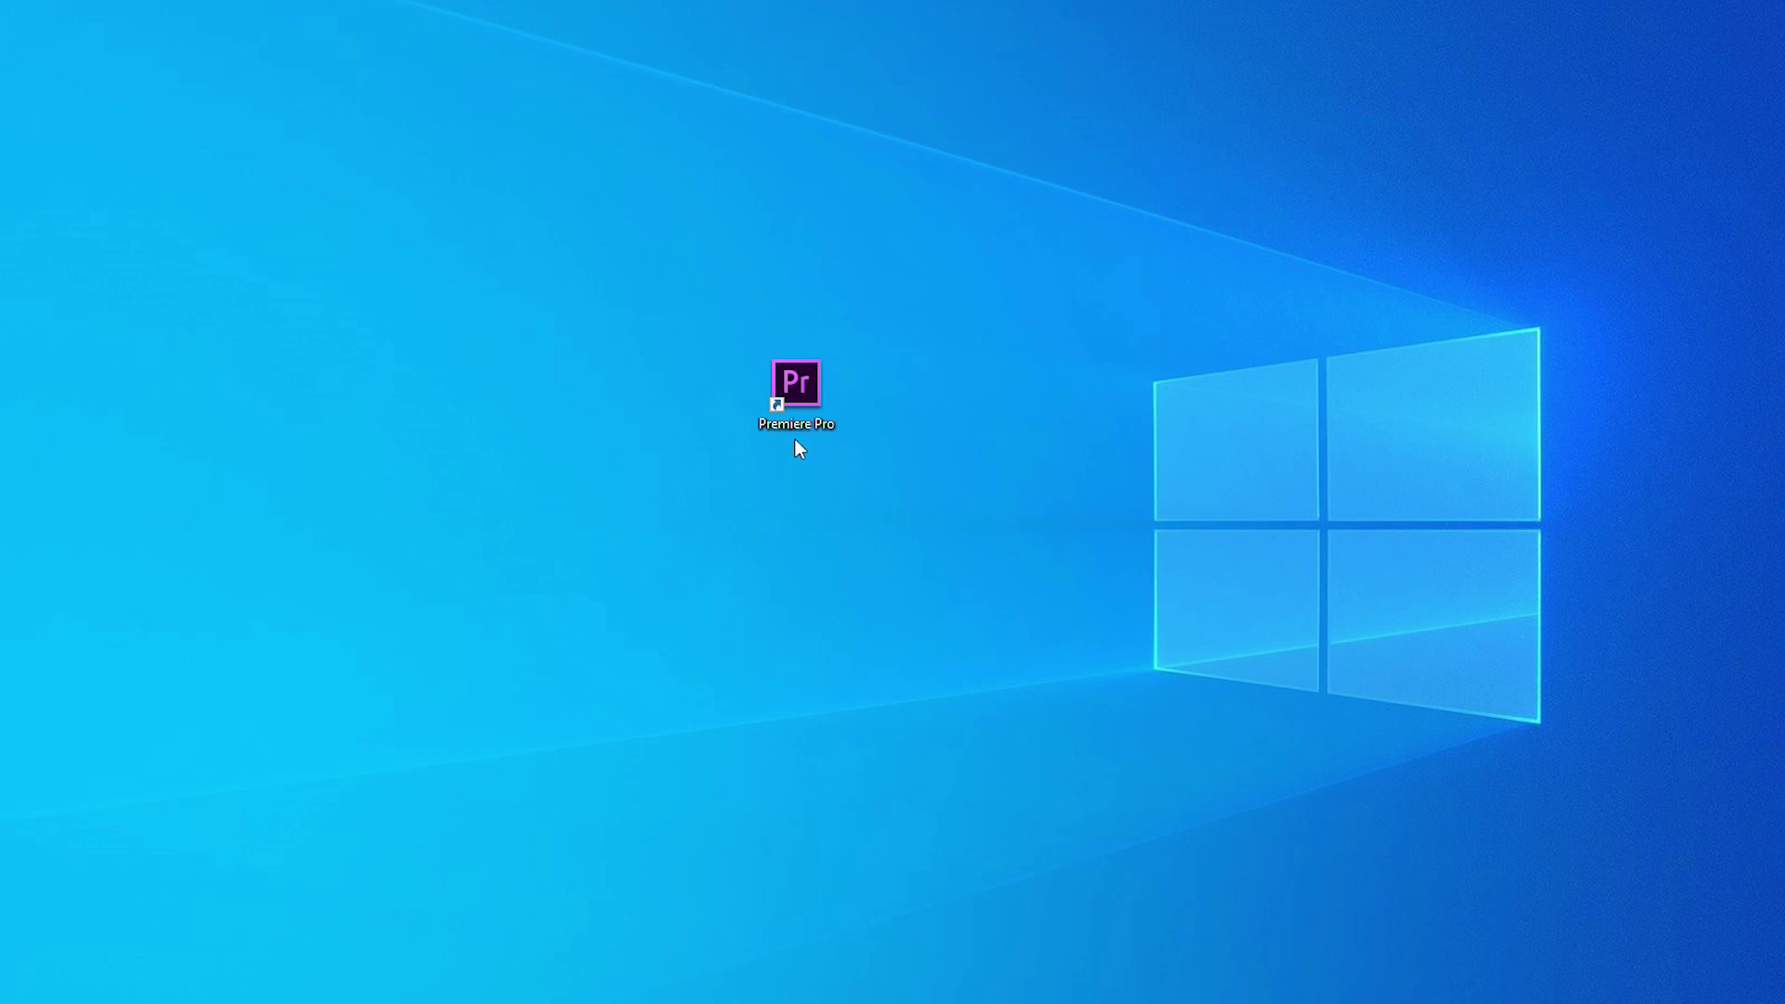
Step: Launch Premiere Pro and create a new project named VideoTest123, saved to the Desktop with the default video settings
double_click(825, 391)
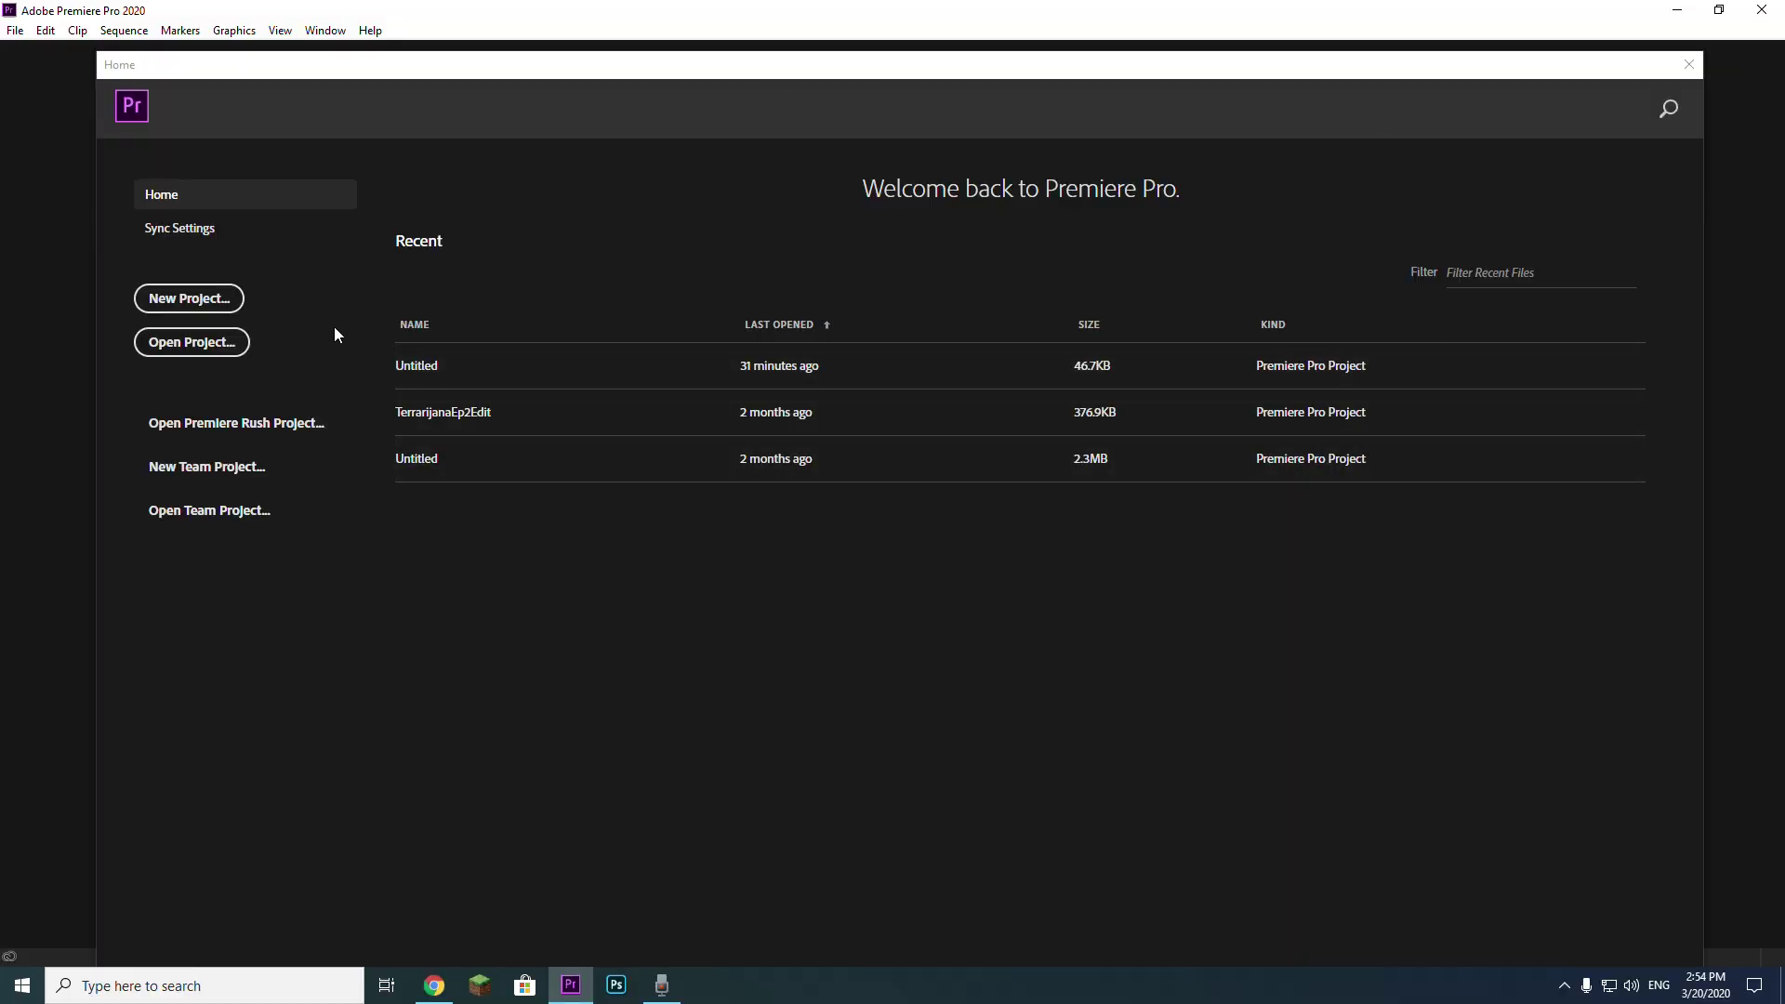
click(188, 298)
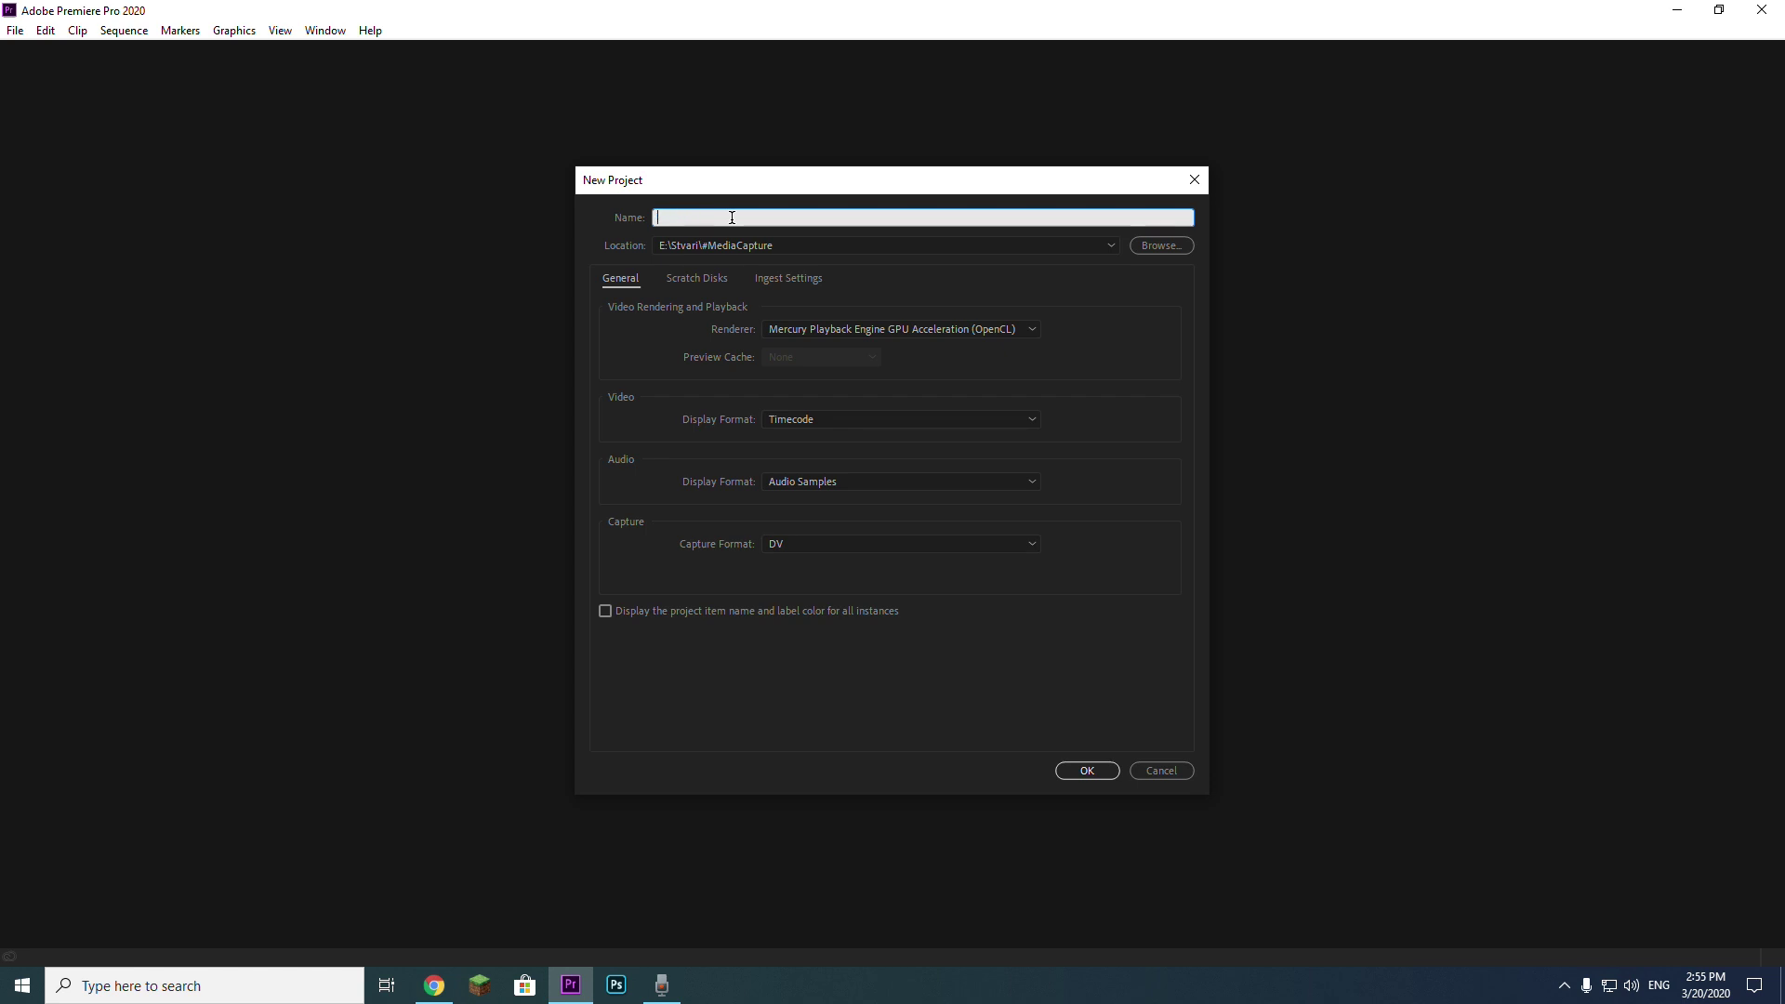
text(VideoTest123)
click(1161, 245)
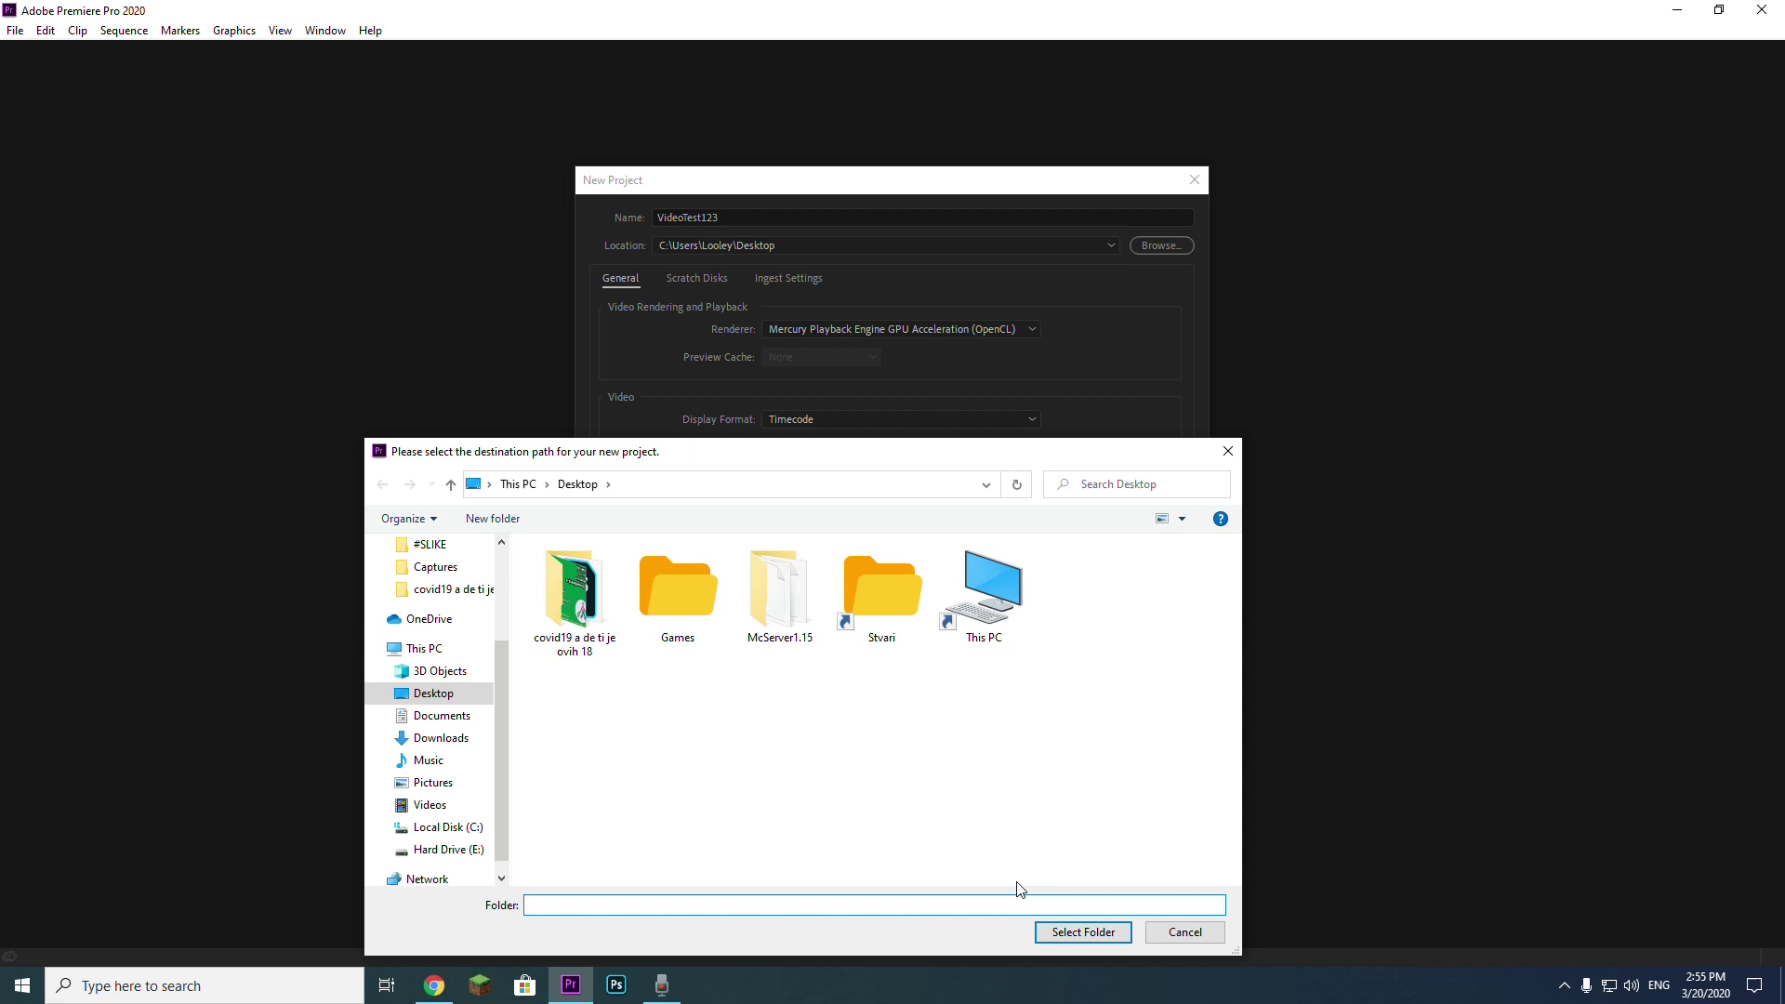
click(1063, 932)
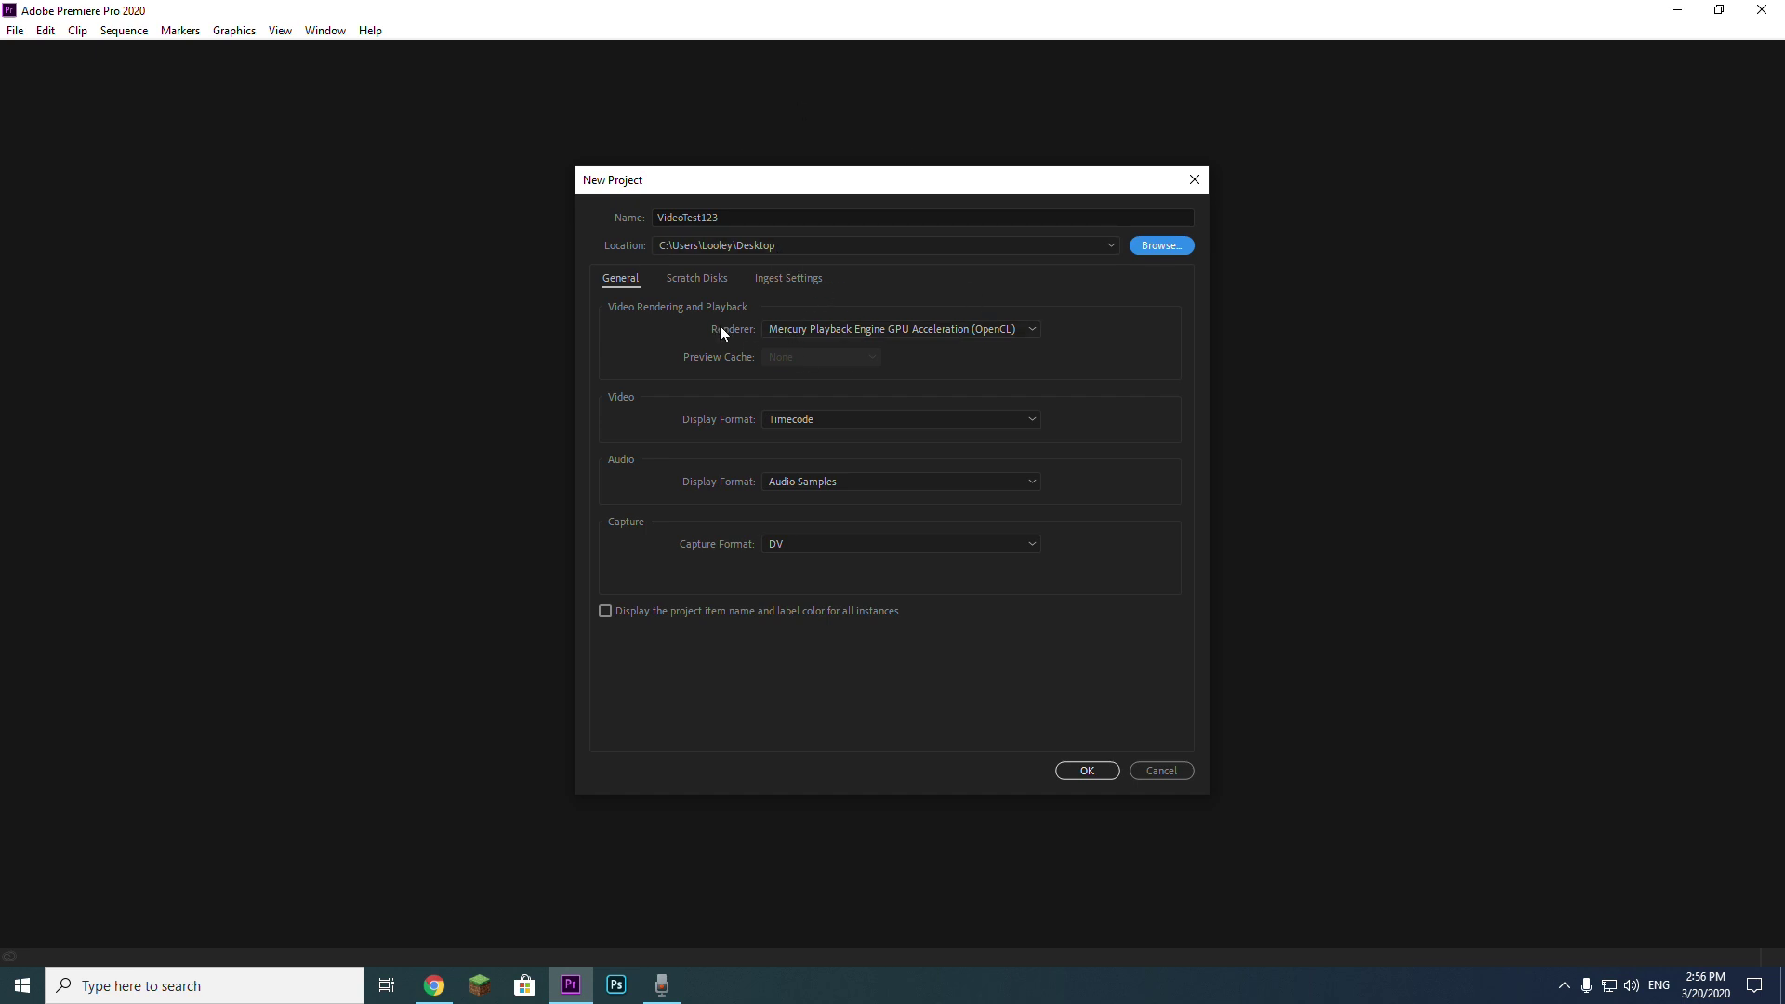
click(1024, 421)
click(1024, 422)
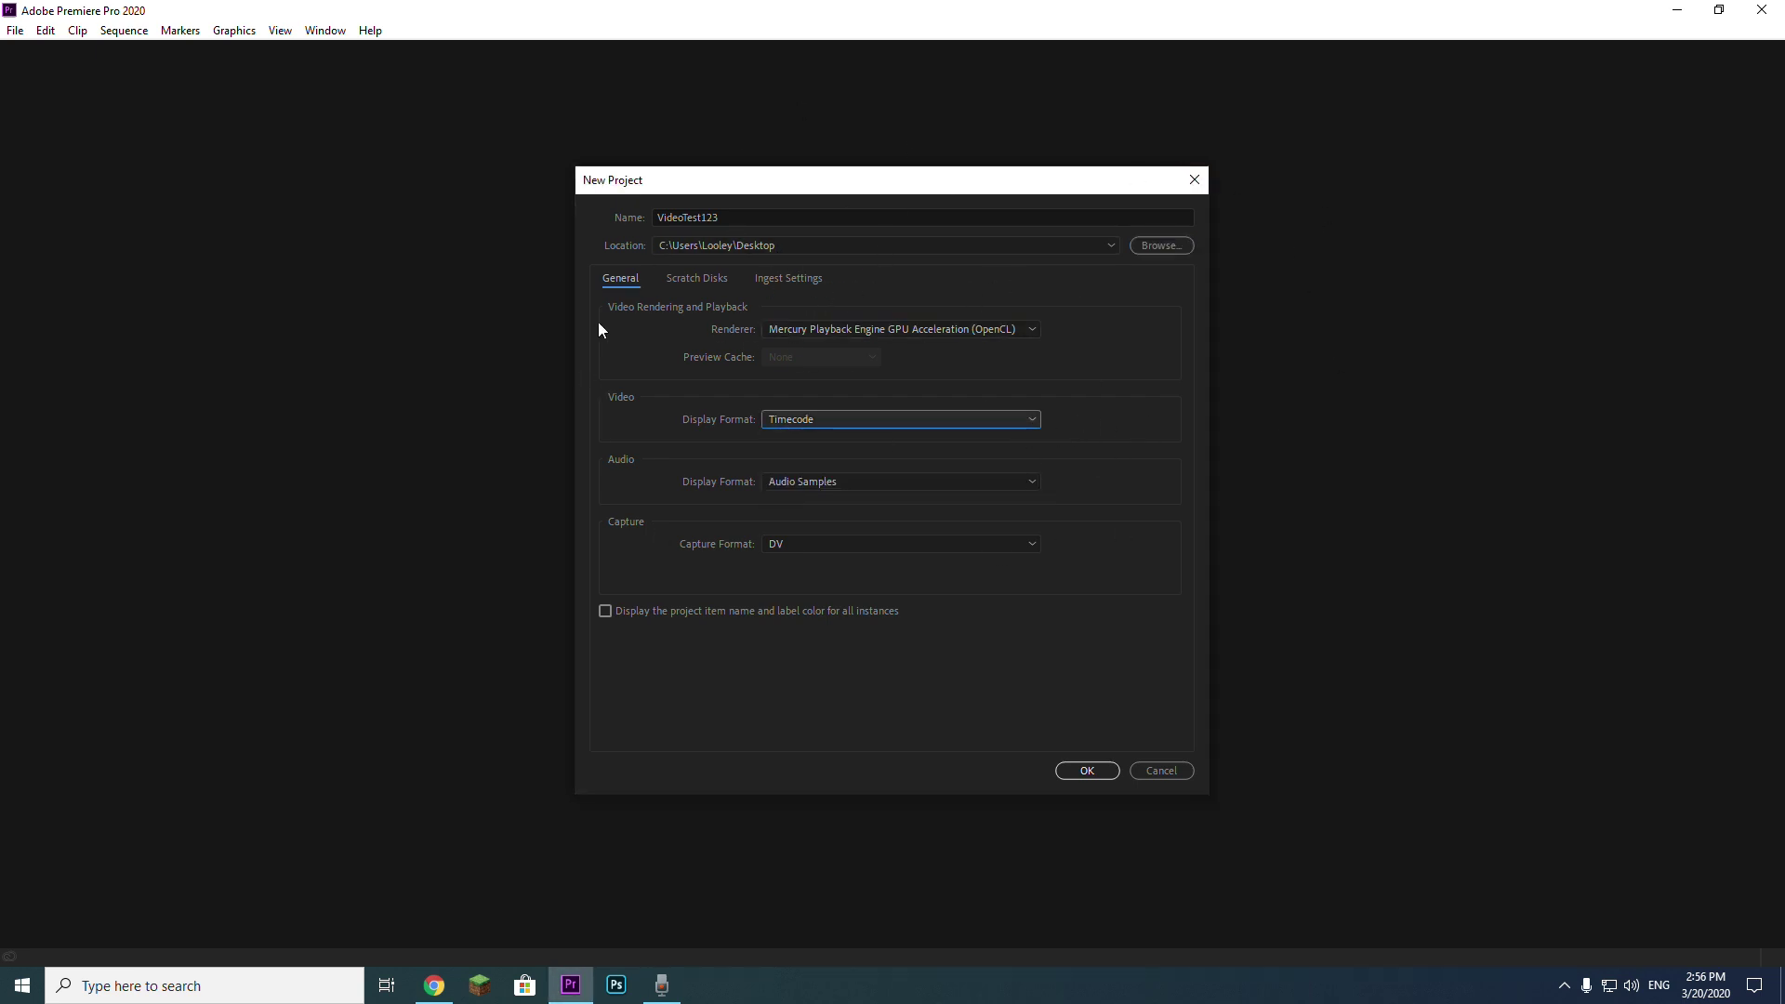
click(1082, 776)
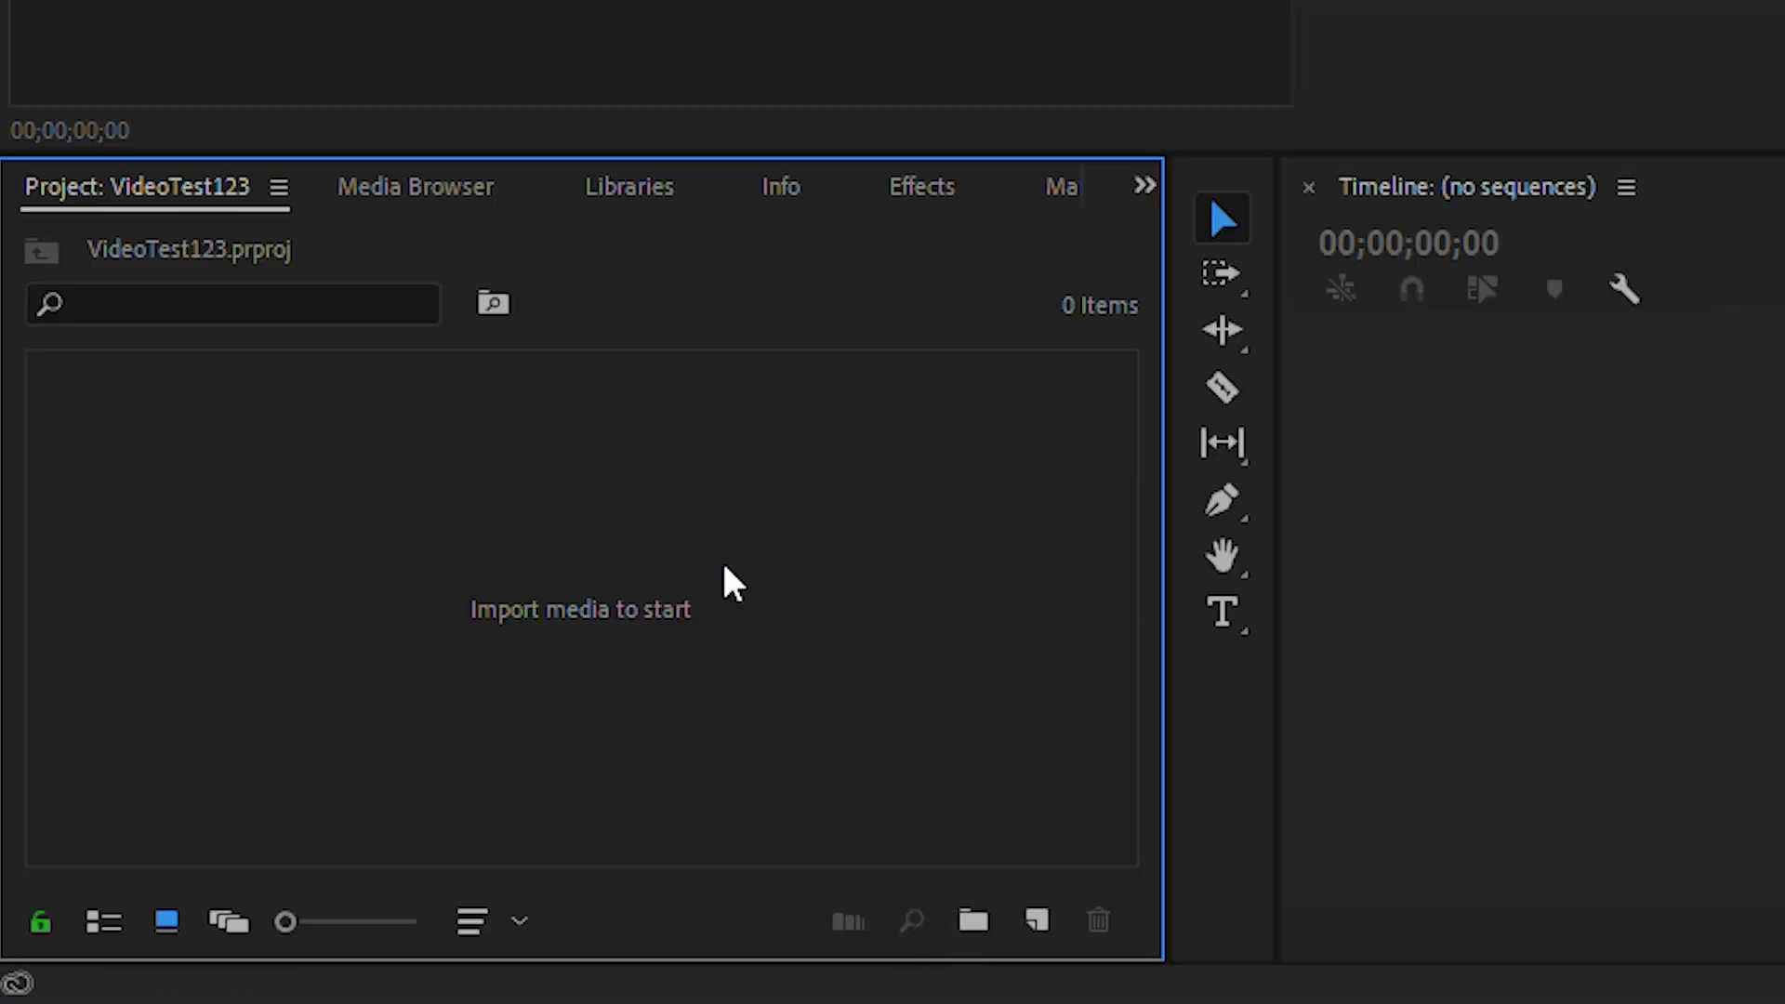
Step: Look over the Effects, Project, Timeline, Program and Effect Controls areas of the empty workspace
key(shift+7)
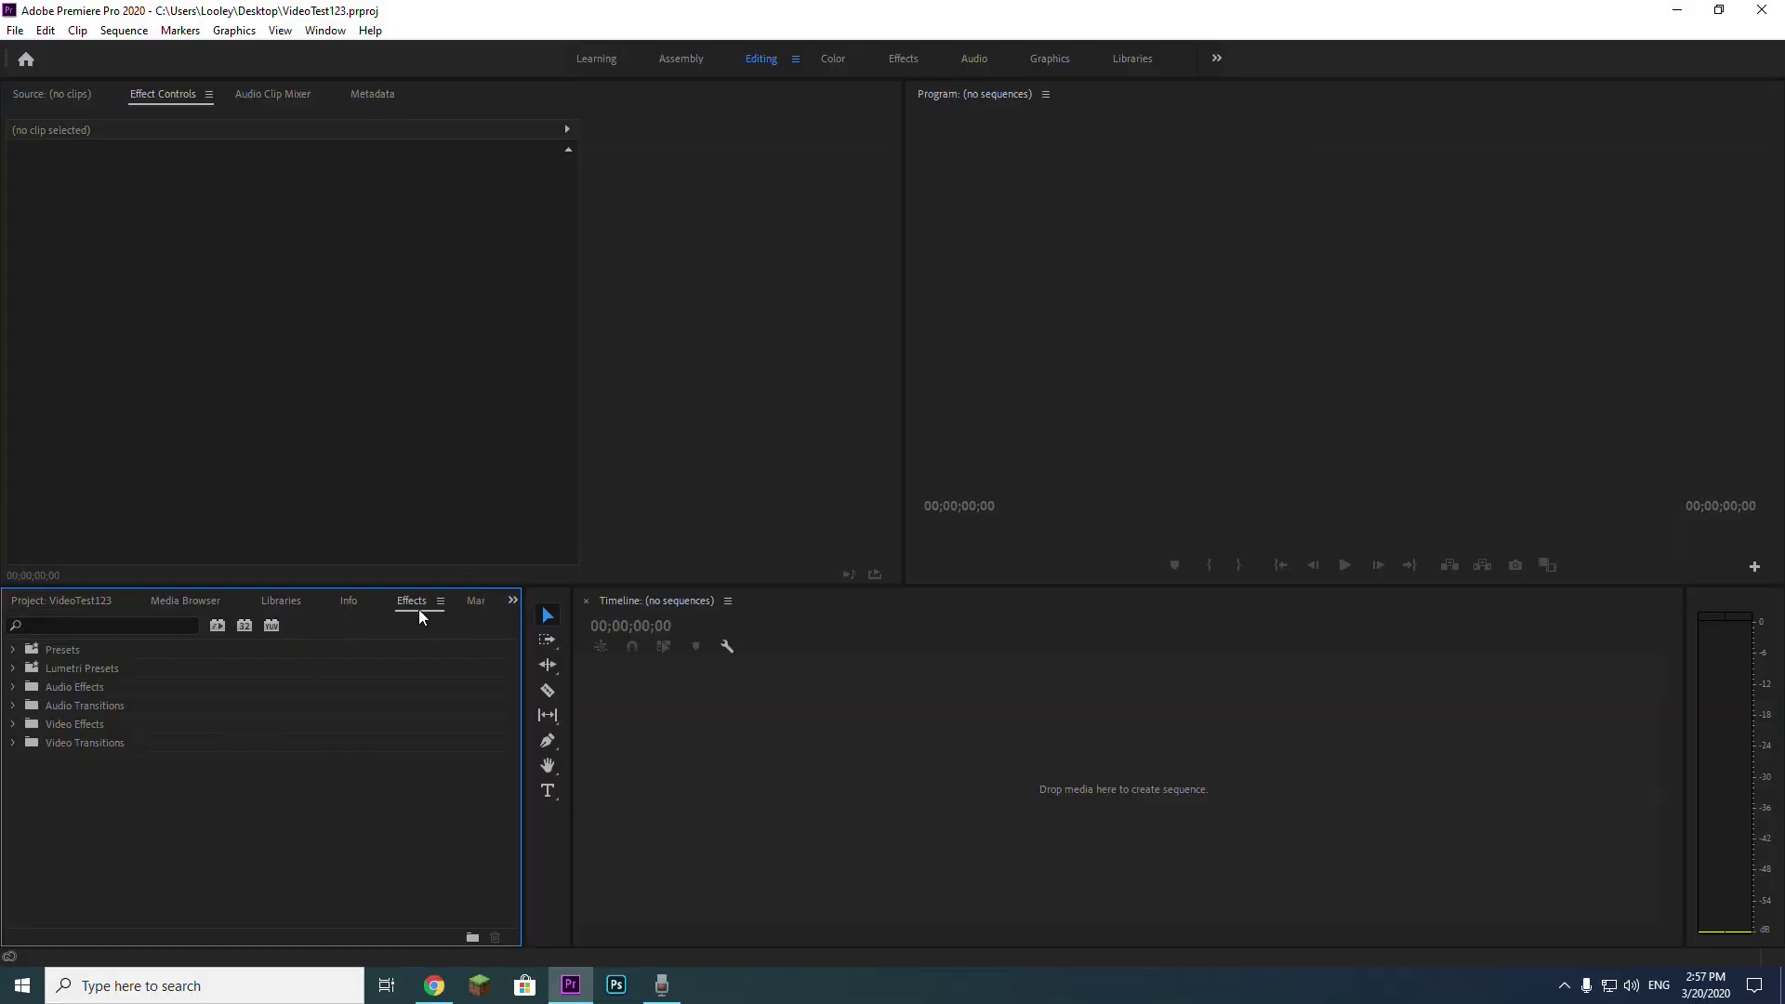
click(92, 604)
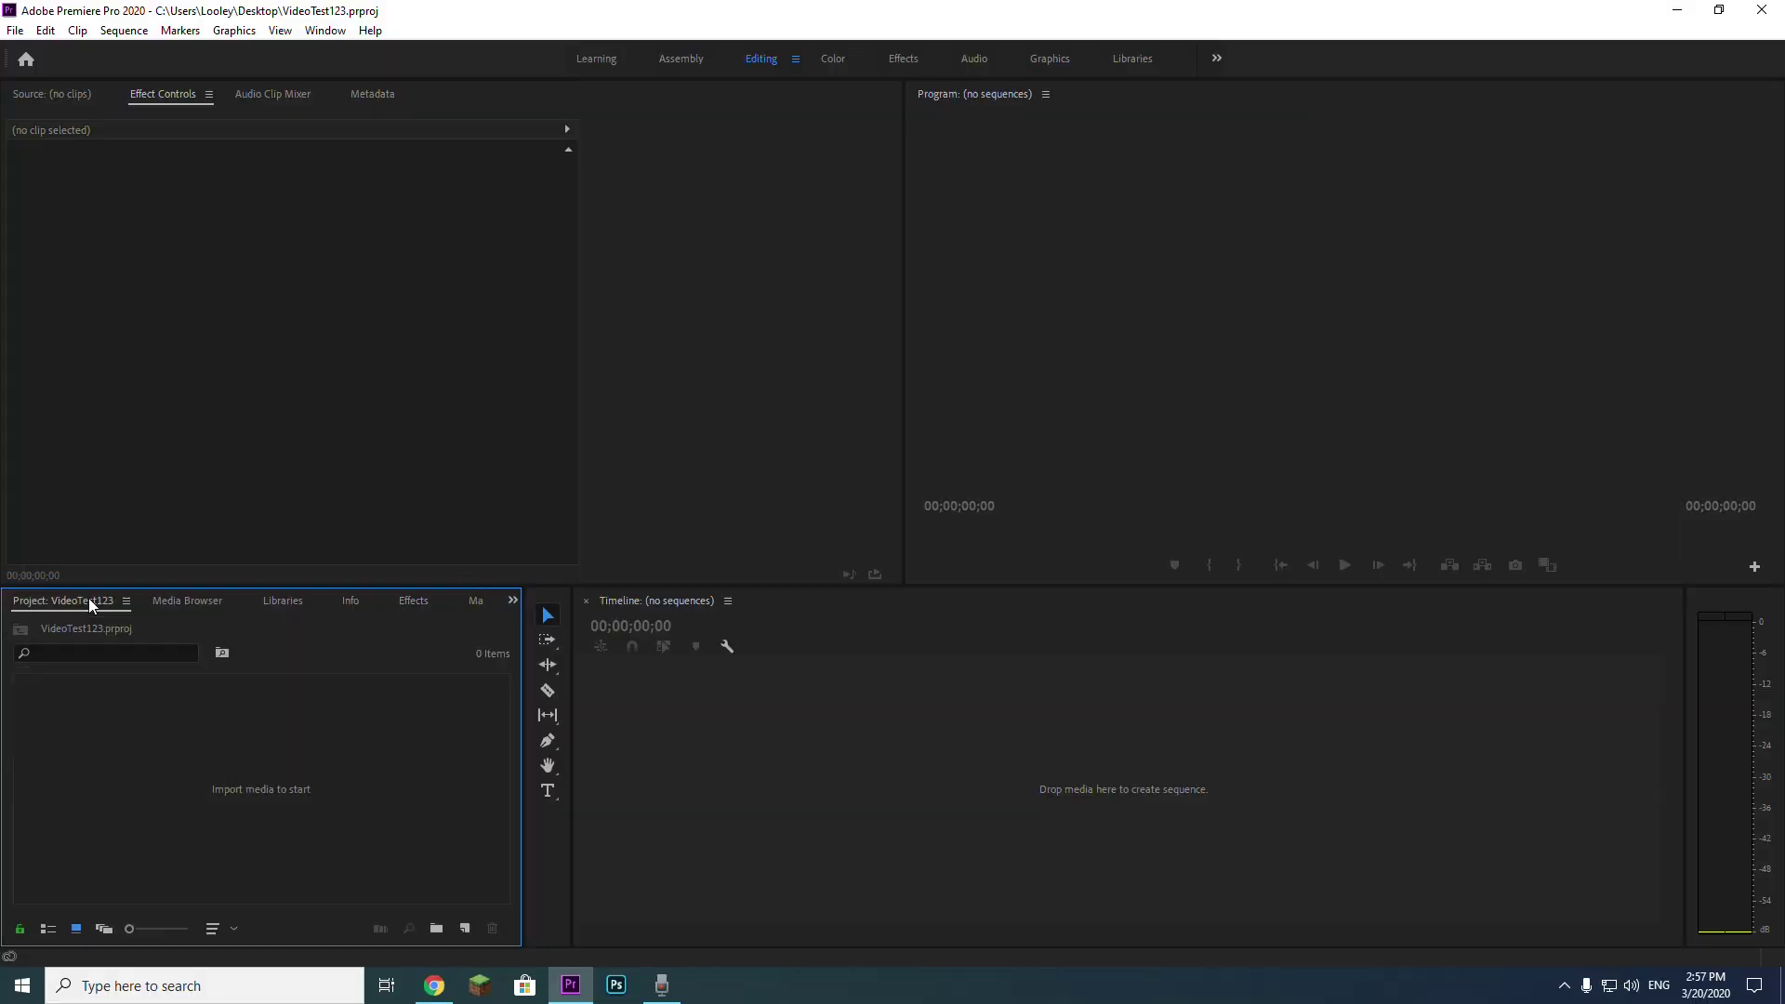
click(1197, 695)
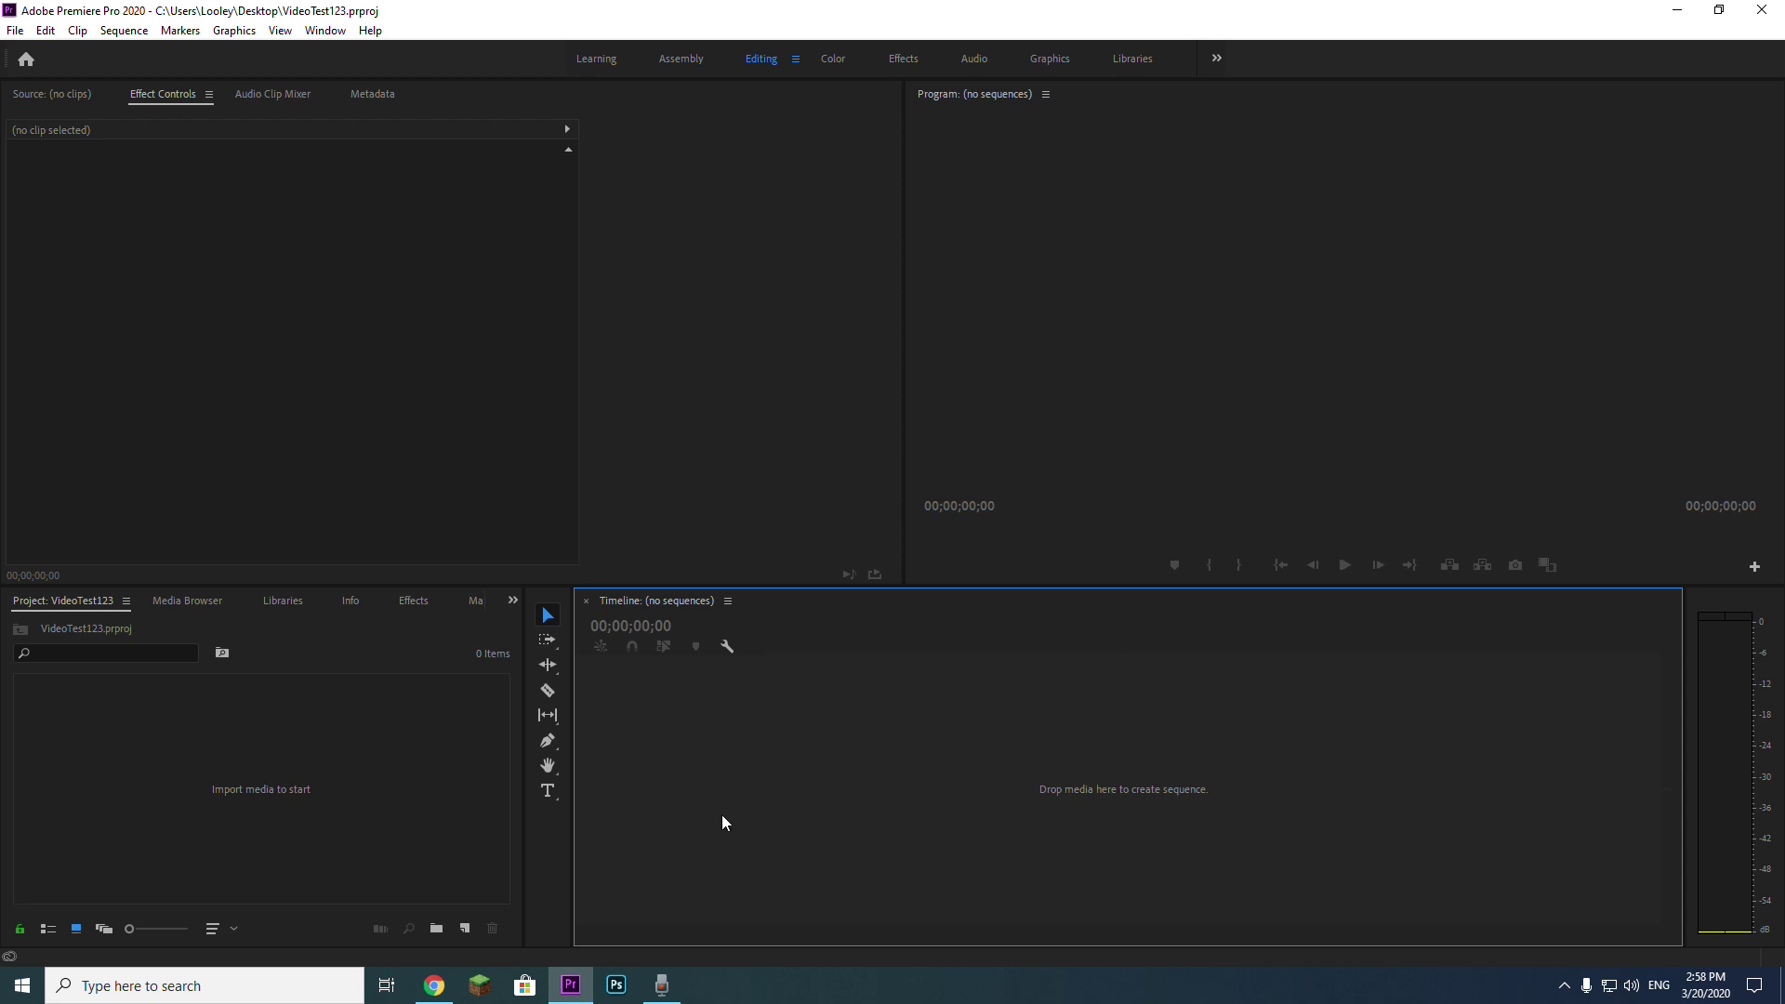
click(952, 140)
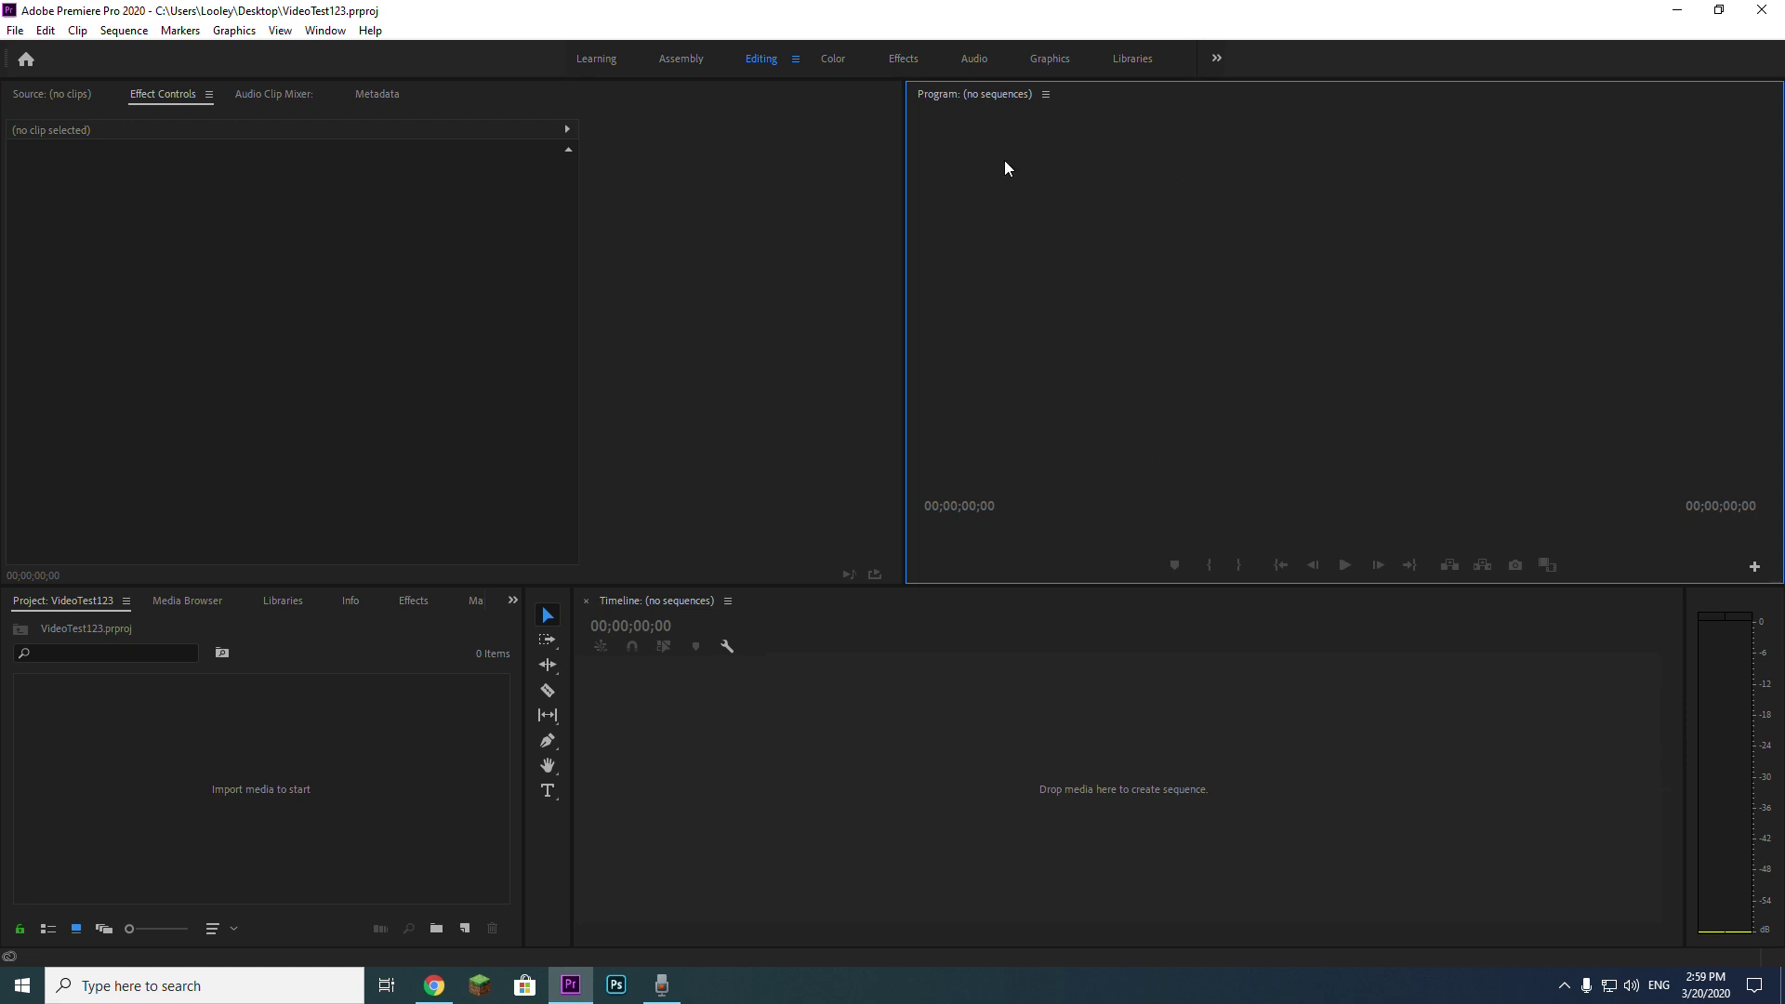
click(355, 186)
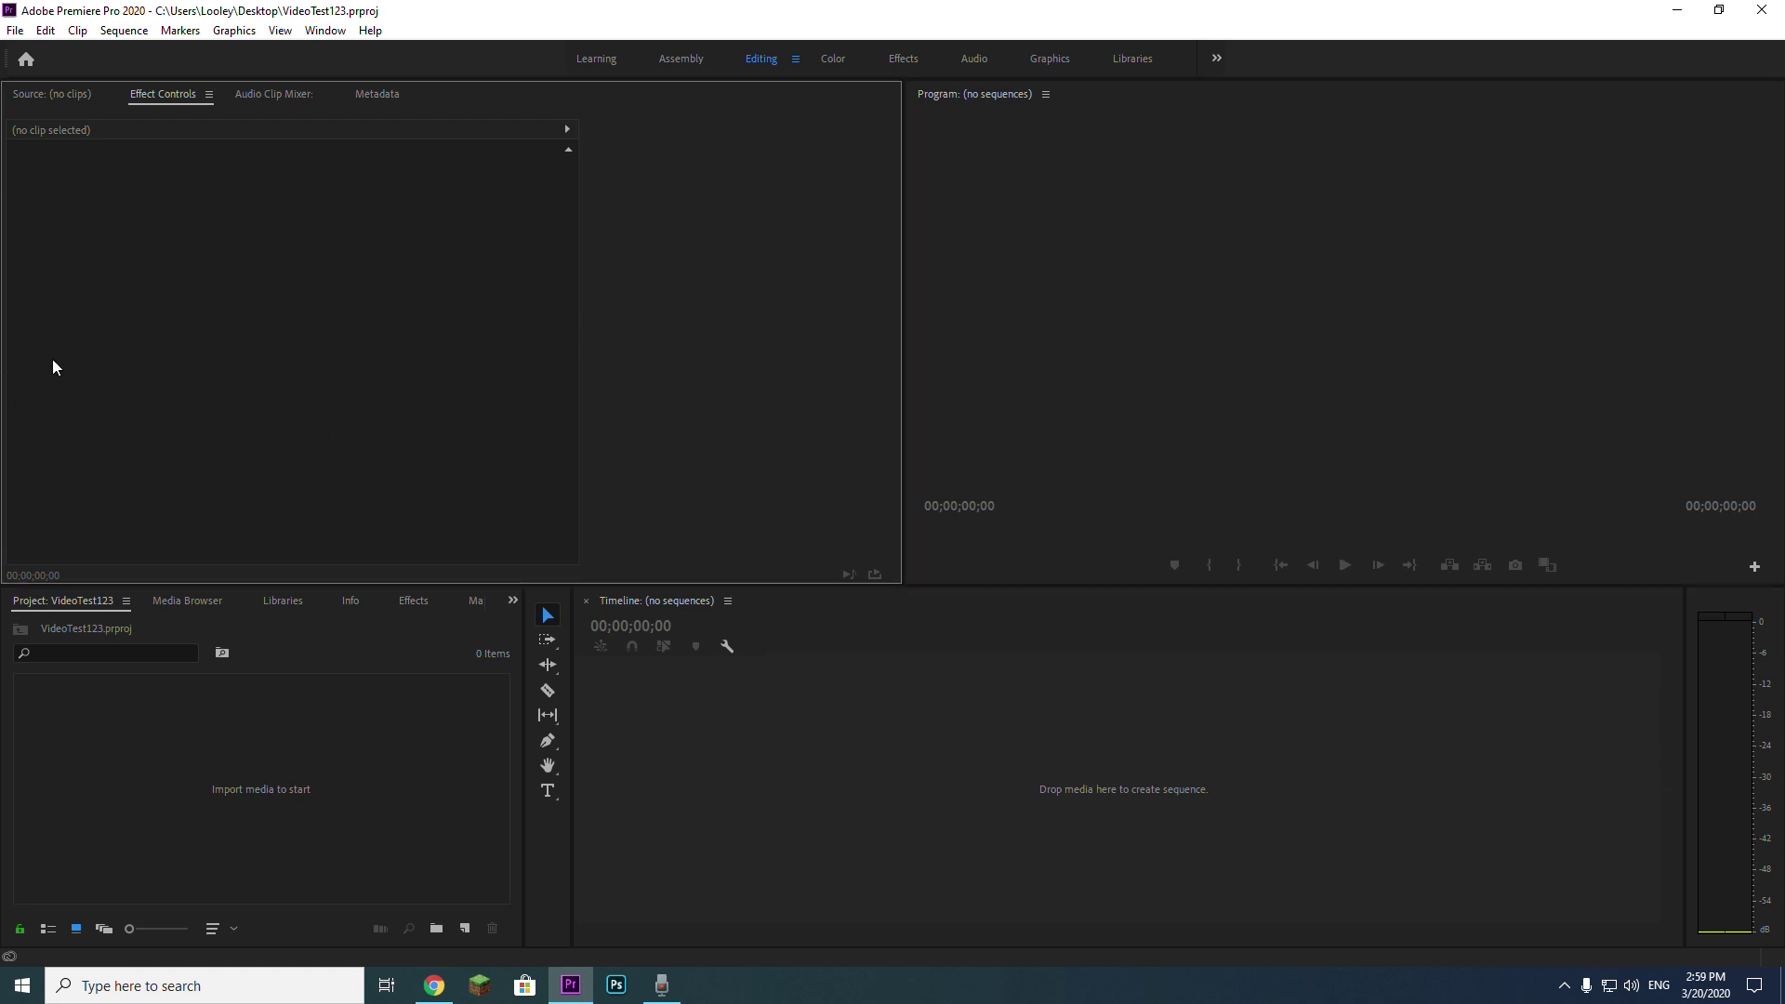
click(418, 671)
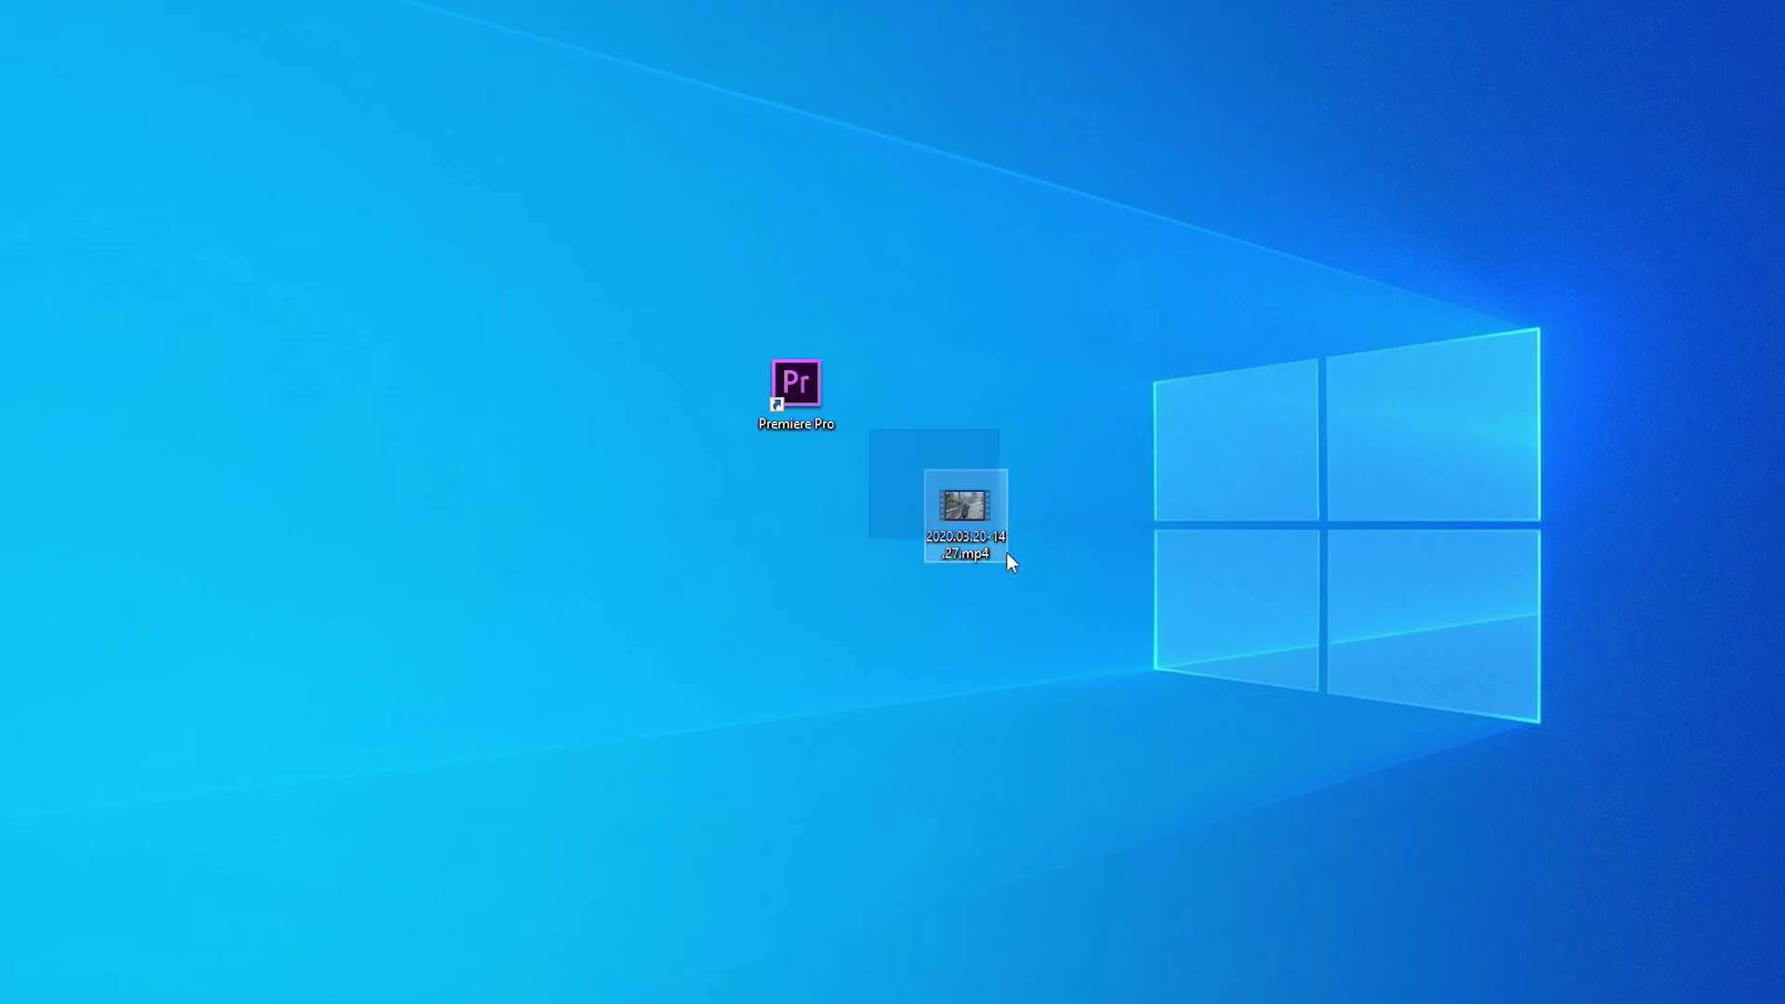
Step: Import the desktop video 2020.03.20-14.27.mp4 and the Kevin MacLeod mp3 downloaded in Chrome into the project
drag(1011, 561, 1015, 567)
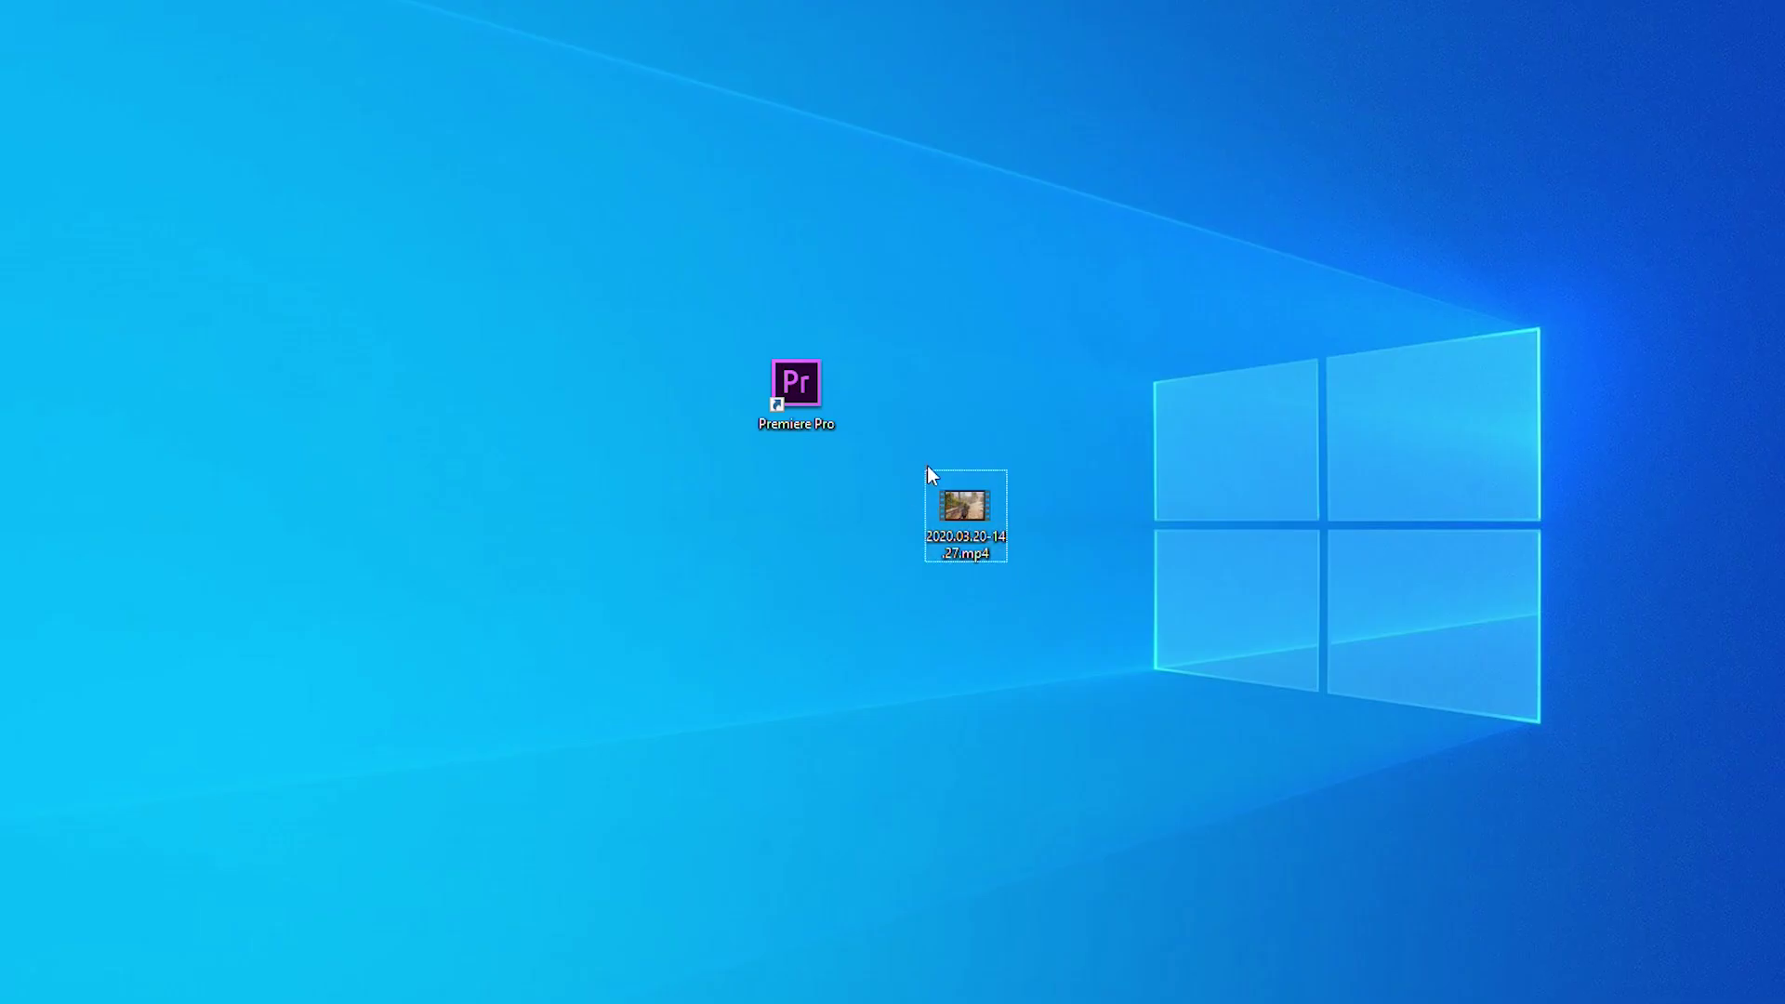
mouse_move(965, 497)
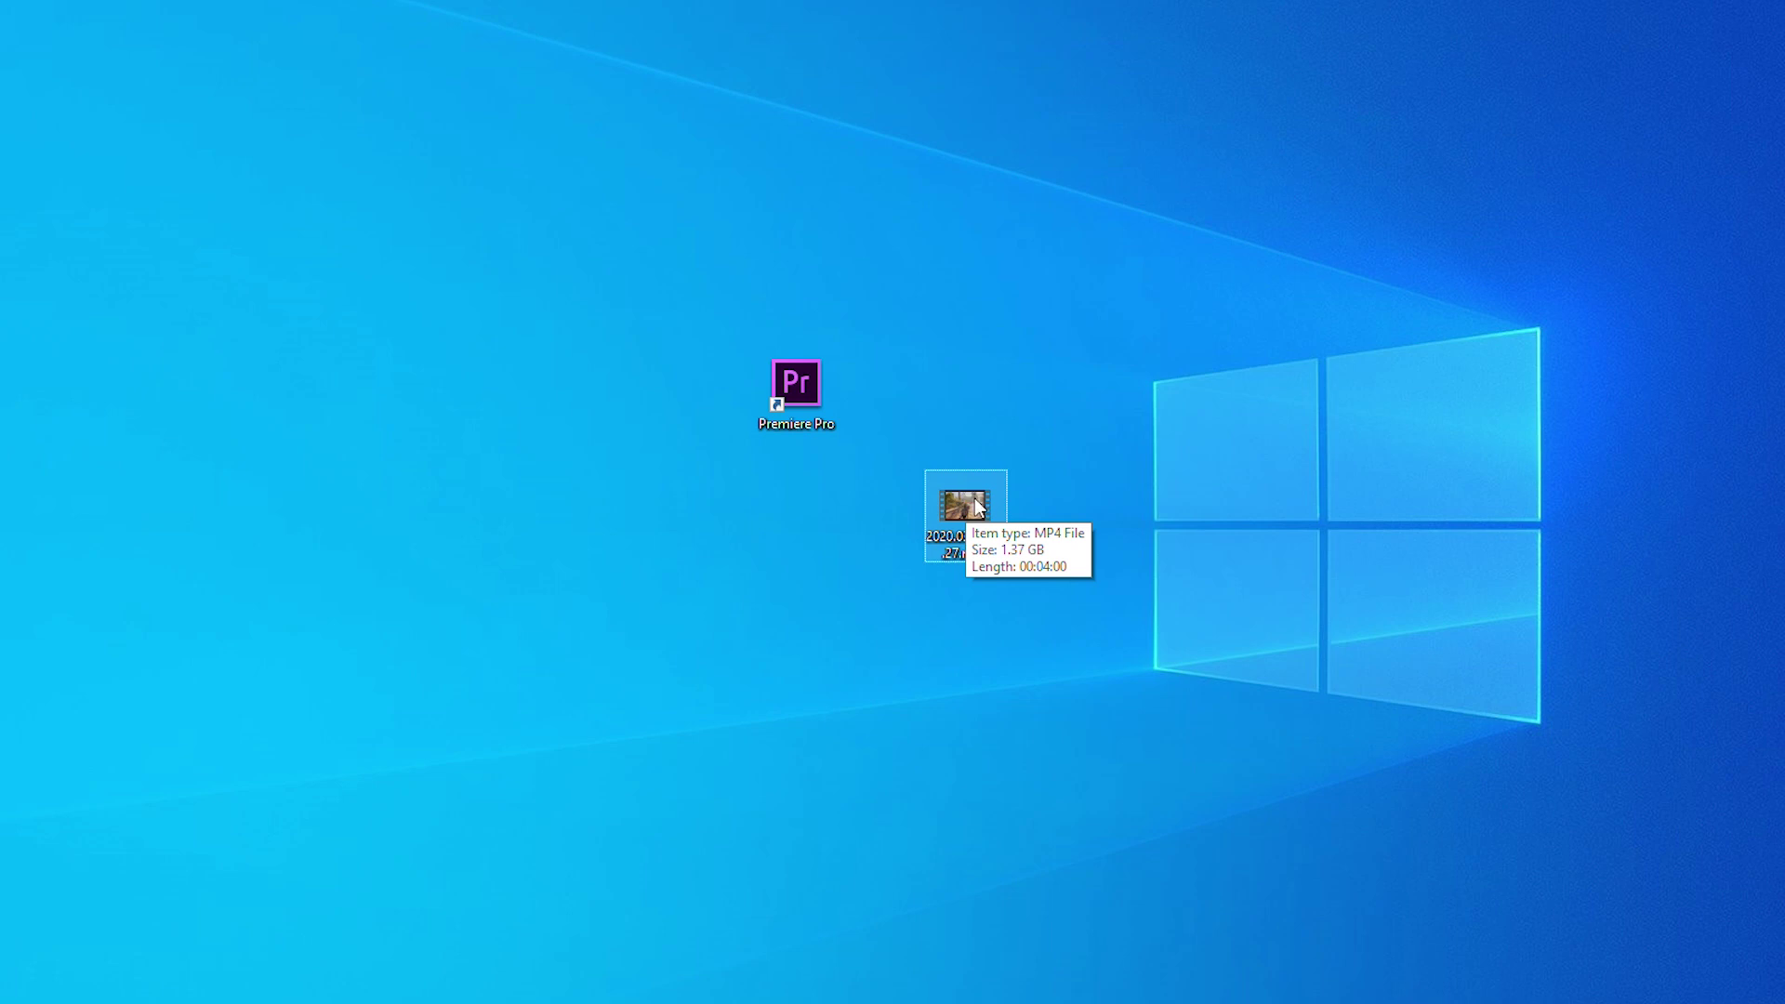
drag(976, 506, 688, 872)
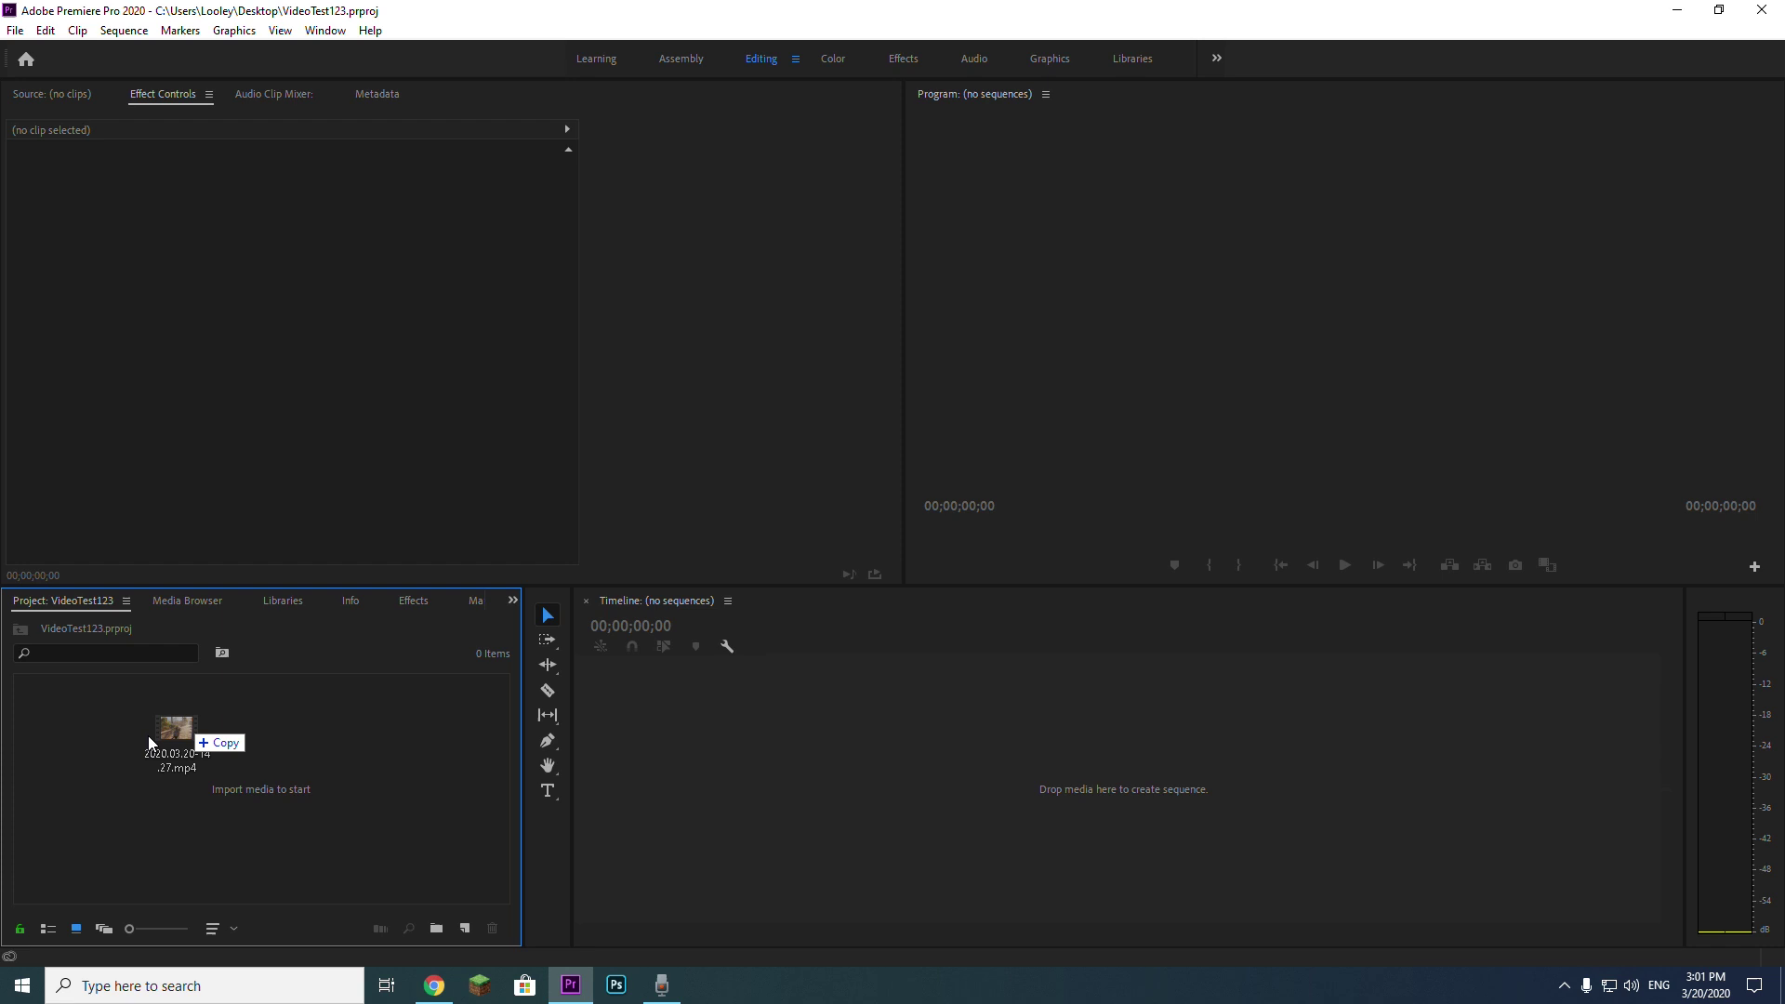
drag(177, 727, 254, 755)
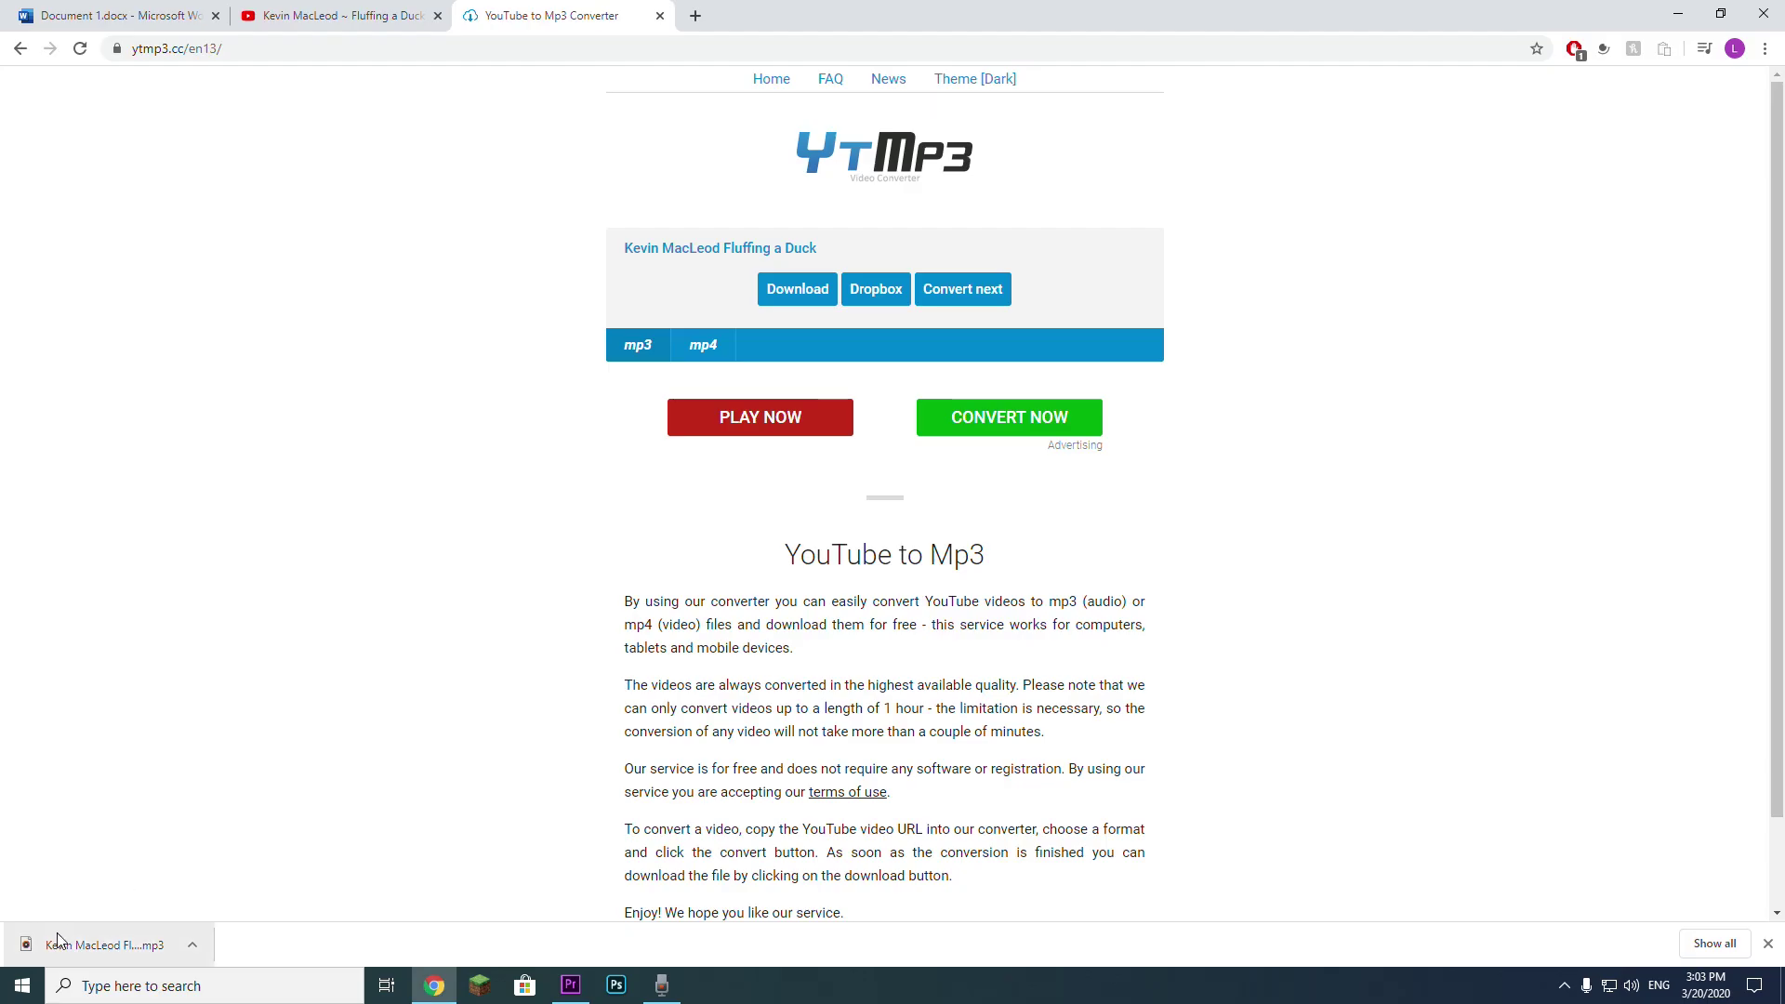
drag(433, 995, 323, 850)
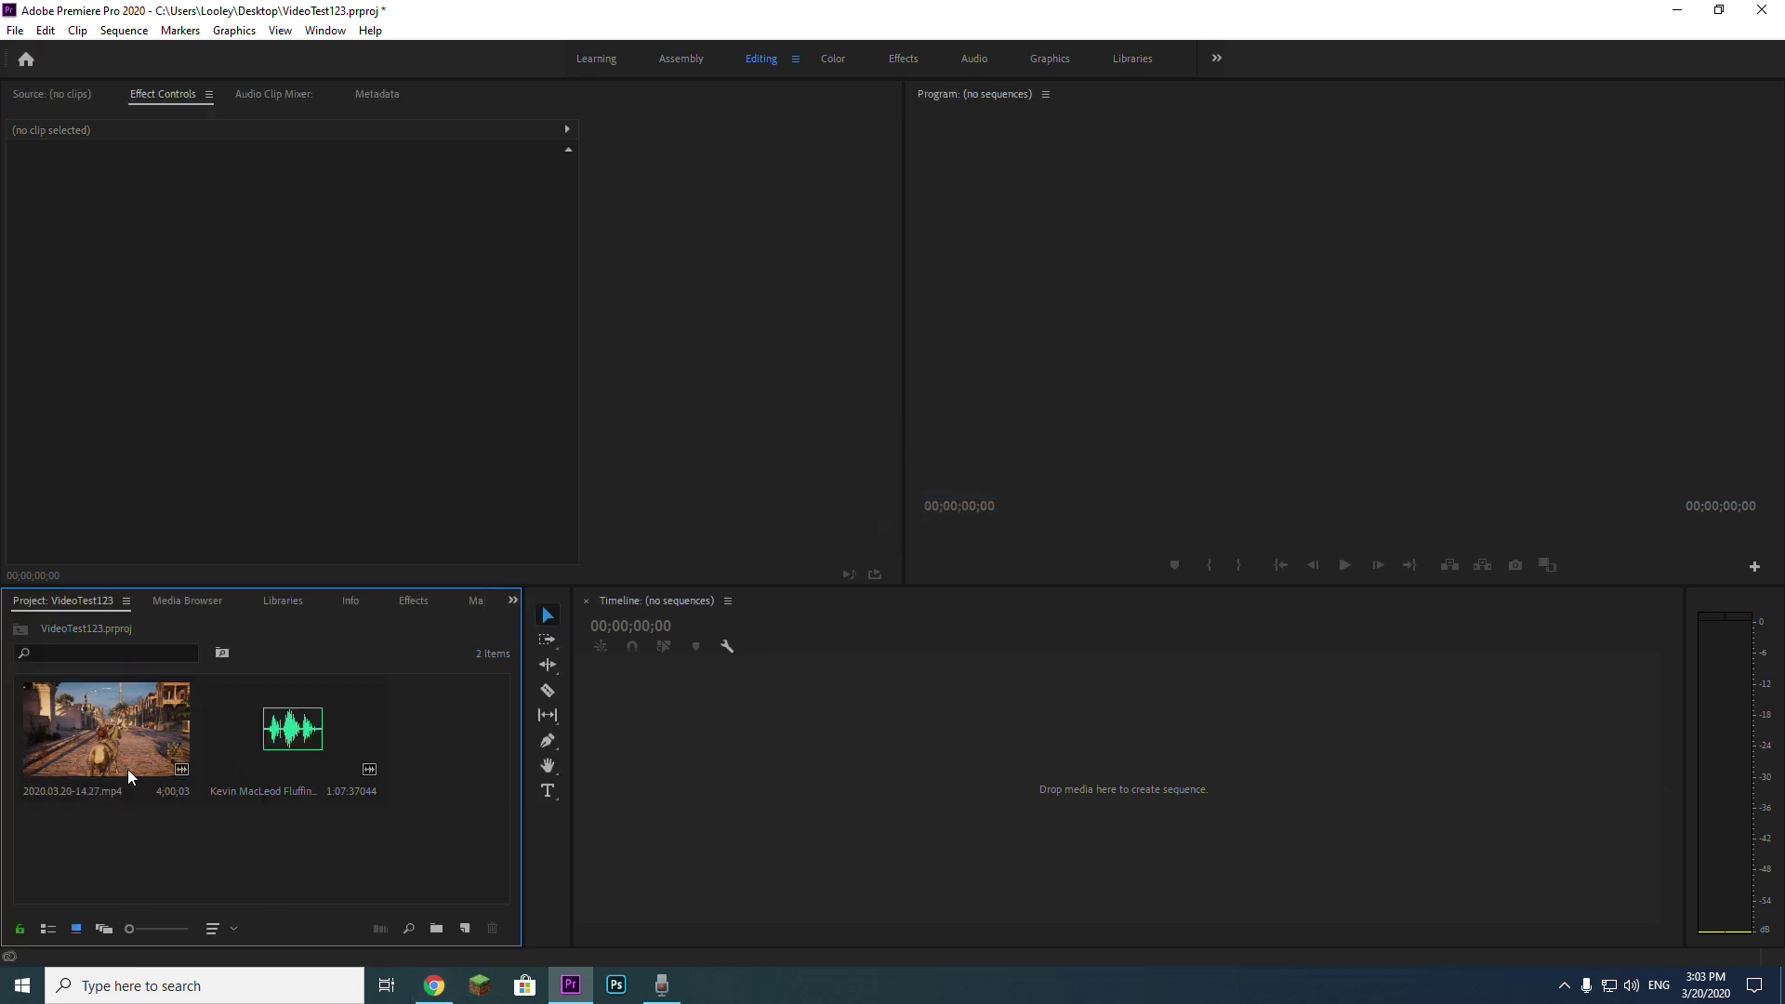
Step: Open the 2020.03.20-14.27.mp4 clip in the Source monitor and scrub through its footage
click(42, 751)
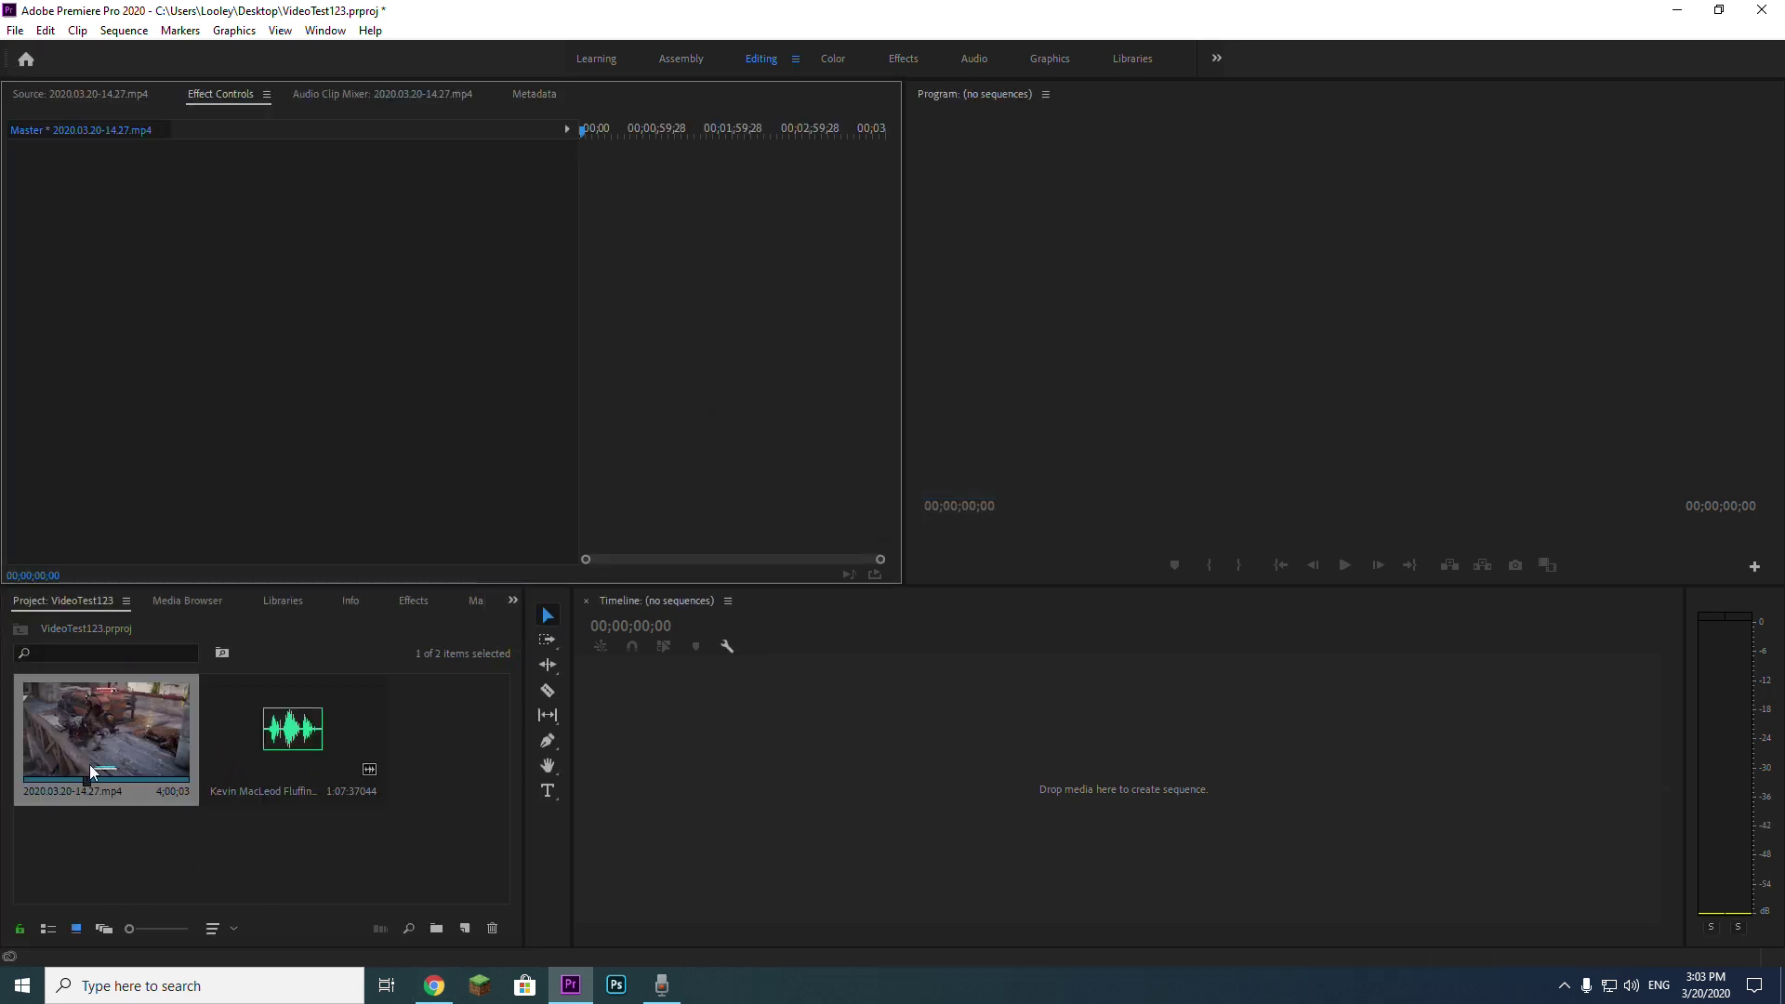
double_click(93, 731)
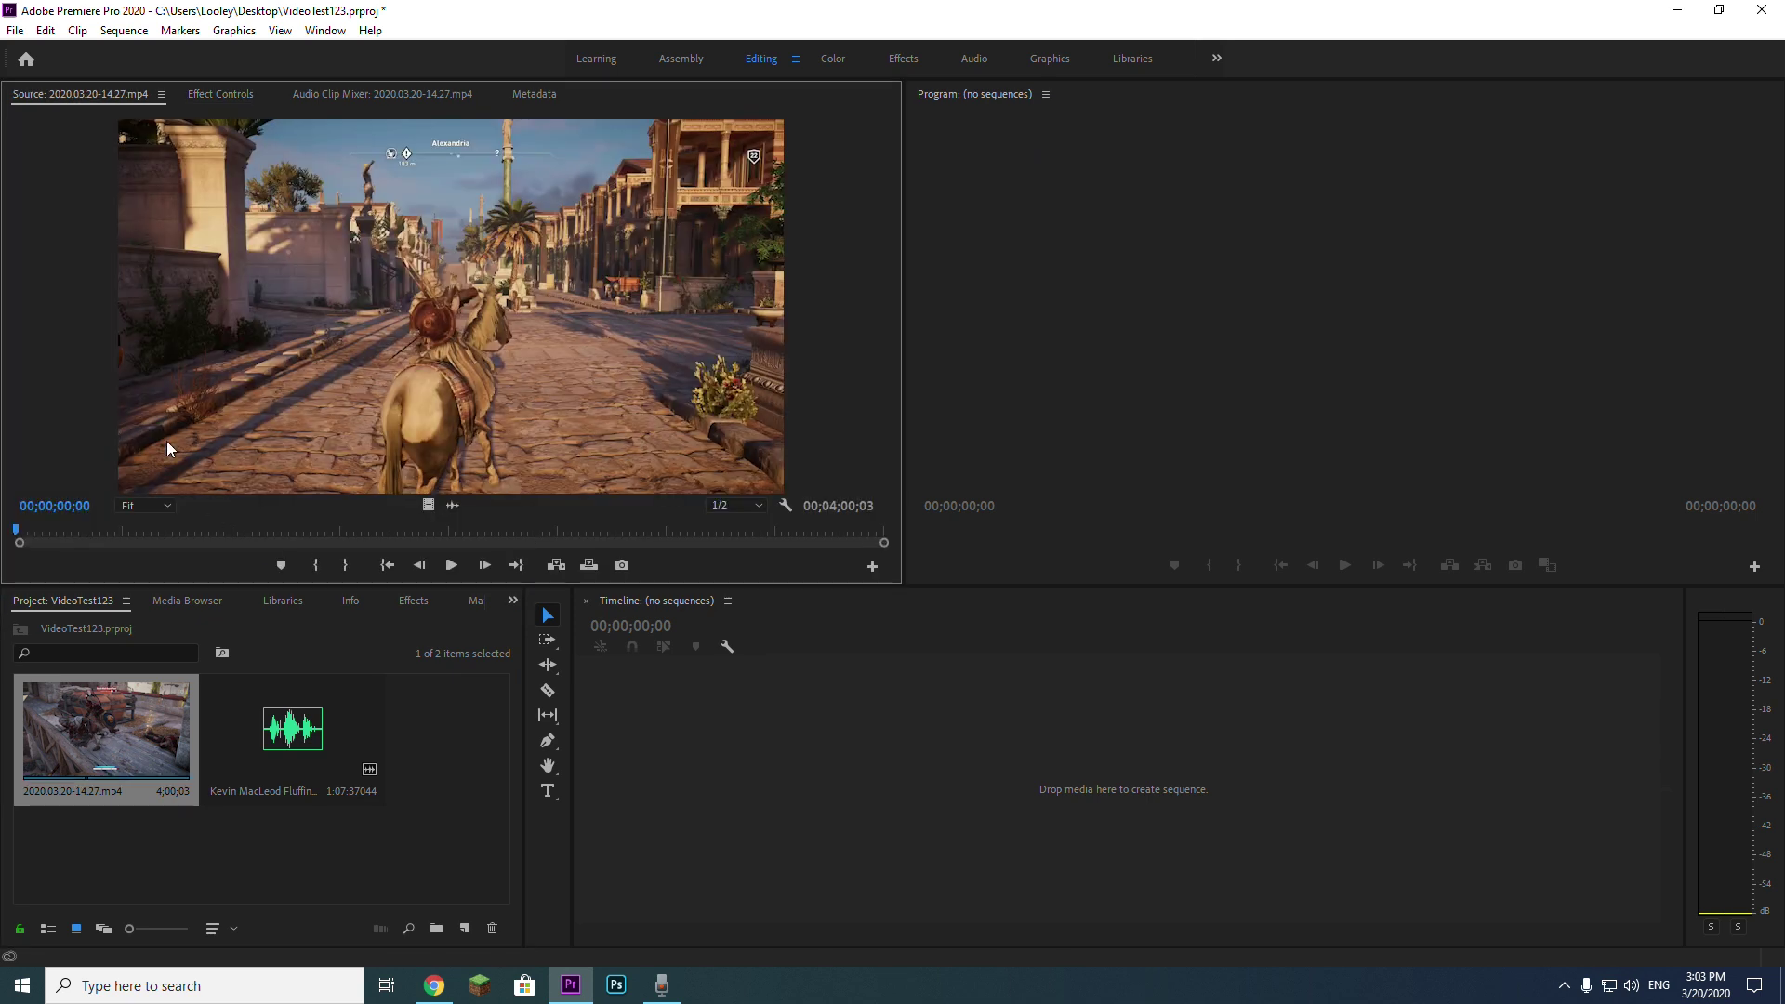
drag(15, 533, 53, 532)
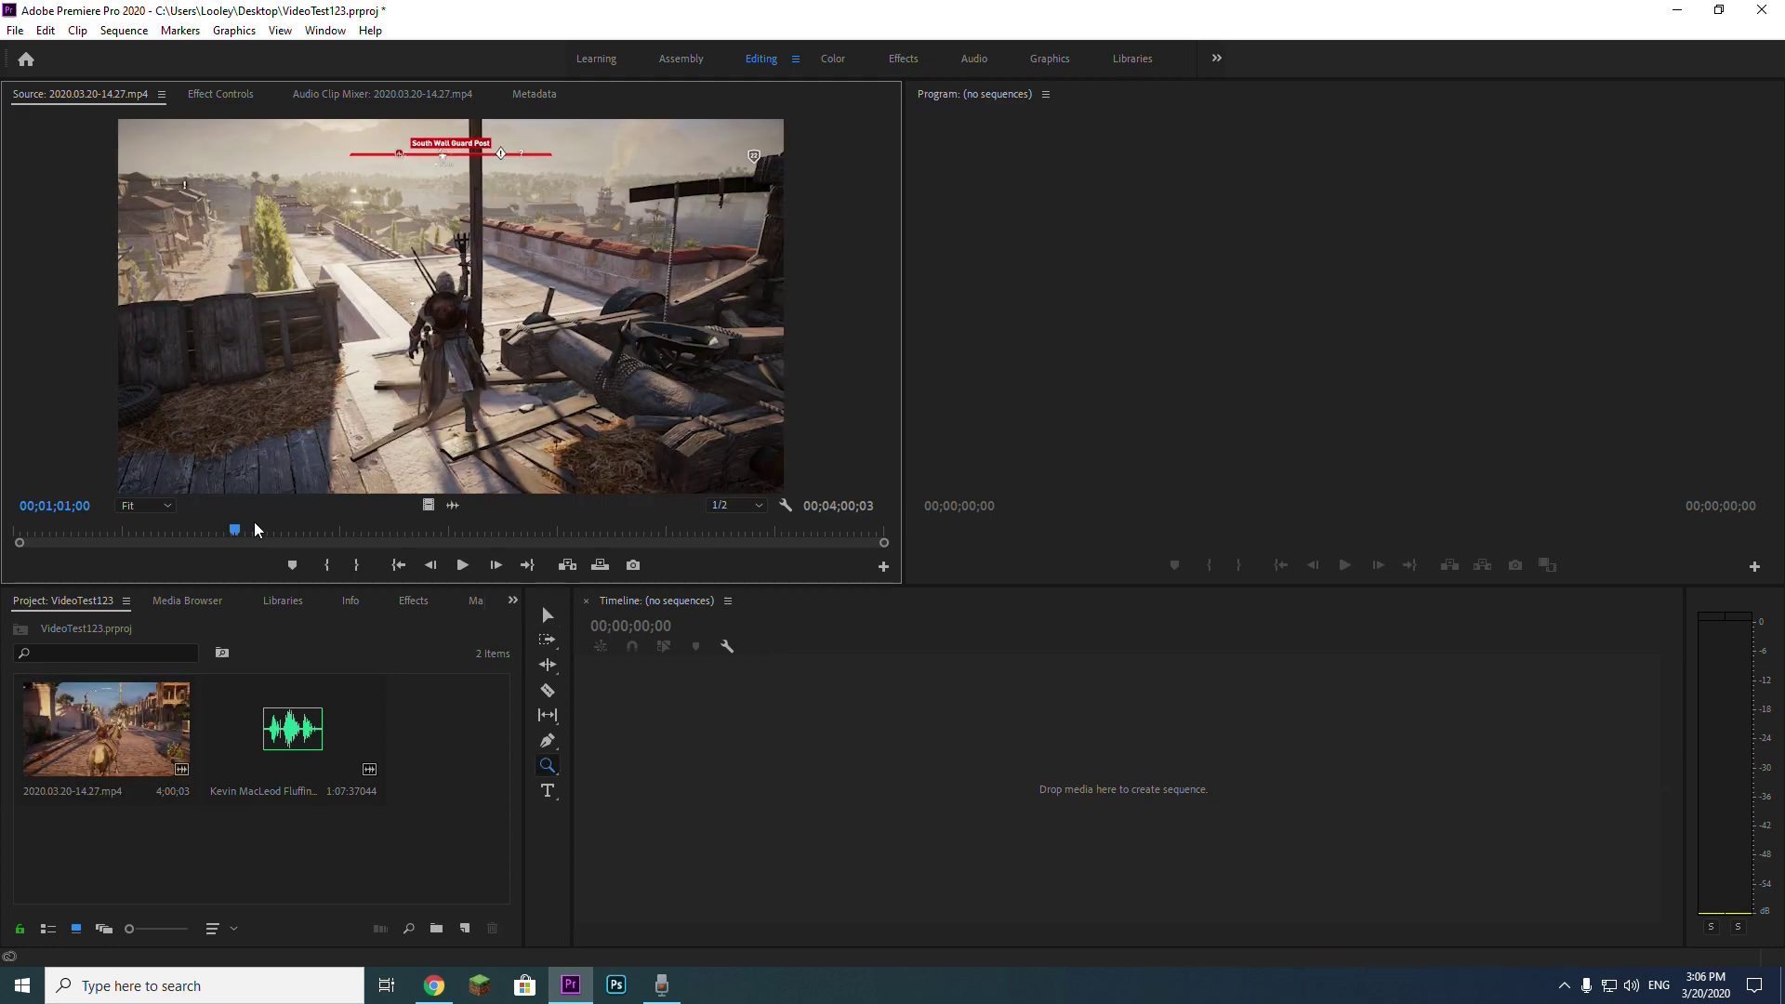
drag(267, 544, 513, 528)
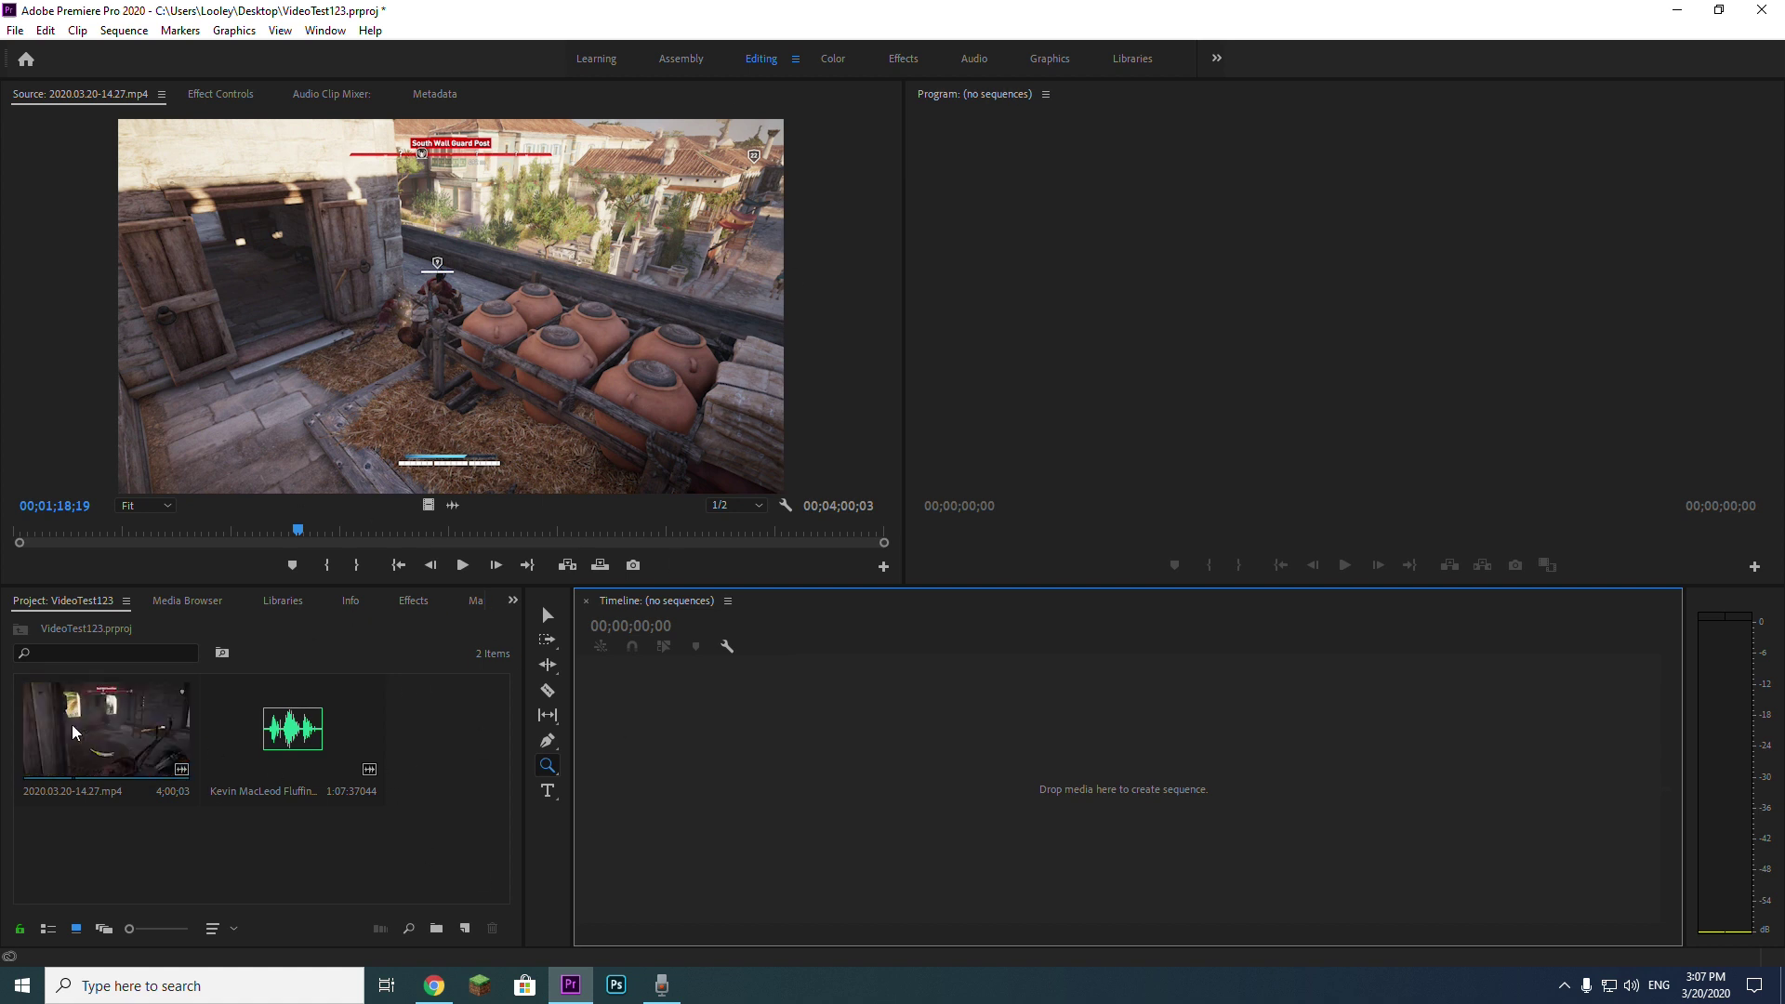
Step: Create a sequence by placing 2020.03.20-14.27.mp4 on the empty timeline, and switch to the Selection tool
drag(84, 735, 647, 758)
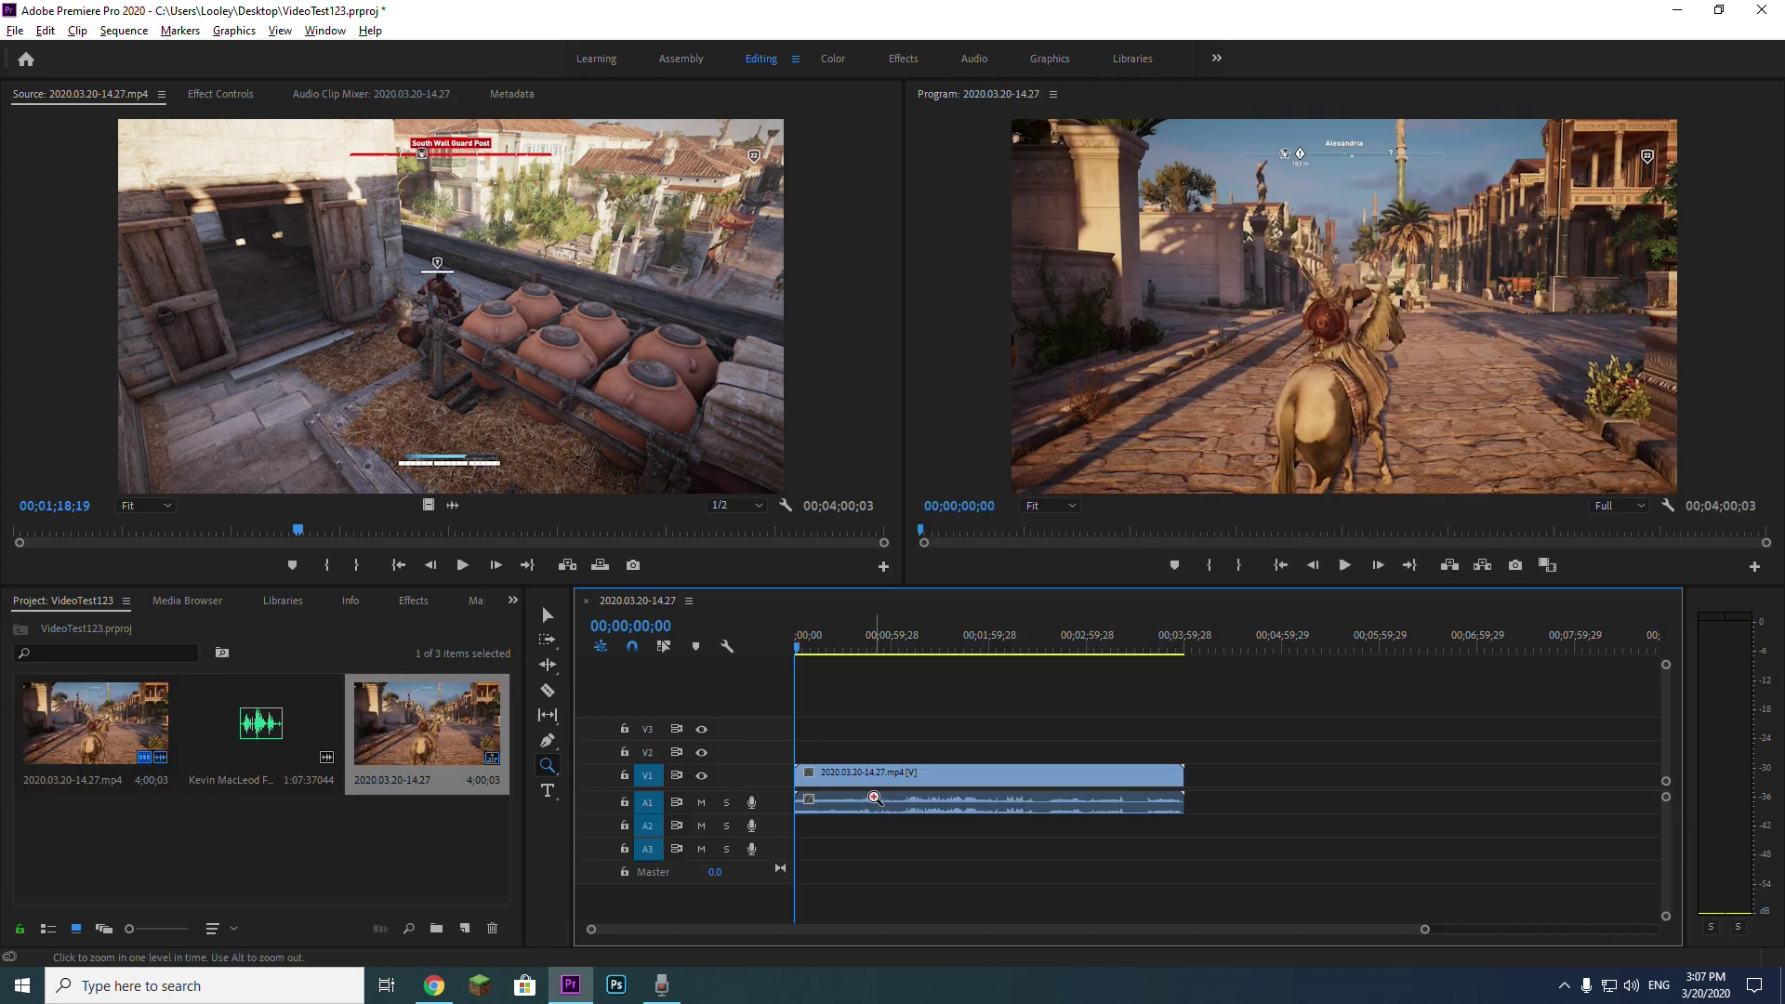
alt+click(907, 734)
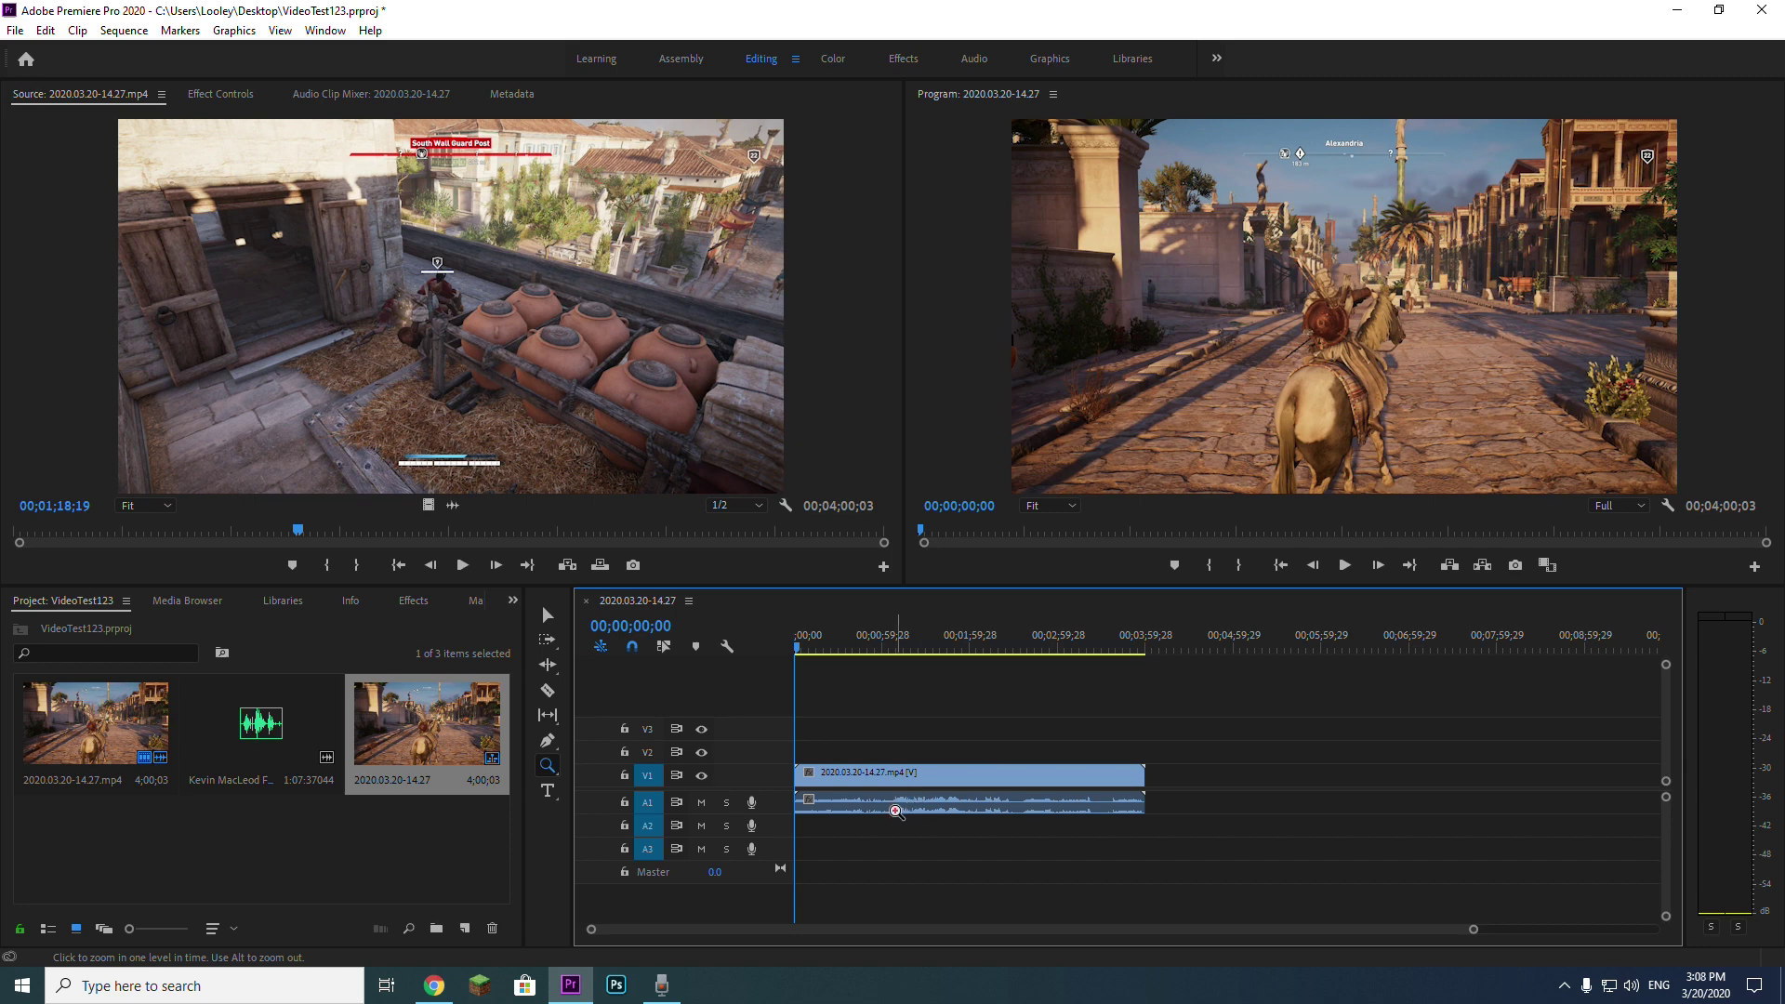
key(v)
key(=)
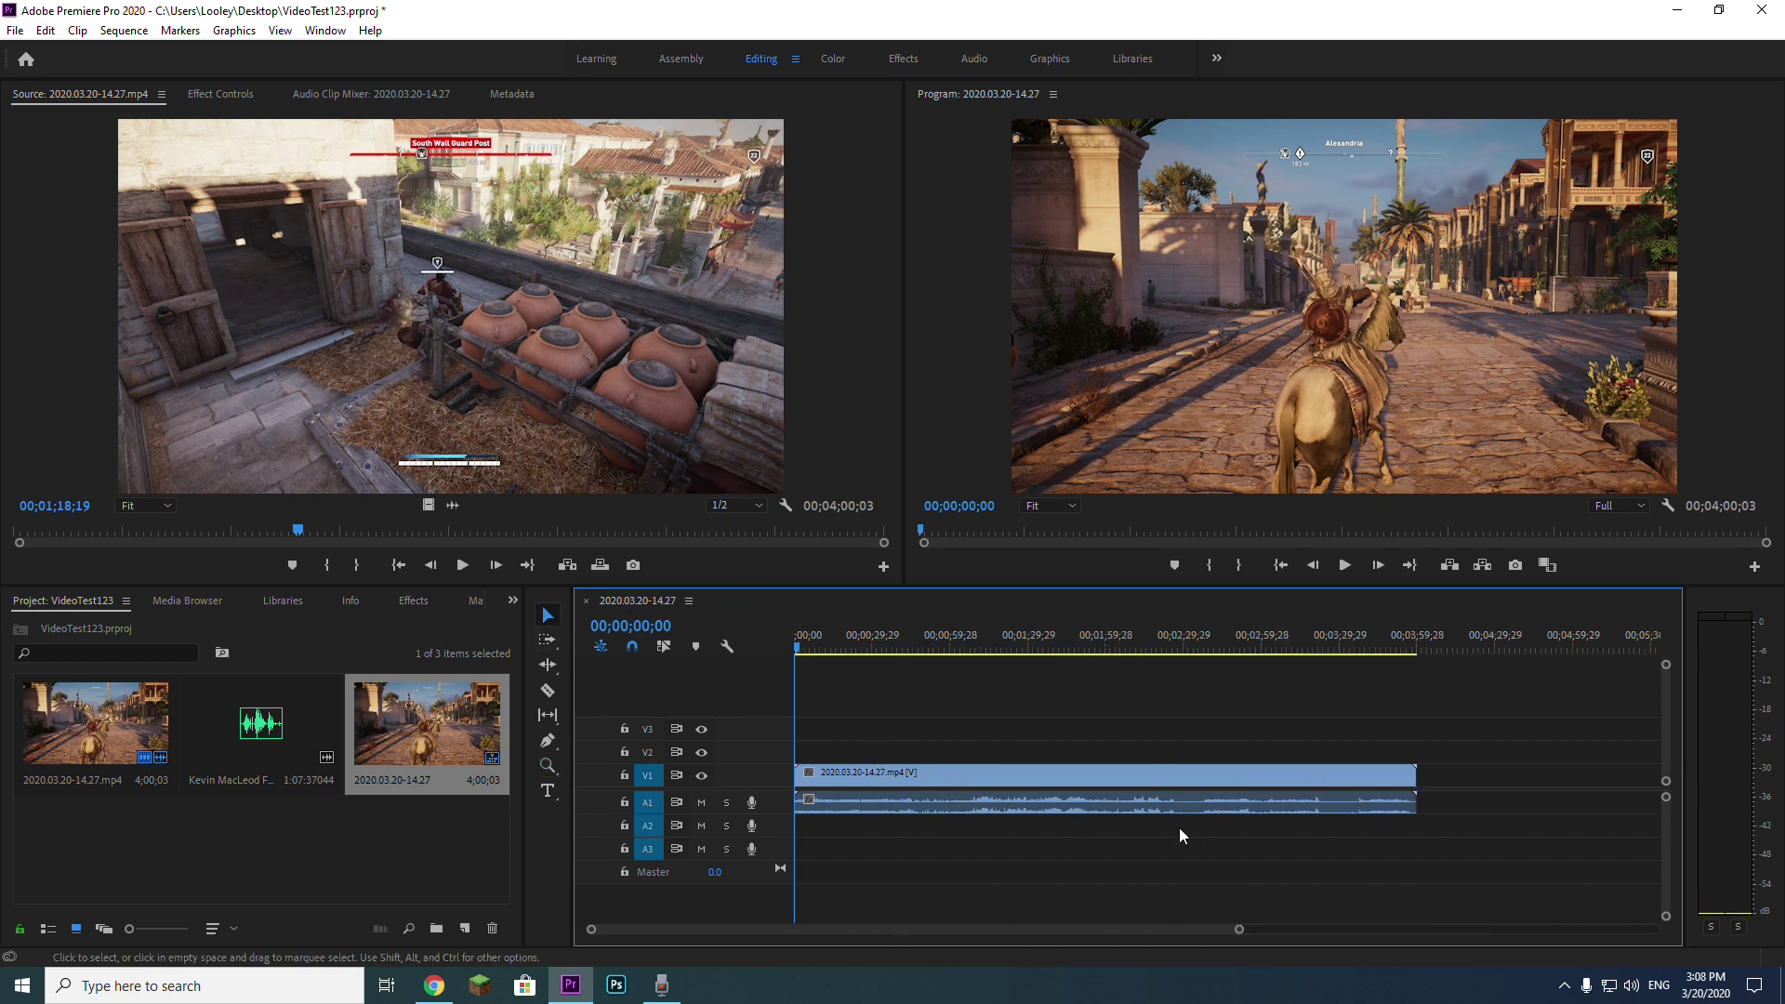
key(=)
scroll(751, 936, up, 1)
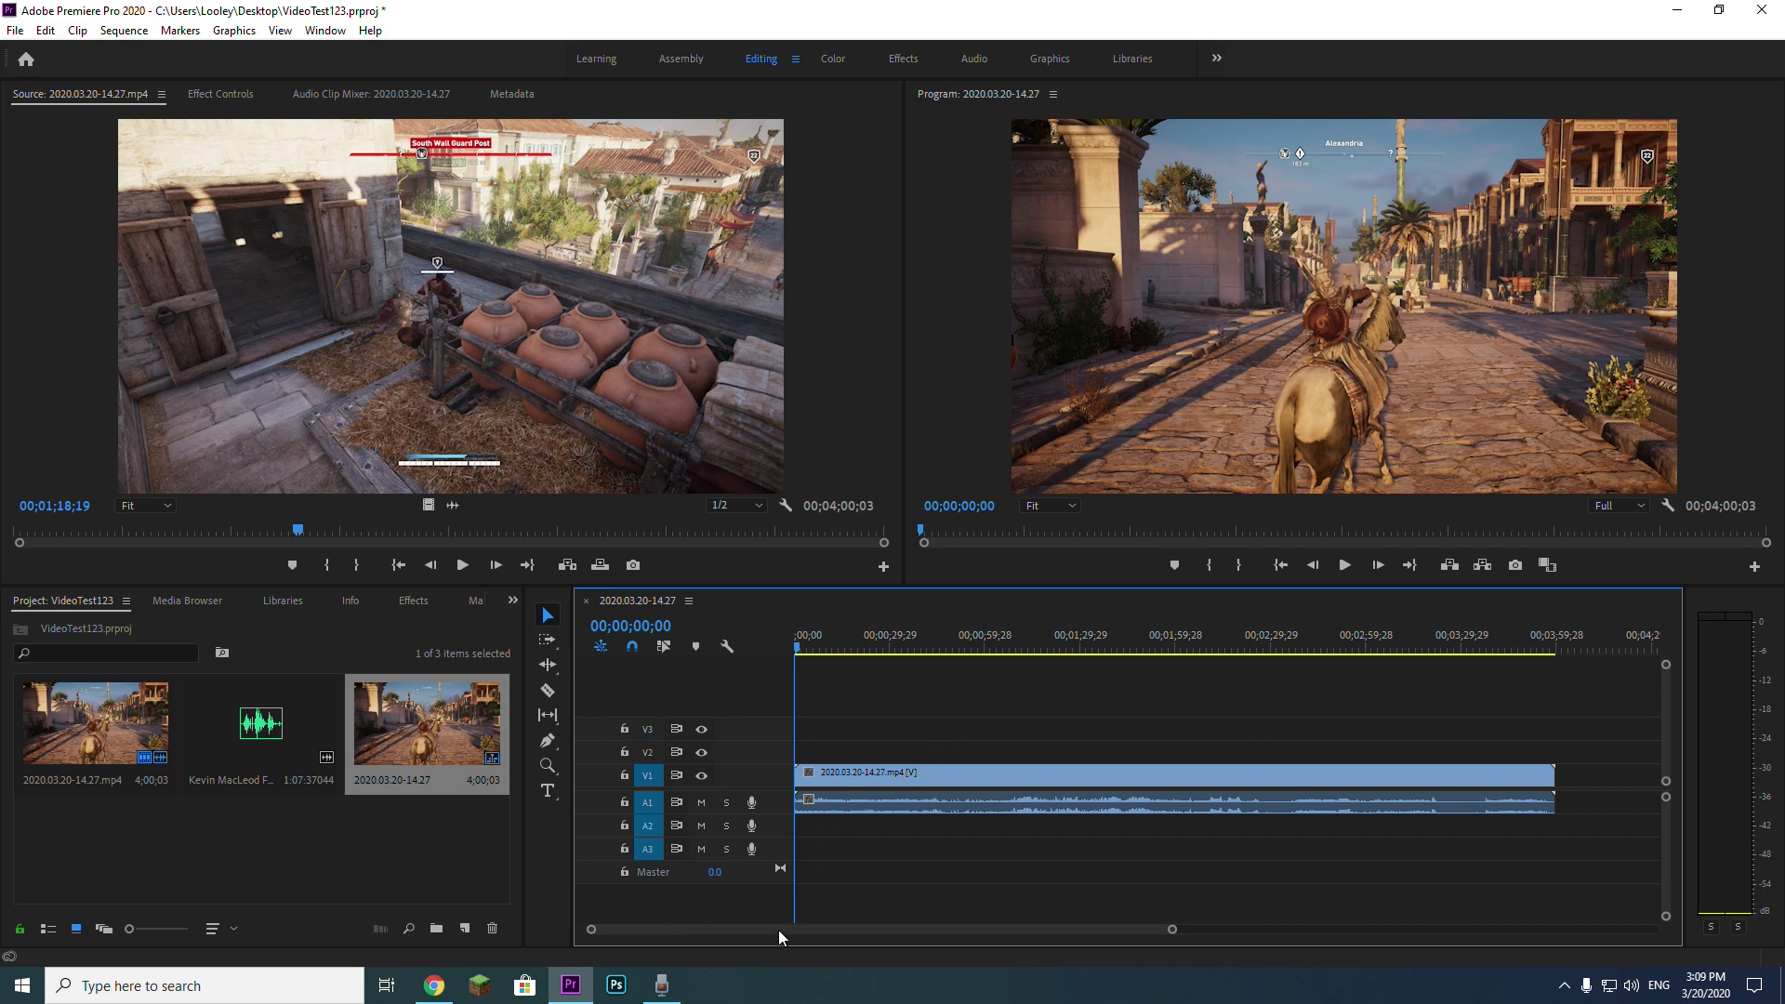
Step: Enlarge the video and audio track heights in the timeline to show the clip thumbnail and waveform
scroll(798, 930, down, 2)
scroll(805, 927, up, 2)
drag(1169, 930, 1001, 922)
scroll(997, 921, down, 3)
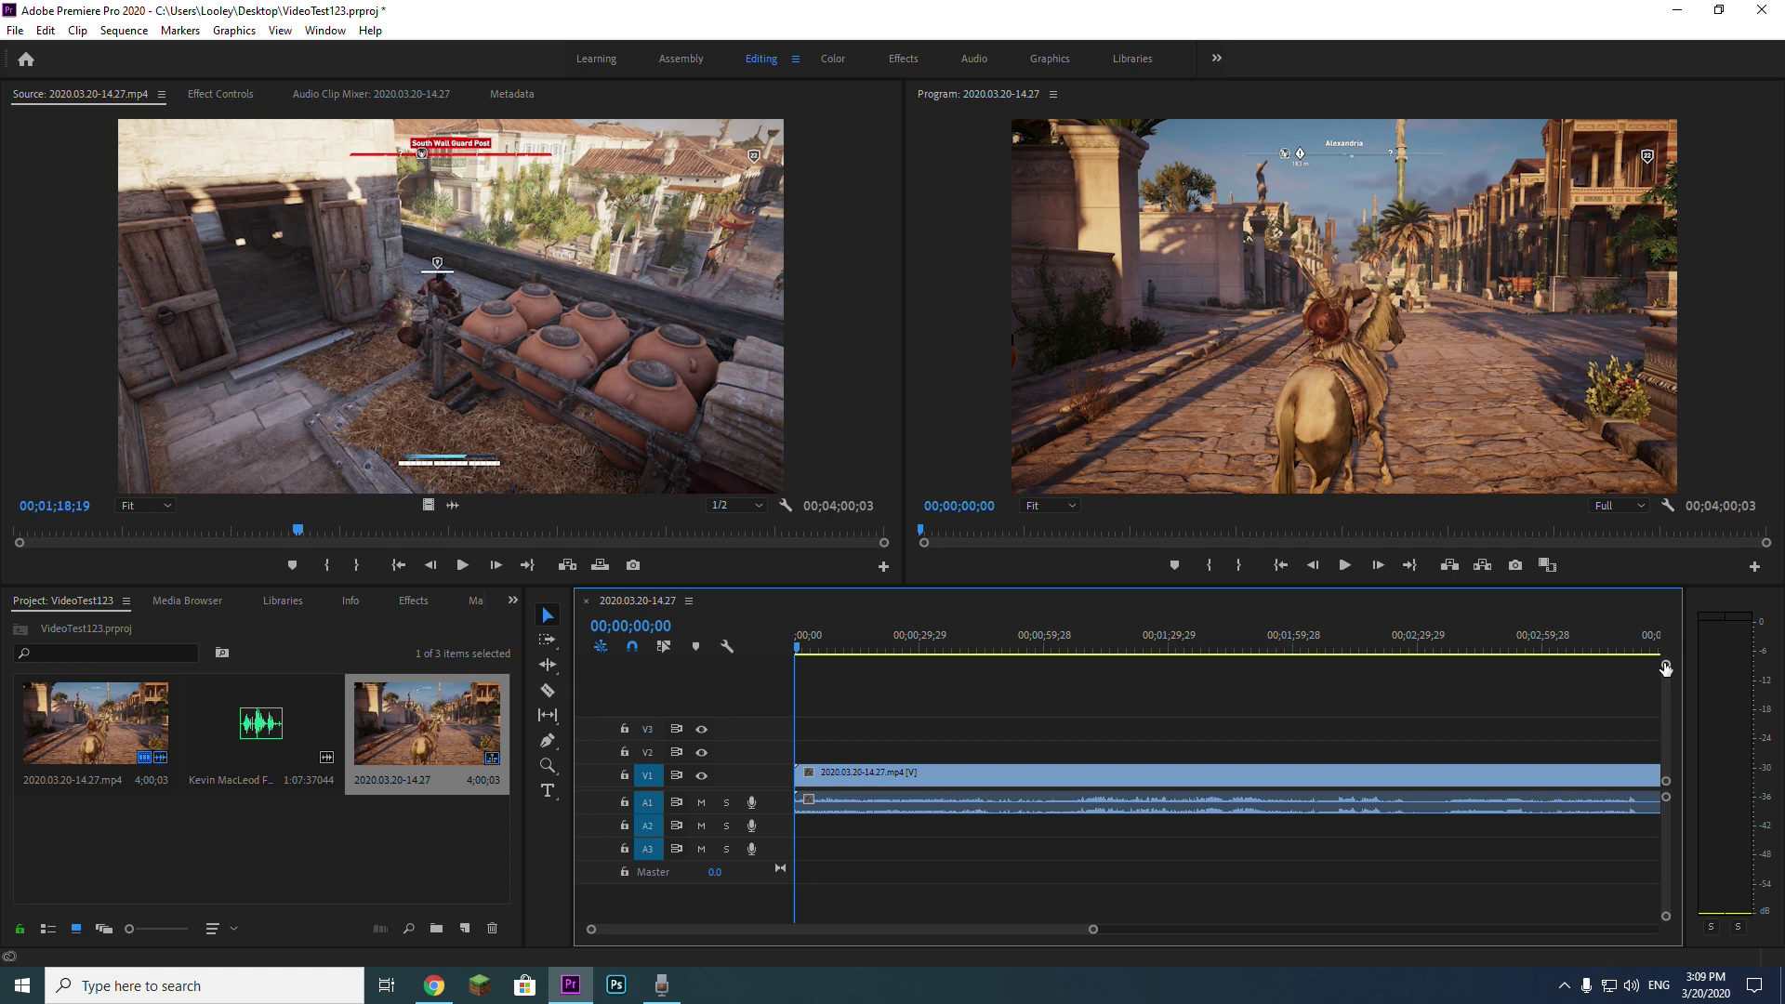
drag(1664, 673, 1664, 681)
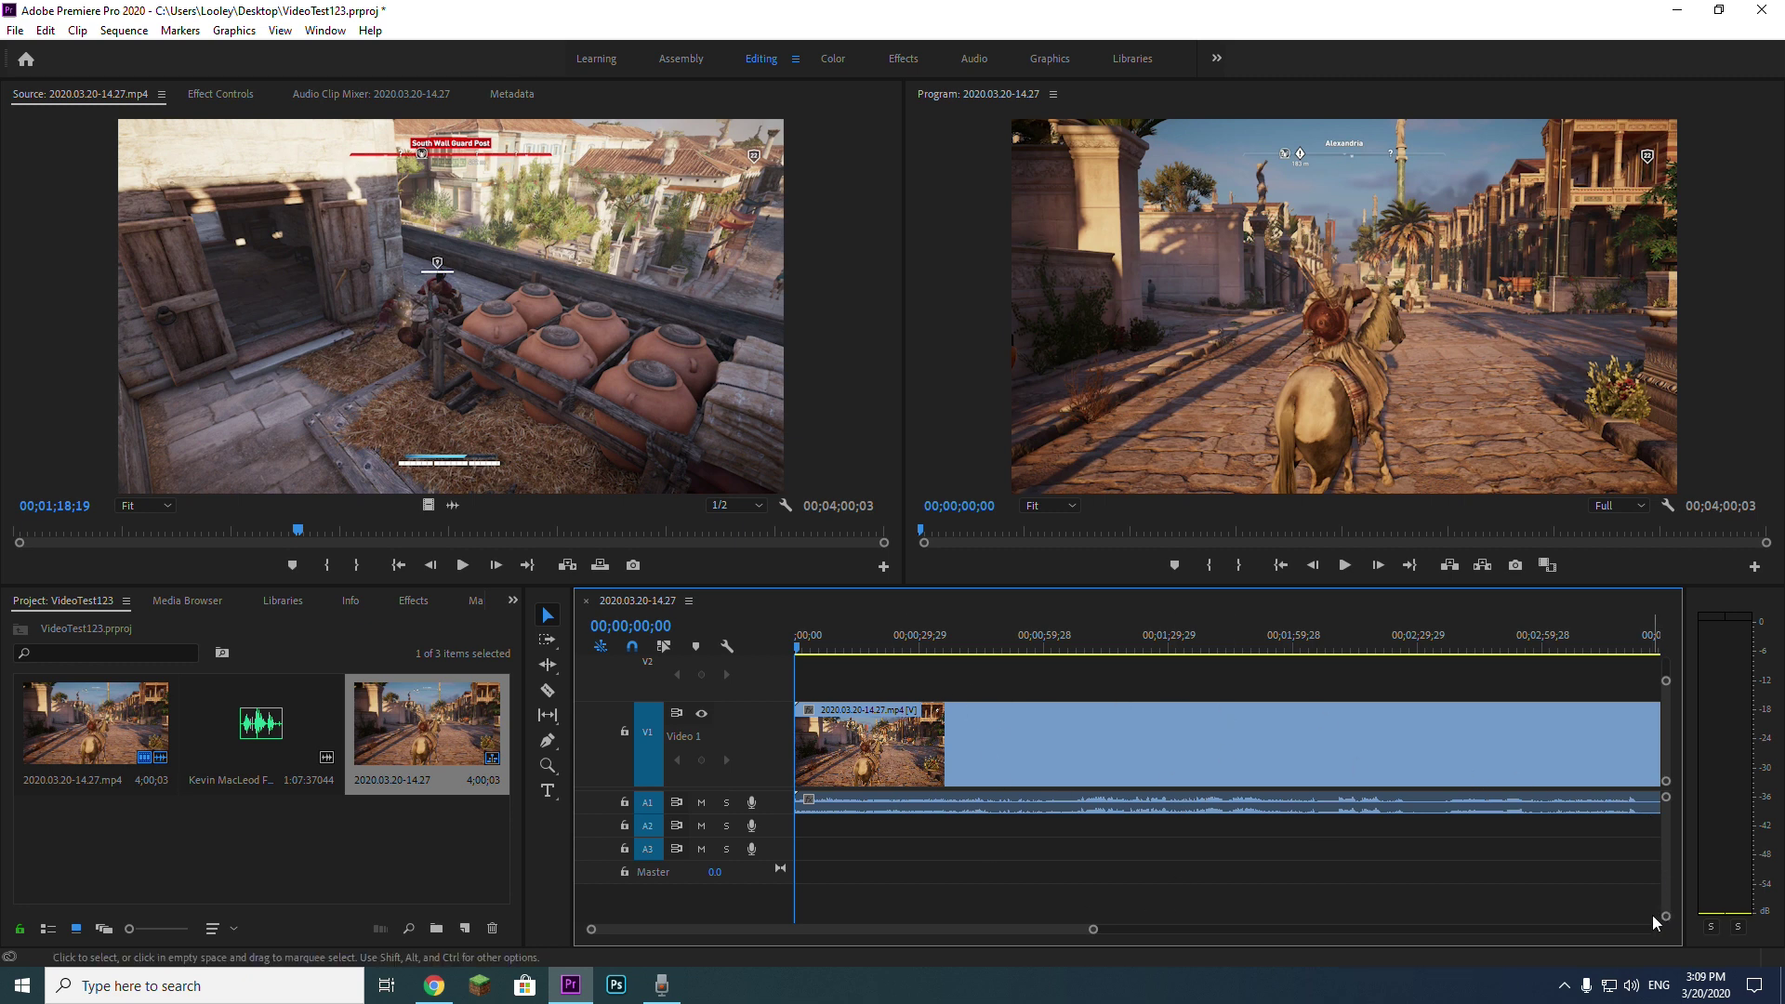
drag(1664, 914, 1665, 899)
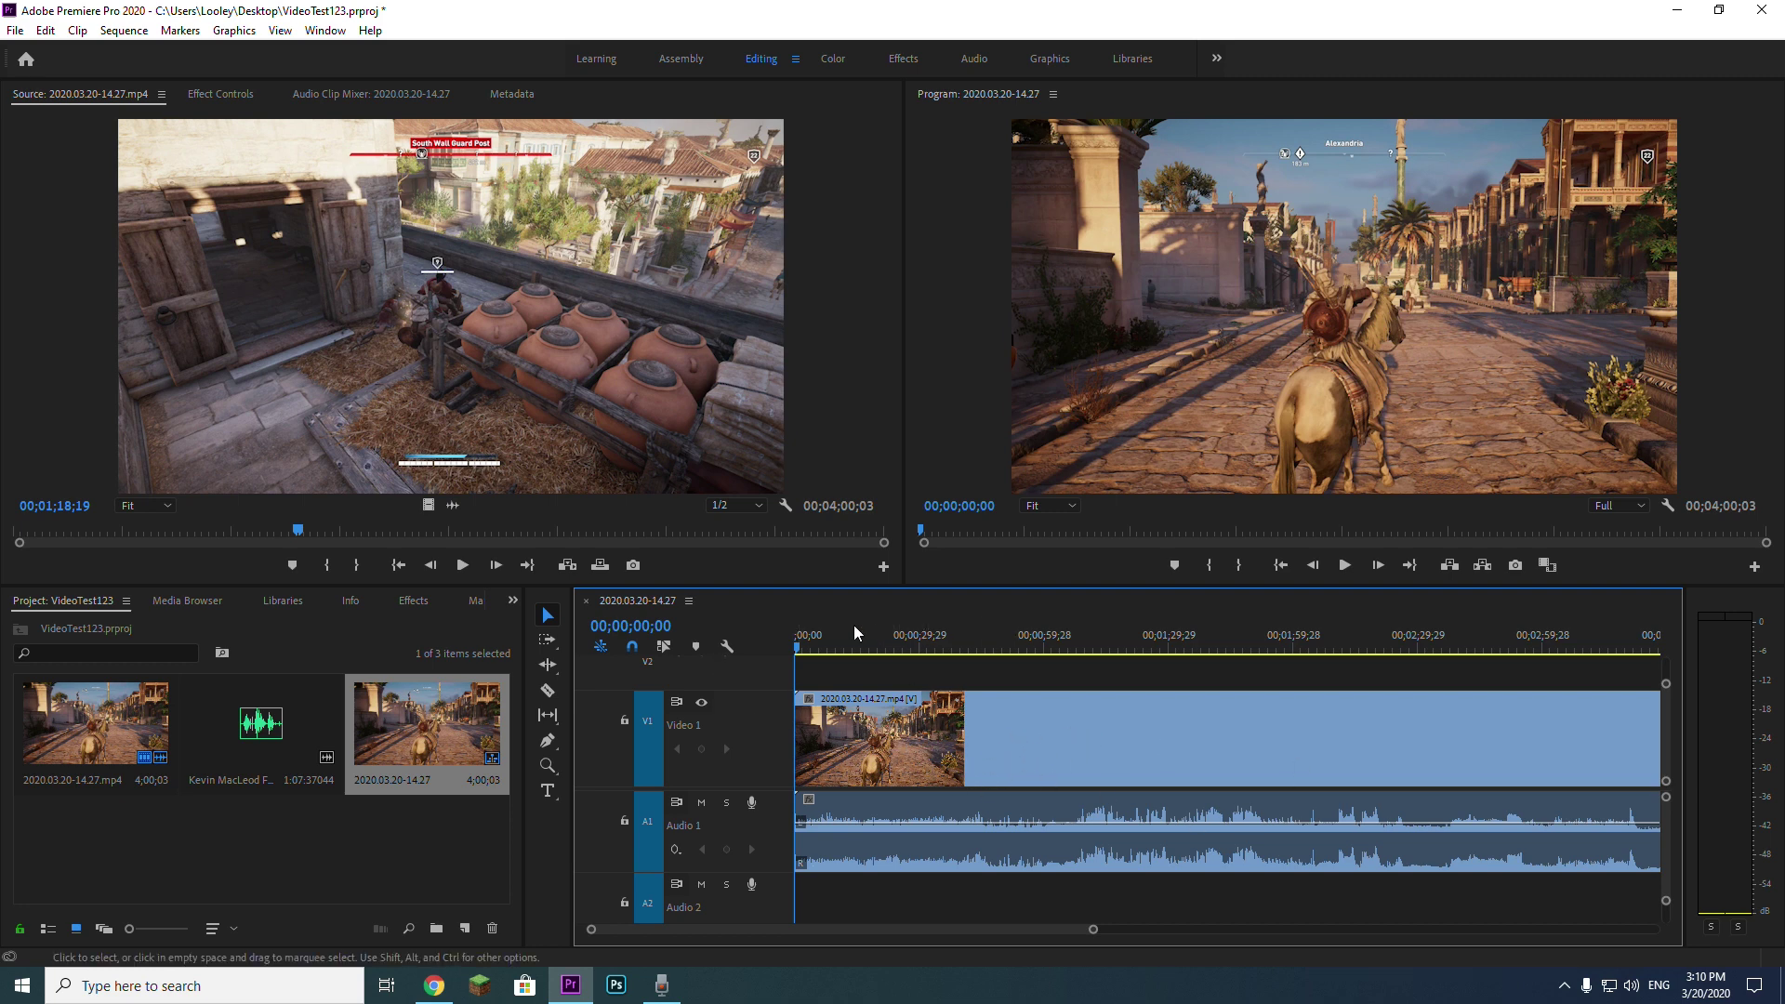
Step: Examine the clip along the timeline from start to end at different zoom levels, keeping the playhead at the beginning
click(820, 641)
drag(822, 644, 766, 632)
key(backslash)
scroll(1074, 770, right, 2)
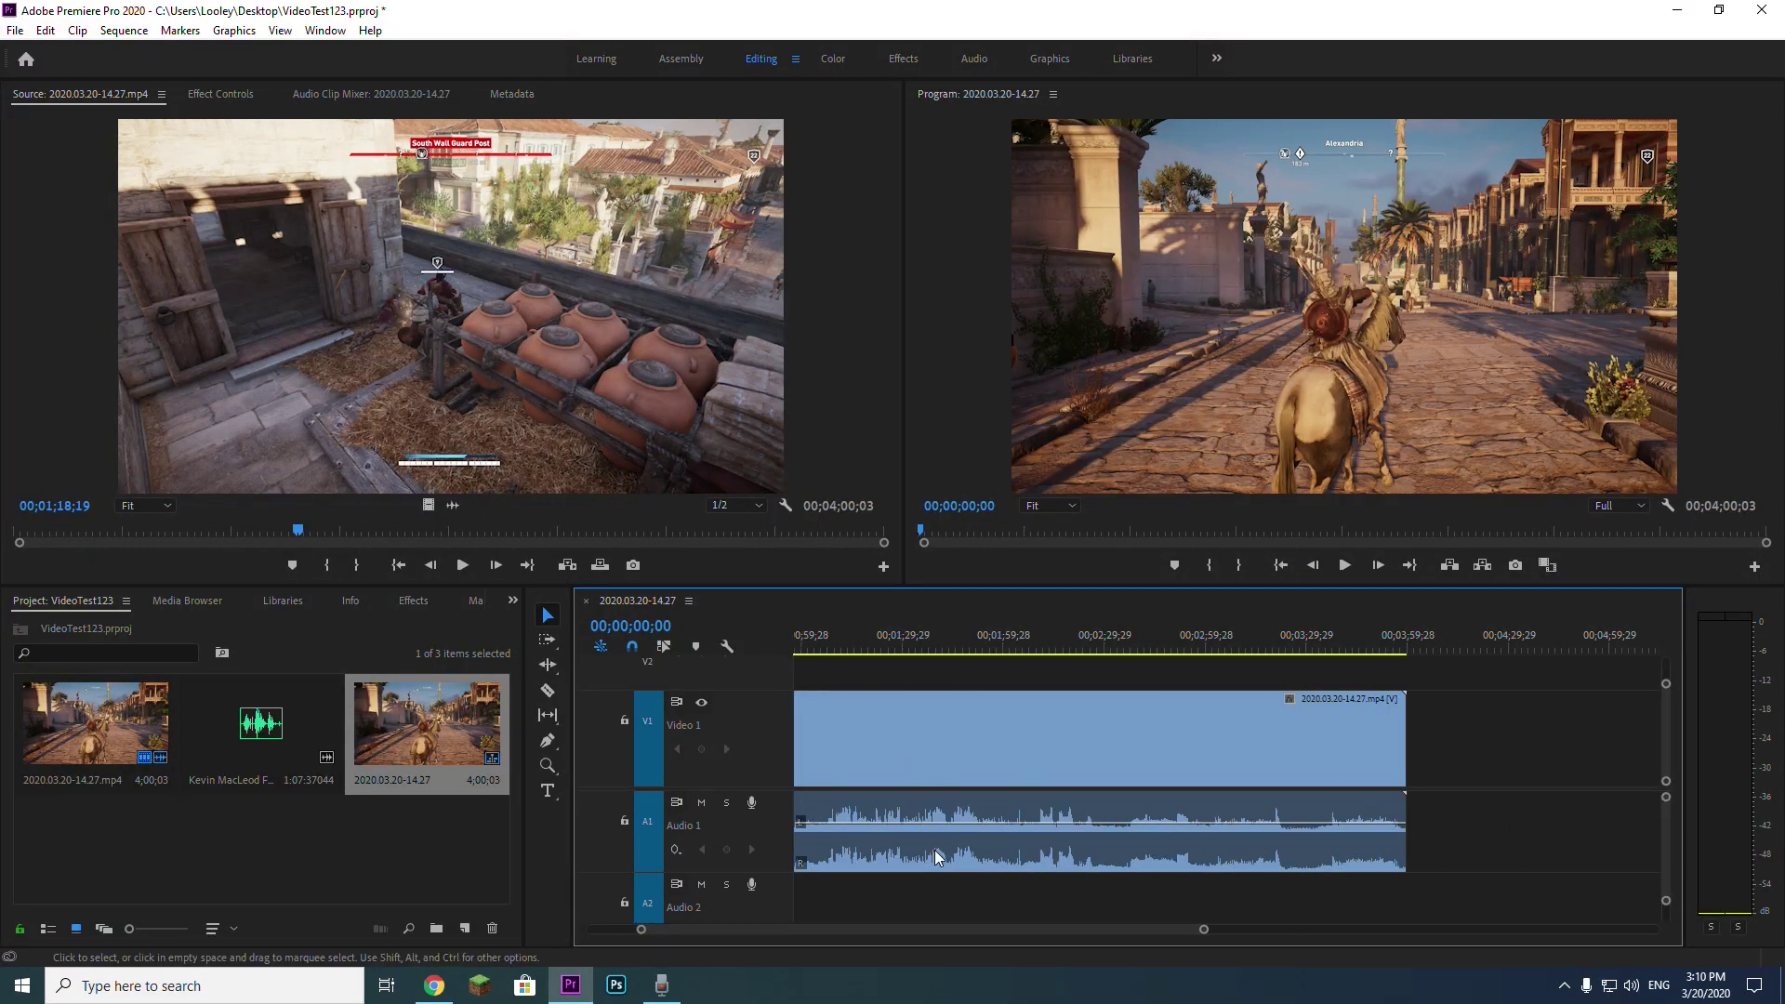
scroll(979, 770, right, 2)
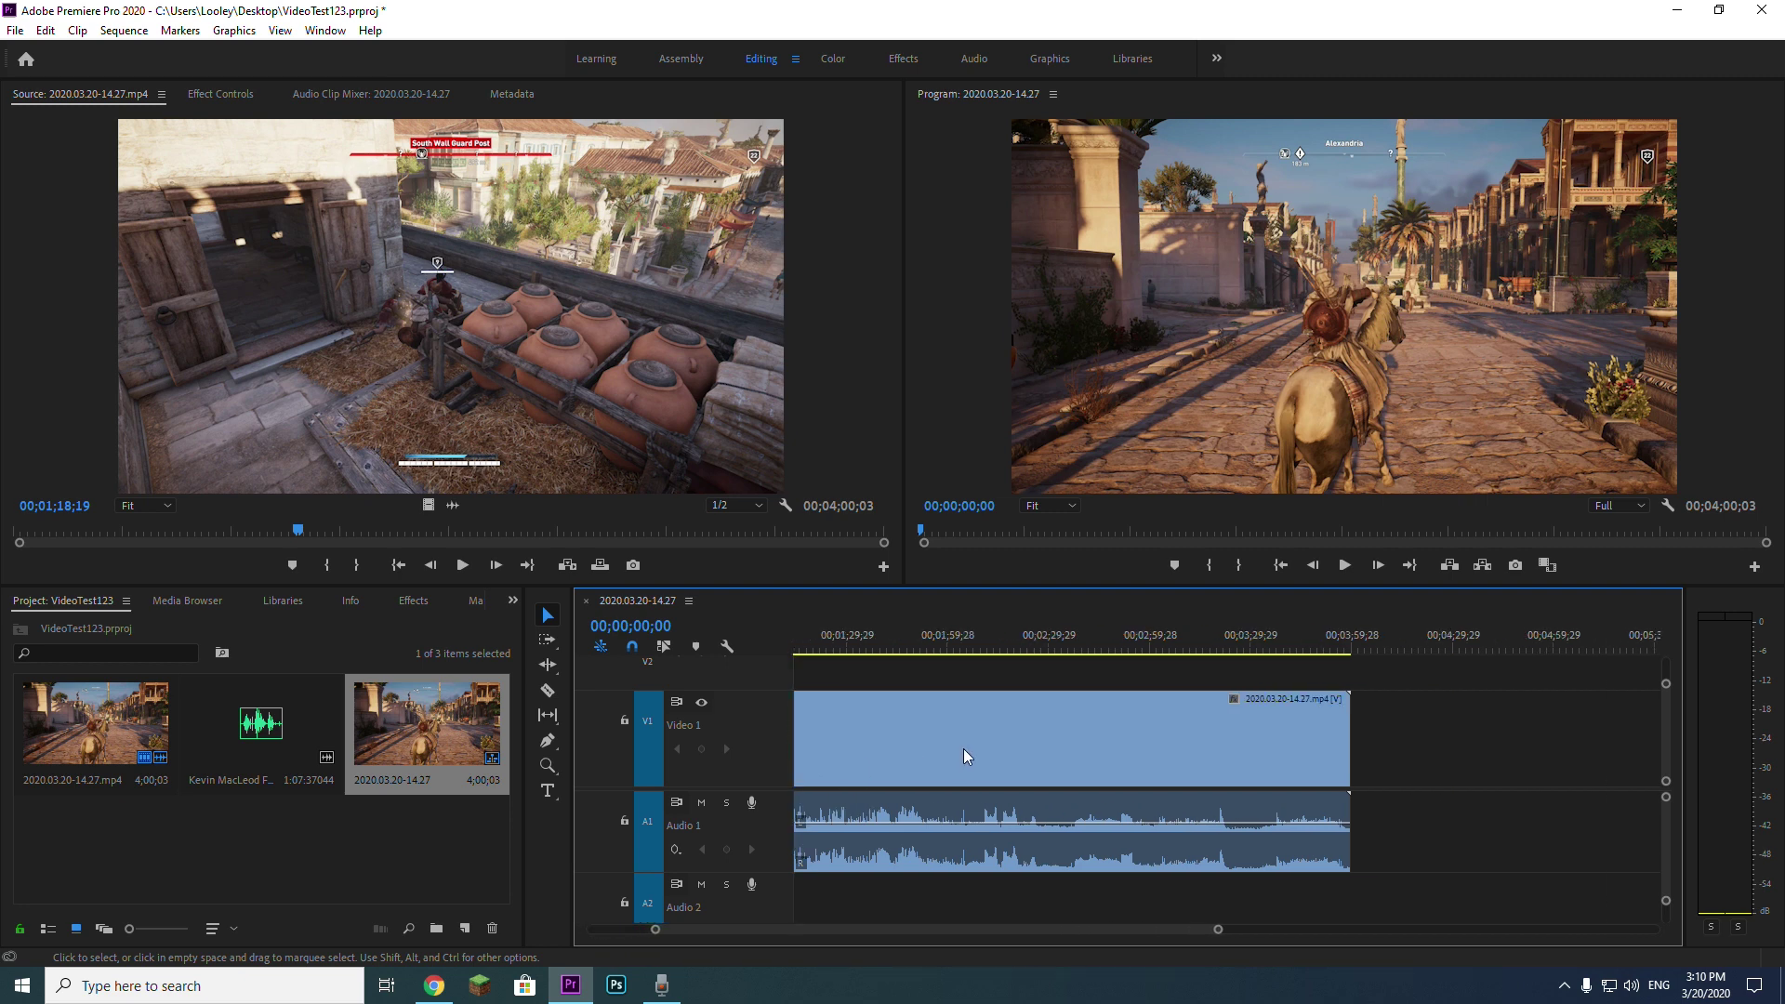
scroll(963, 768, left, 4)
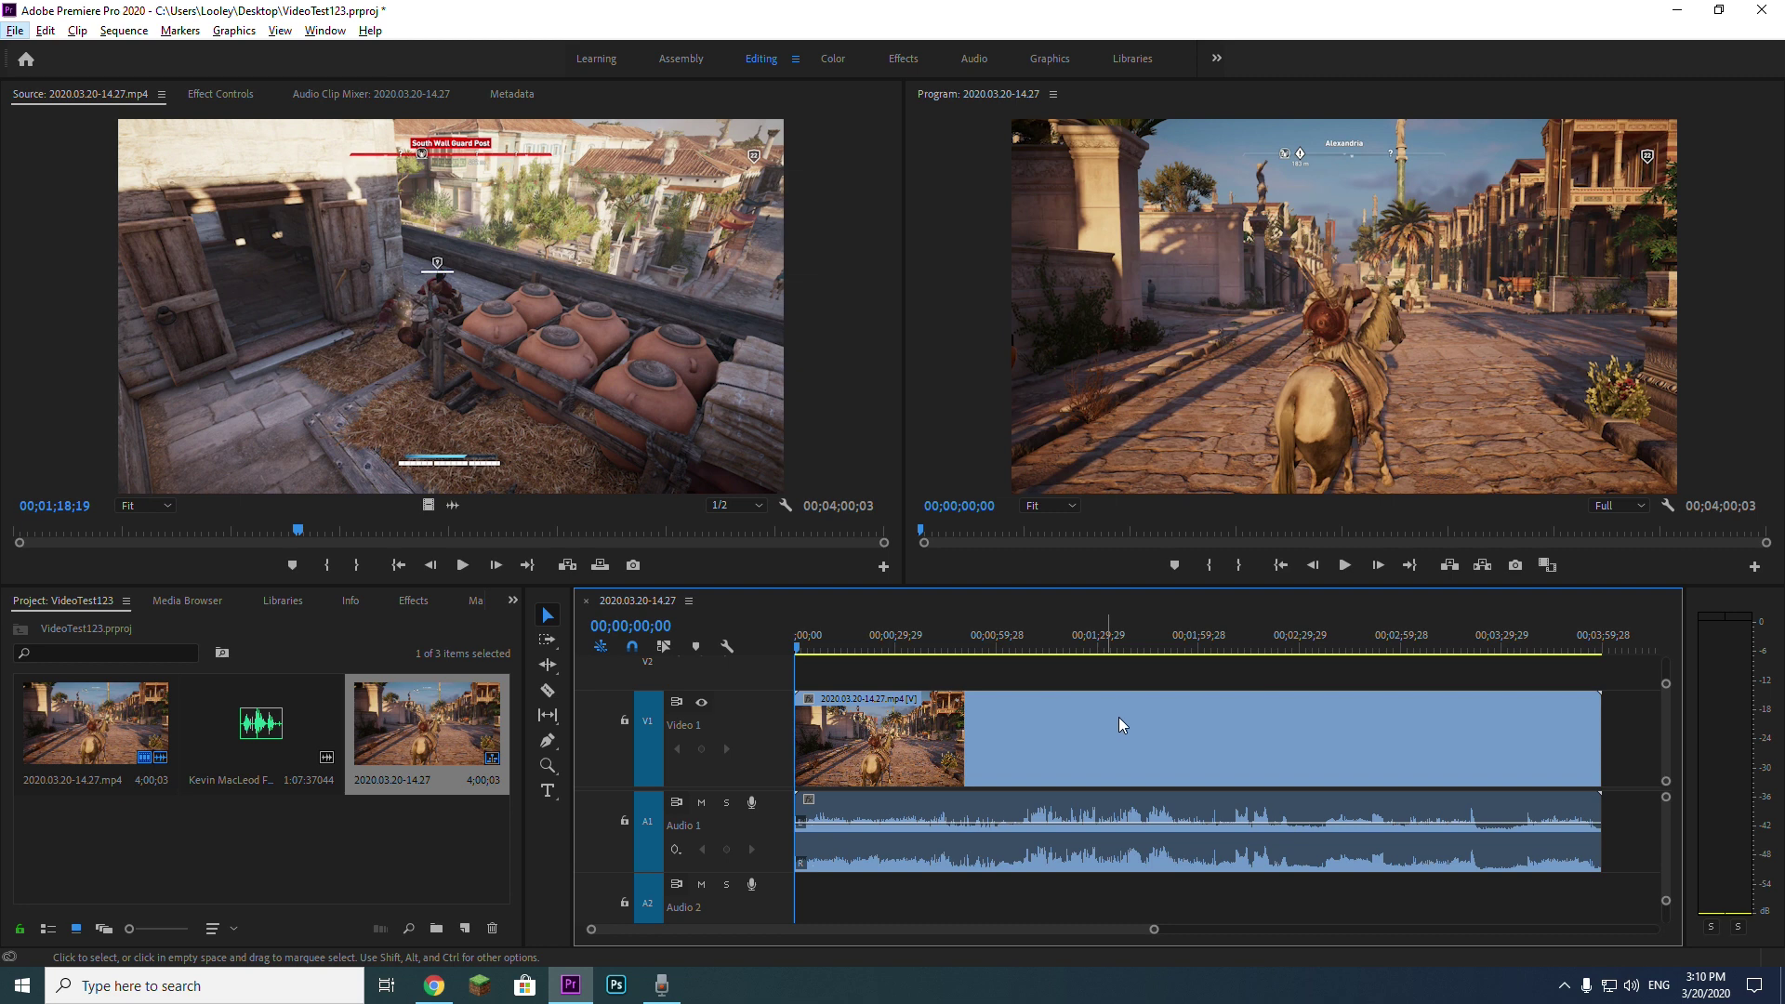
scroll(1044, 729, down, 1)
scroll(1045, 729, up, 1)
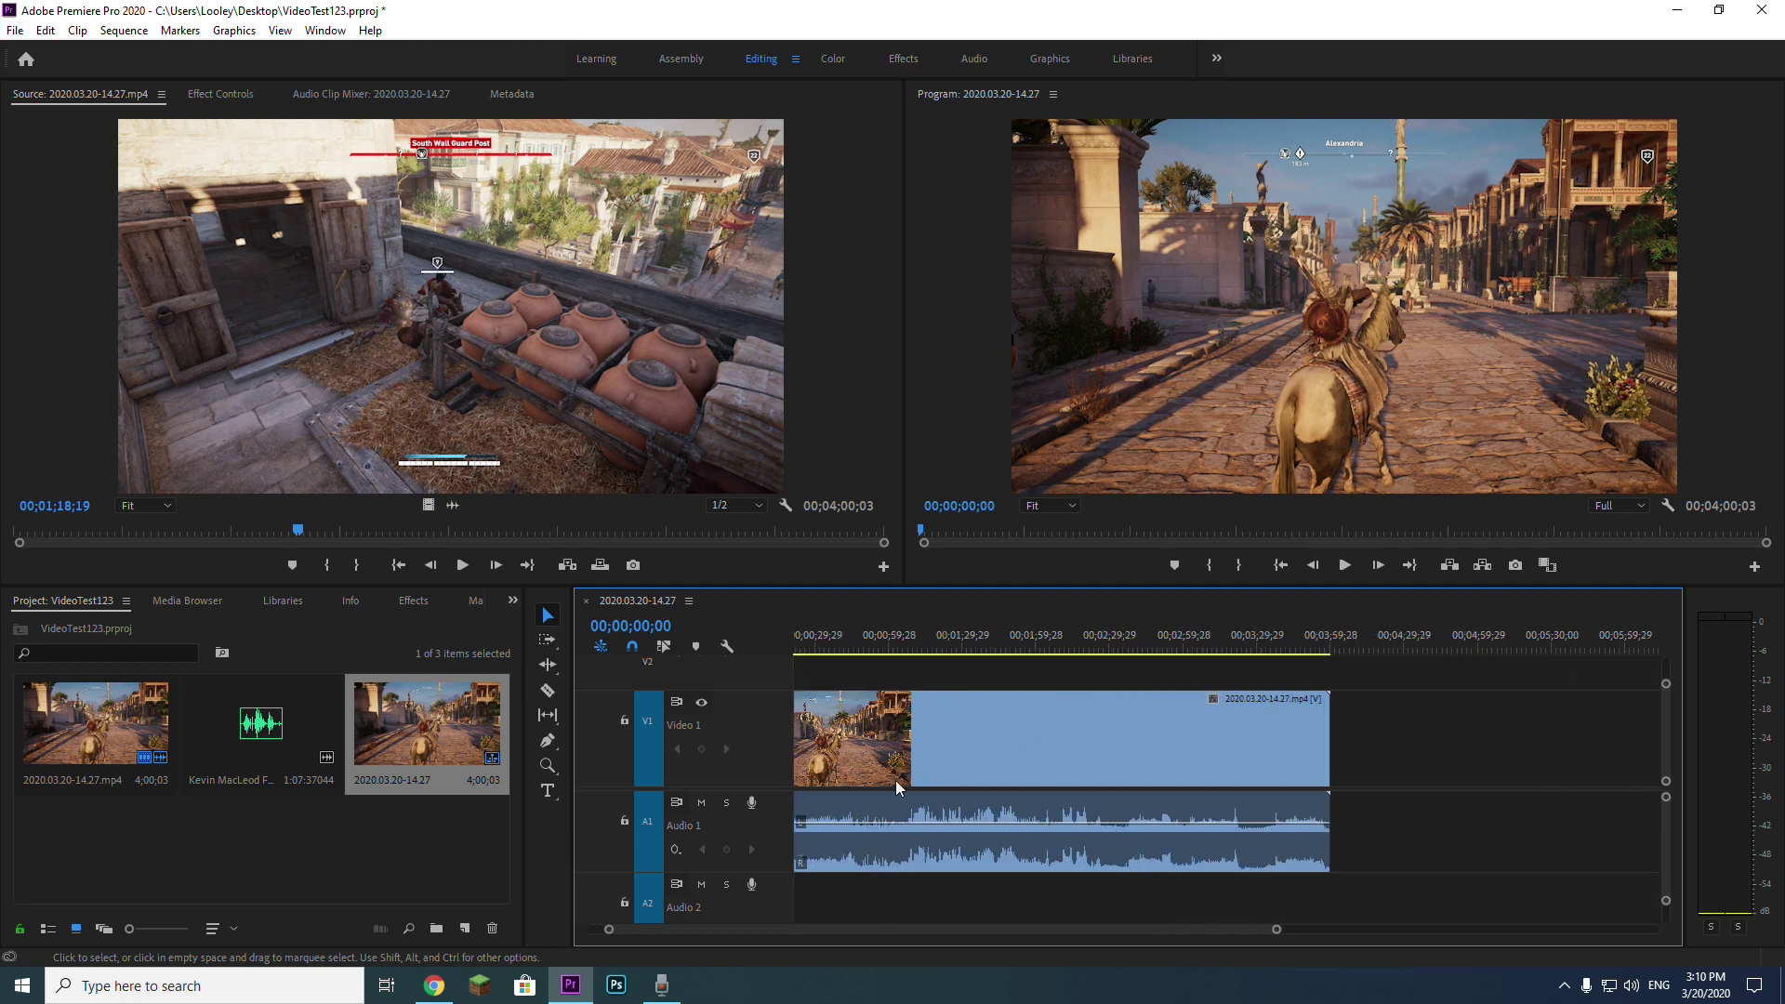
scroll(946, 760, up, 3)
scroll(942, 750, left, 5)
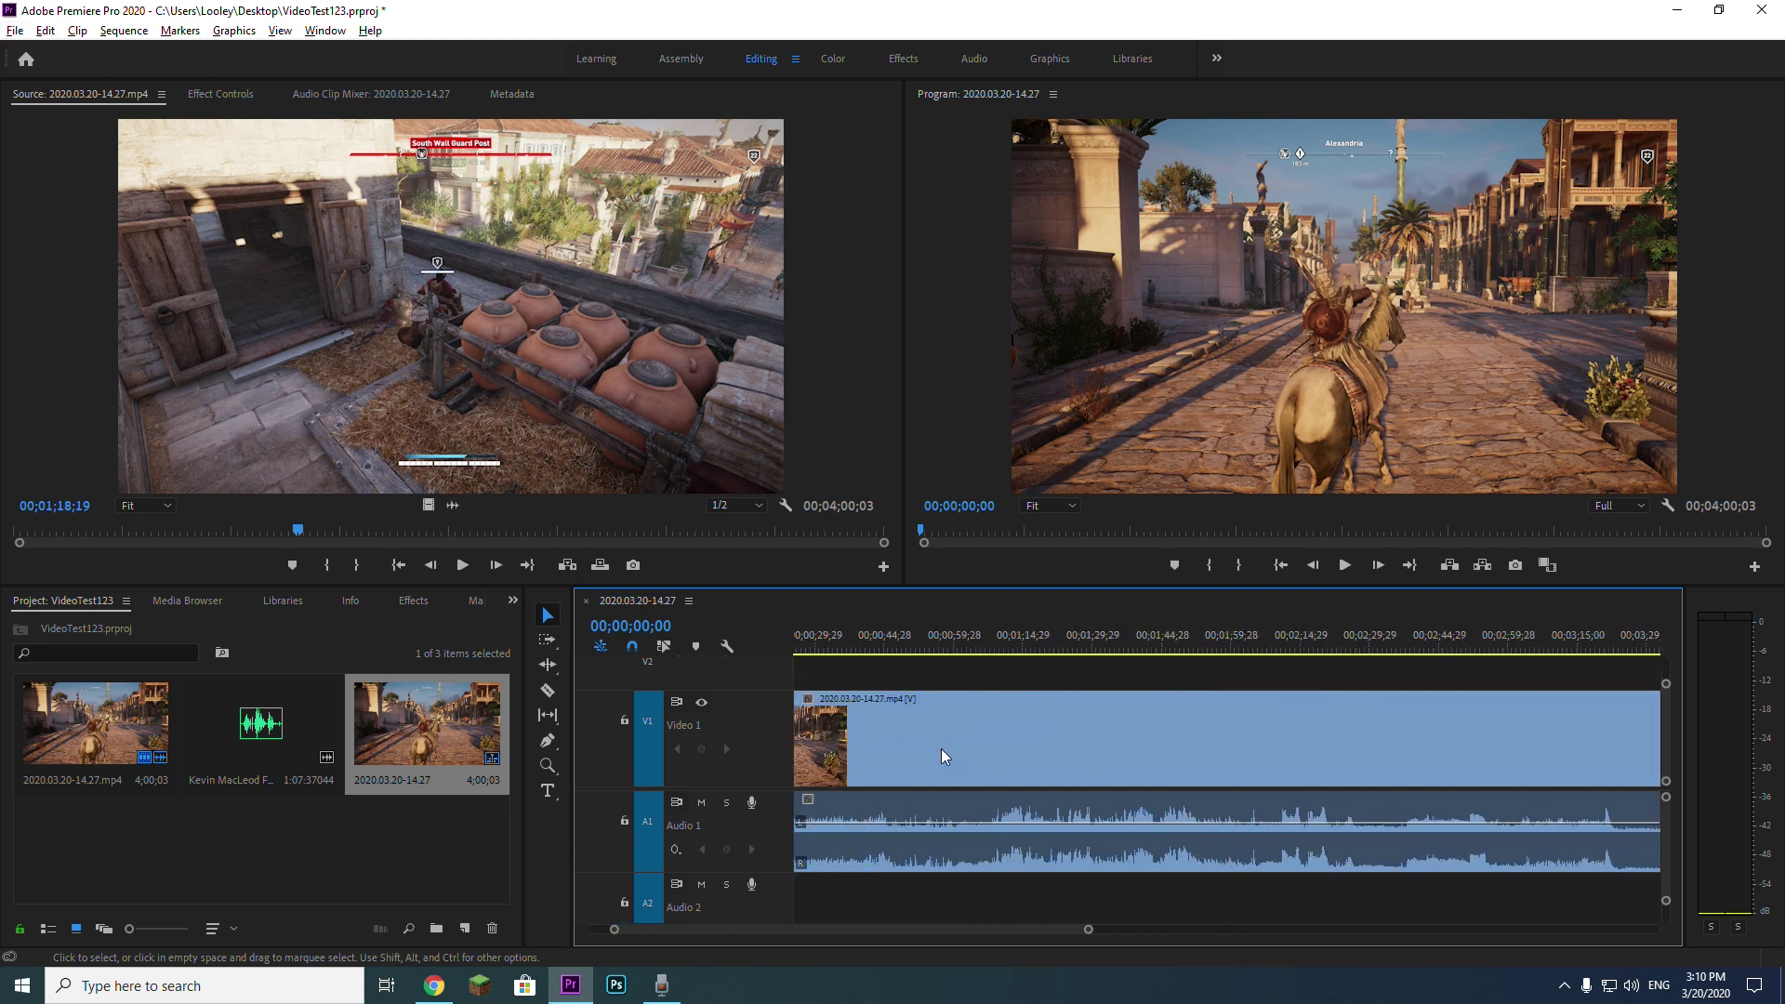
scroll(940, 750, down, 1)
Step: Preview the opening seconds of the sequence, stop playback and return the playhead to the start
click(1344, 565)
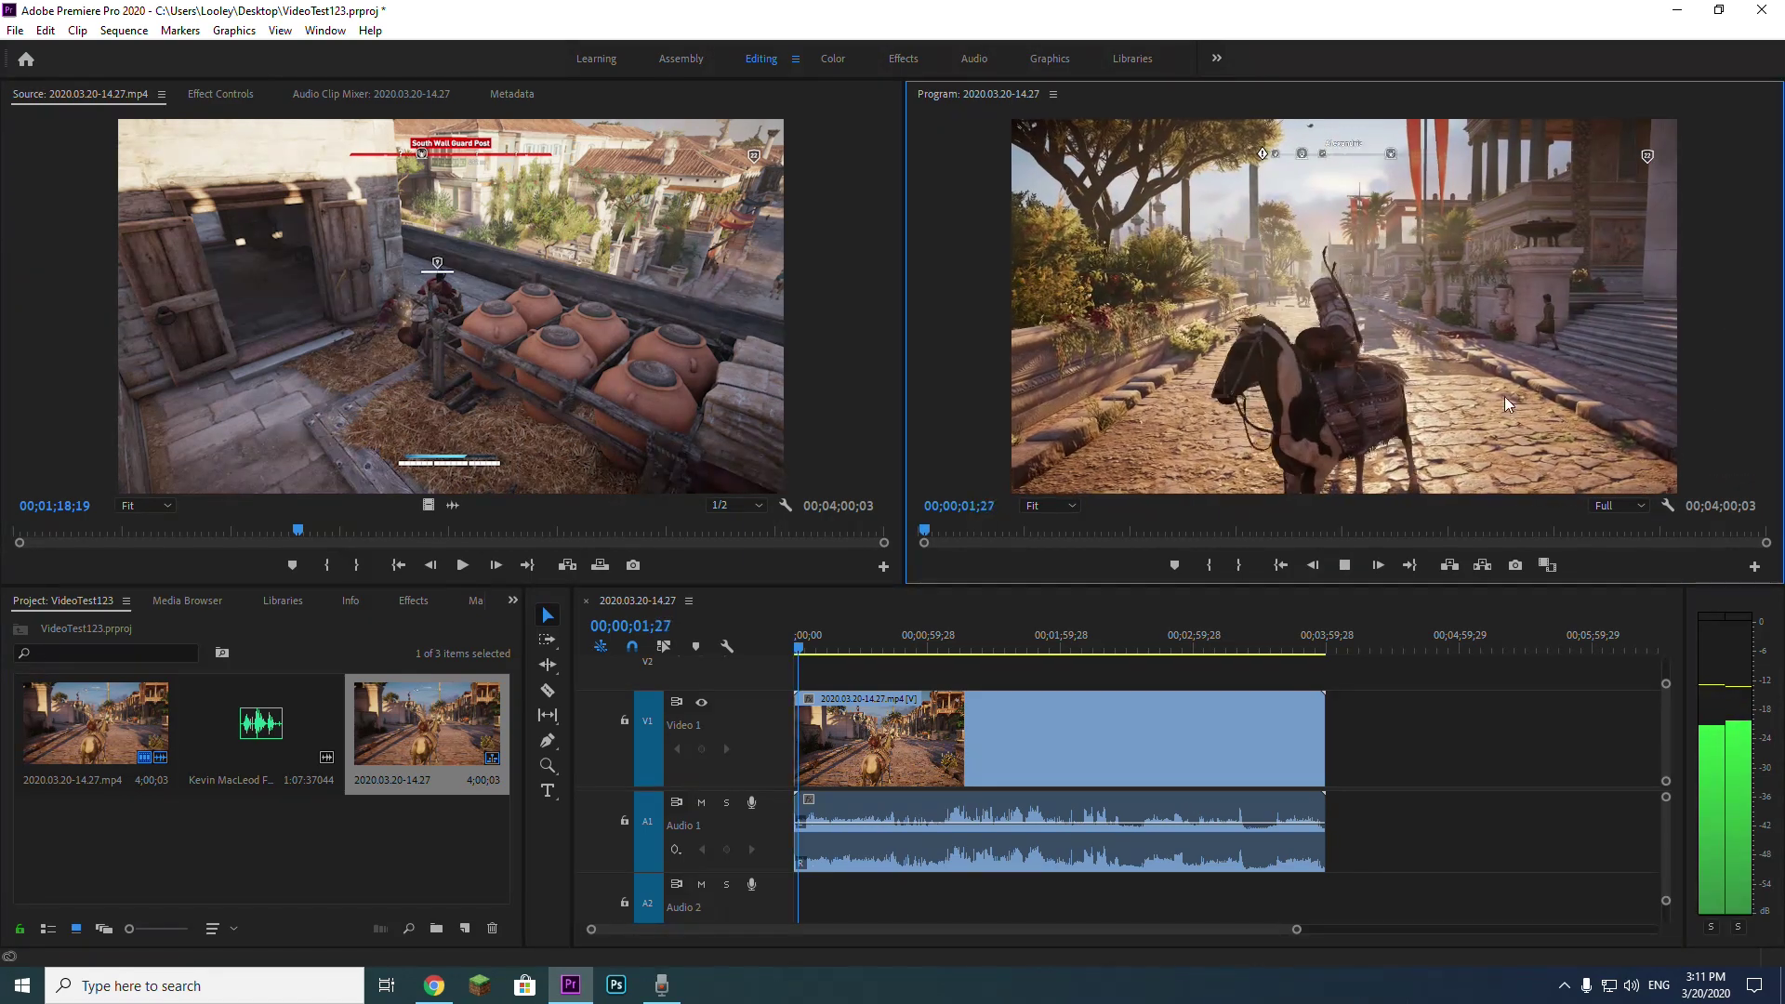
key(space)
click(788, 732)
key(Home)
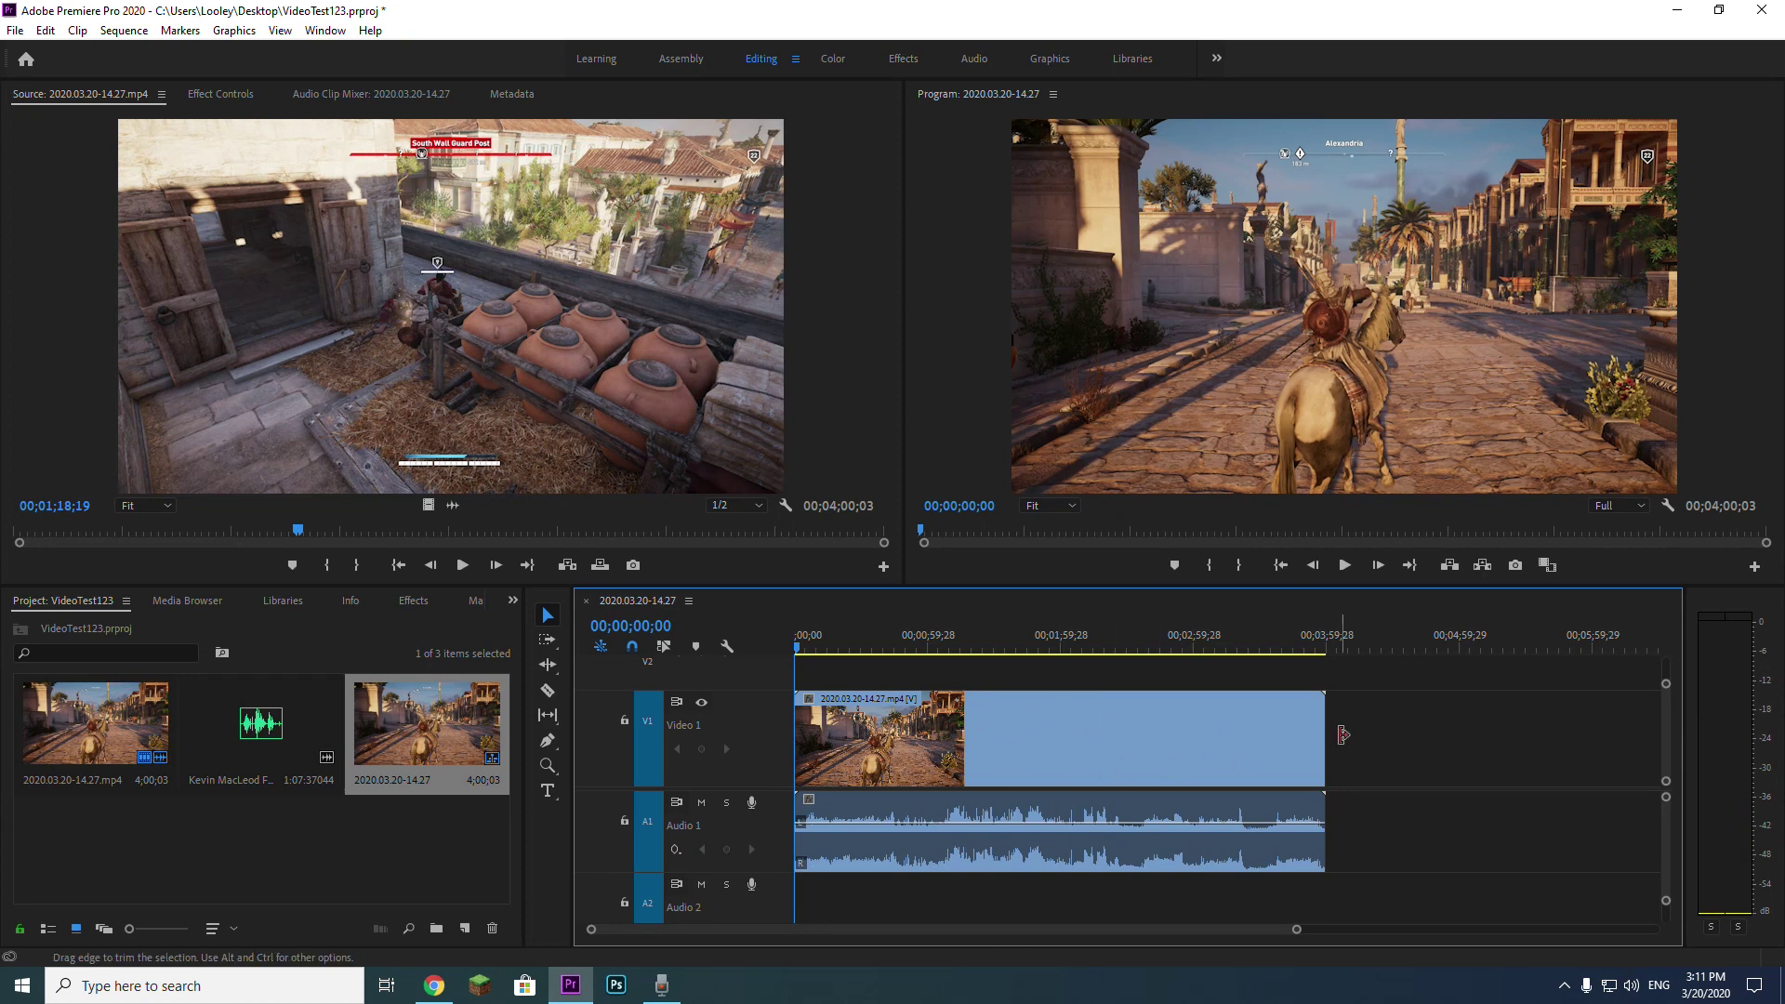
Step: Split both the video and the audio of the clip at 00;00;45;23 with the Razor tool
key(=)
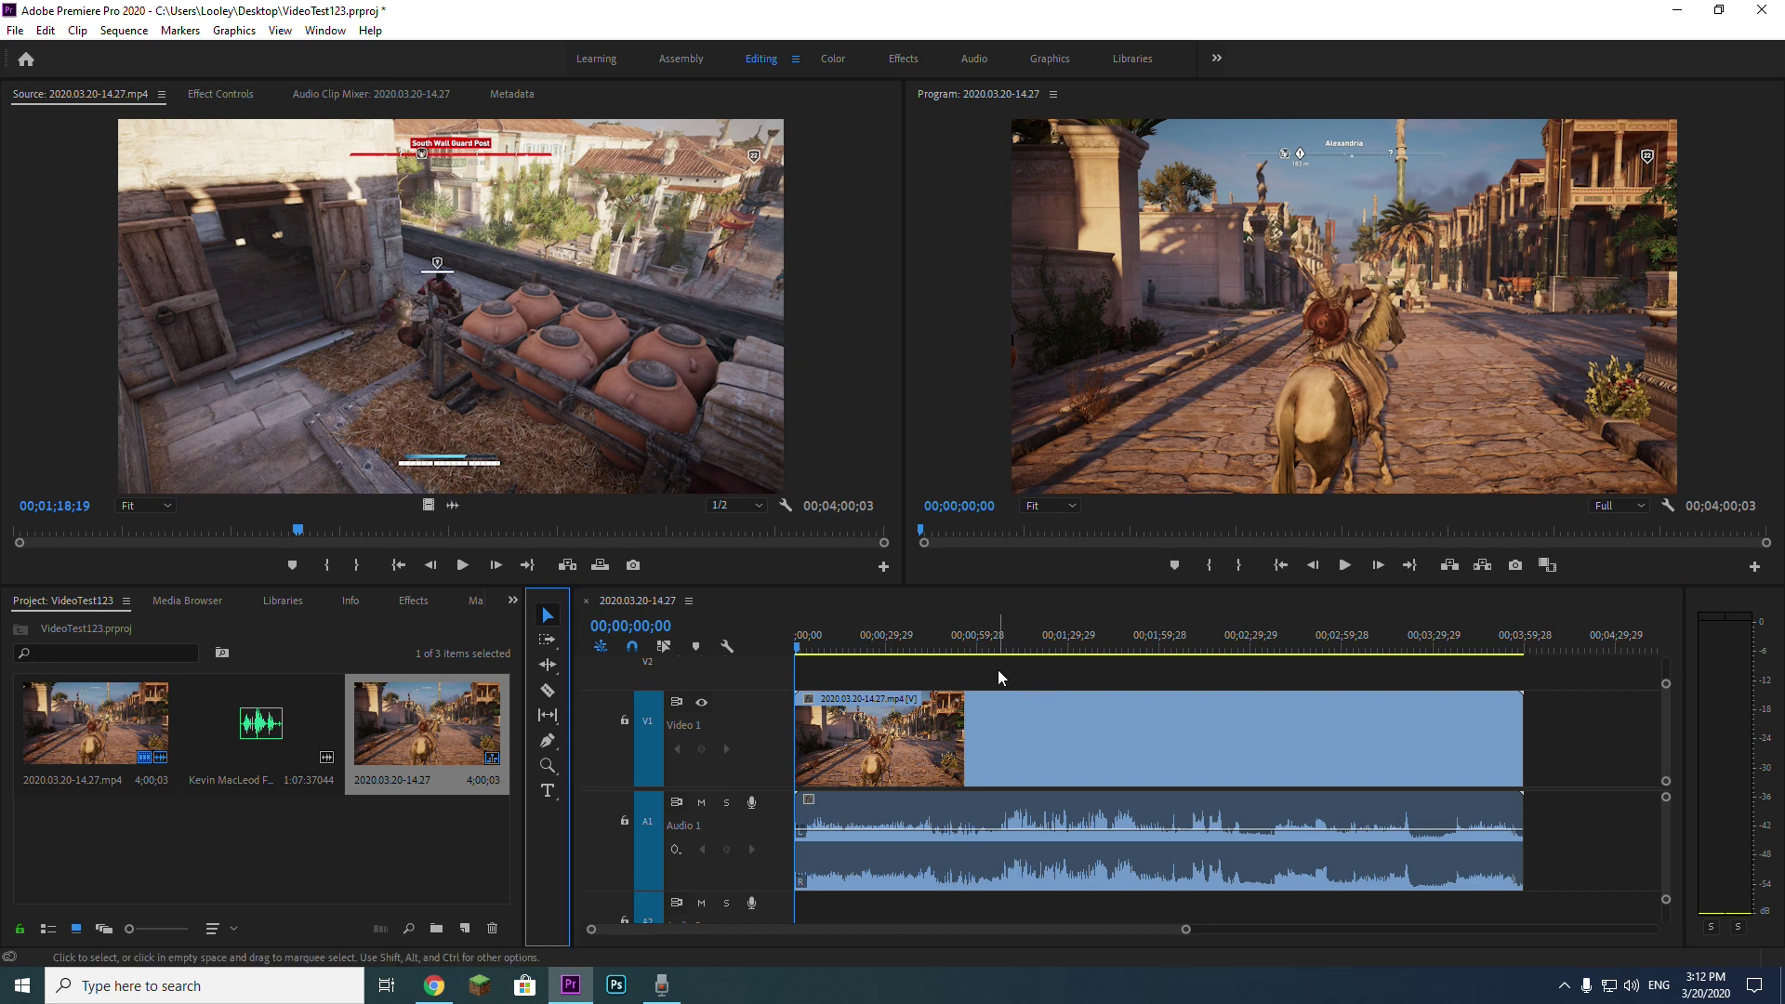
key(c)
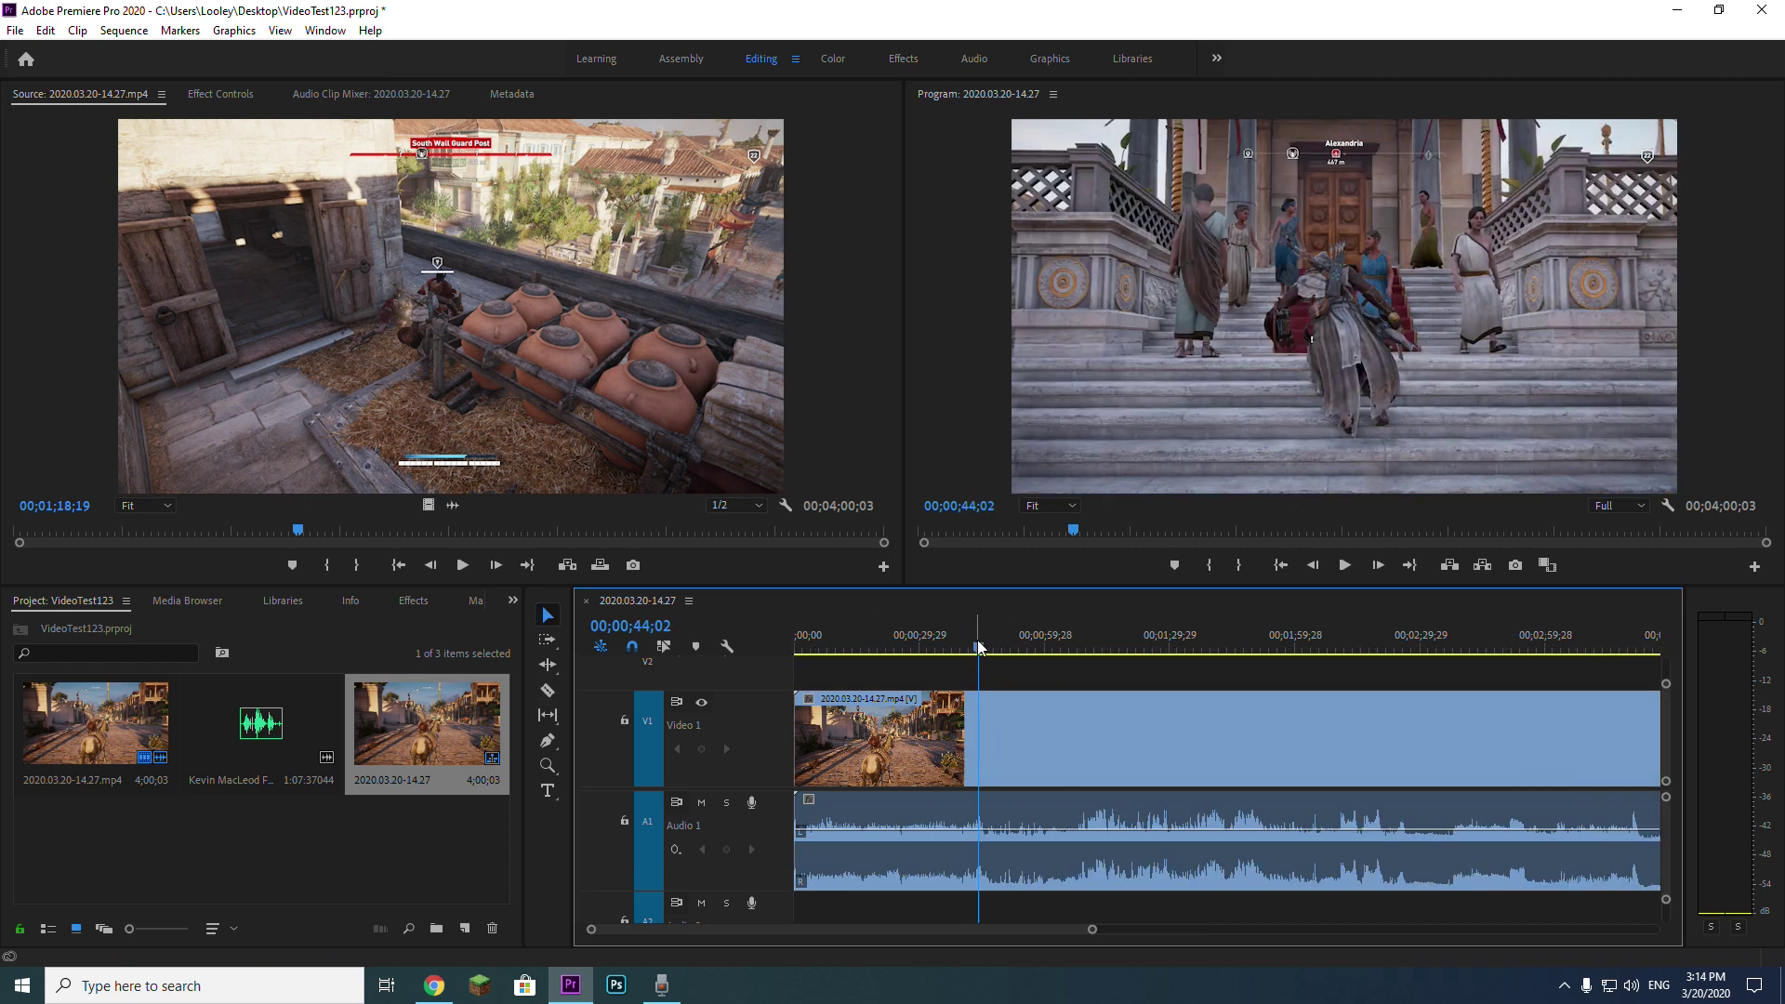
drag(981, 657, 1078, 640)
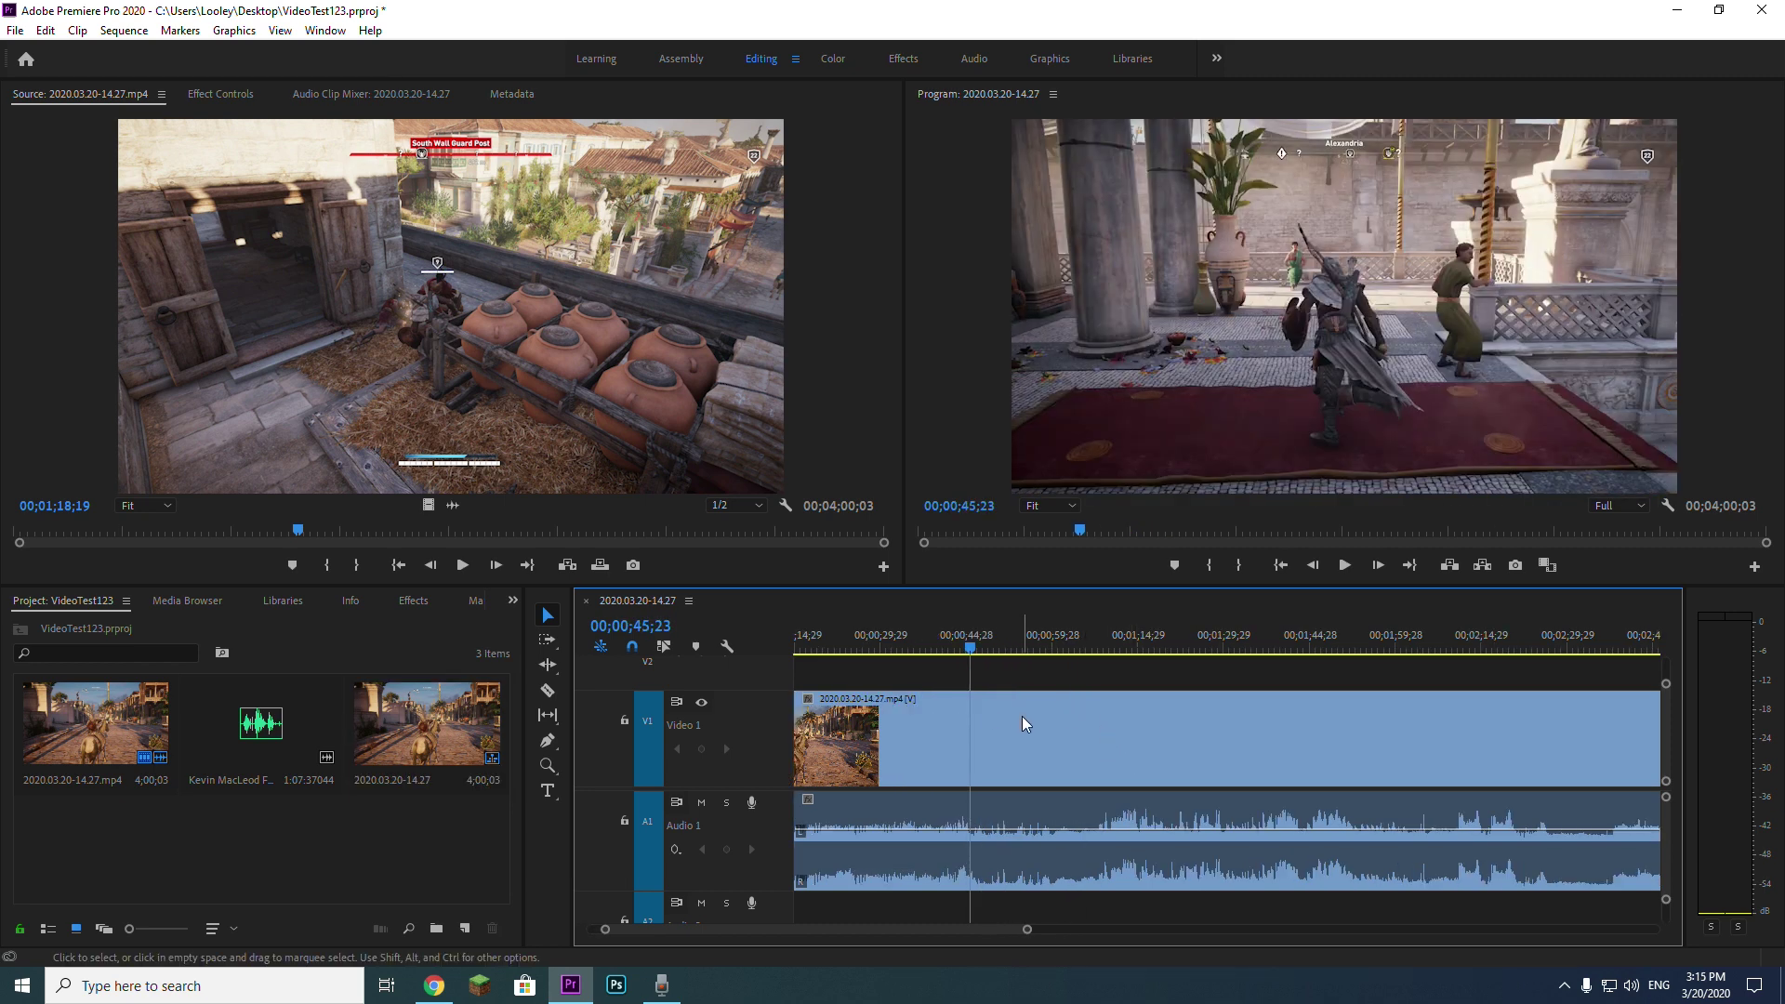
key(c)
click(976, 724)
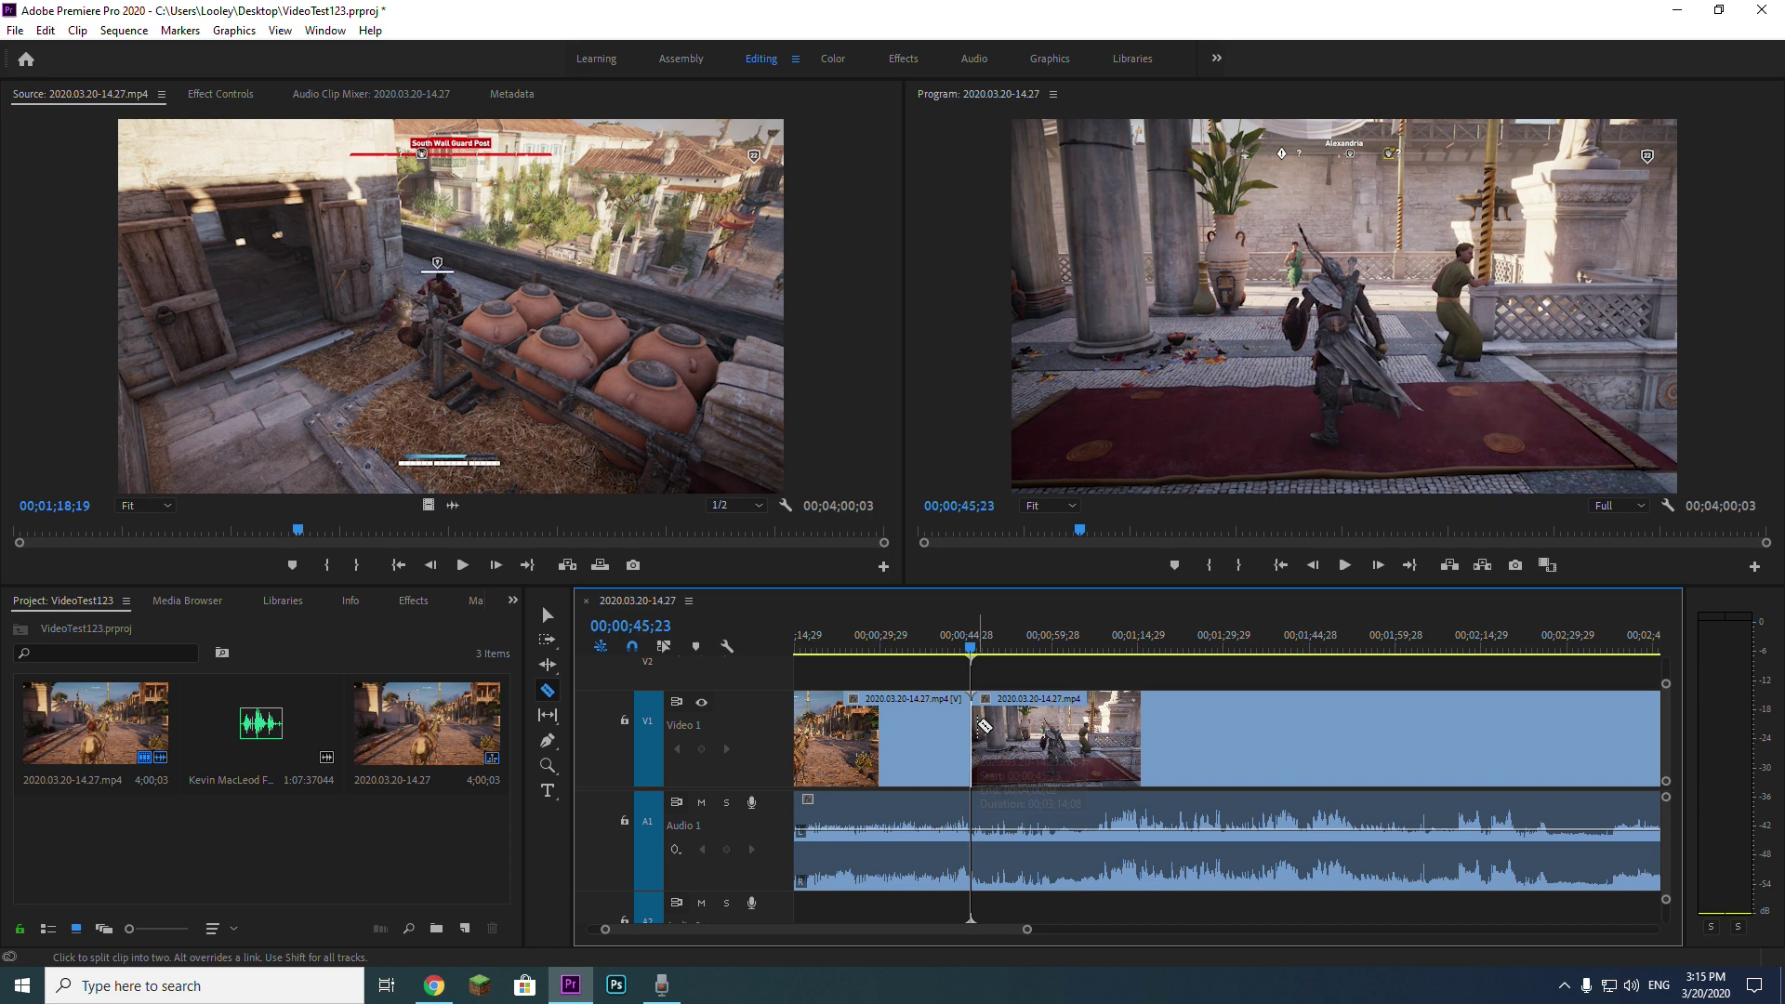
click(975, 803)
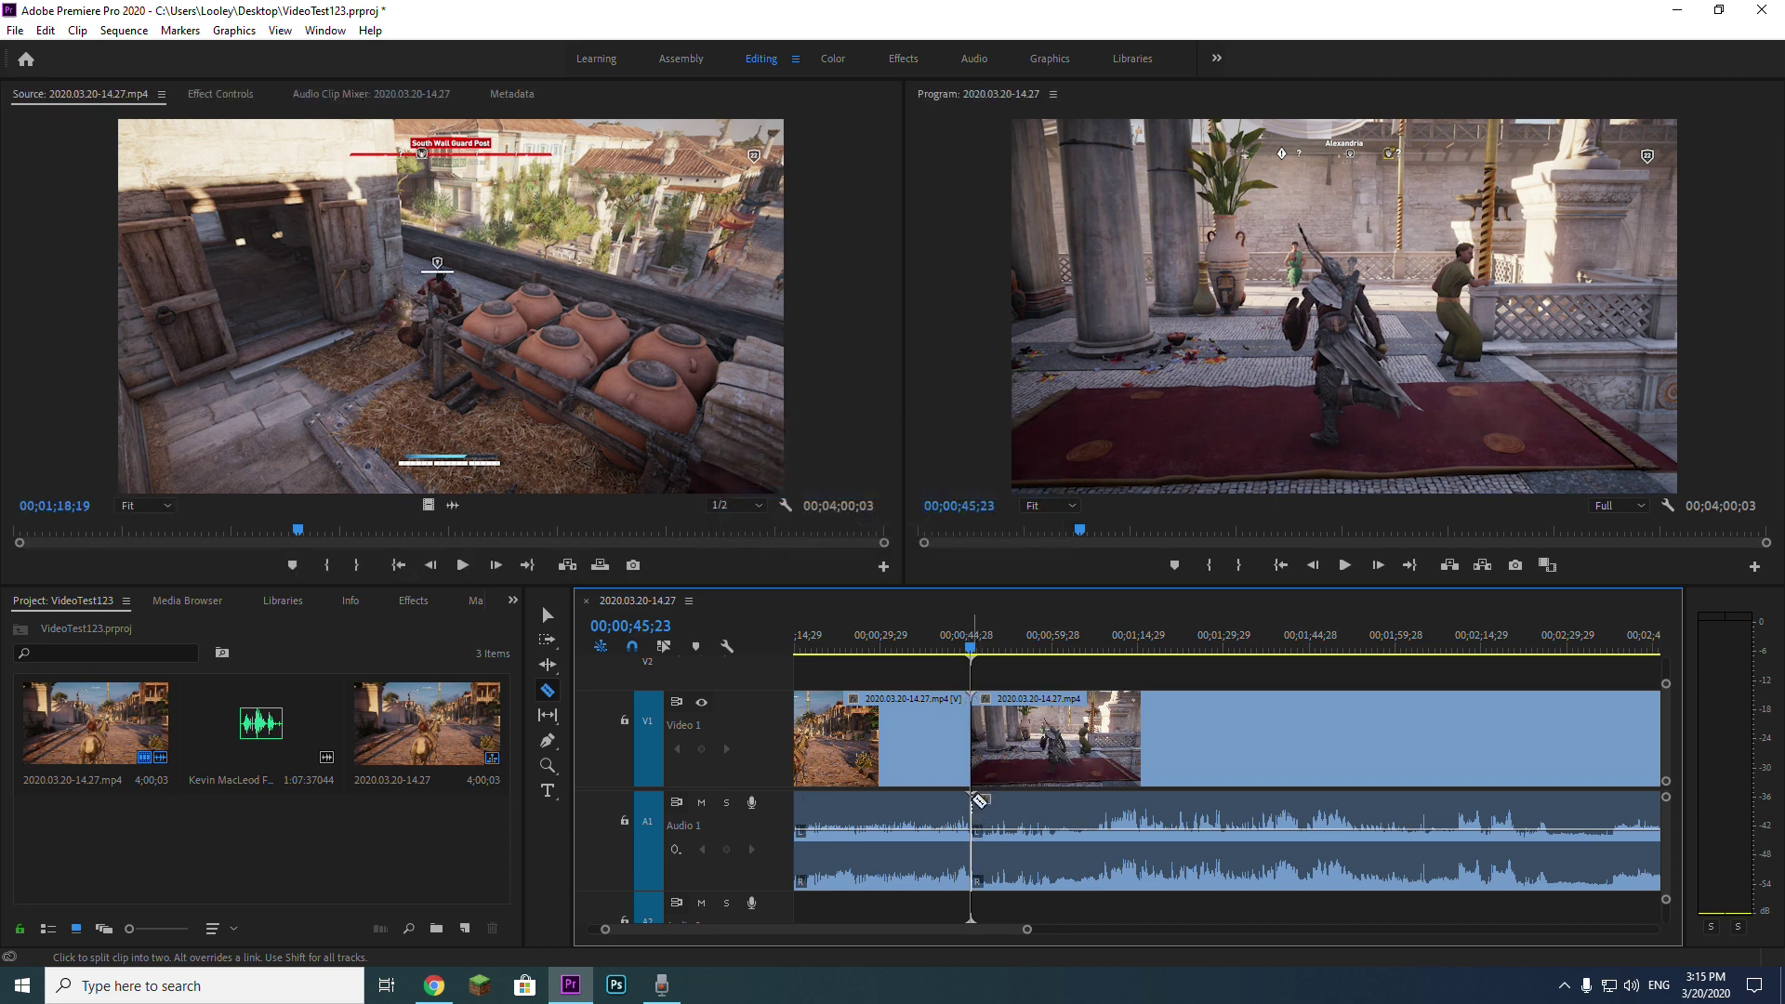
Step: Split the gameplay clip again at 00;01;08;02 and return to the Selection tool
key(v)
drag(1052, 646, 1101, 664)
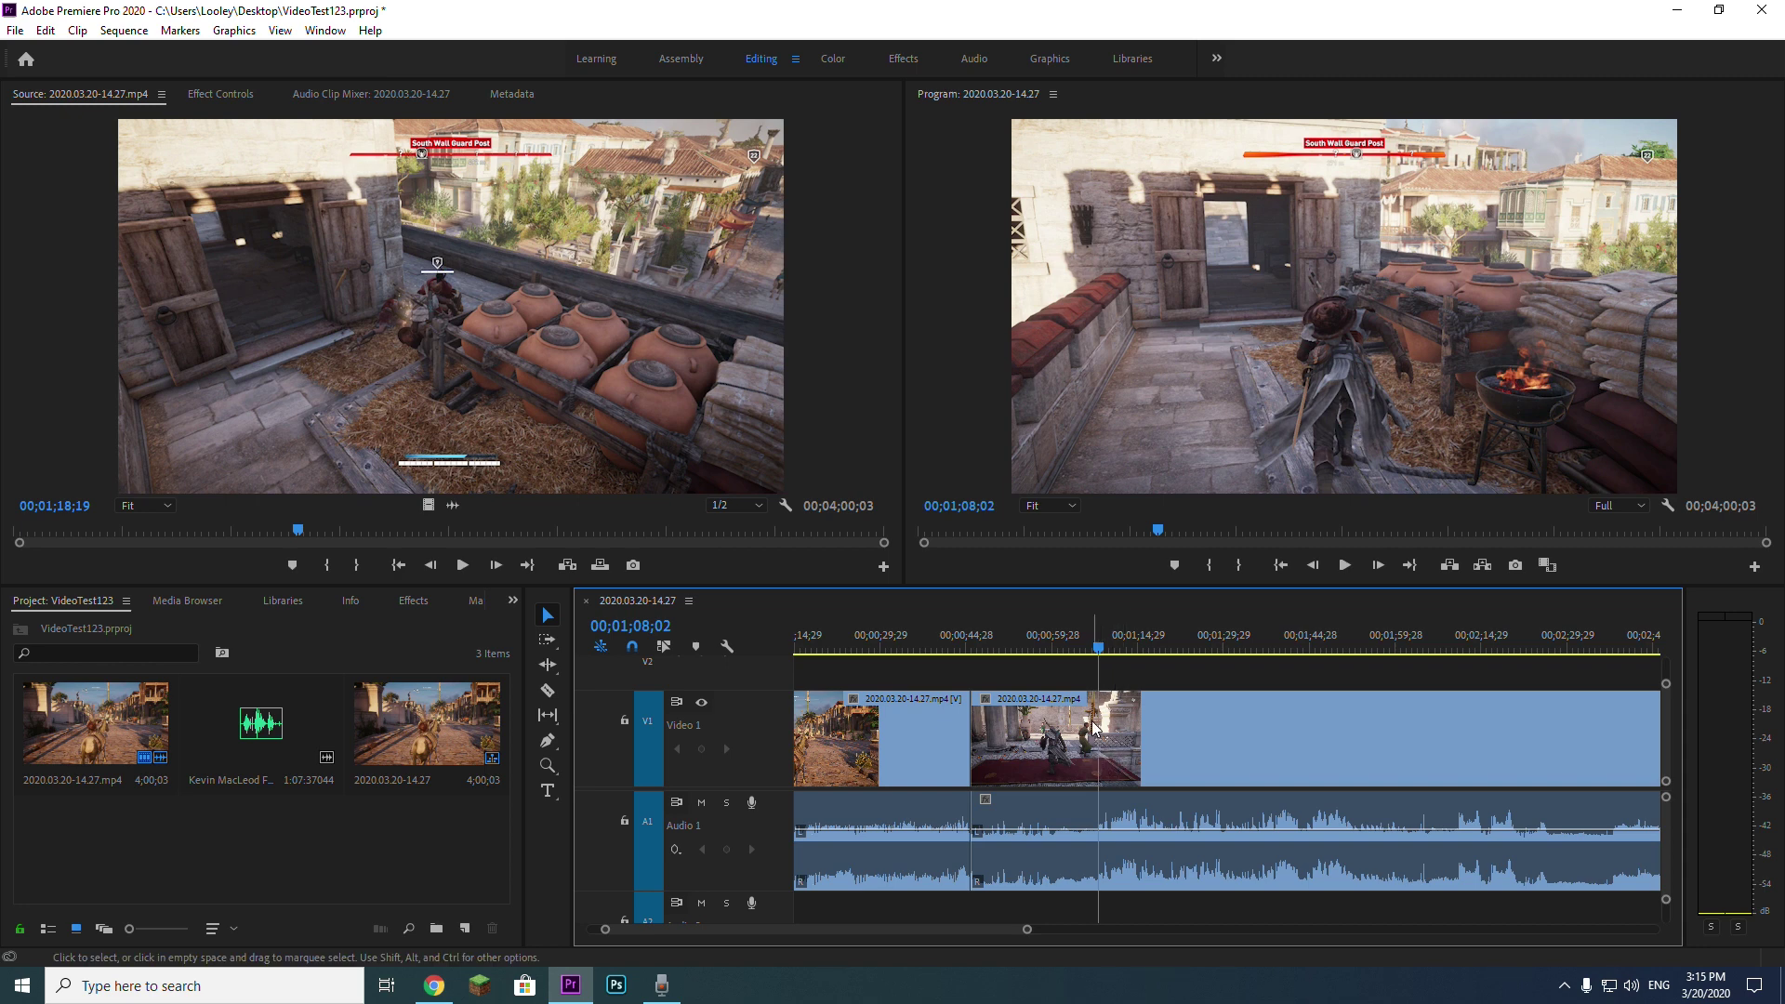
key(c)
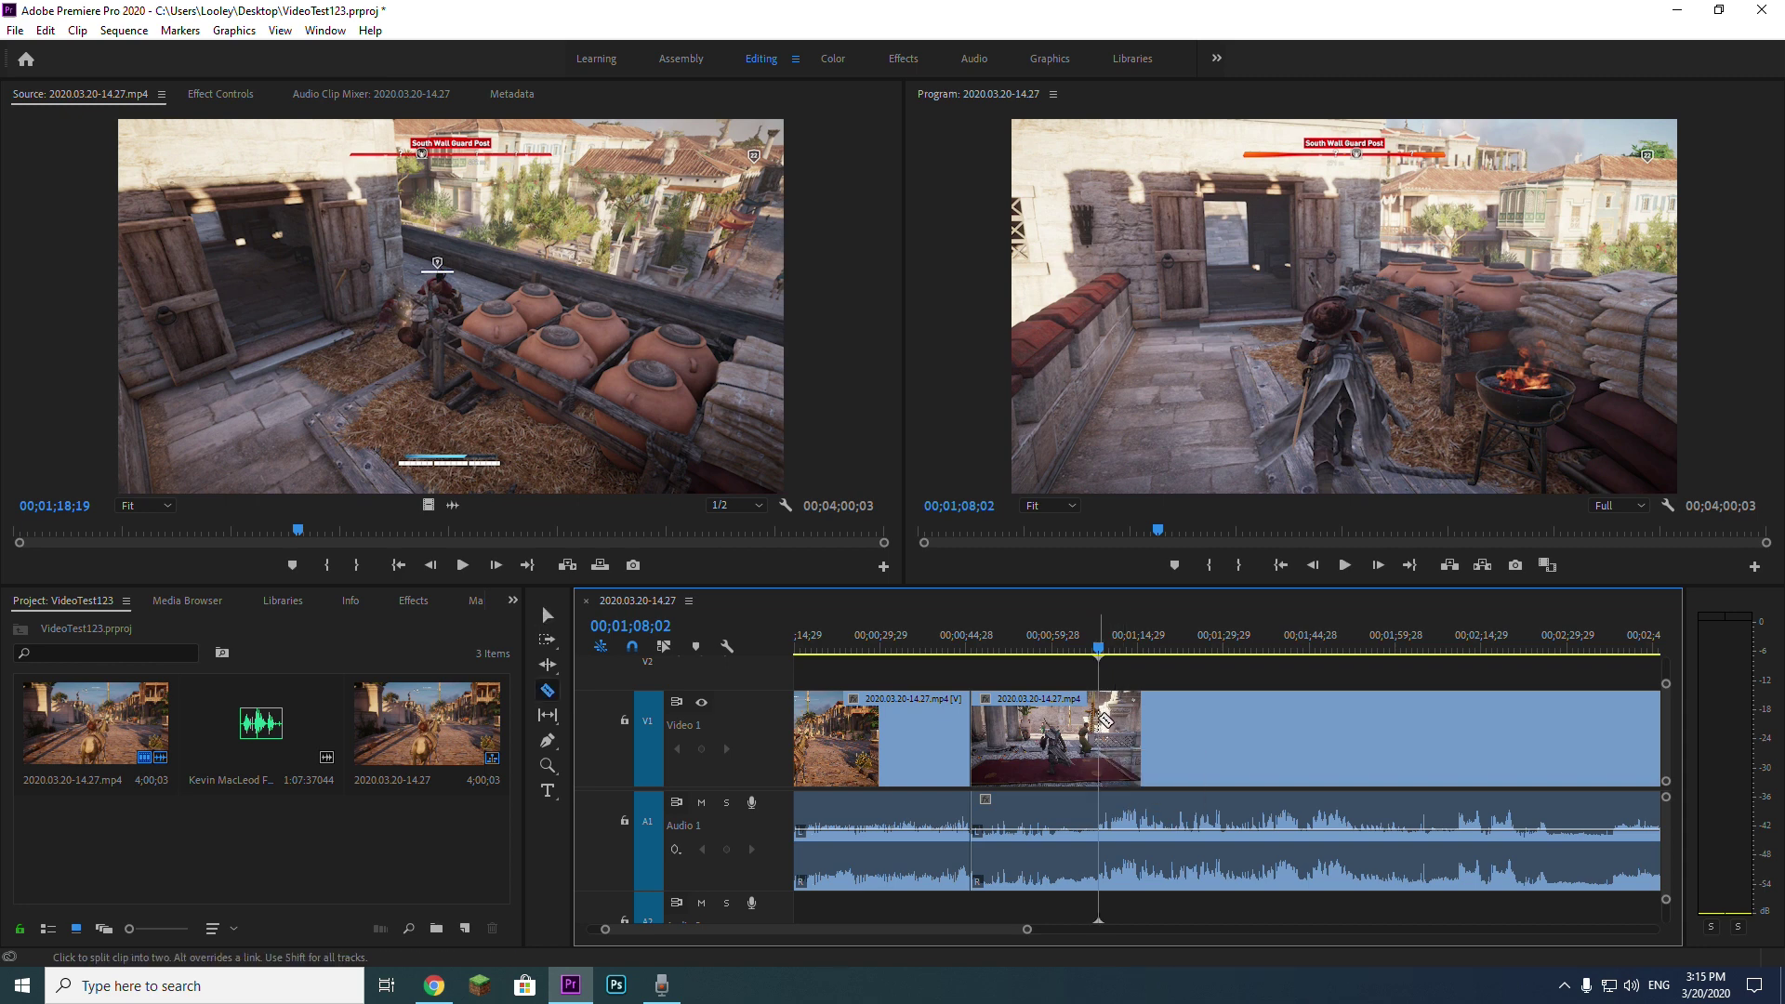
click(1101, 718)
key(v)
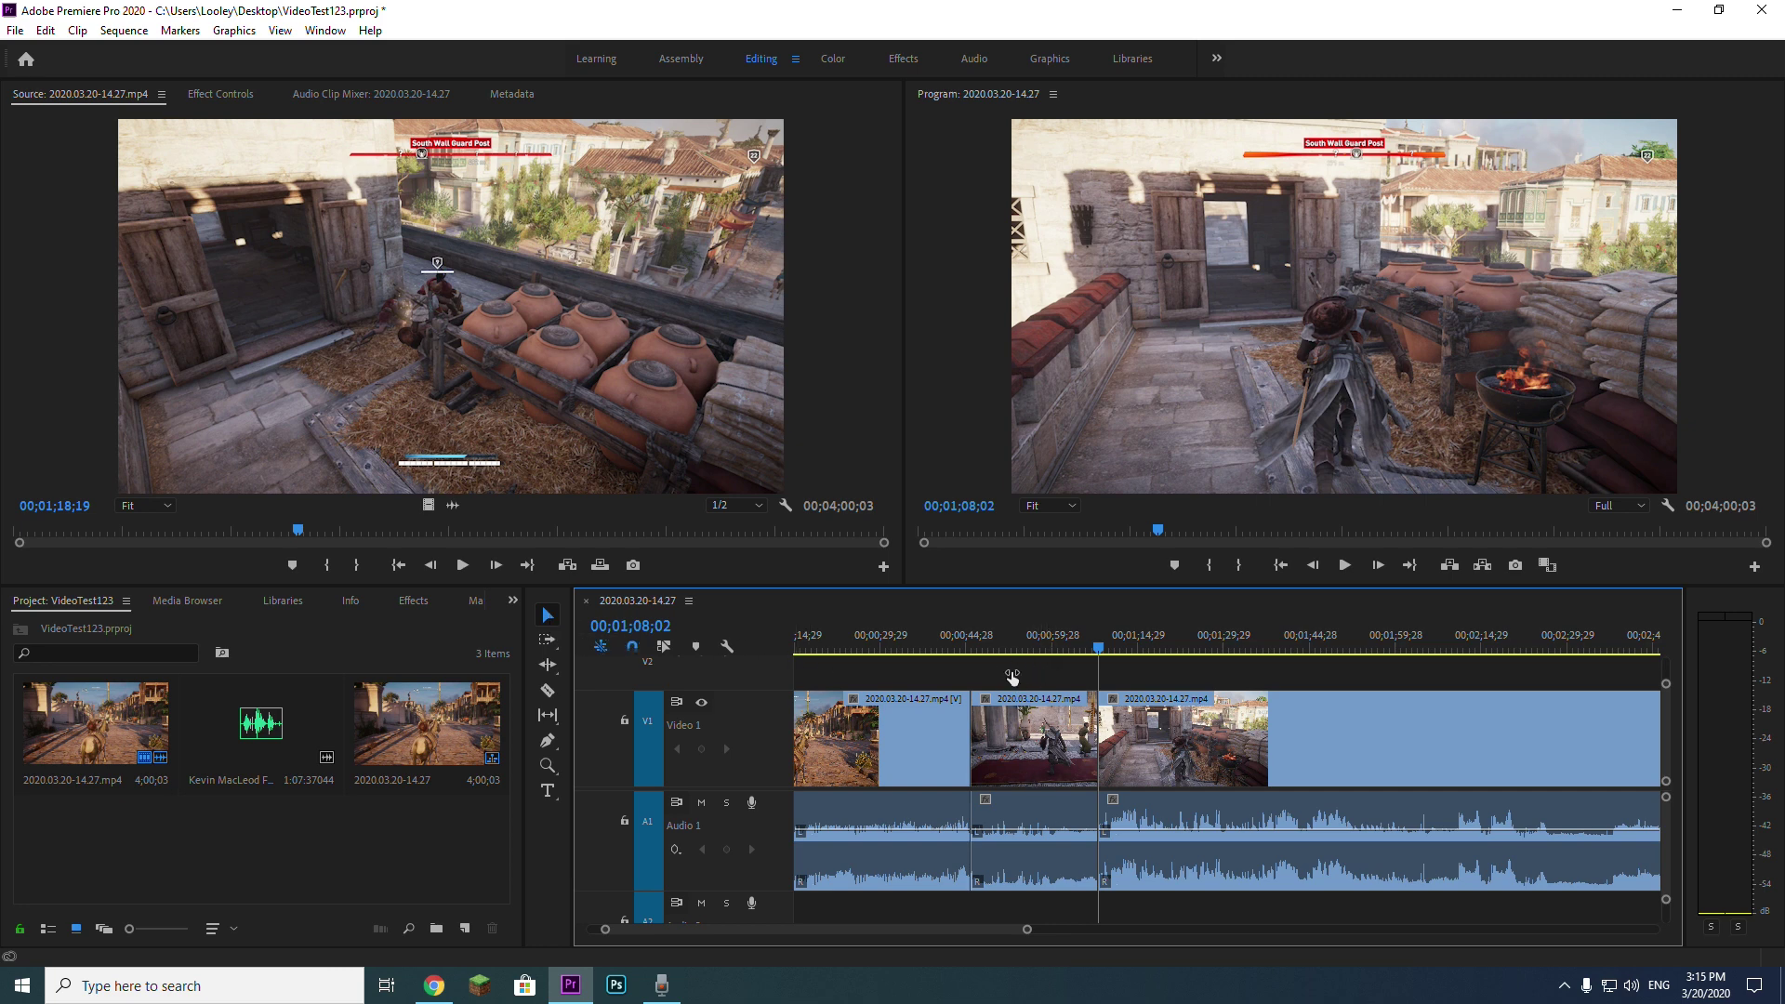
Step: Delete the video and audio segment between the two cuts and move the remaining footage against the first clip to close the gap
click(1023, 739)
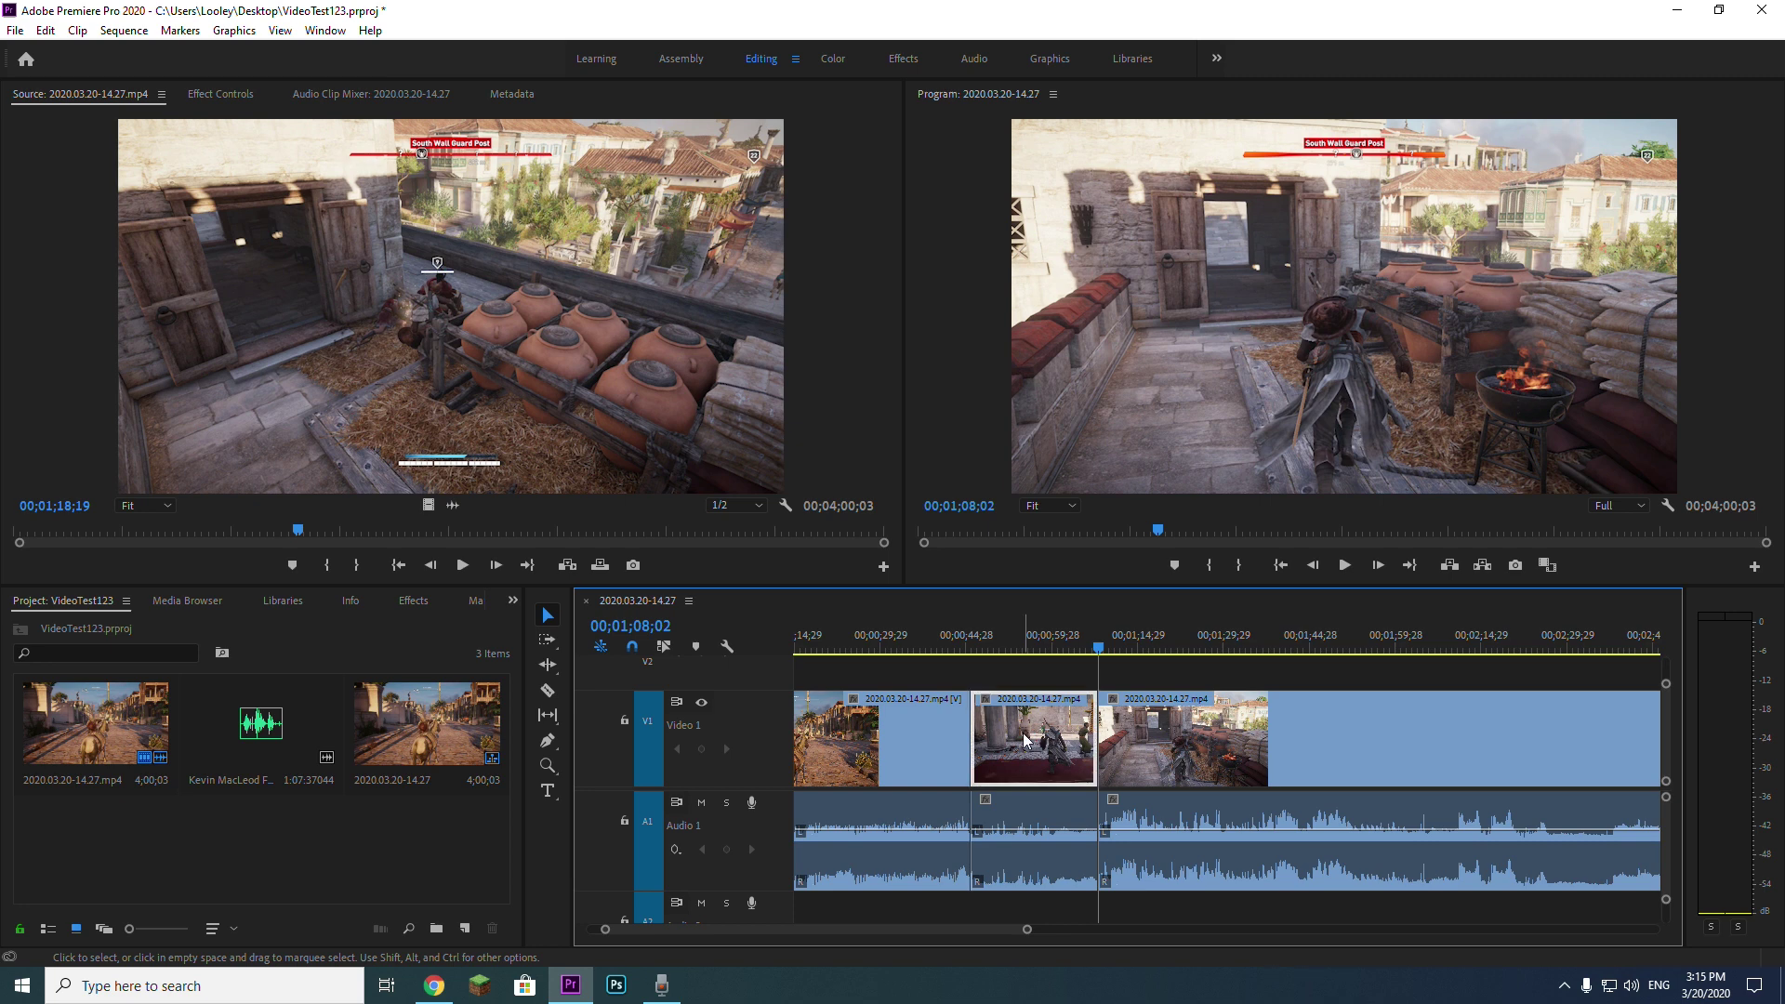
key(Delete)
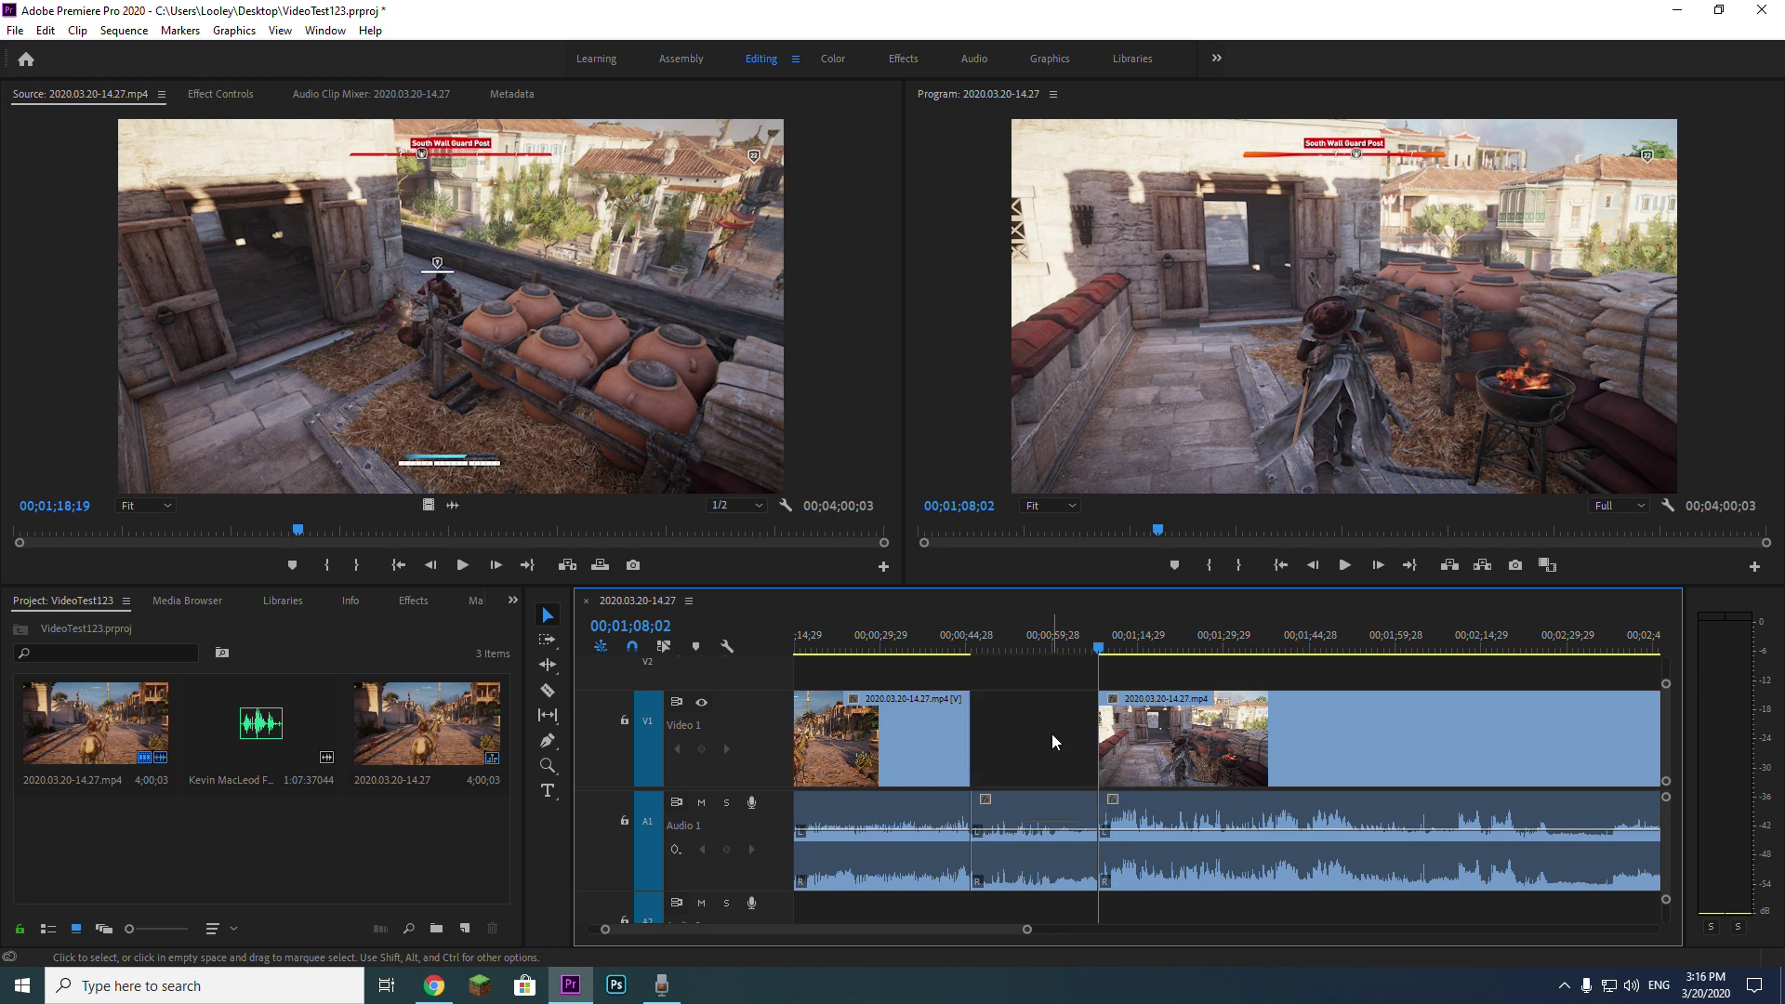
click(1041, 805)
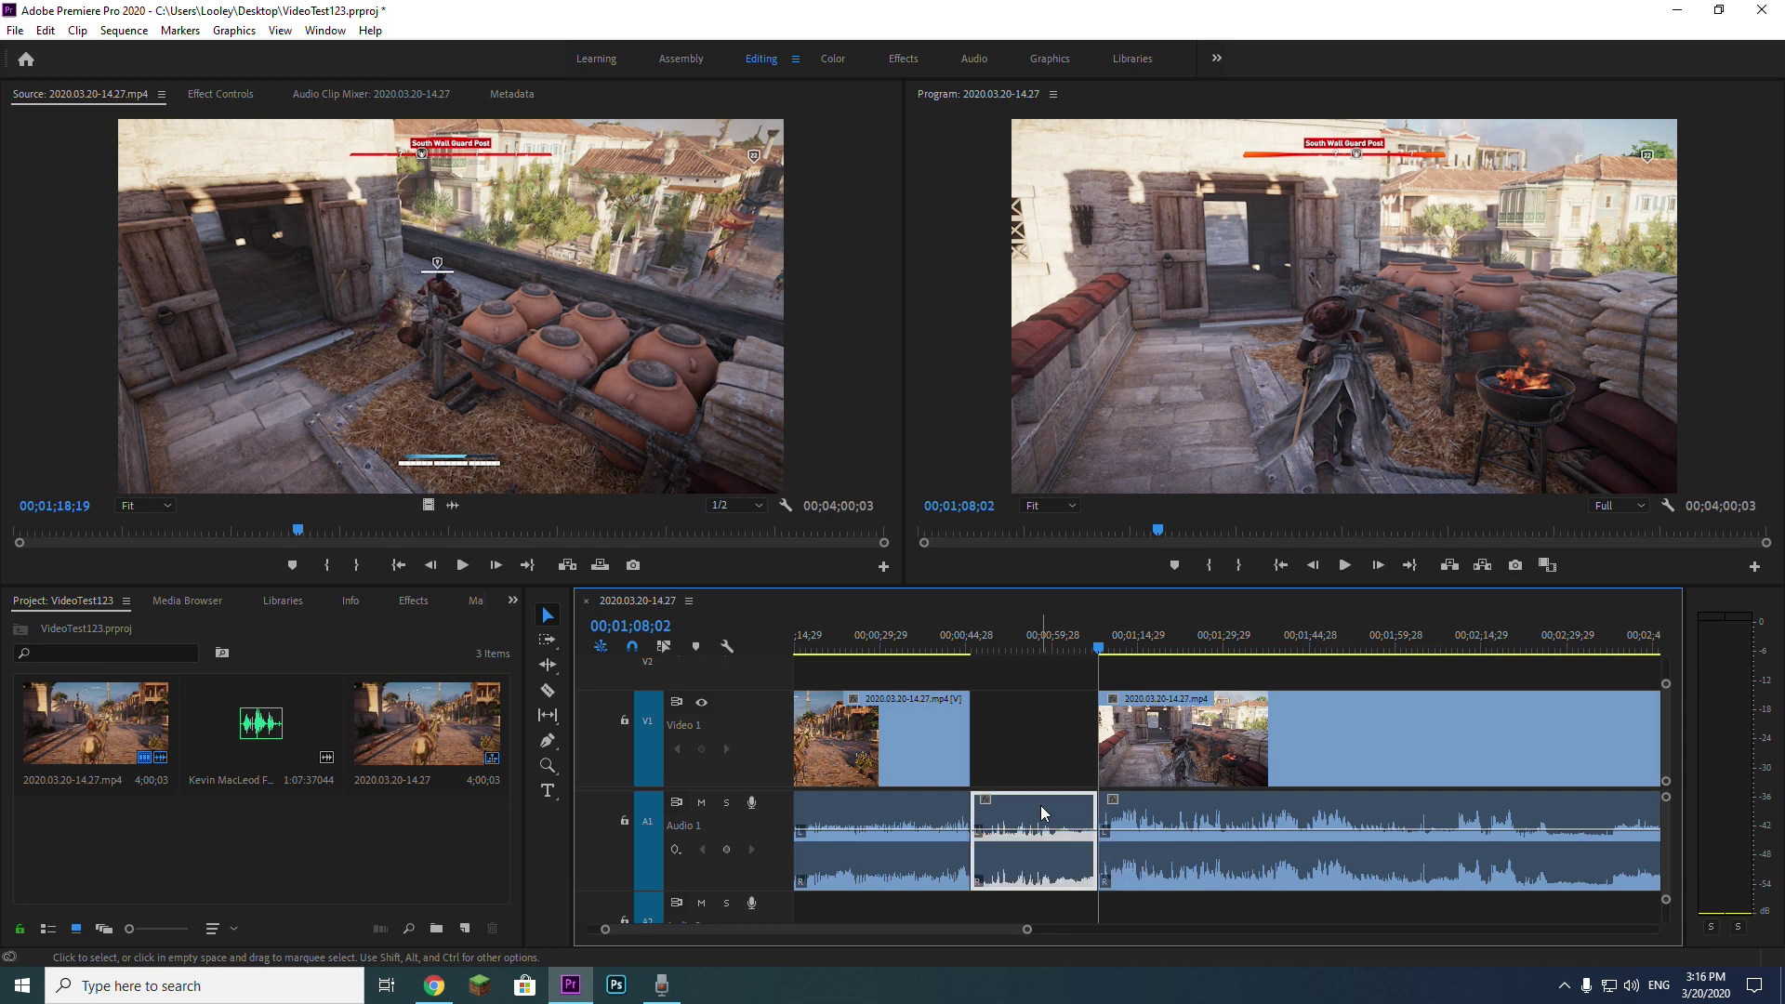
key(Delete)
drag(1063, 680, 1171, 896)
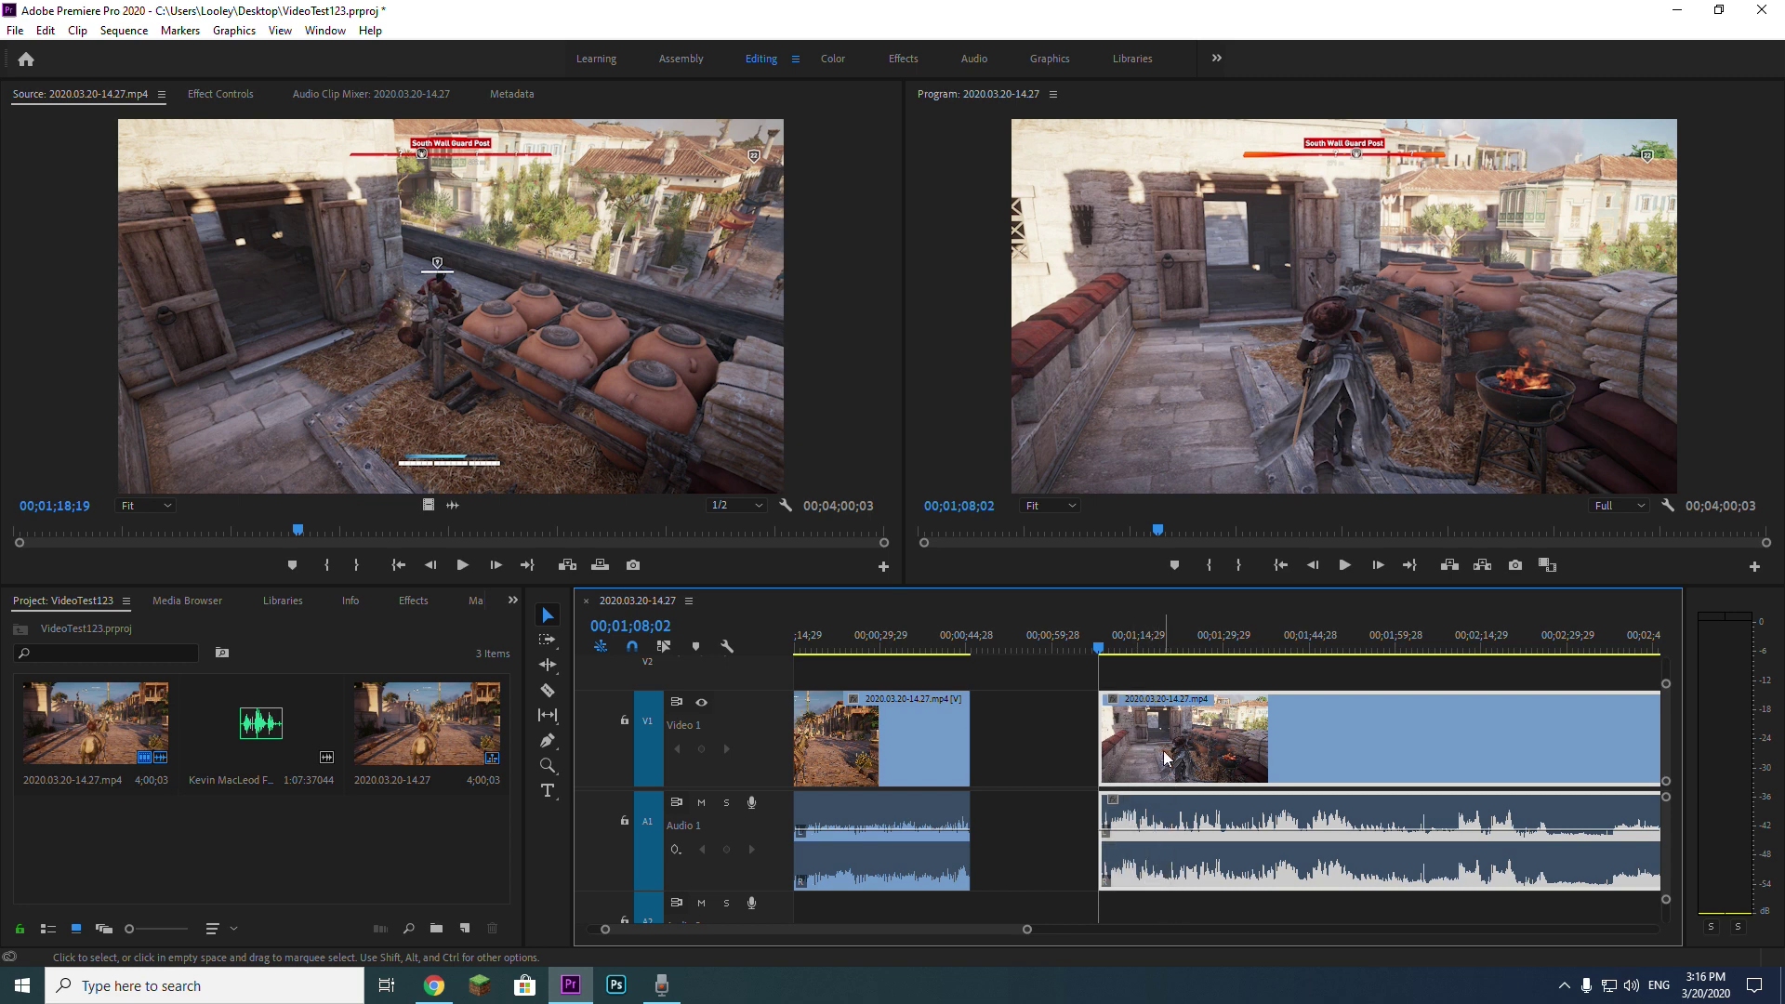
drag(1277, 734, 1159, 731)
Step: Play the sequence from about 00;00;43;19 to review the join between the first two clips
click(920, 648)
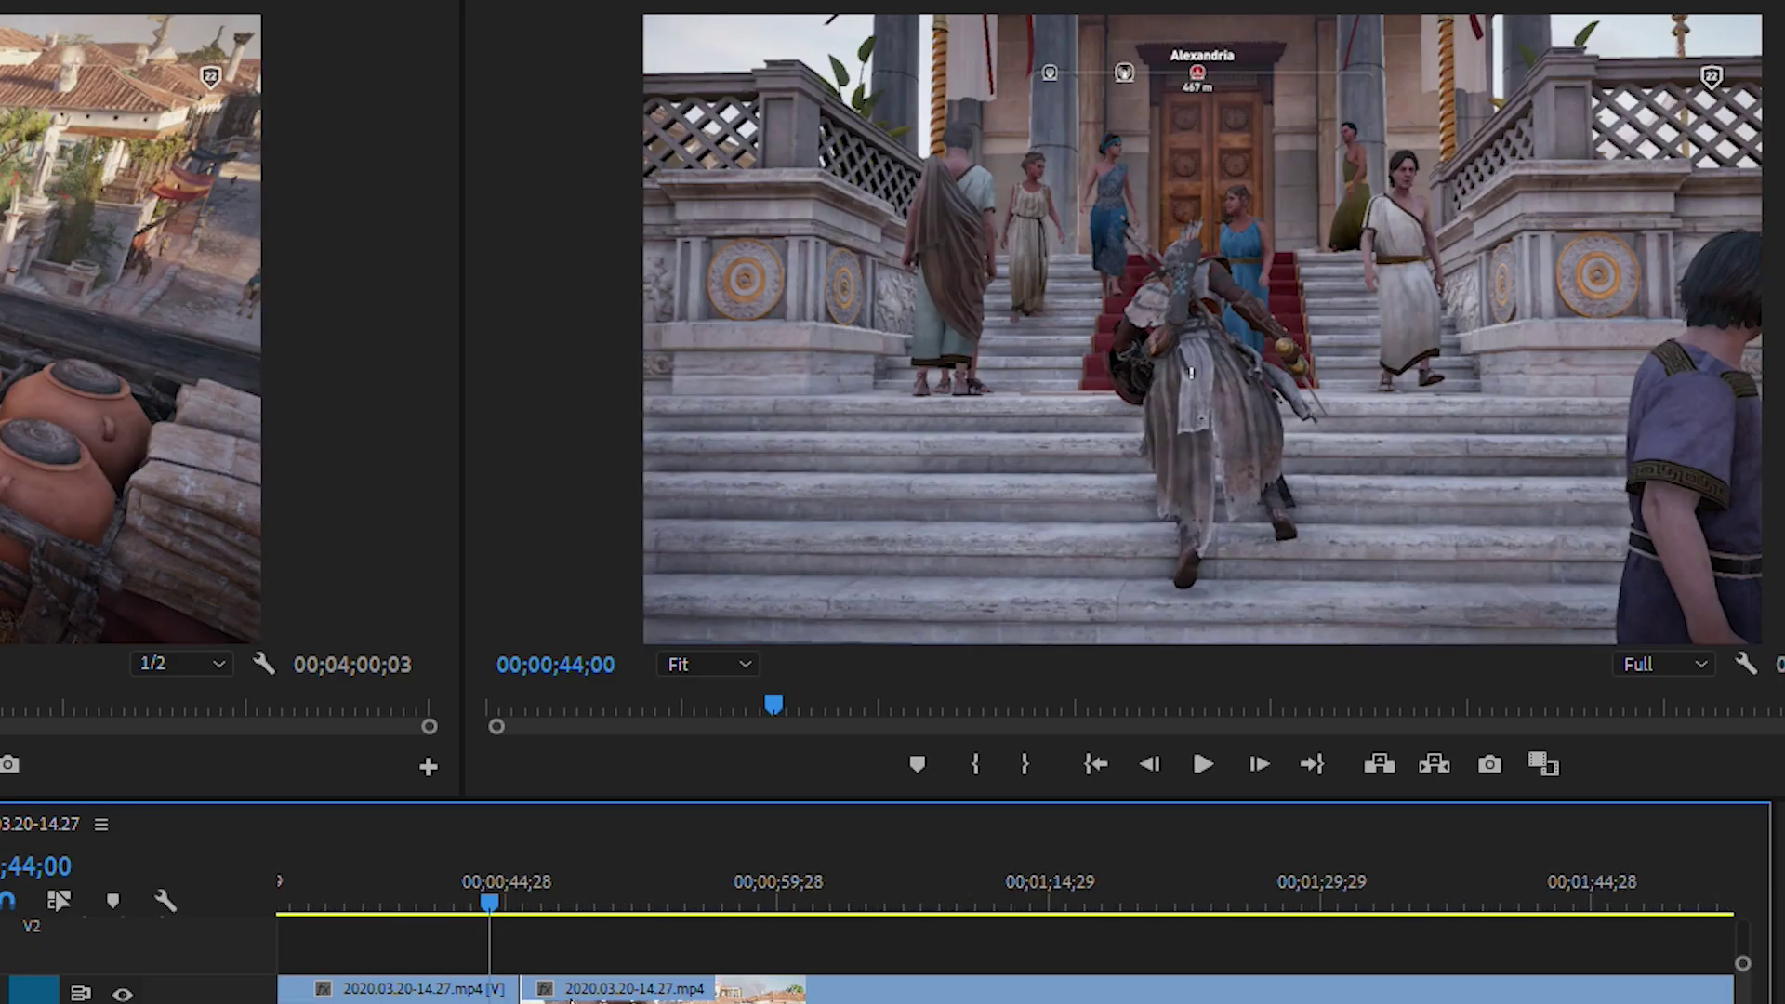
mouse_move(479, 913)
mouse_down()
mouse_move(459, 894)
mouse_move(489, 902)
mouse_up()
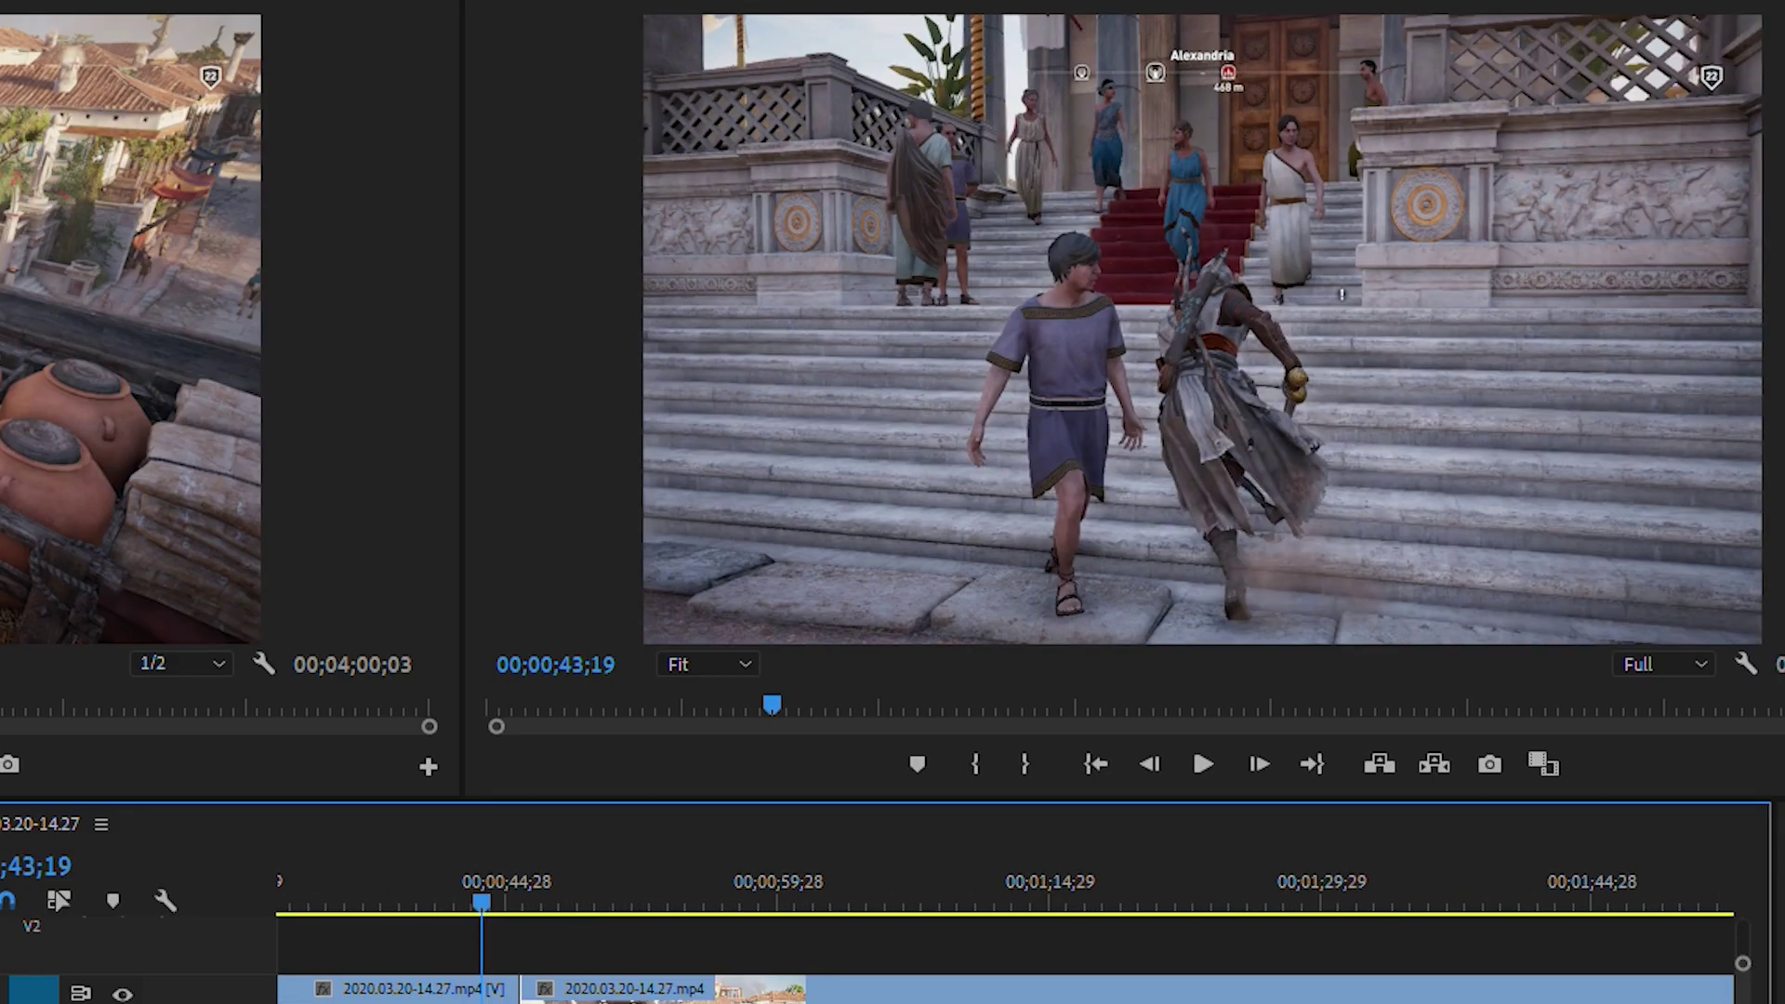
key(space)
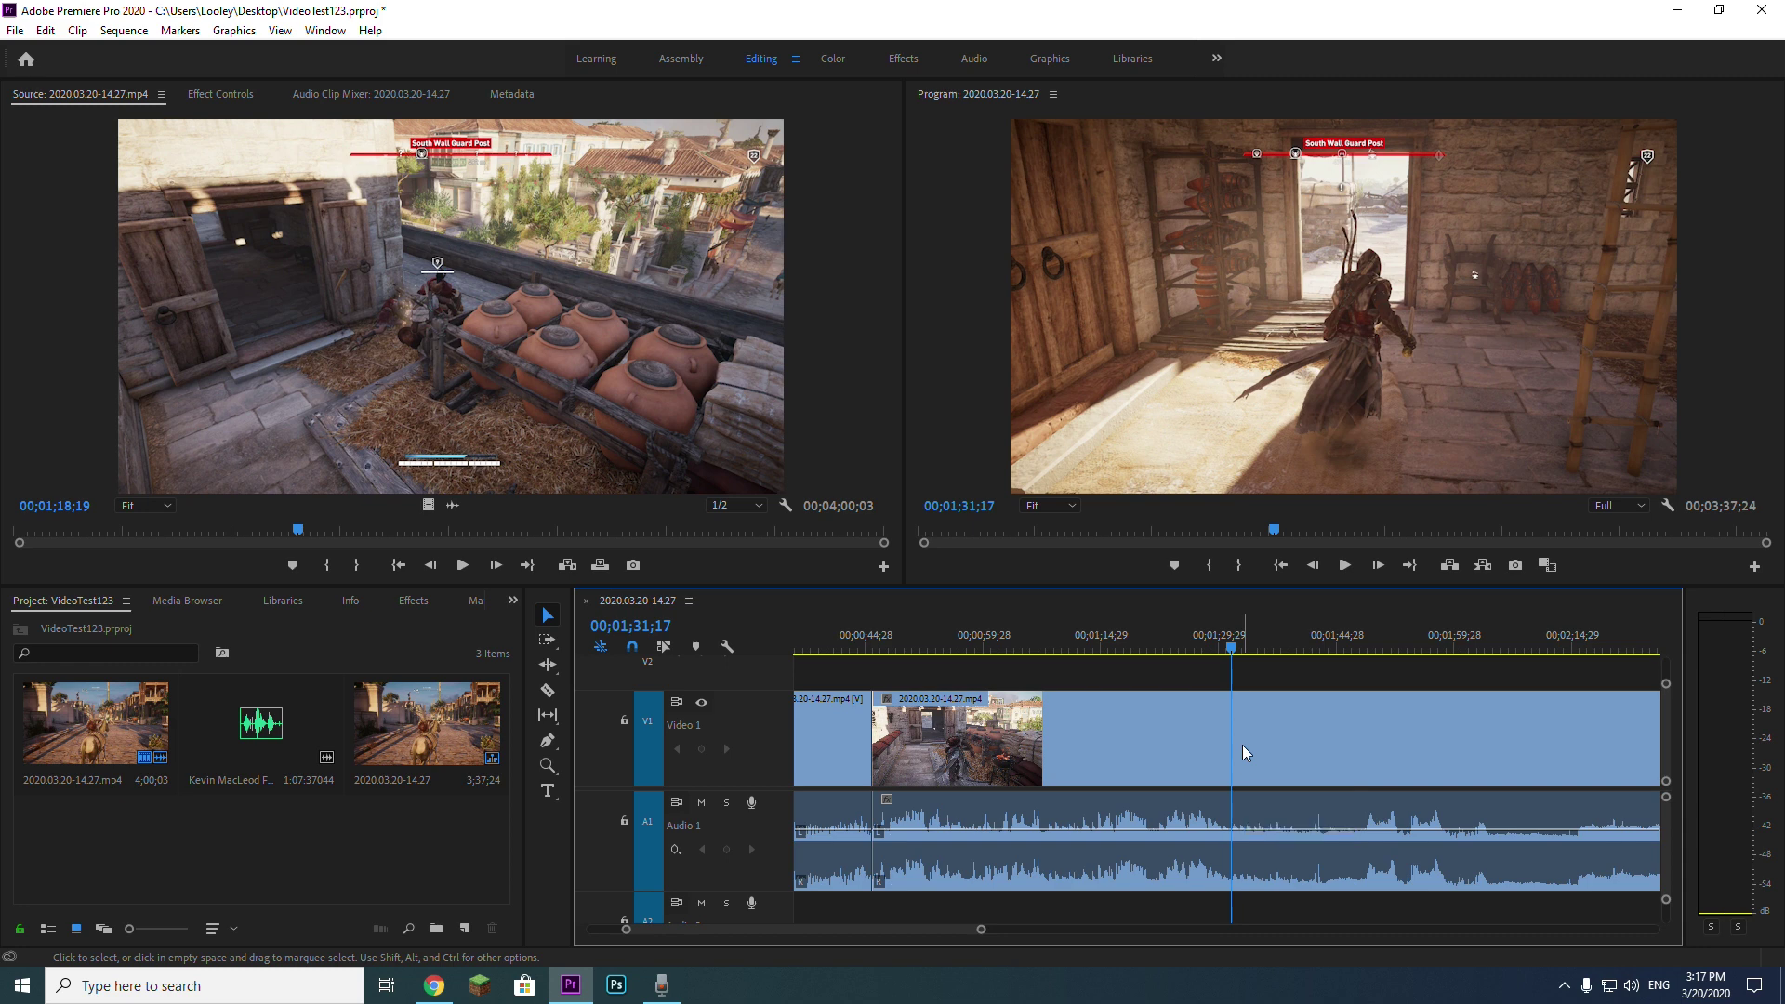
Step: Split the second clip at 00;01;31;17 and again at 00;01;48;14
key(ctrl)
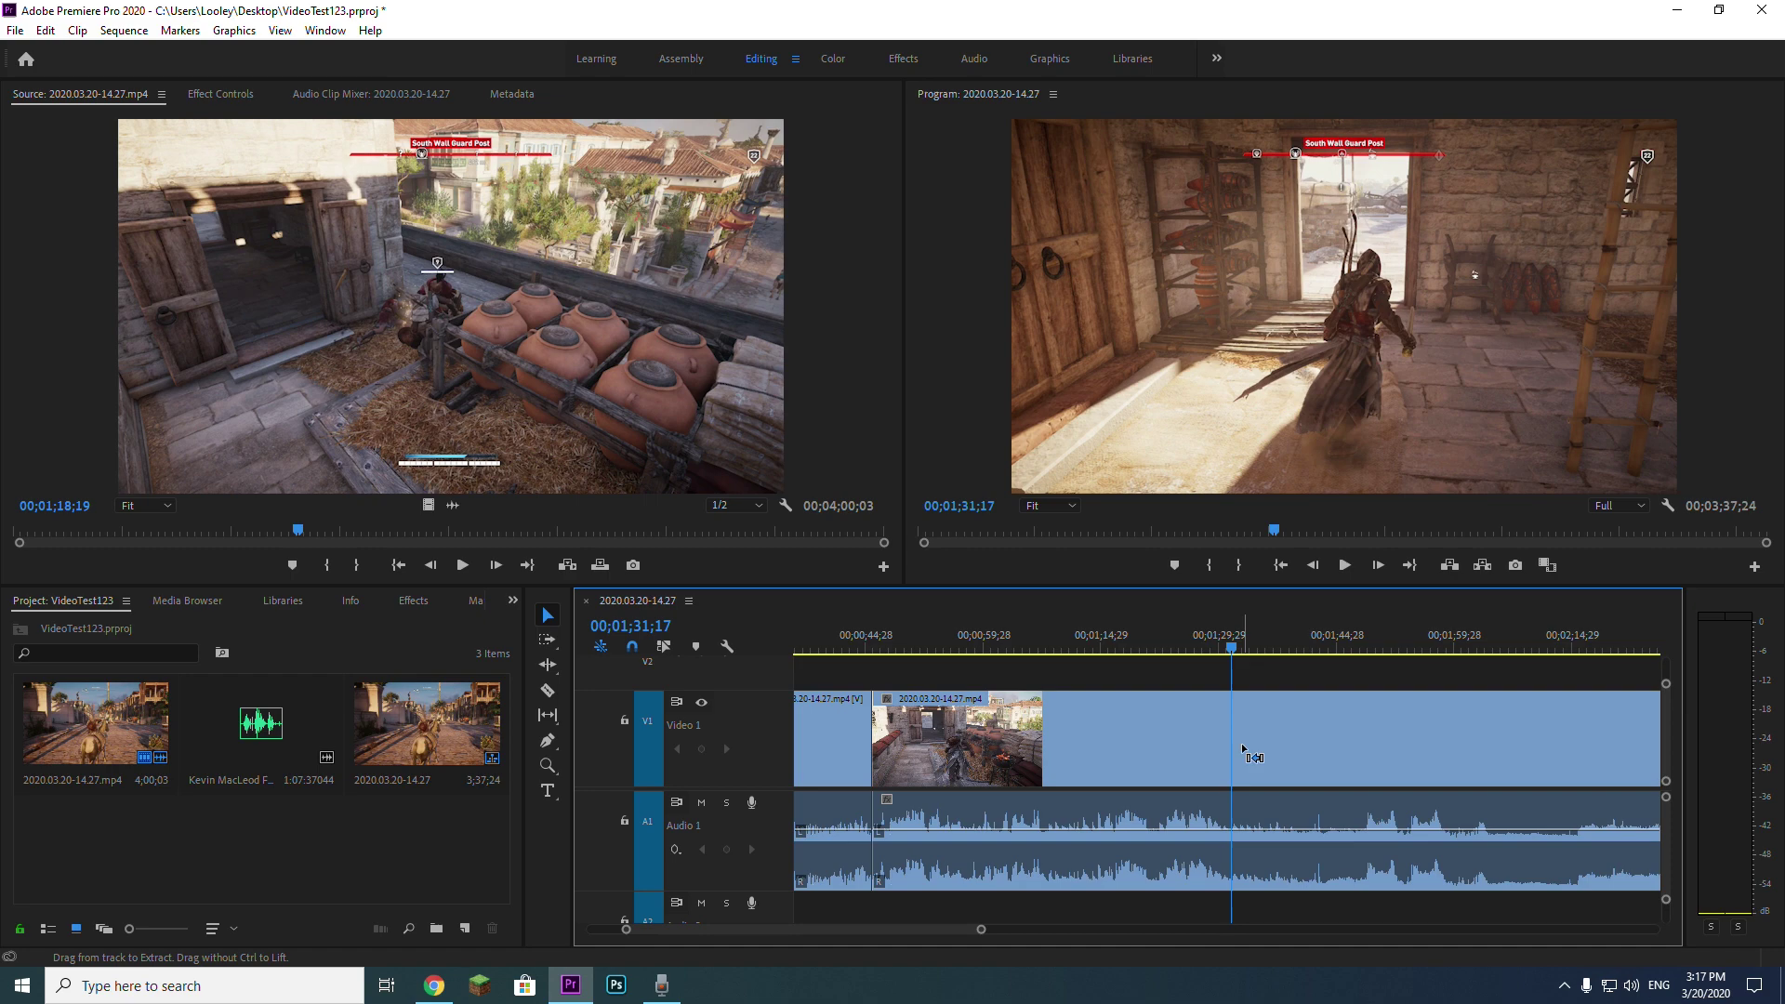
key(ctrl+k)
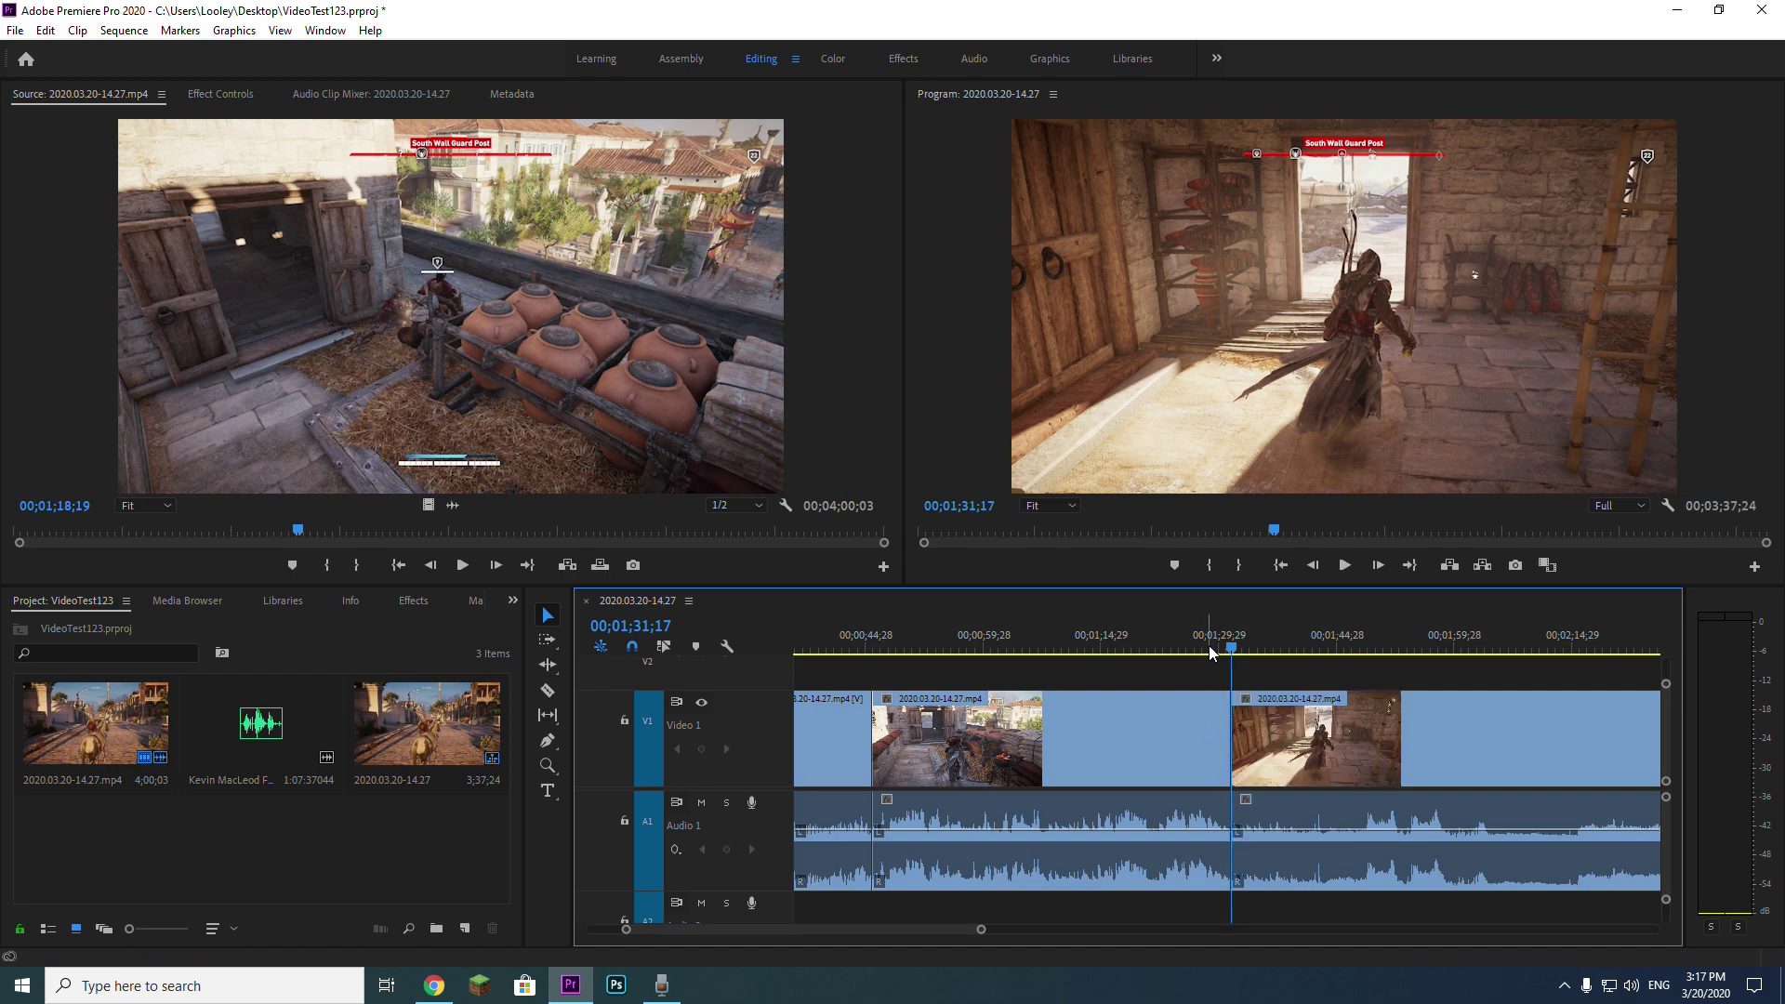
drag(1208, 645, 1363, 637)
key(c)
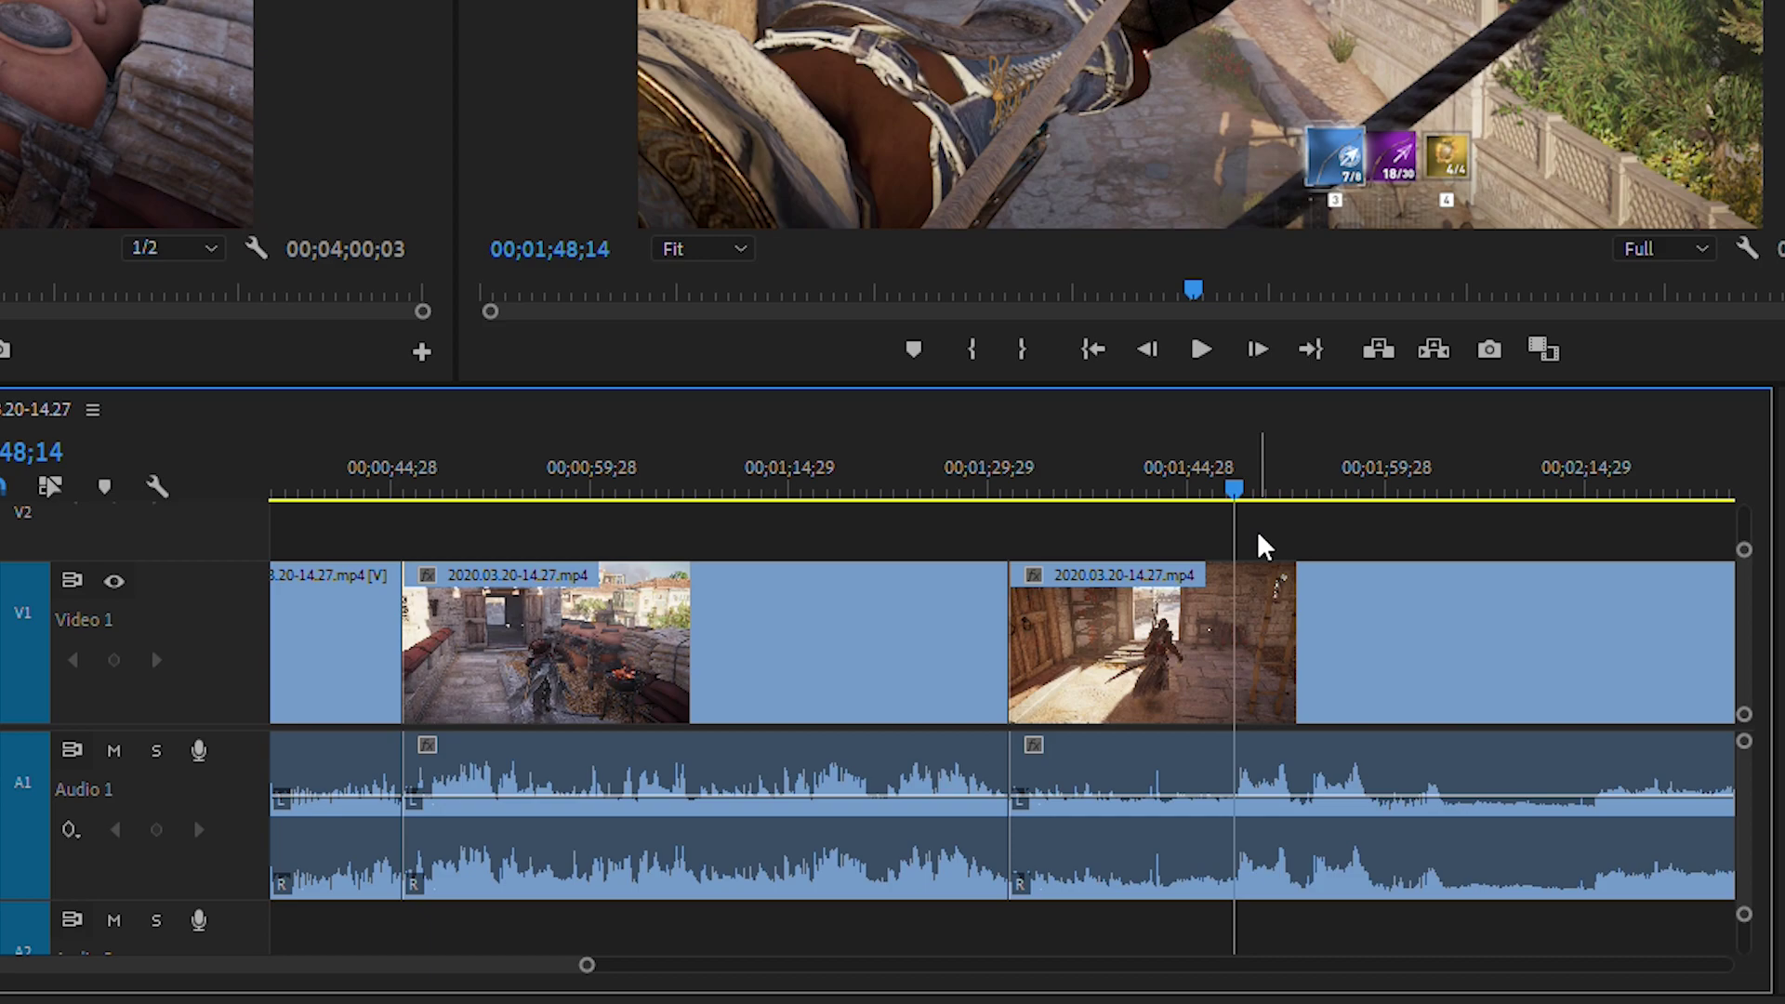
click(1231, 595)
Step: Delete the segment between the two new cuts and move the last clip back to close the gap
key(v)
click(1190, 604)
key(Delete)
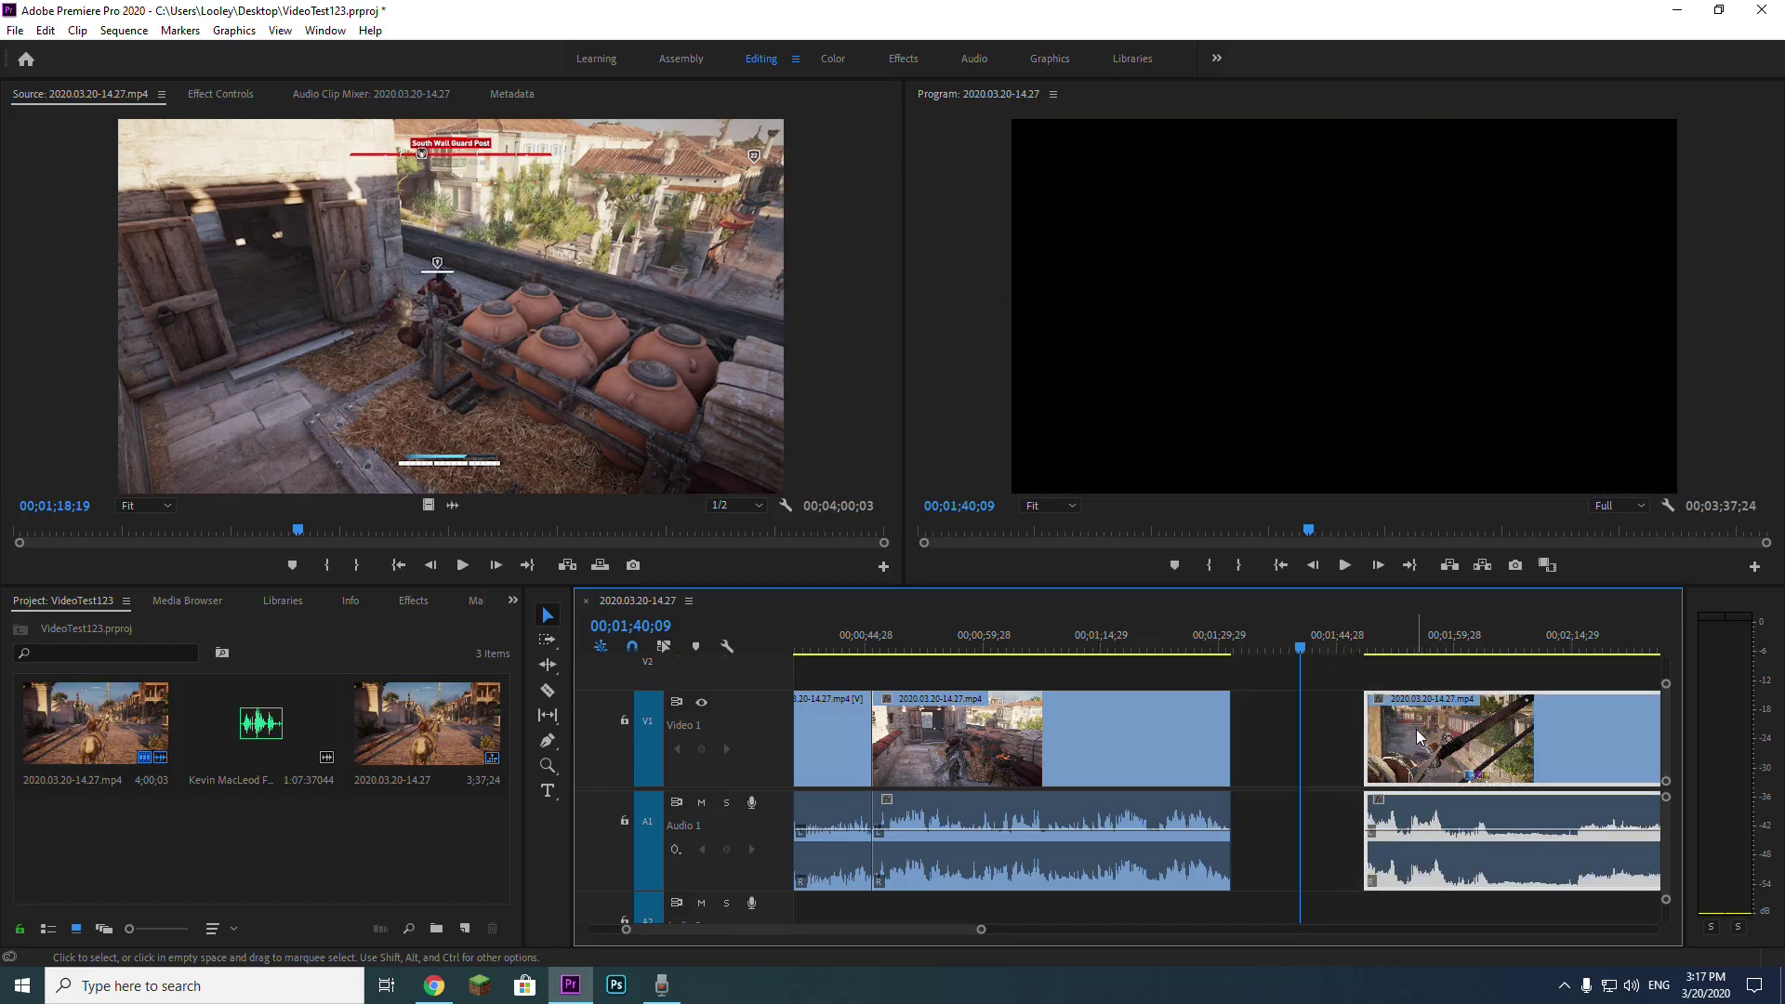
drag(1415, 734, 1287, 733)
key(backslash)
Step: Lower the volume of the first clip's audio on Audio 1 using its volume line
click(934, 635)
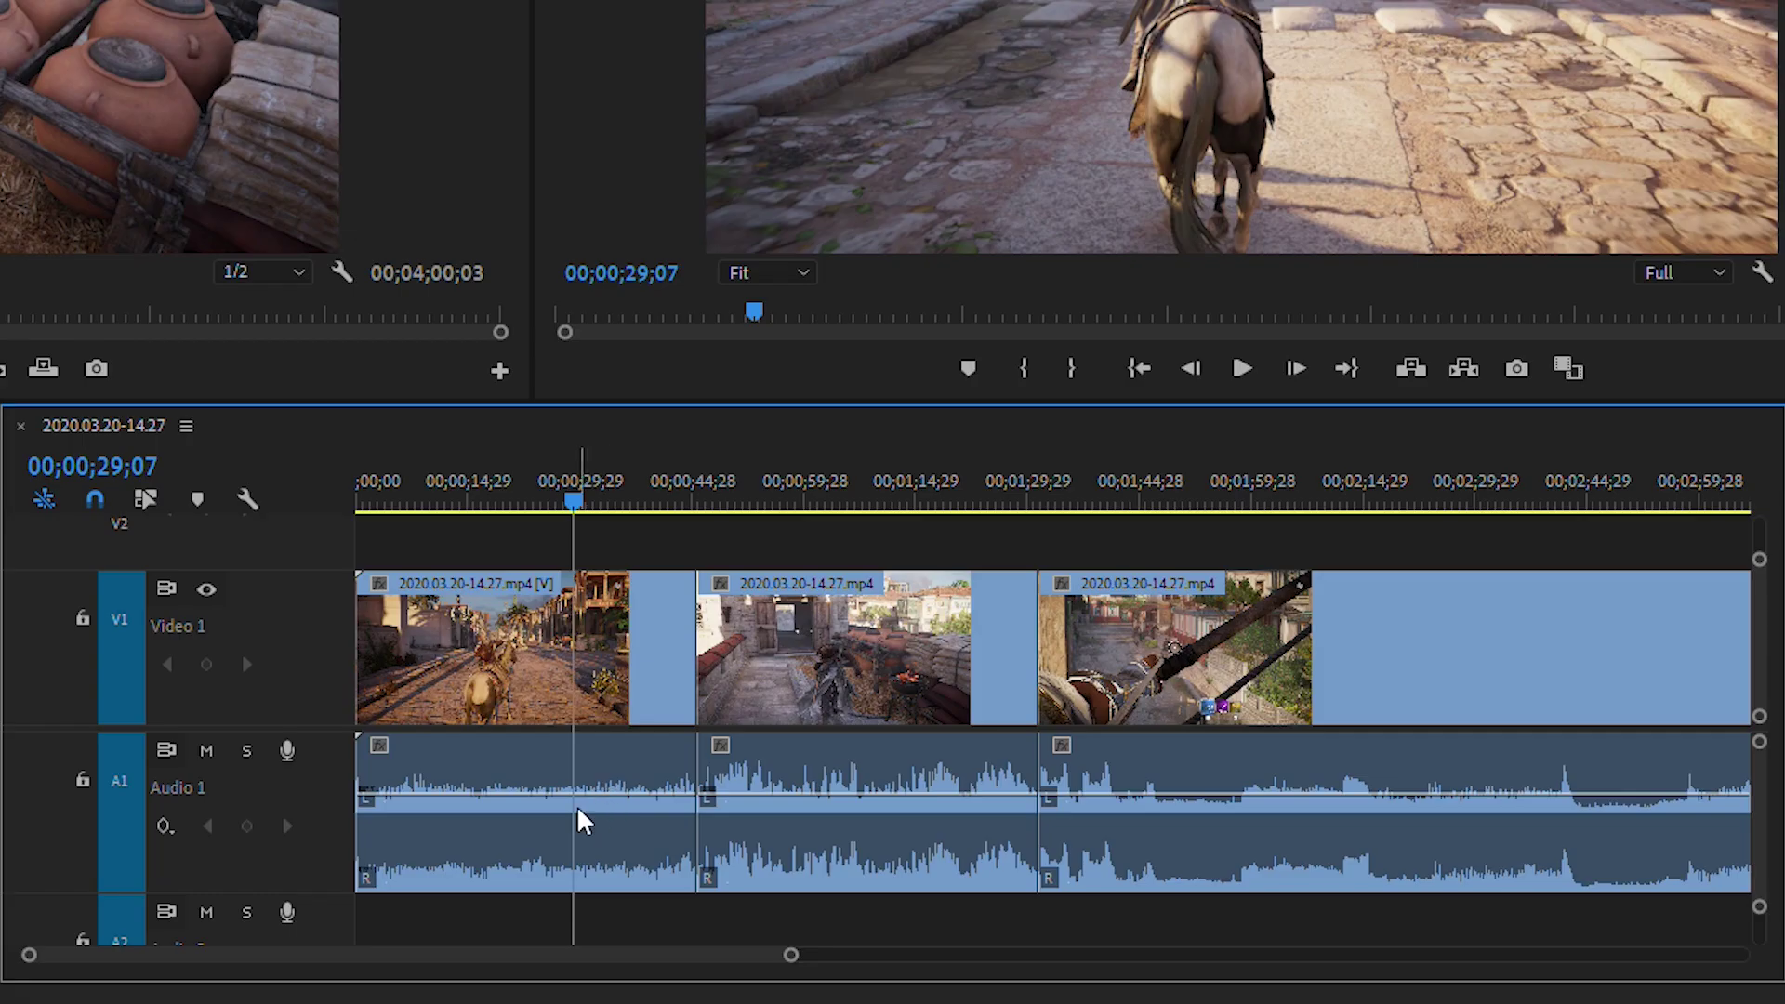
key(equal)
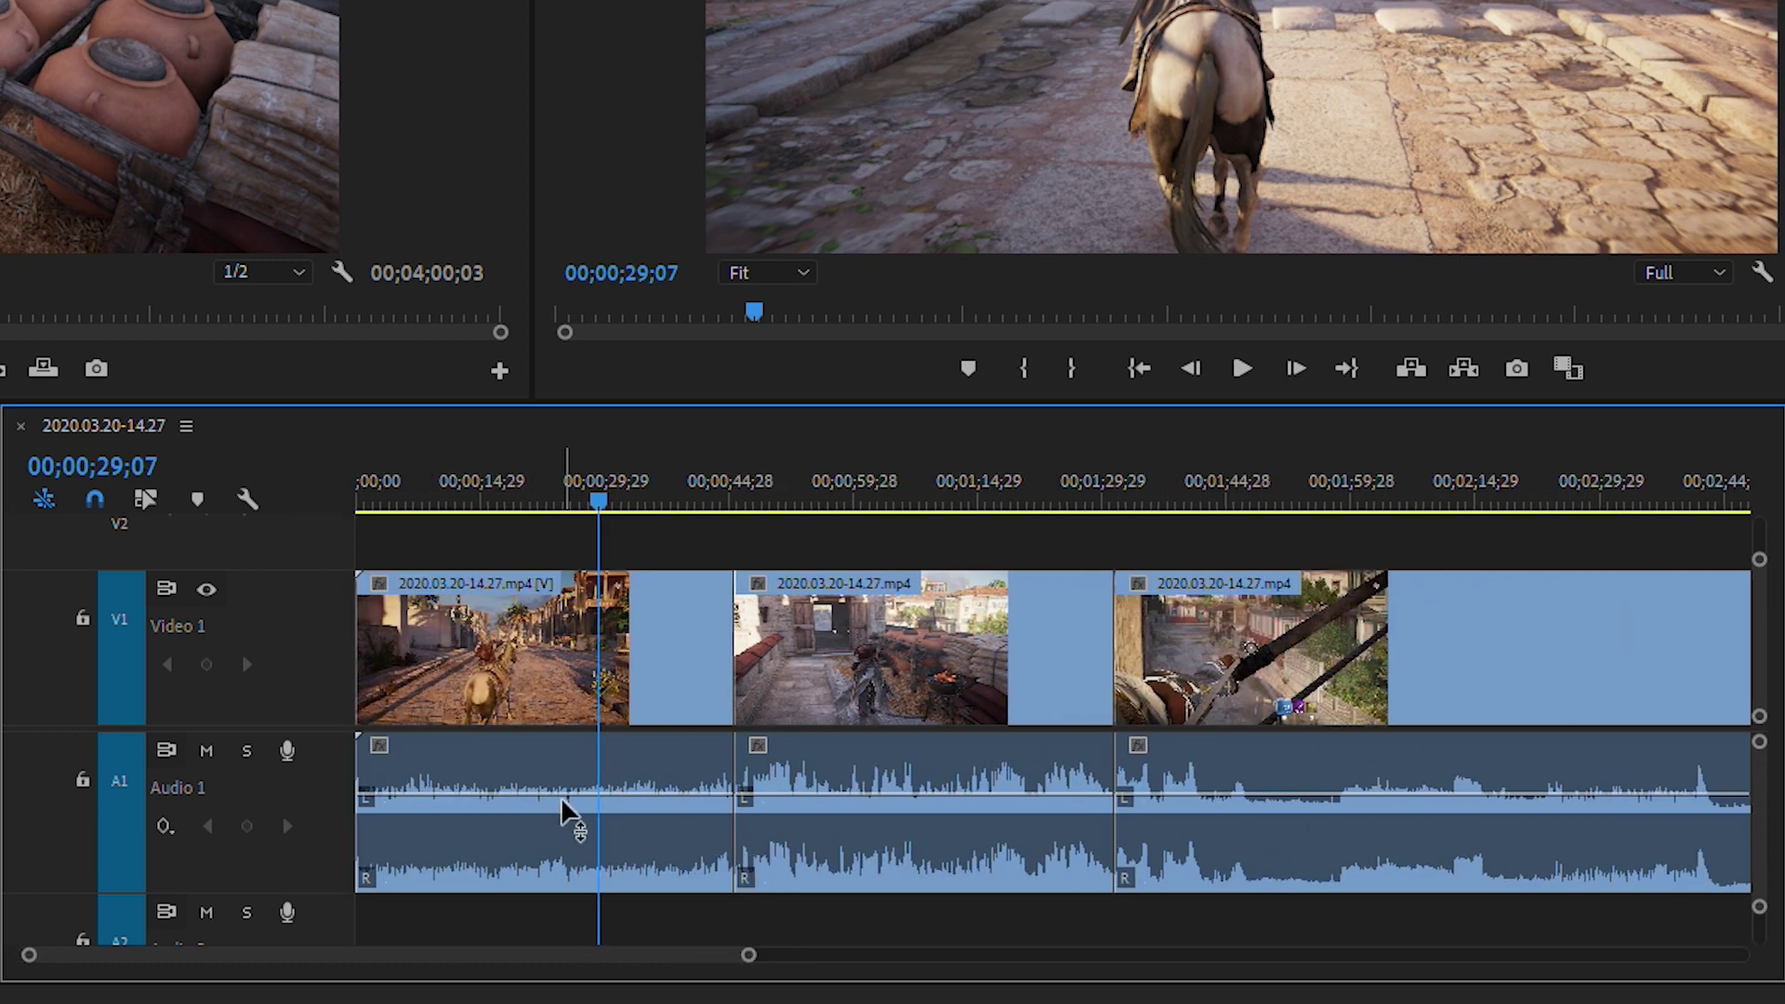
key(equal)
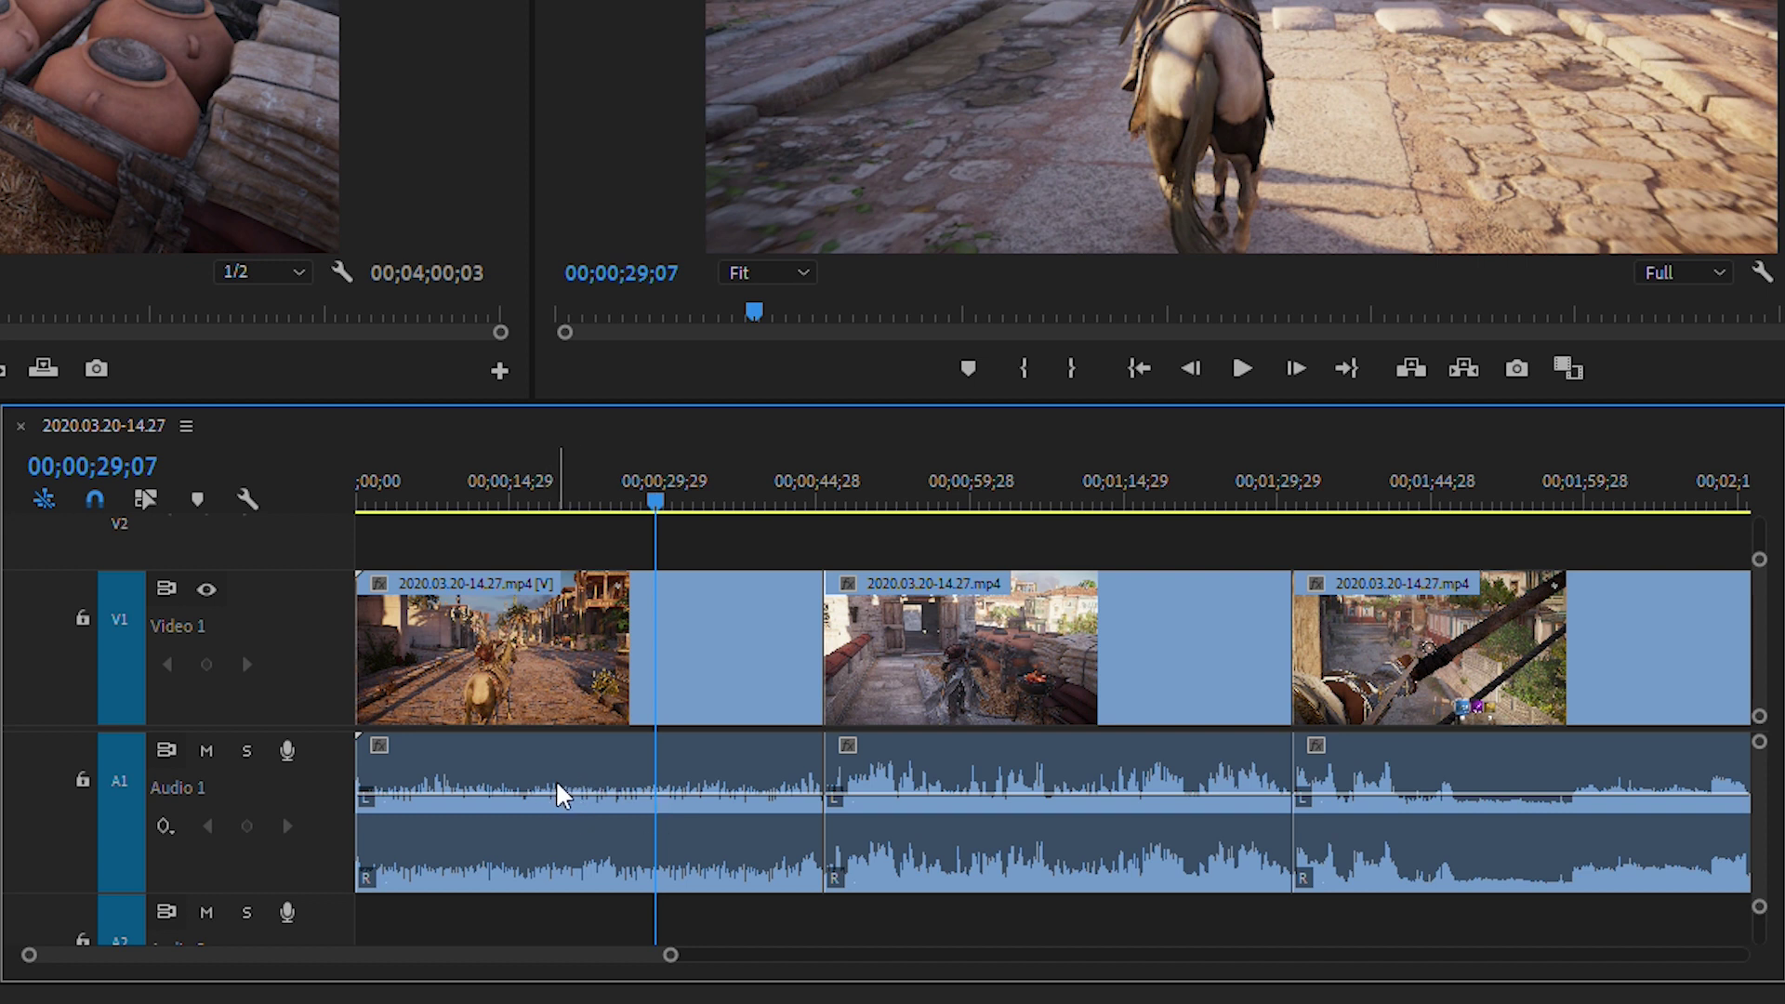
click(576, 799)
drag(577, 799, 626, 845)
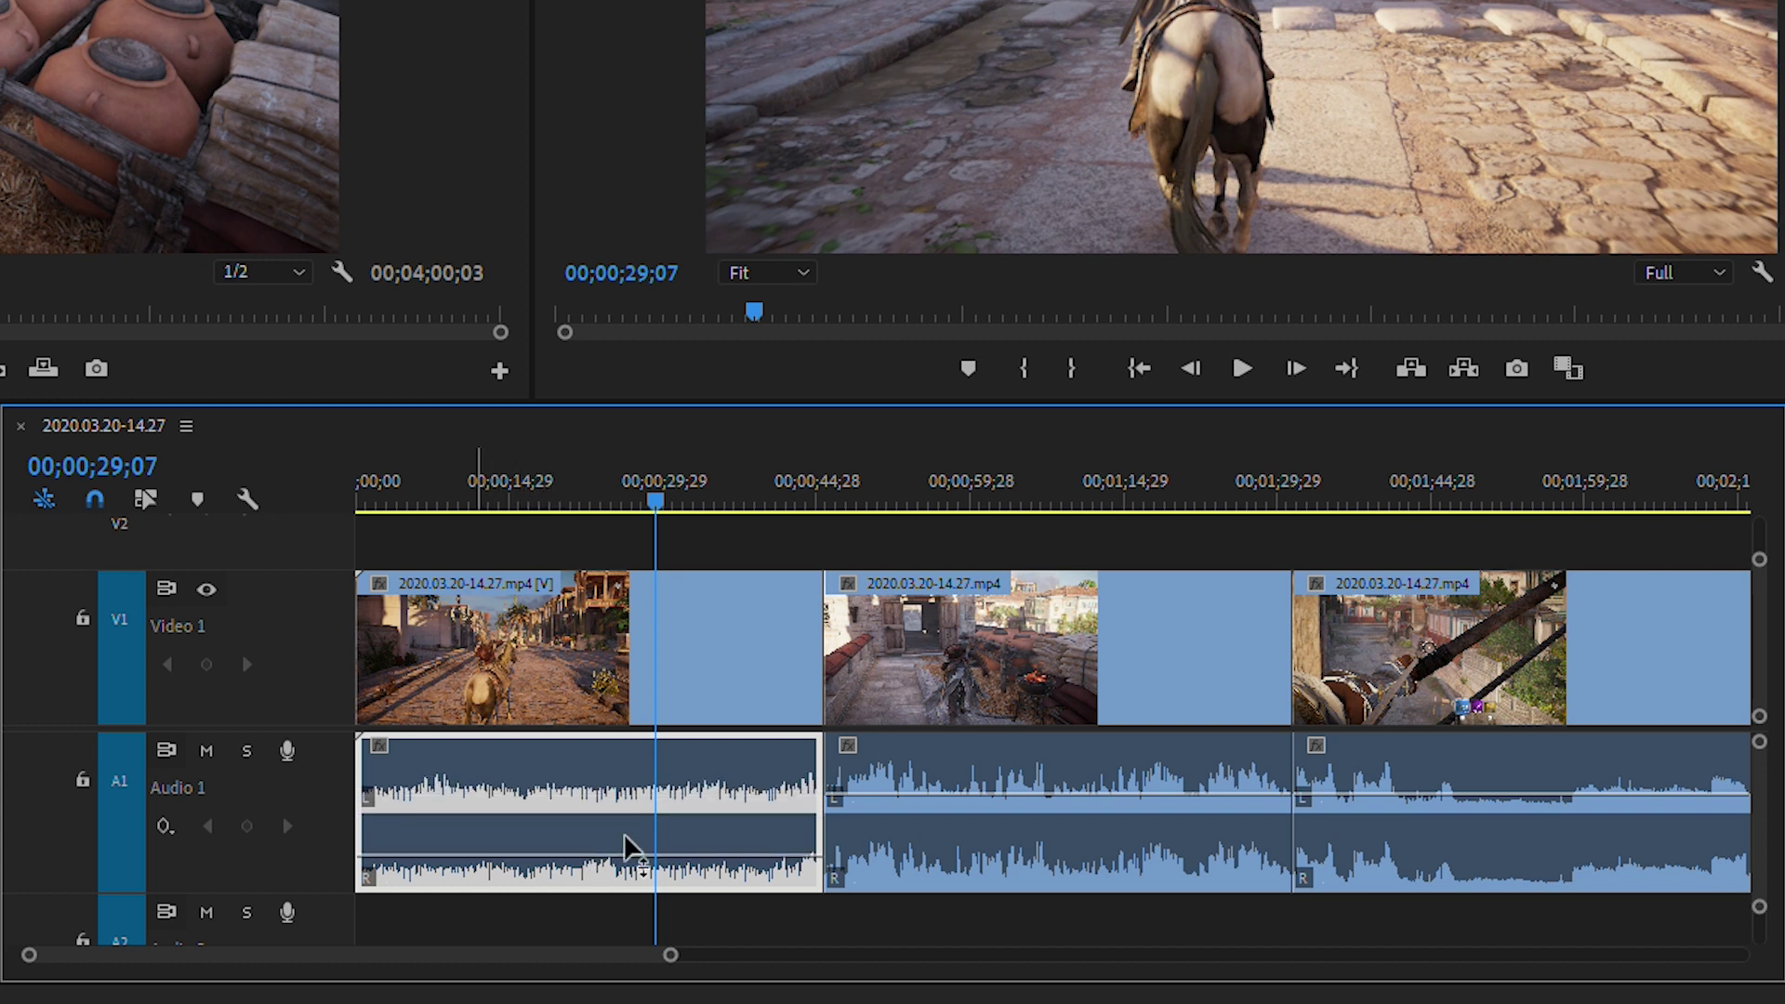
Step: Set the volume of the third clip's audio to about -22.5 dB and the second clip's to about -3.3 dB
click(904, 808)
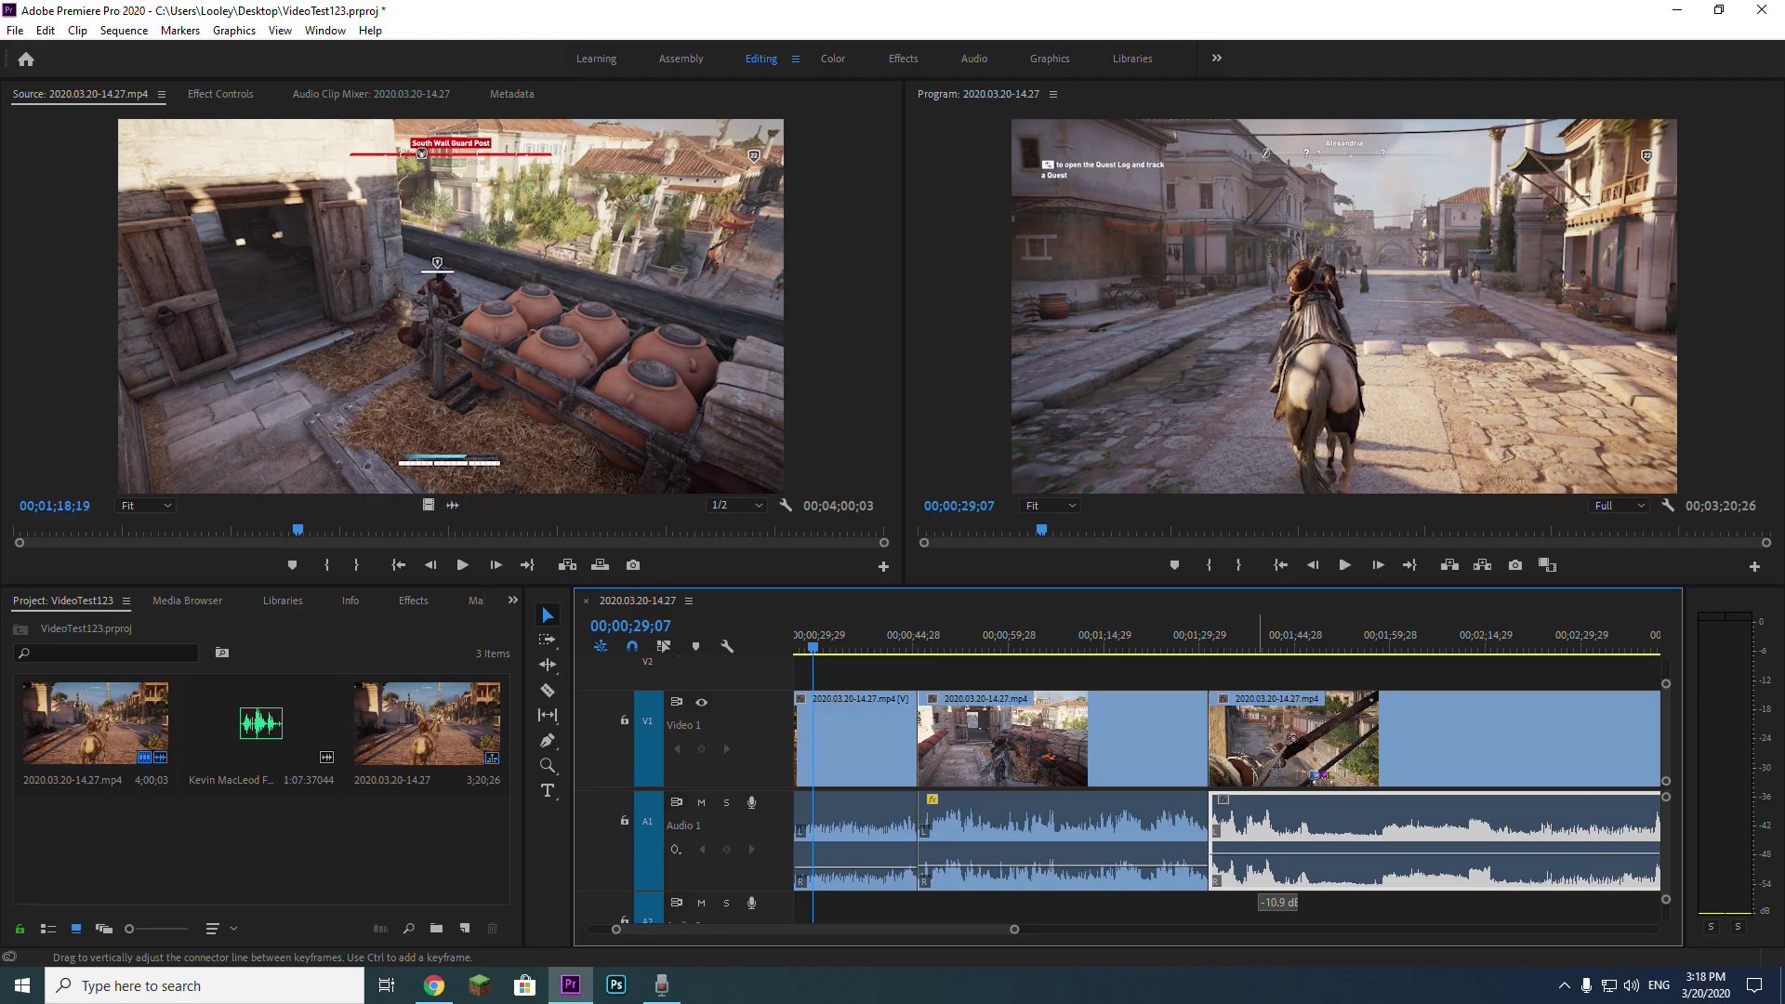
mouse_move(1278, 853)
mouse_down()
mouse_move(1278, 836)
mouse_move(1280, 867)
mouse_up()
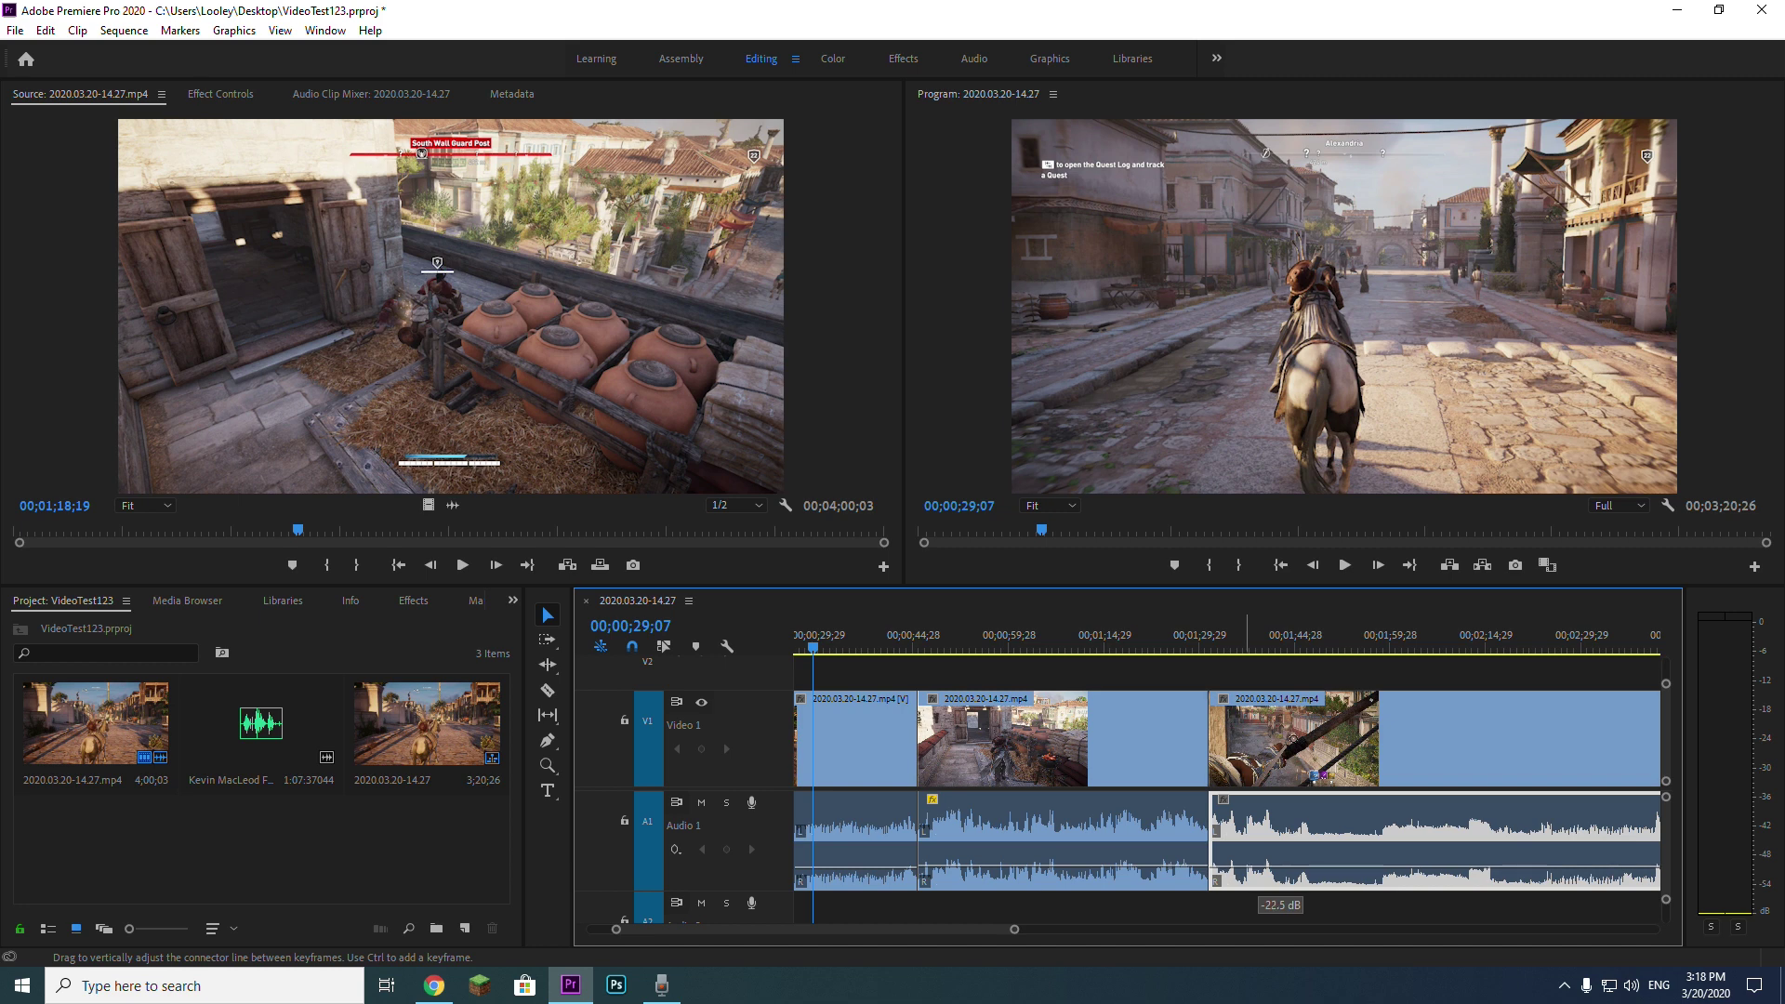
drag(1076, 849, 1082, 841)
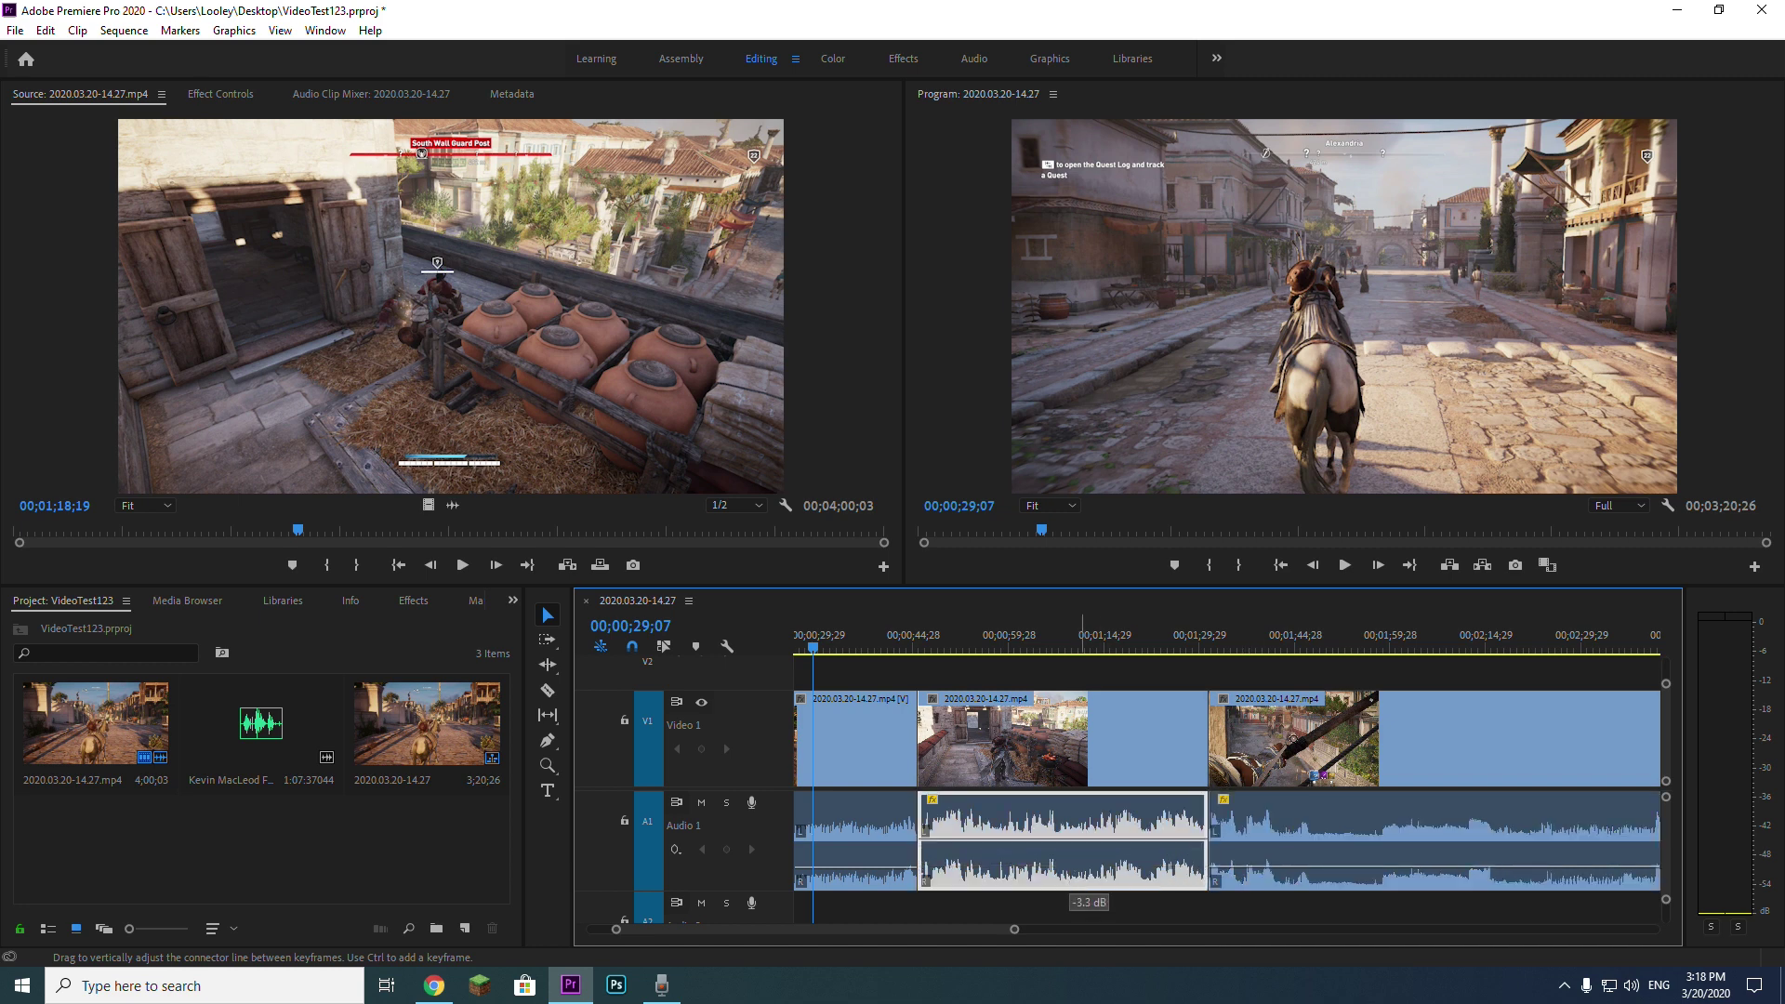
Step: Delete the gameplay audio of all three clips from Audio 1, keeping their video
click(1308, 637)
key(minus)
click(1432, 829)
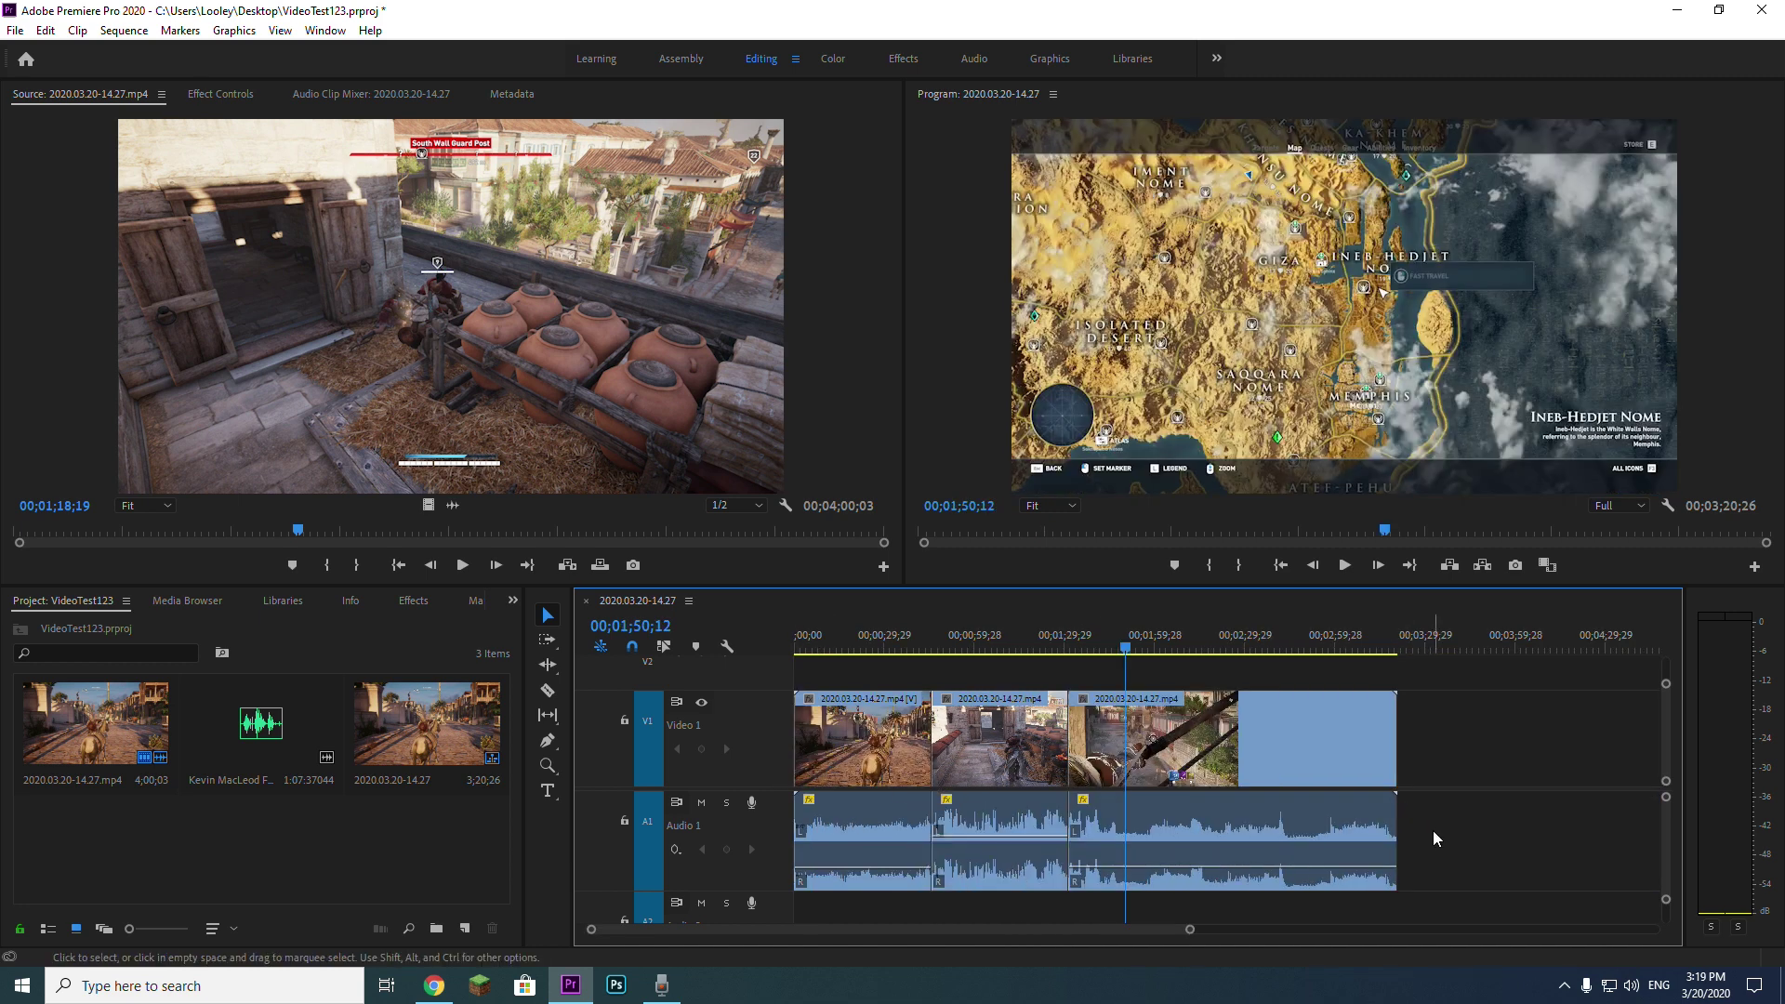
drag(1456, 851, 890, 857)
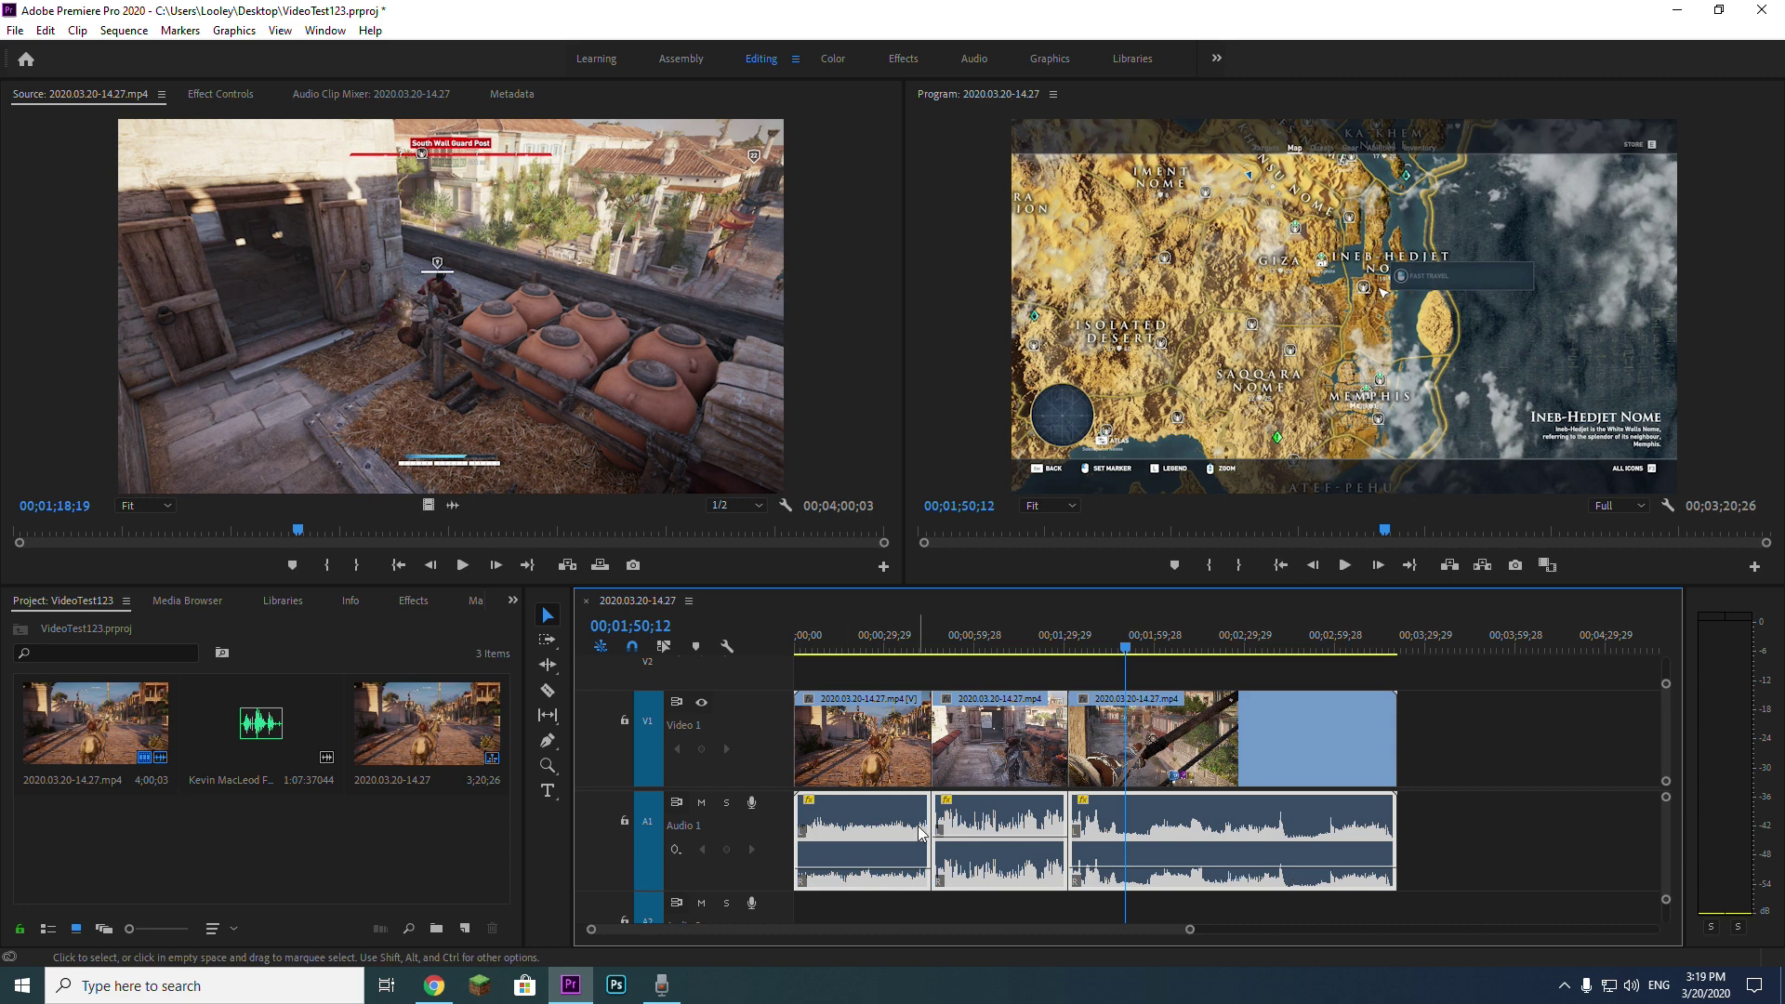
key(Delete)
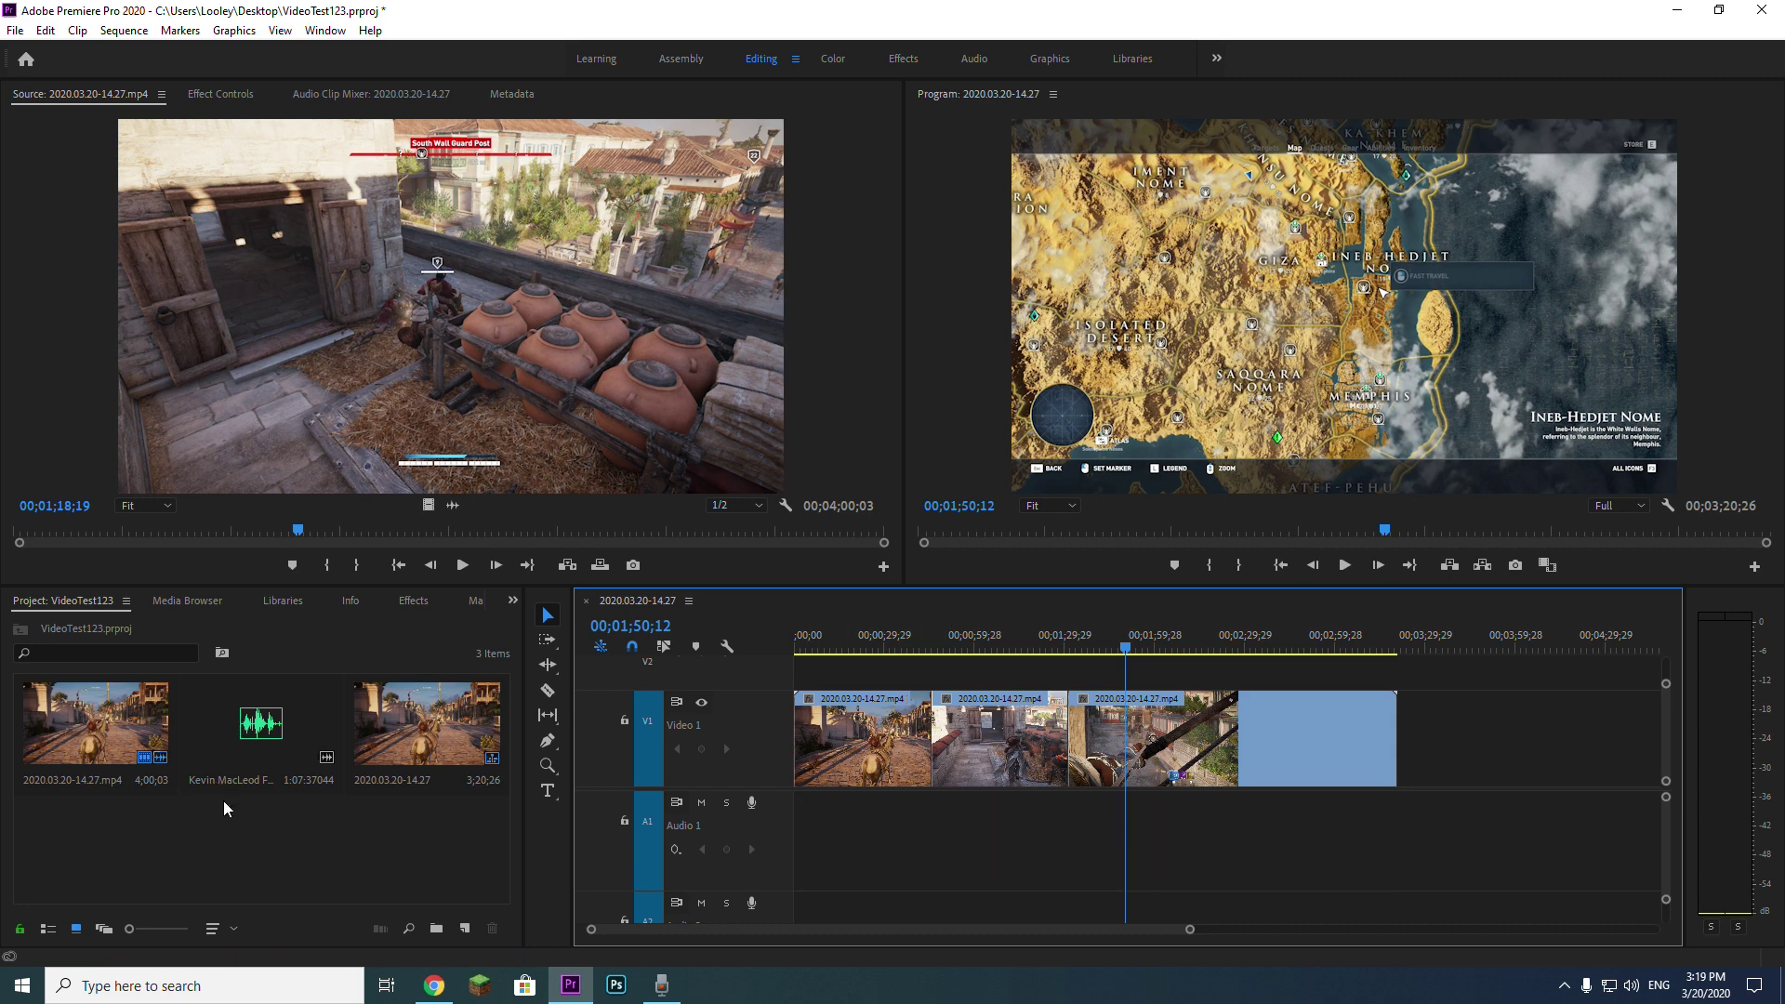
Step: Place the music track three times in a row on Audio 1, starting at the beginning, to cover the video's length
drag(254, 732, 802, 826)
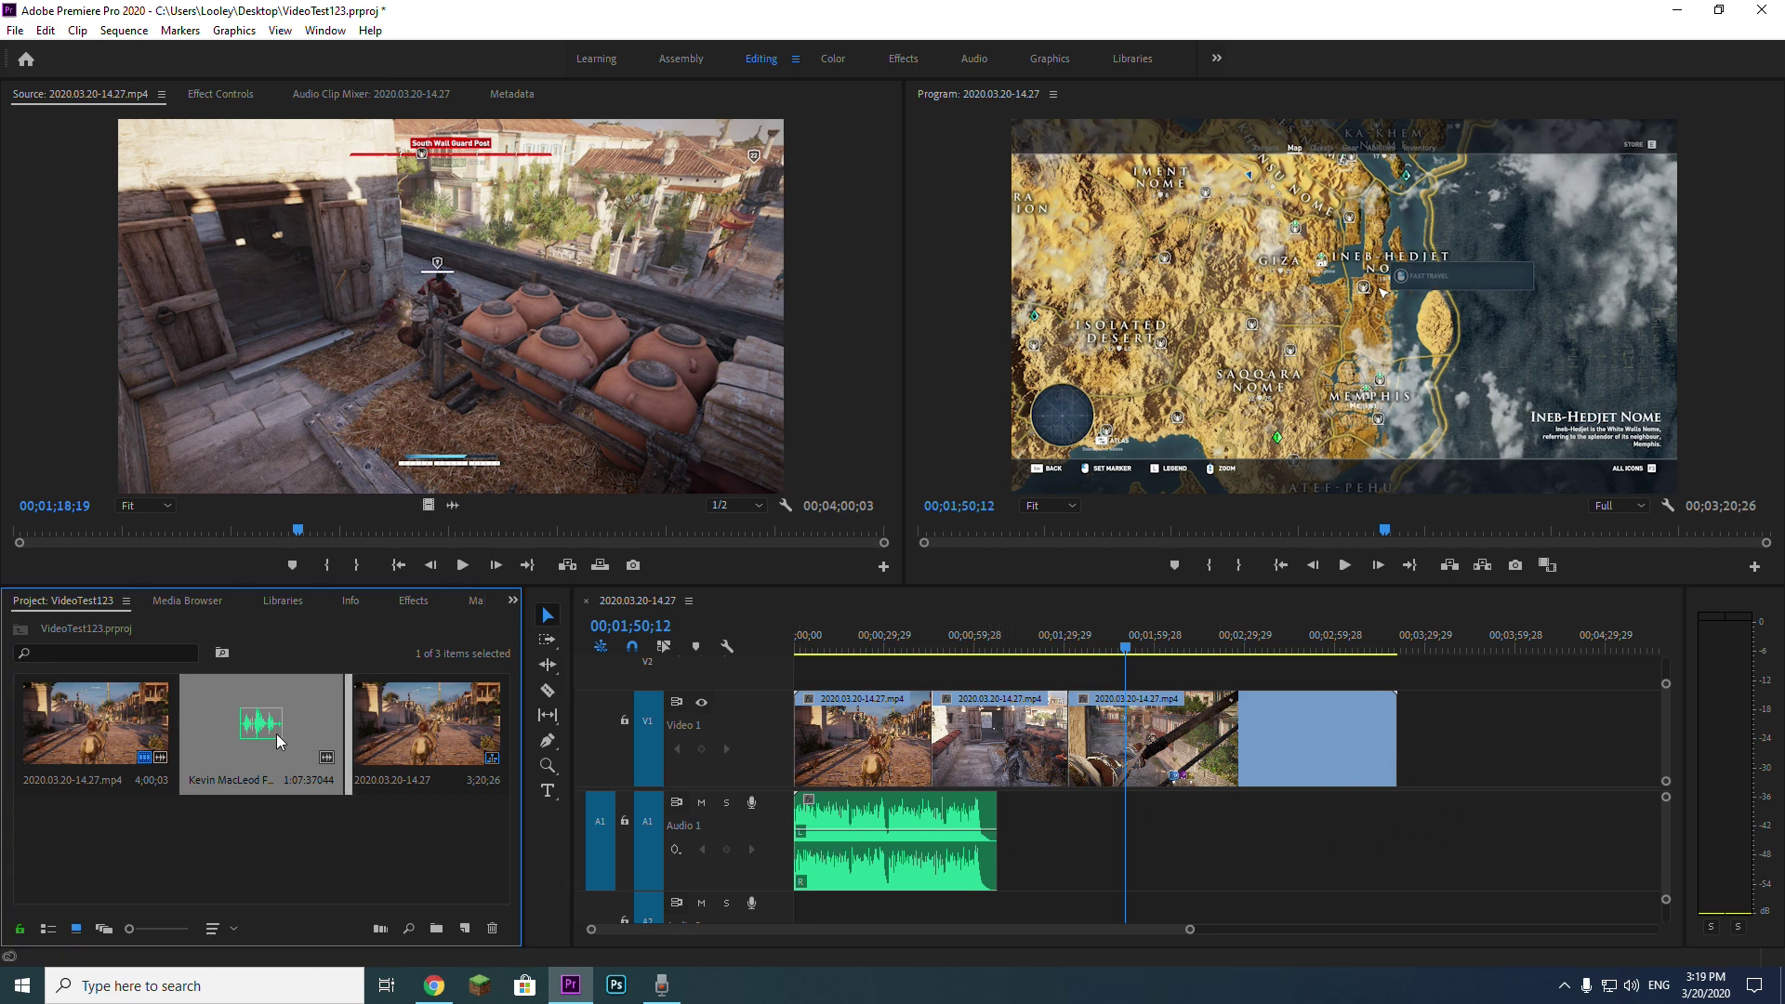
drag(277, 741, 1004, 826)
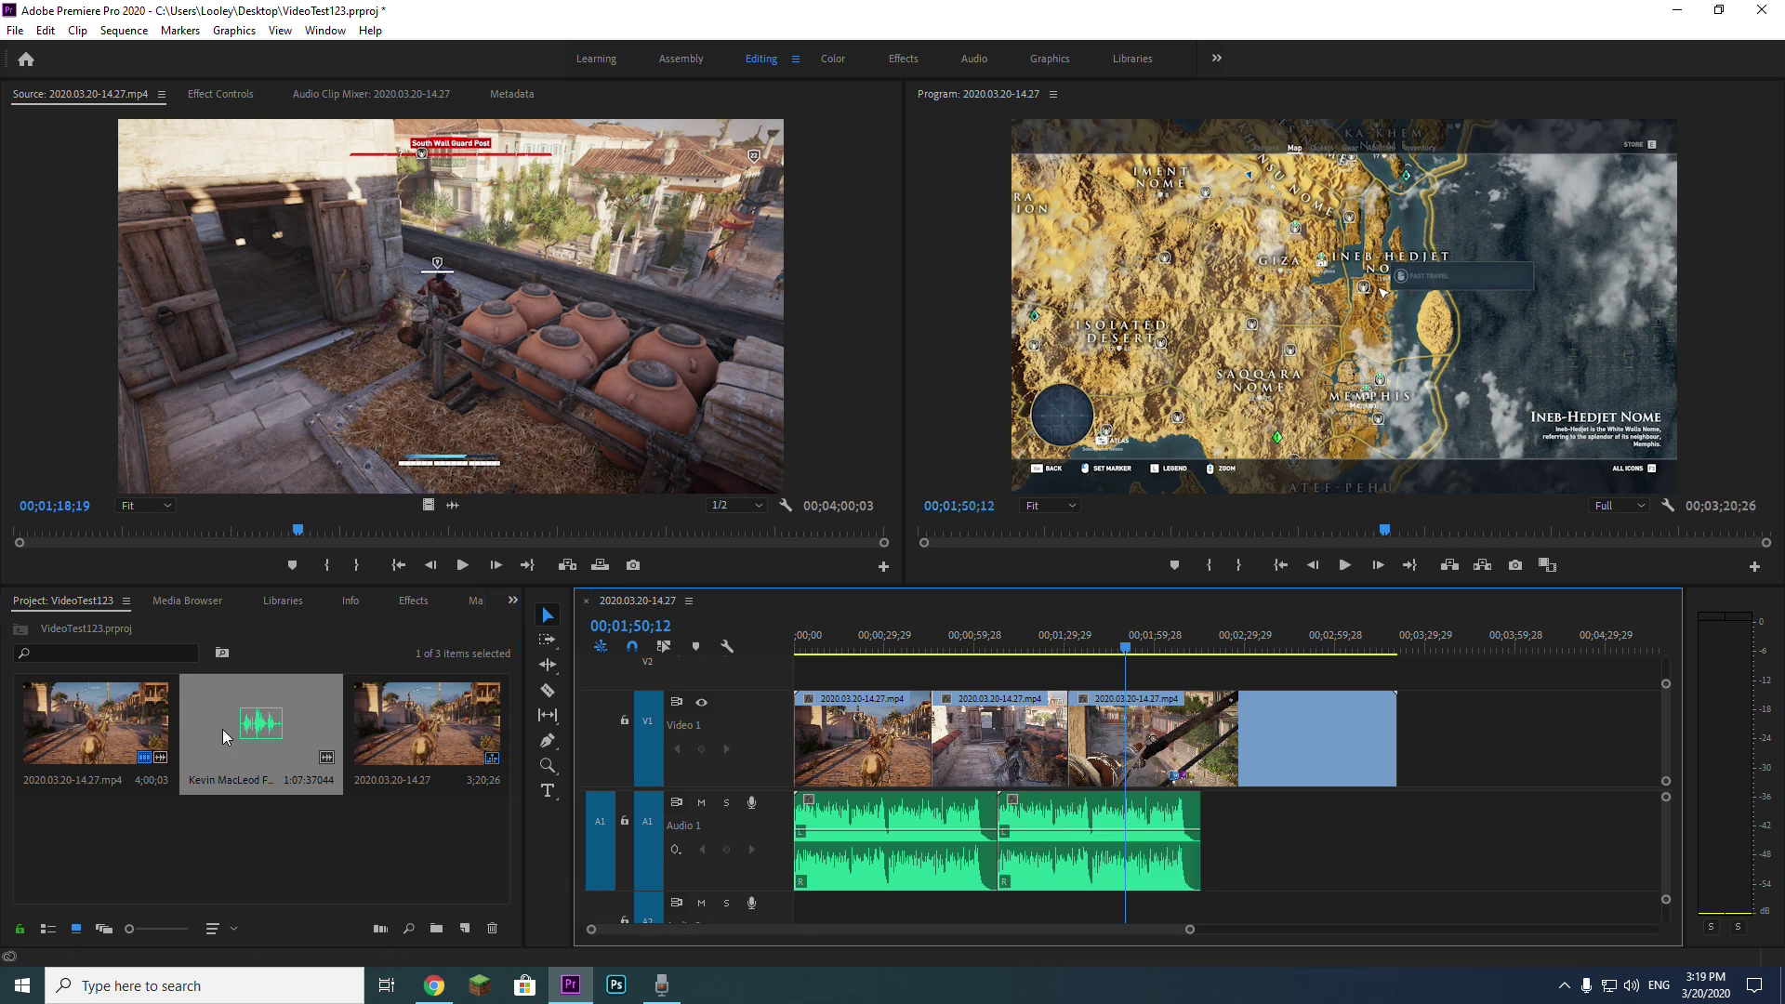
drag(223, 737, 1250, 816)
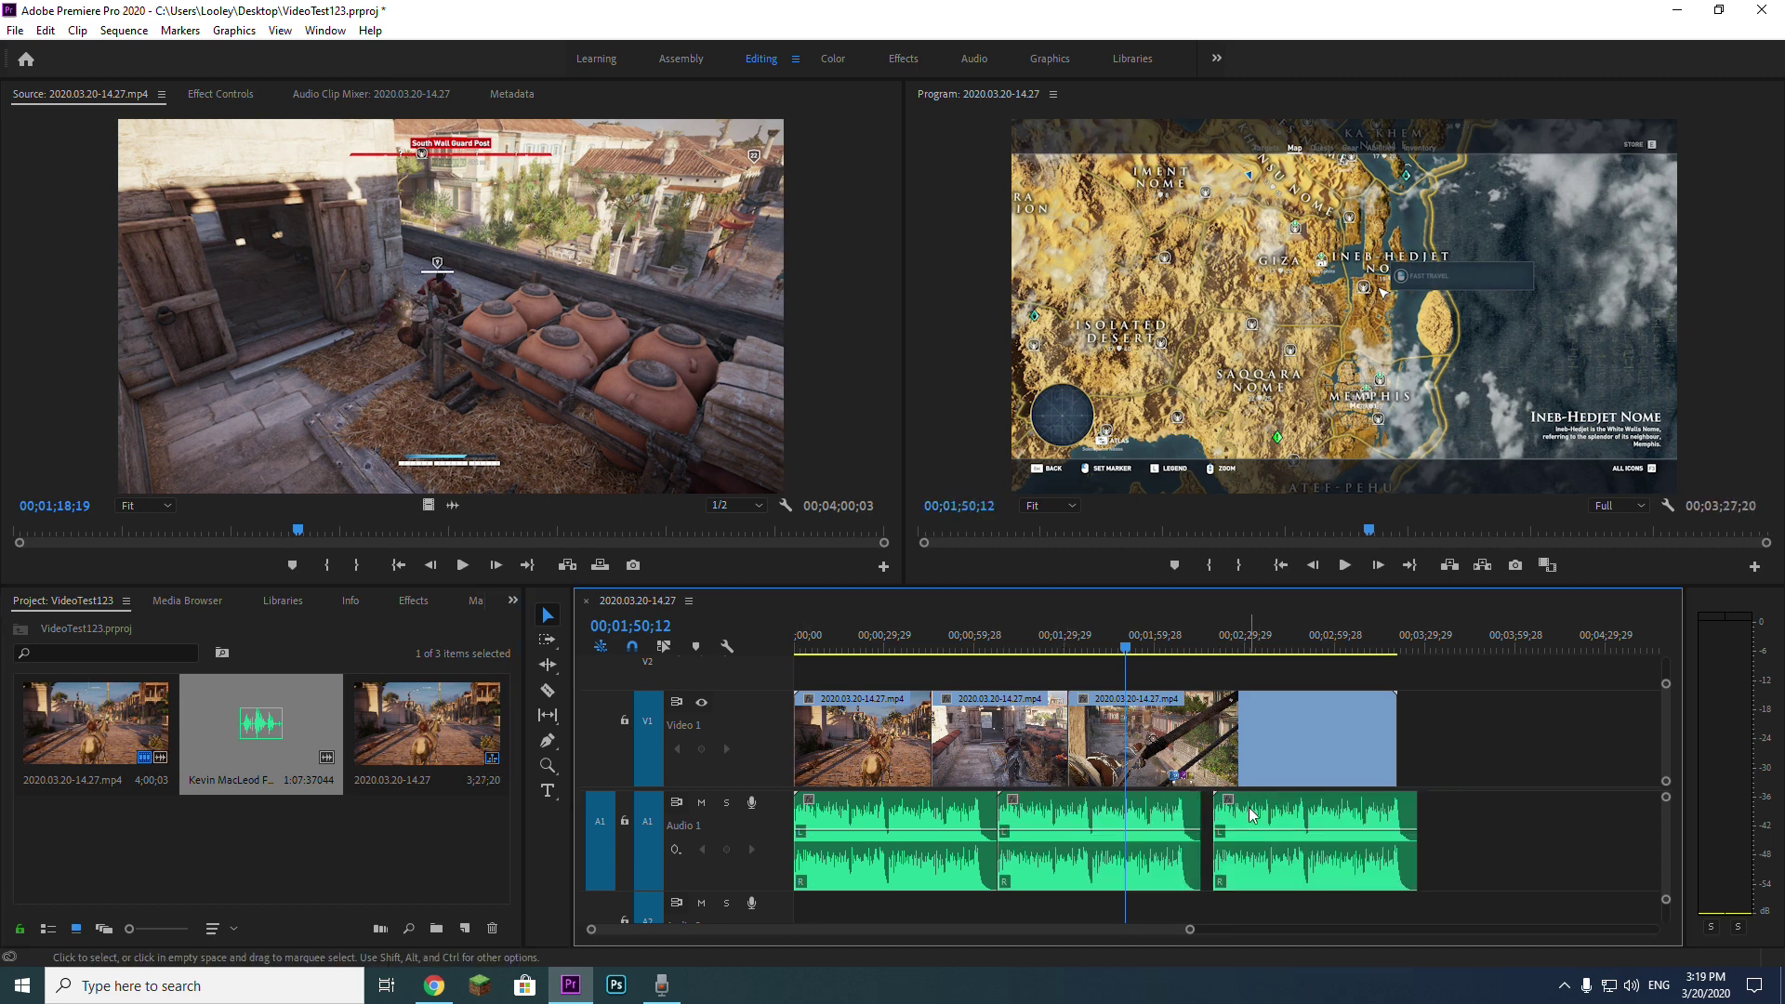
Step: Lower the volume of the music clips and play the sequence from the beginning to hear the result
drag(855, 836, 855, 881)
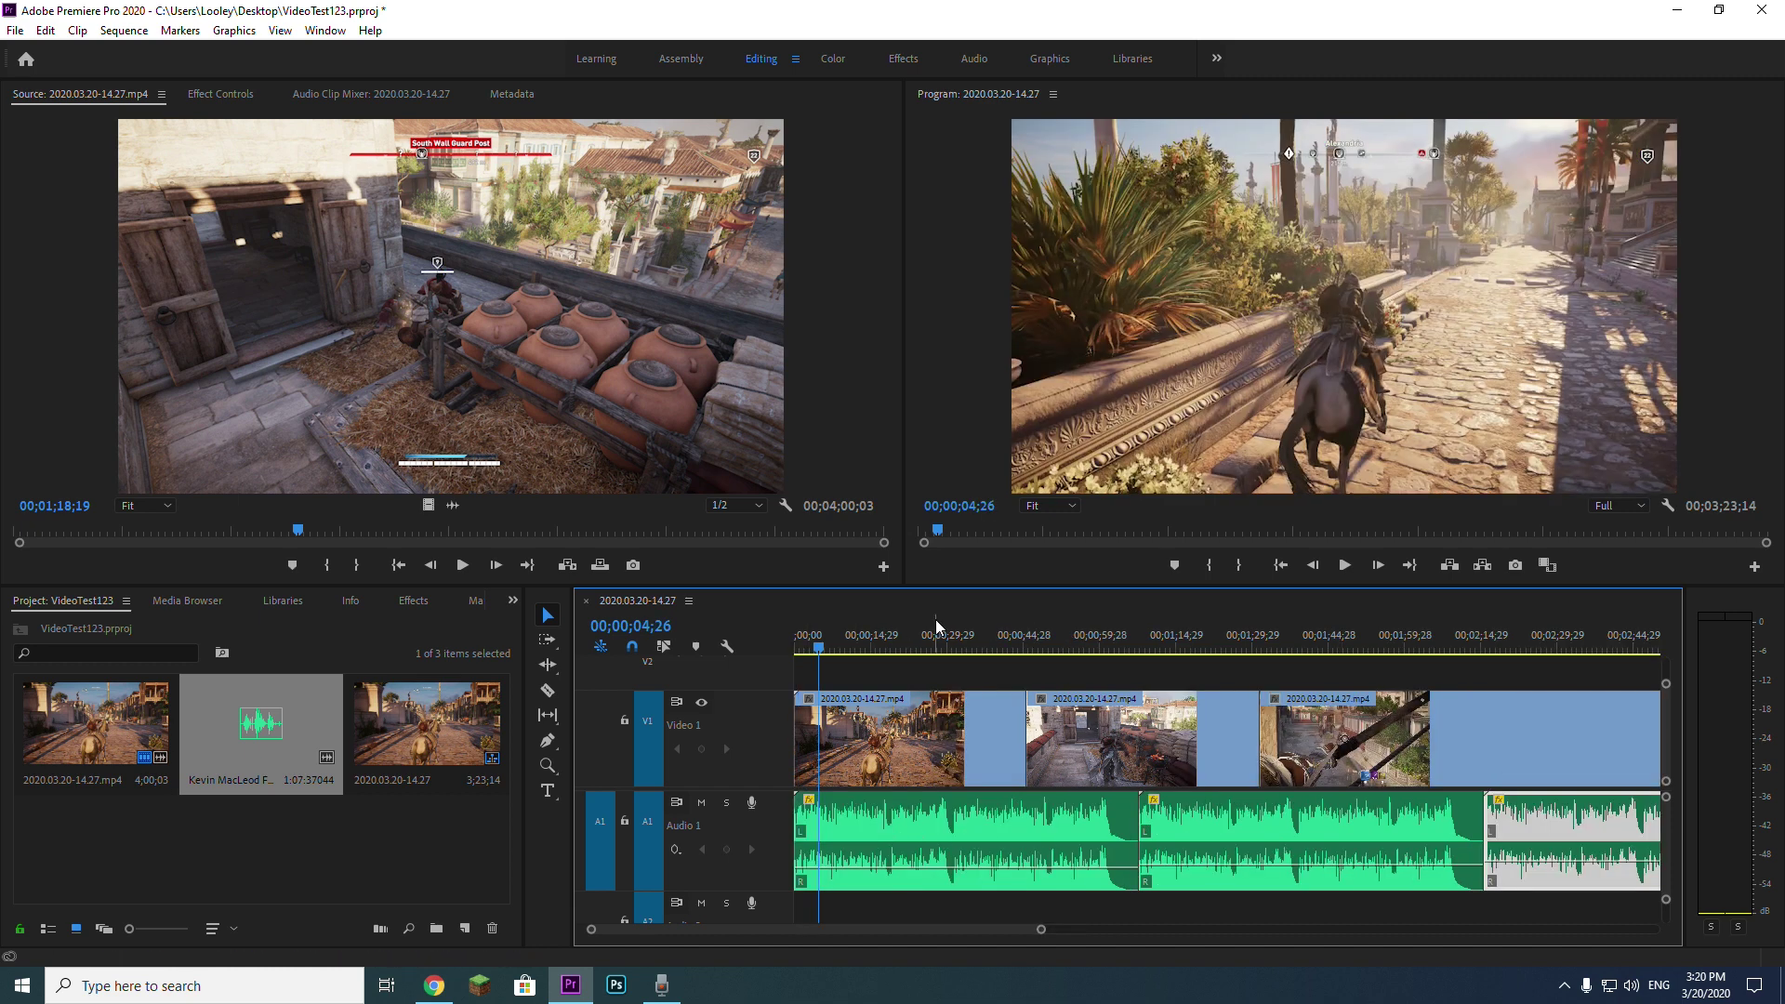
key(Home)
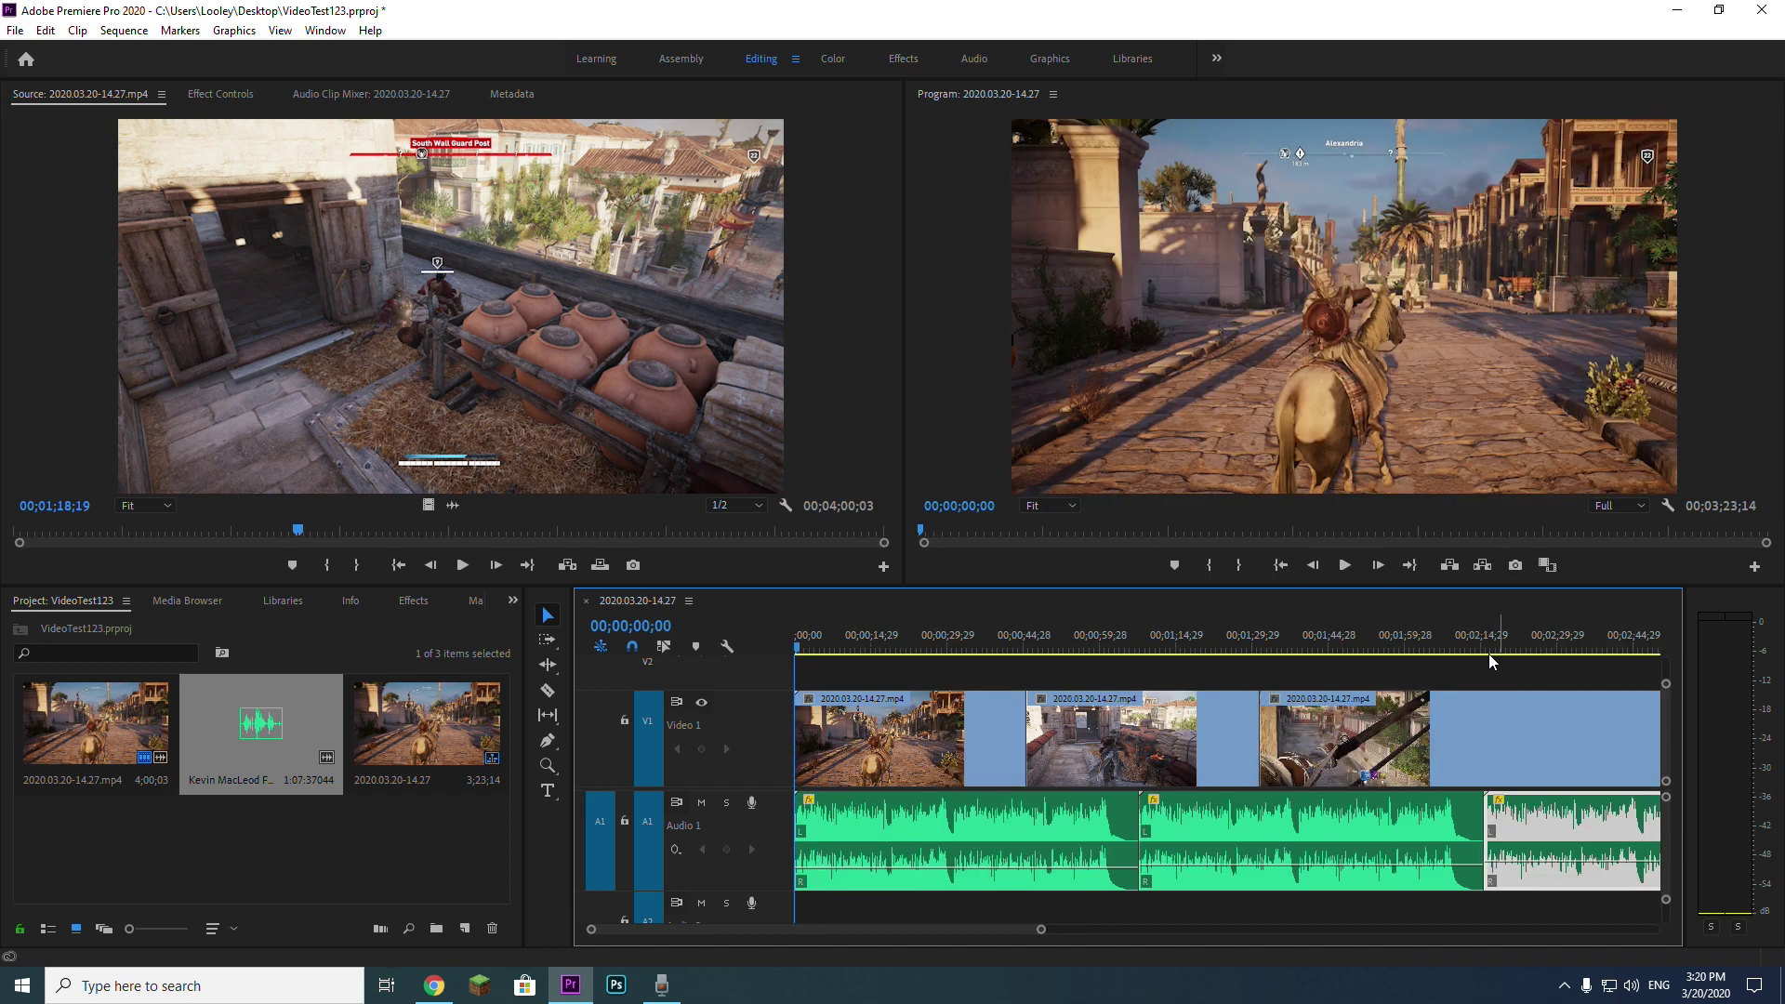
key(space)
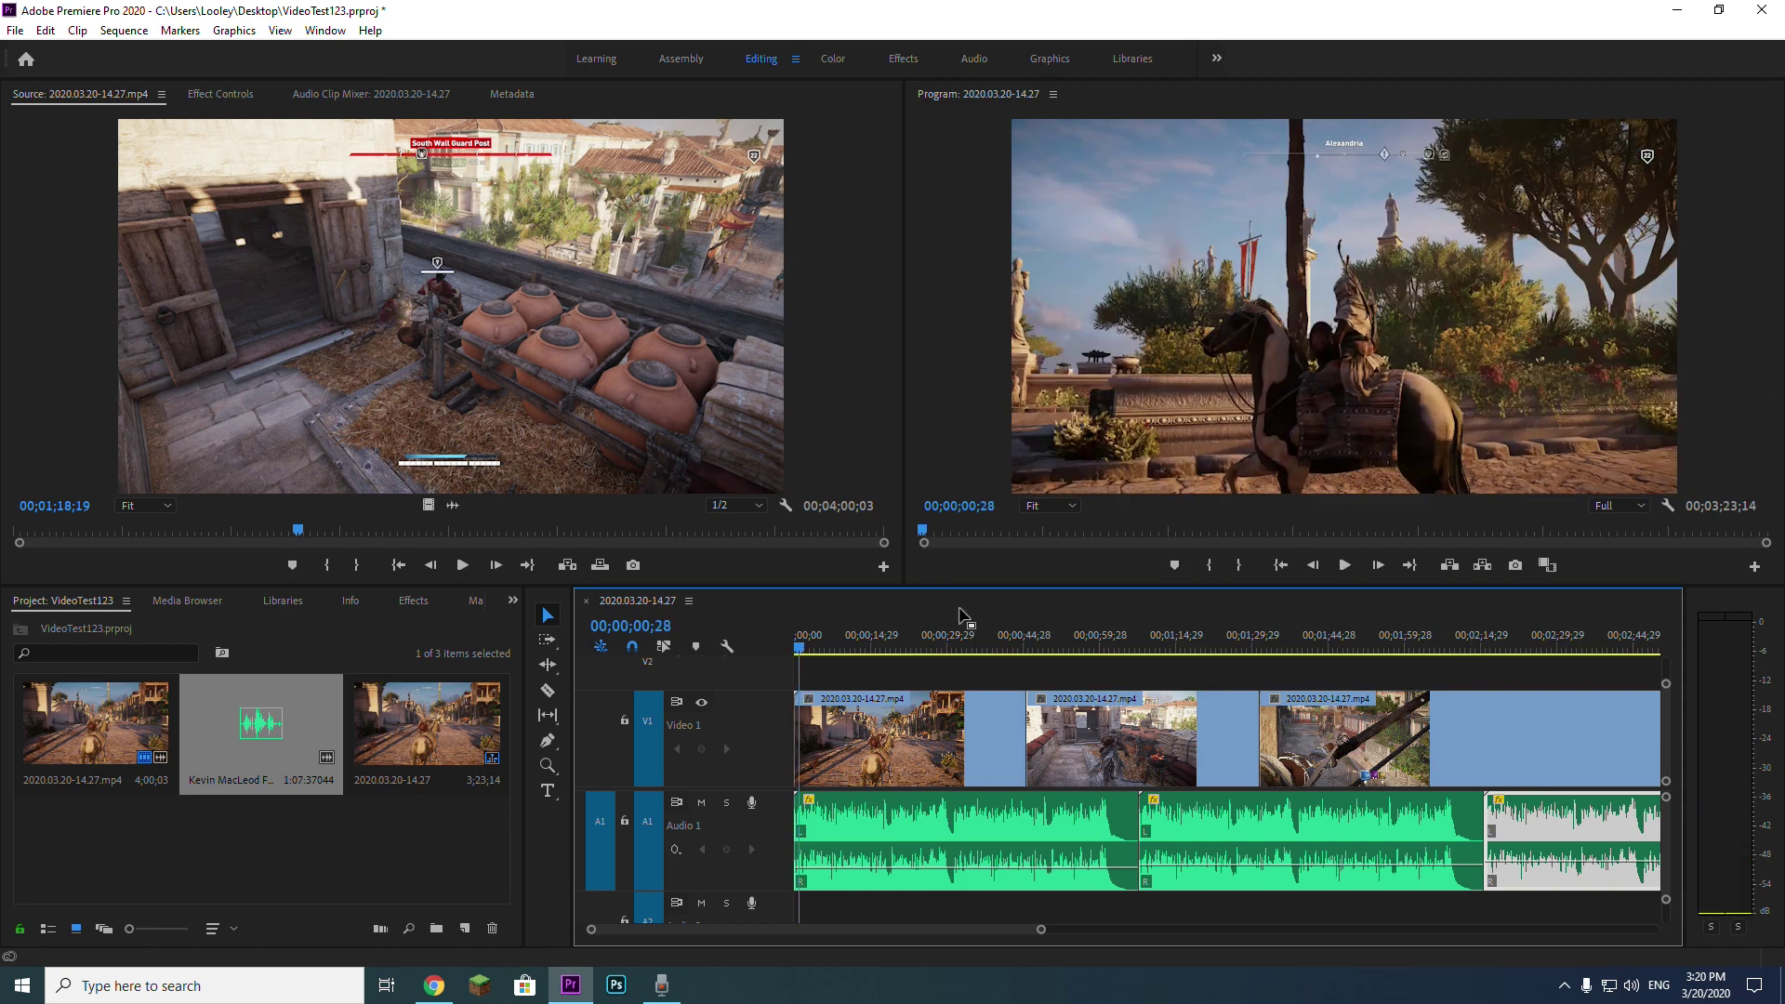
Step: Play the sequence across the cut between the first and second clips, stopping just before the cut
click(1022, 640)
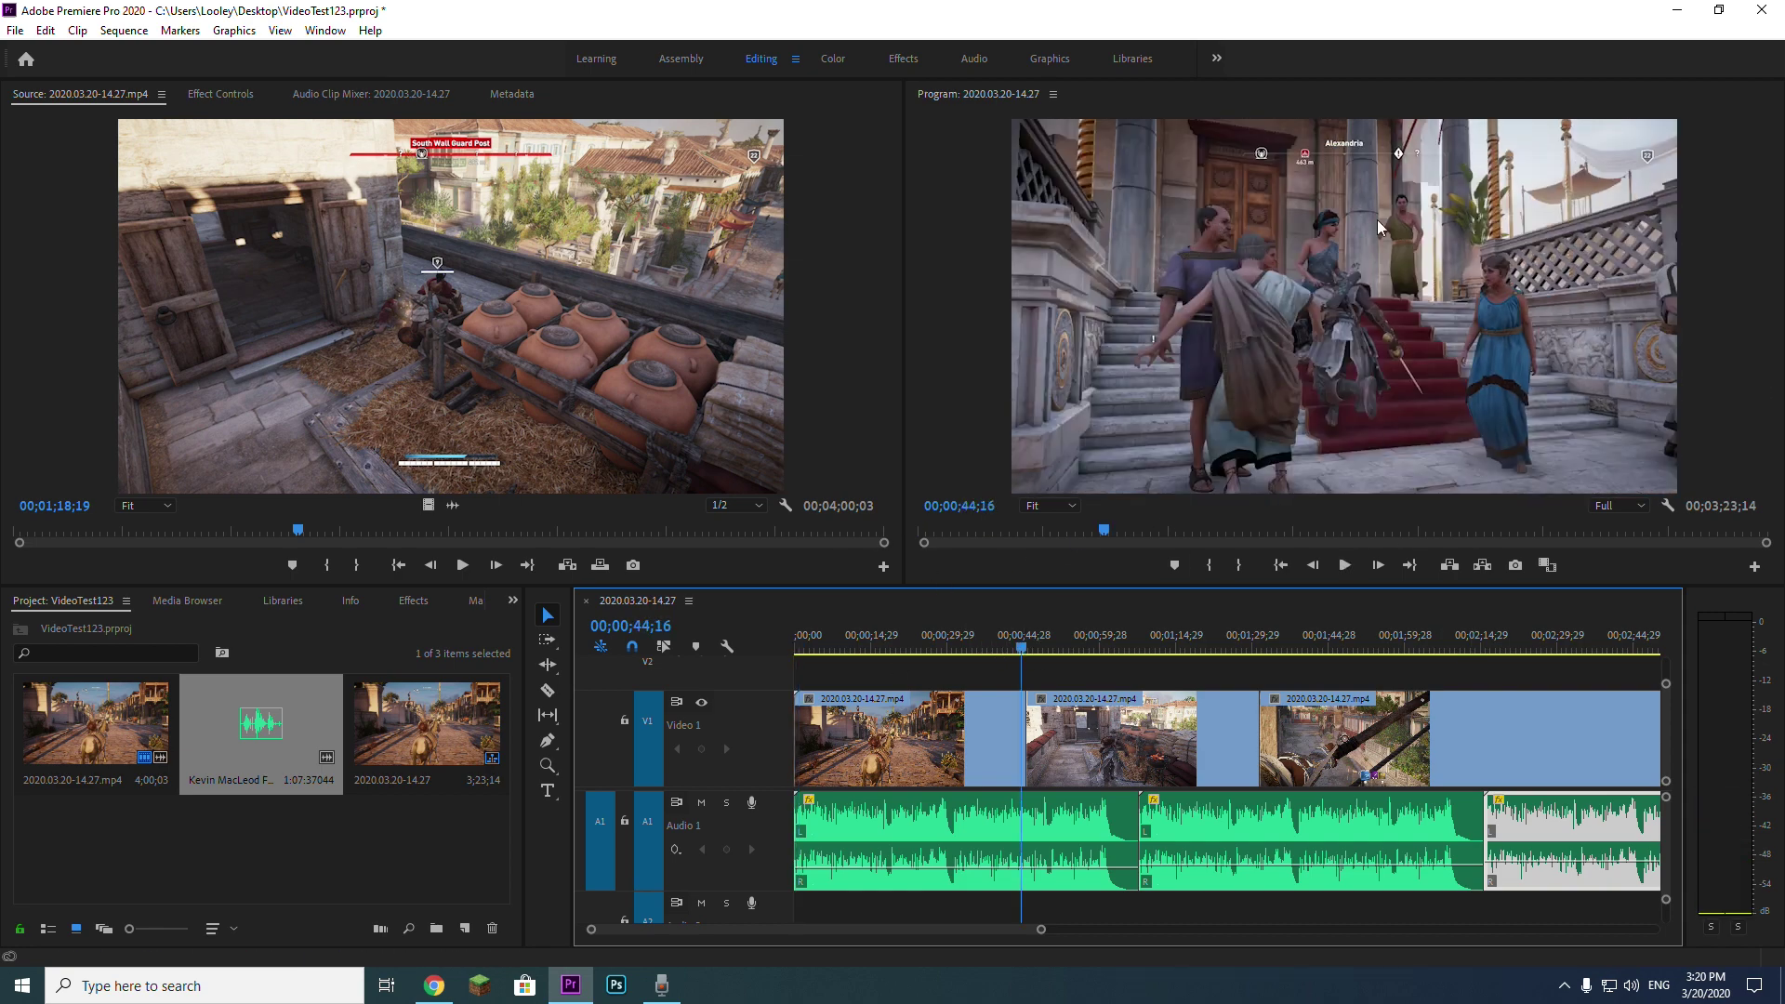
key(space)
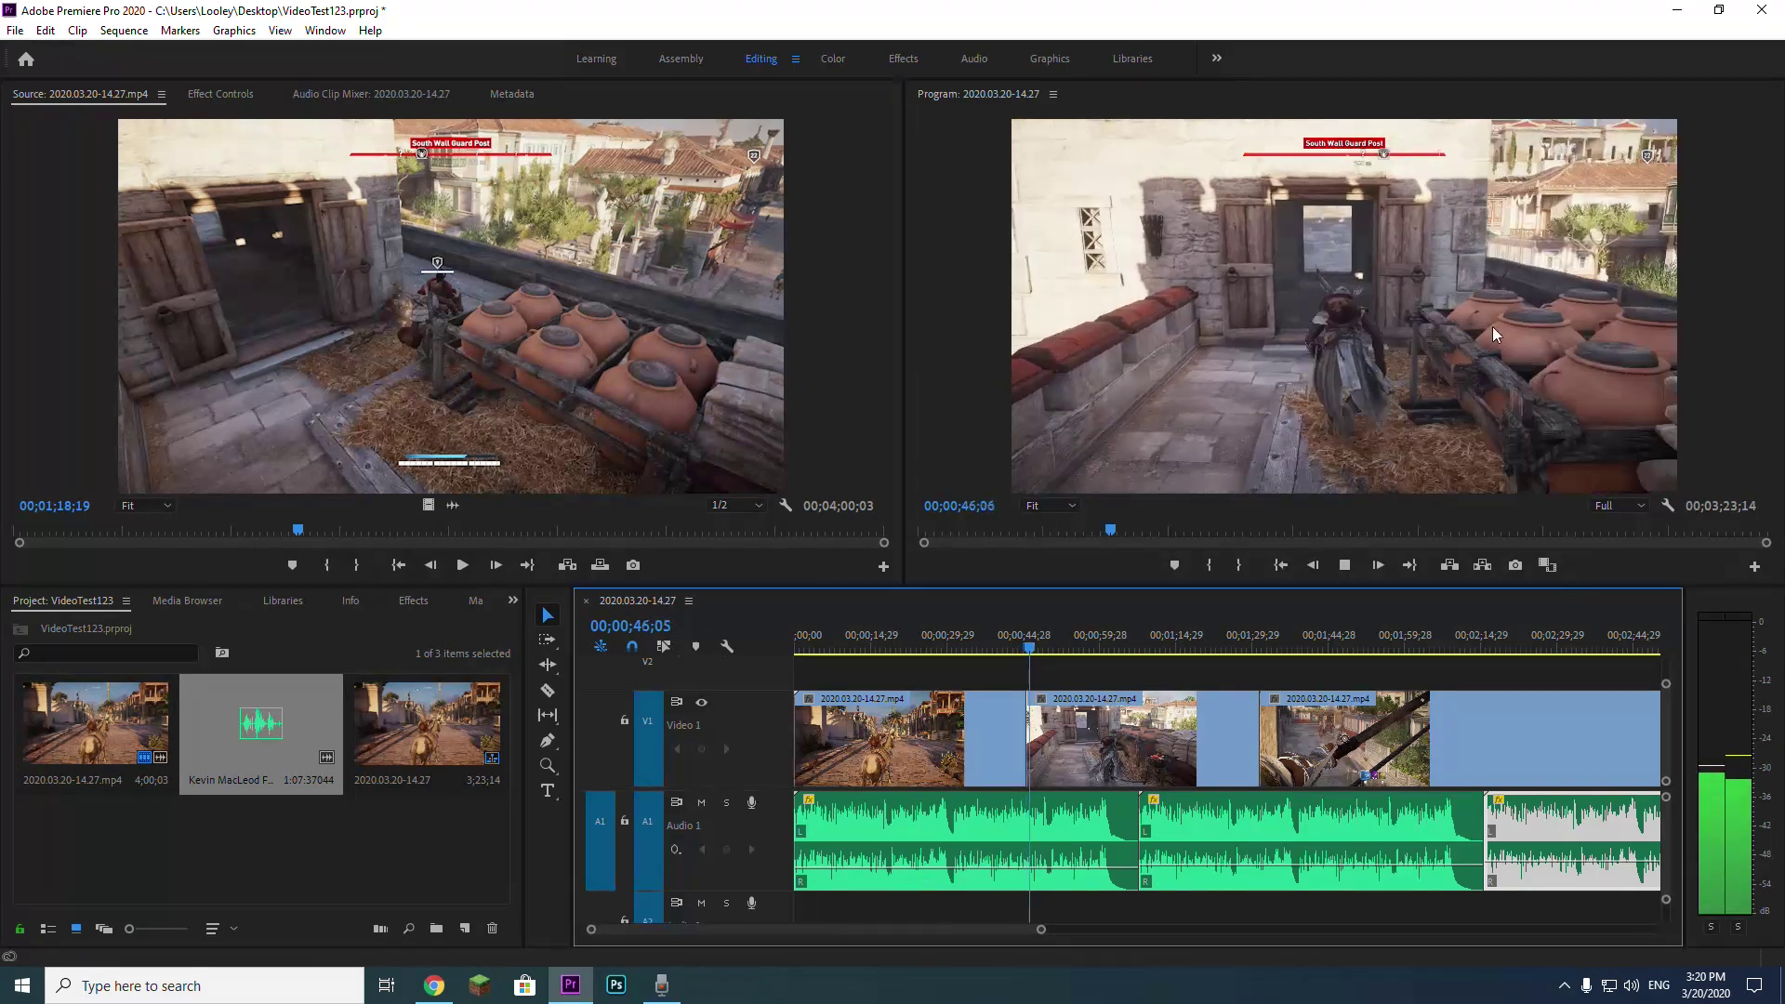
click(1010, 639)
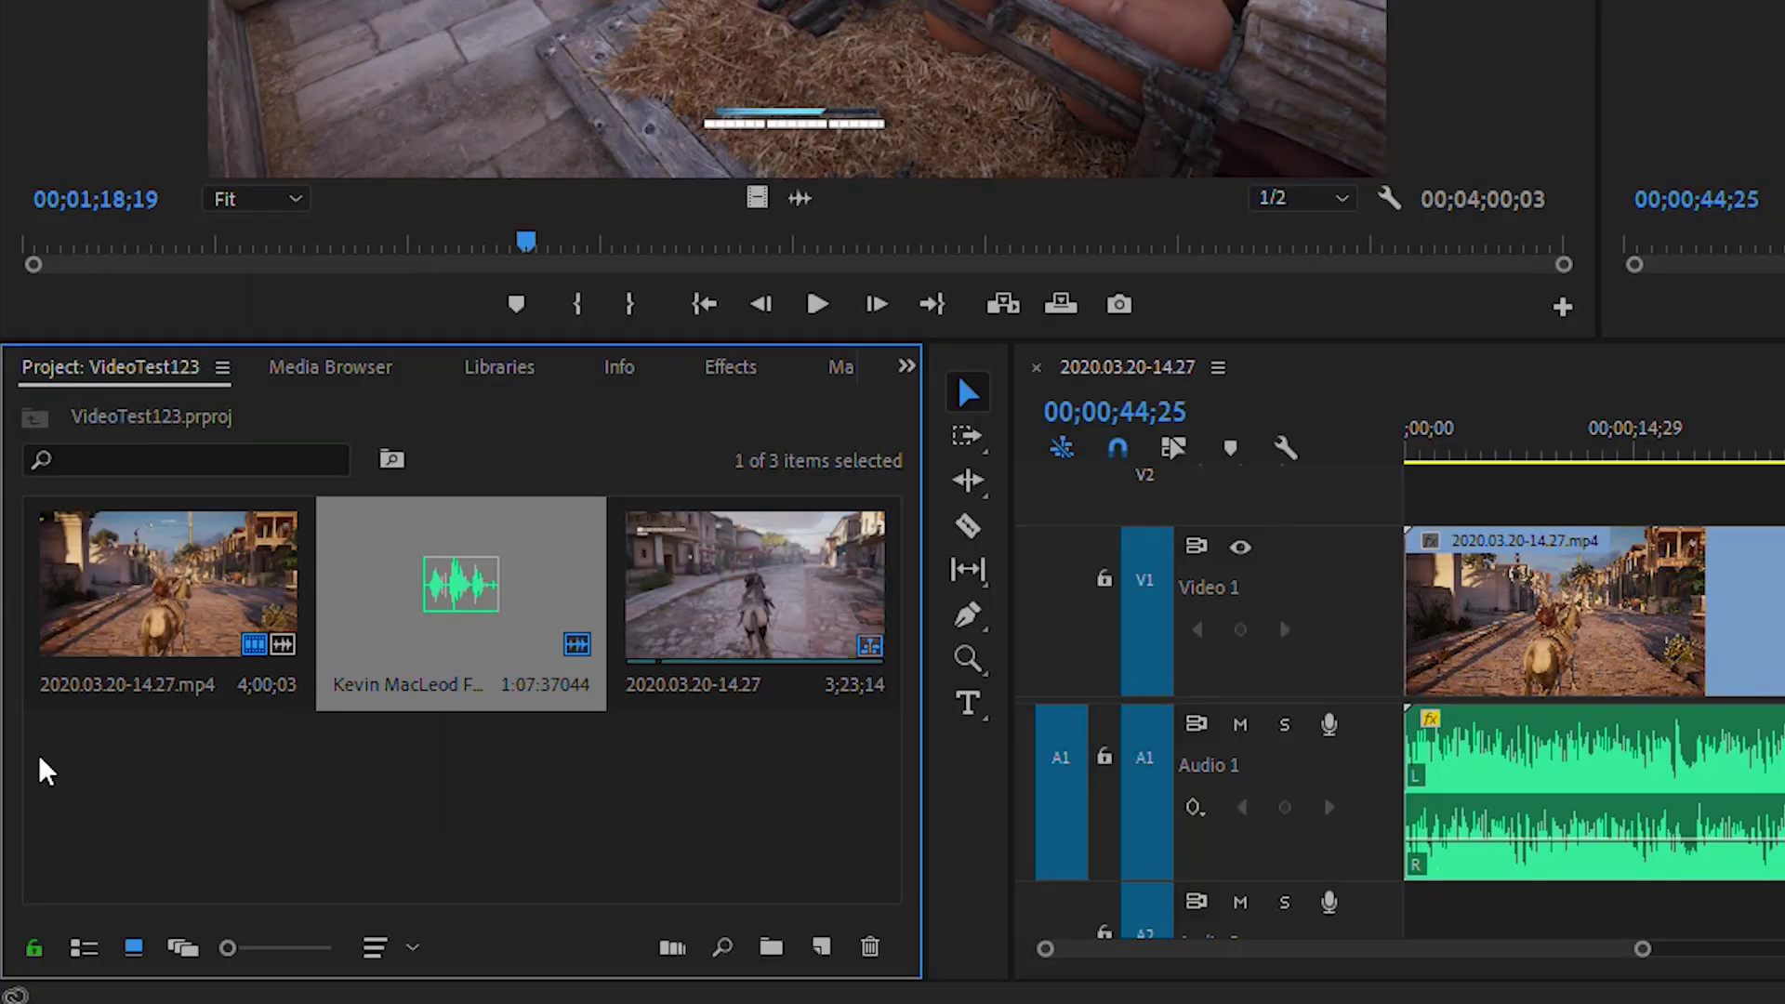
Step: Search the effects for "cross diss" and apply Cross Dissolve at the cut between the first and second clips on Video 1
click(727, 368)
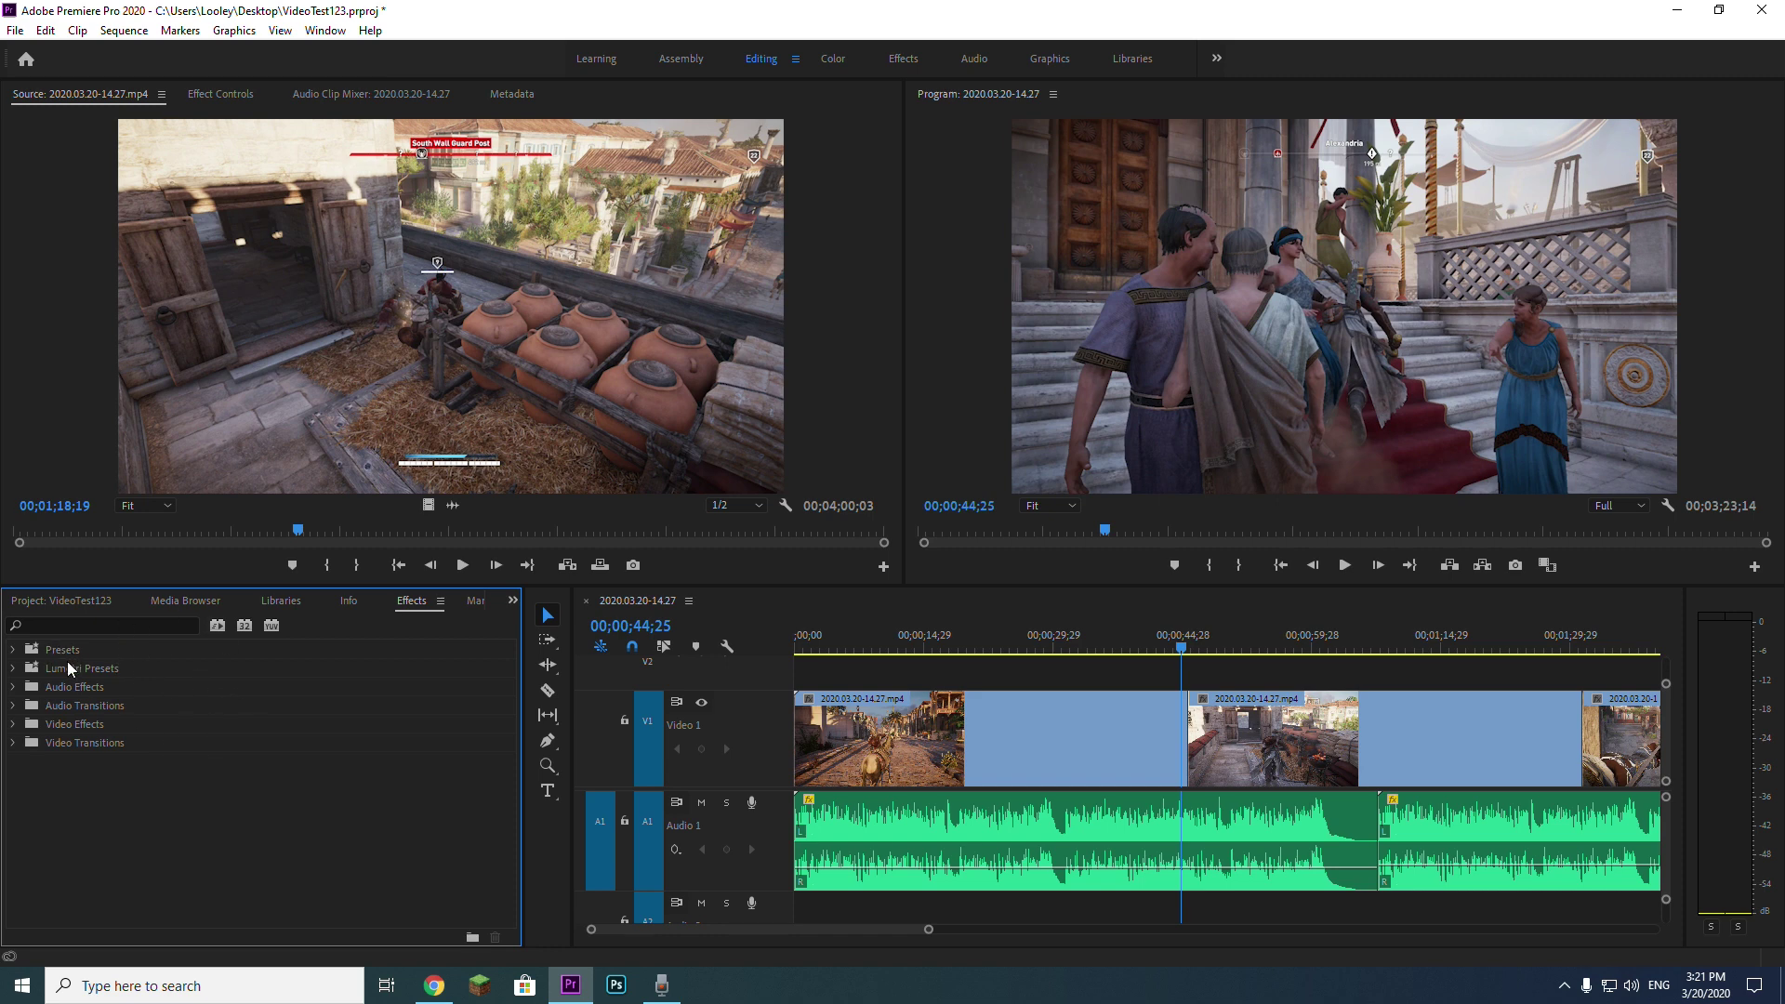
click(78, 625)
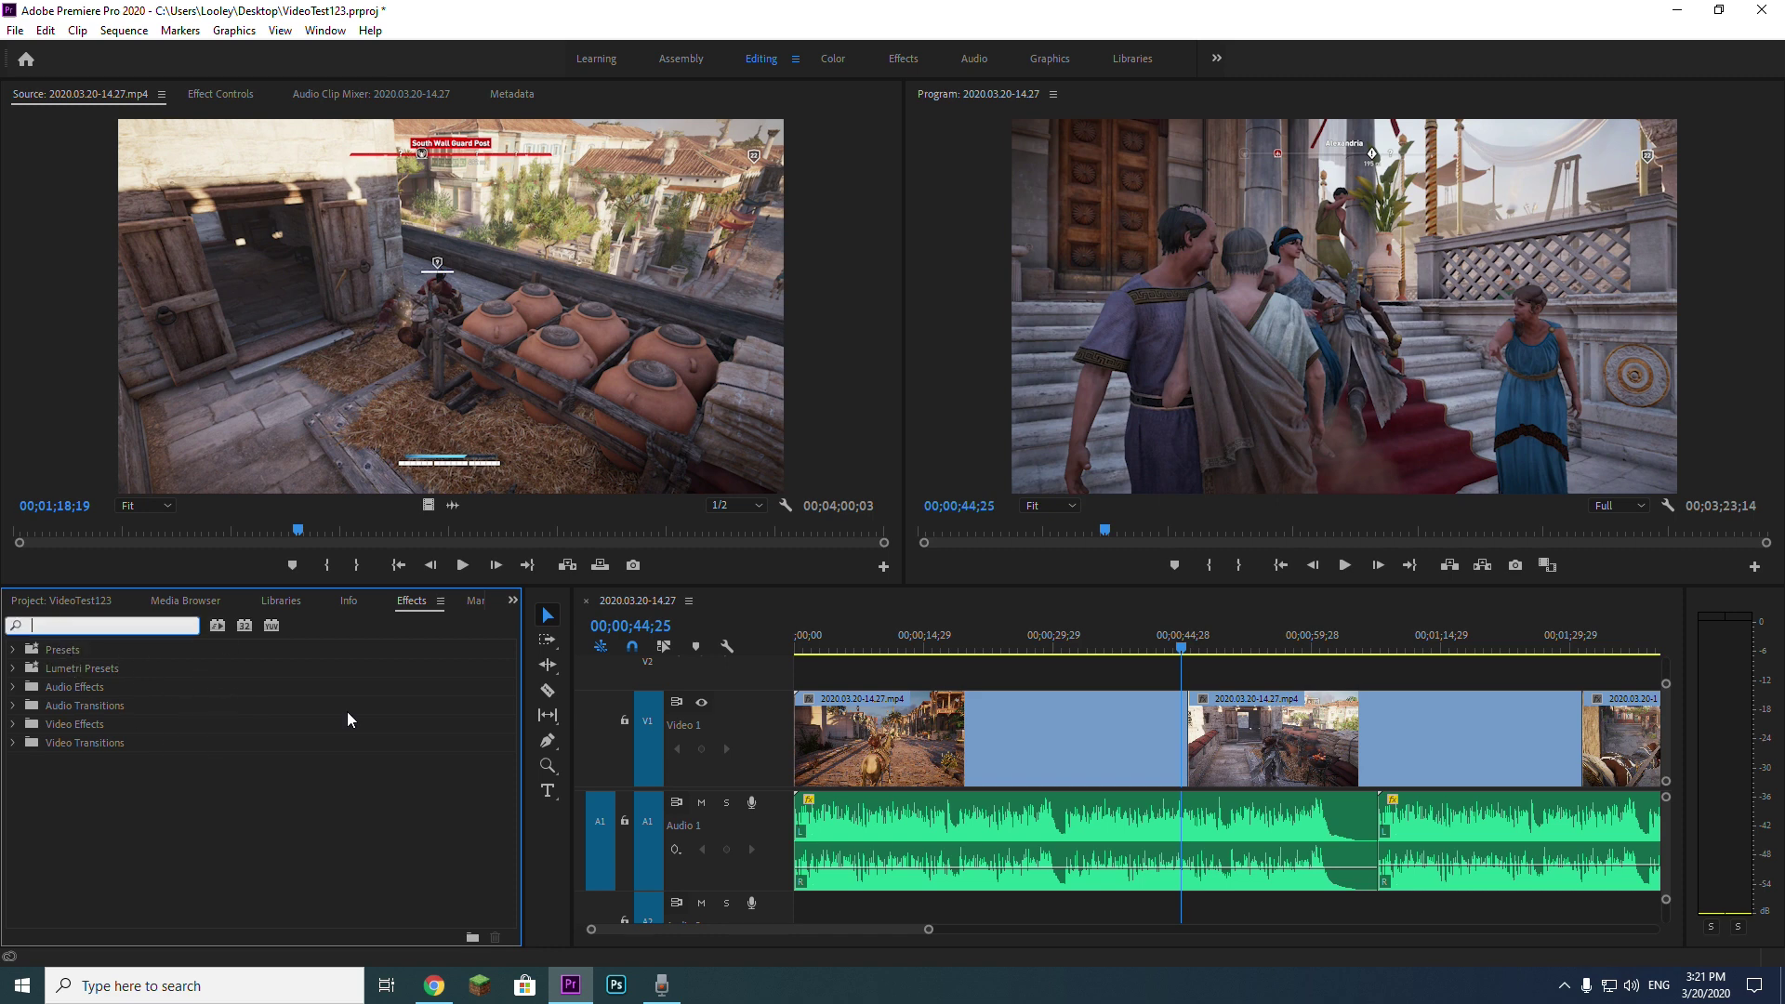
text(cross diss)
drag(86, 779, 1058, 755)
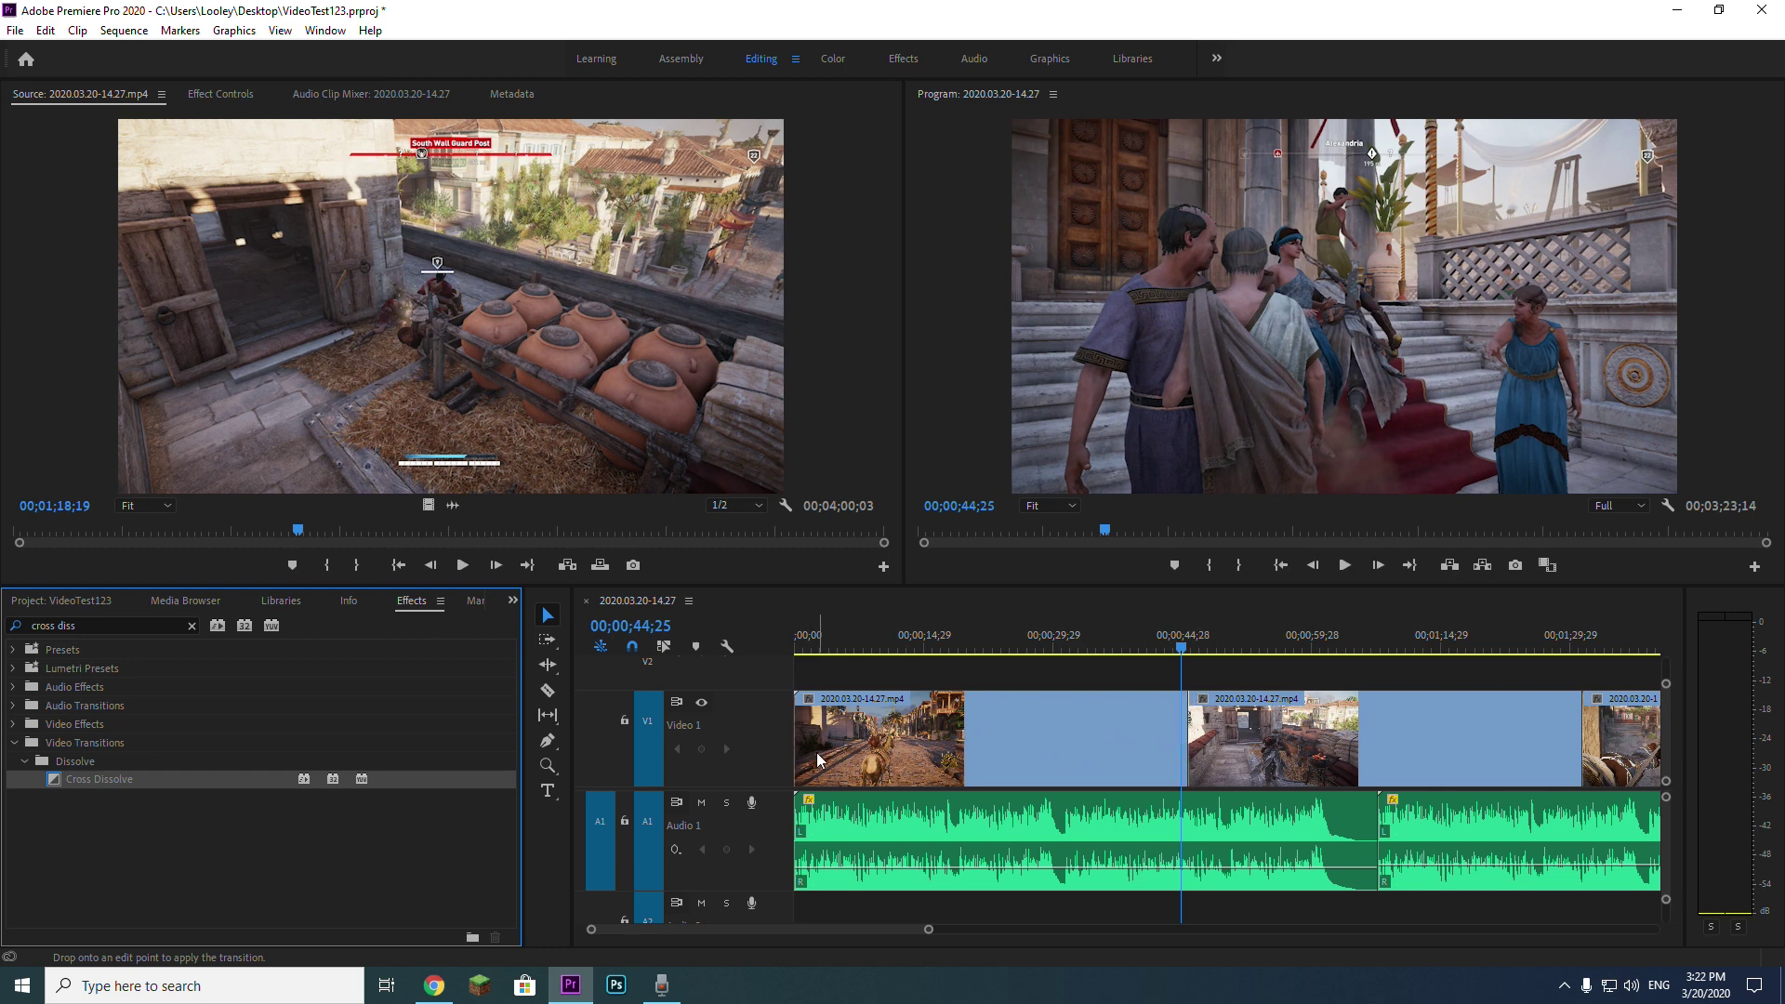
drag(818, 760, 805, 758)
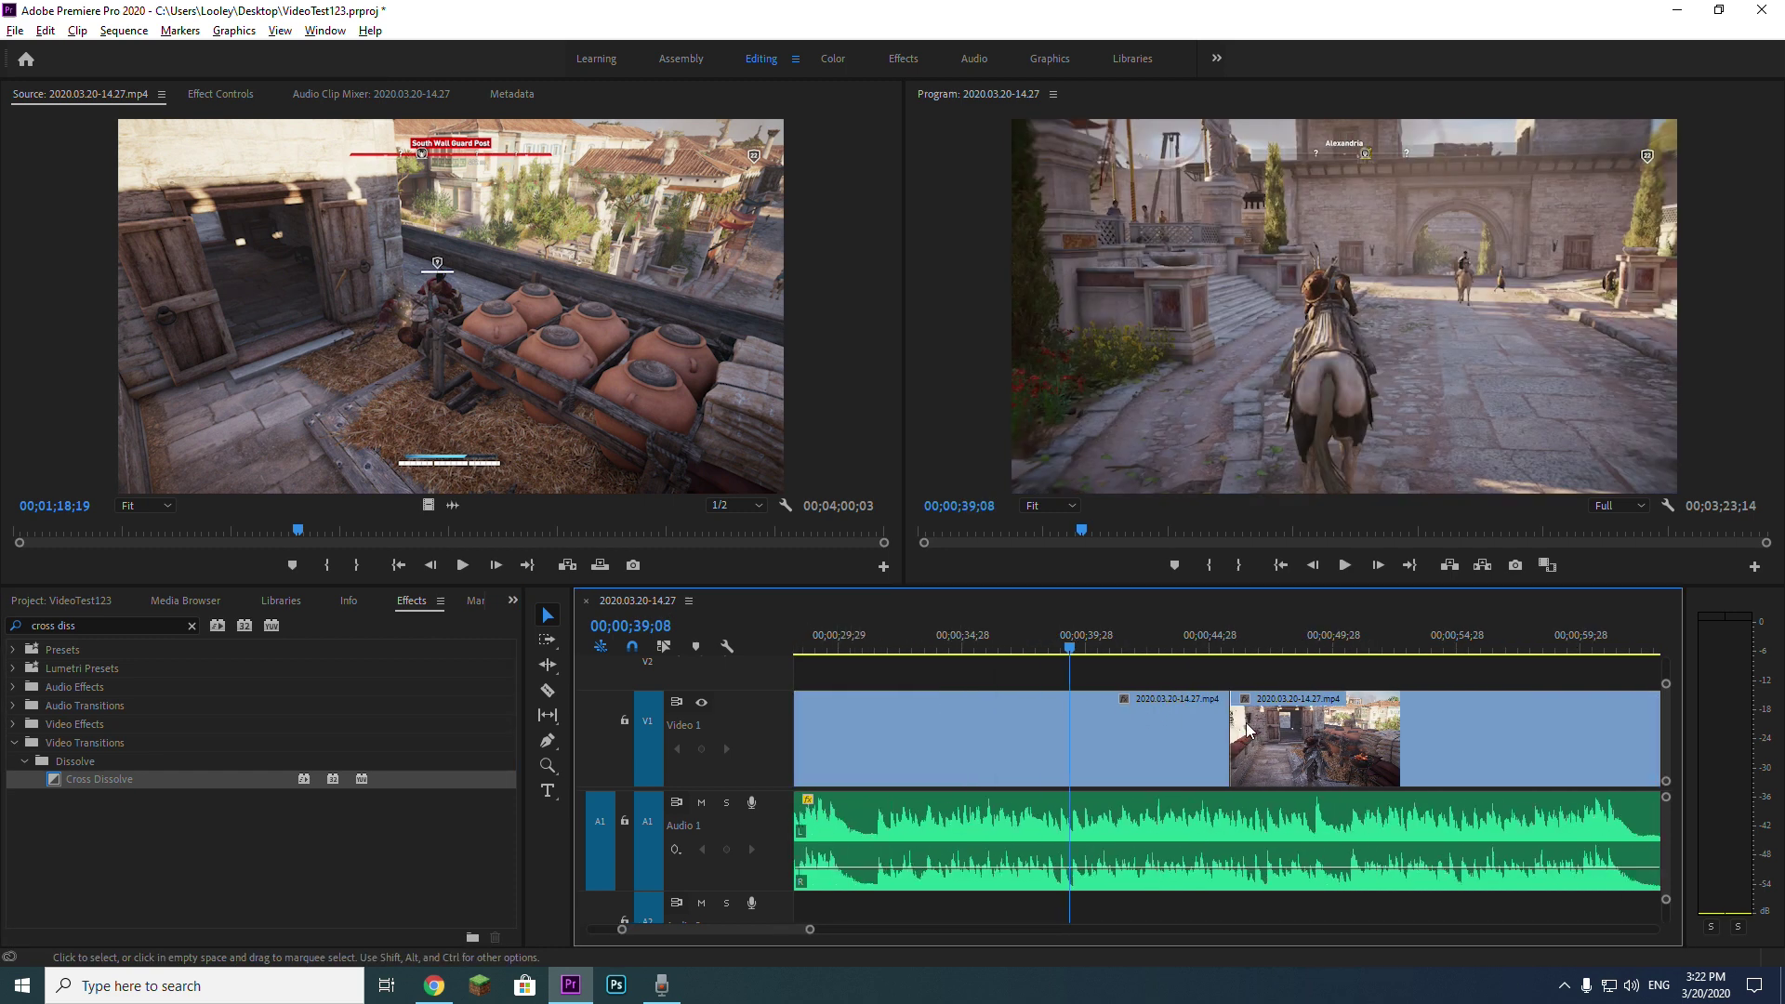
key(minus)
key(minus)
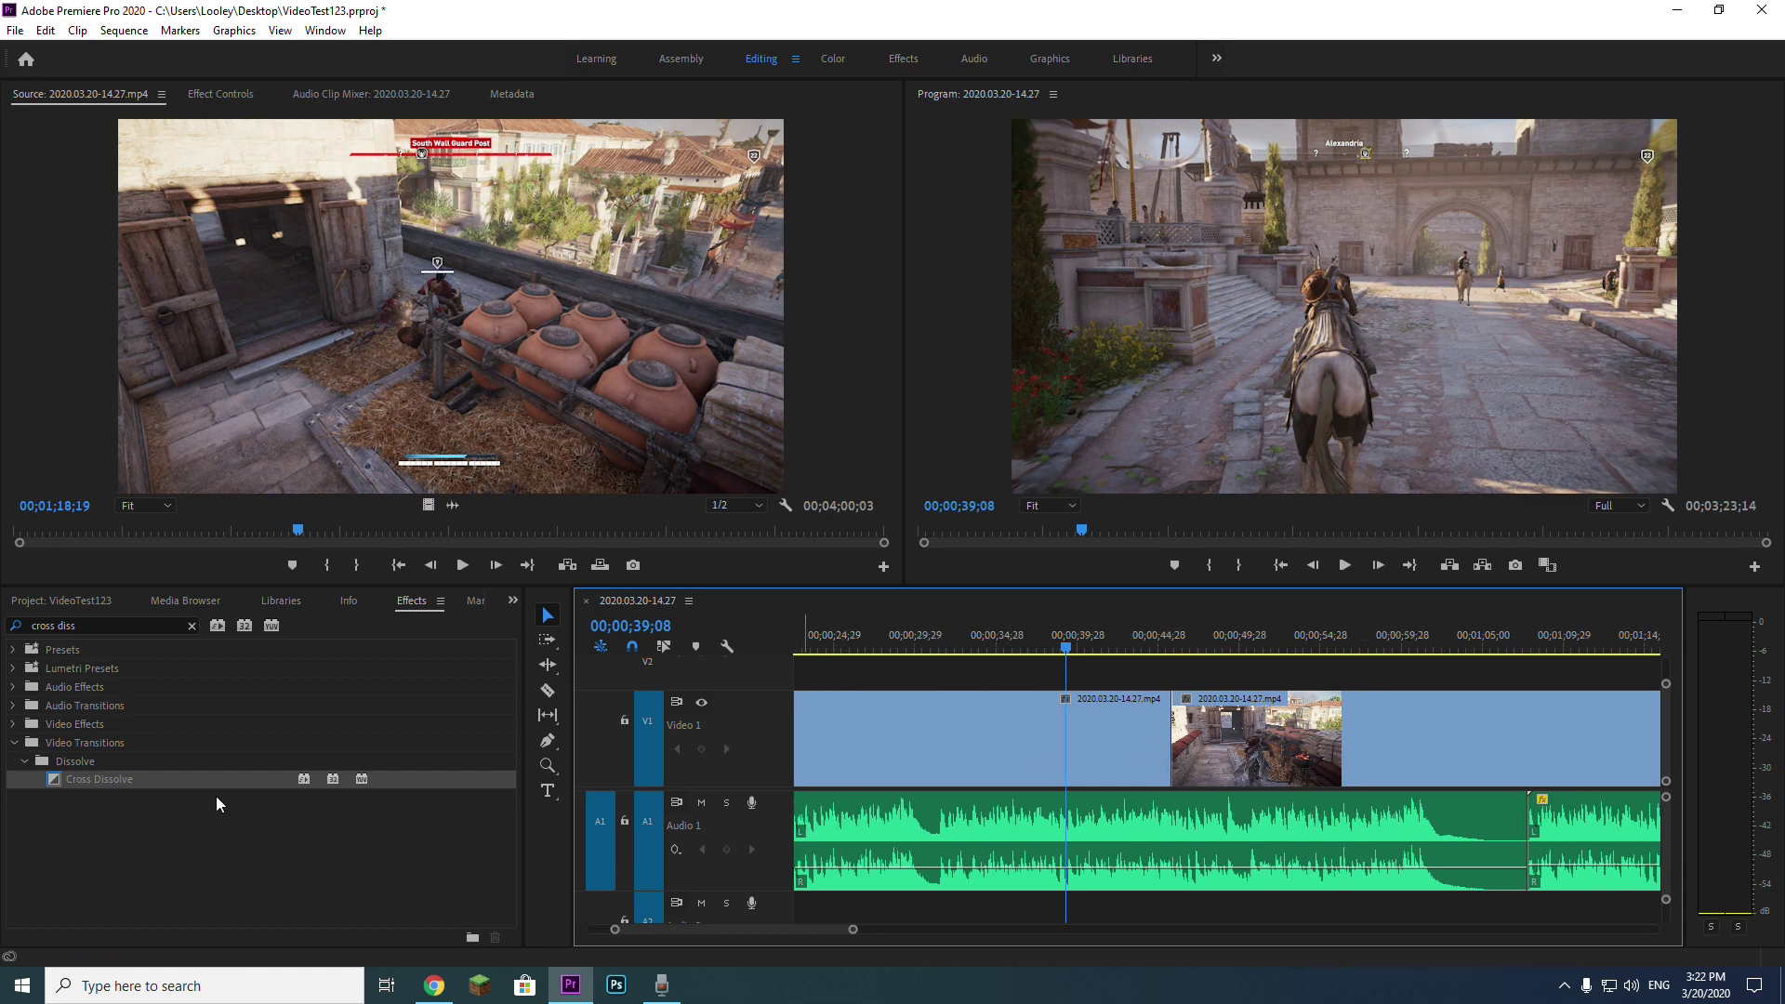
drag(136, 783, 1330, 725)
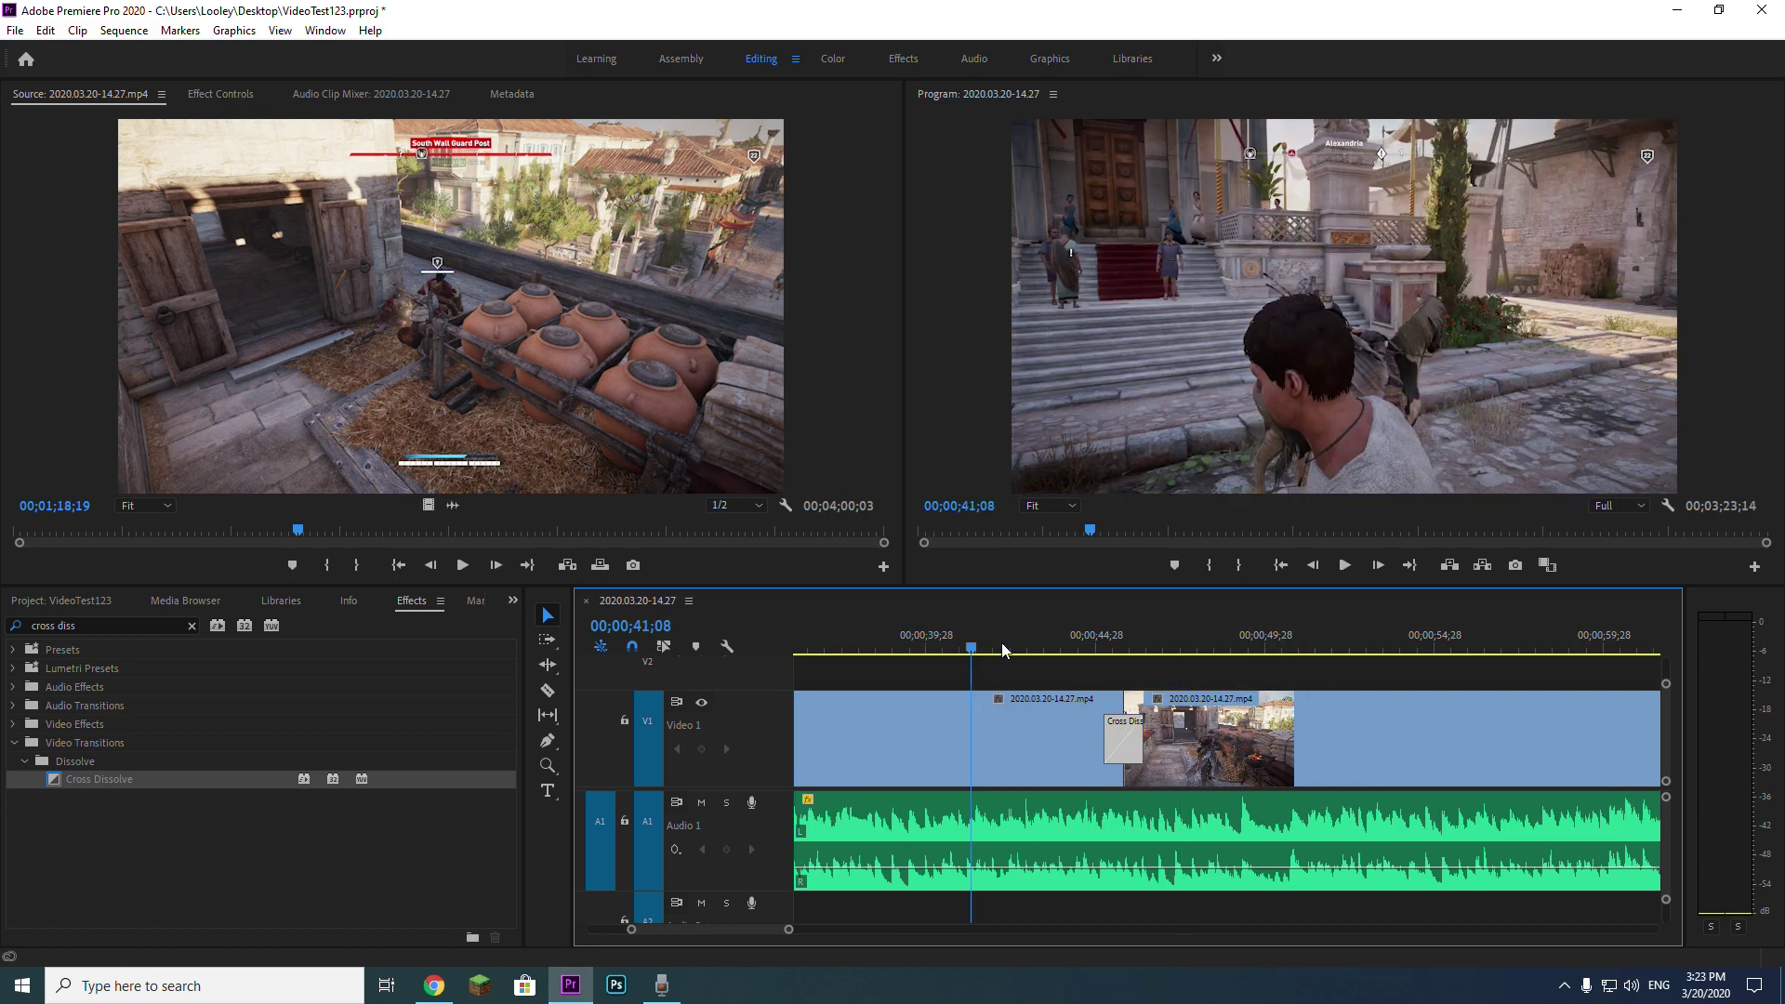
Step: Play the sequence through the Cross Dissolve between the first and second clips
key(space)
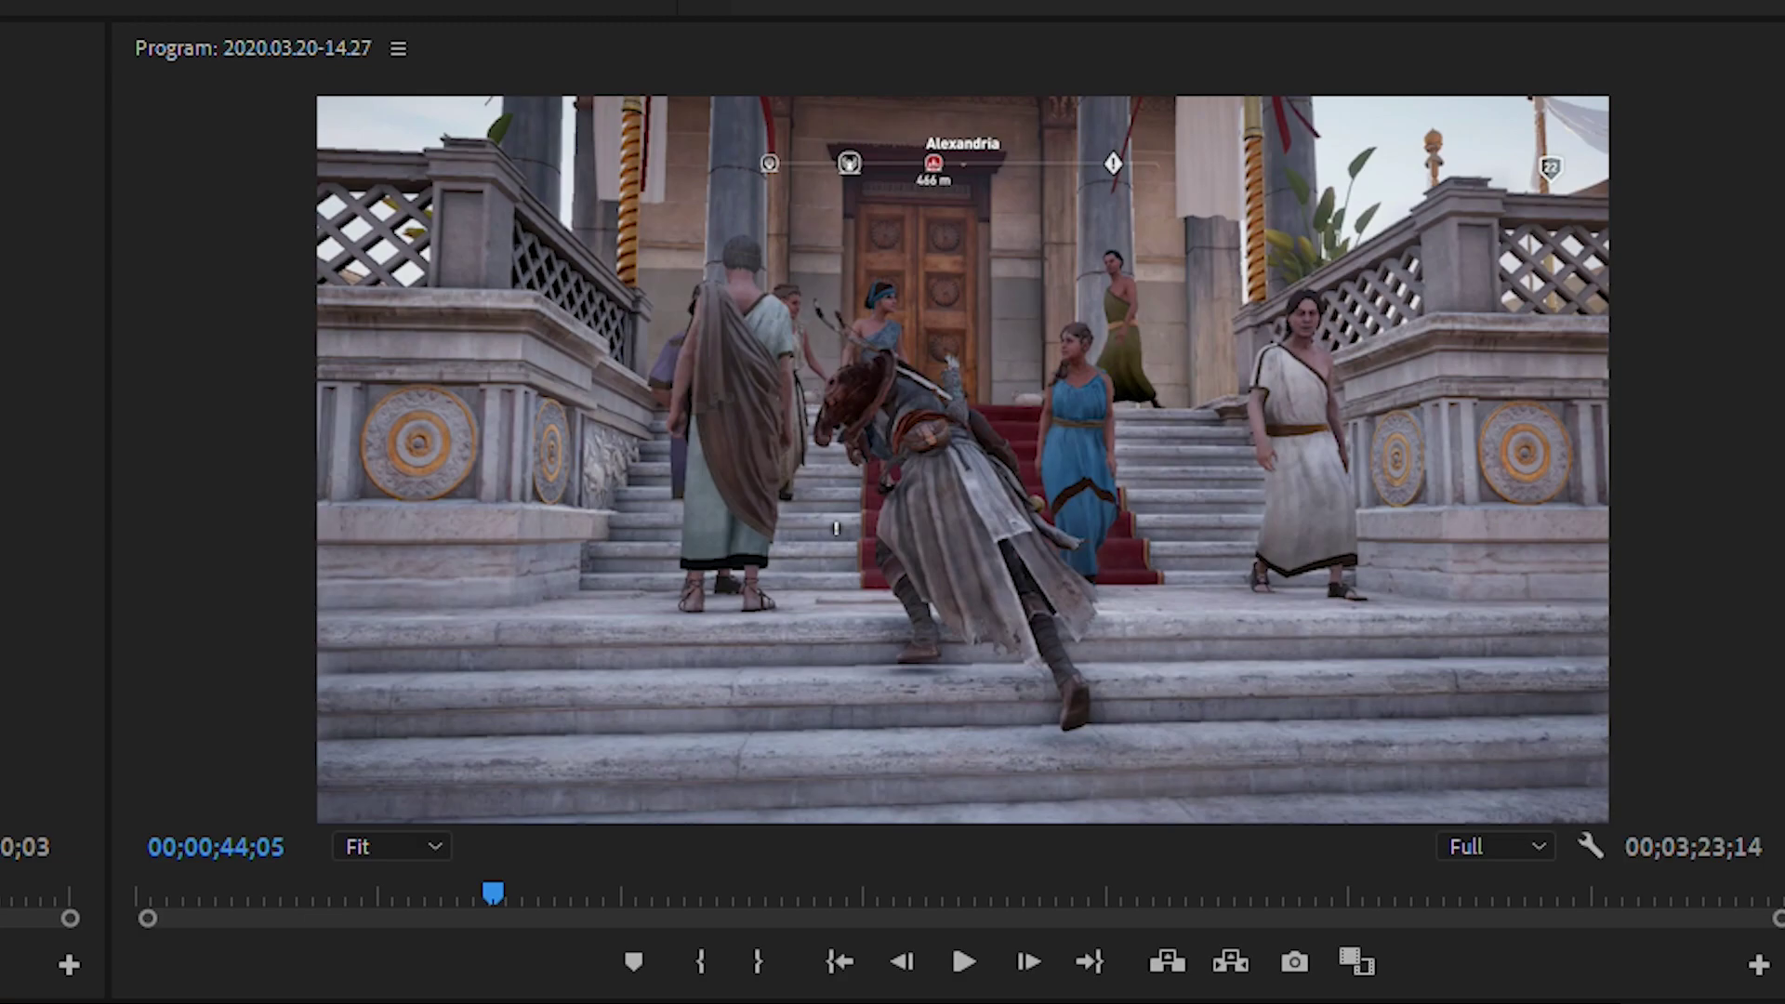
key(space)
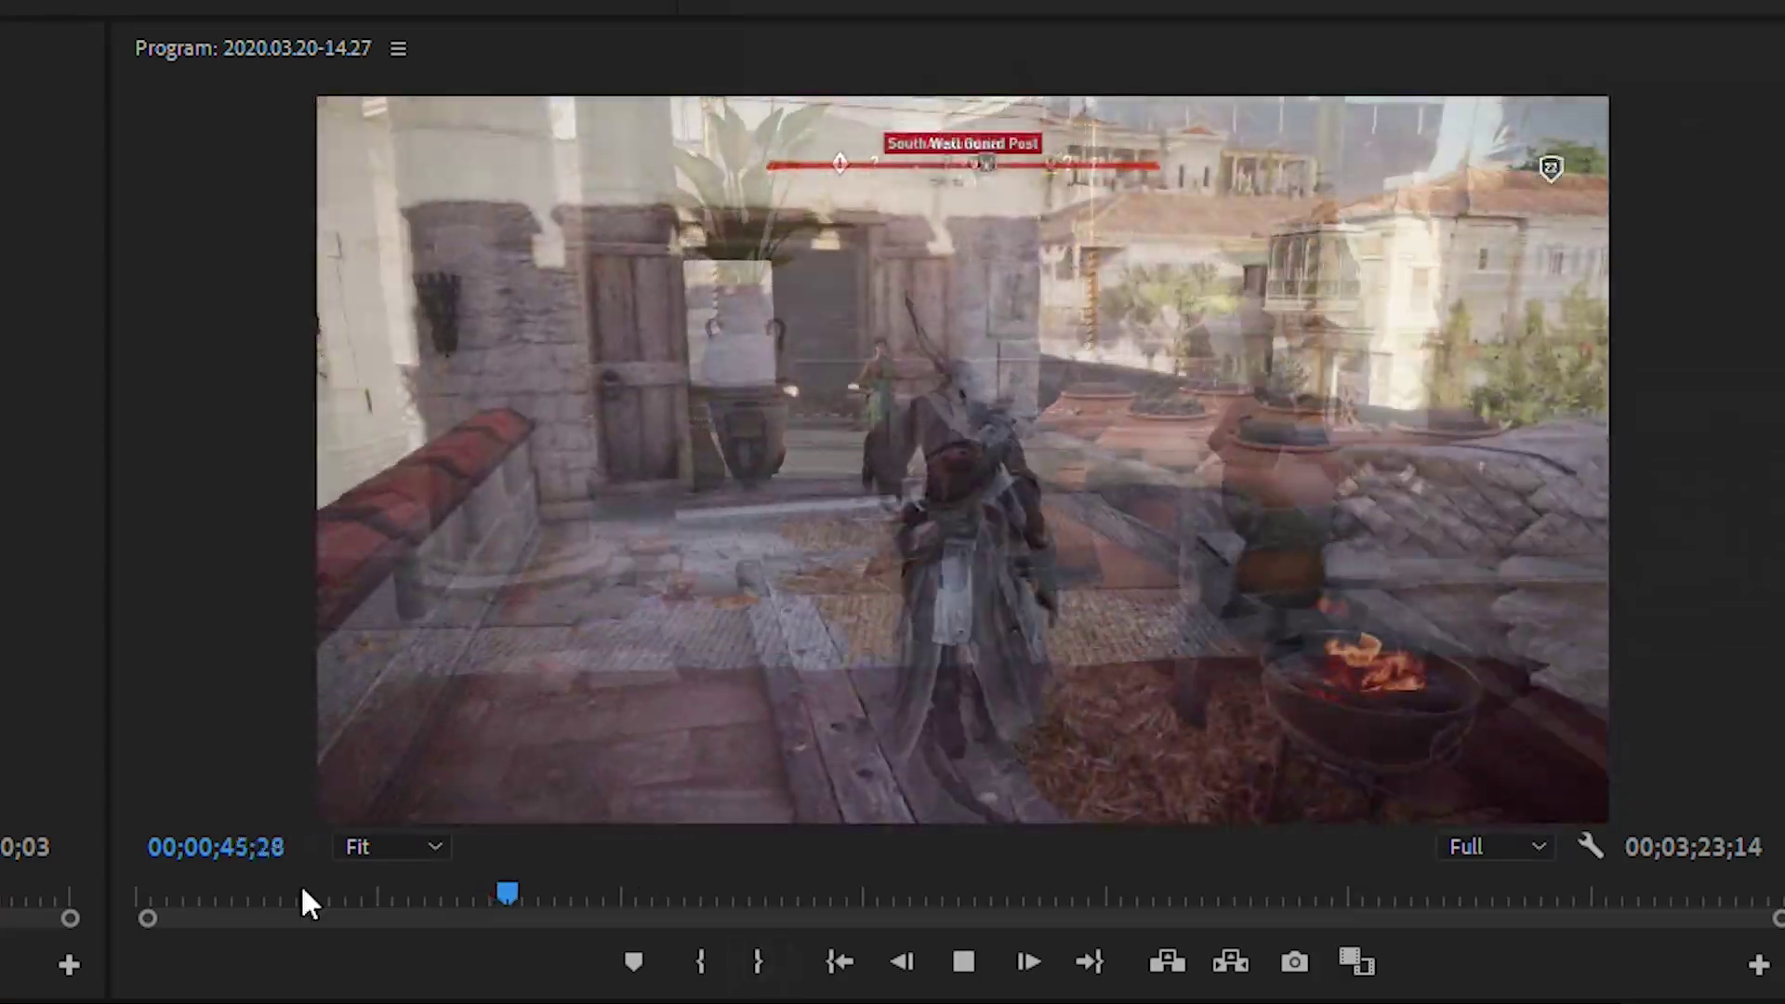
key(space)
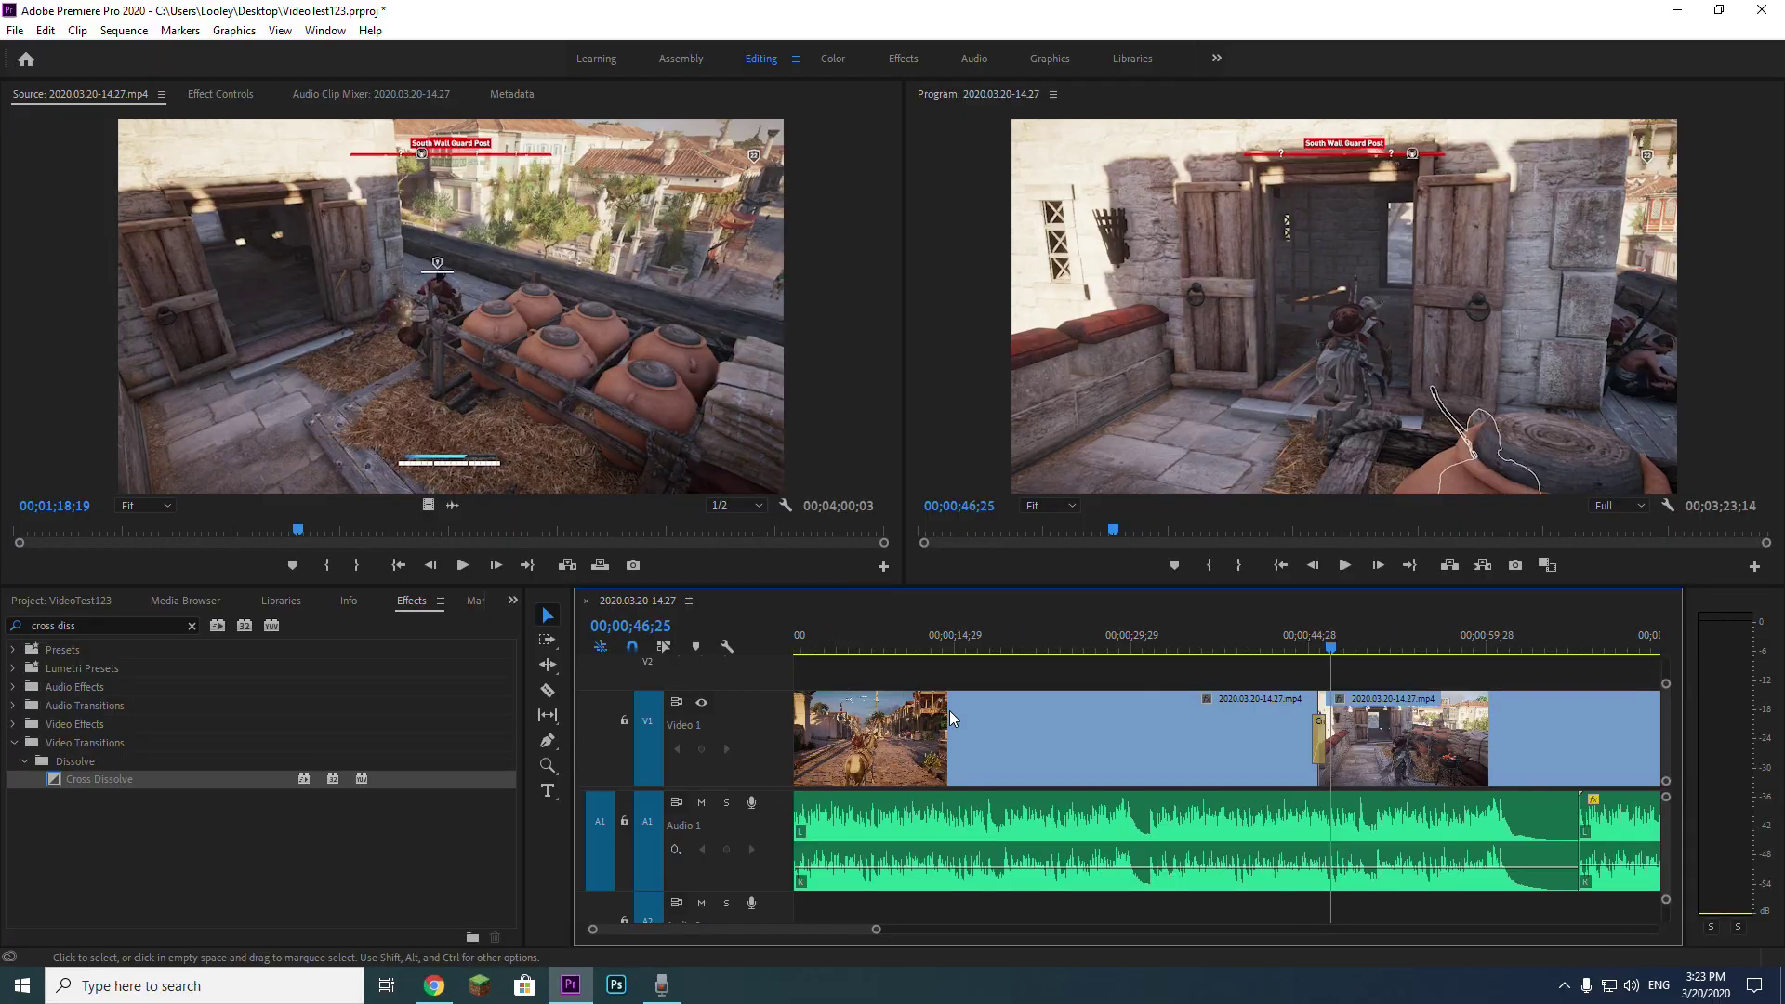
Step: Fade in the first clip with a Cross Dissolve lasting about 00;00;02;15 at its start and preview it from the beginning
scroll(950, 710, up, 2)
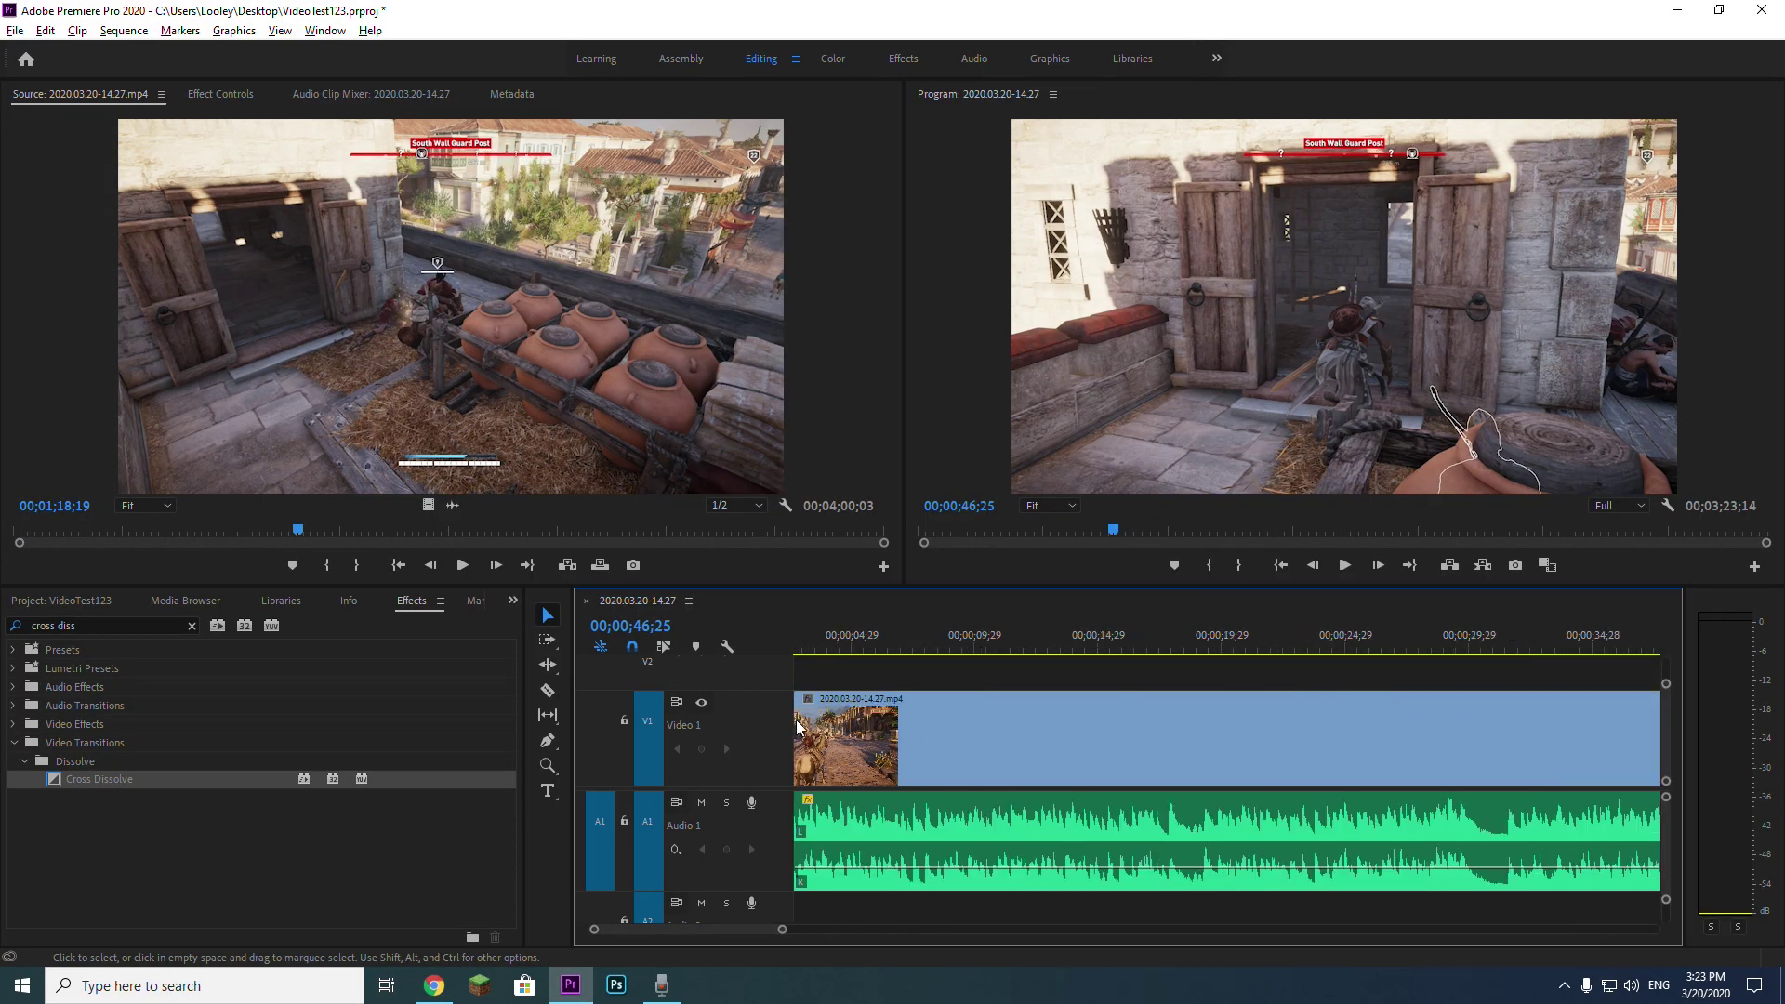
scroll(826, 733, up, 1)
drag(154, 780, 851, 742)
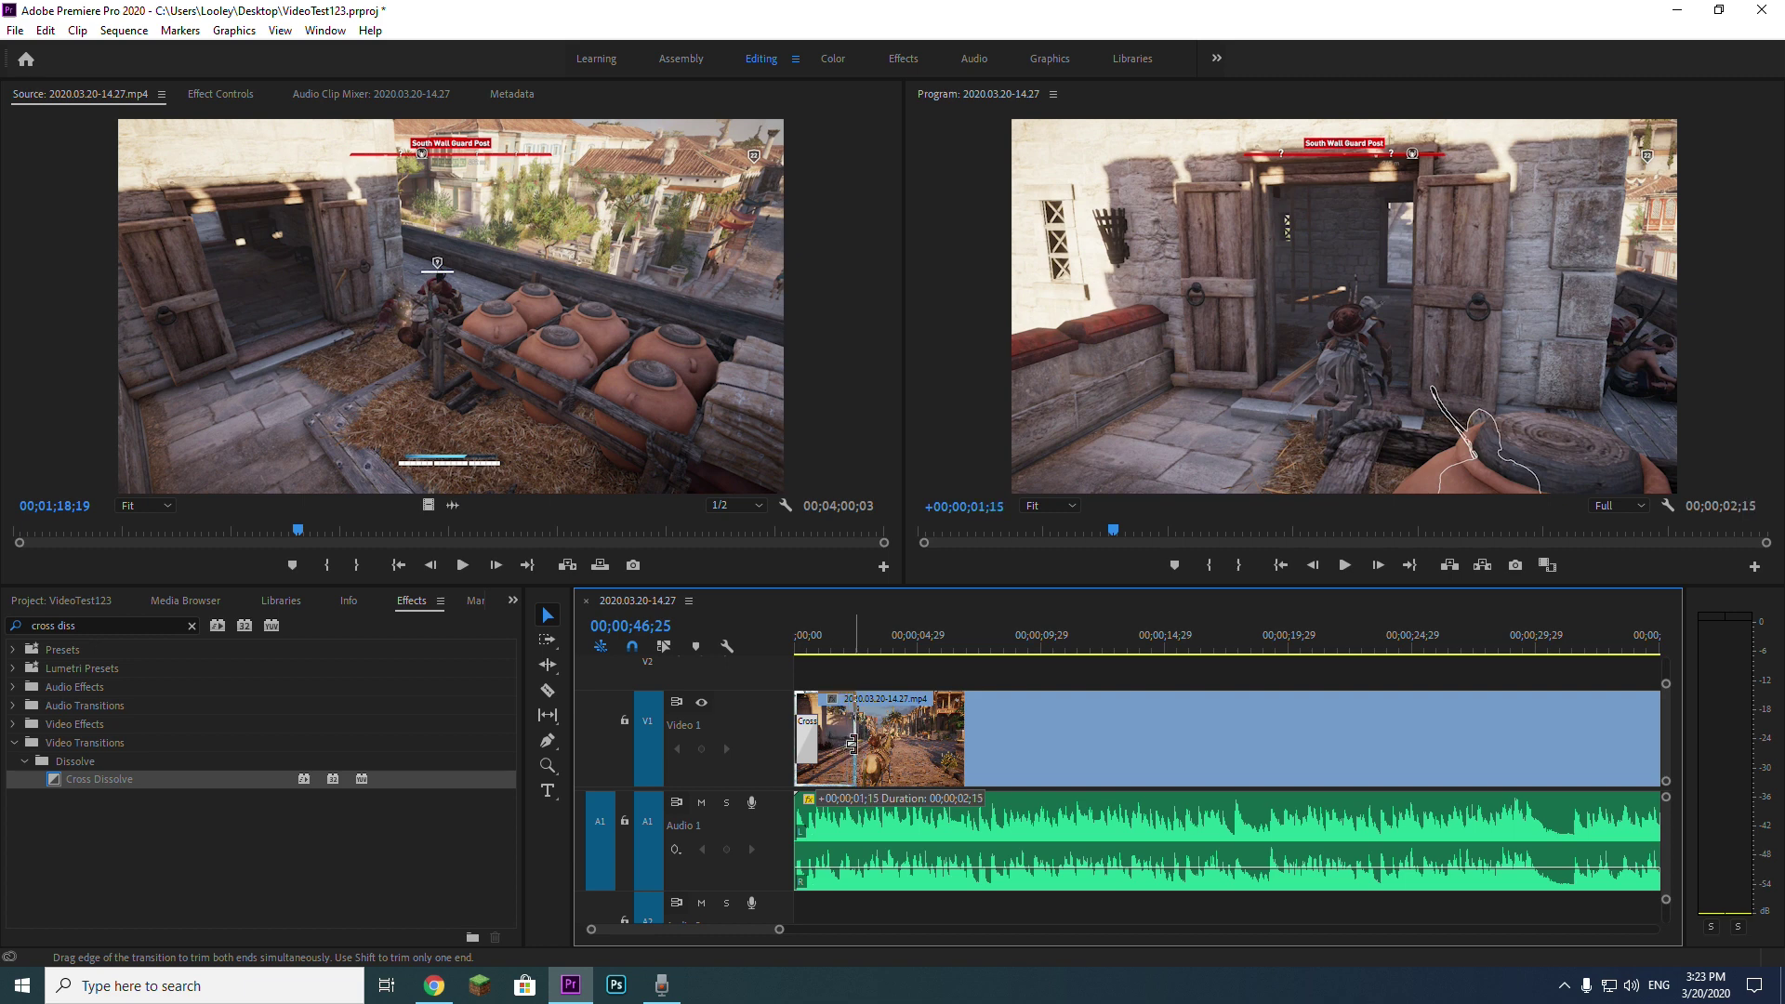
key(Home)
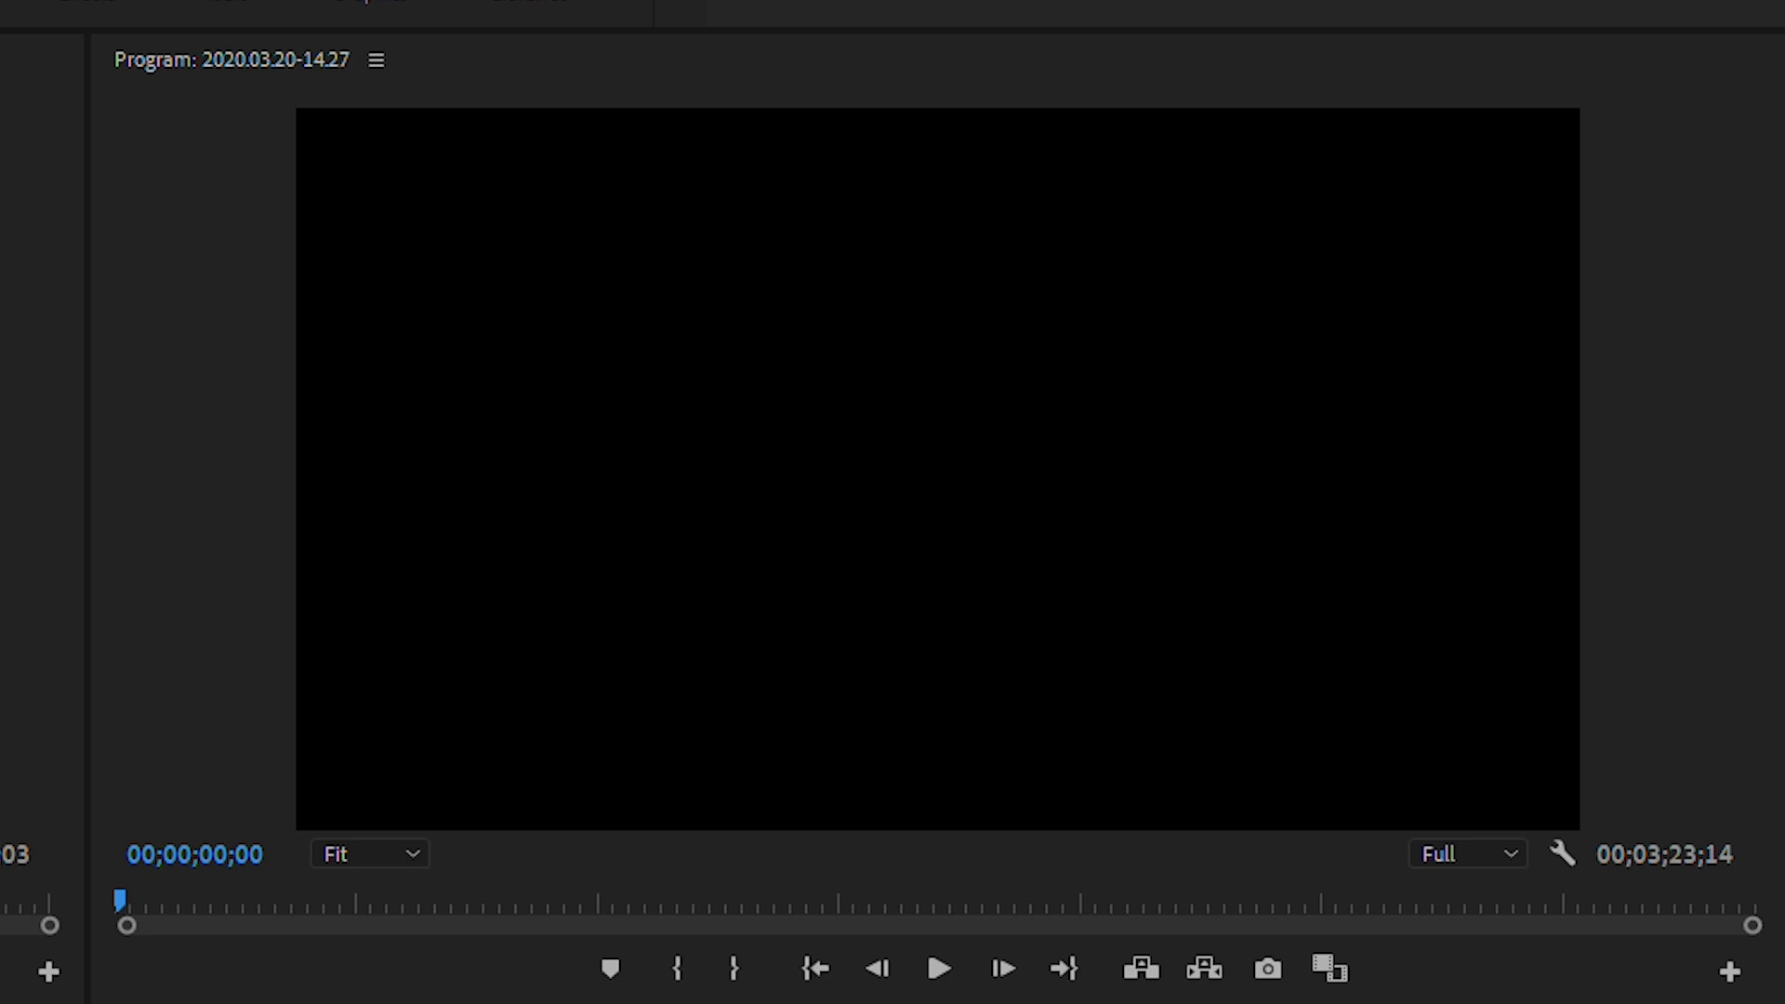
key(space)
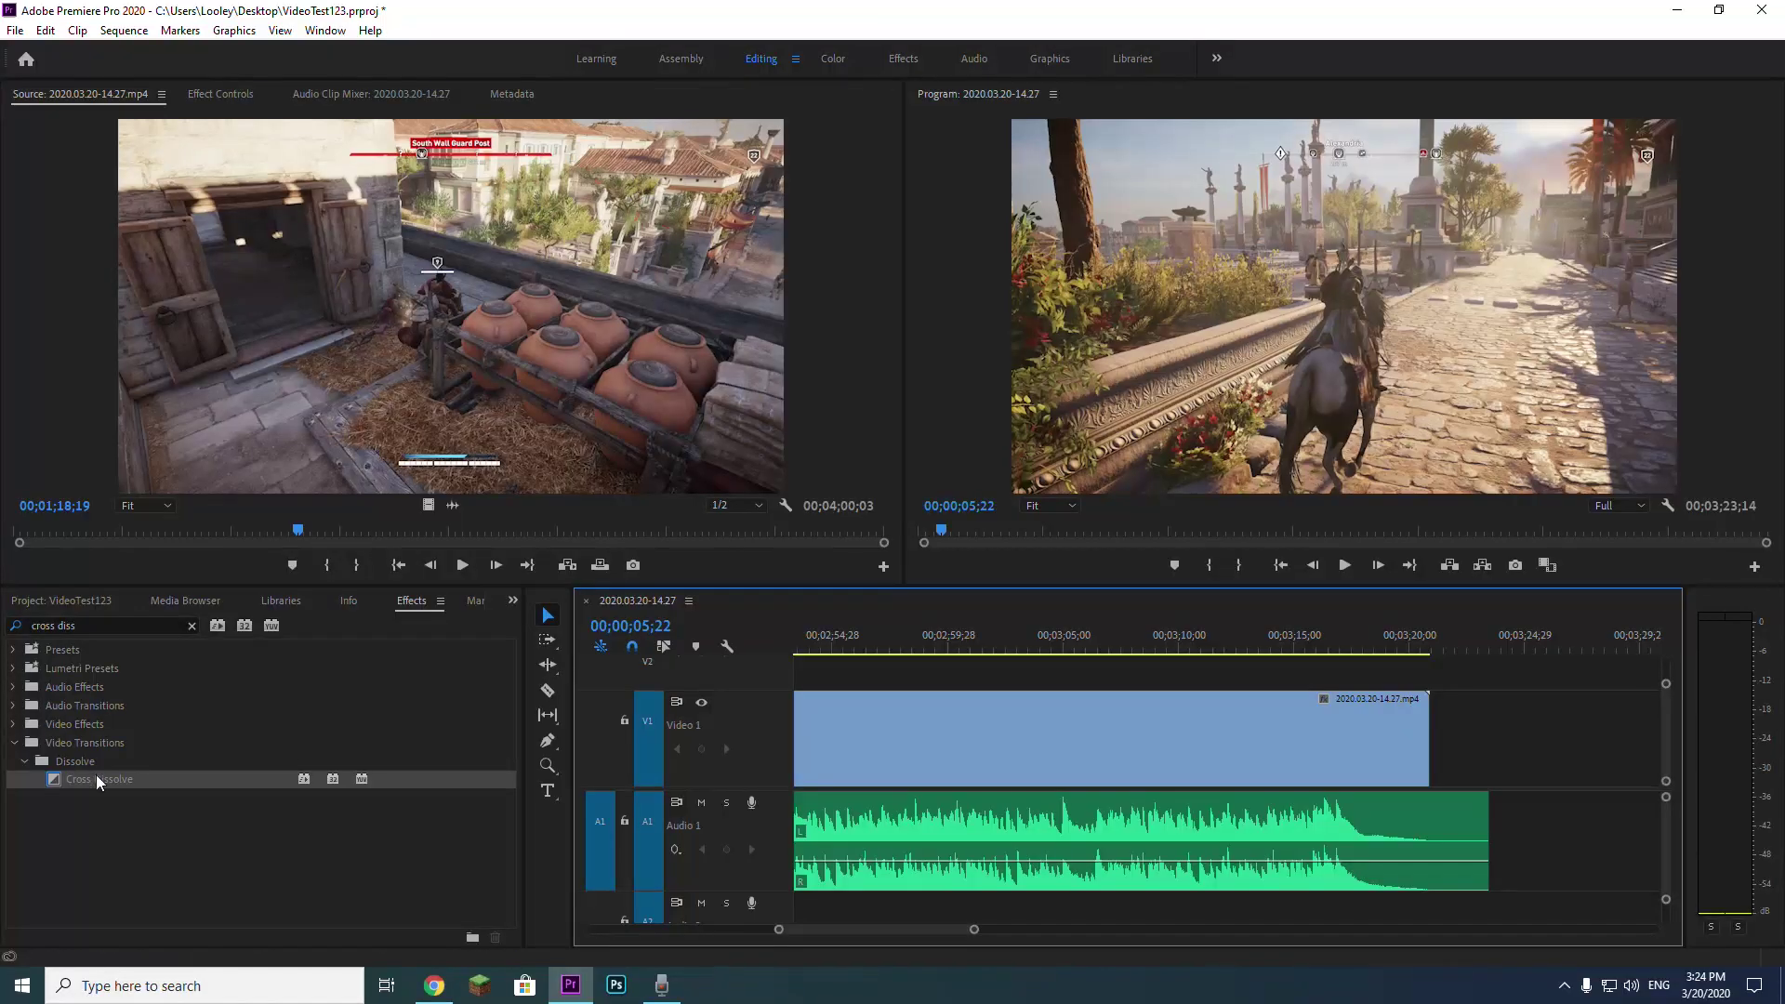
Step: Apply Cross Dissolve to the end of the last video clip and preview the fade-out
drag(96, 778, 804, 738)
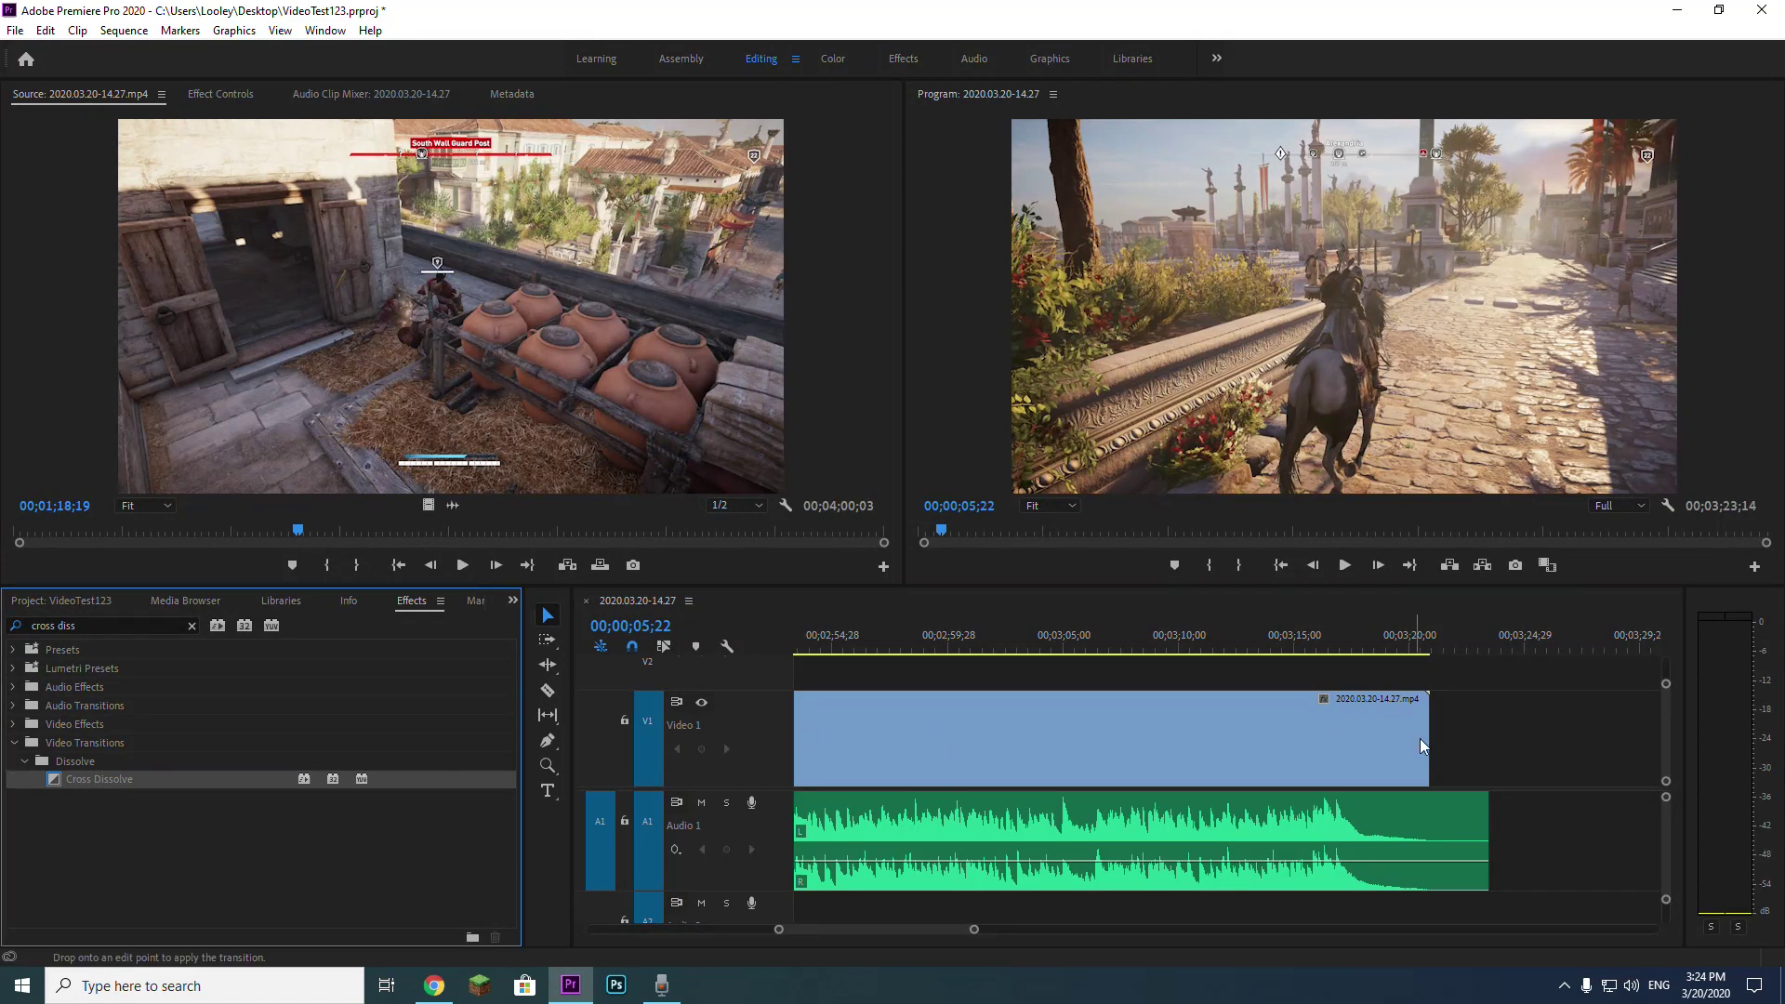
drag(1415, 739, 1415, 739)
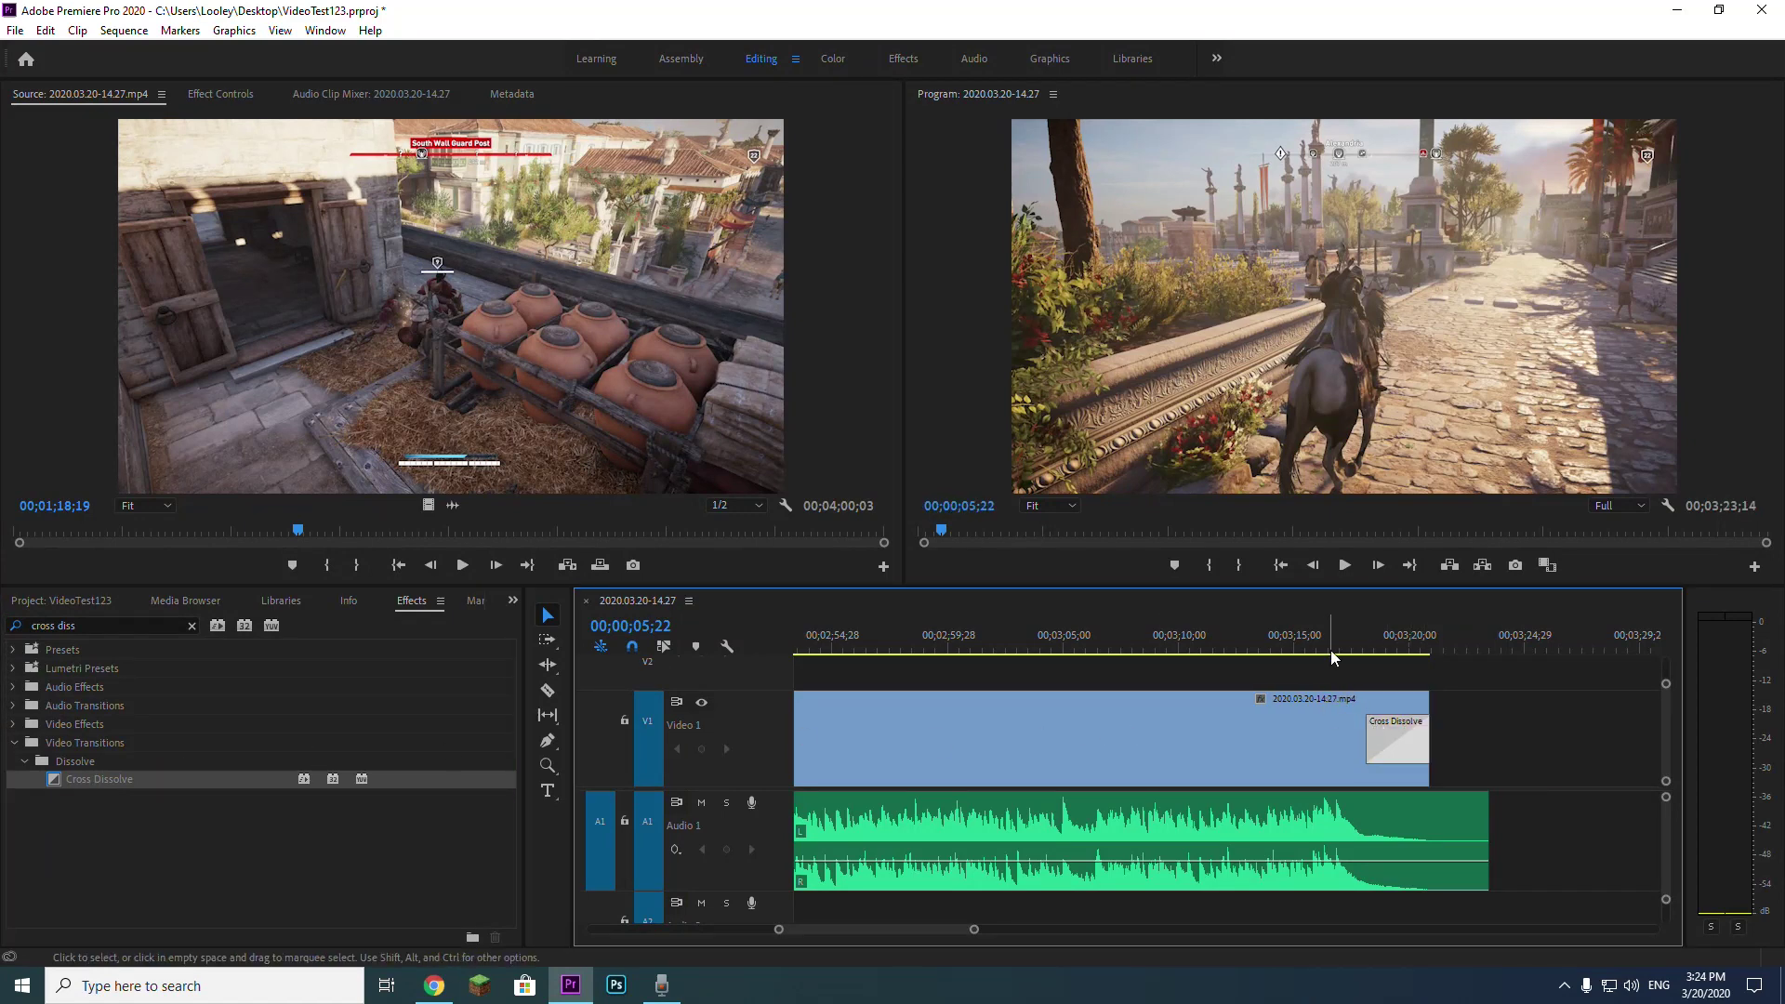
click(1370, 651)
key(j)
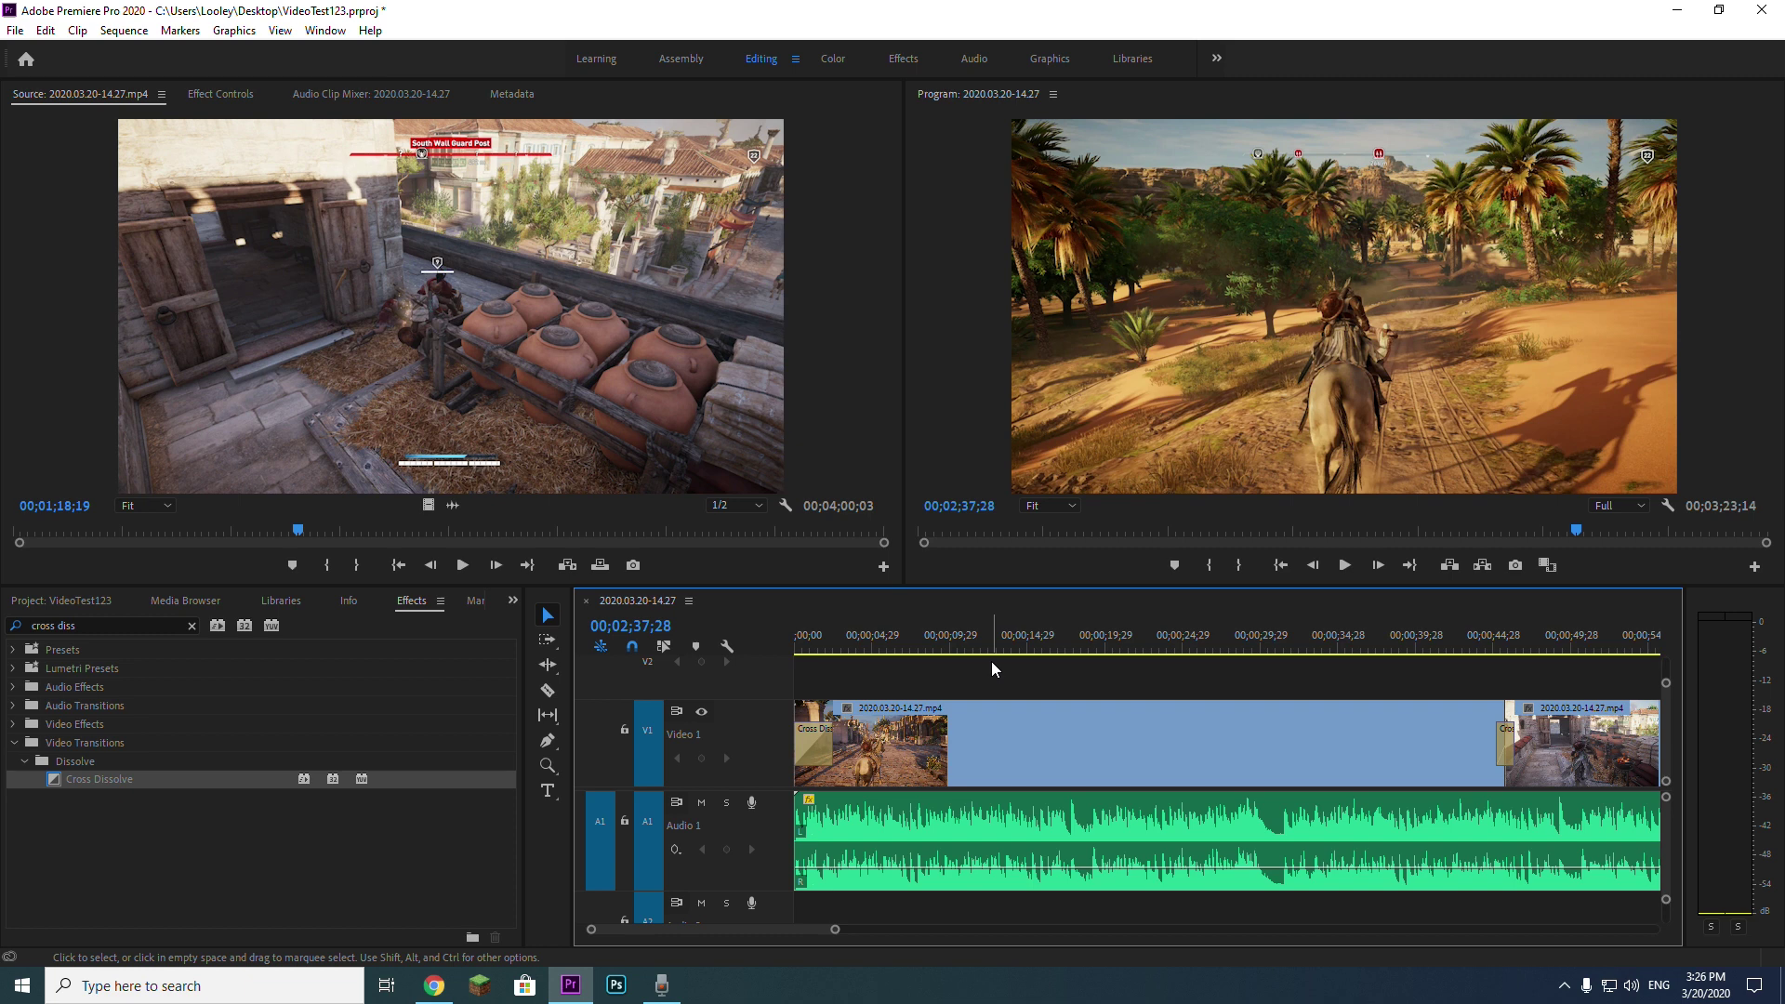
Step: Clear the effects search and return to the project's media with nothing selected
click(192, 625)
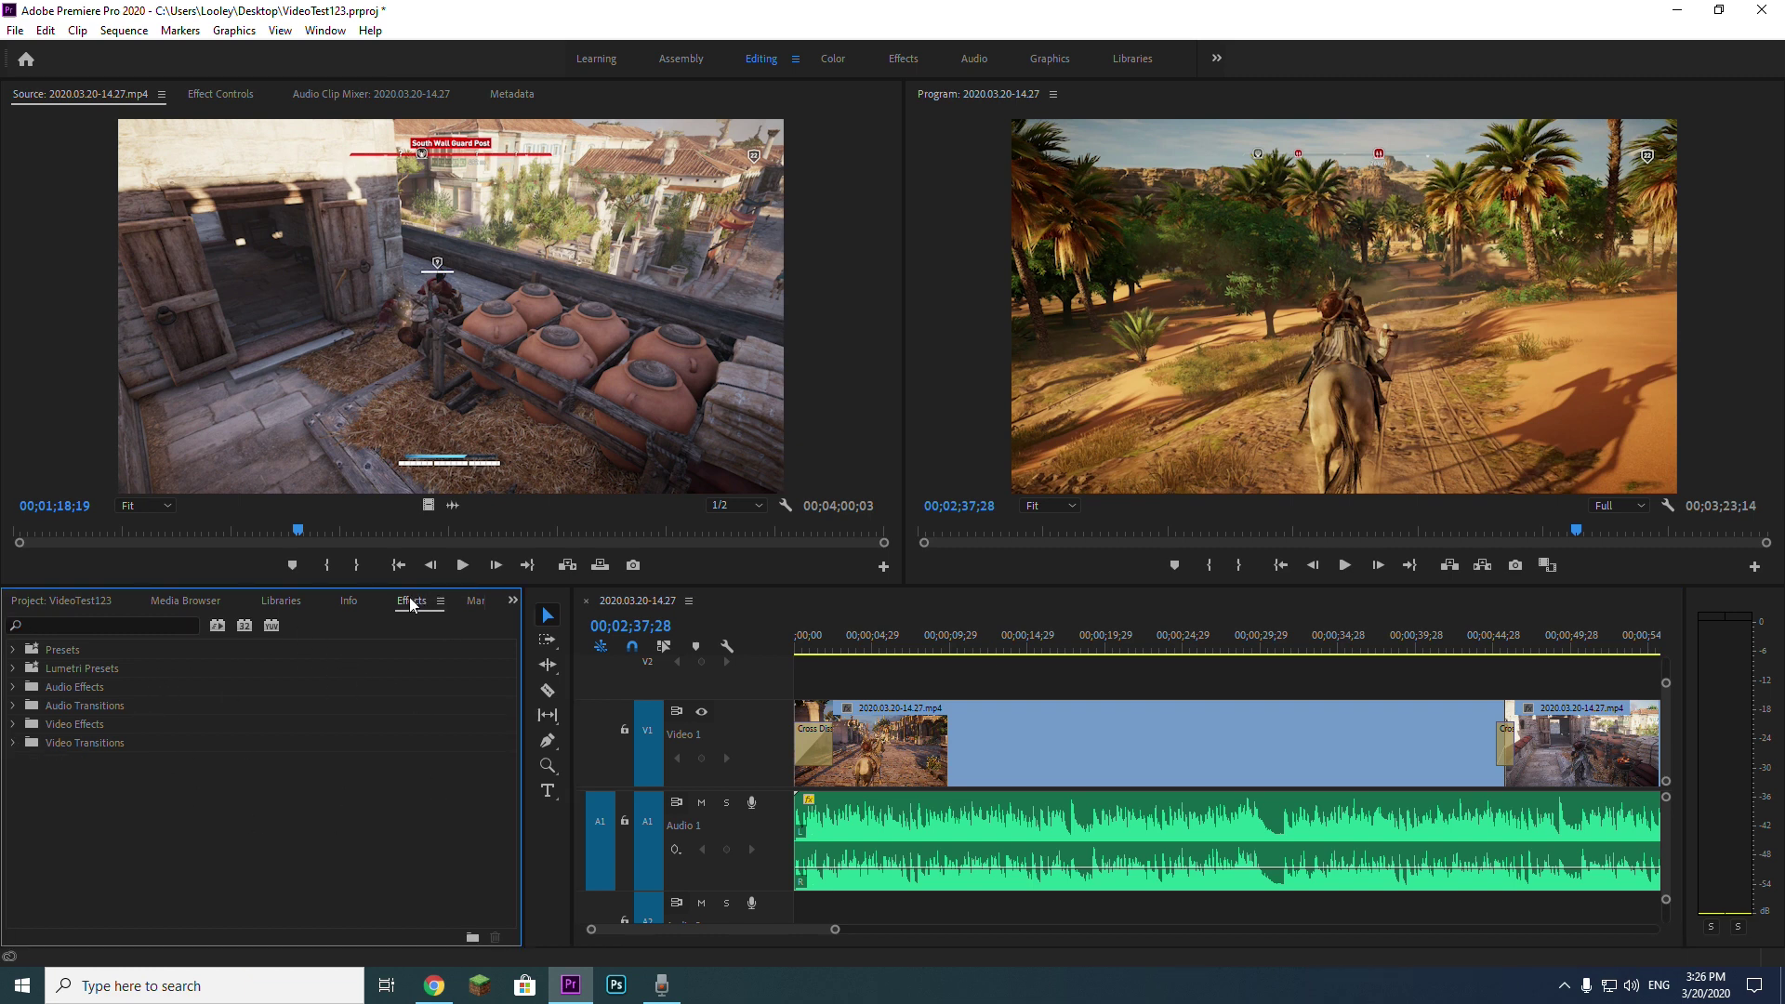
click(58, 601)
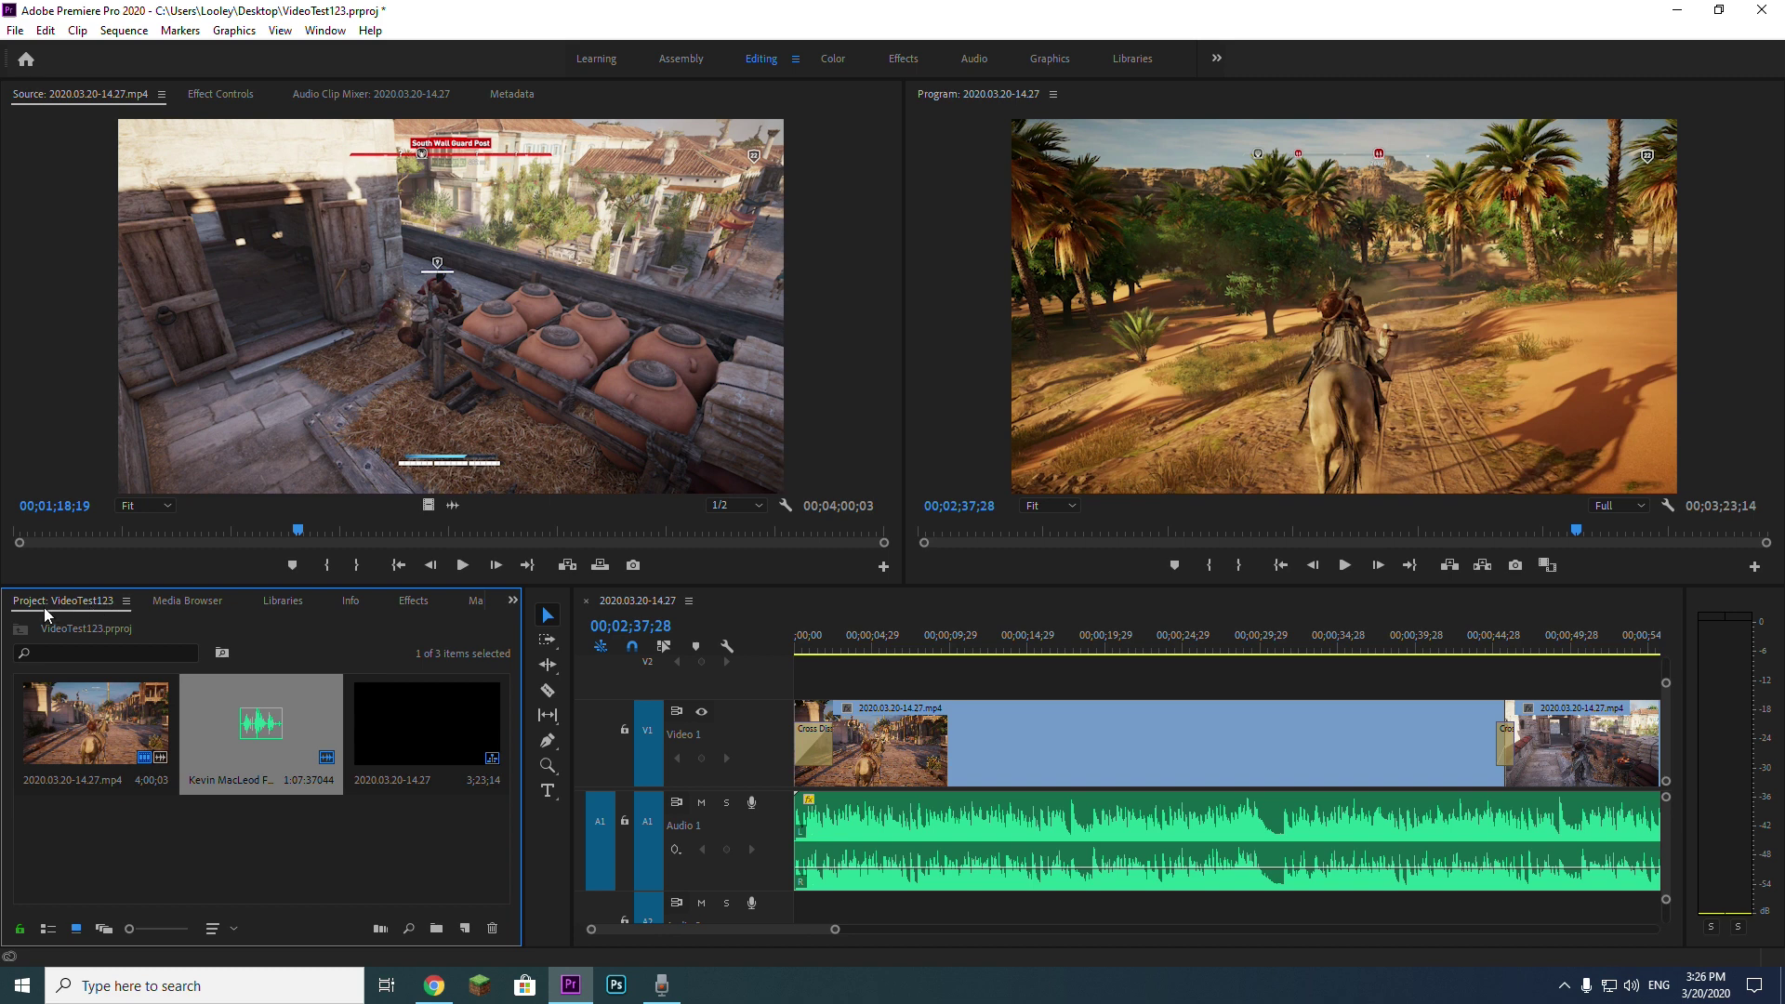
click(307, 692)
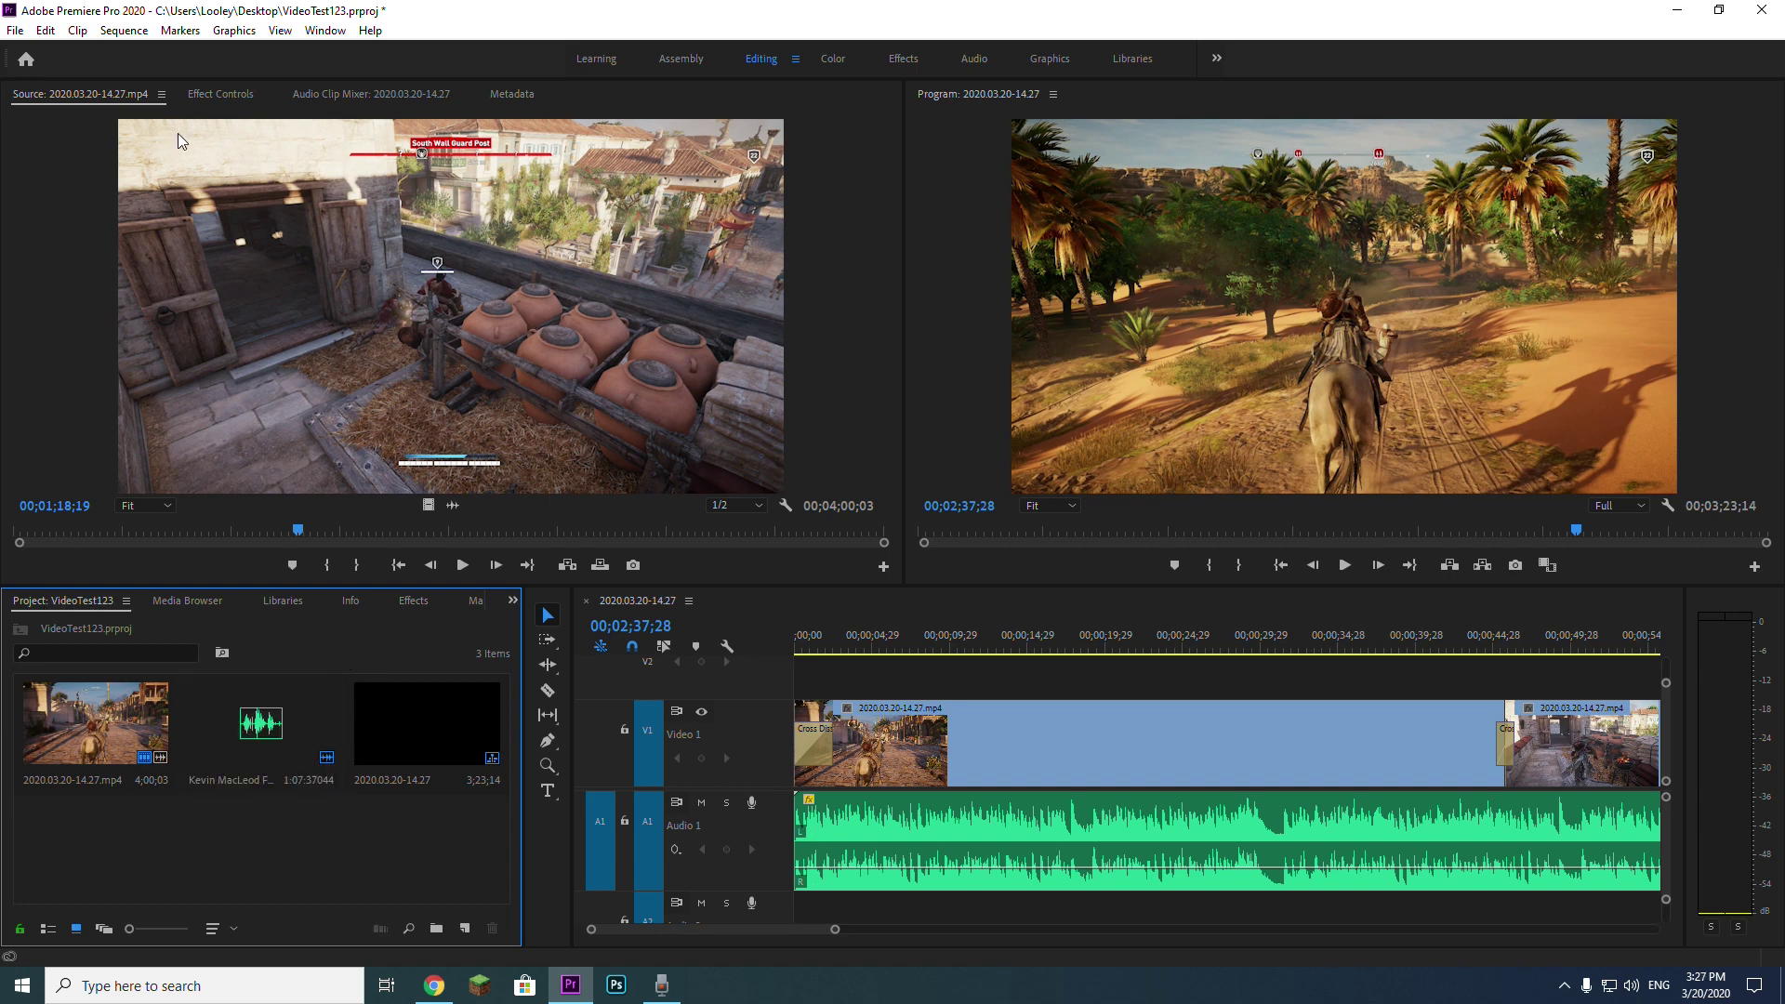
Step: Create a new legacy title named Text1, keeping the default video settings
click(15, 29)
mouse_move(37, 52)
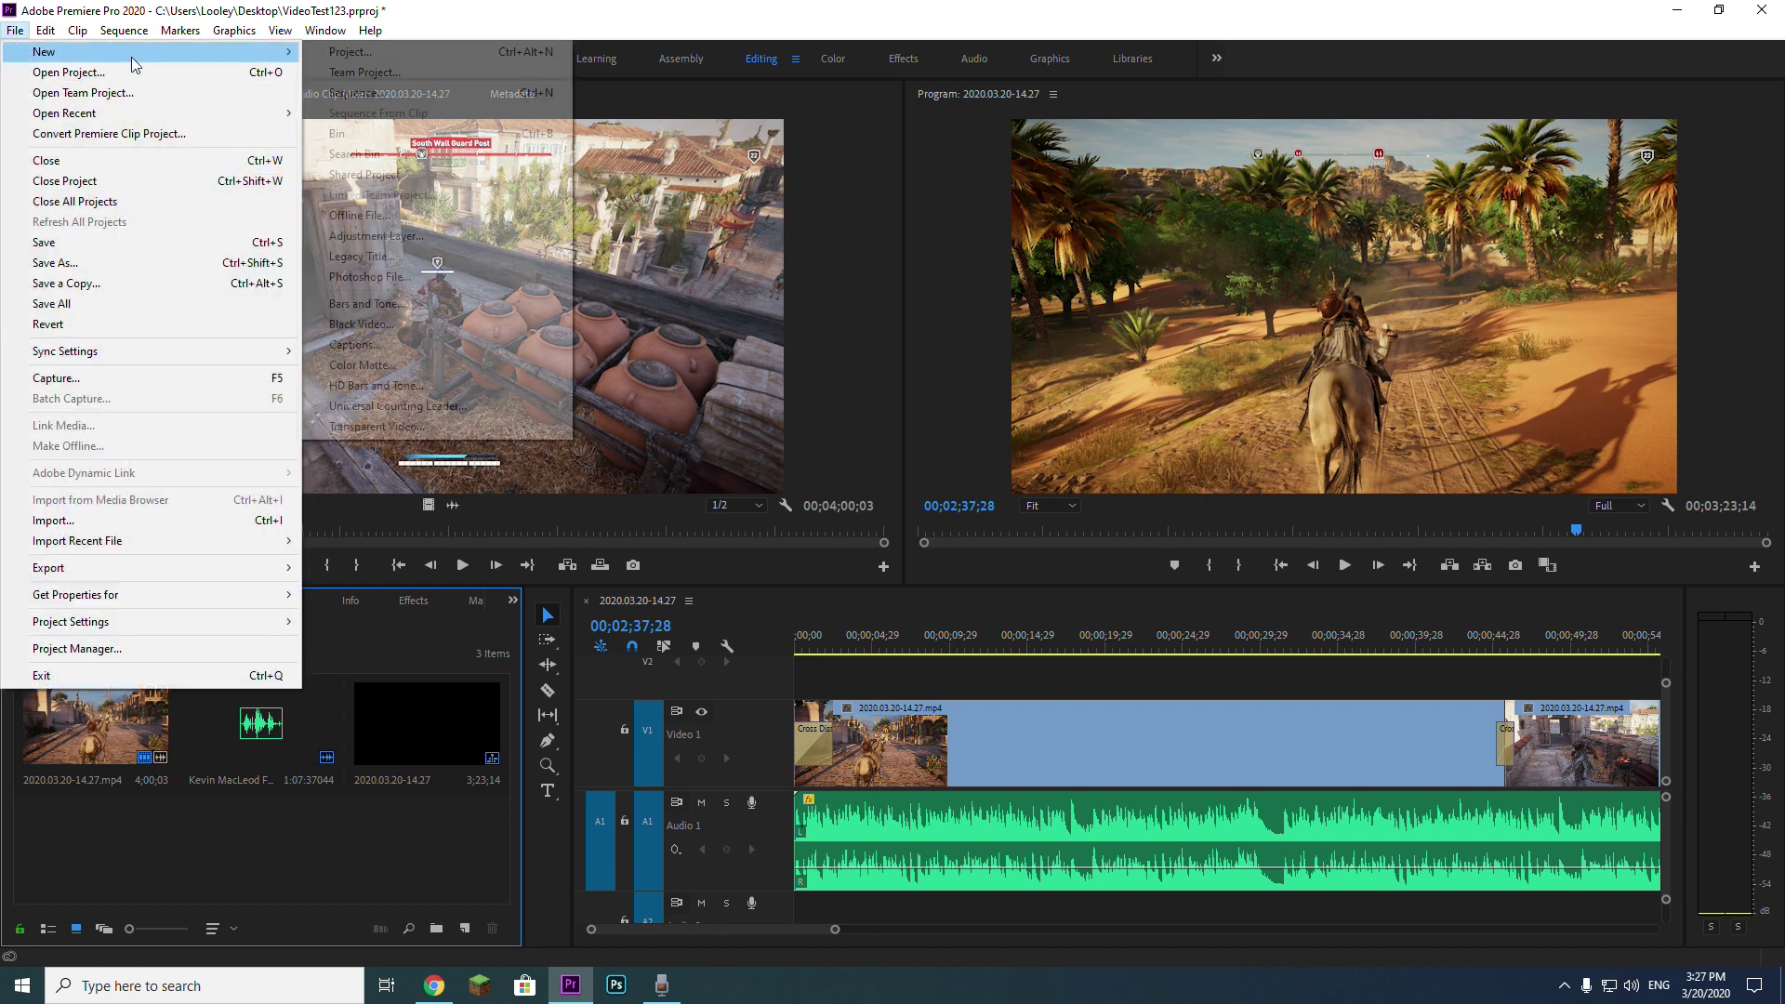
click(362, 258)
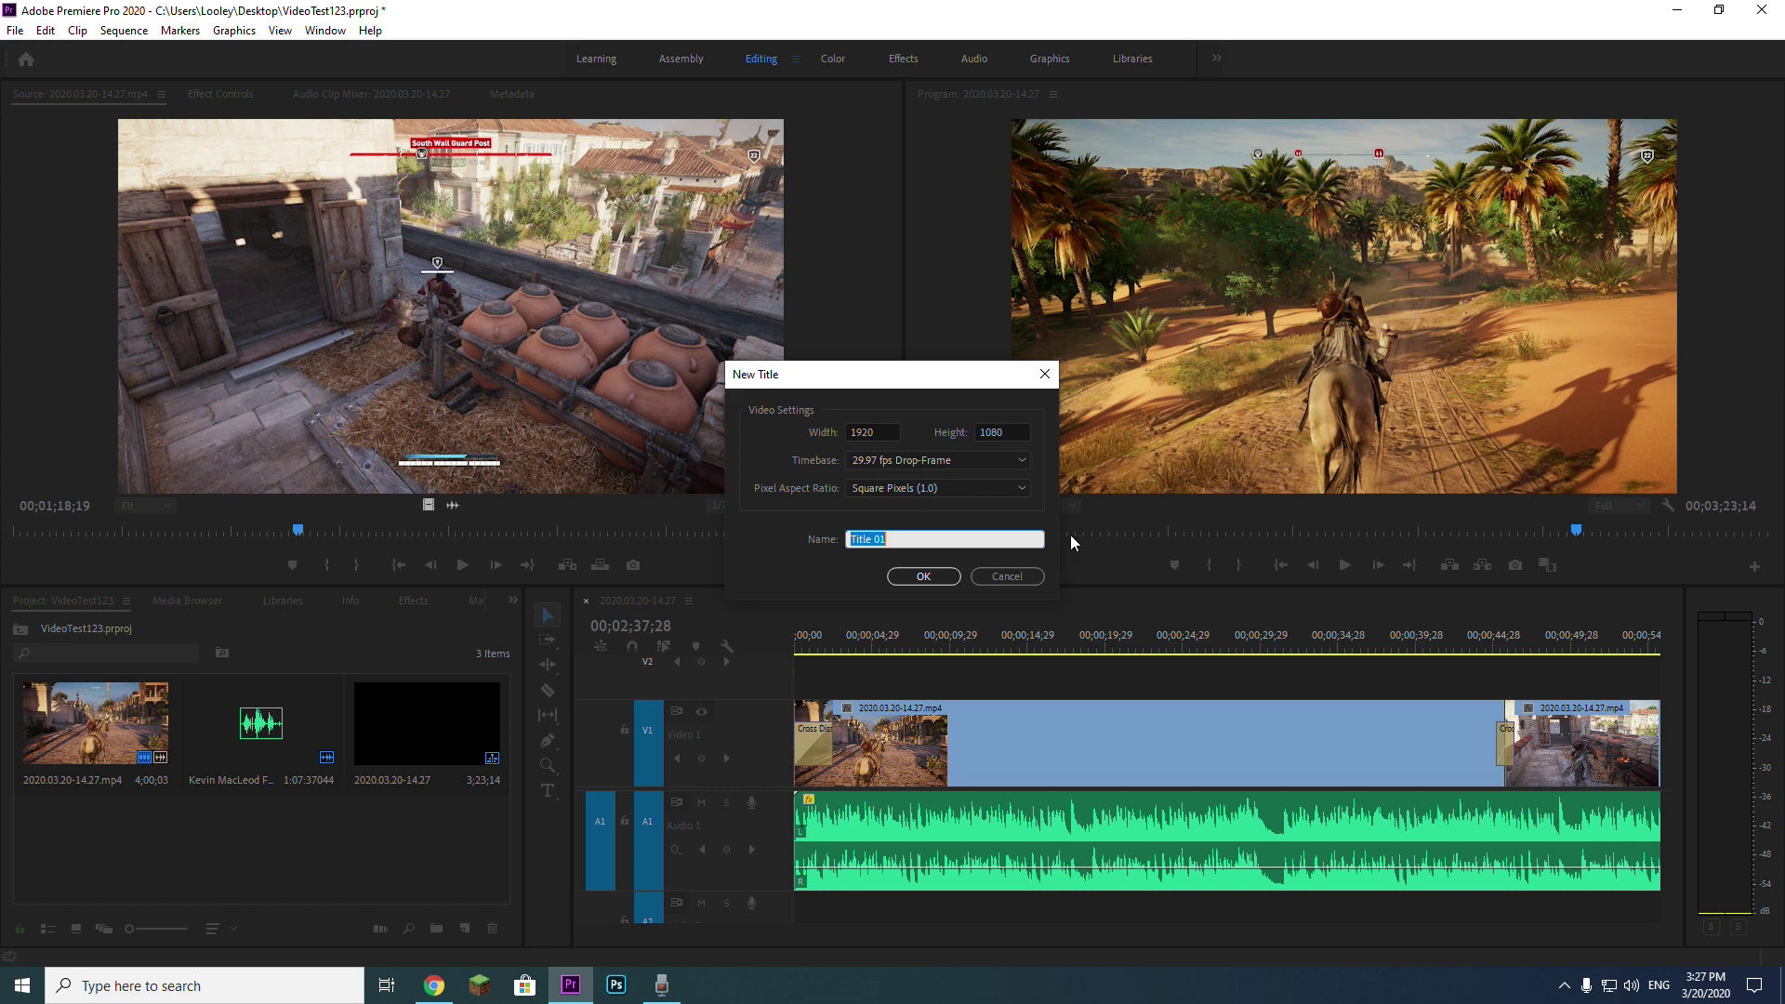
text(Text1)
key(Return)
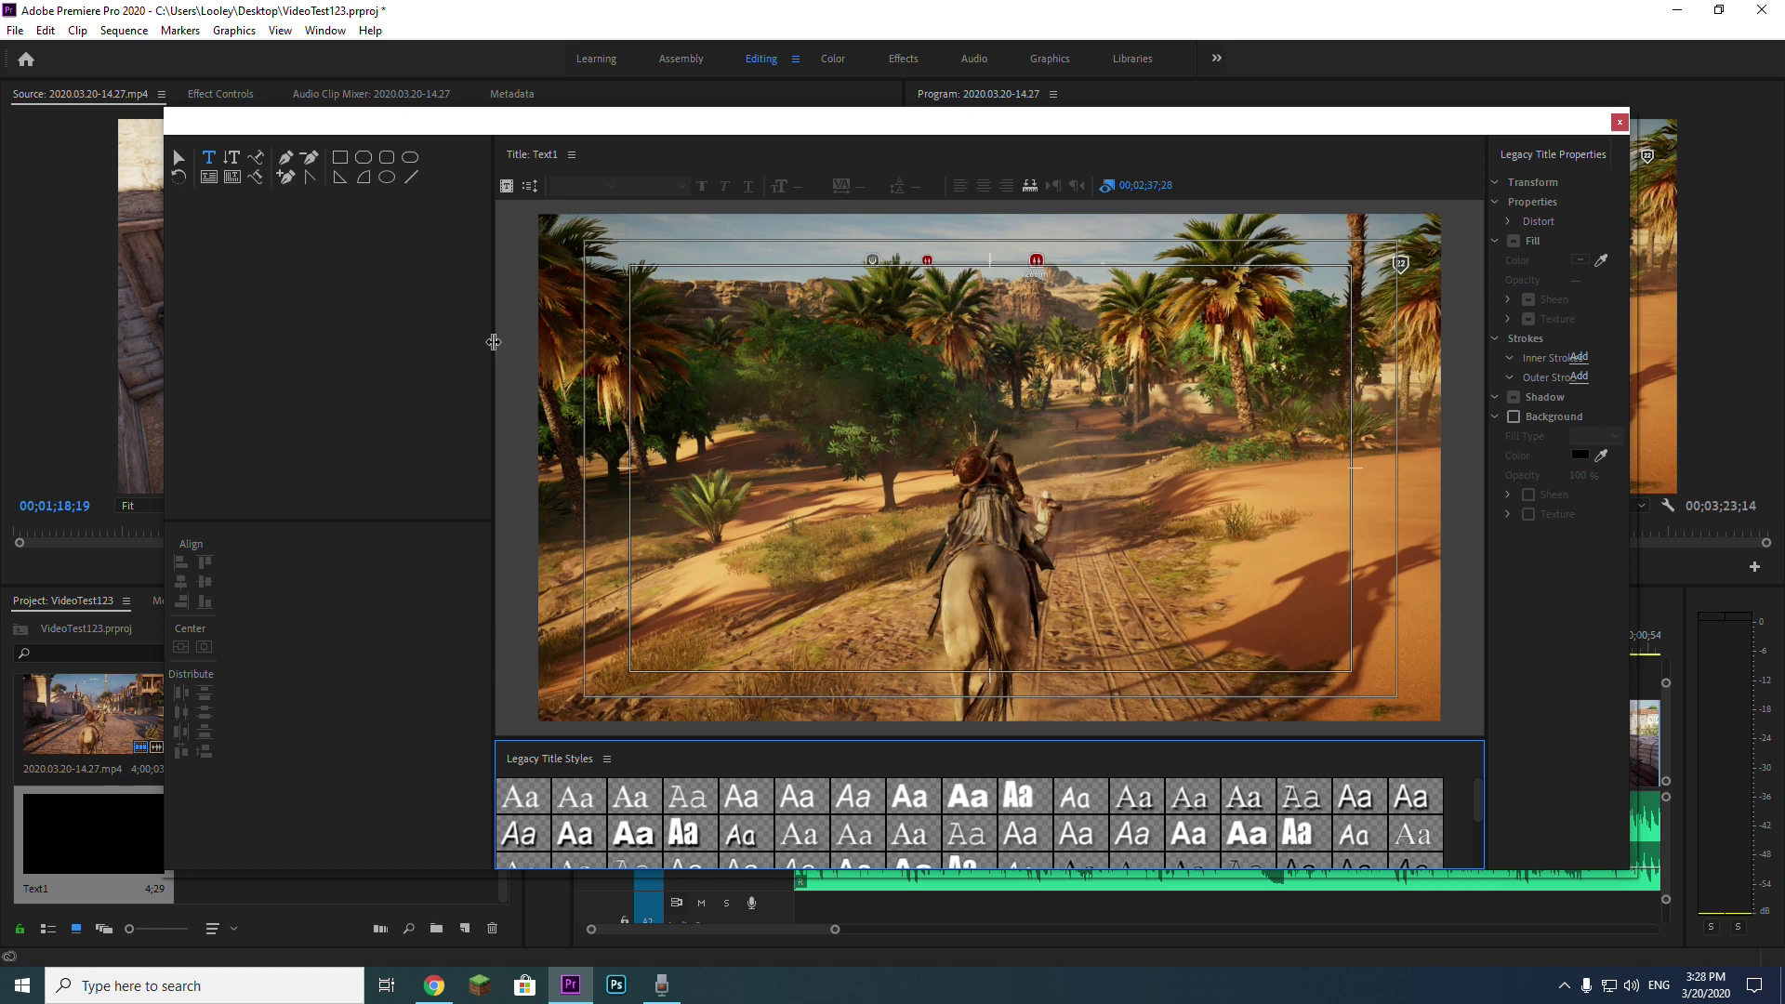
Step: Narrow the title editor's tool area, widen its properties area, and add the text "Ovo je neki tekst!" in the upper part of the frame
drag(493, 342, 239, 306)
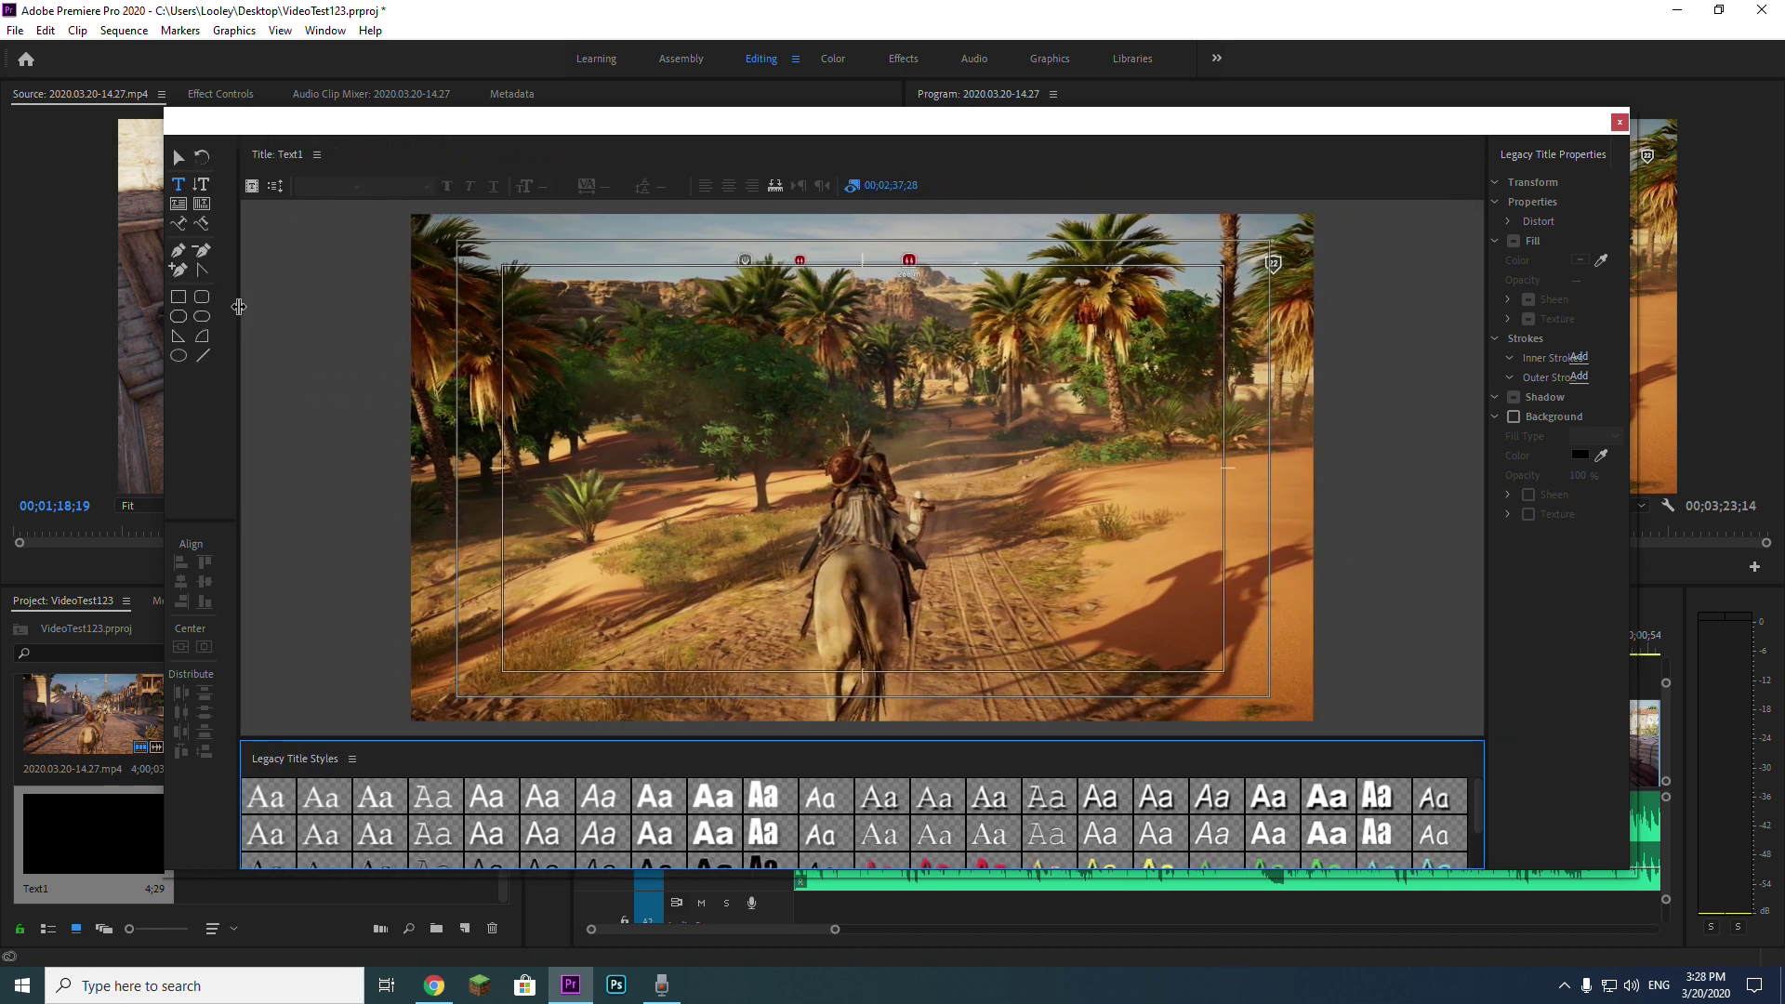
drag(1478, 389, 1377, 389)
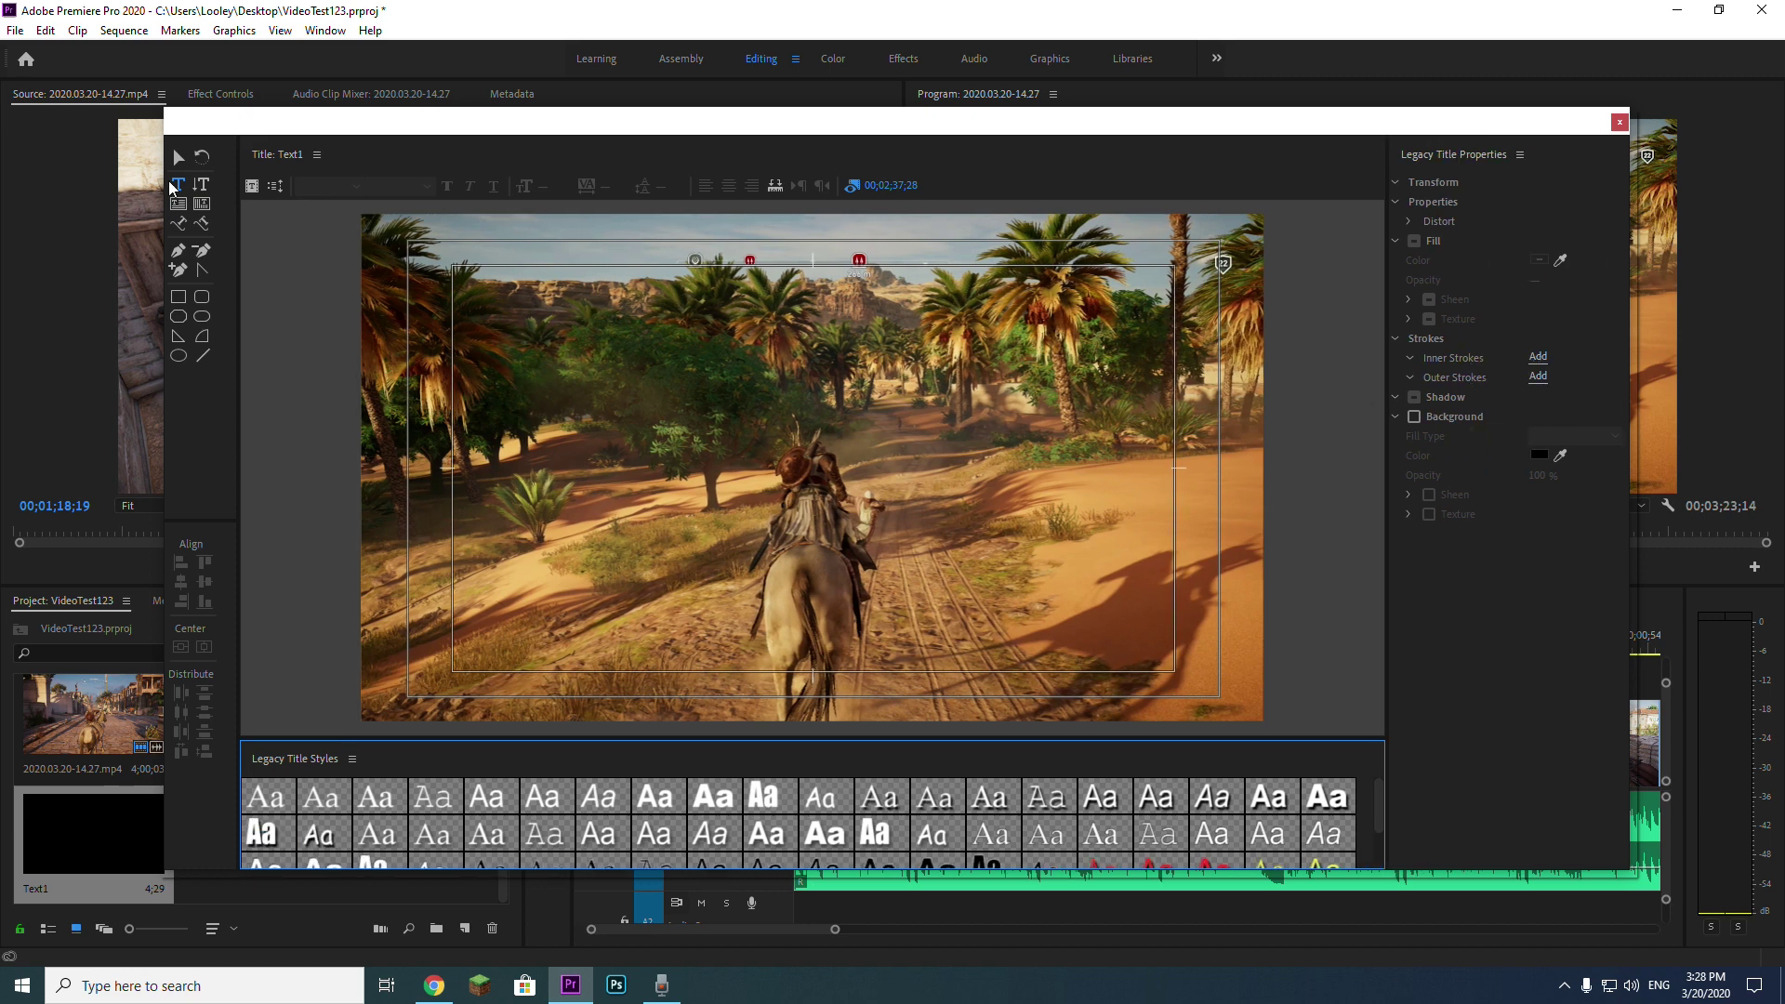
click(177, 185)
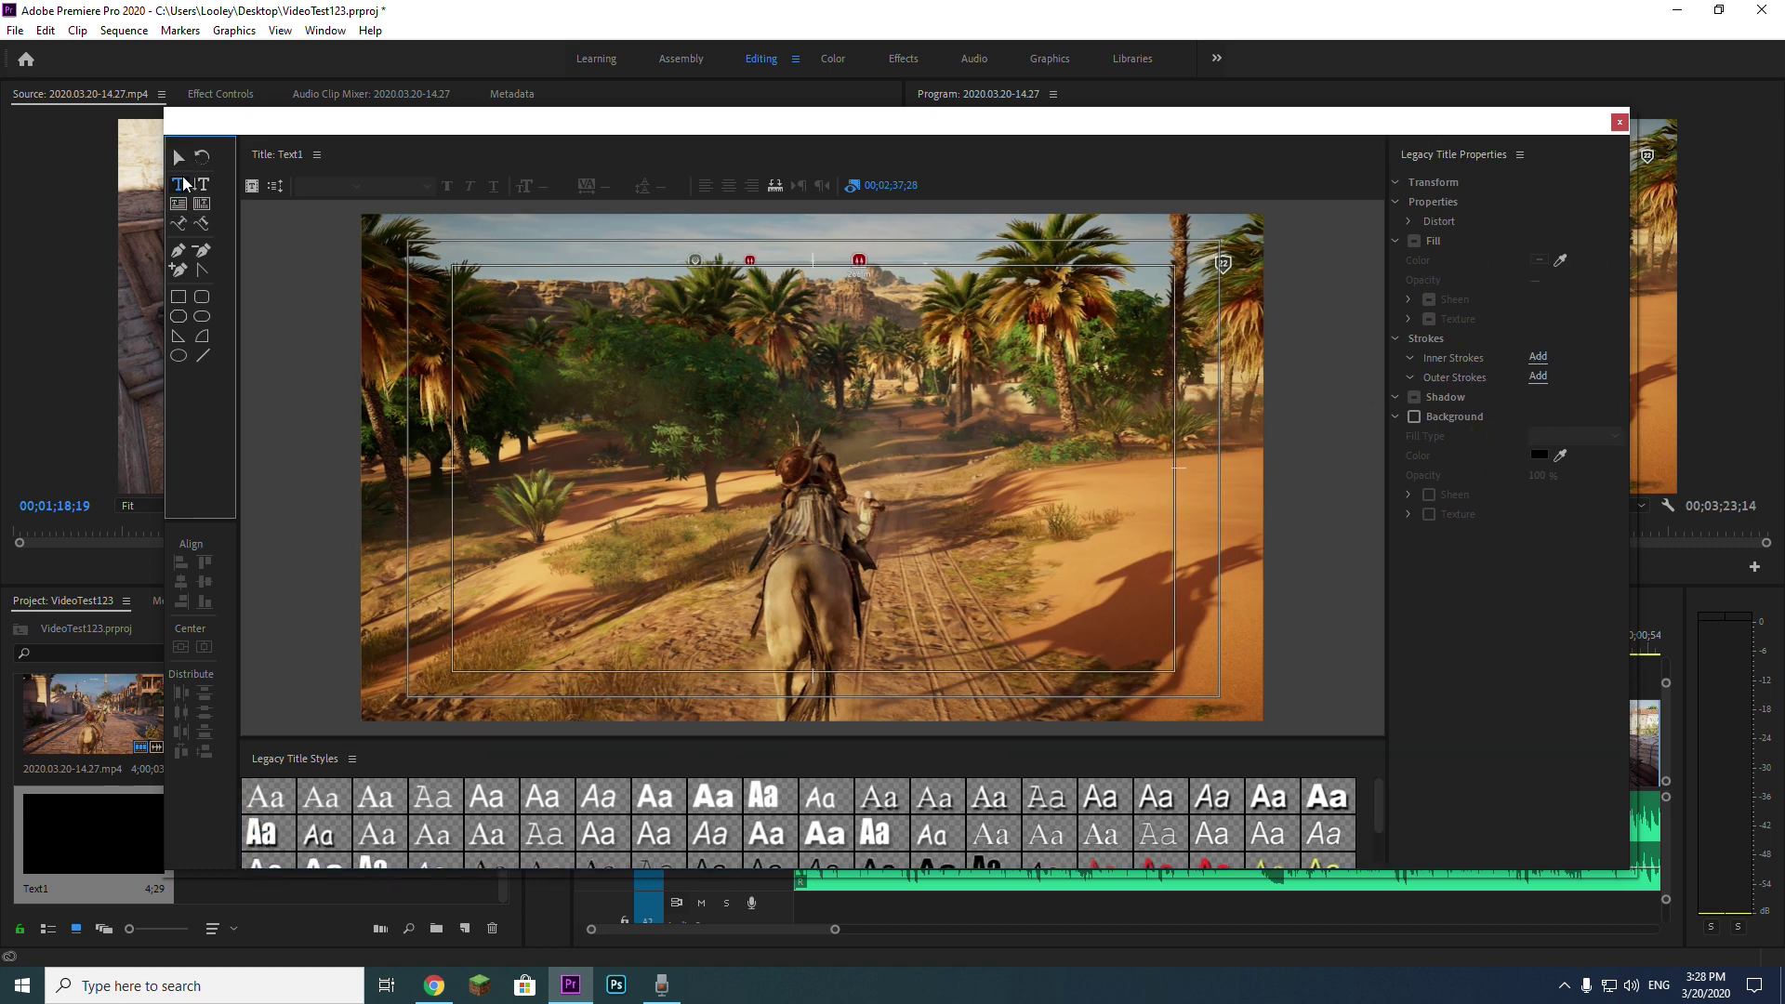
click(614, 312)
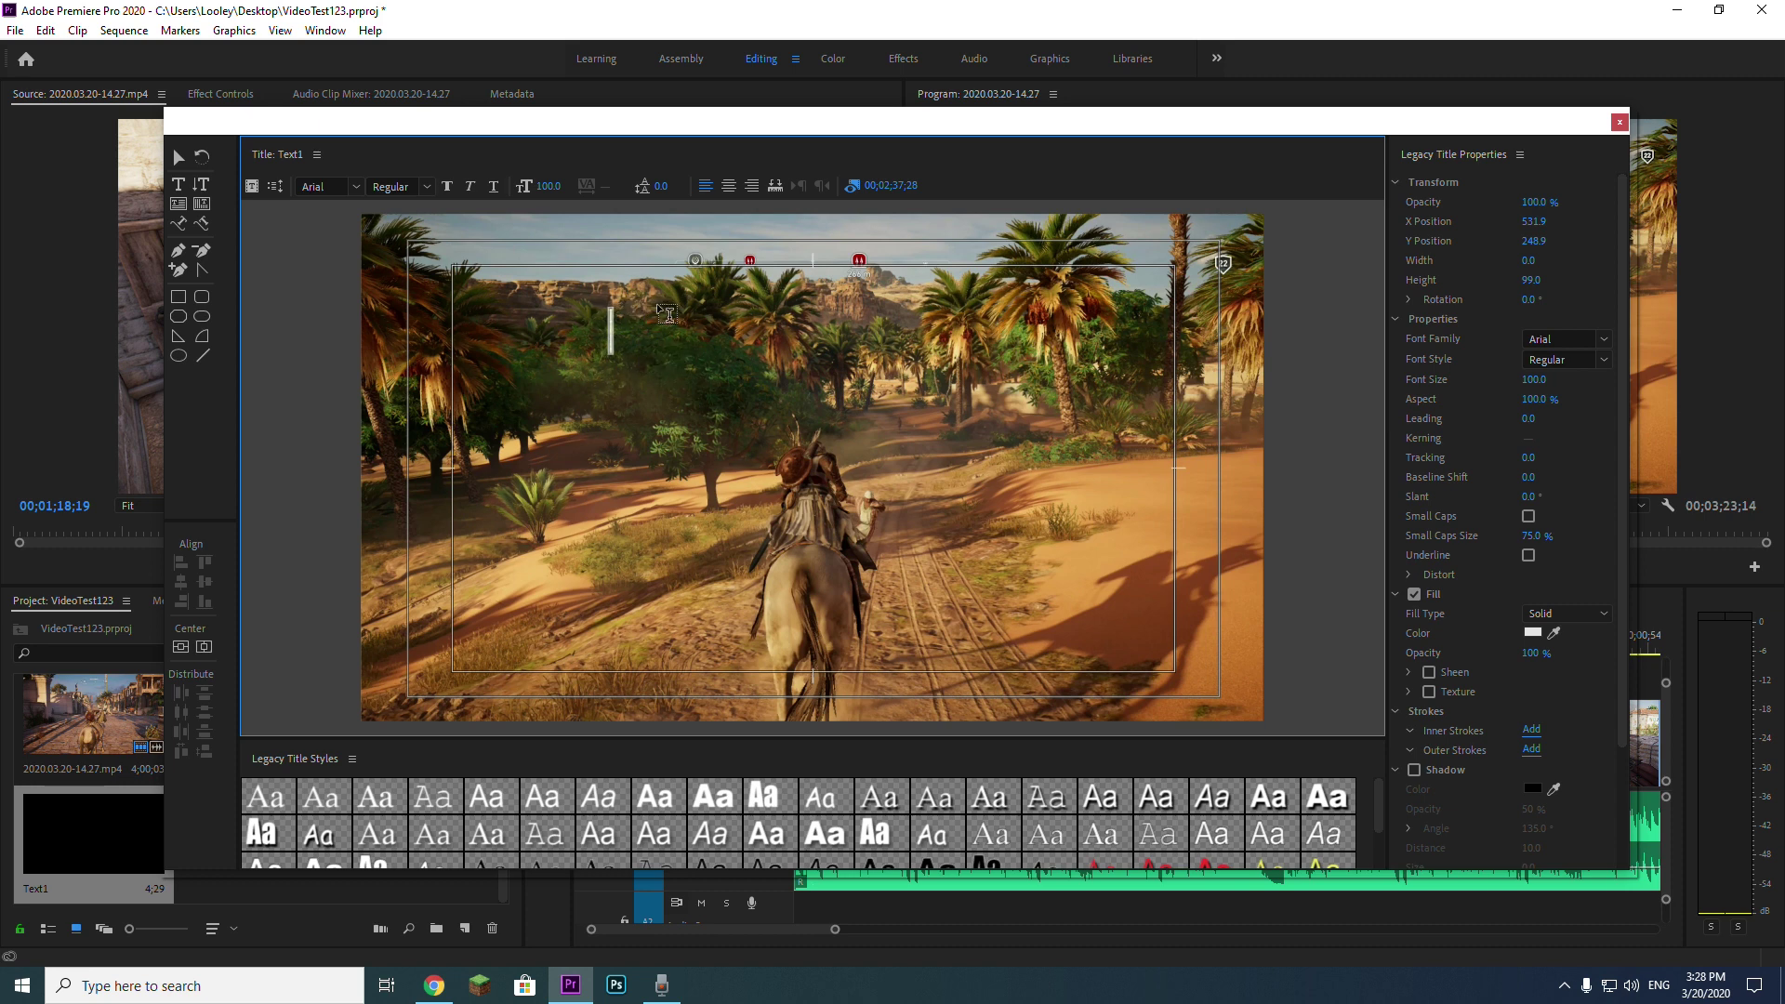
text(Ovo je neki tekst!)
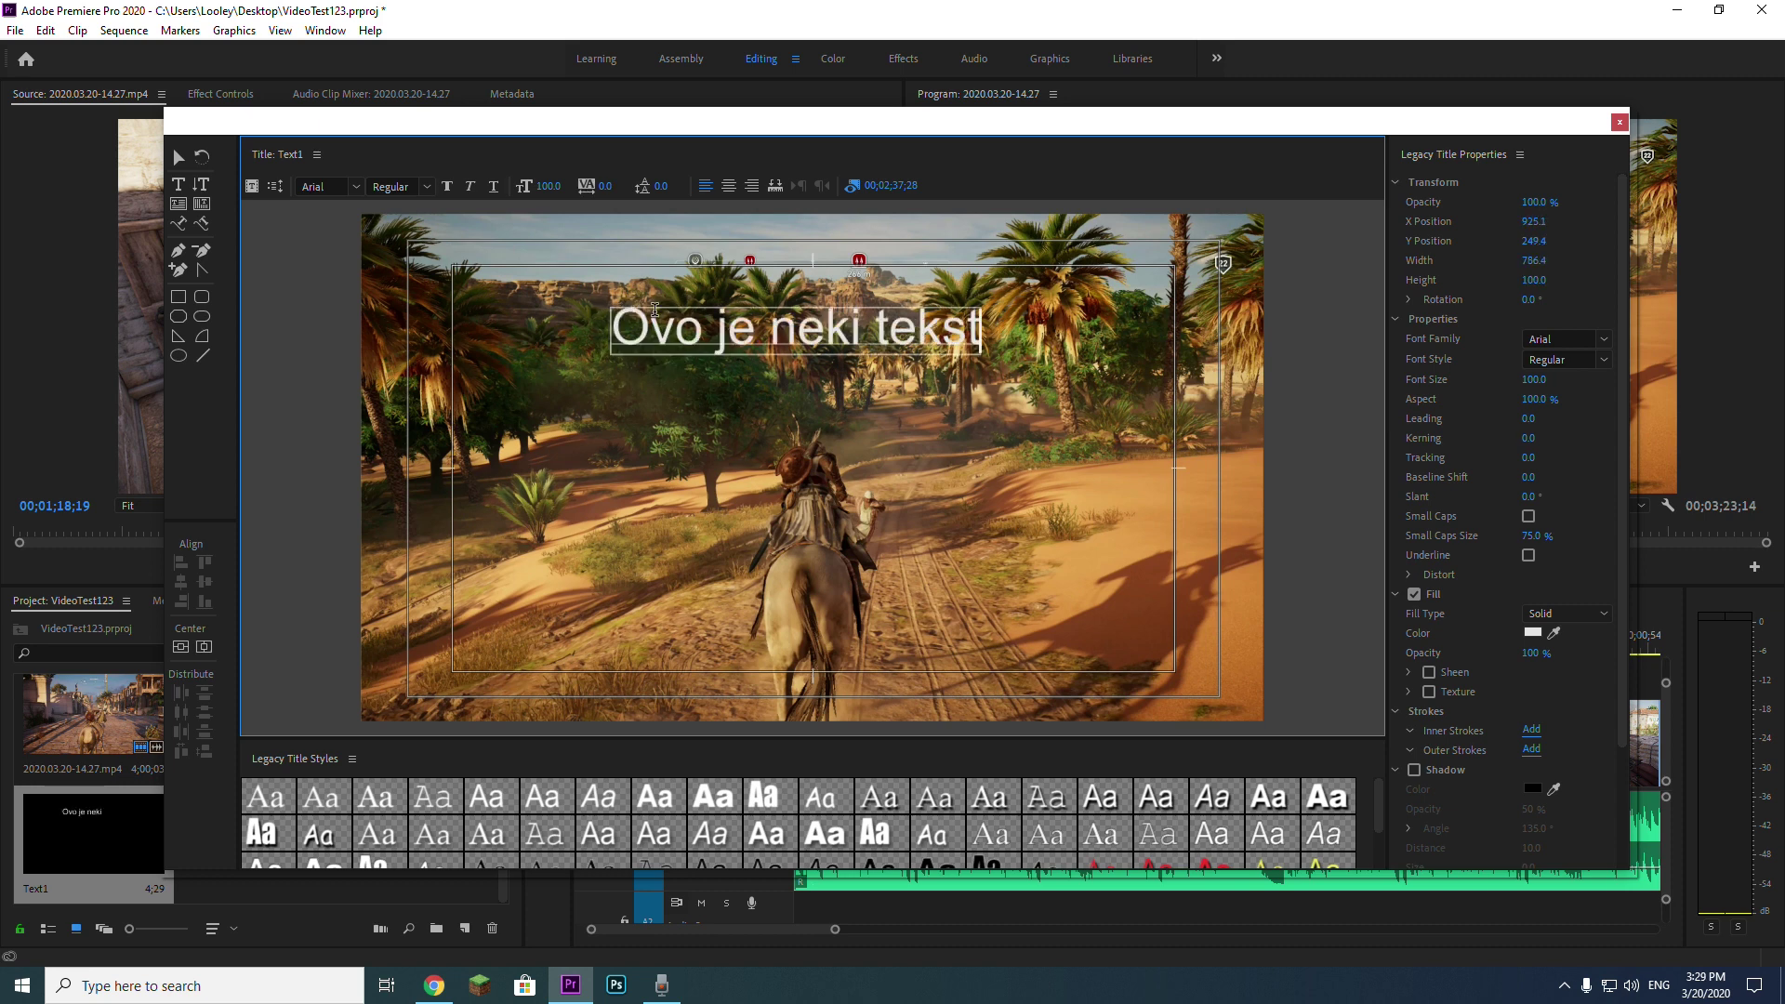
Step: Set the whole title text to the Coolvetica font with a font size of 177
click(354, 189)
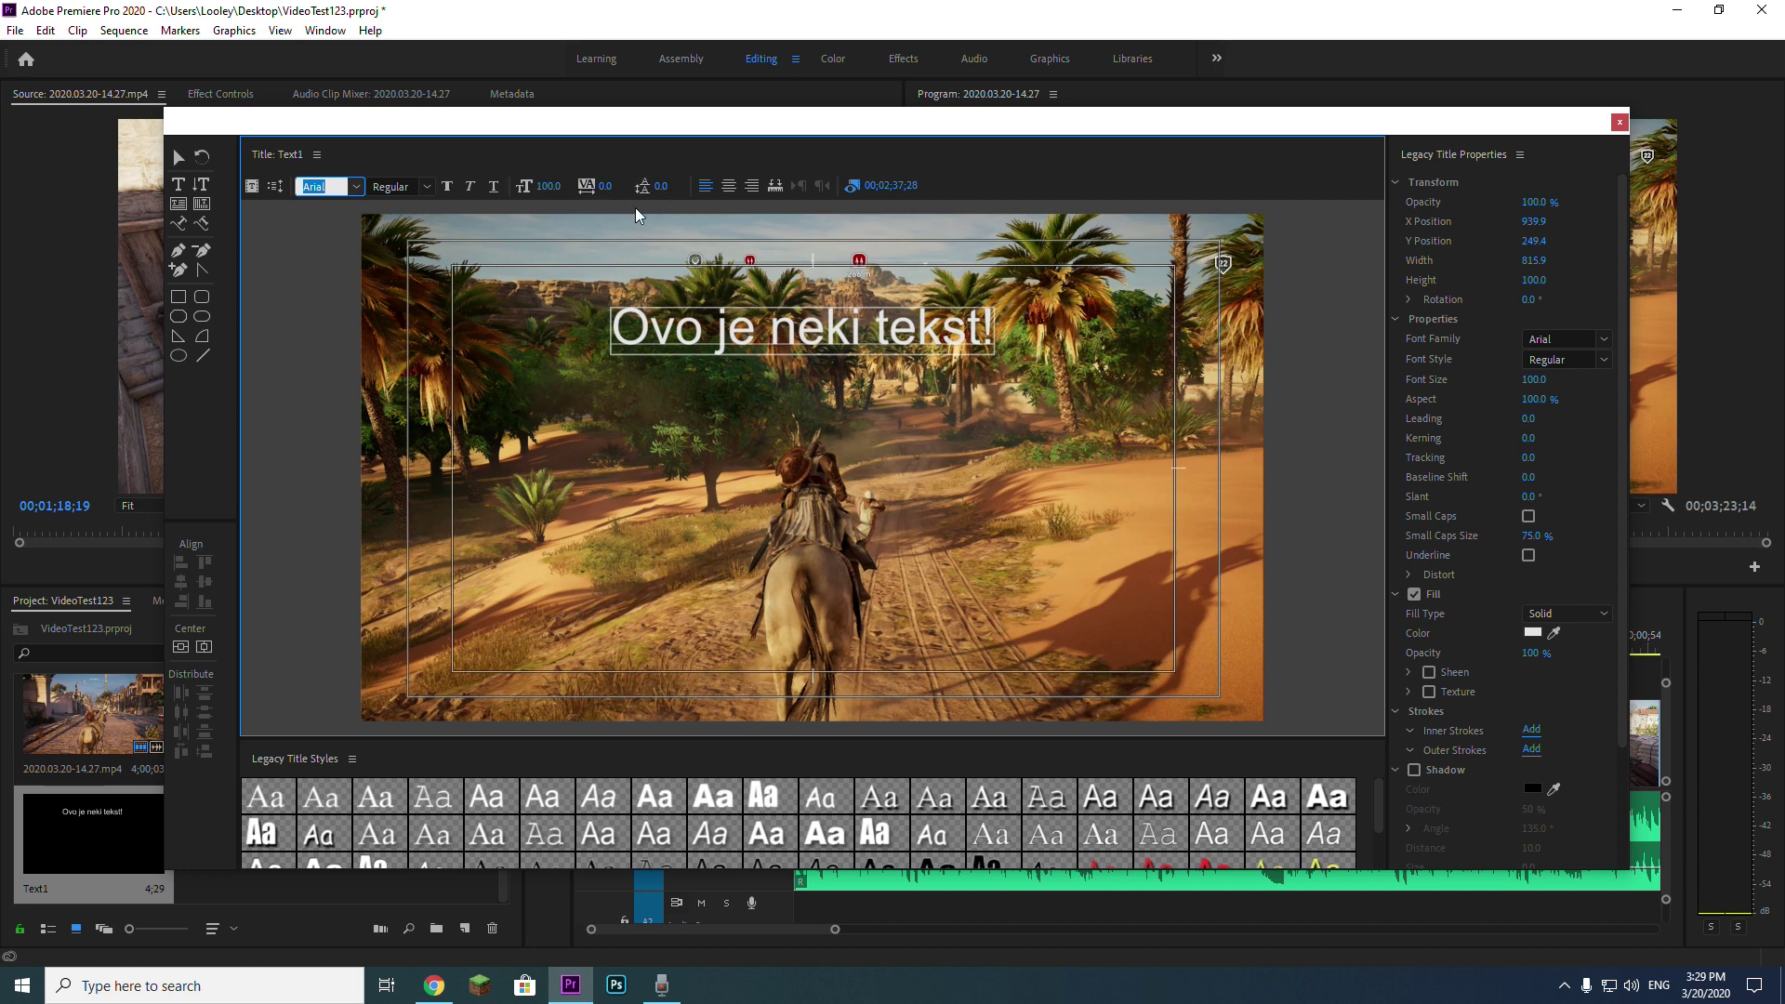
drag(624, 316, 993, 323)
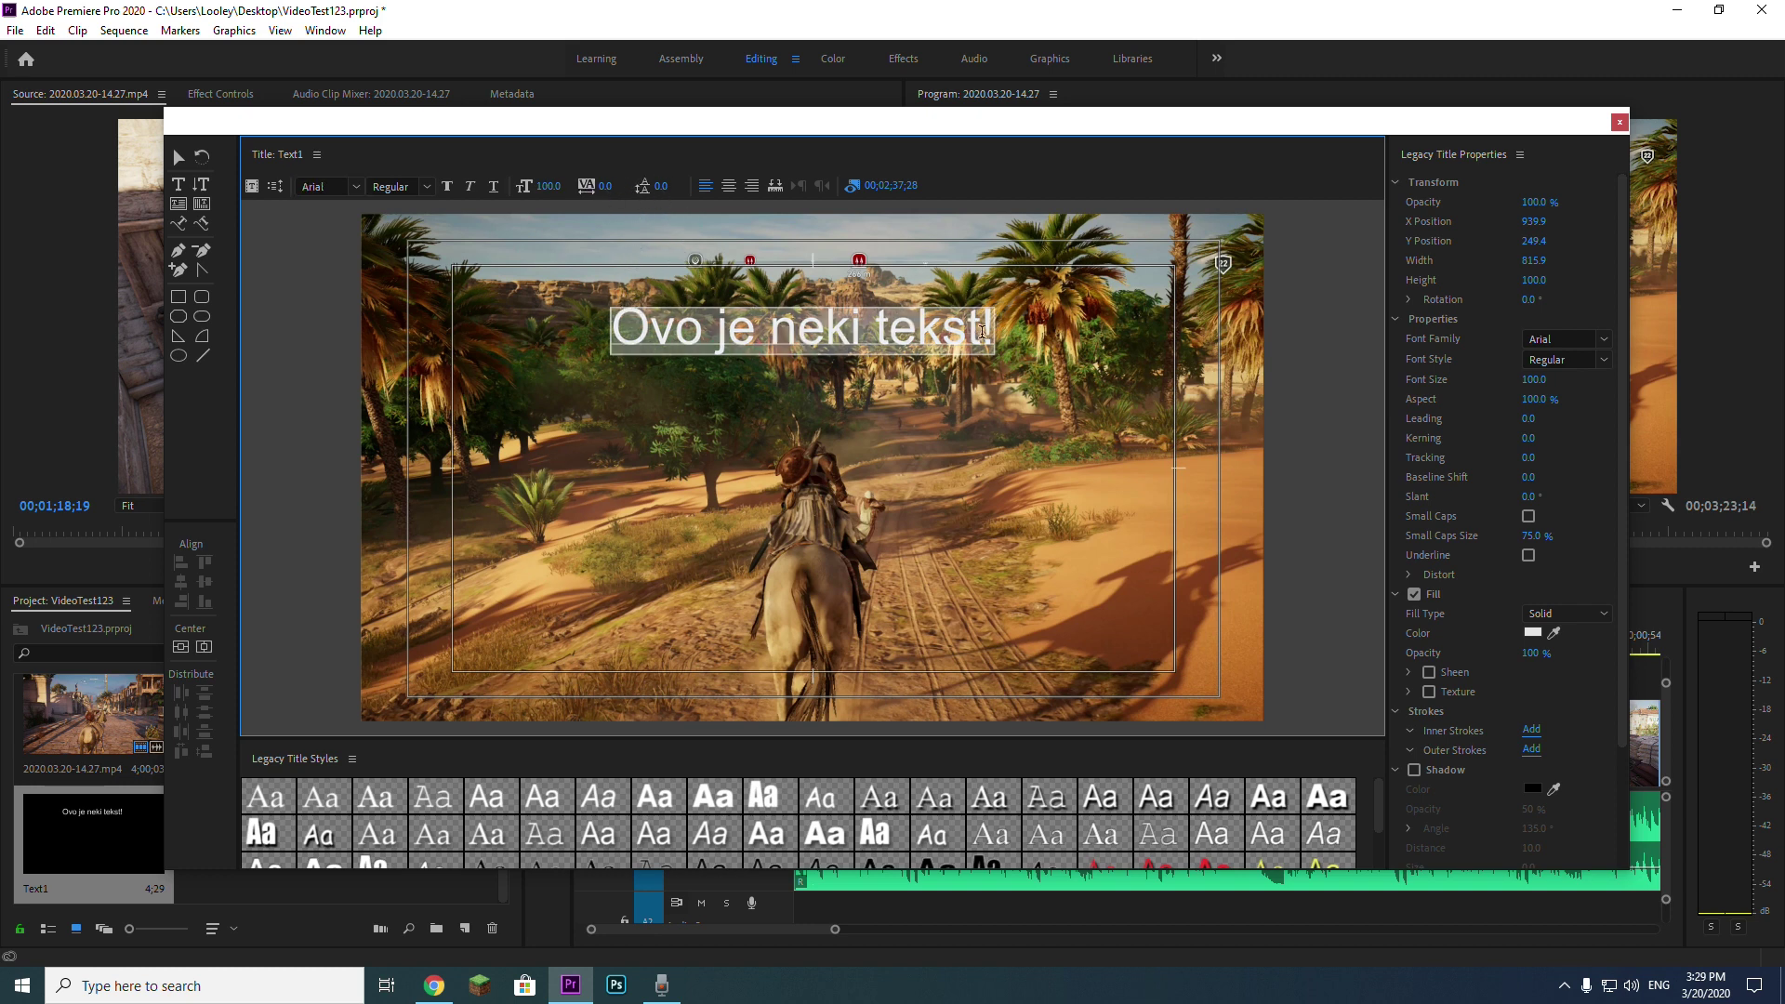
click(355, 188)
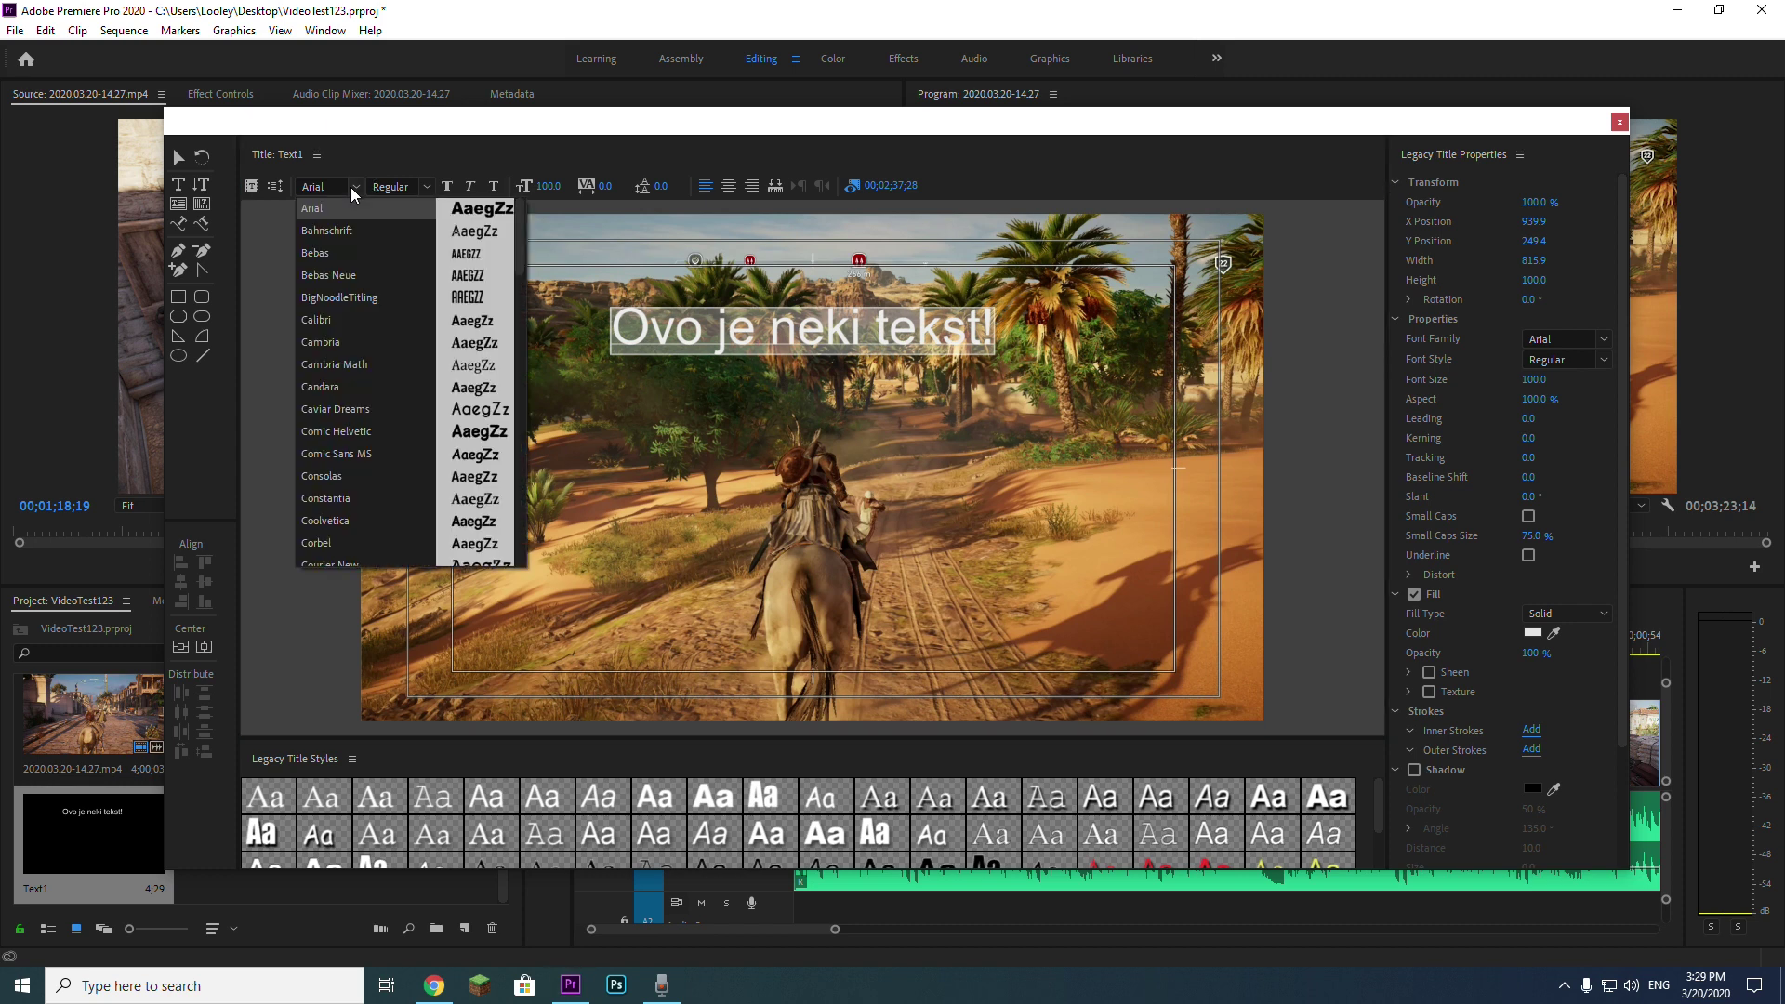
click(326, 521)
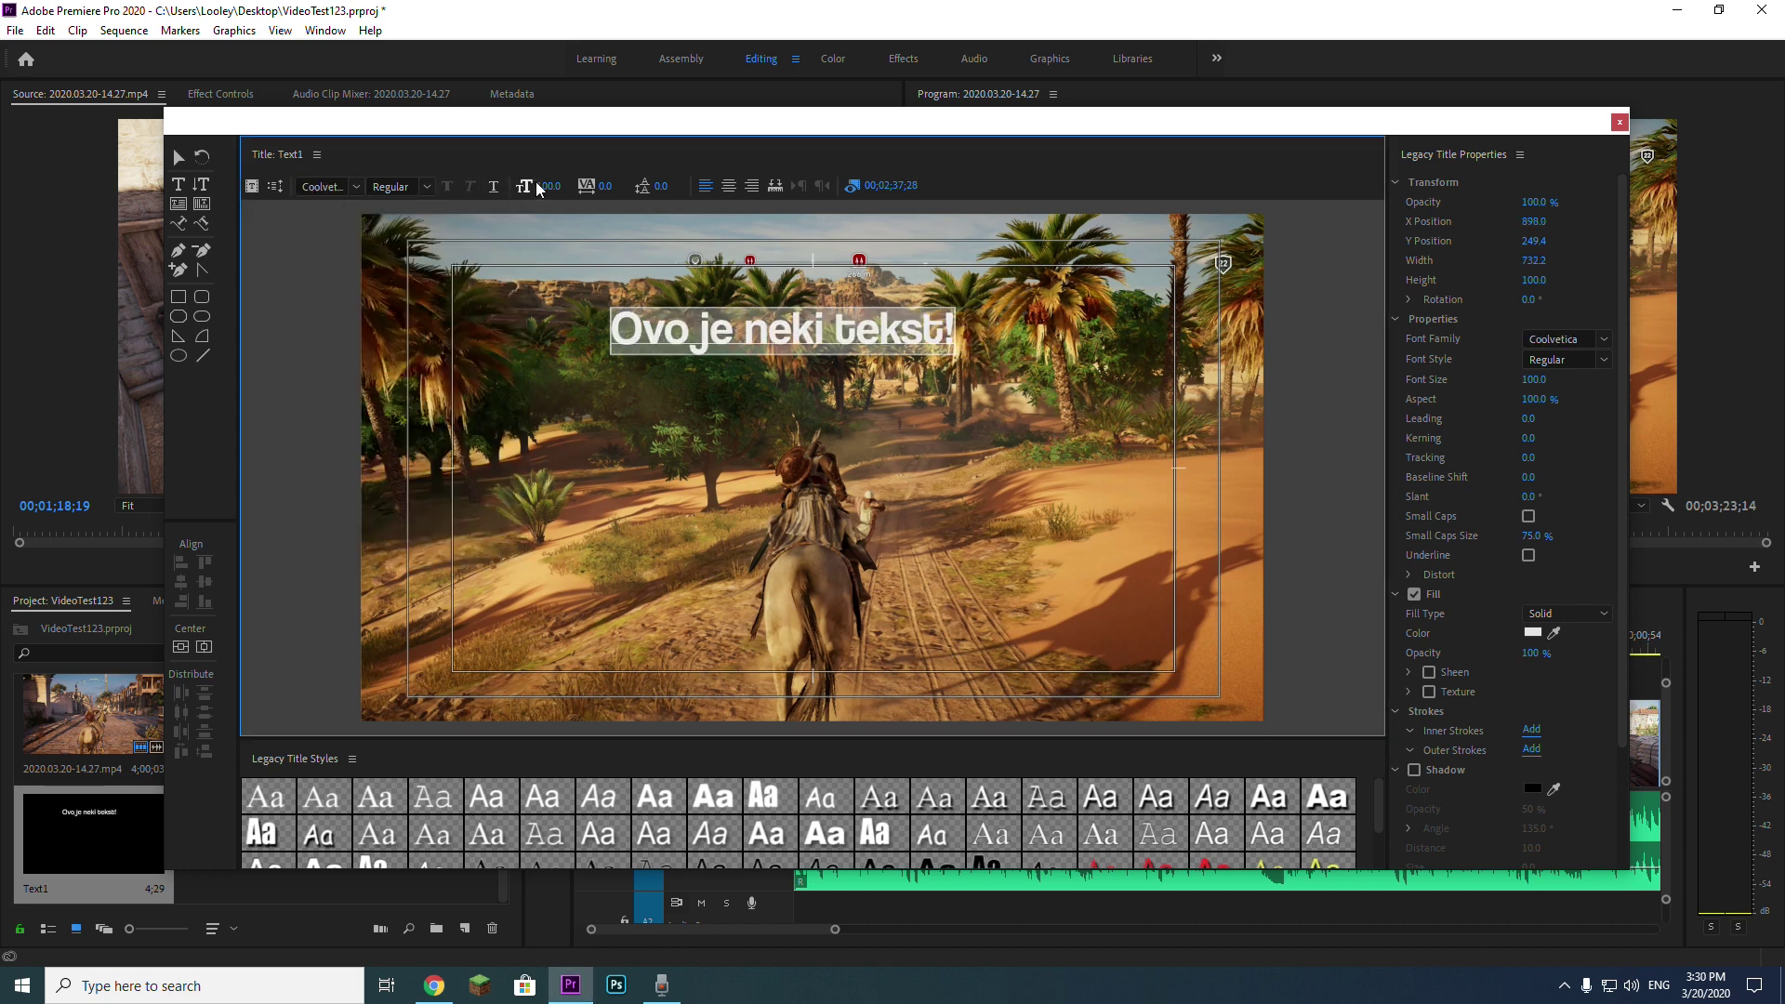
drag(546, 186, 614, 186)
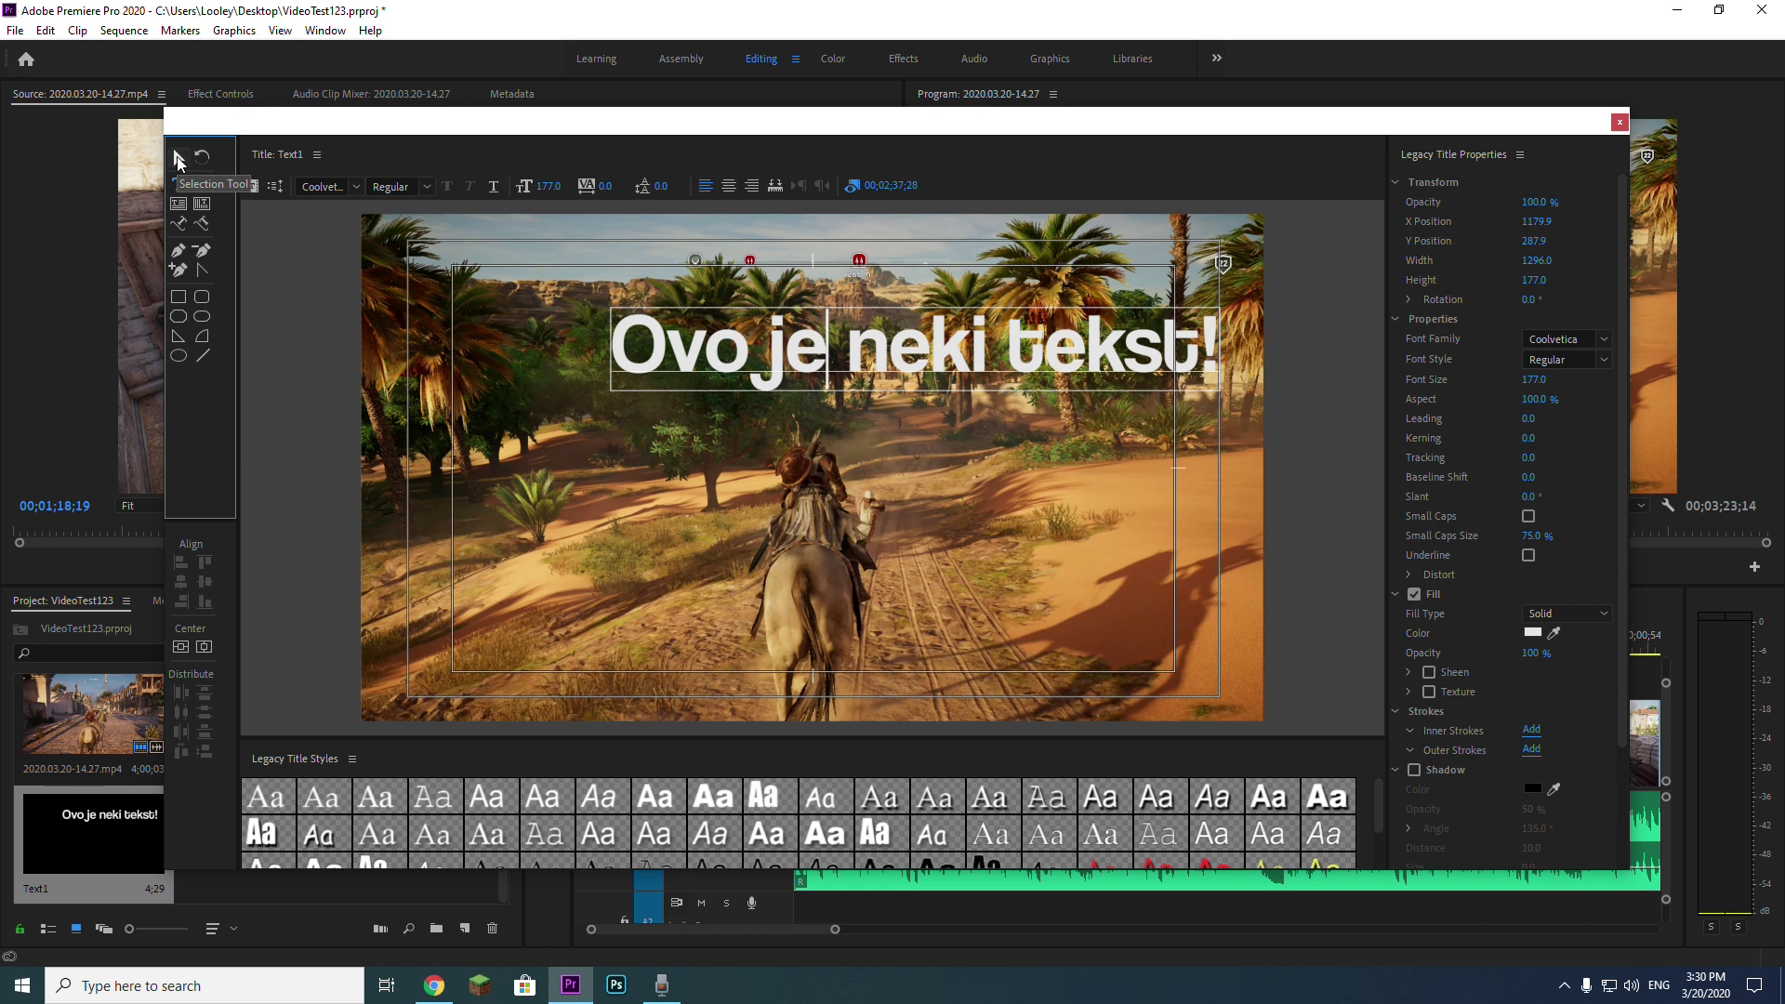
Step: Scale the title text down slightly with the Selection Tool, to a font size of 171.1
click(180, 160)
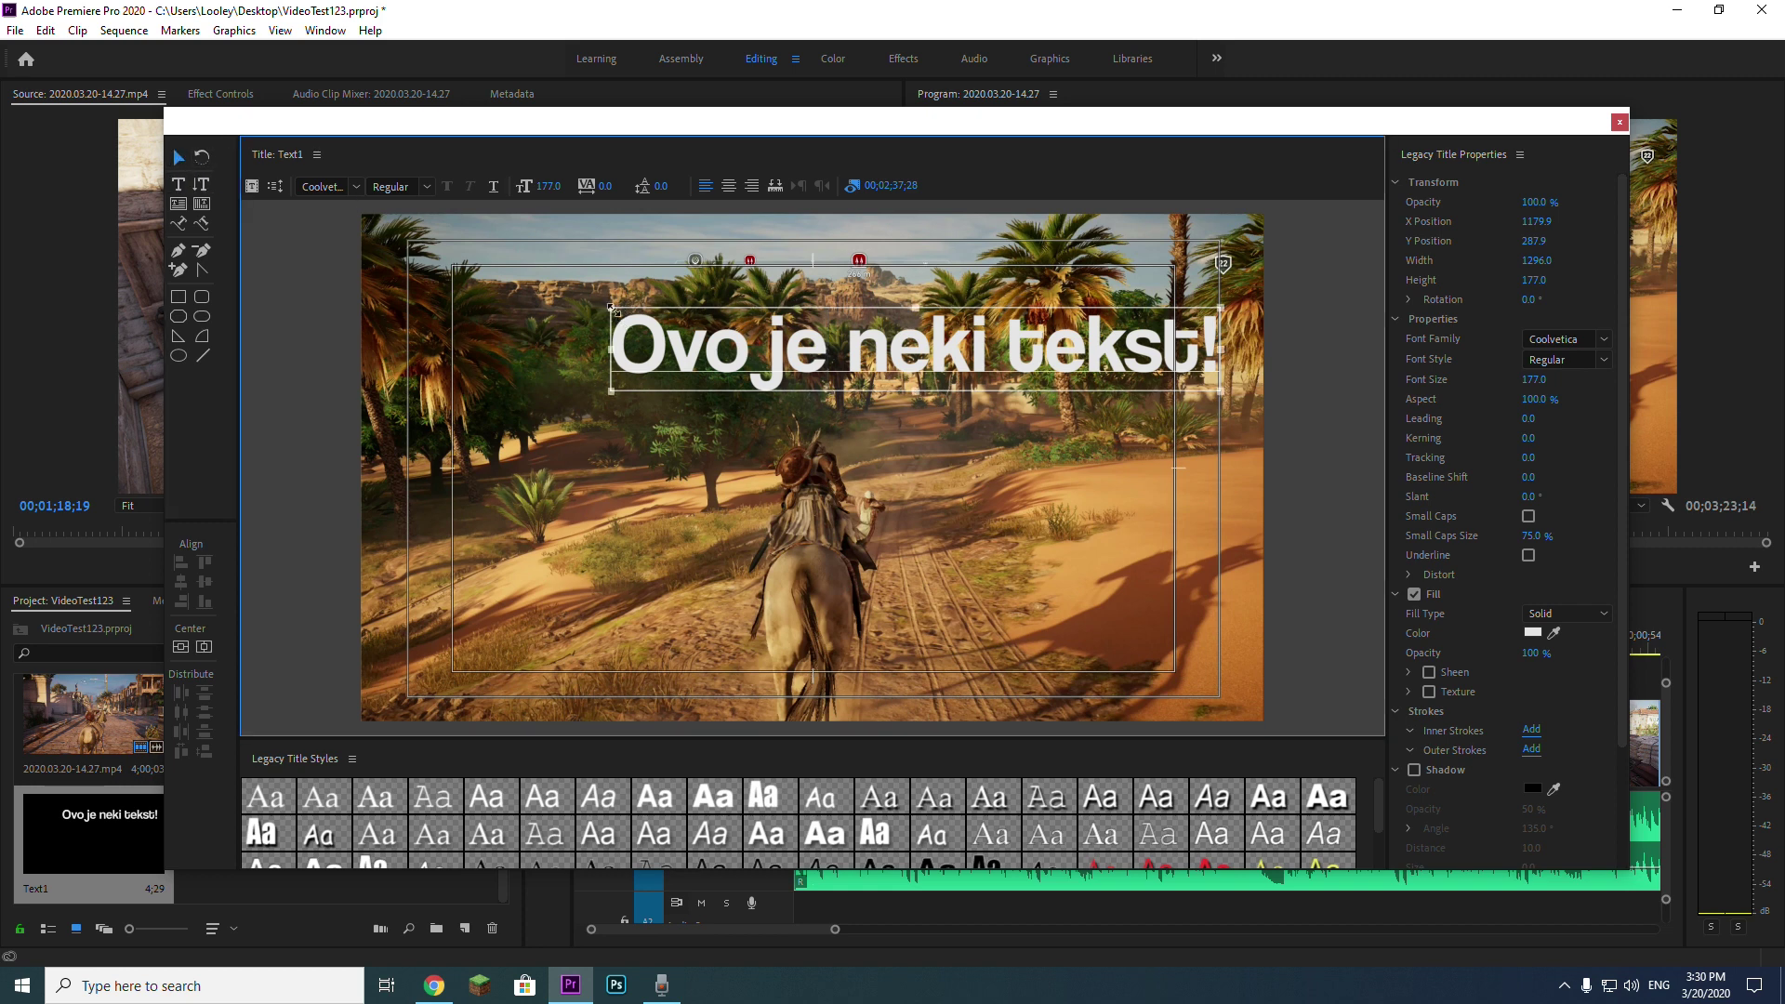
mouse_move(611, 309)
mouse_down()
mouse_move(470, 269)
mouse_move(577, 247)
mouse_move(600, 279)
mouse_move(525, 243)
mouse_move(612, 239)
mouse_move(604, 260)
mouse_move(501, 263)
mouse_move(561, 310)
mouse_move(697, 306)
mouse_move(784, 270)
mouse_move(692, 253)
mouse_move(813, 278)
mouse_move(874, 318)
mouse_move(586, 302)
mouse_move(706, 335)
mouse_move(616, 310)
mouse_move(633, 310)
mouse_up()
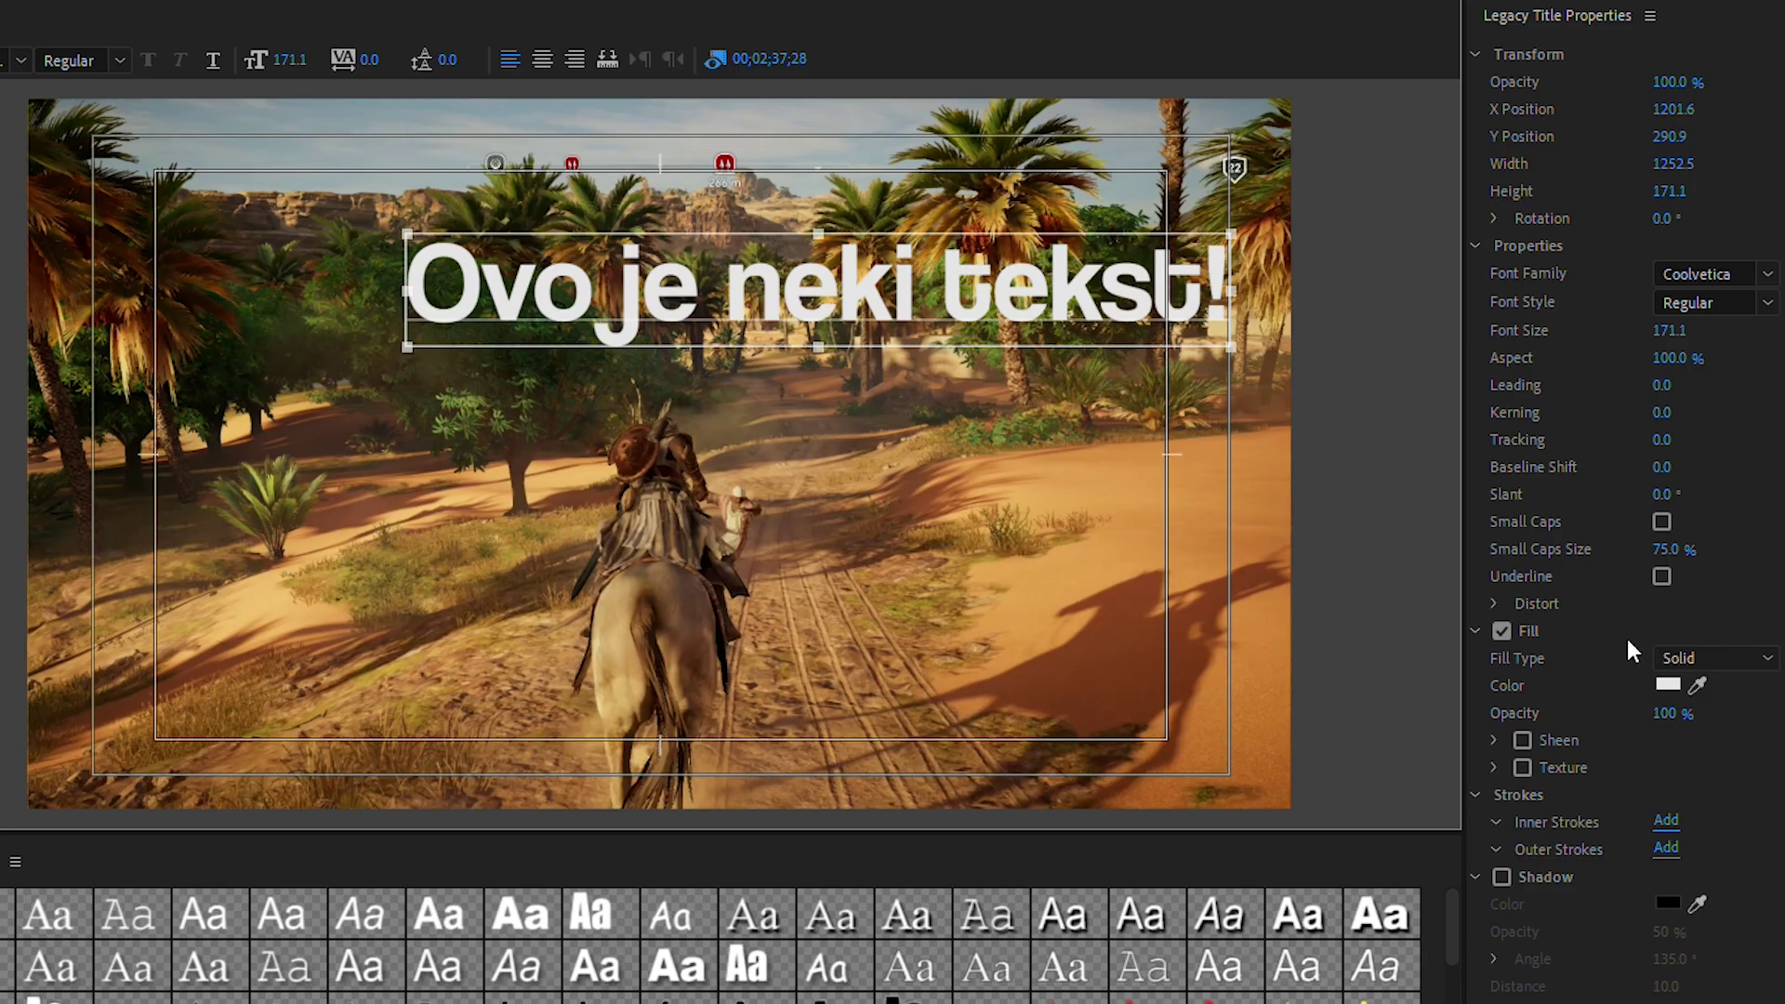
Step: Change the title text's fill colour to red, RGB 210, 0, 0
scroll(1614, 658, down, 1)
click(1675, 647)
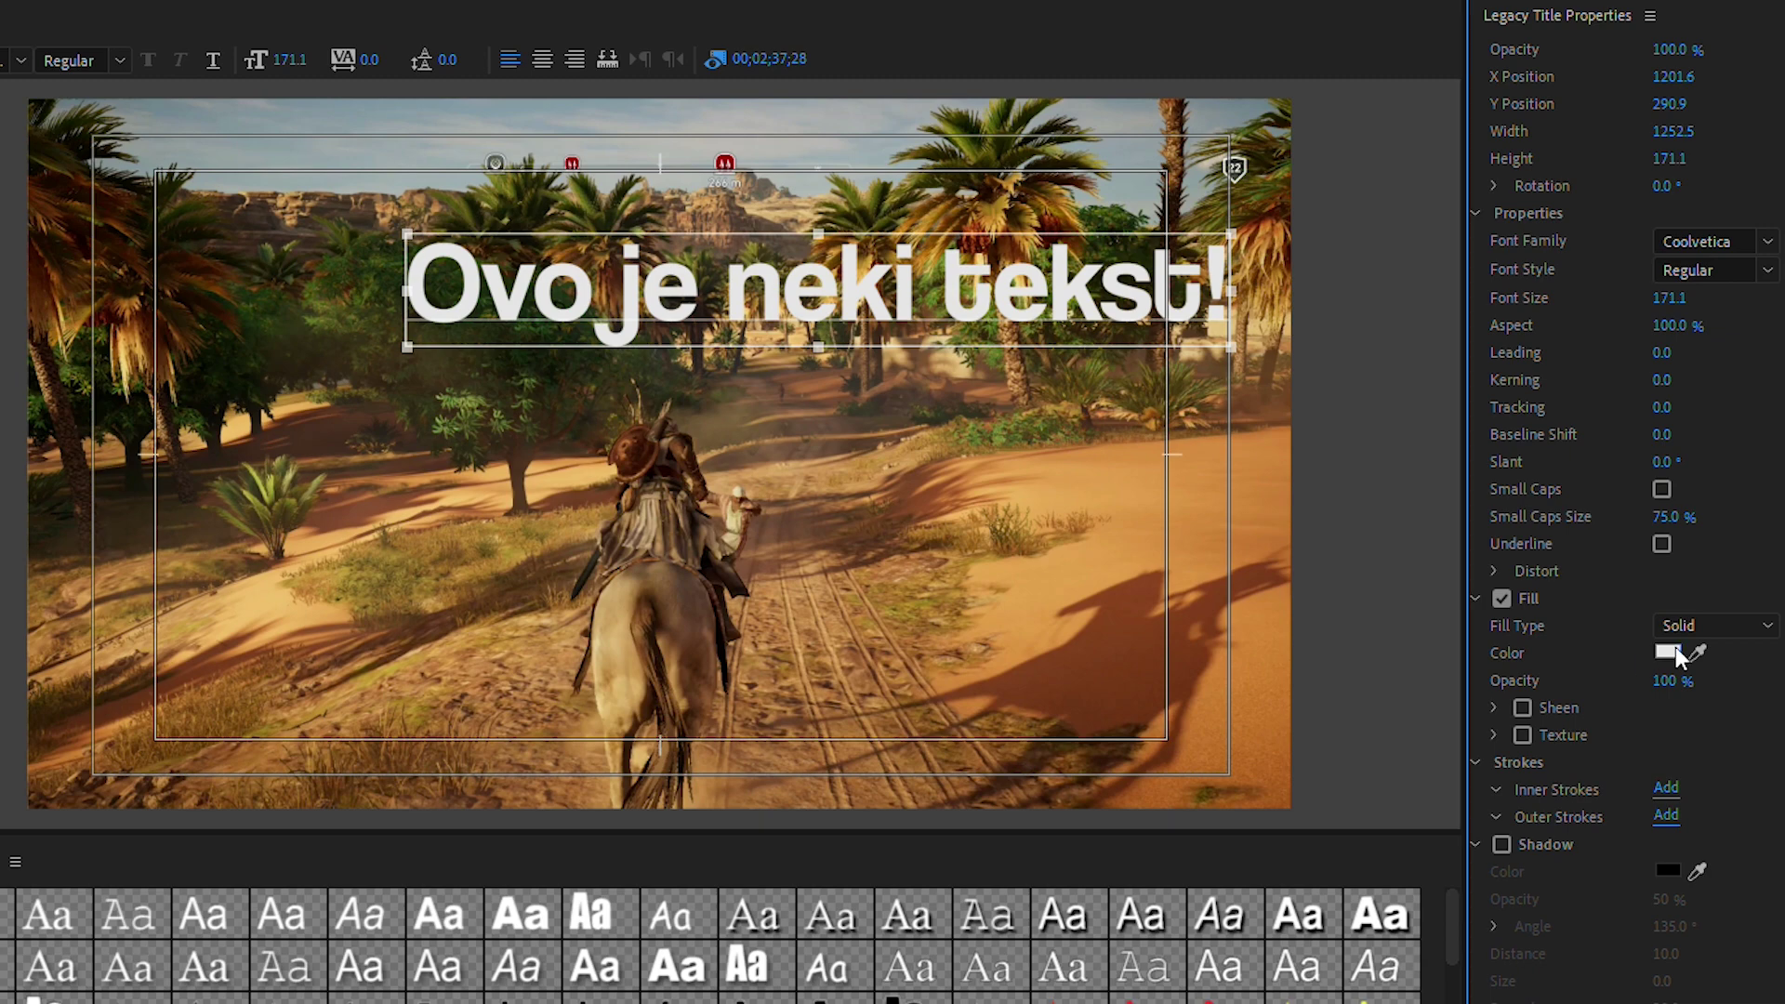
drag(719, 244, 1079, 476)
click(1130, 725)
mouse_move(1129, 725)
mouse_down()
mouse_move(1149, 793)
mouse_move(915, 840)
mouse_move(1094, 805)
mouse_move(1168, 732)
mouse_up()
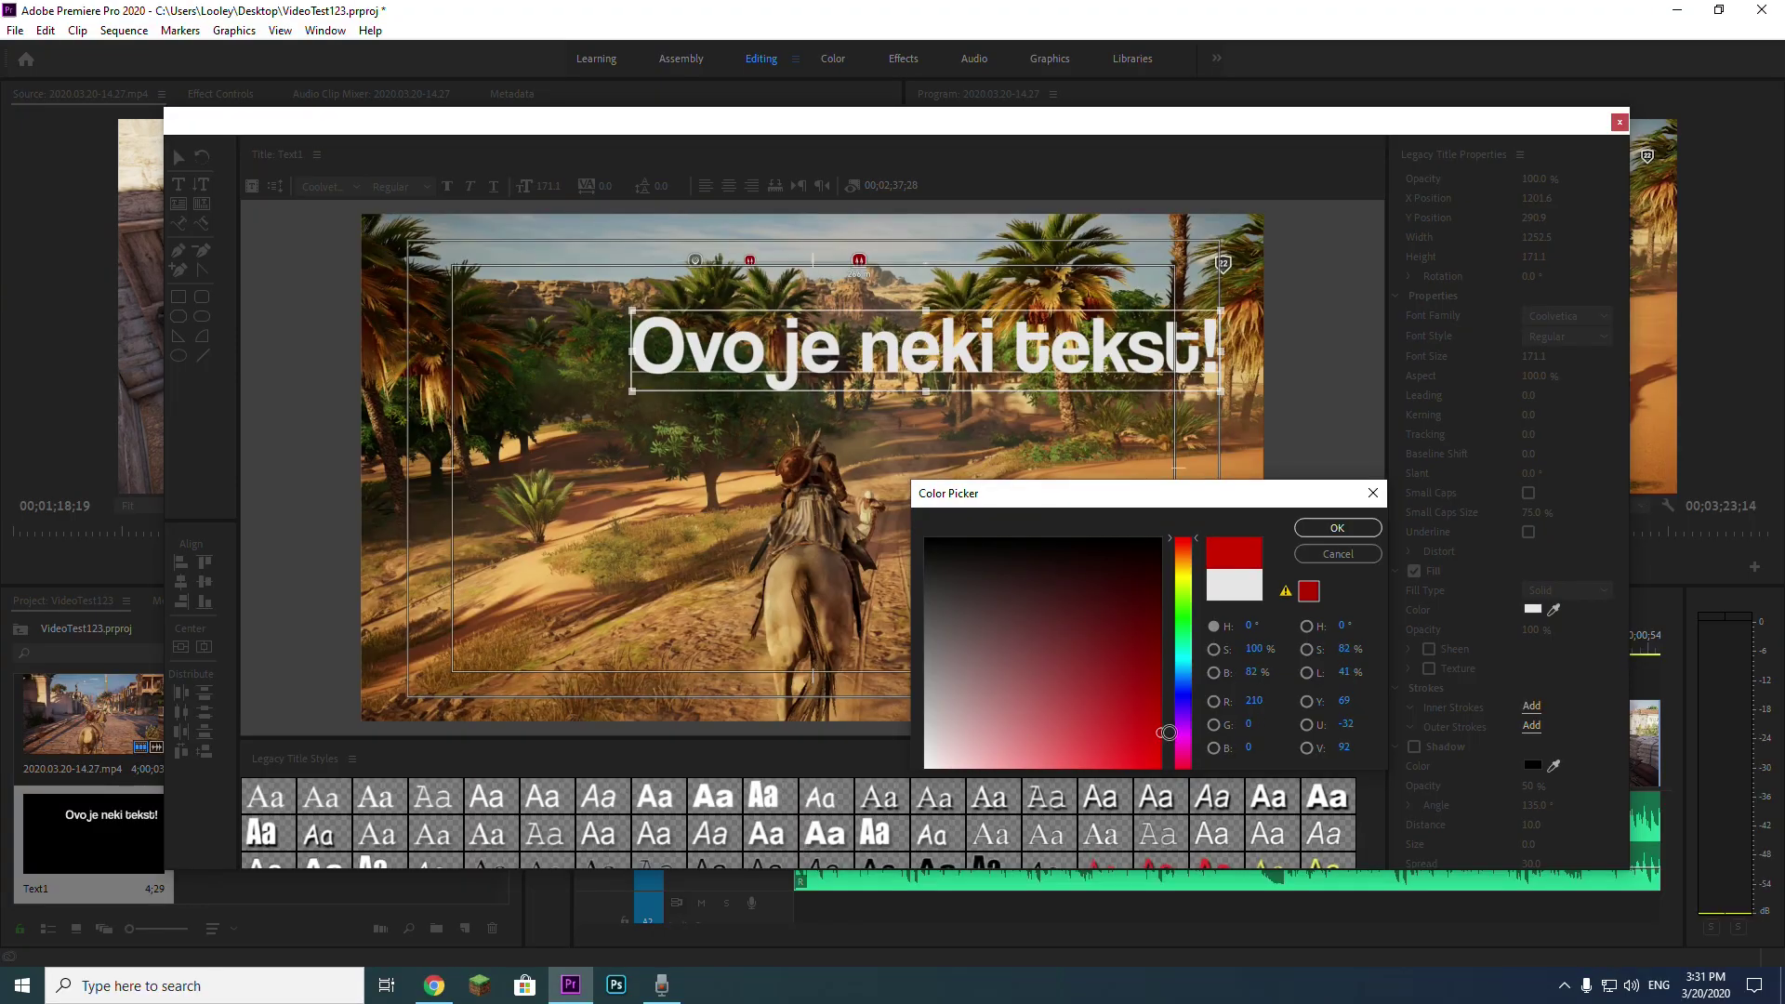
click(1369, 525)
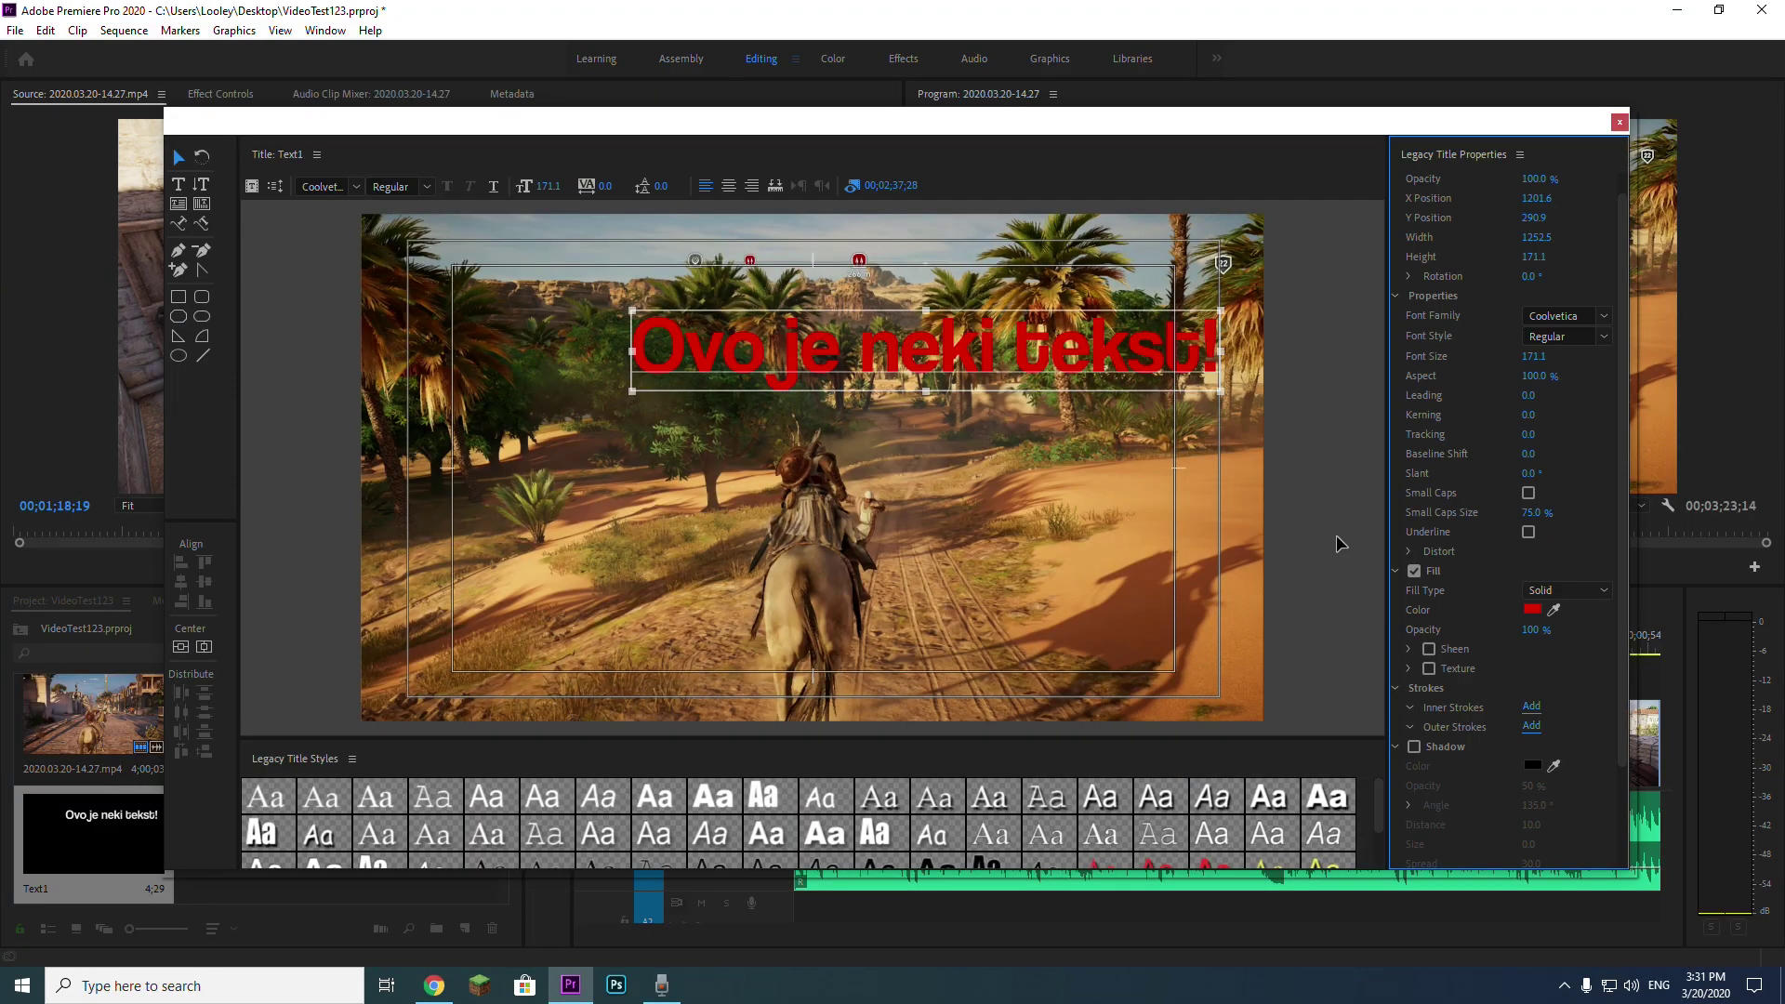
Step: Set the title's fill colour to white (FFFFFF) and add a solid black outer stroke of size 40
click(1532, 609)
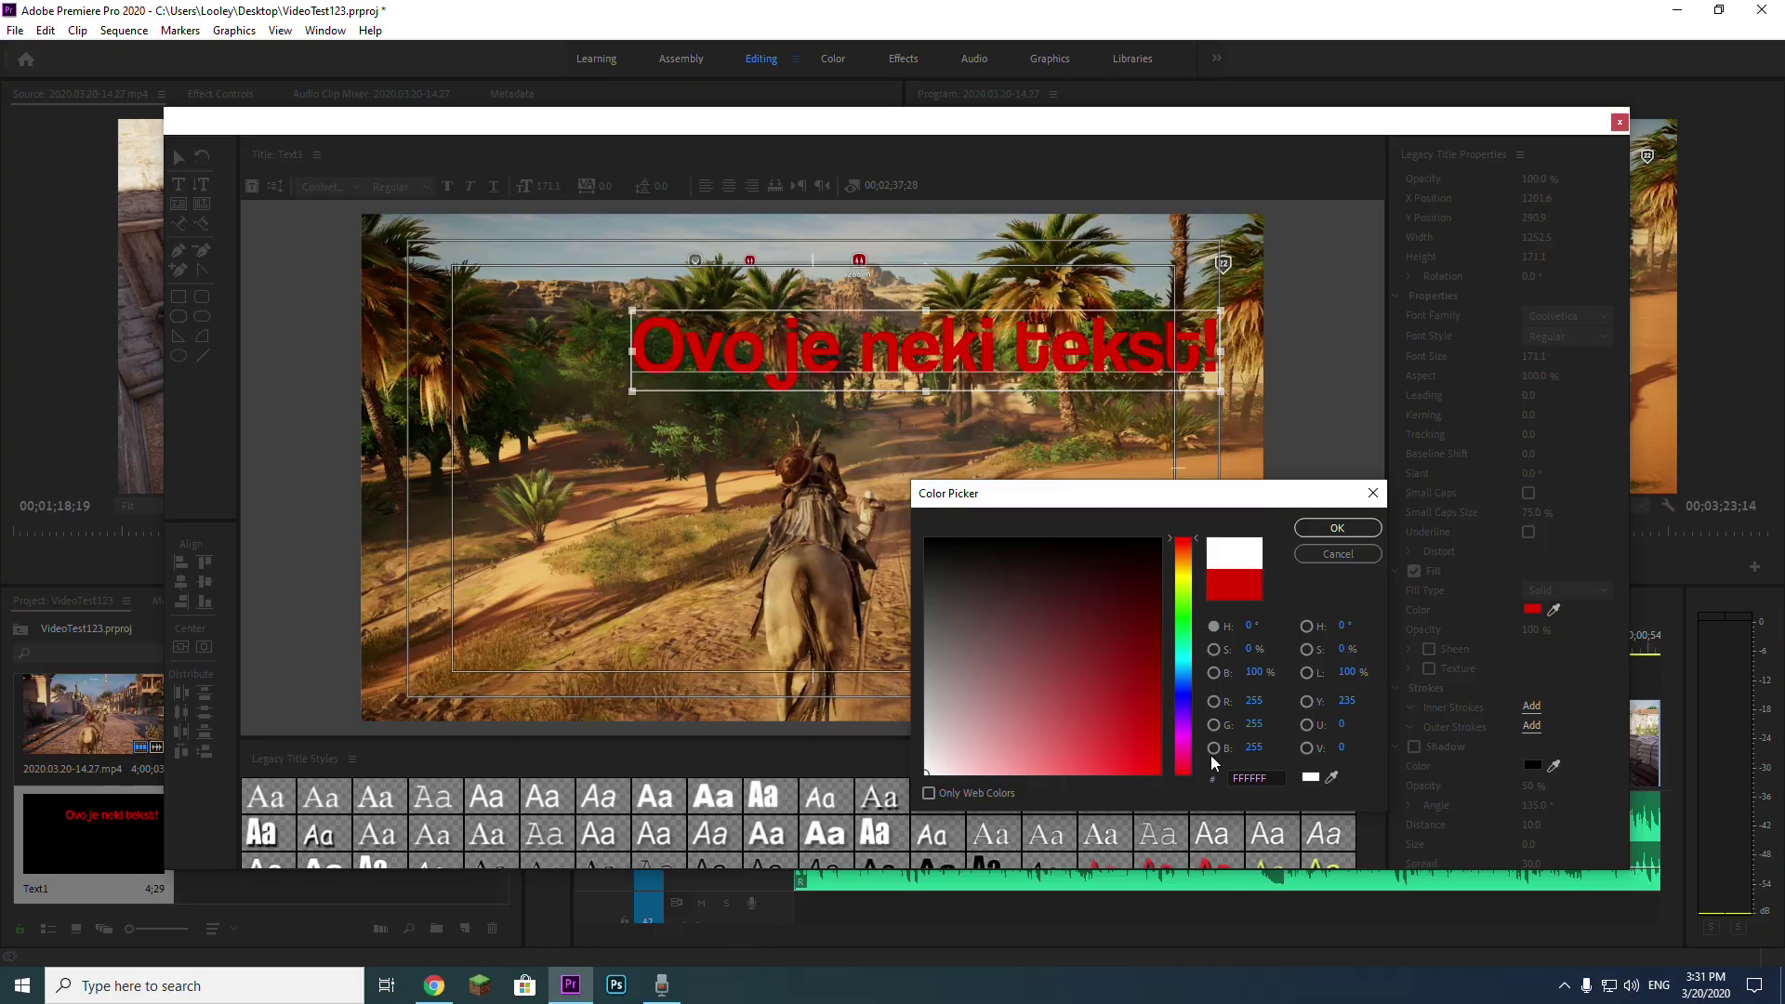
key(Return)
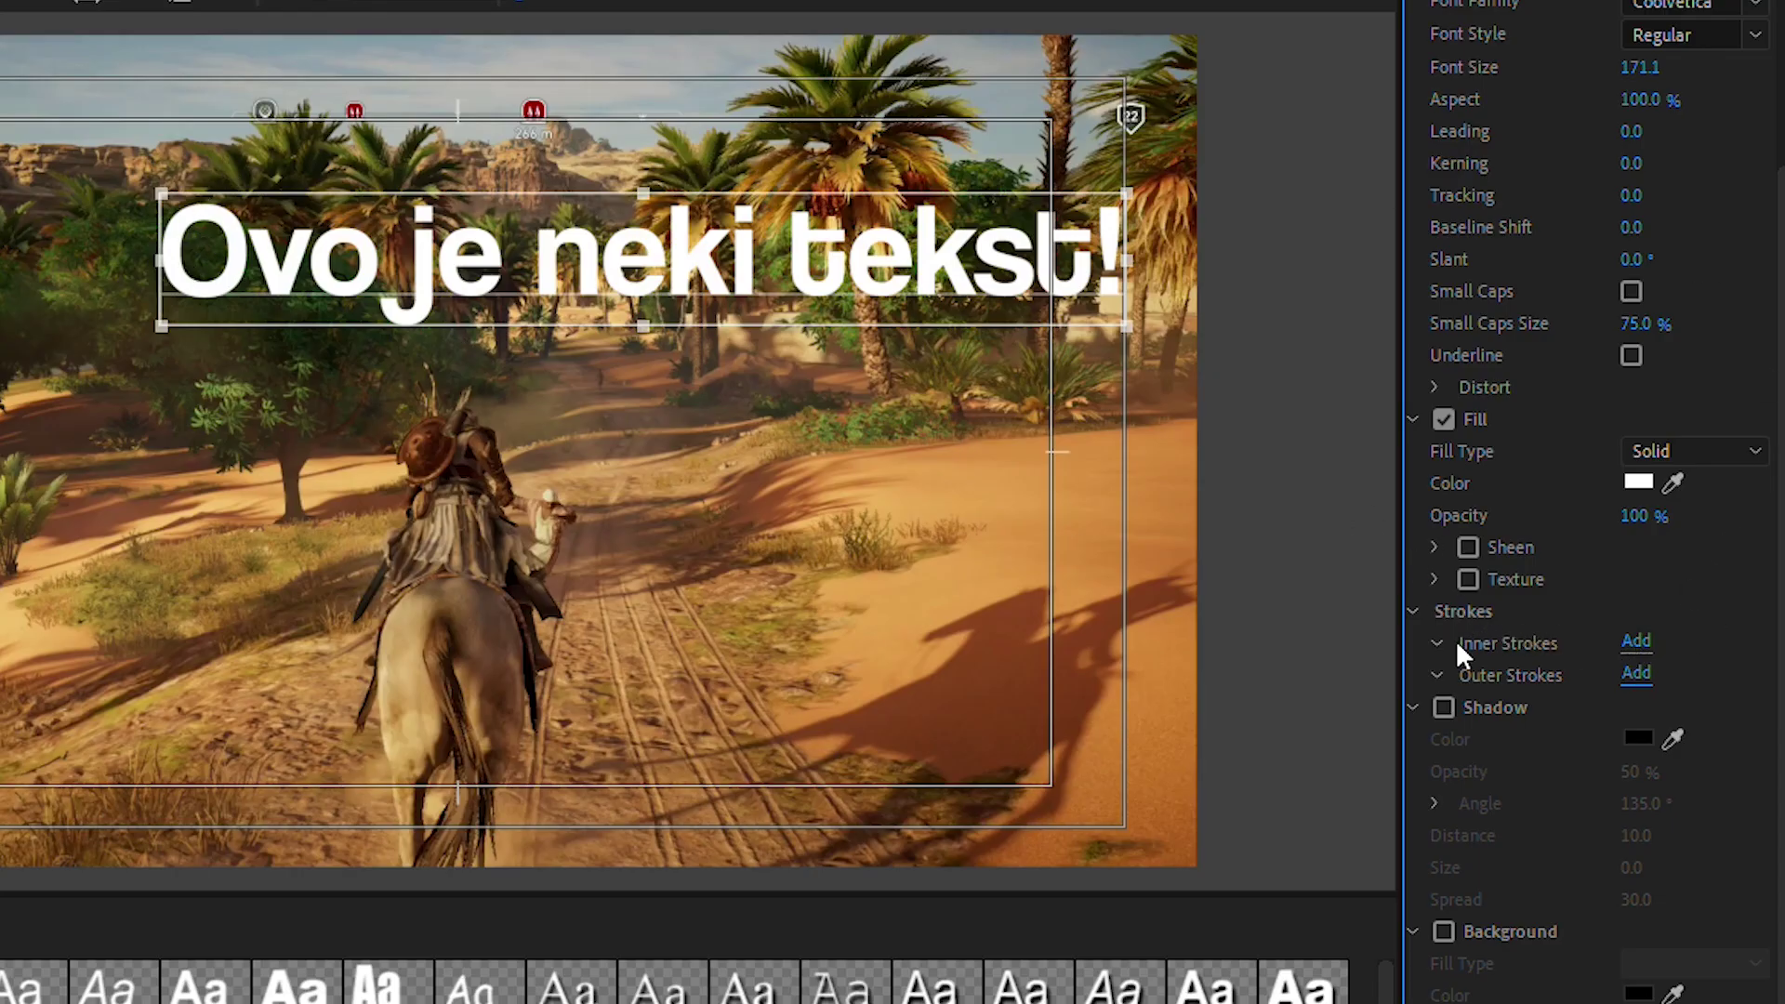
click(1629, 682)
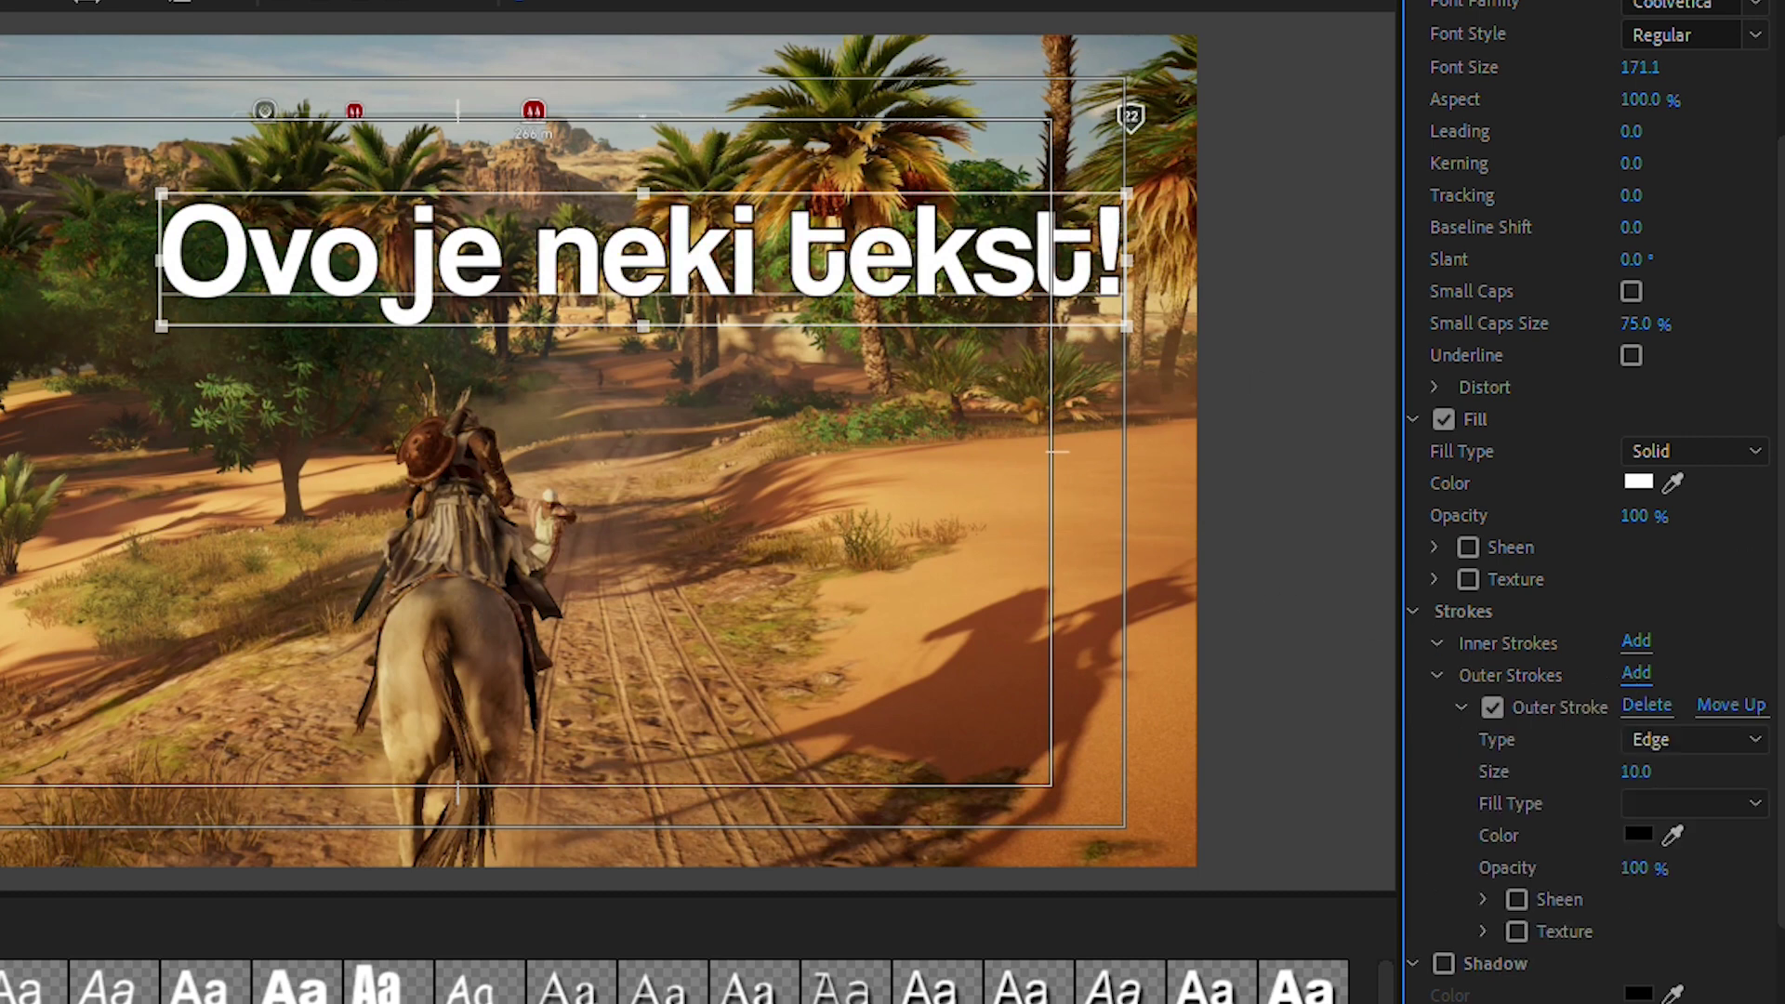
mouse_move(1656, 770)
mouse_down()
mouse_move(1764, 770)
mouse_move(1480, 832)
mouse_up()
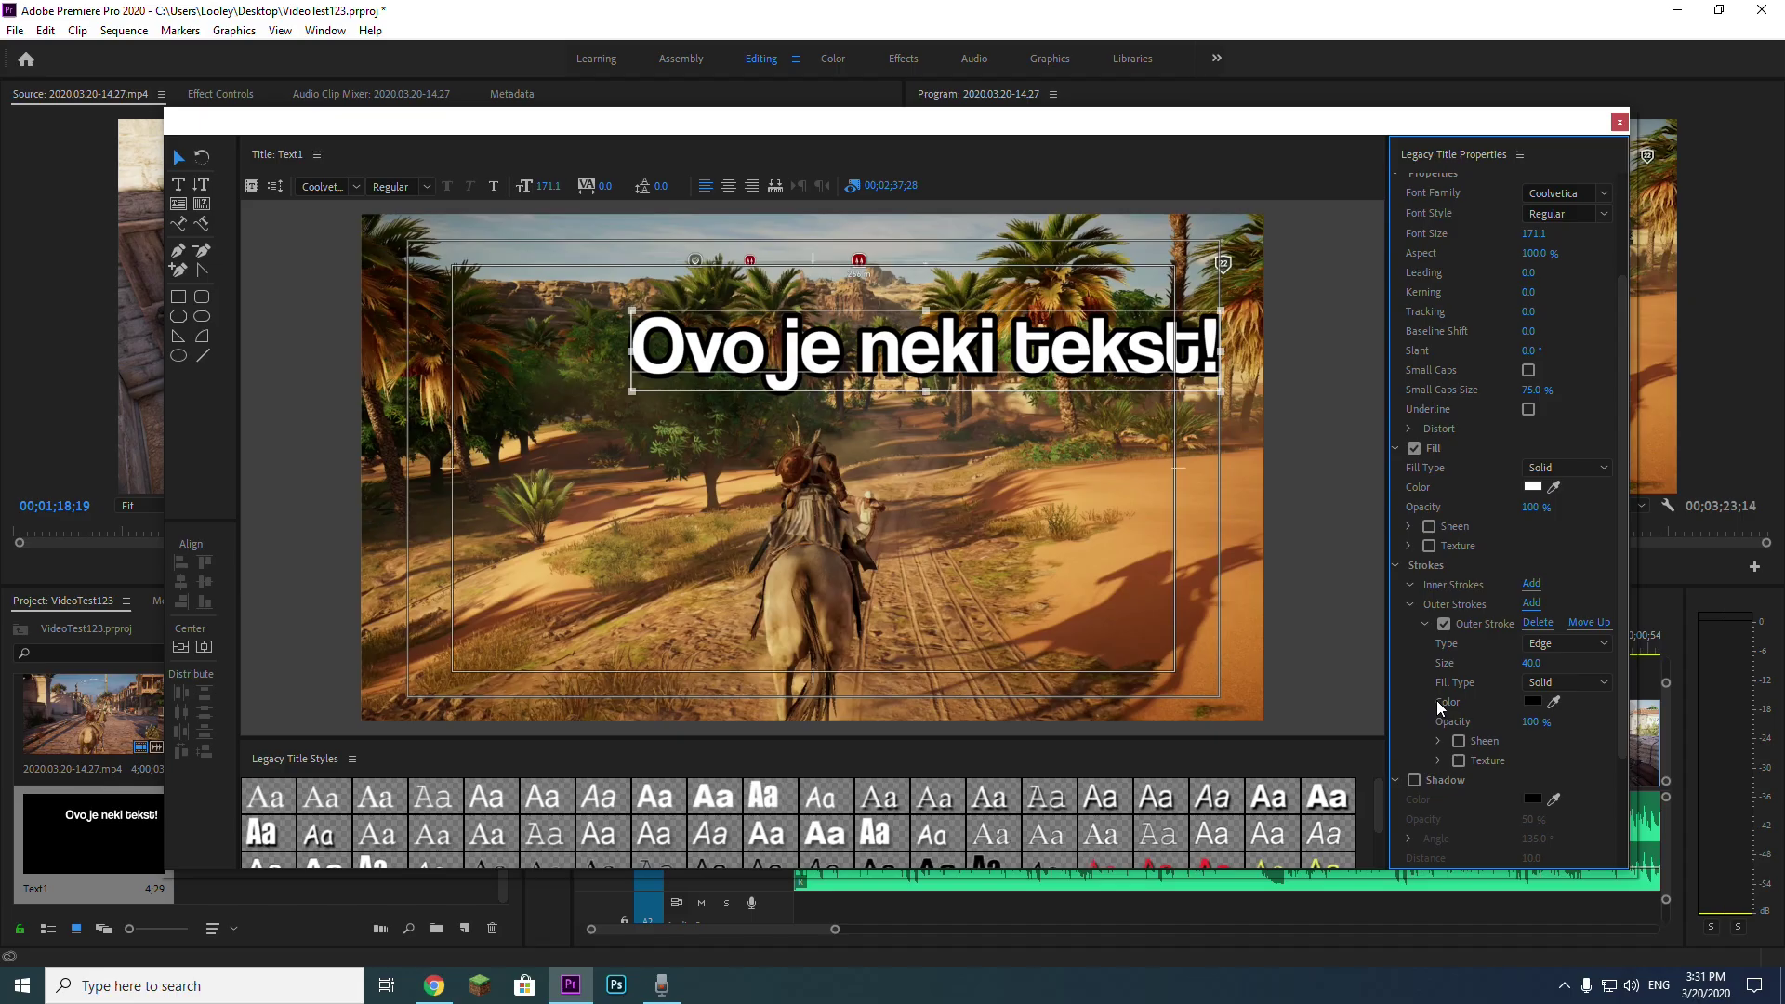
Step: Add a black shadow to the title with 48% opacity, distance 0, size 37 and spread 100
scroll(1436, 700, down, 4)
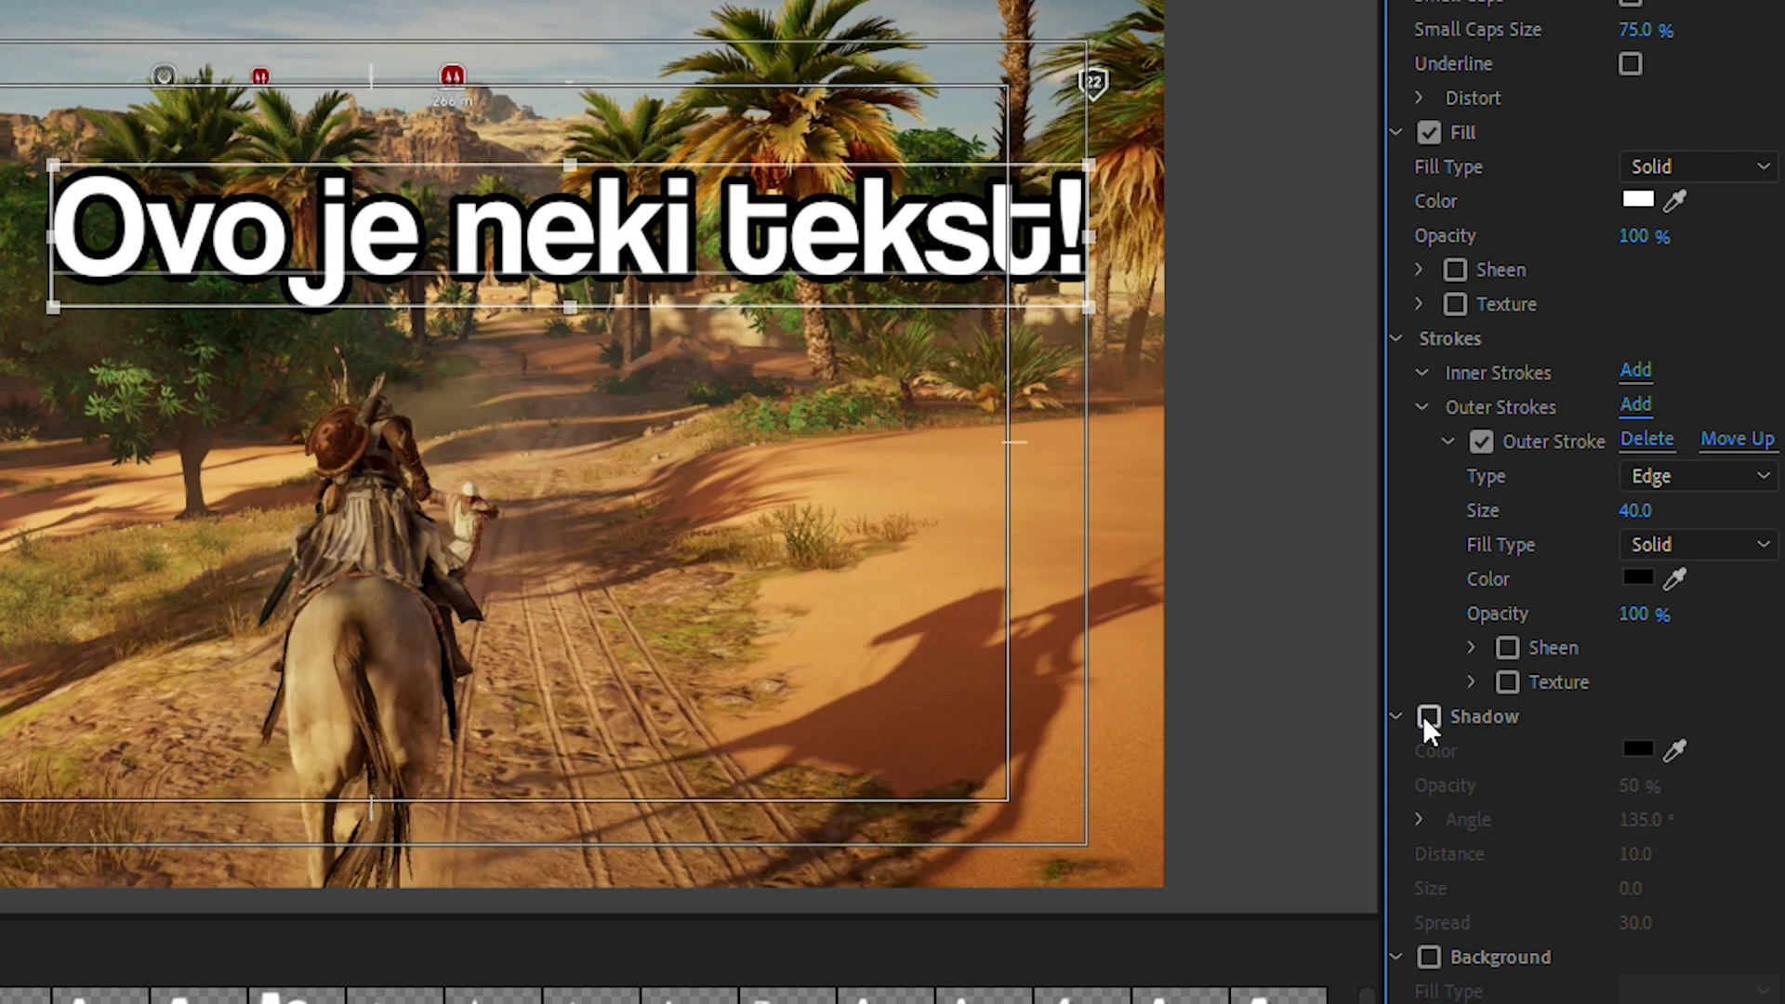
click(1413, 668)
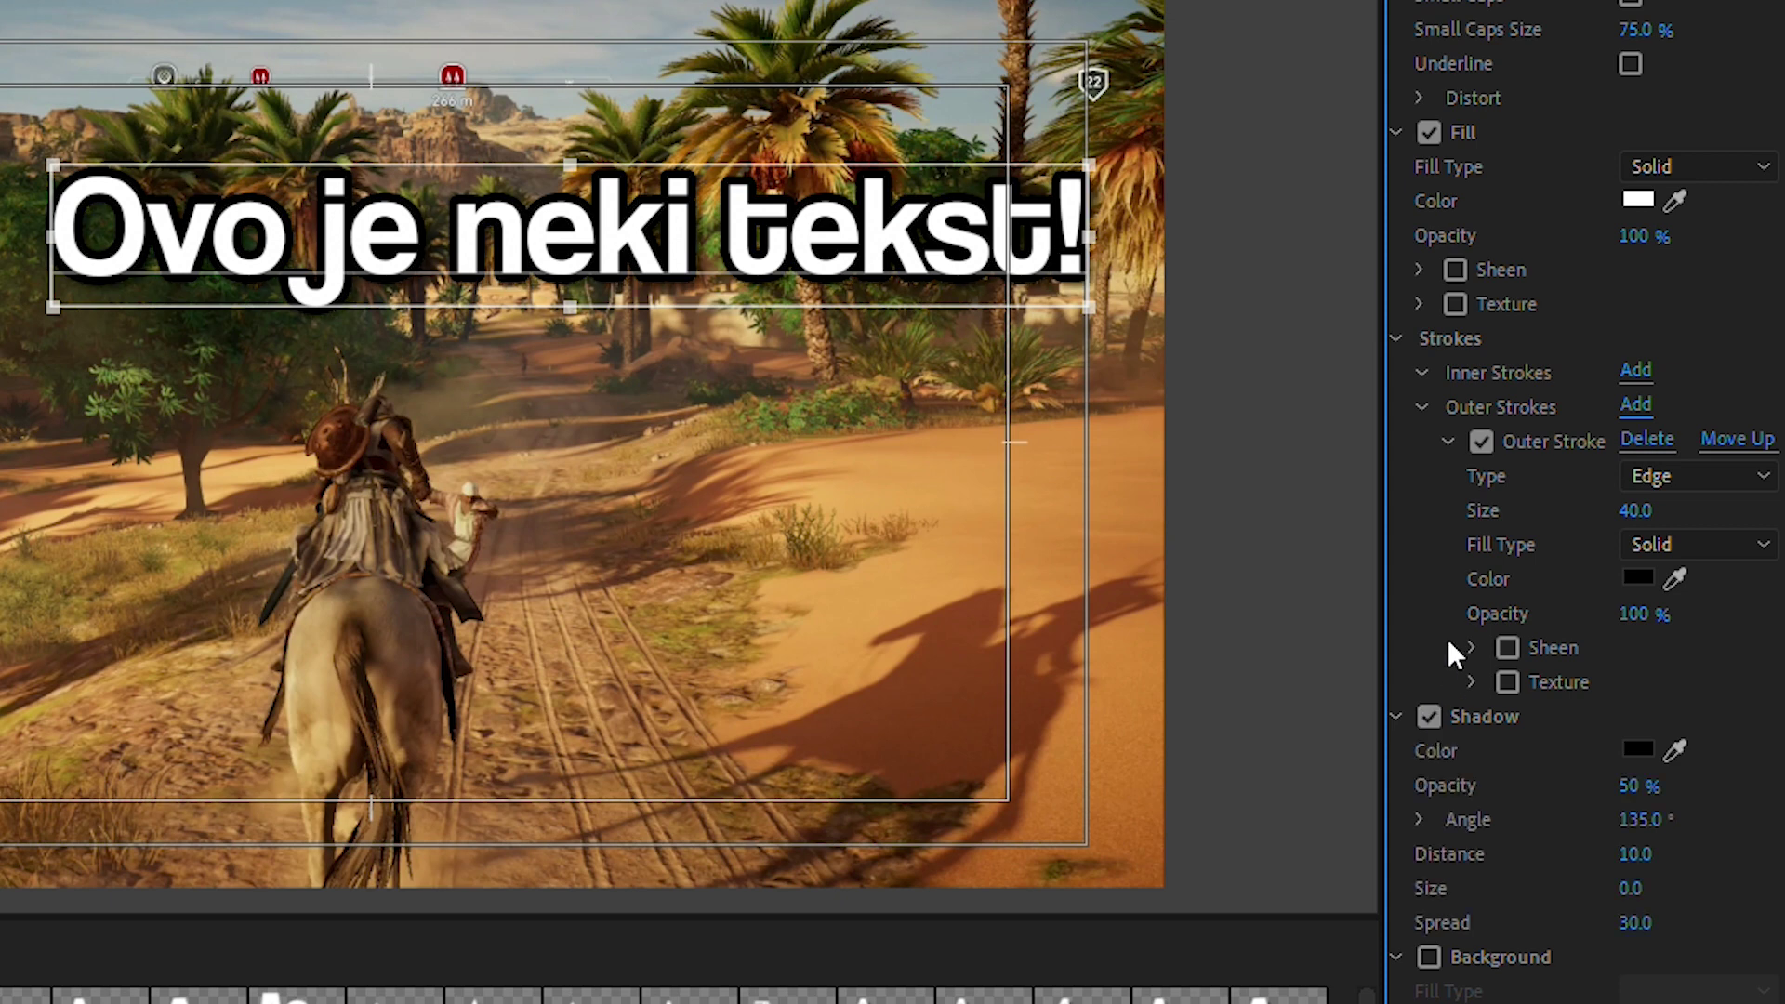
mouse_move(1629, 887)
mouse_down()
mouse_move(1674, 888)
mouse_move(1710, 922)
mouse_move(1603, 884)
mouse_up()
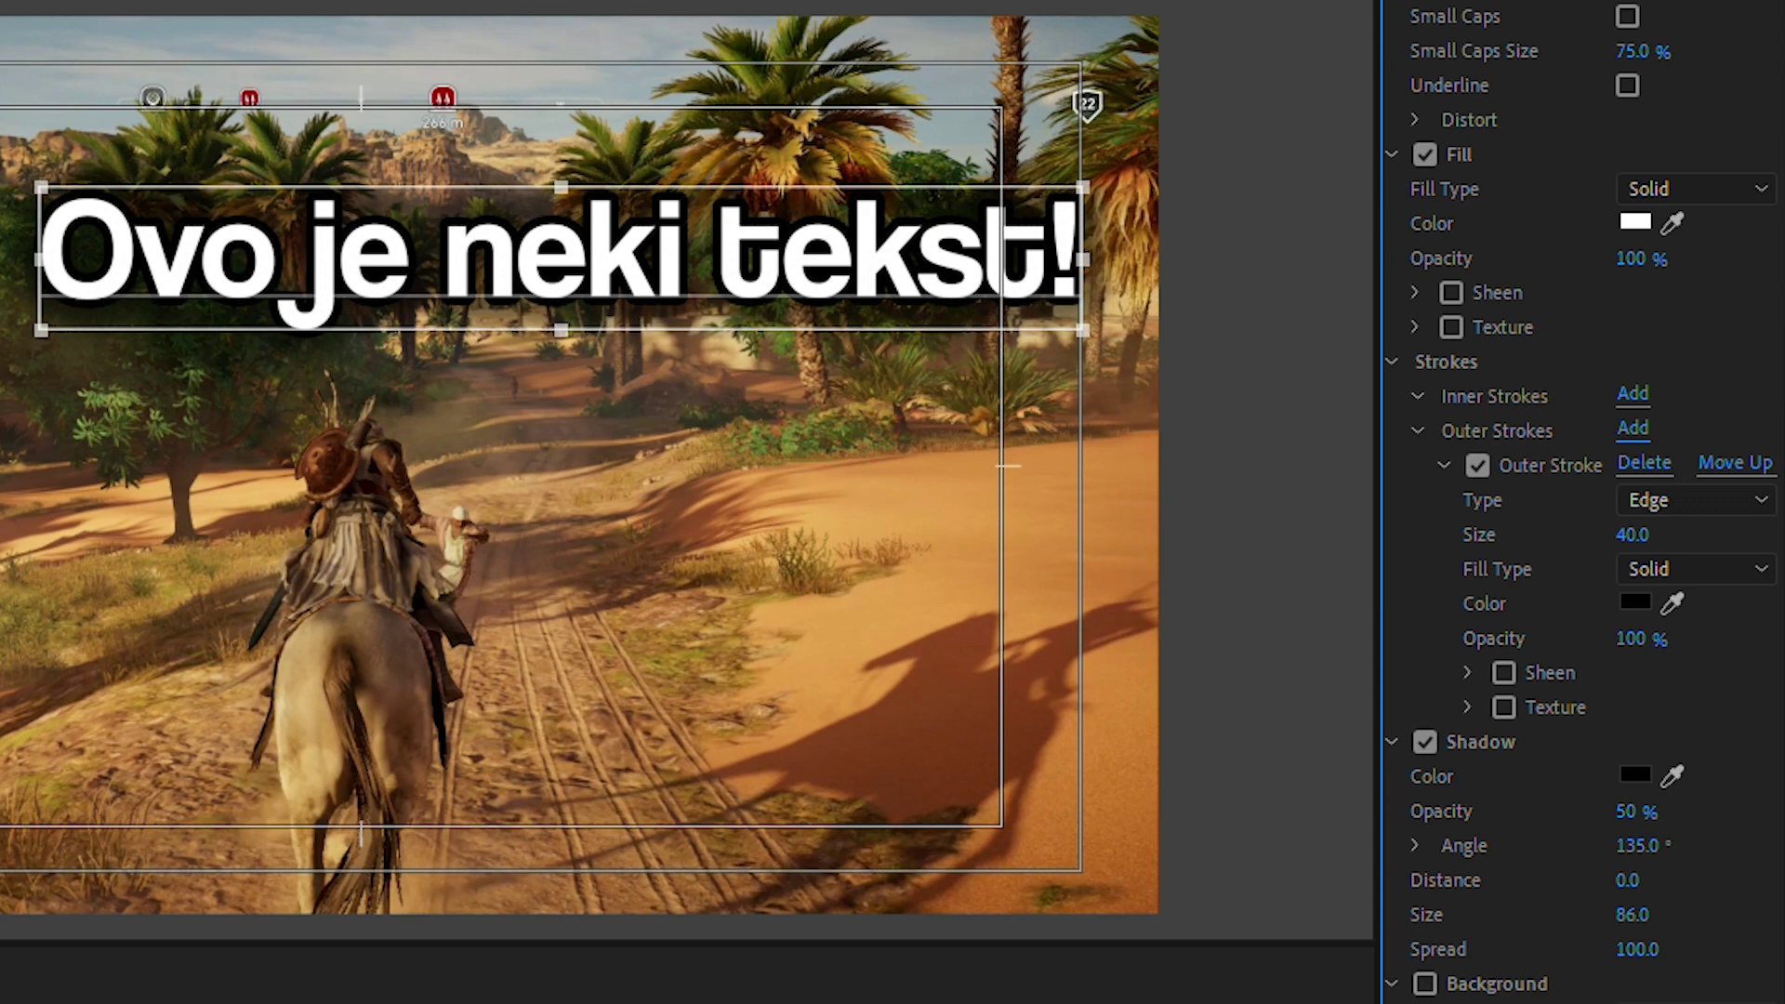
drag(1635, 811, 1636, 824)
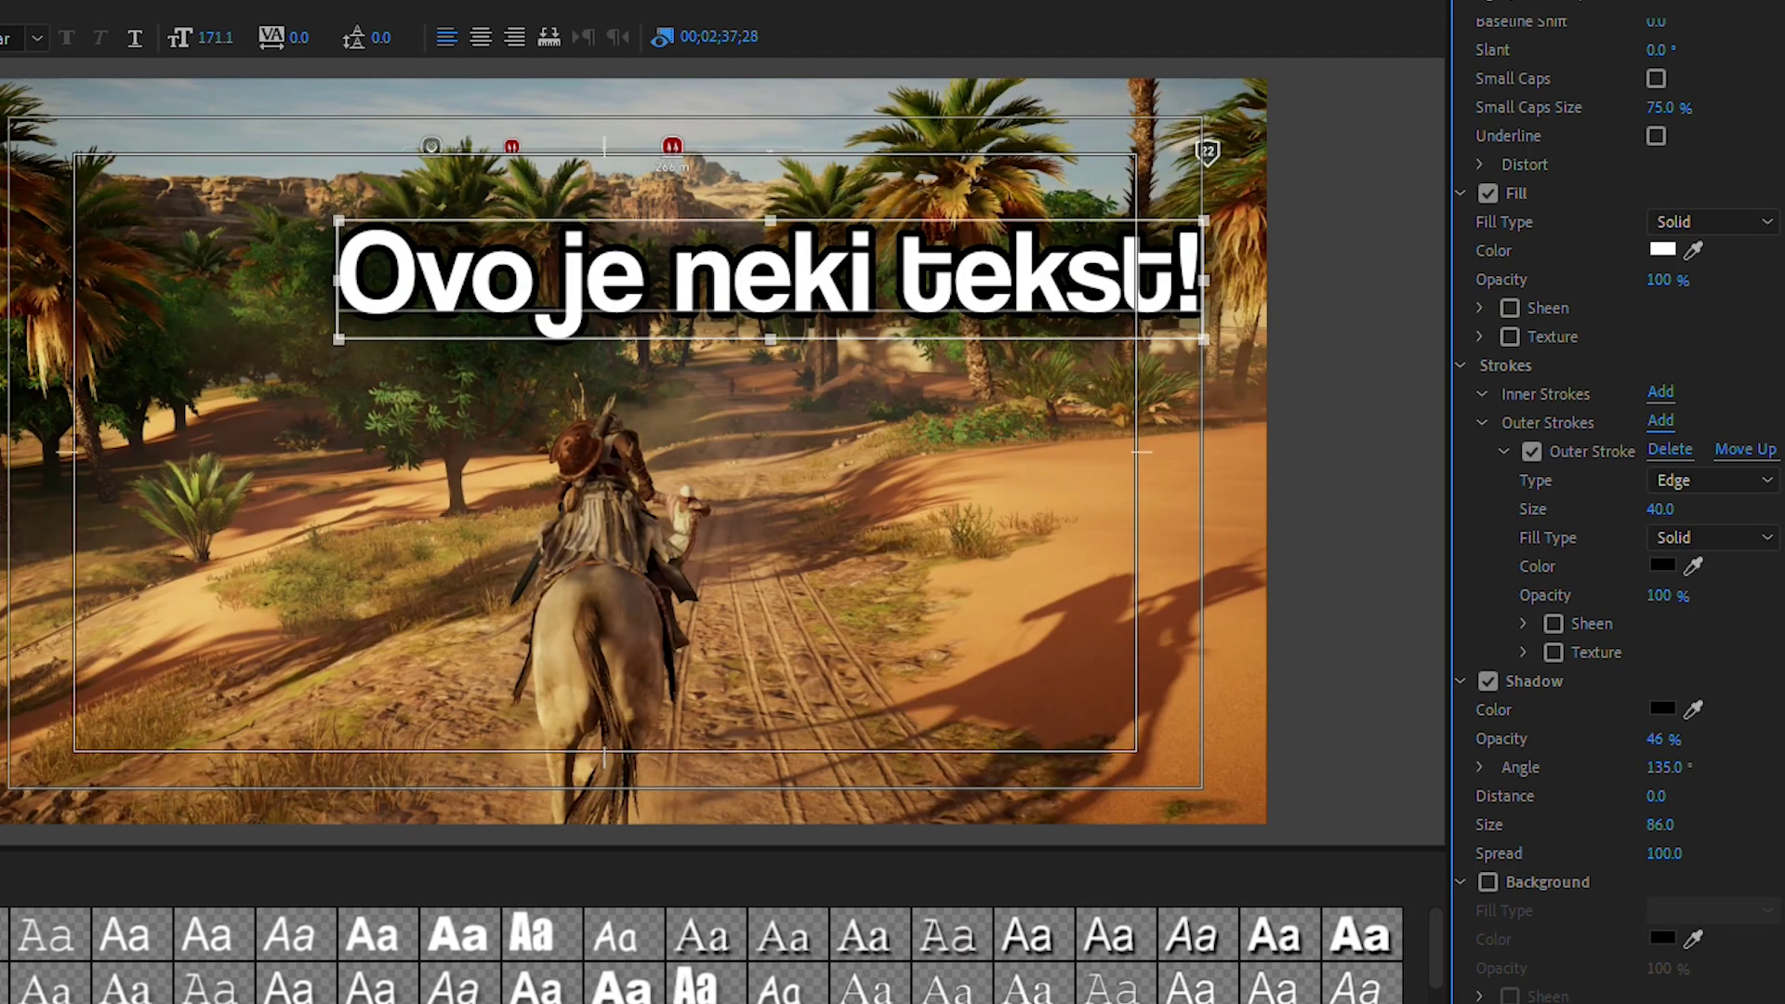
drag(1664, 738, 1670, 738)
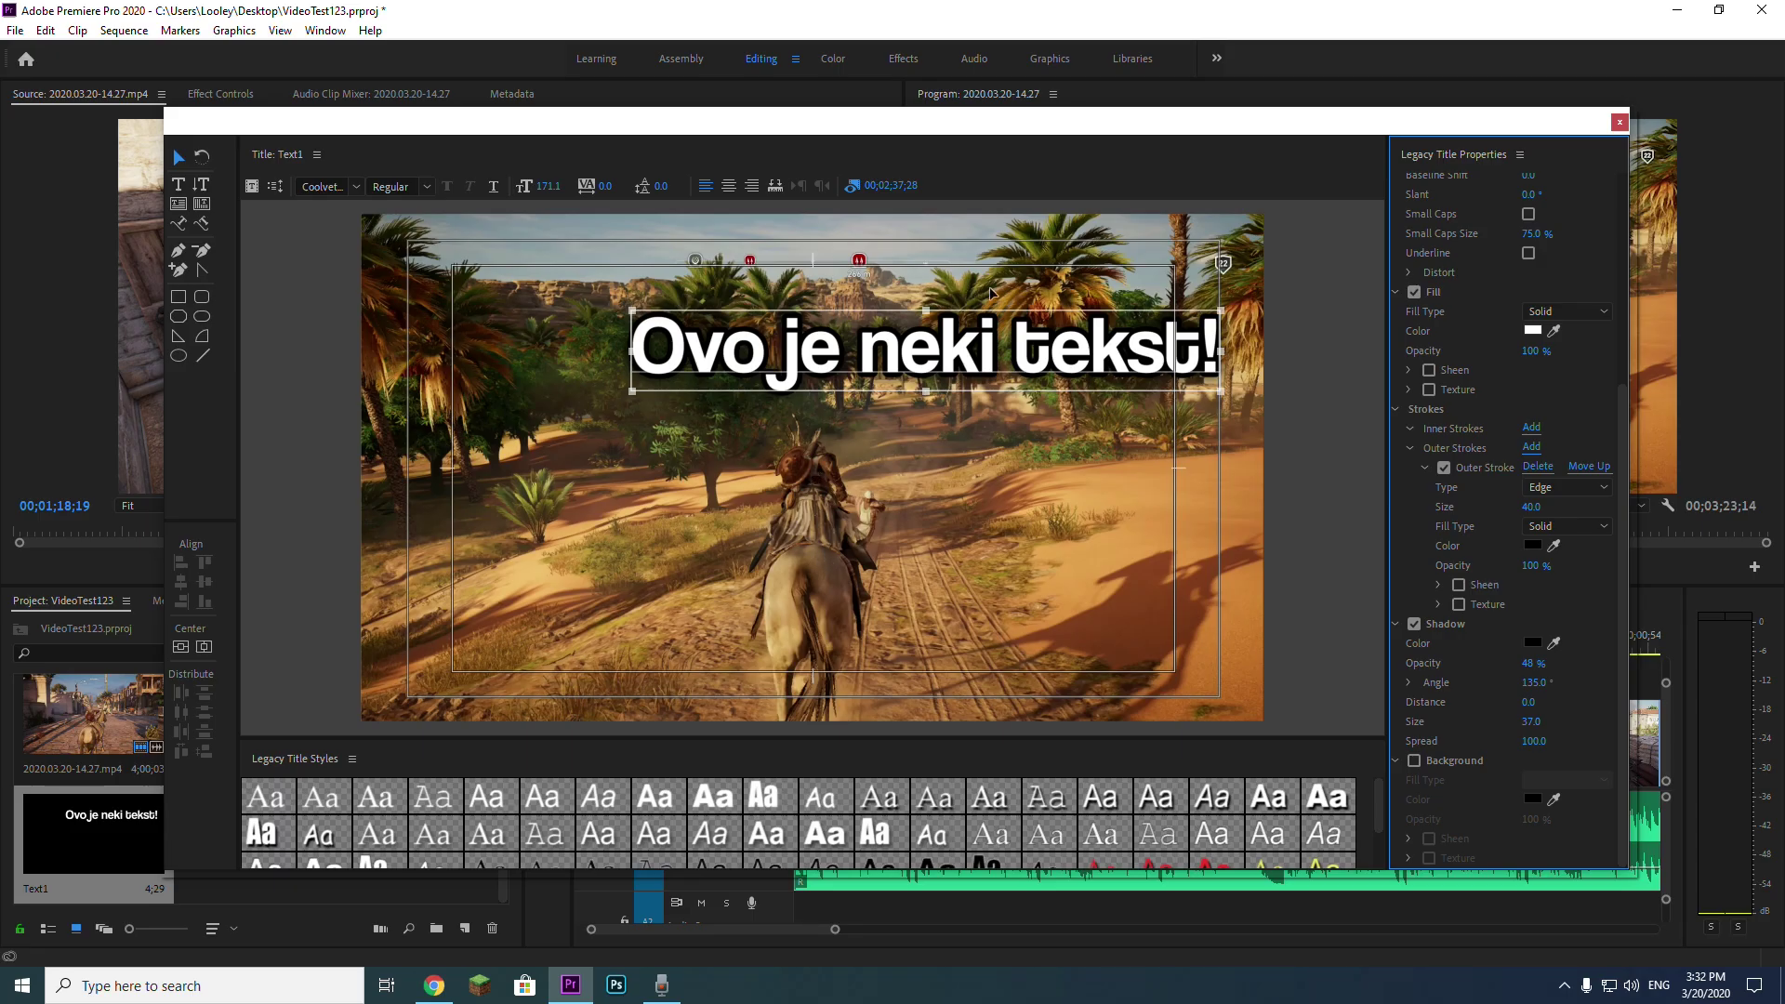
Step: Move the title text around the upper part of the frame and centre it horizontally
drag(960, 356, 824, 334)
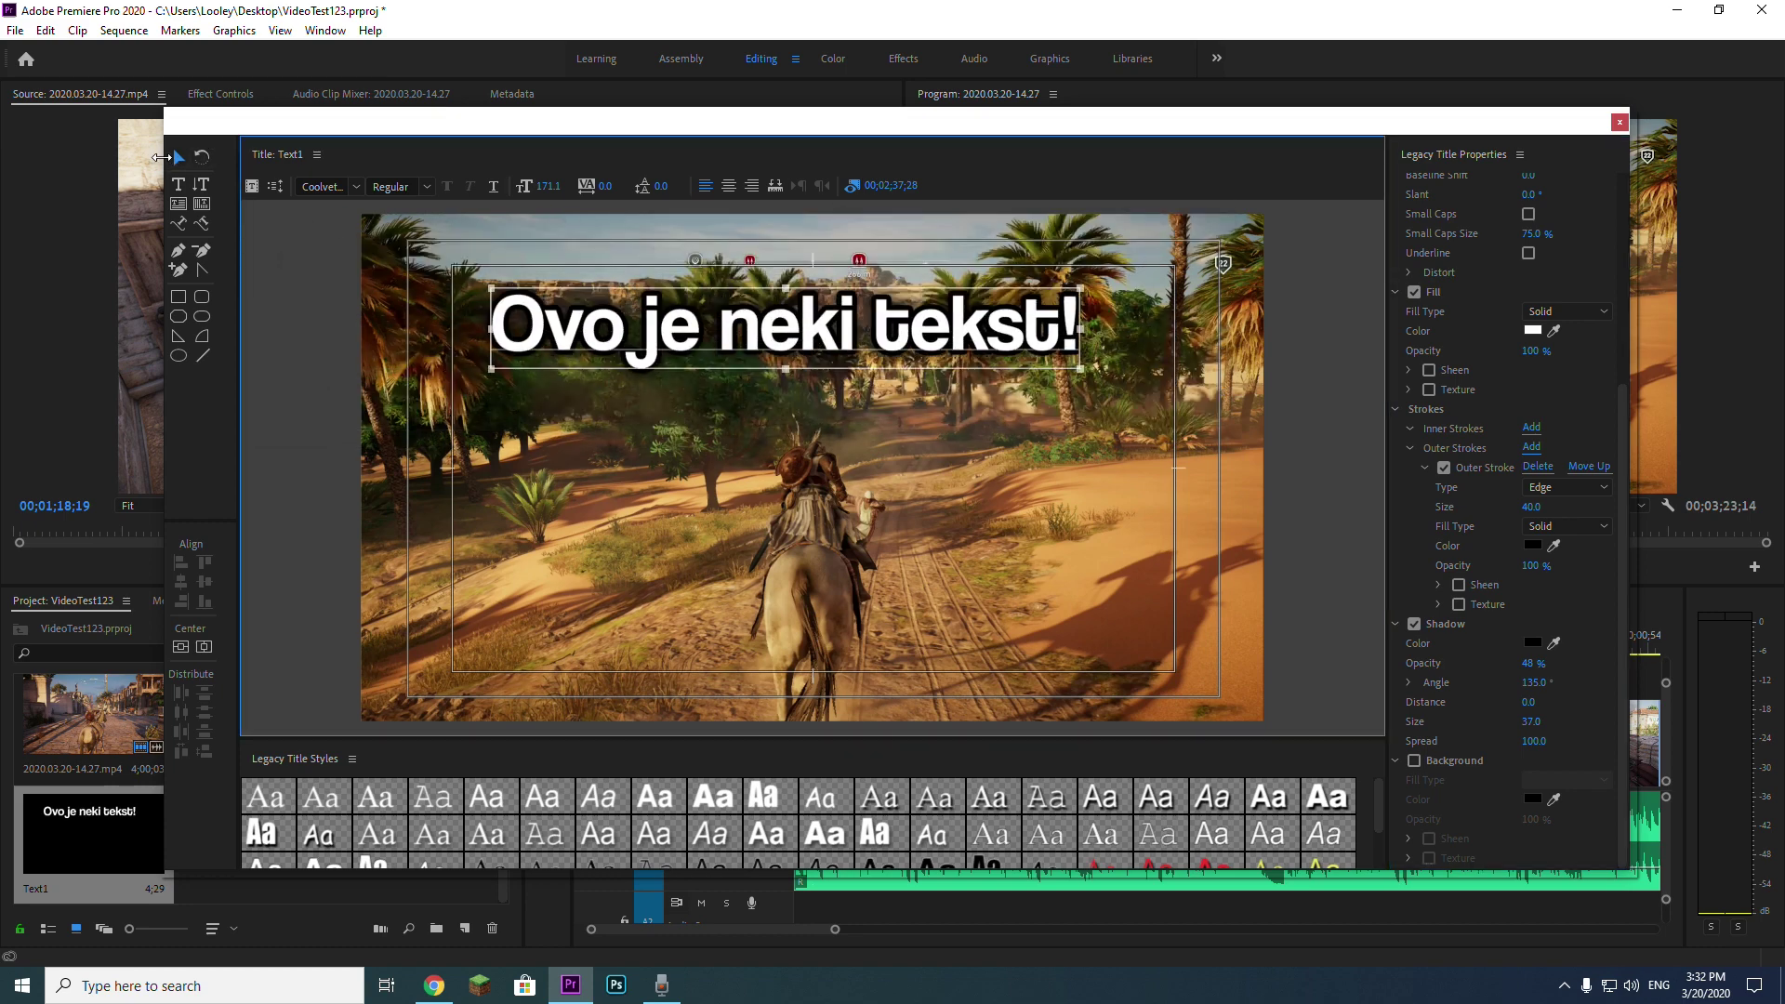
click(179, 161)
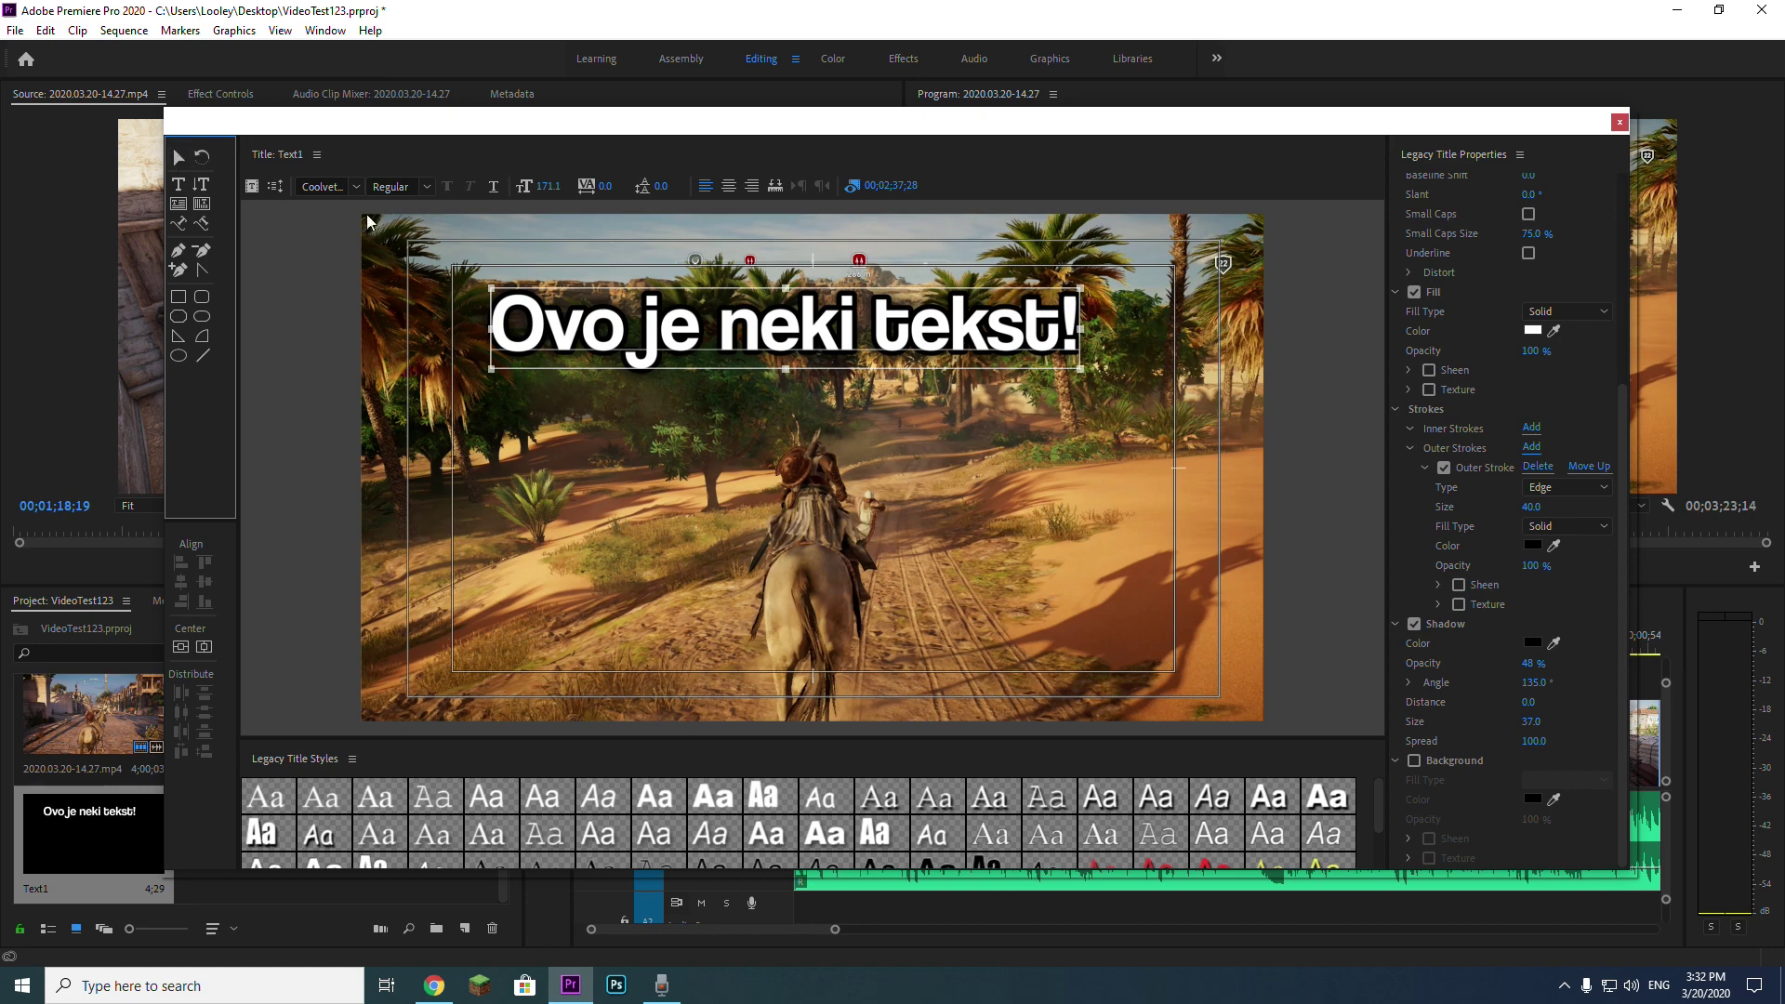
drag(651, 316, 739, 376)
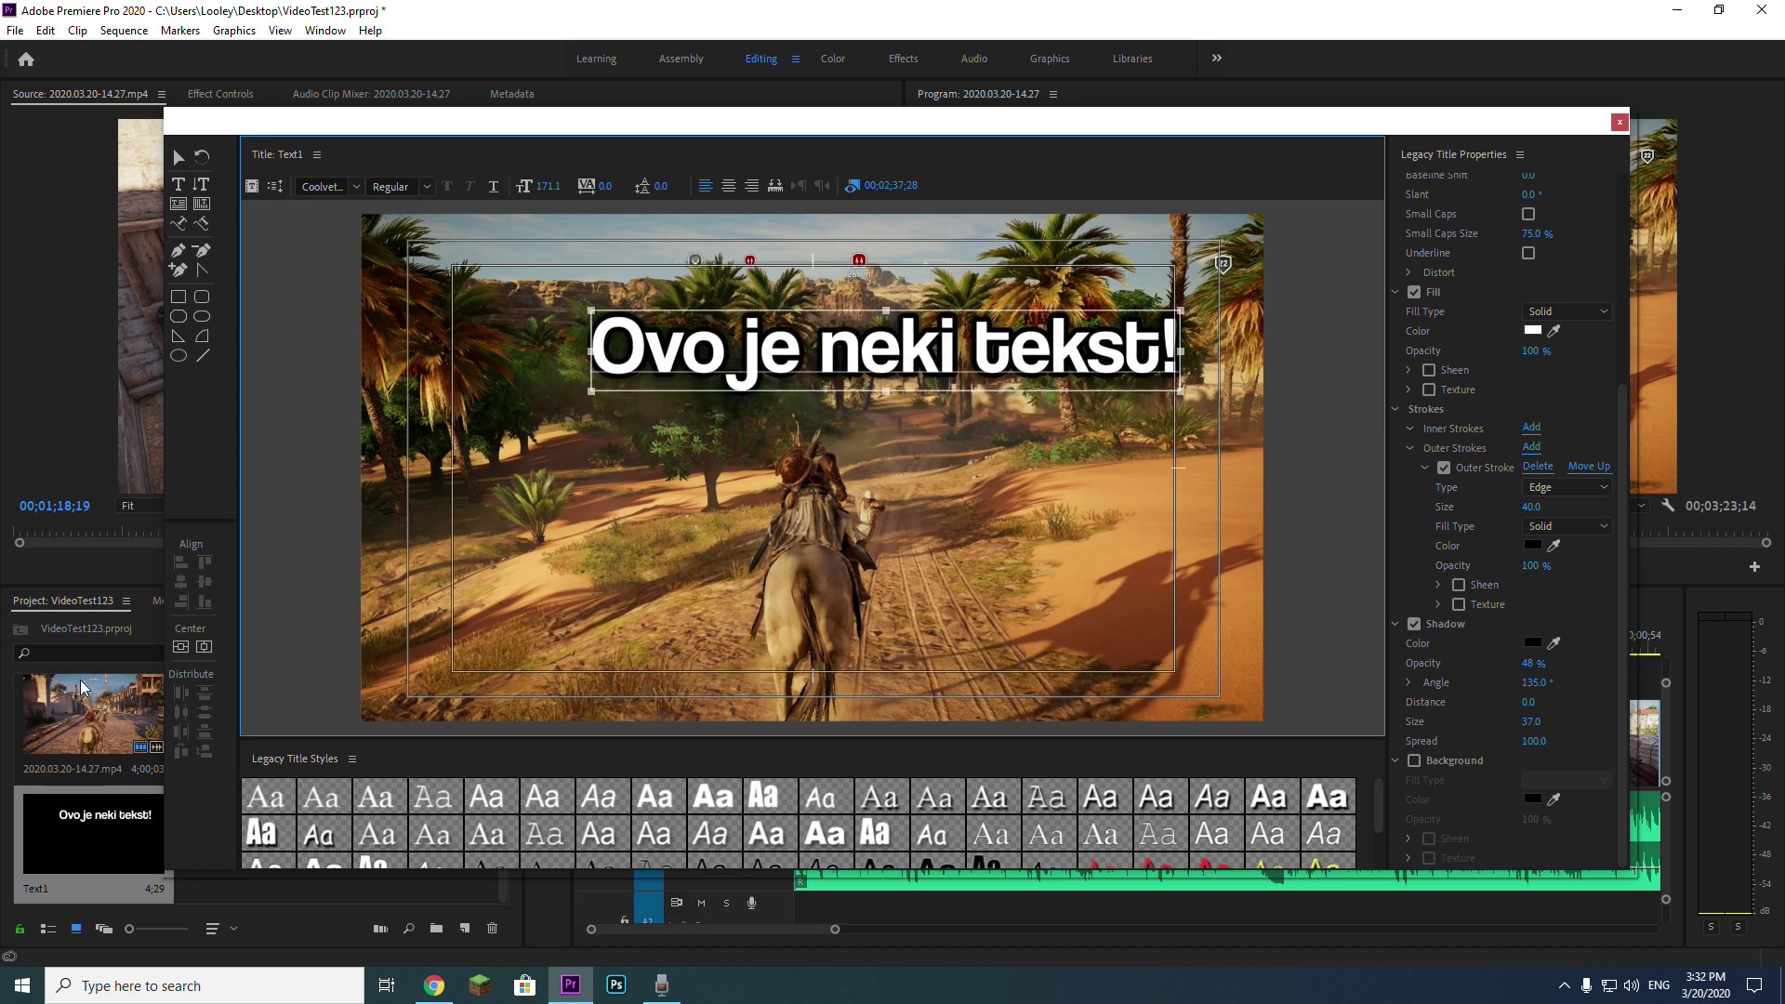
click(205, 651)
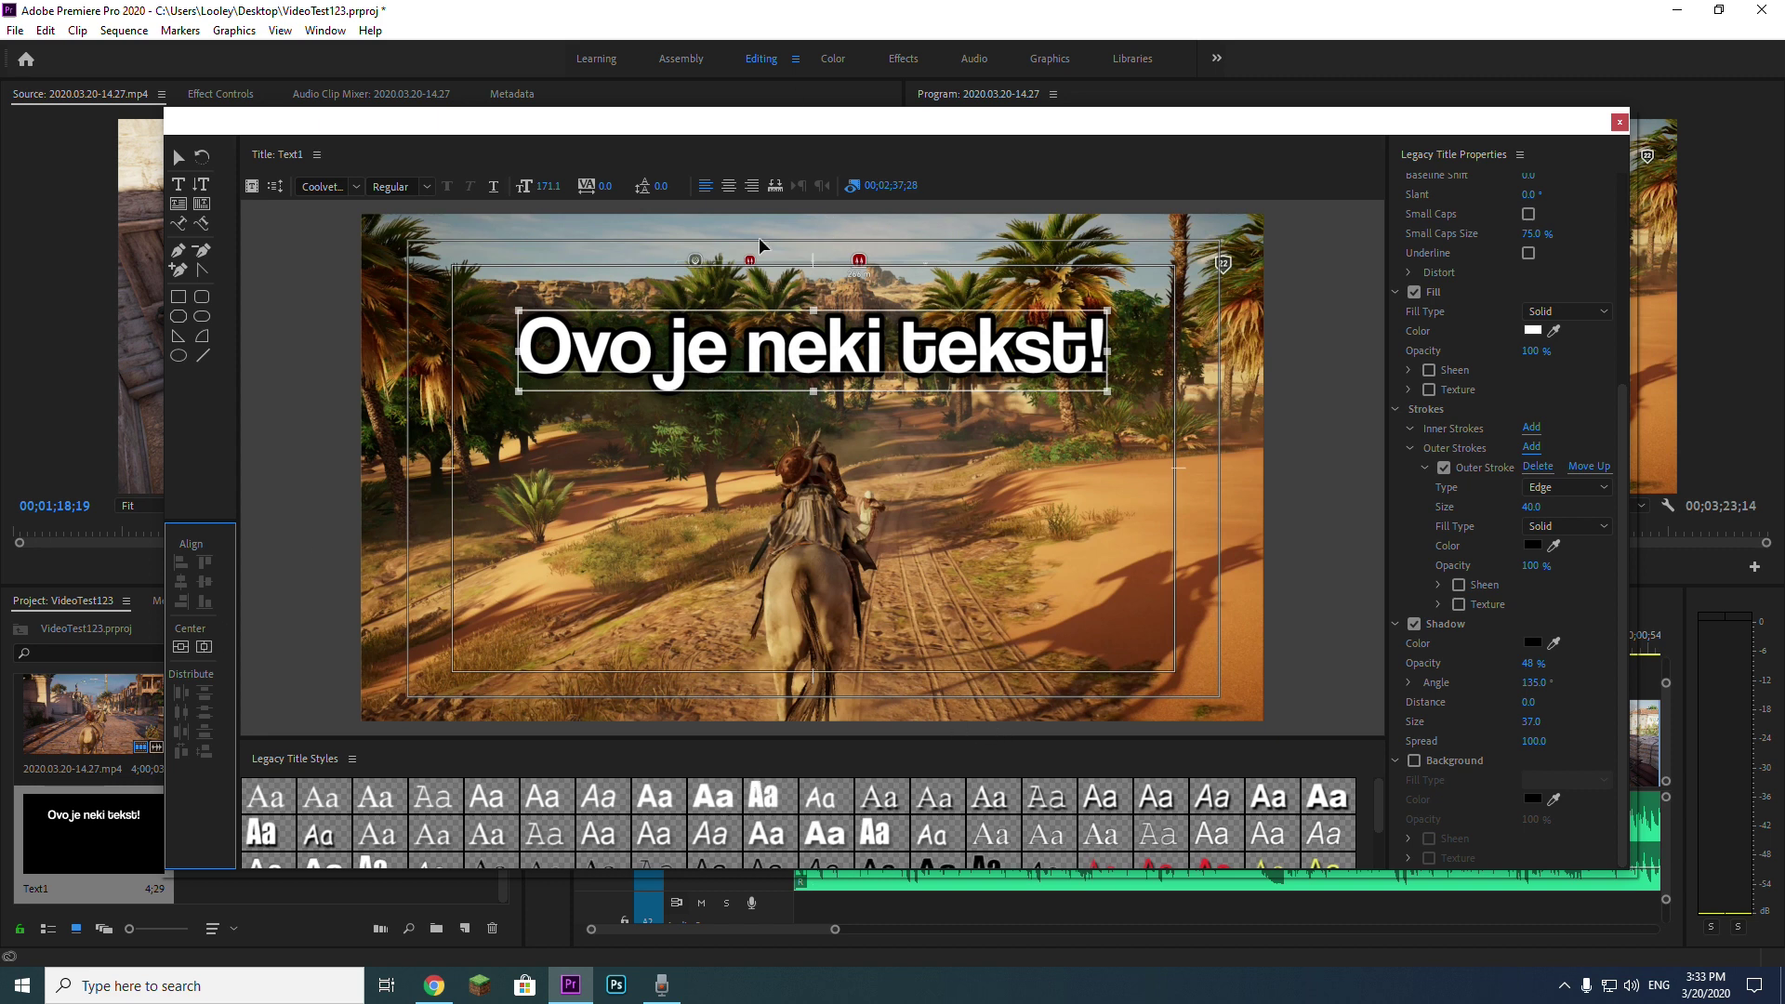
Step: Move the title text to the frame's upper-left area, then centre it in the frame both vertically and horizontally
drag(572, 392, 460, 332)
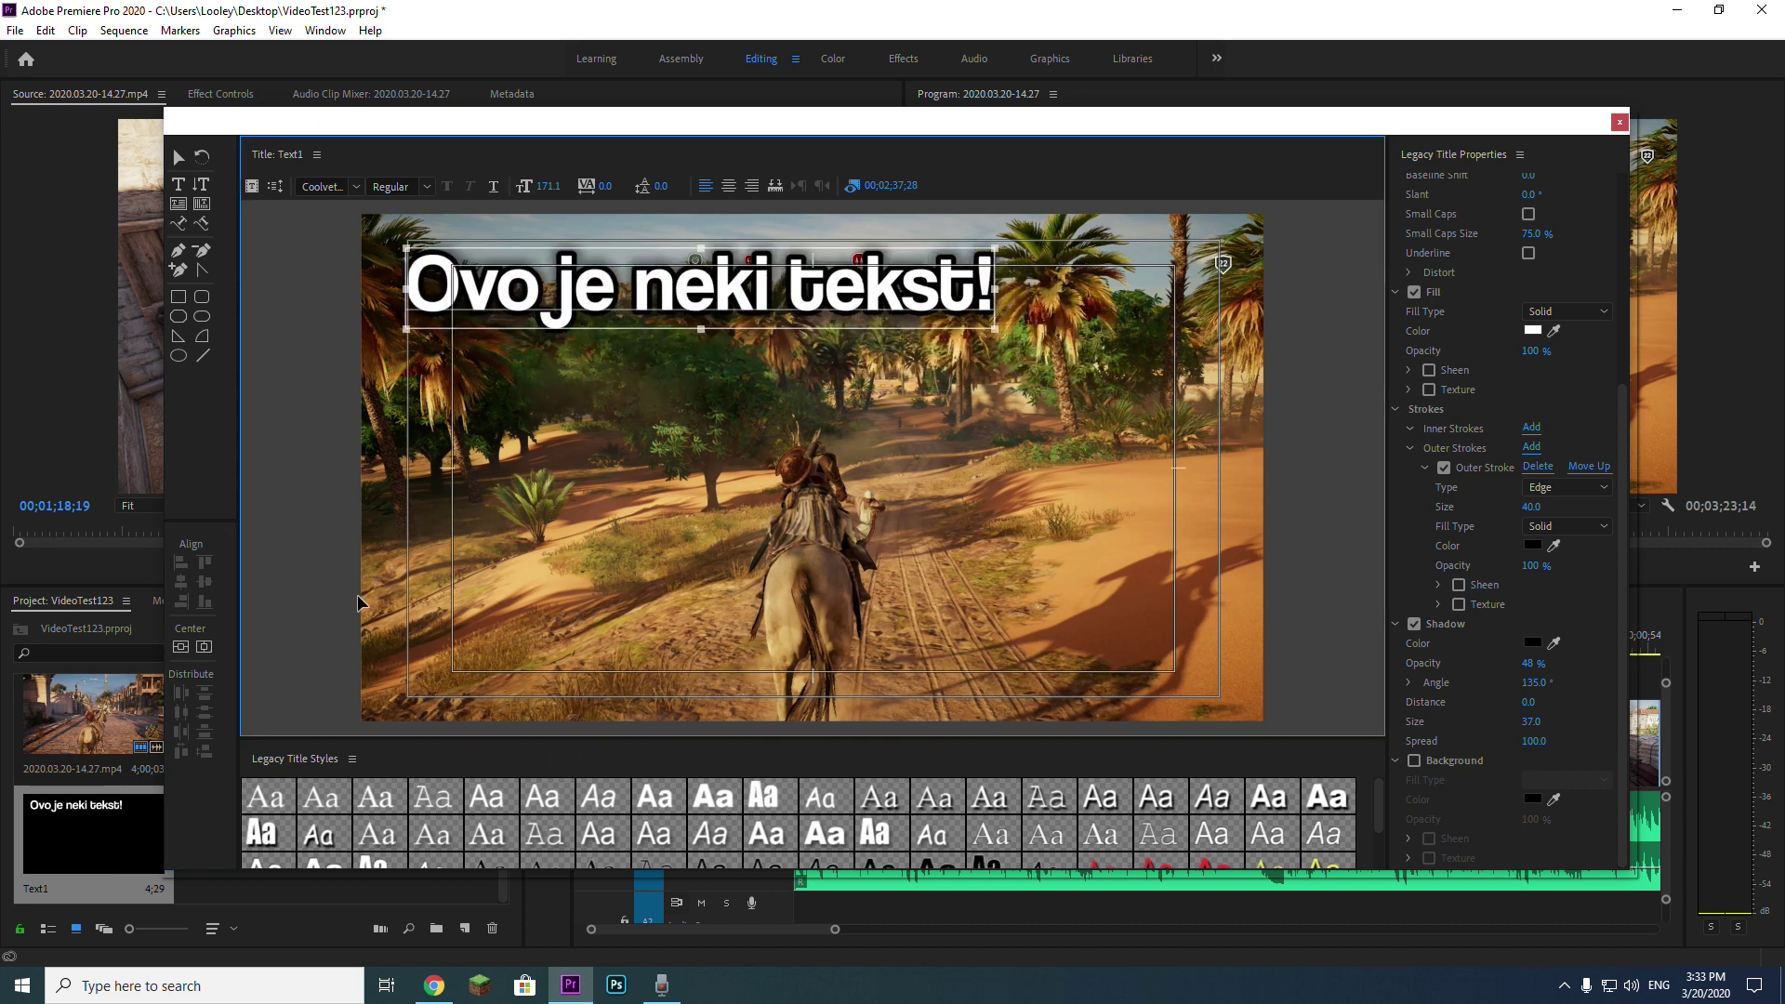
click(181, 648)
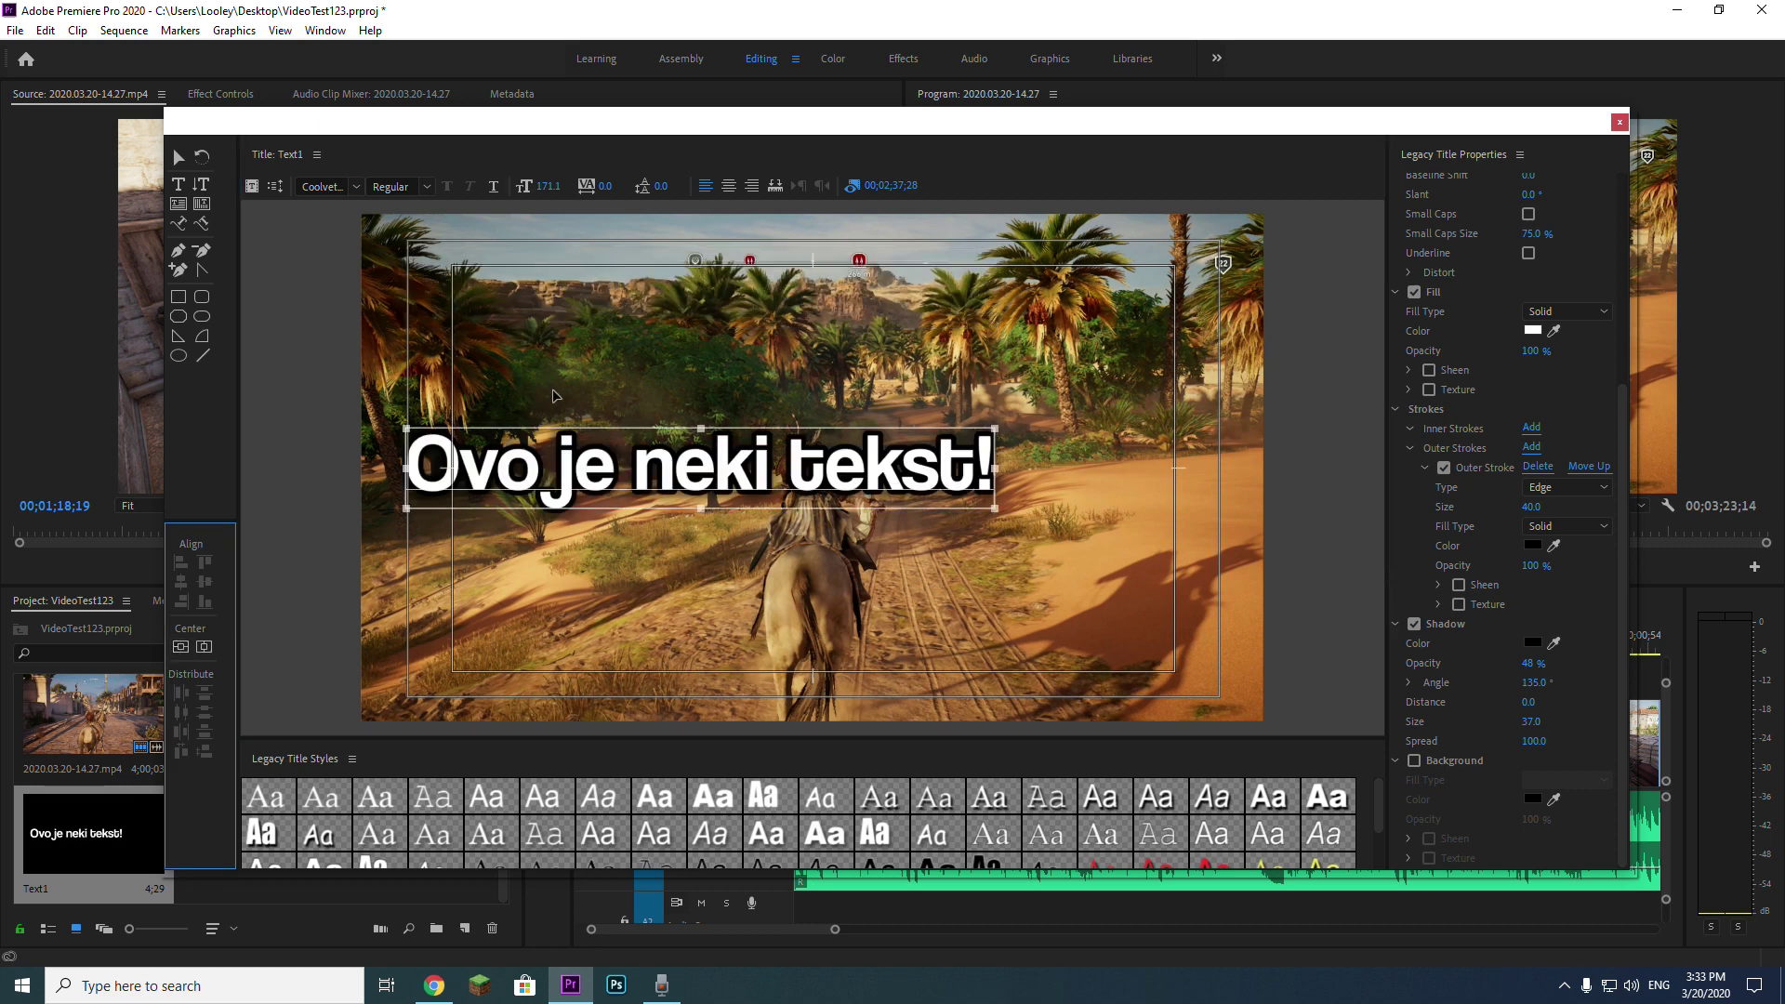
click(205, 647)
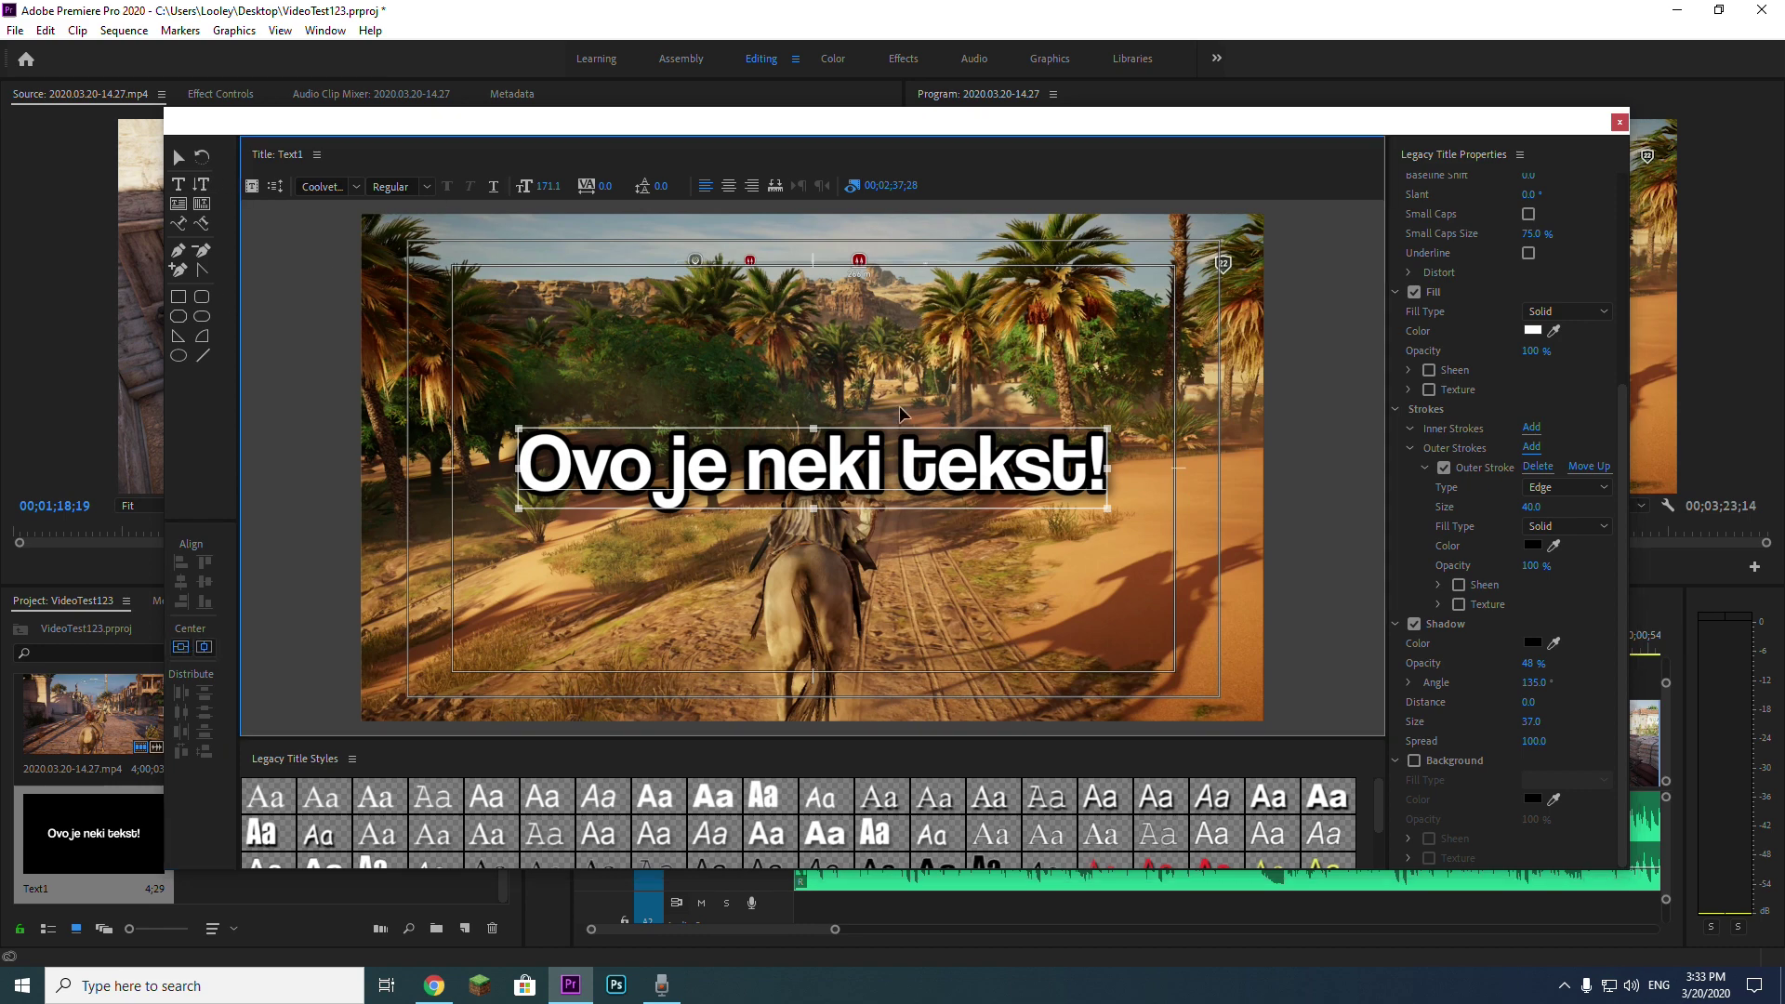
Step: Close the title editor and place the Text1 title on track V2 about 5 seconds into the sequence
click(1618, 124)
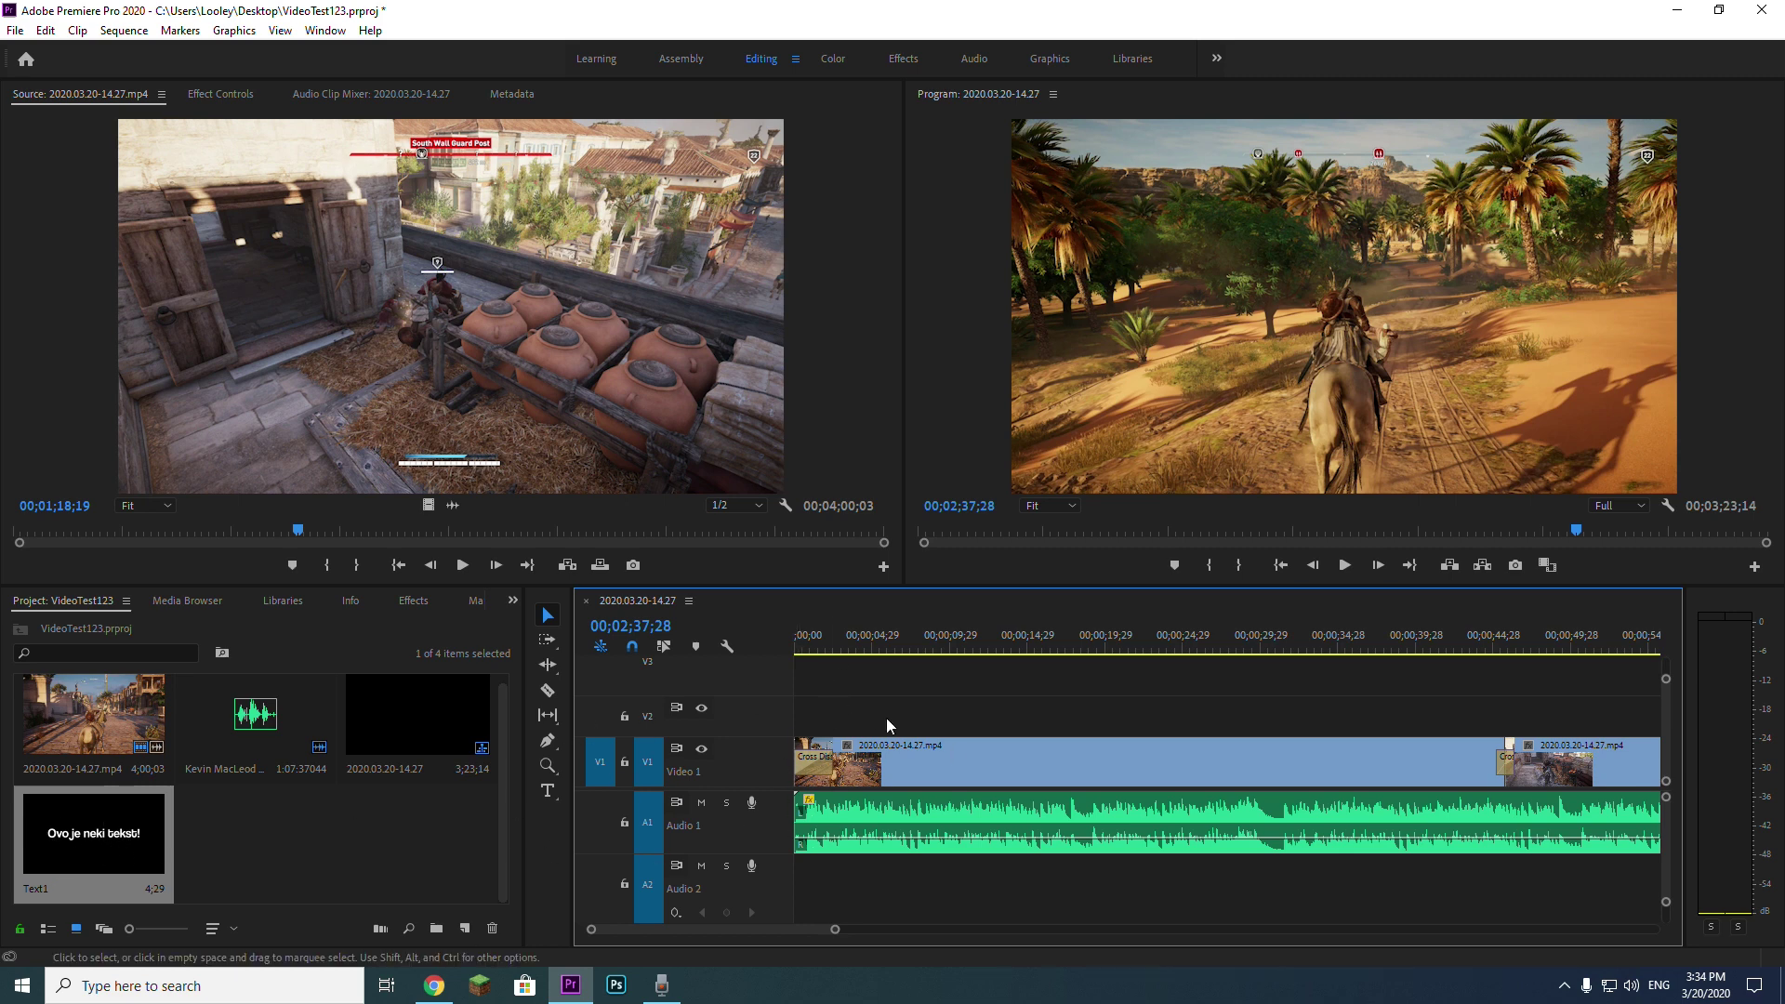
click(65, 841)
drag(65, 841, 873, 715)
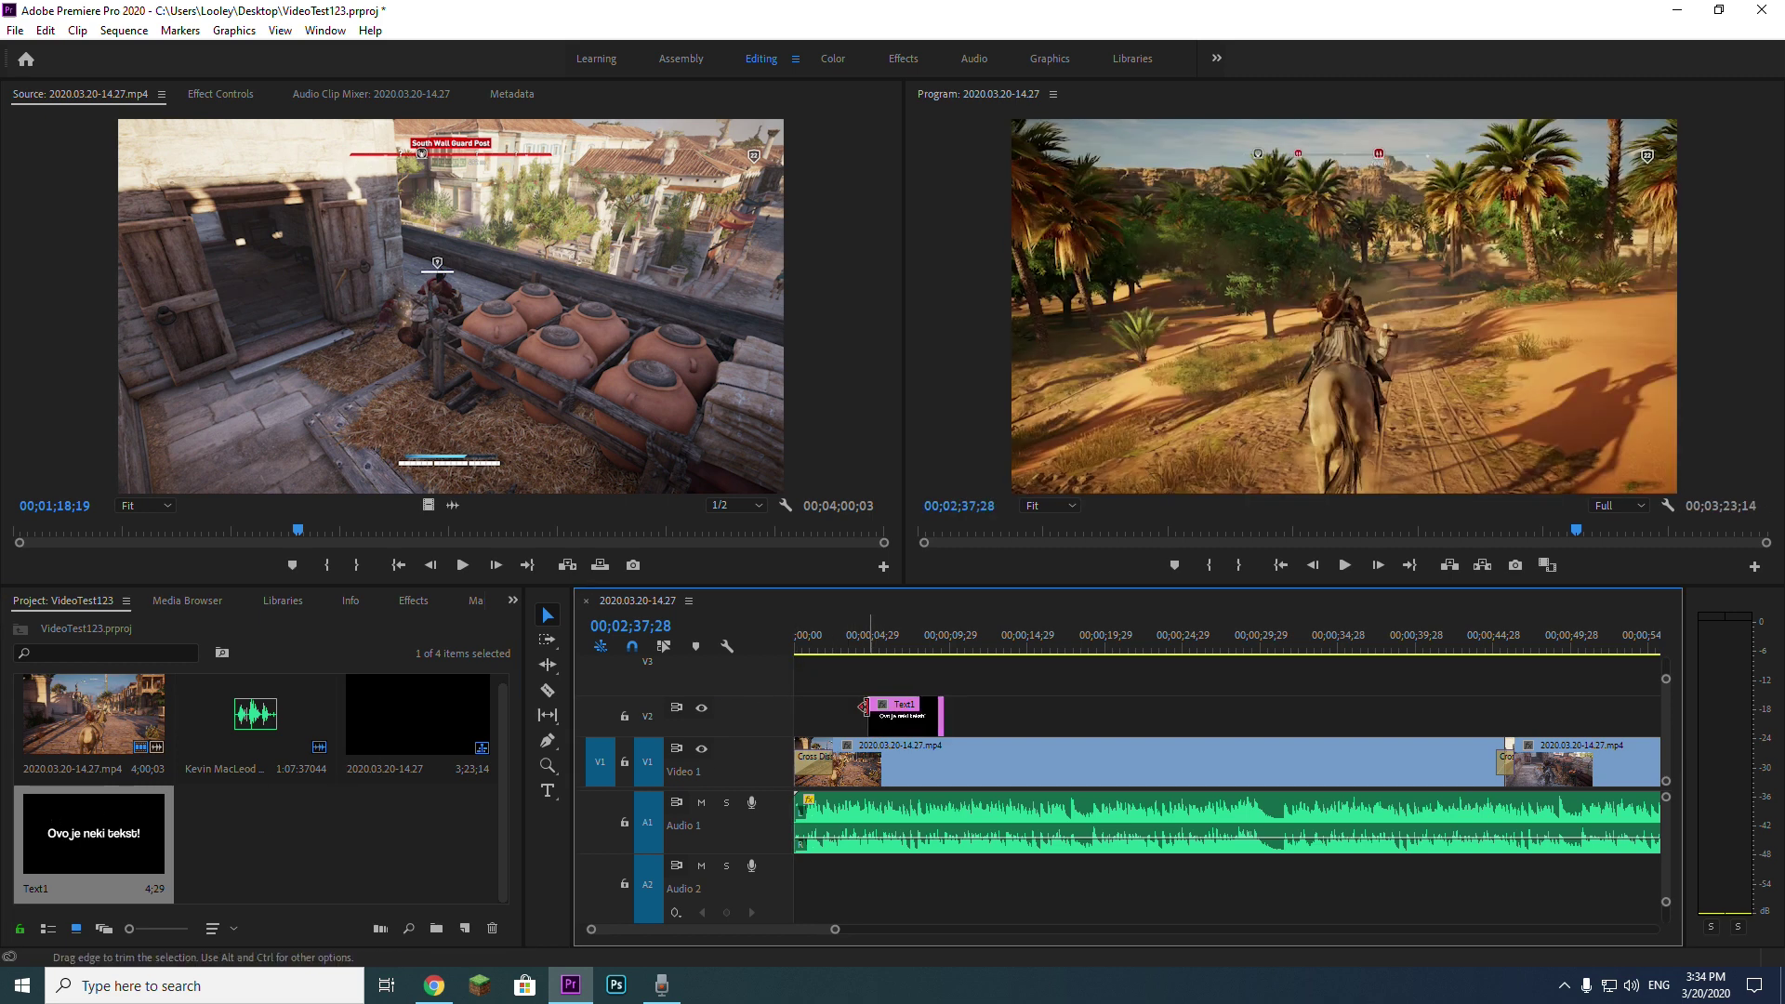
Step: Play the sequence from 00;00;04;15 to preview the title, and shorten the Text1 clip by trimming its end
key(=)
click(883, 647)
key(space)
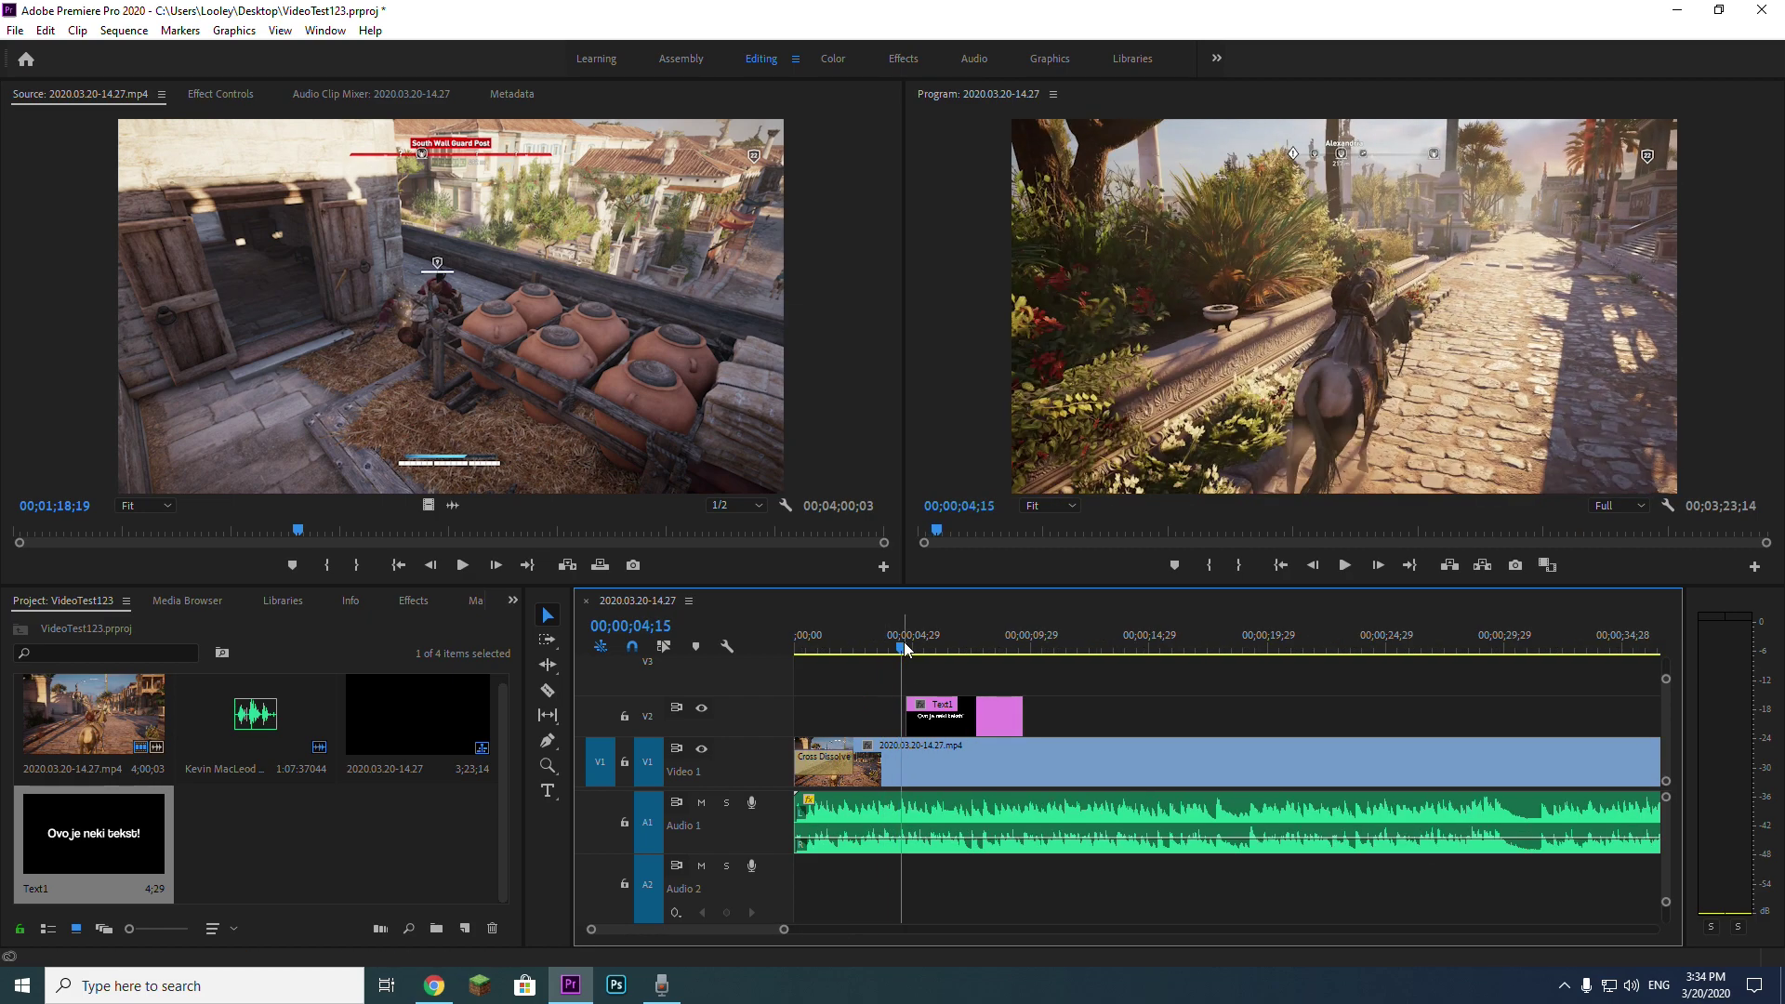
key(space)
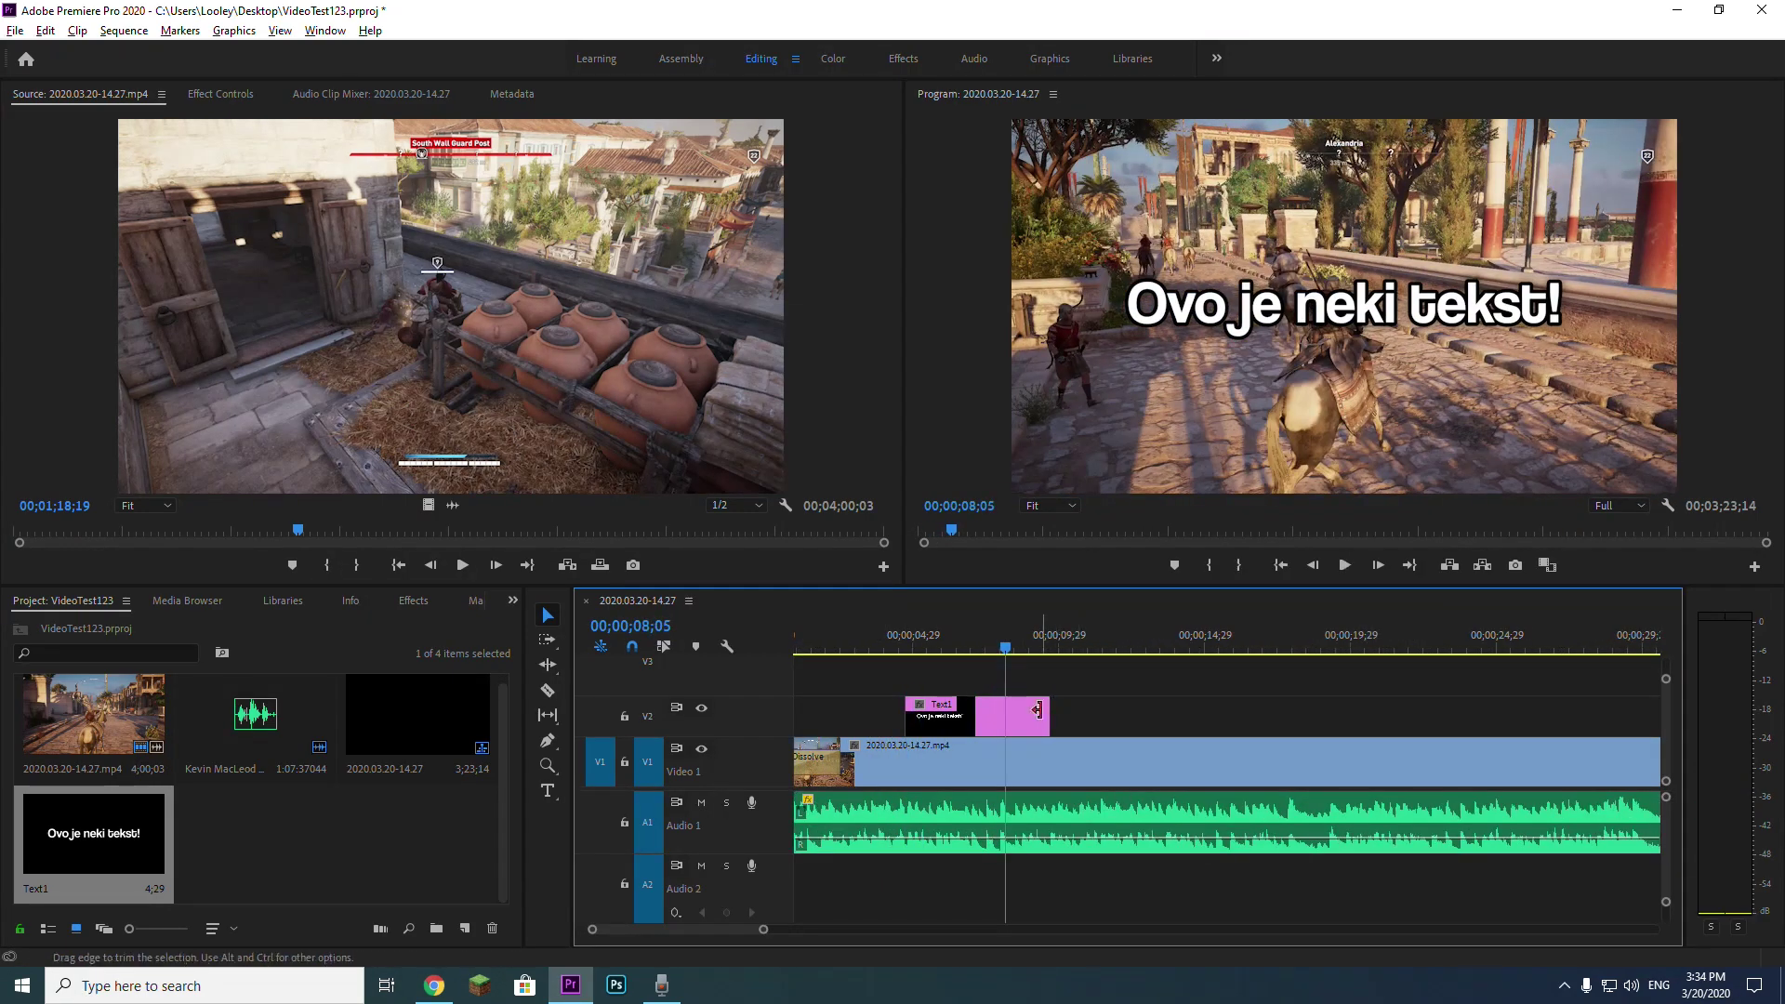
key(=)
drag(1082, 716, 982, 716)
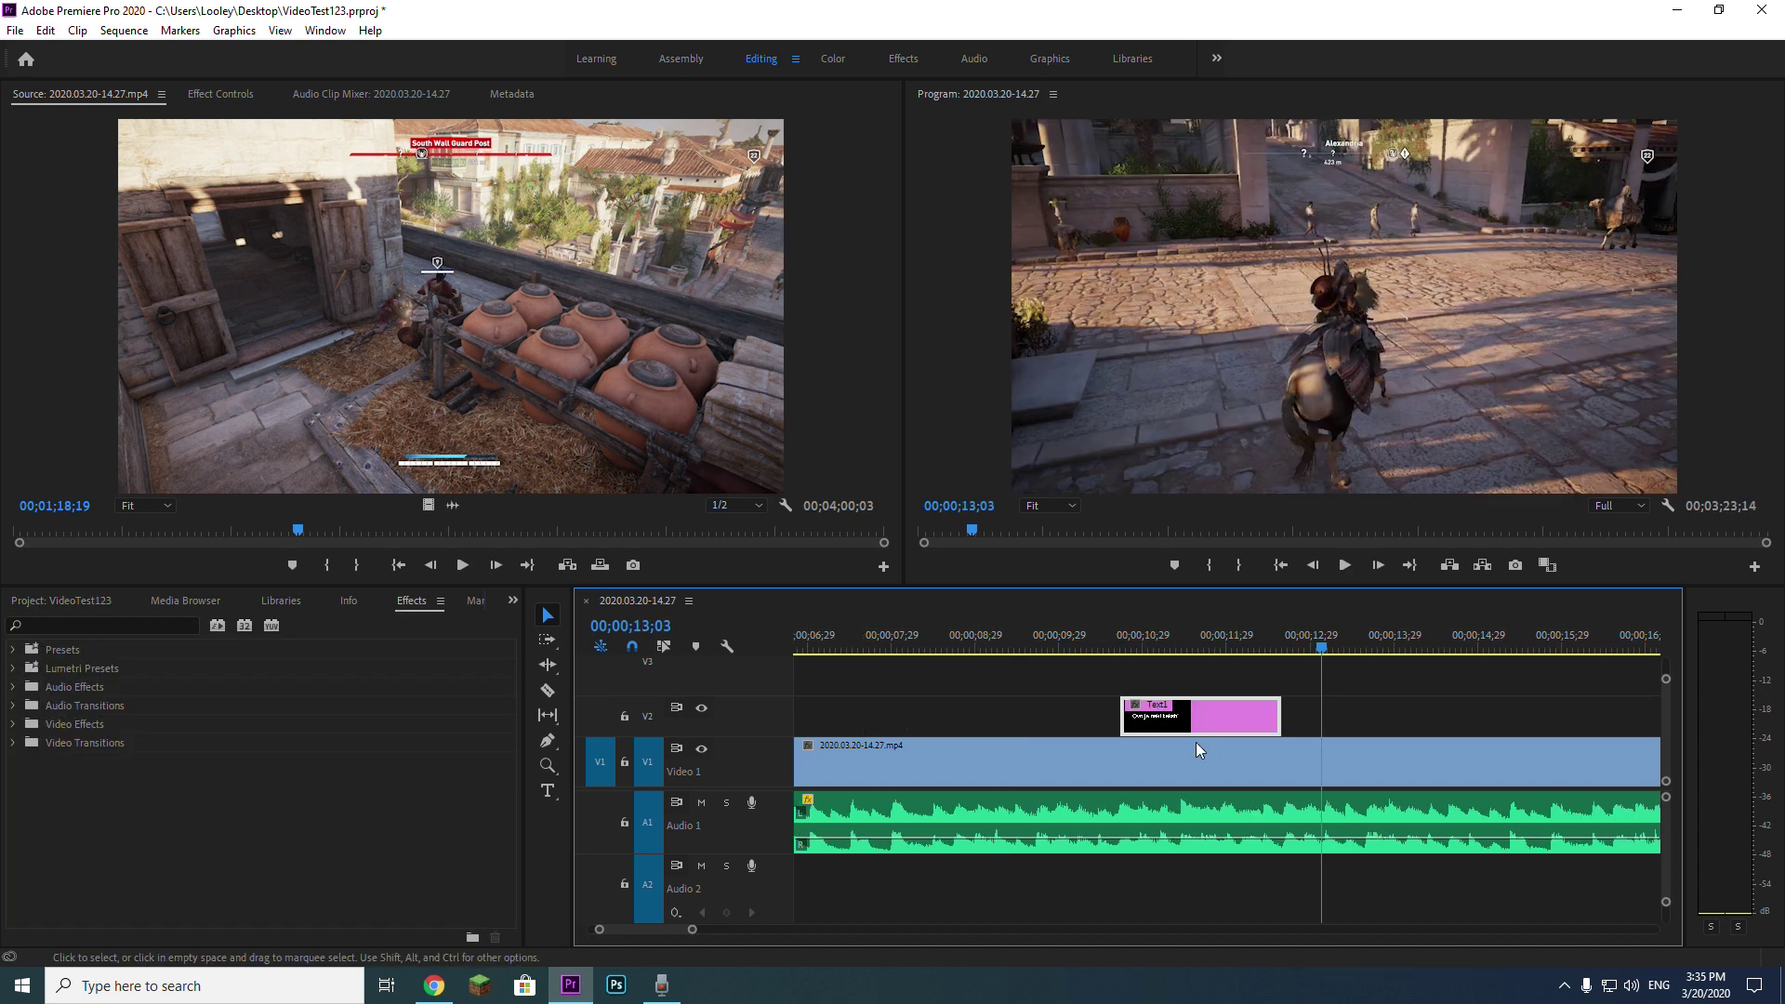
Step: Search the effects for "cross", apply Cross Dissolve to the start of the Text1 clip, and play that part of the sequence
click(945, 755)
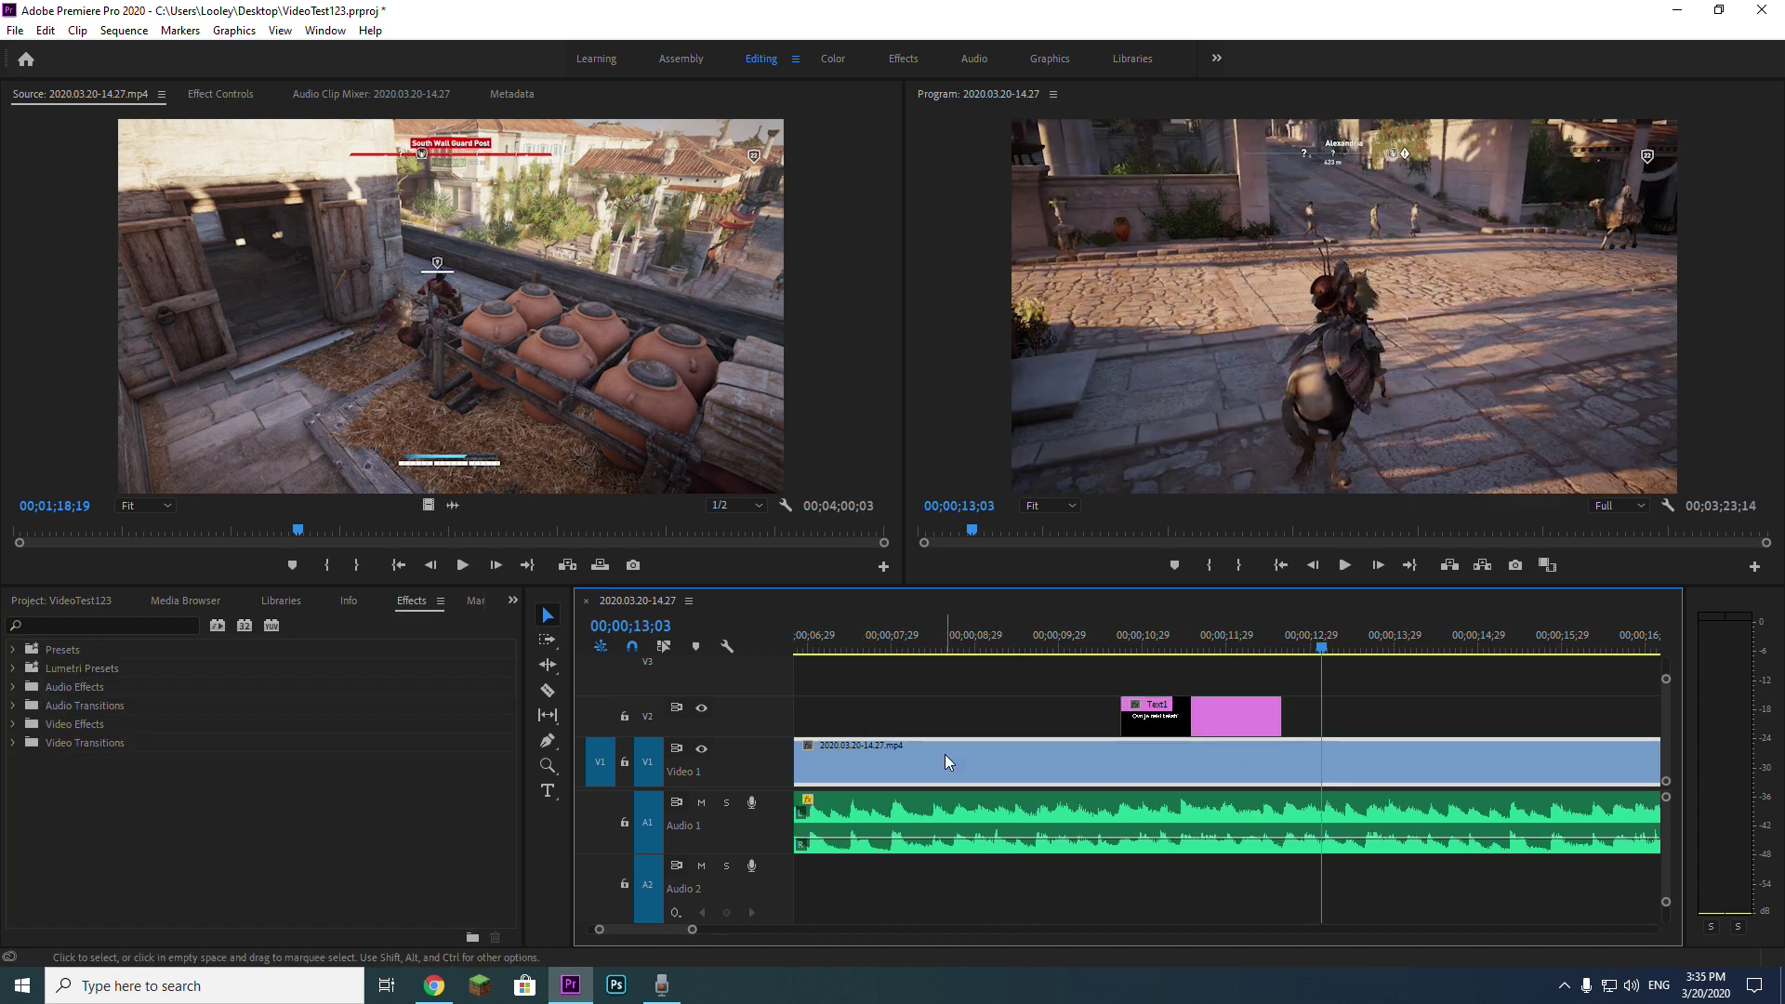
click(1176, 723)
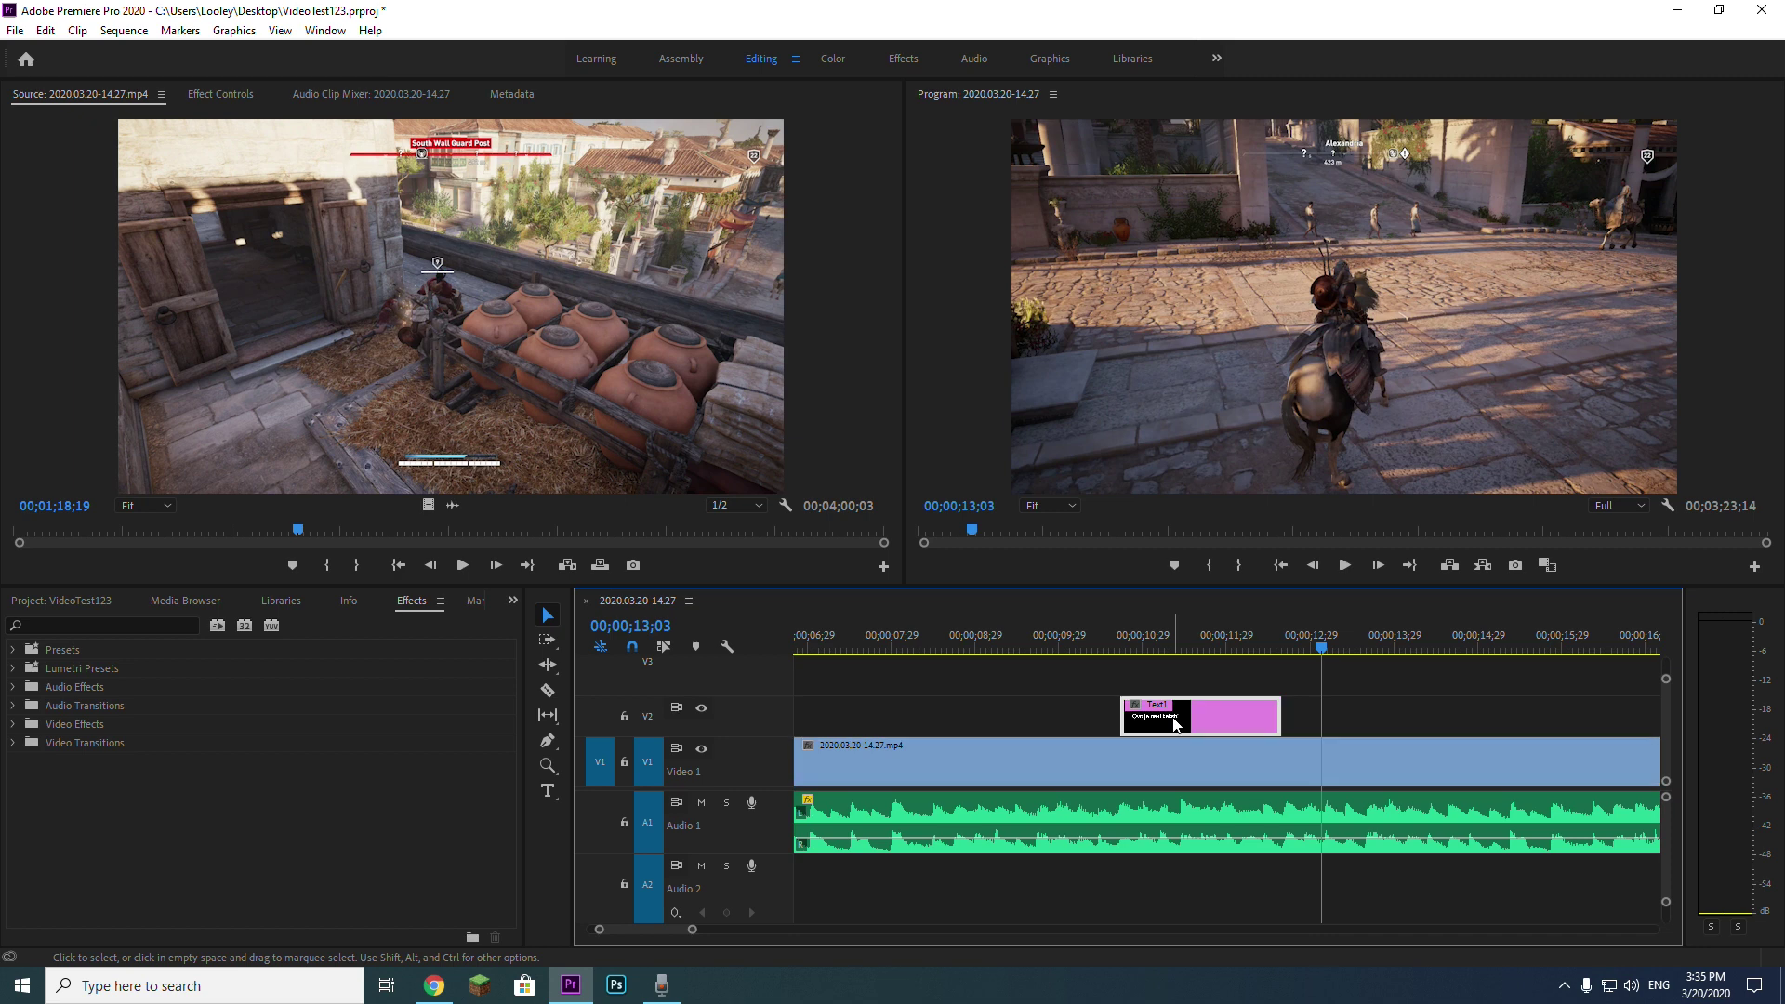
click(156, 626)
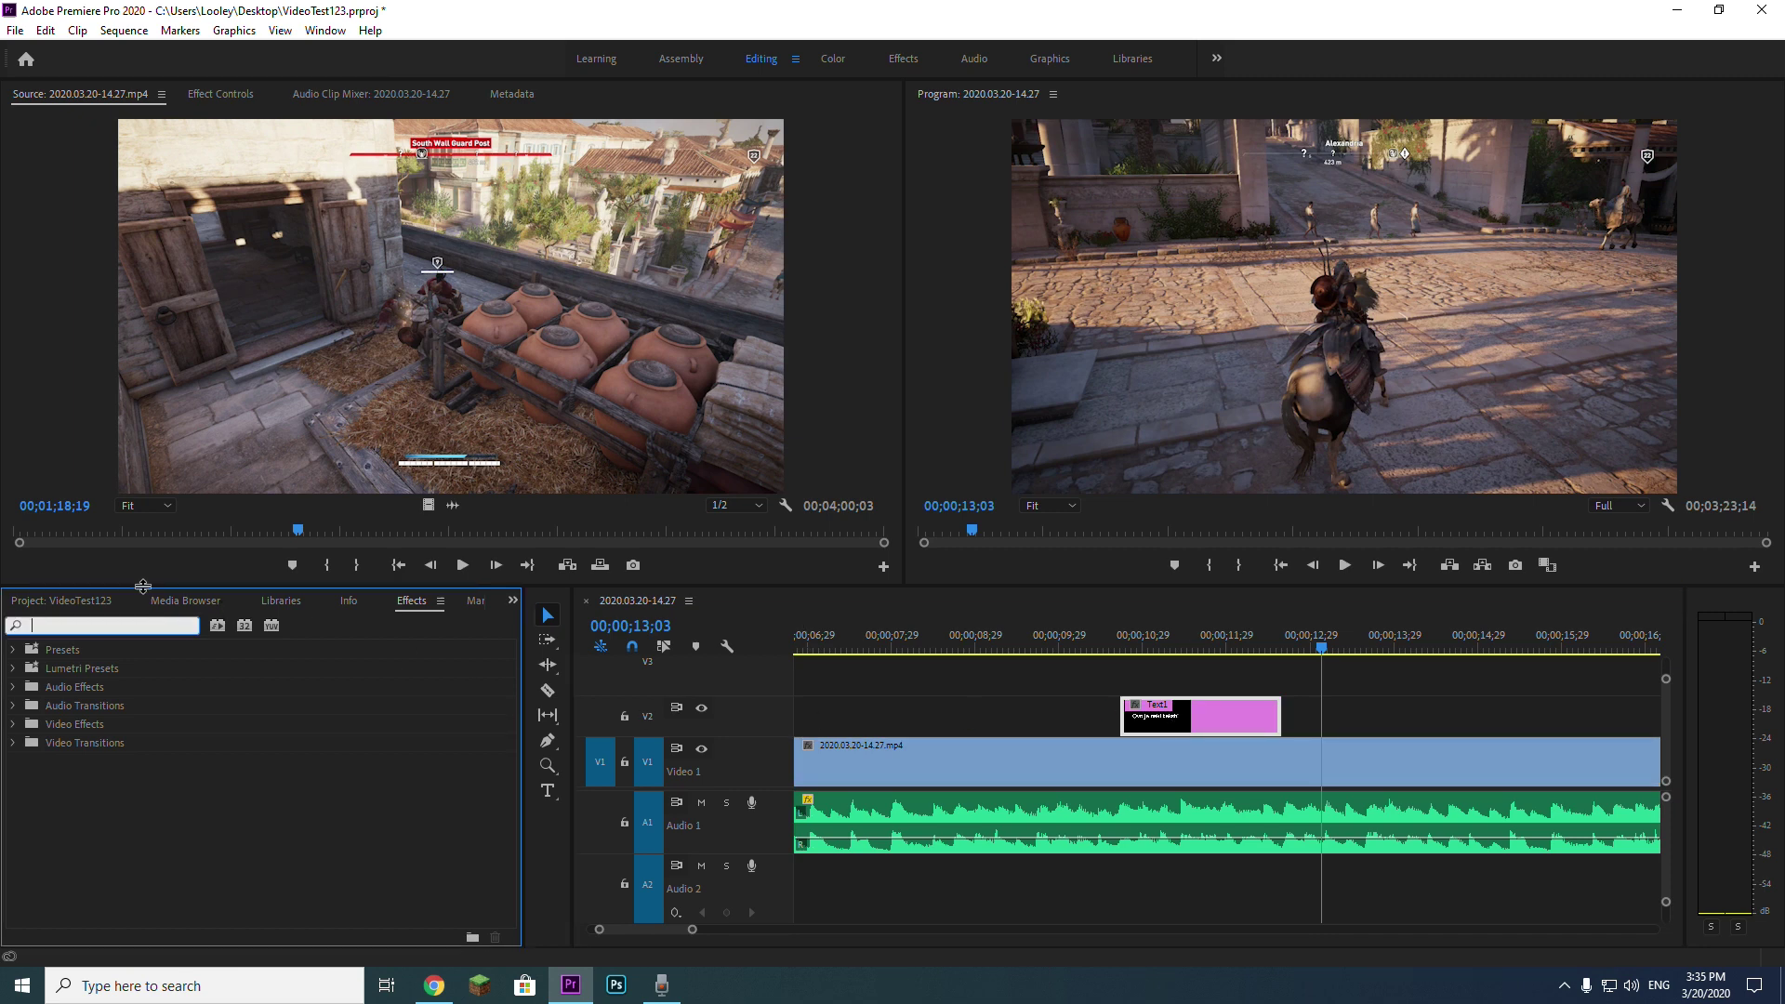
text(cross)
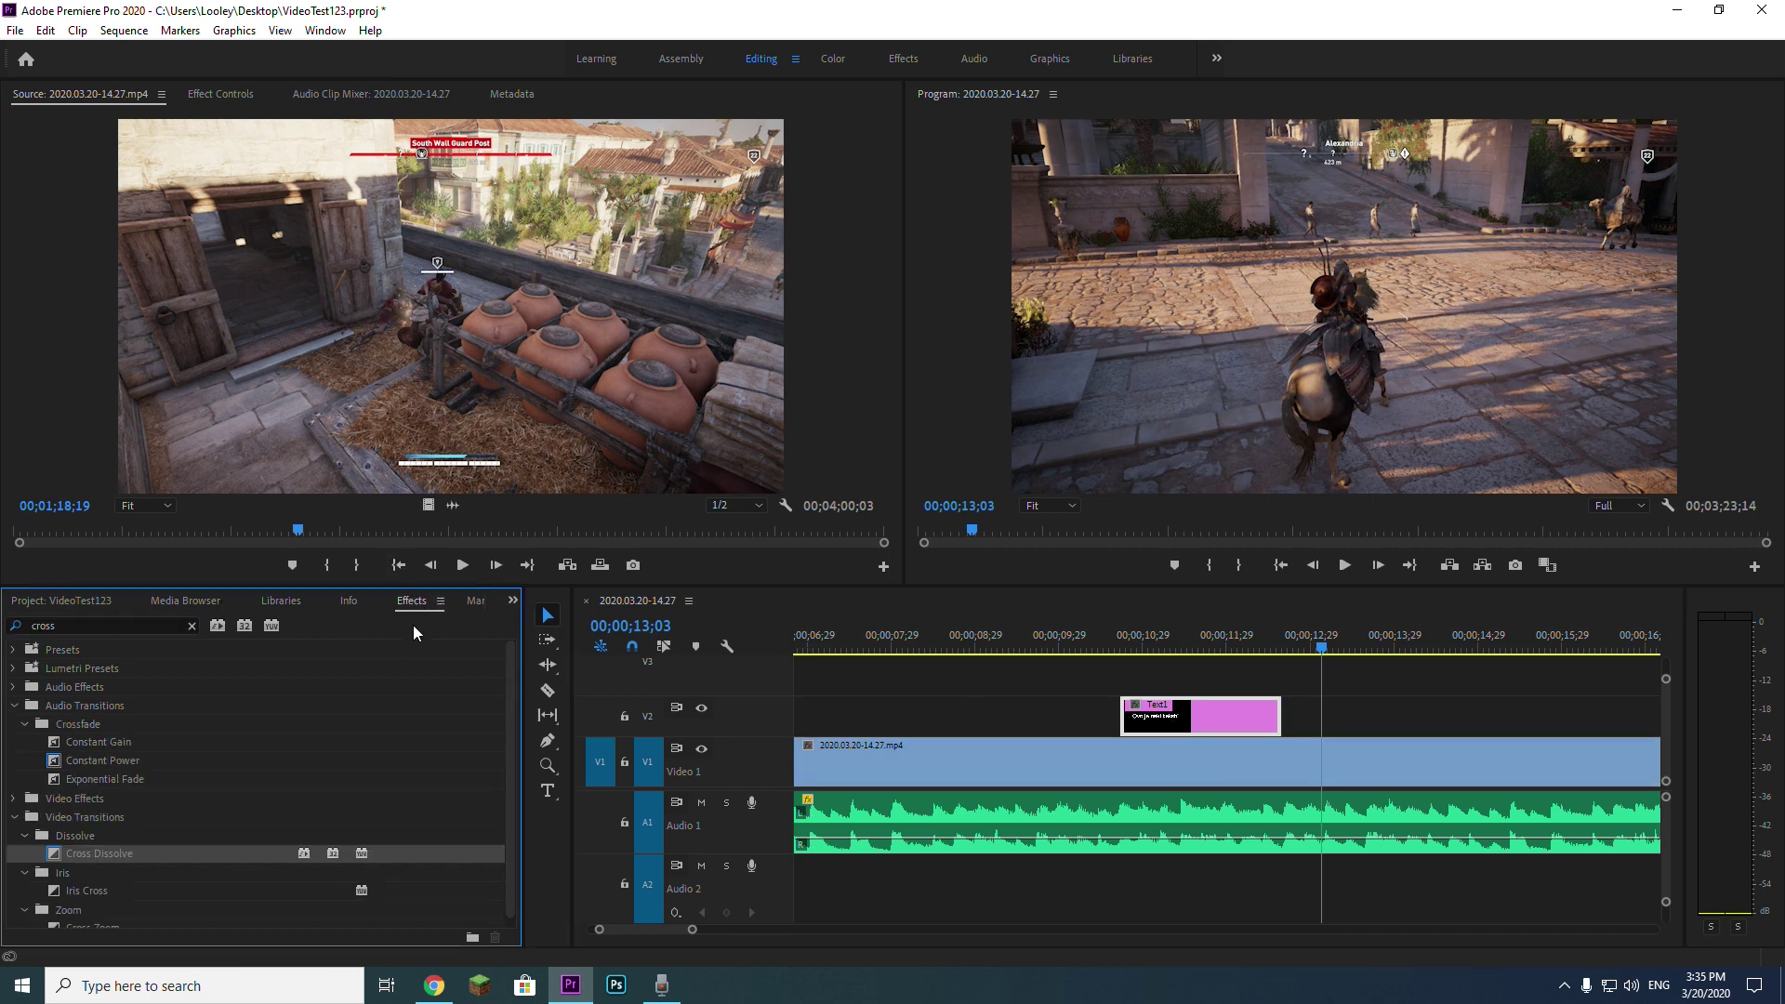
drag(91, 853, 1154, 725)
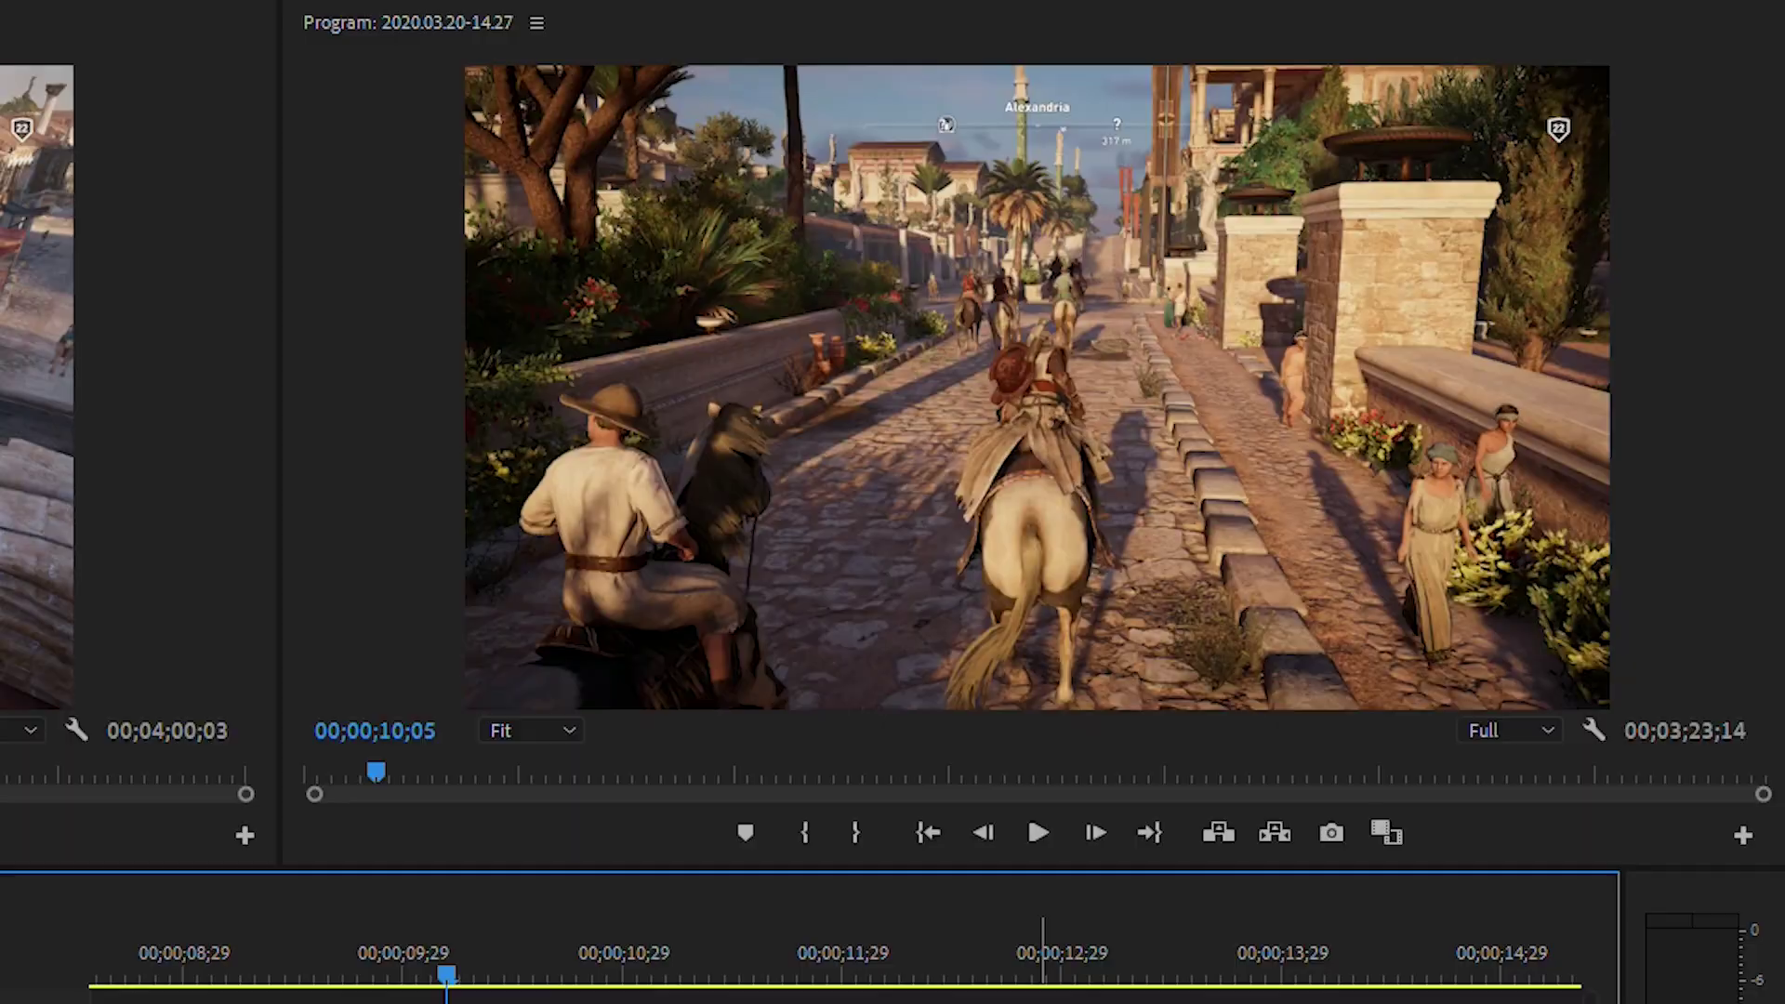
key(space)
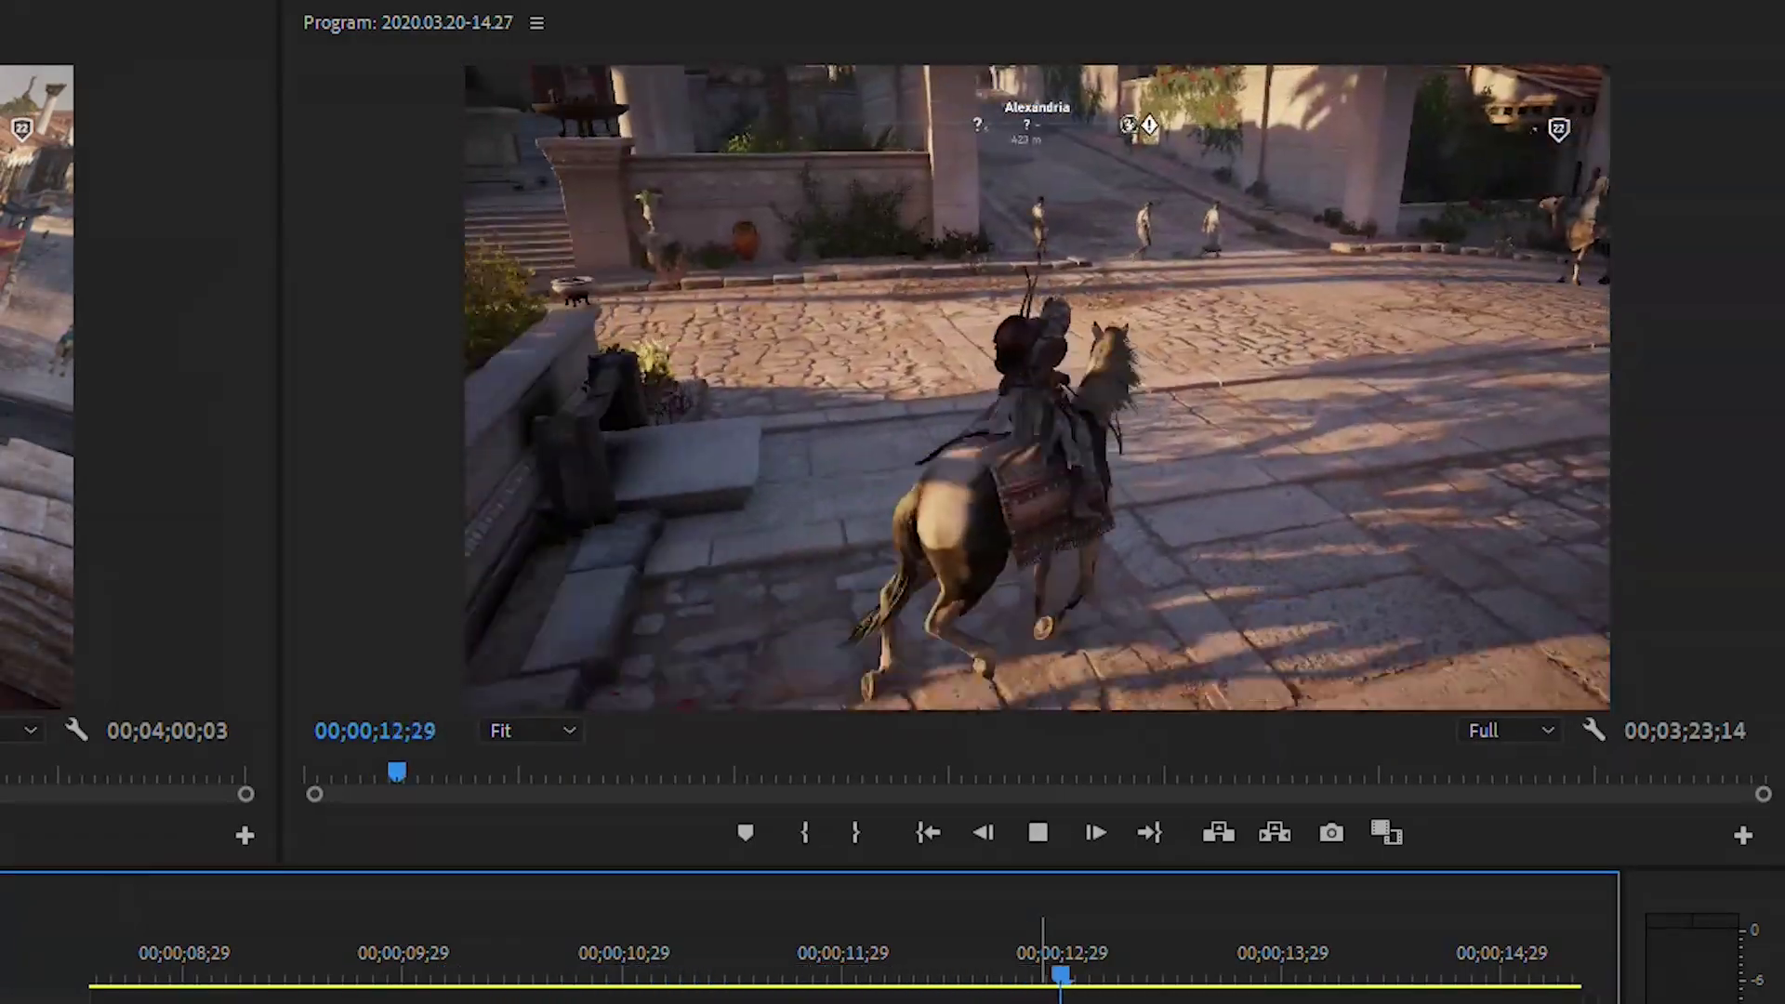
key(space)
Step: Split the gameplay clip on V1 at 00;00;12;20 and 00;00;14;10, and move the playhead to 00;00;13;08 within the middle piece
scroll(965, 722, up, 1)
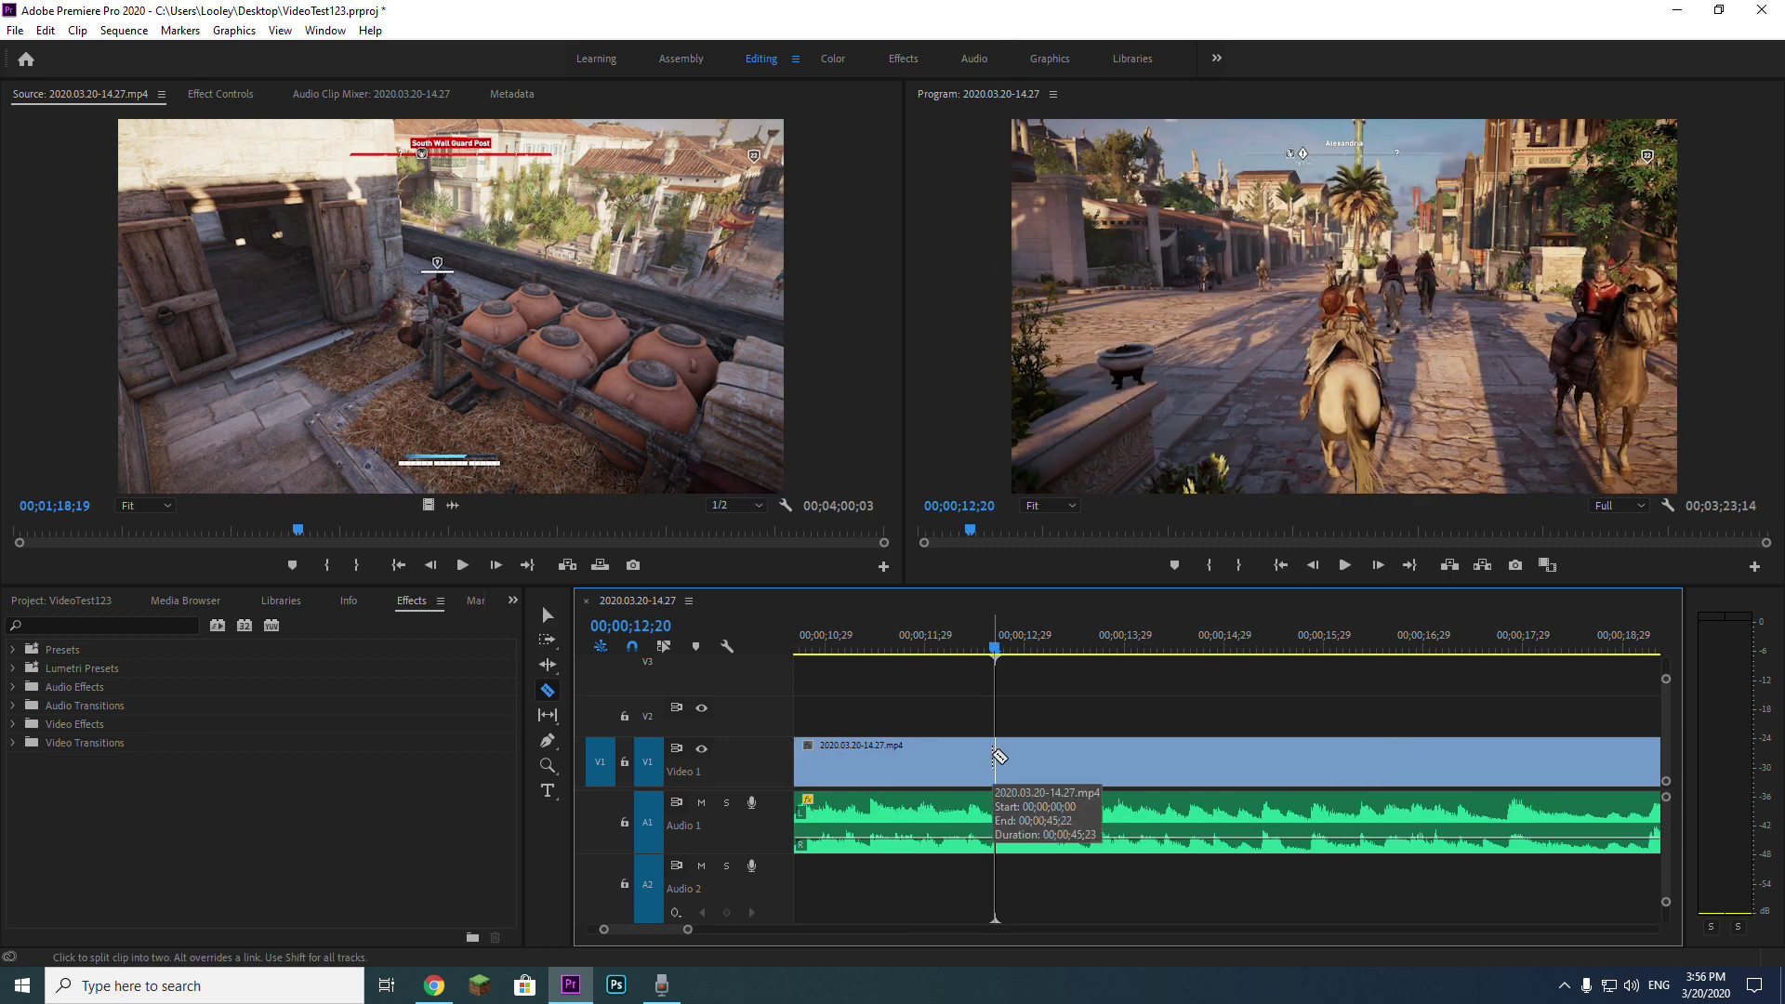
click(996, 756)
key(v)
drag(1030, 640, 1160, 653)
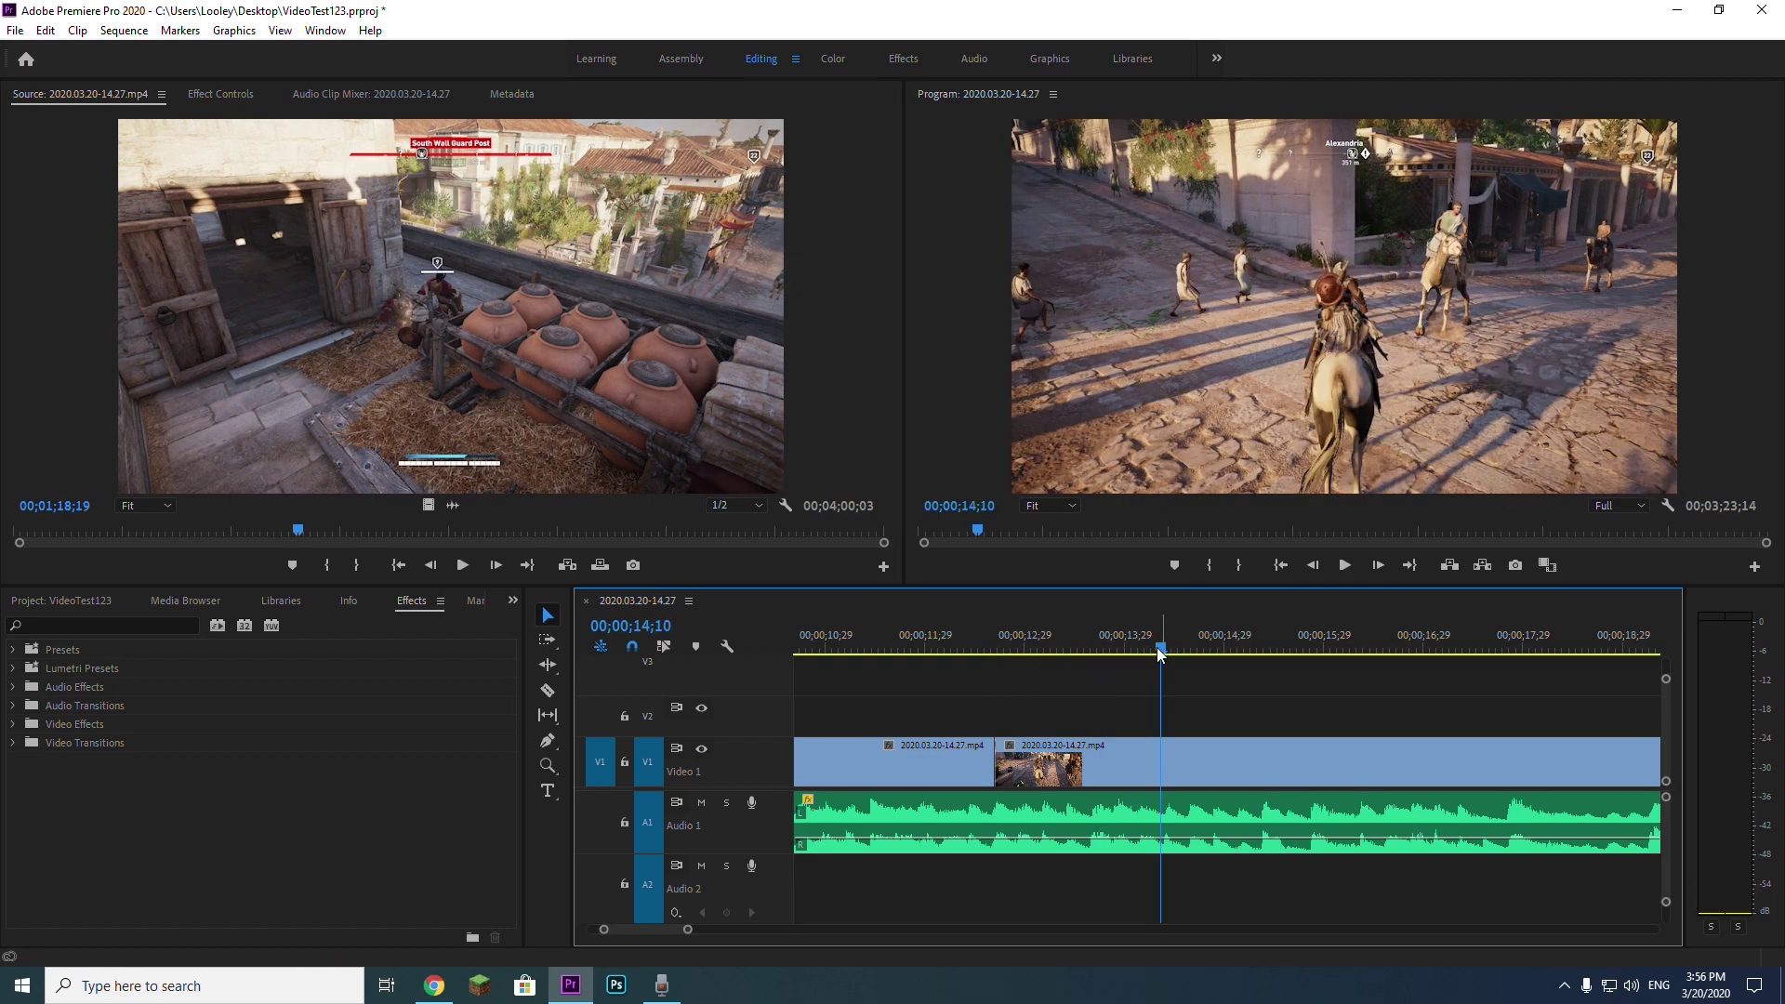
key(ctrl+k)
drag(1000, 643, 1054, 655)
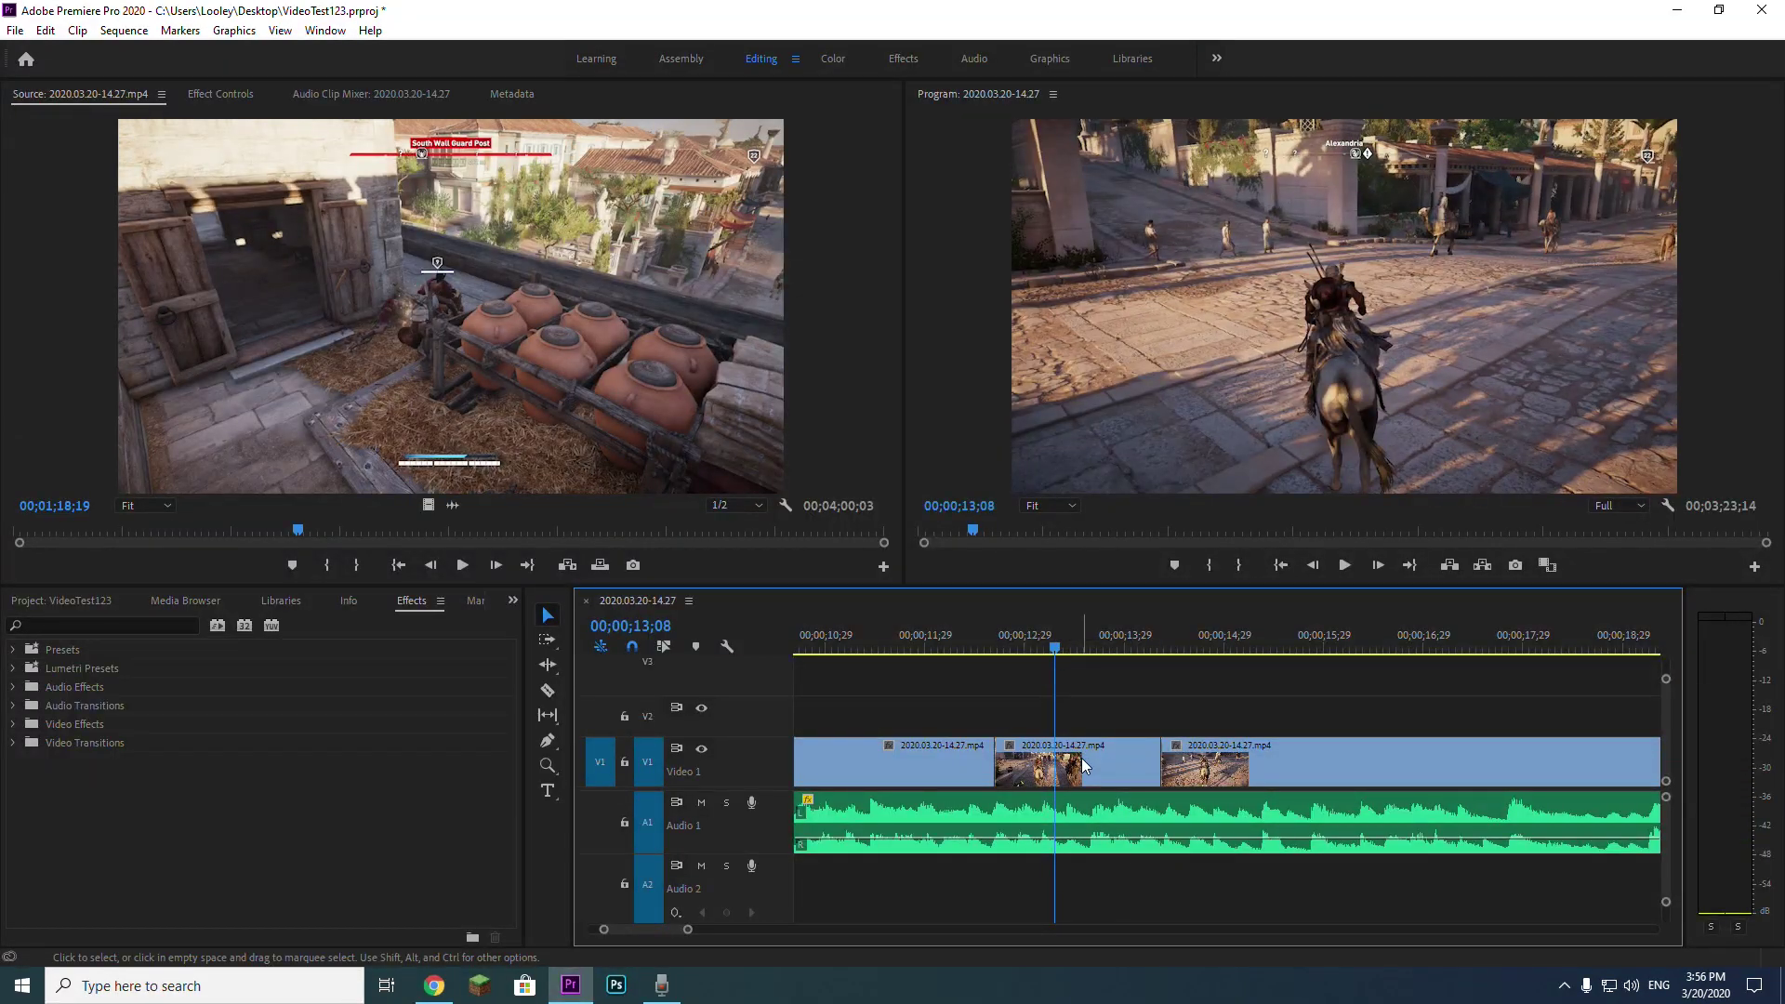
Step: Open the Effect Controls of the middle gameplay clip on V1, set its Scale to 157, and play it
click(1080, 757)
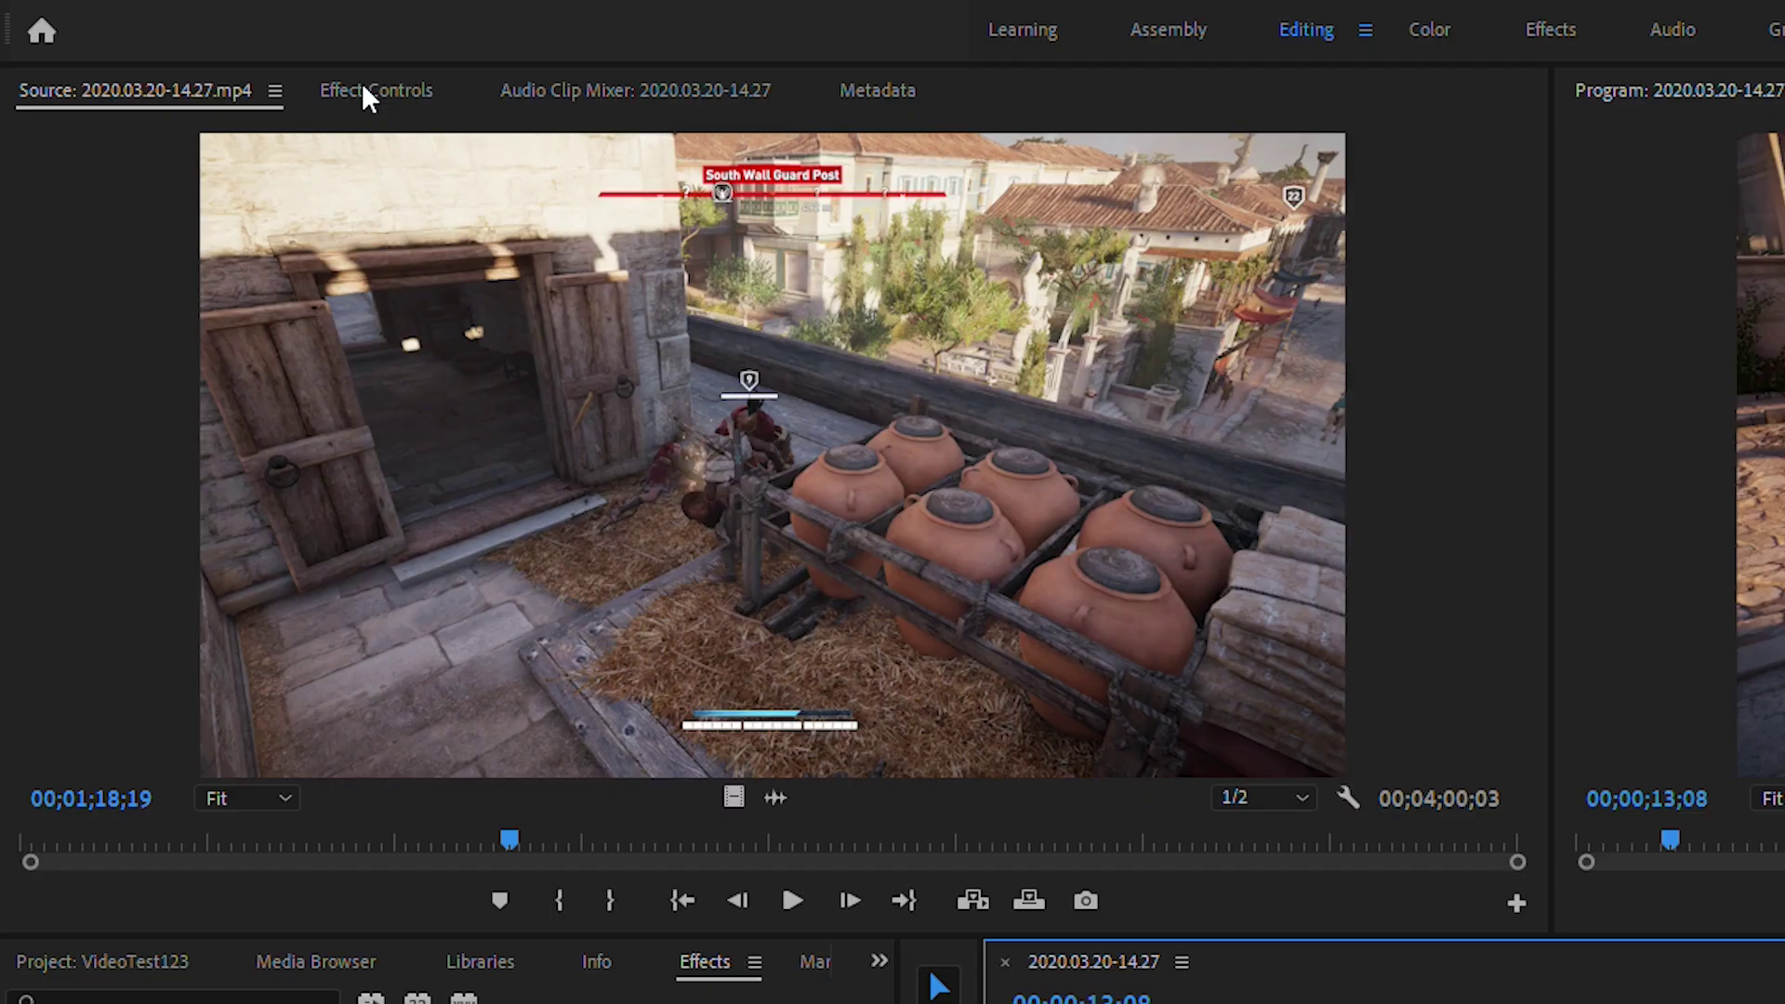
click(404, 101)
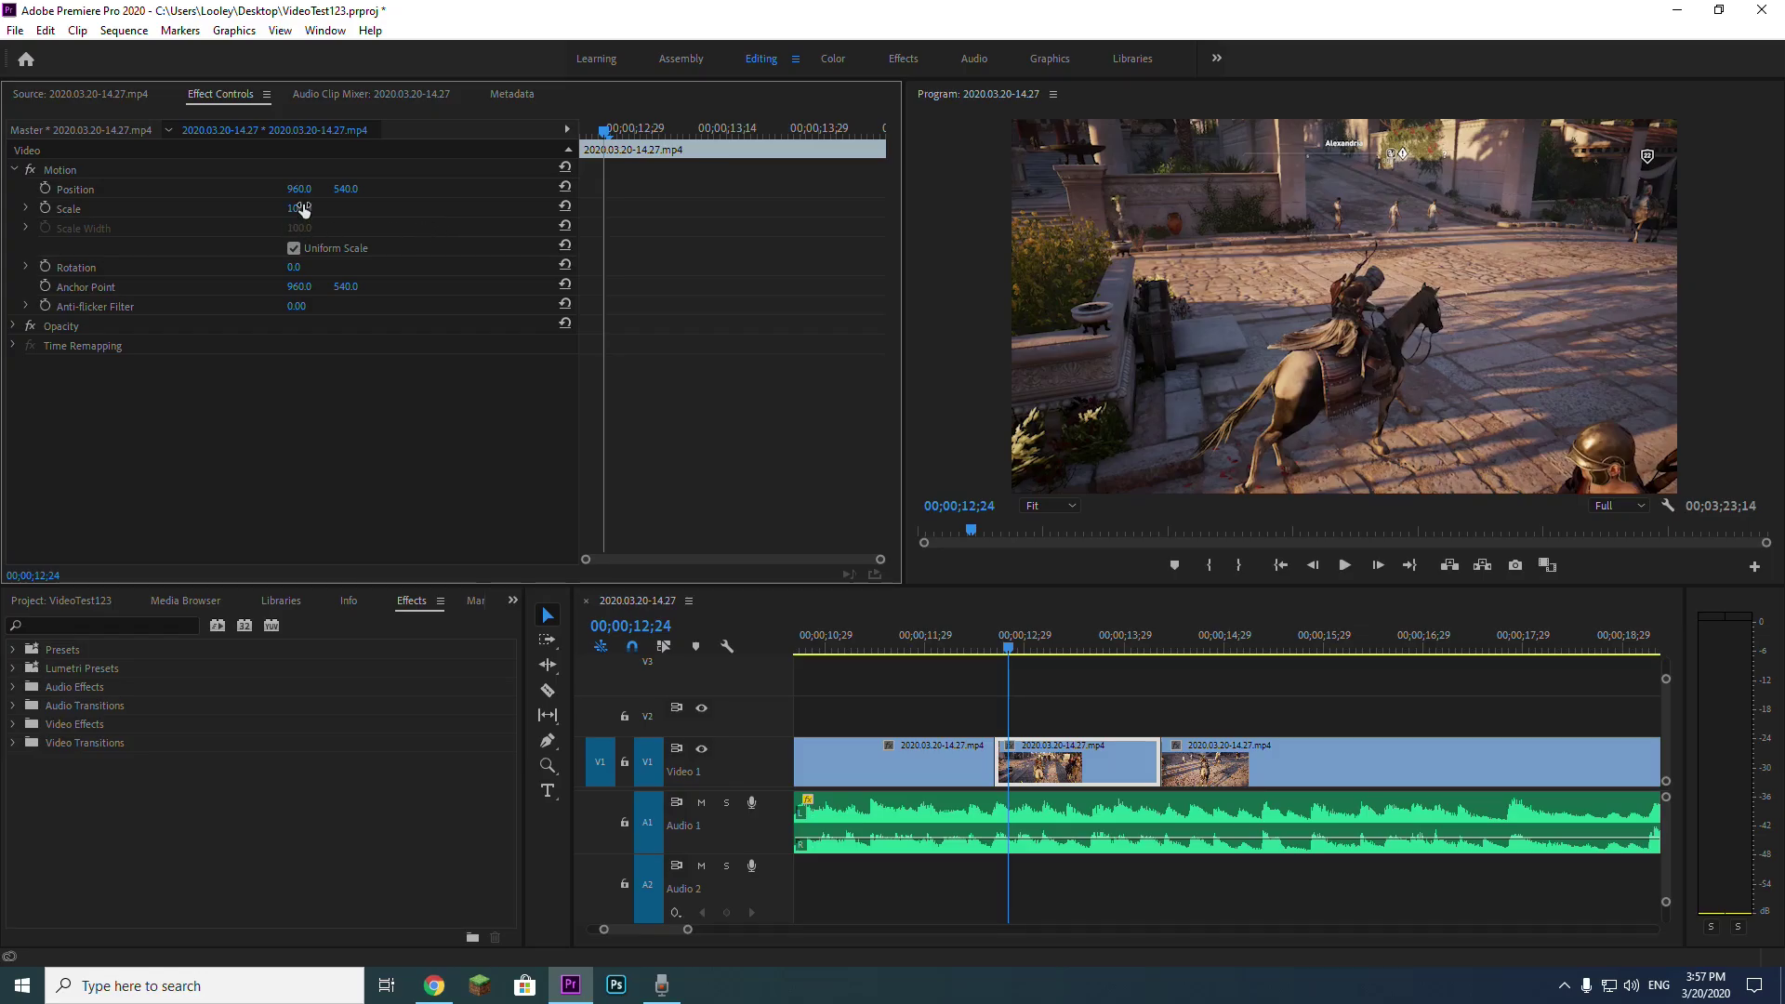
mouse_move(303, 208)
mouse_down()
mouse_move(367, 208)
mouse_move(321, 208)
mouse_up()
click(997, 638)
key(space)
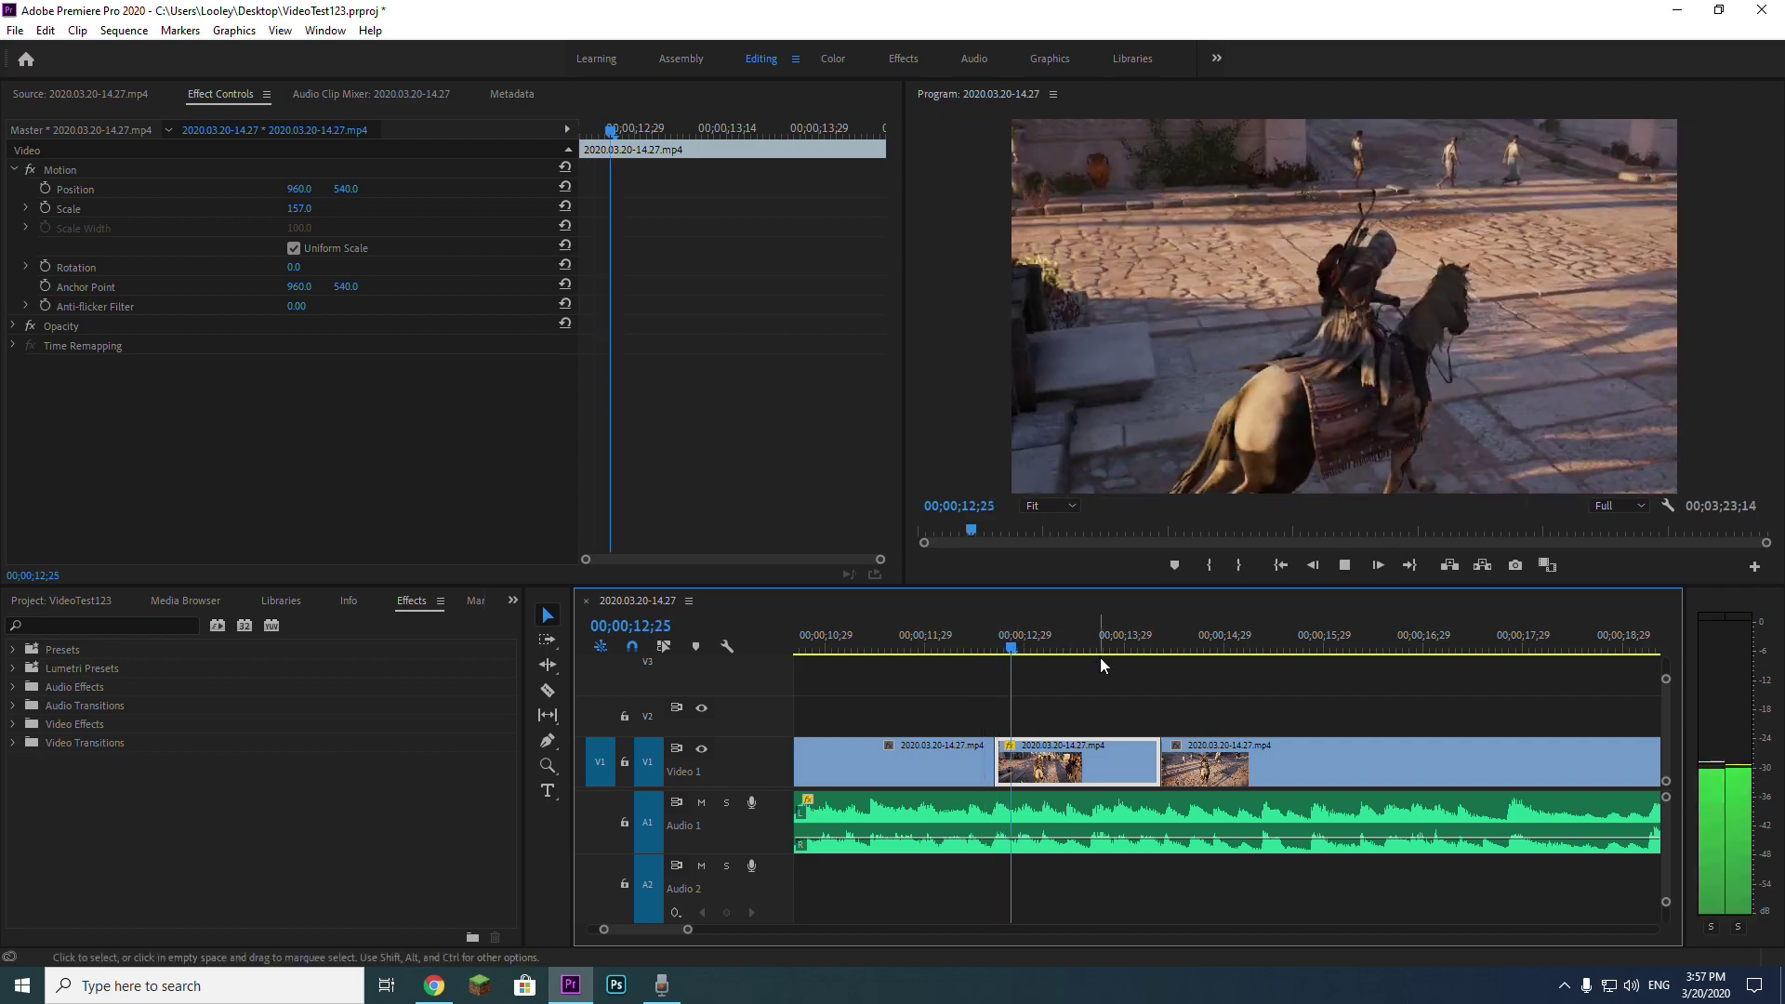
Step: Replay the enlarged middle clip and set its Position to 949, 778
click(957, 650)
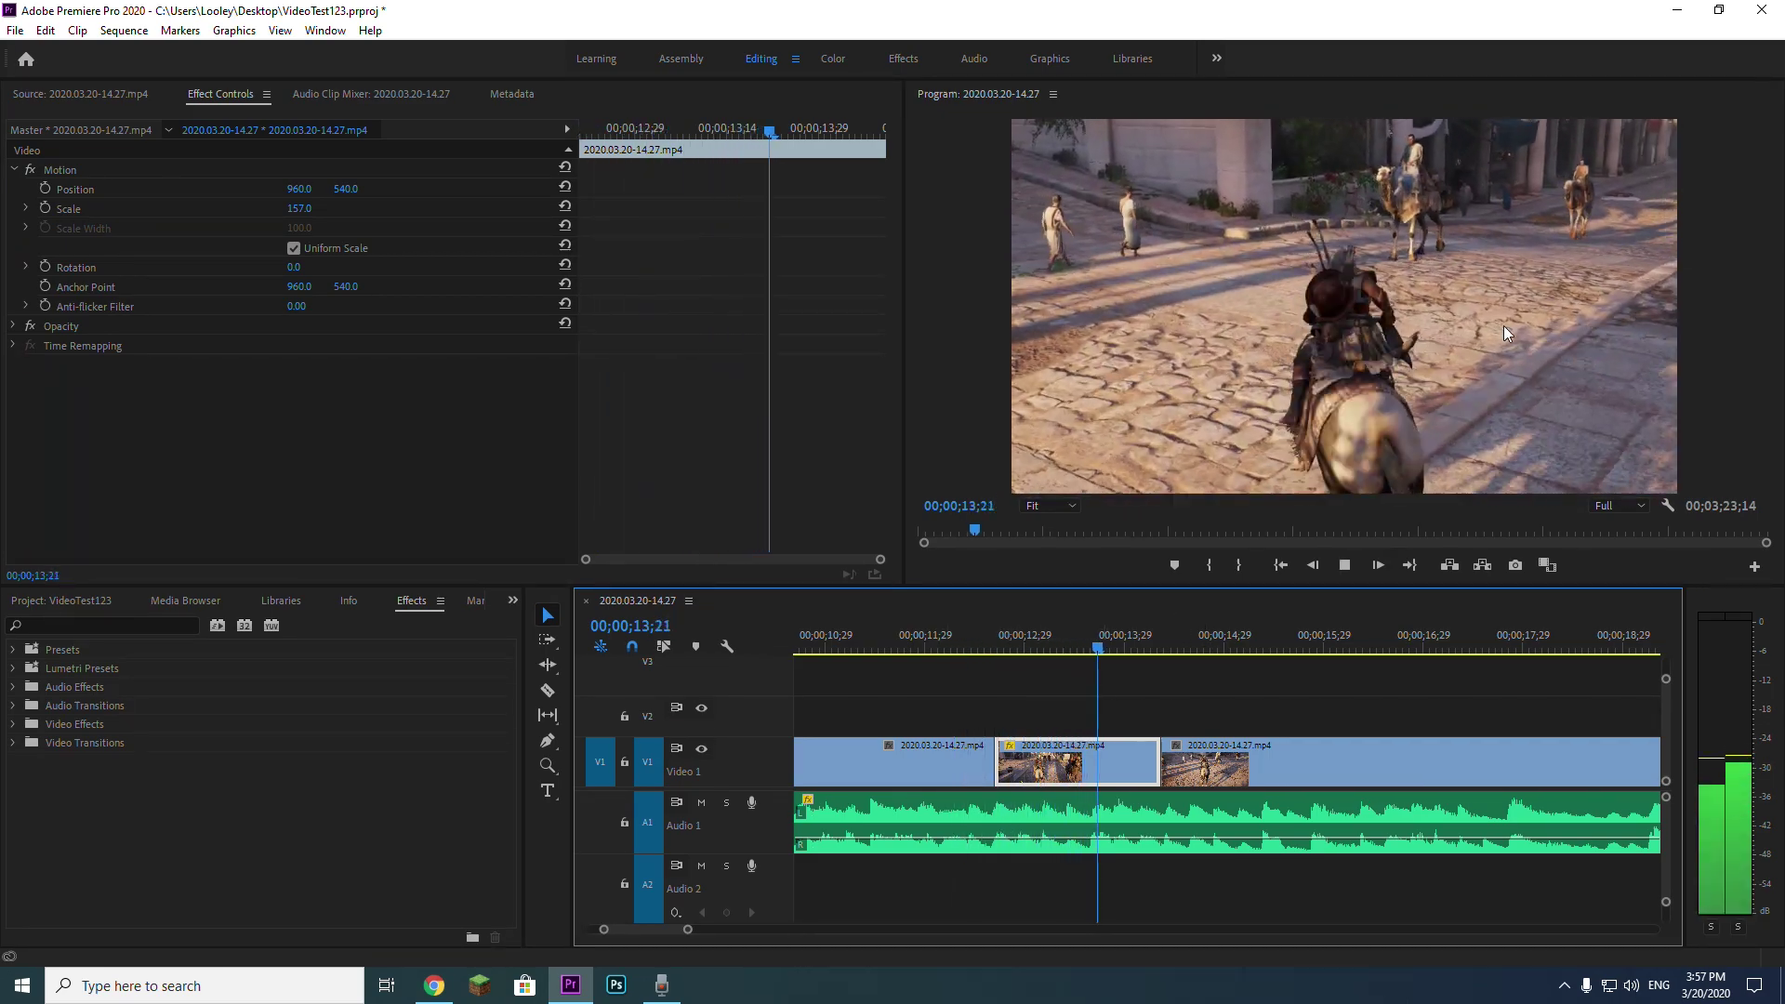
drag(299, 188, 348, 189)
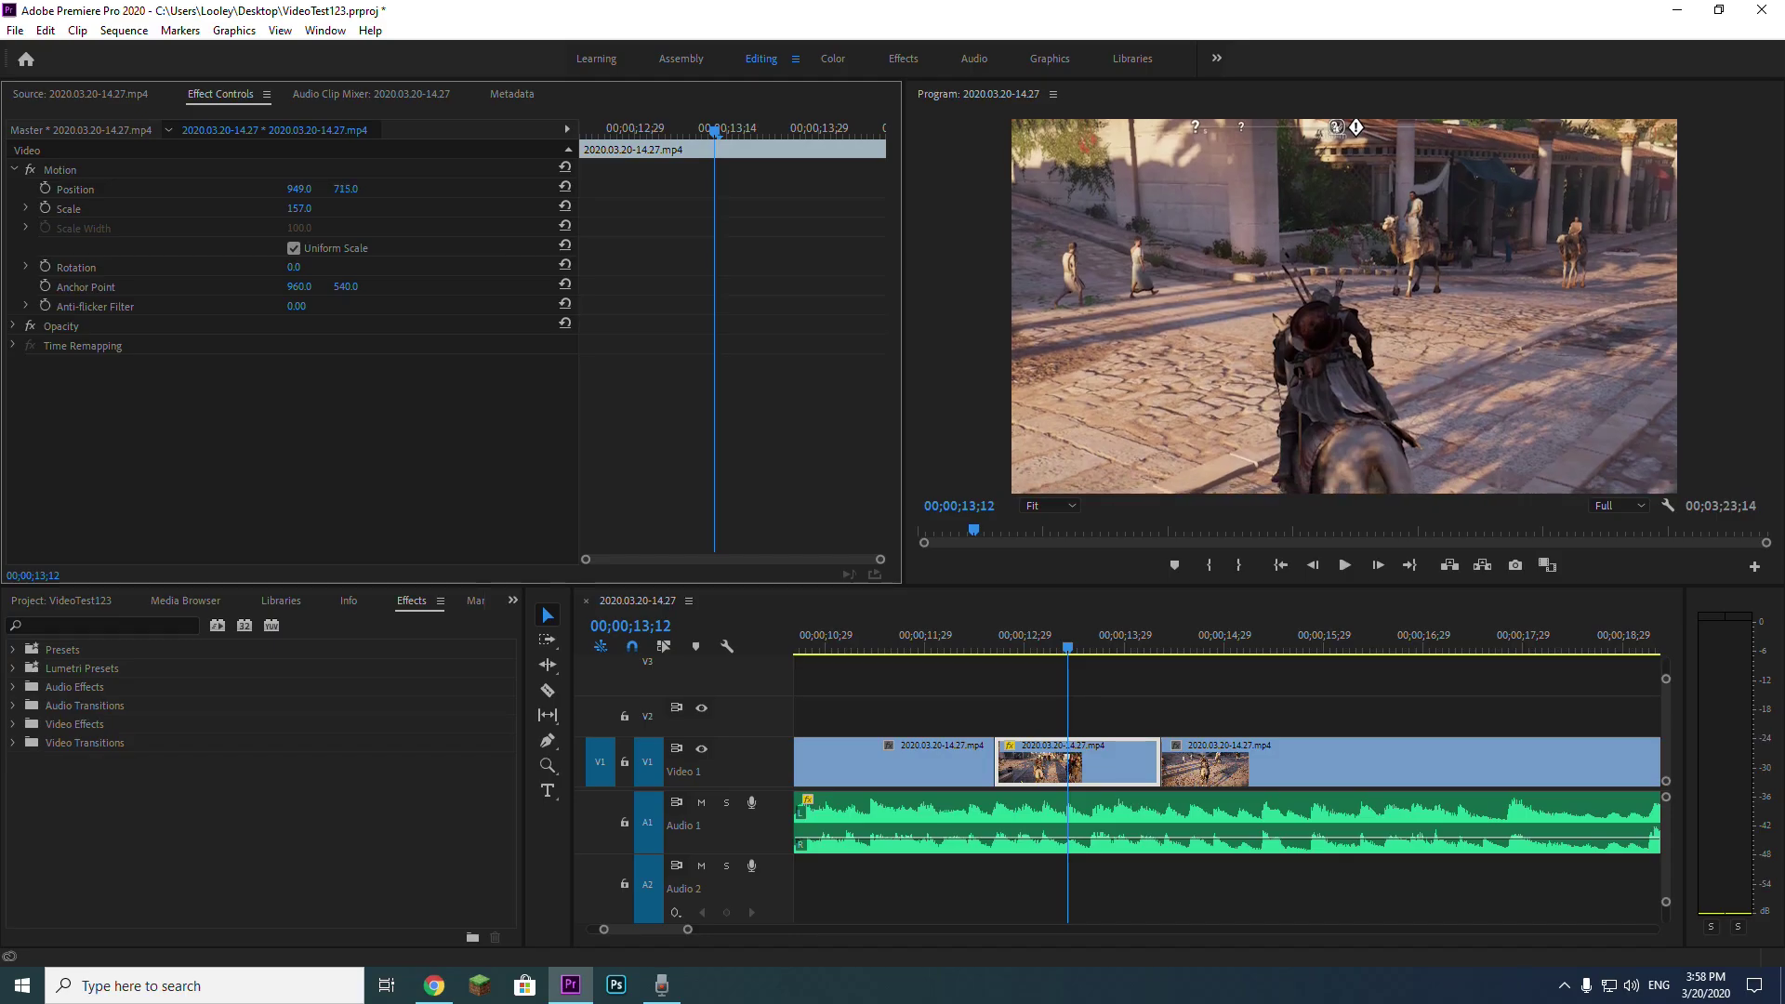
drag(346, 189, 390, 189)
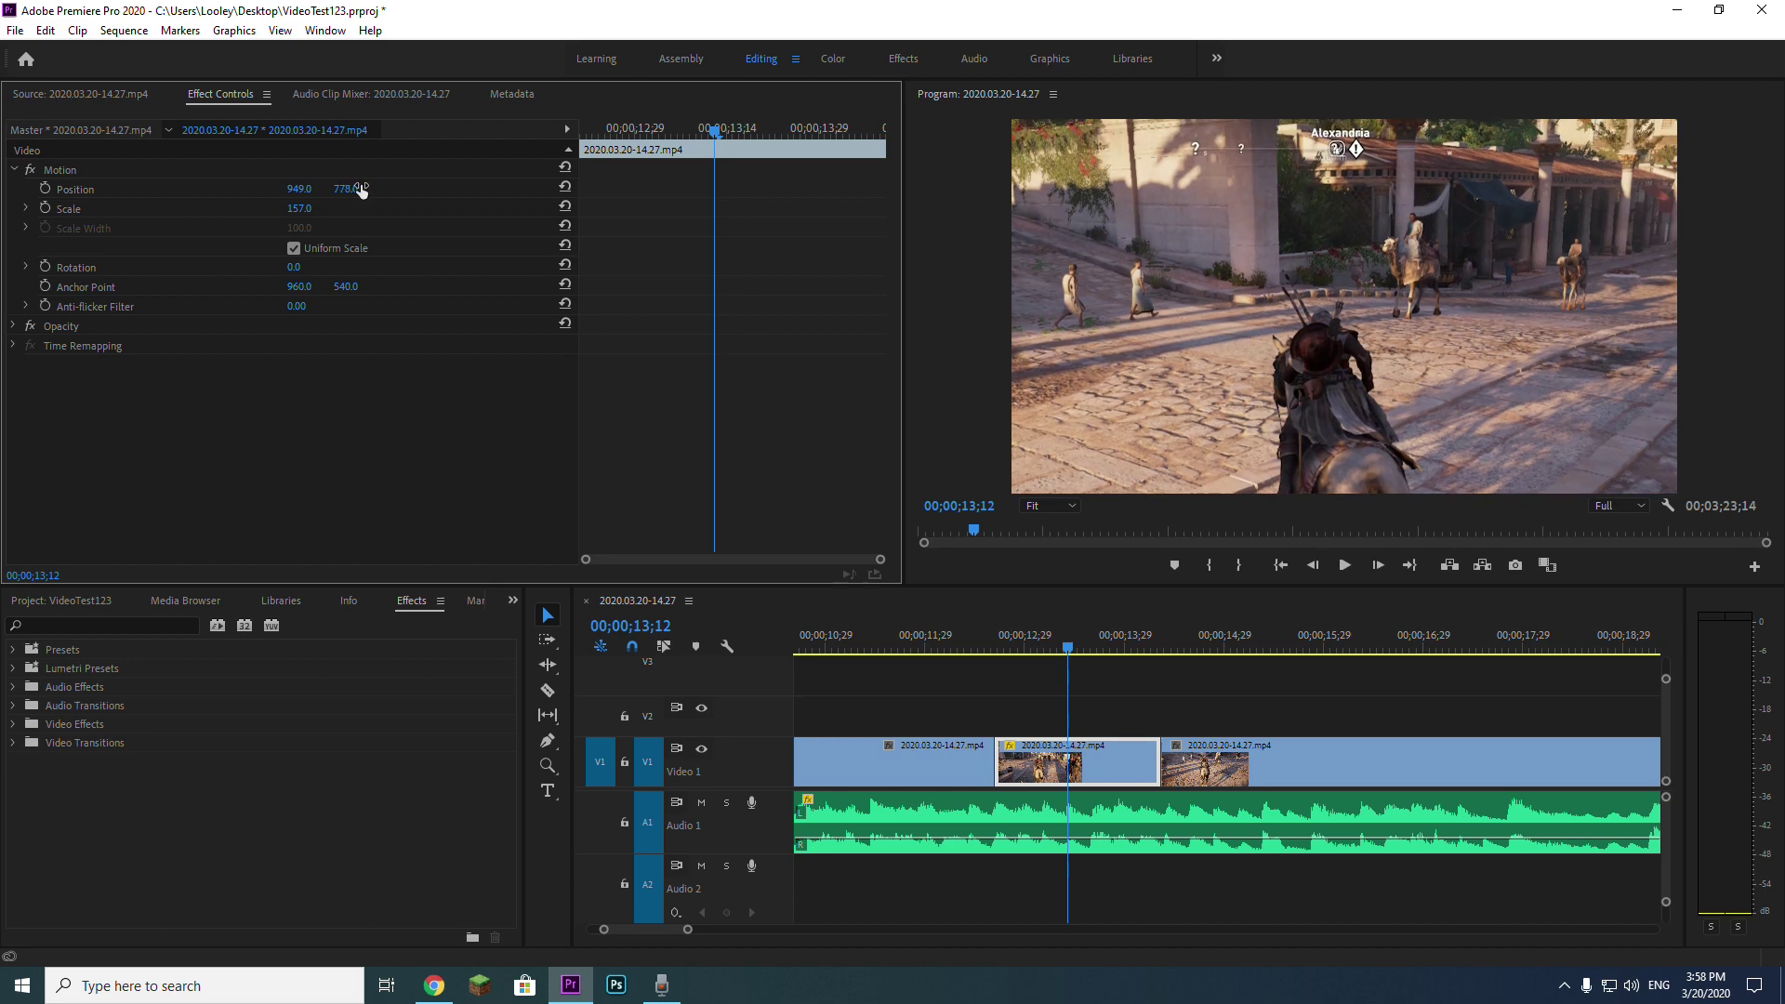
Step: Step frame by frame from 00;00;12;14 across the cut to 00;00;13;13 to examine the abrupt zoom, and return to 00;00;13;04
click(975, 642)
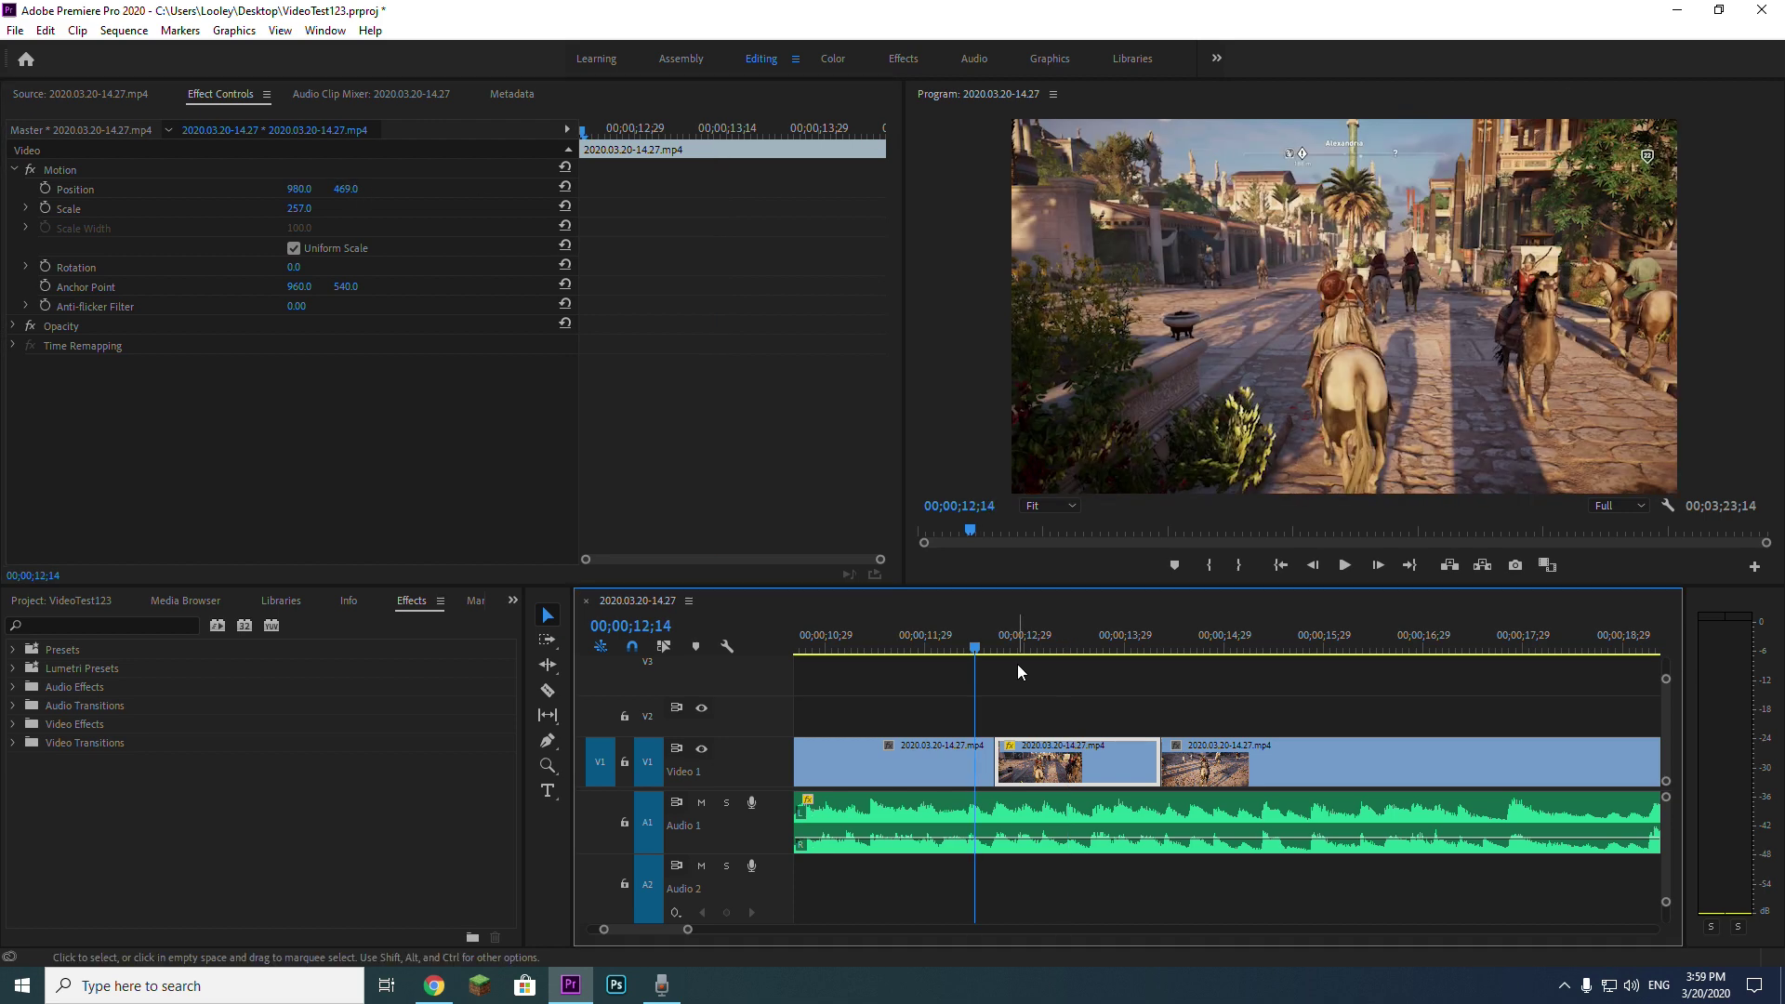
key(Right)
key(Right)
key(Right)
key(Right)
key(Right)
key(Right)
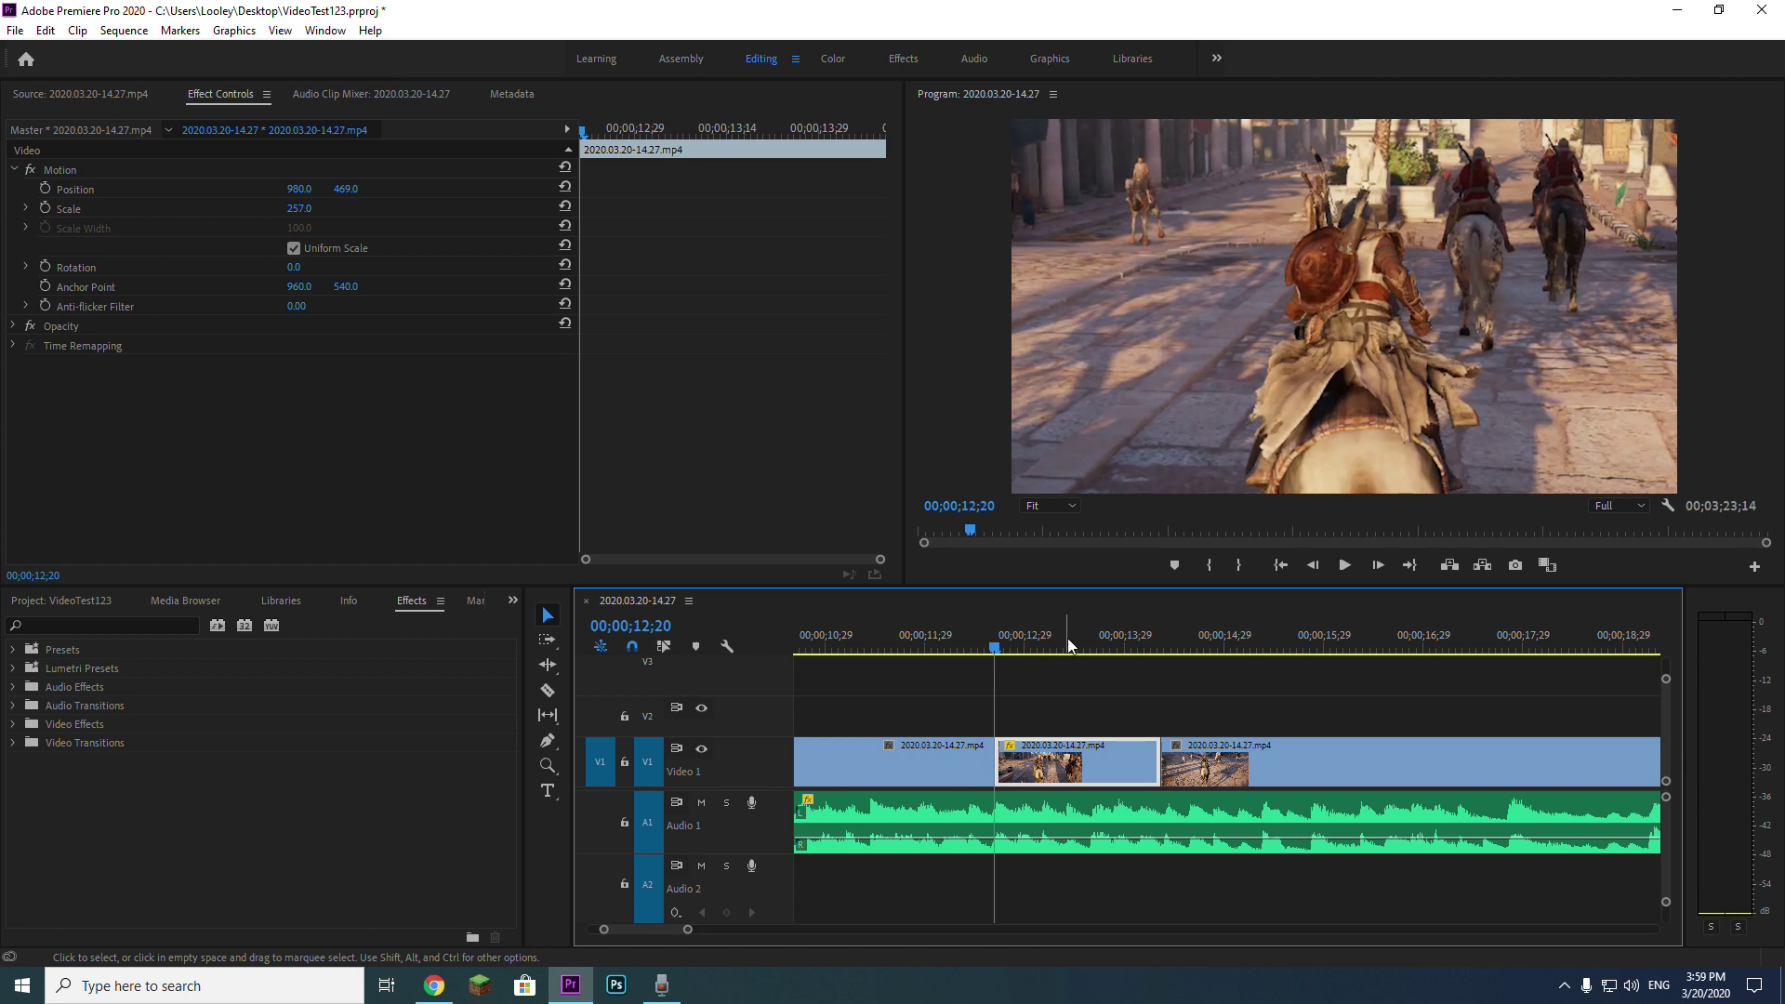
key(Right)
key(Right)
key(Right)
key(Right)
key(Right)
key(Right)
key(Right)
key(Right)
key(Right)
key(Right)
key(Right)
key(Right)
key(Right)
key(Right)
key(Right)
key(Right)
key(Right)
key(Right)
key(Right)
key(Right)
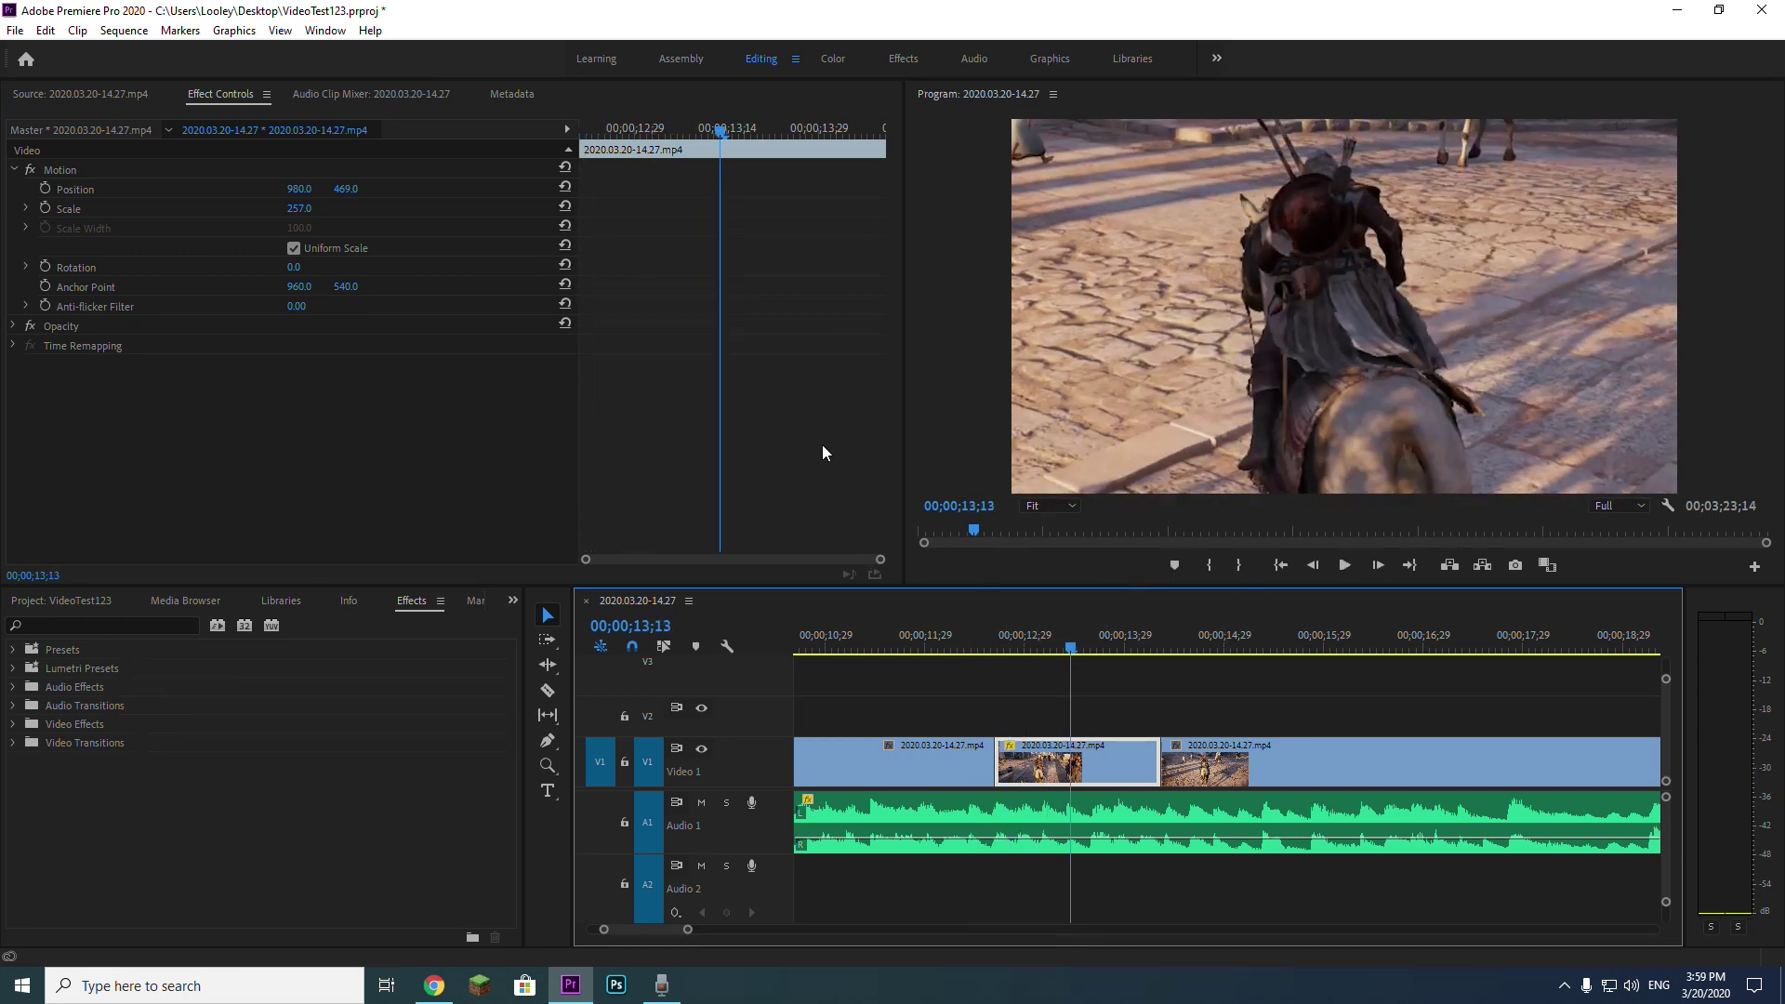
drag(957, 647, 1041, 646)
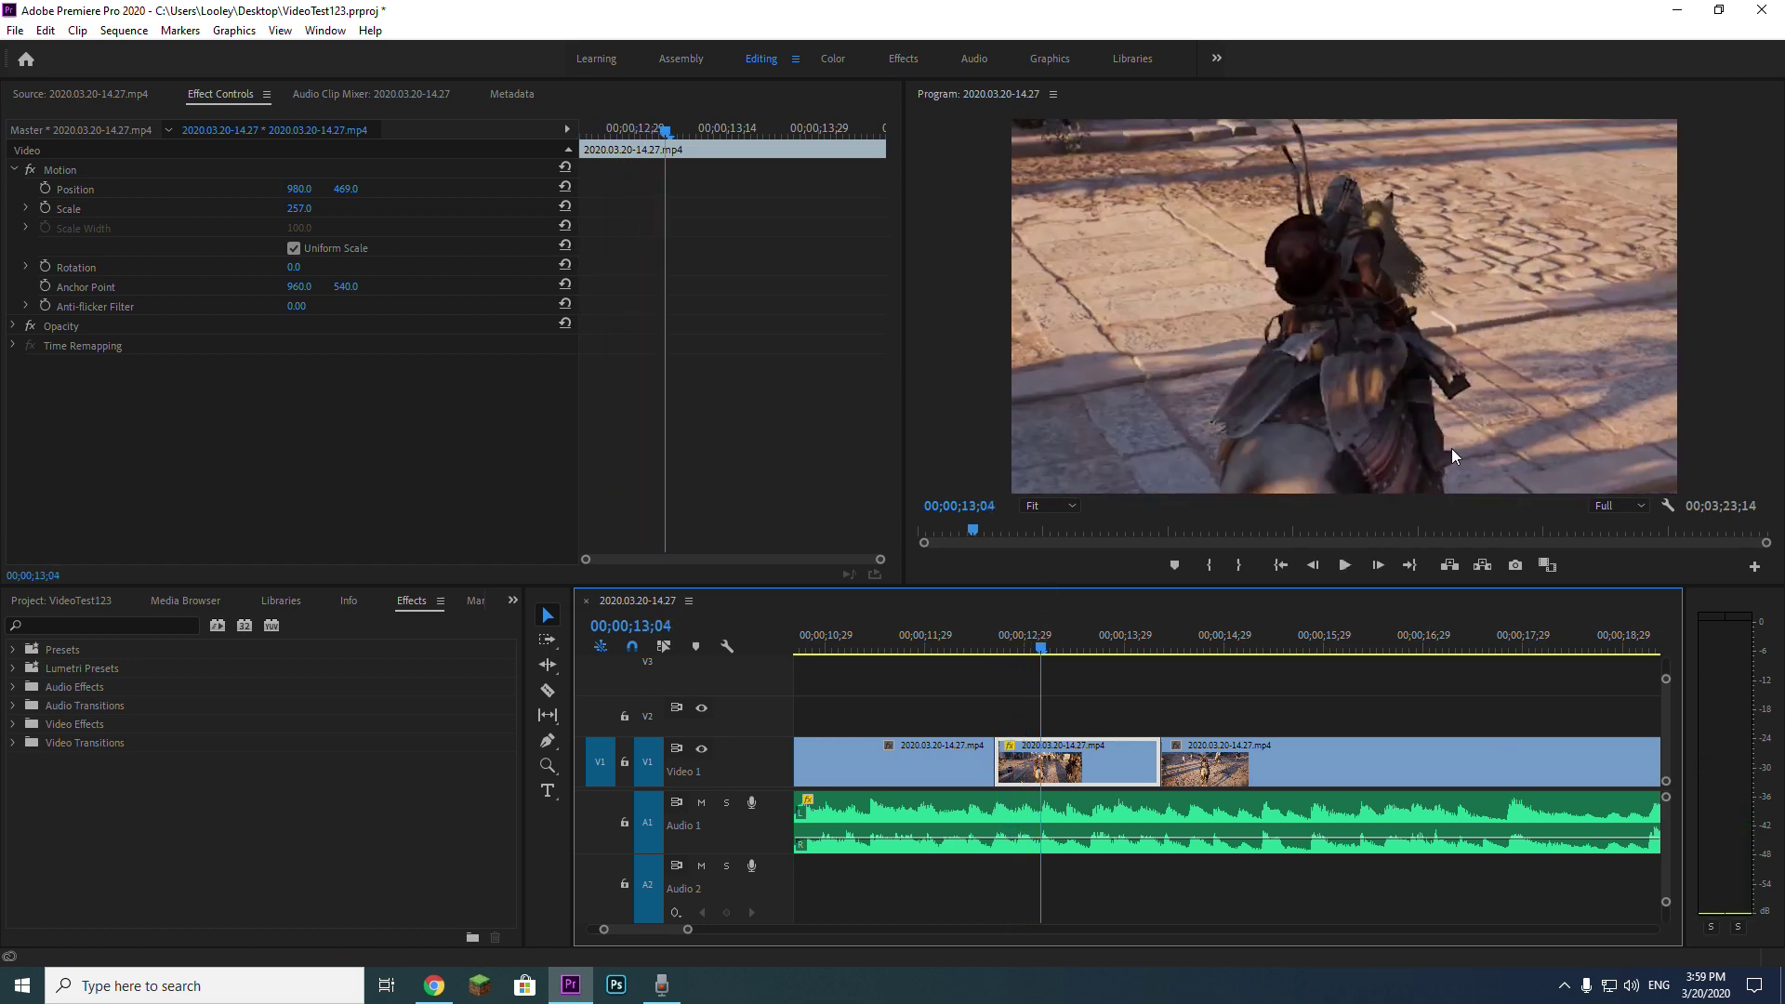
Step: Reset the middle clip's Position and set its Scale to 100 with the playhead at the clip's start, 00;00;12;20
click(564, 187)
key(Left)
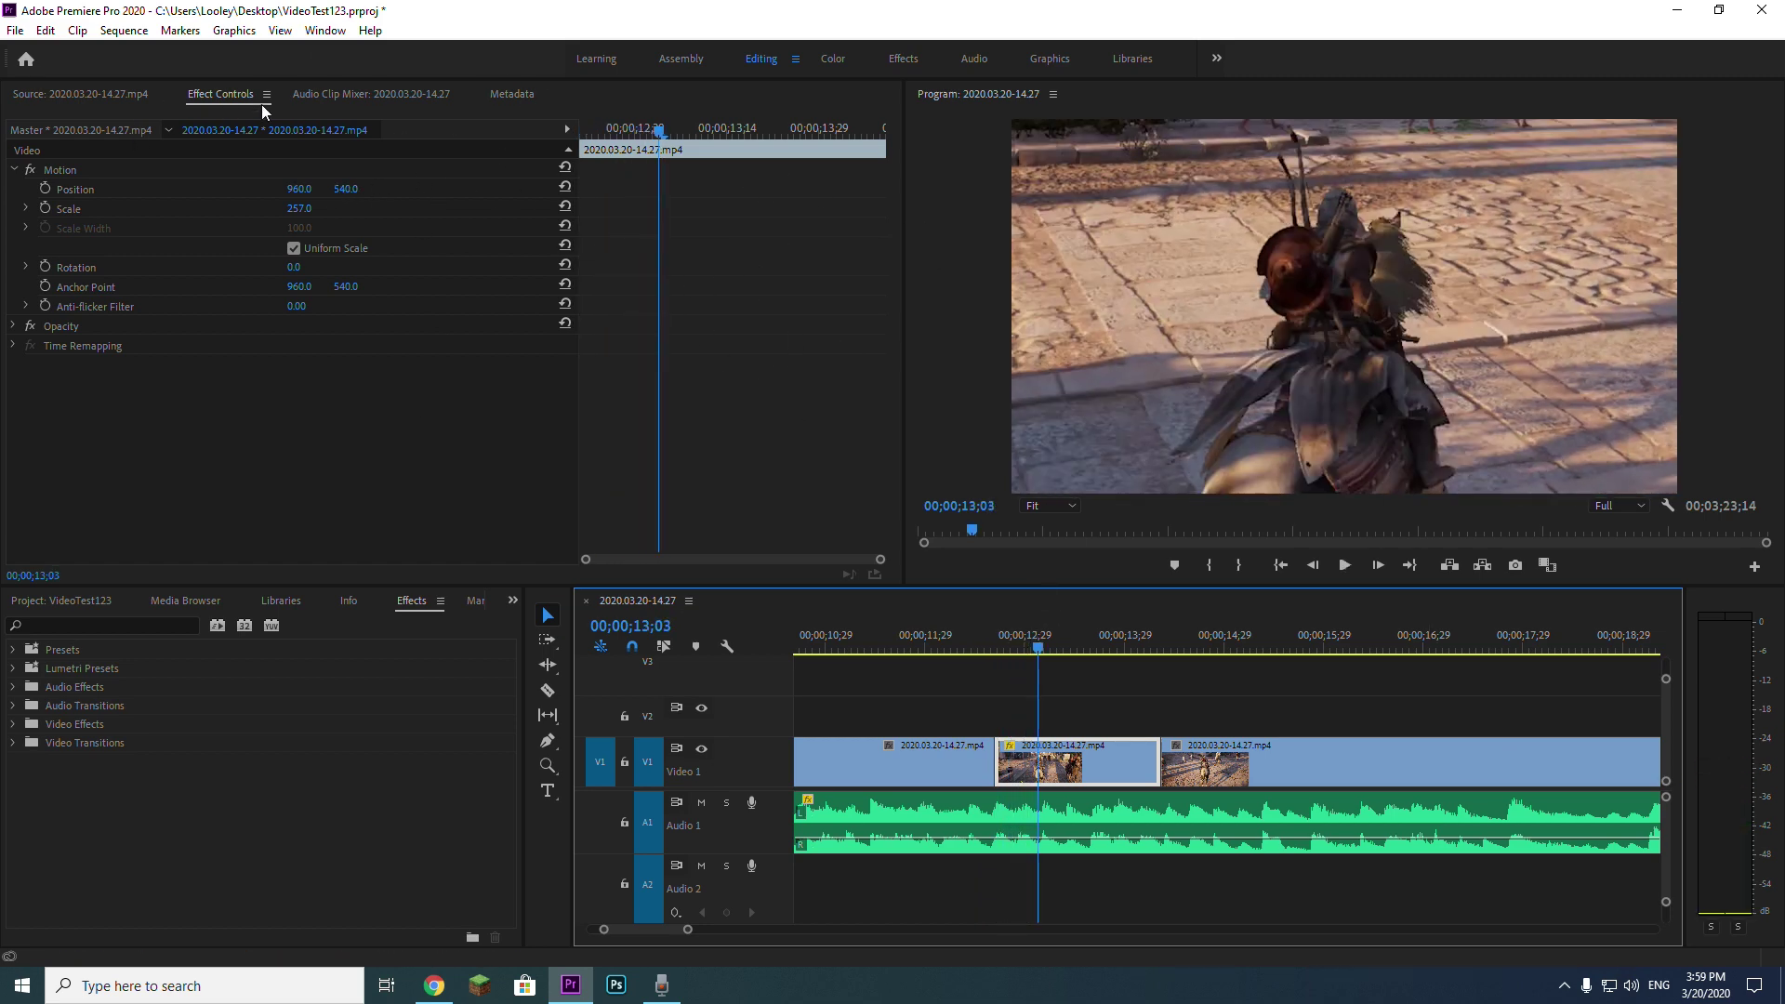
drag(659, 130, 565, 122)
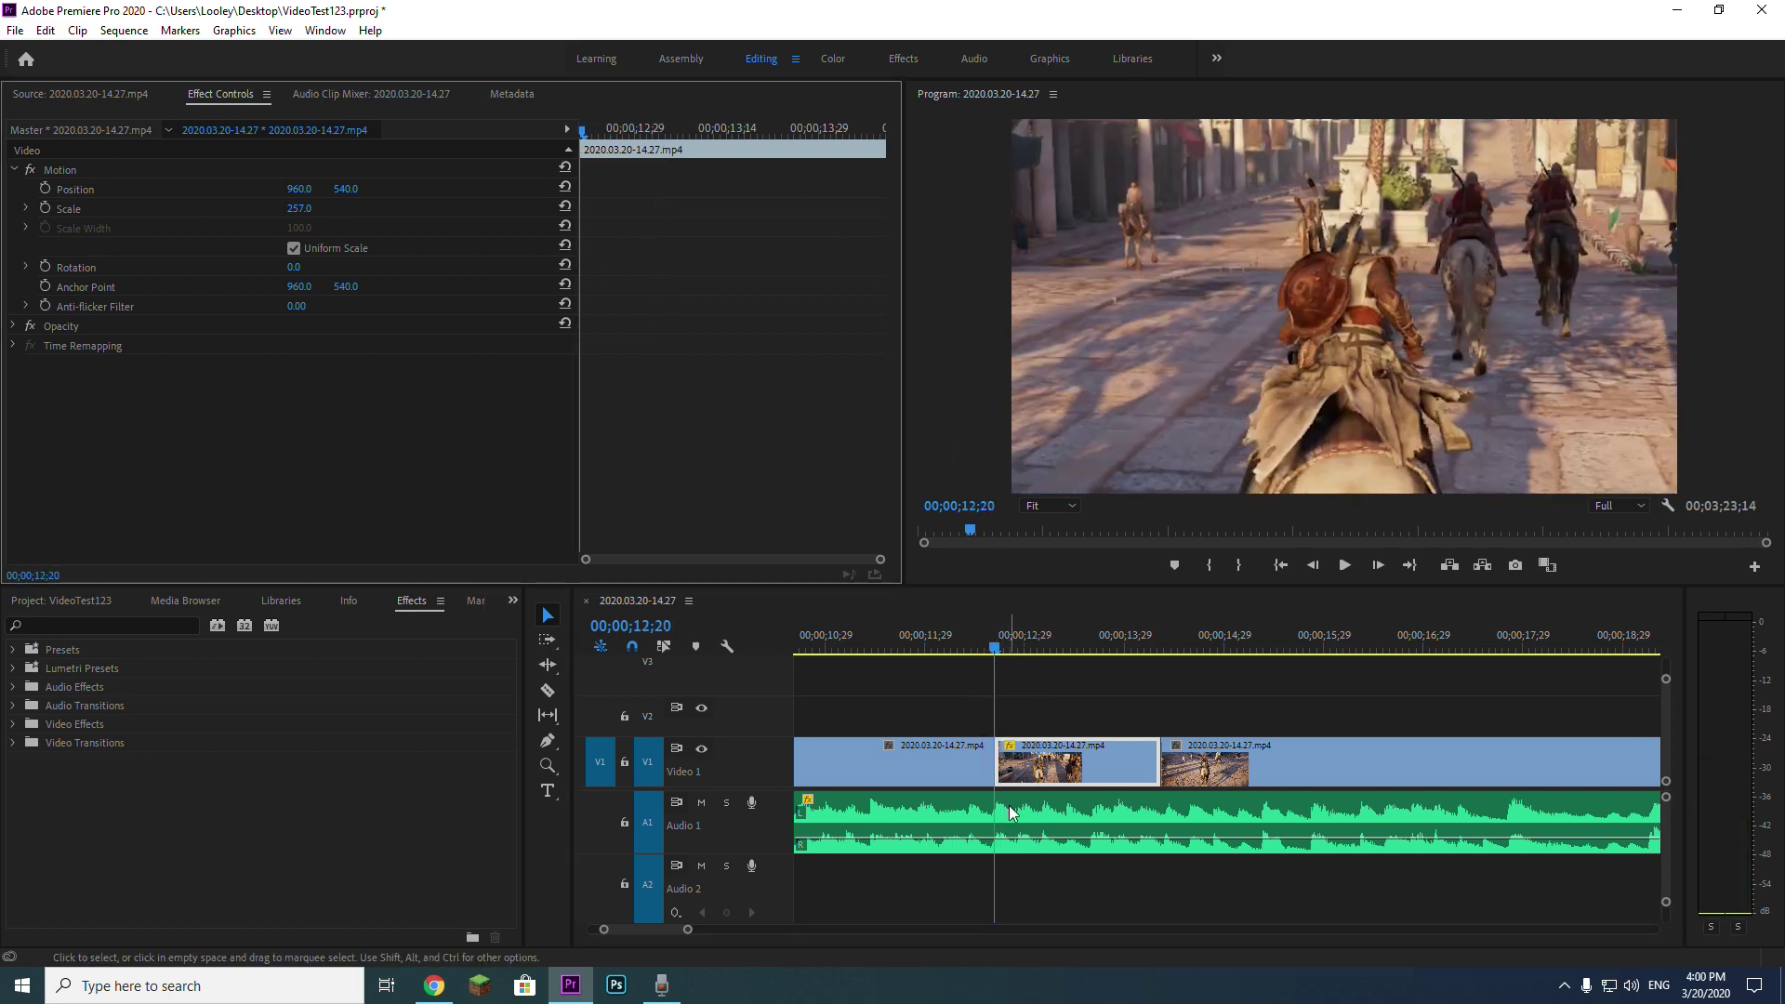
click(300, 208)
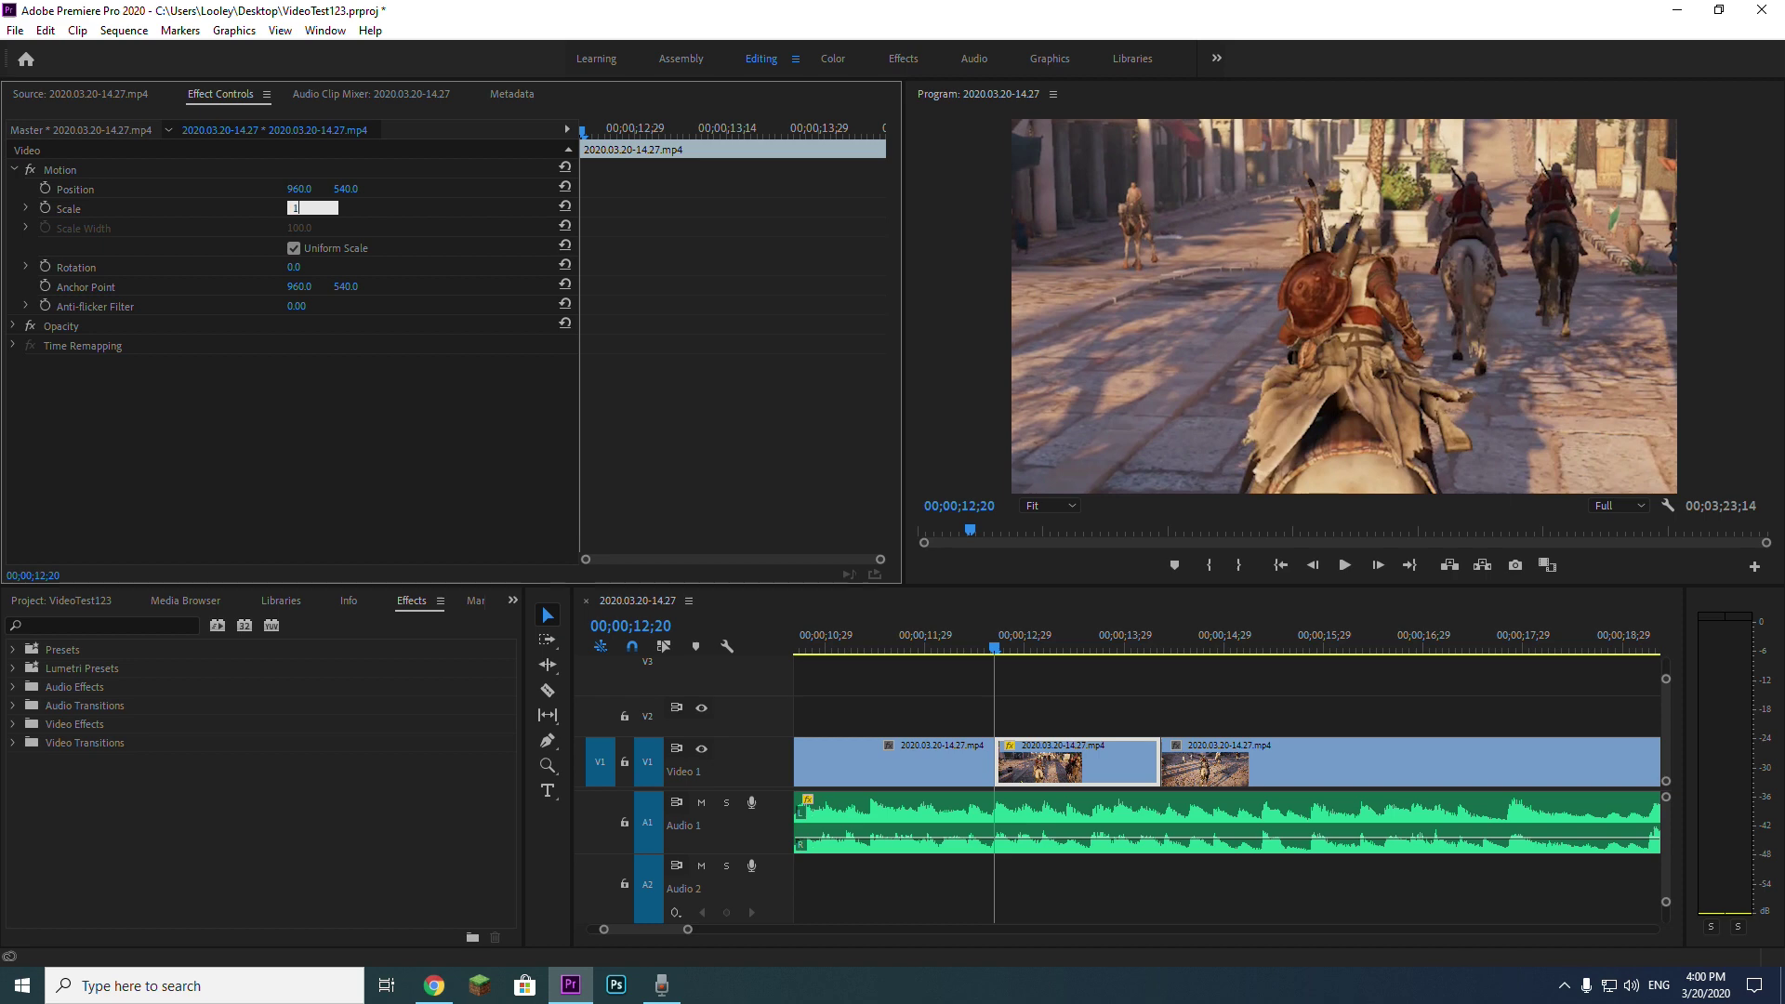
text(100)
key(Return)
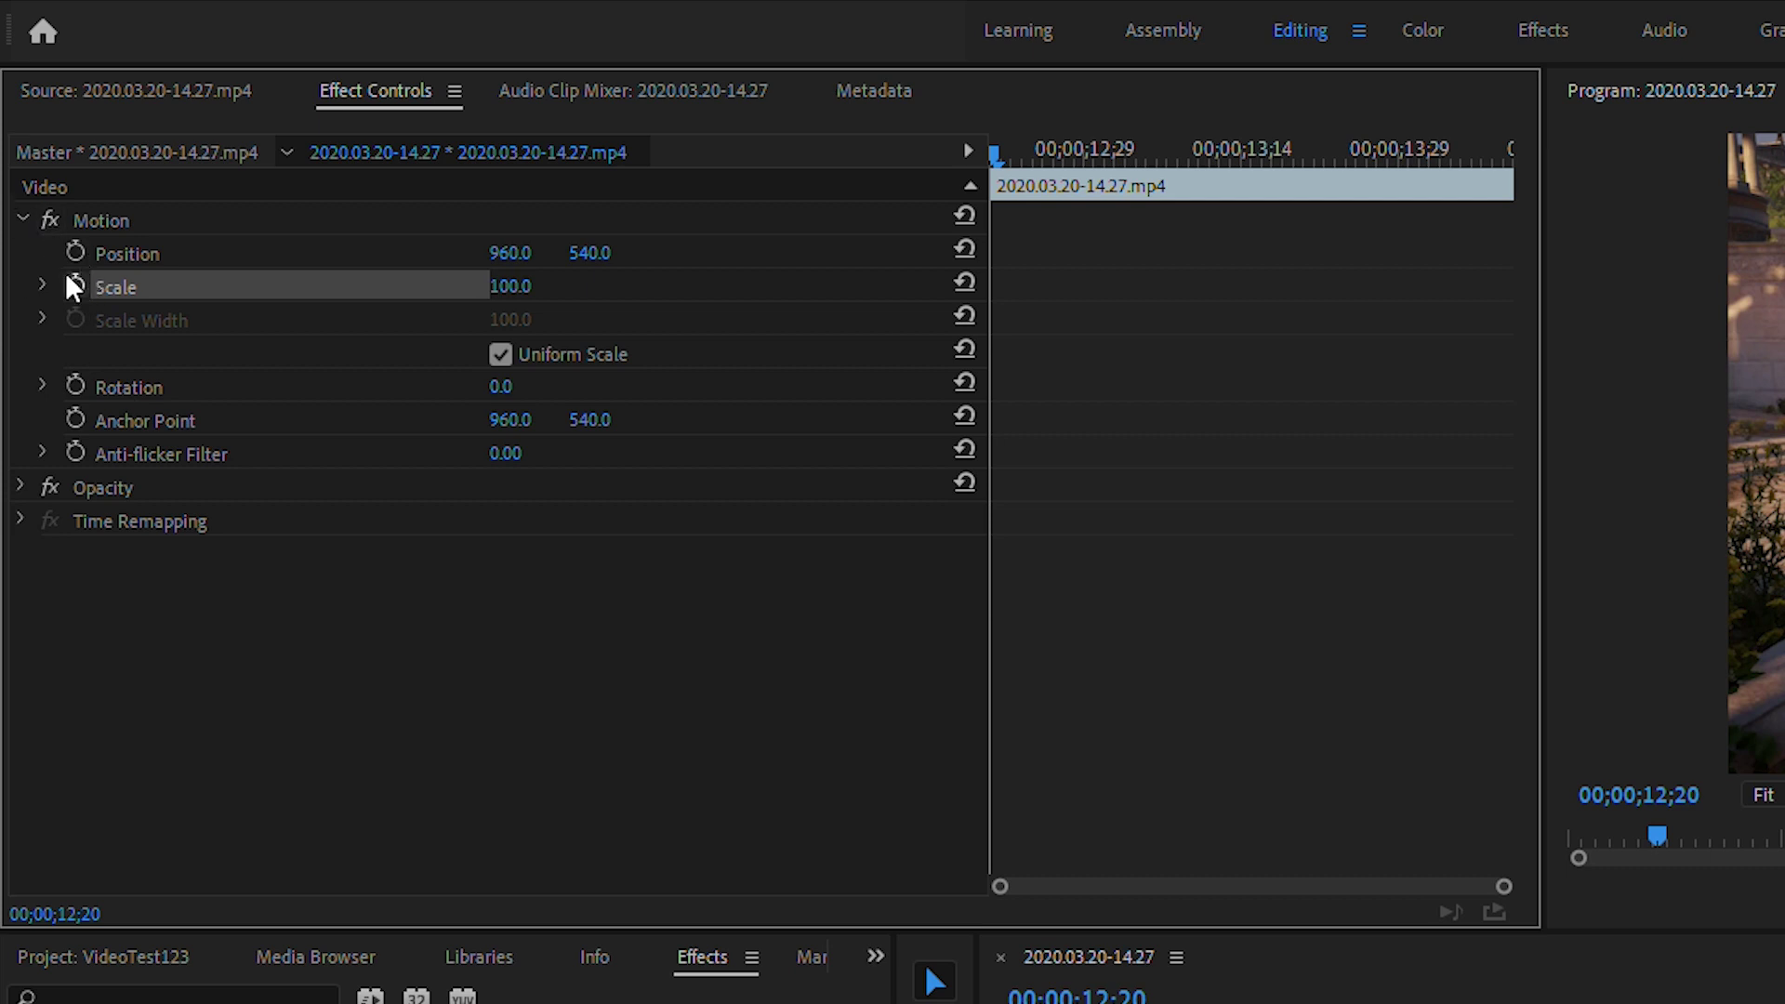
Step: Turn on Scale keyframing at the middle clip's start and set Scale to 182 at 00;00;13;13
click(75, 285)
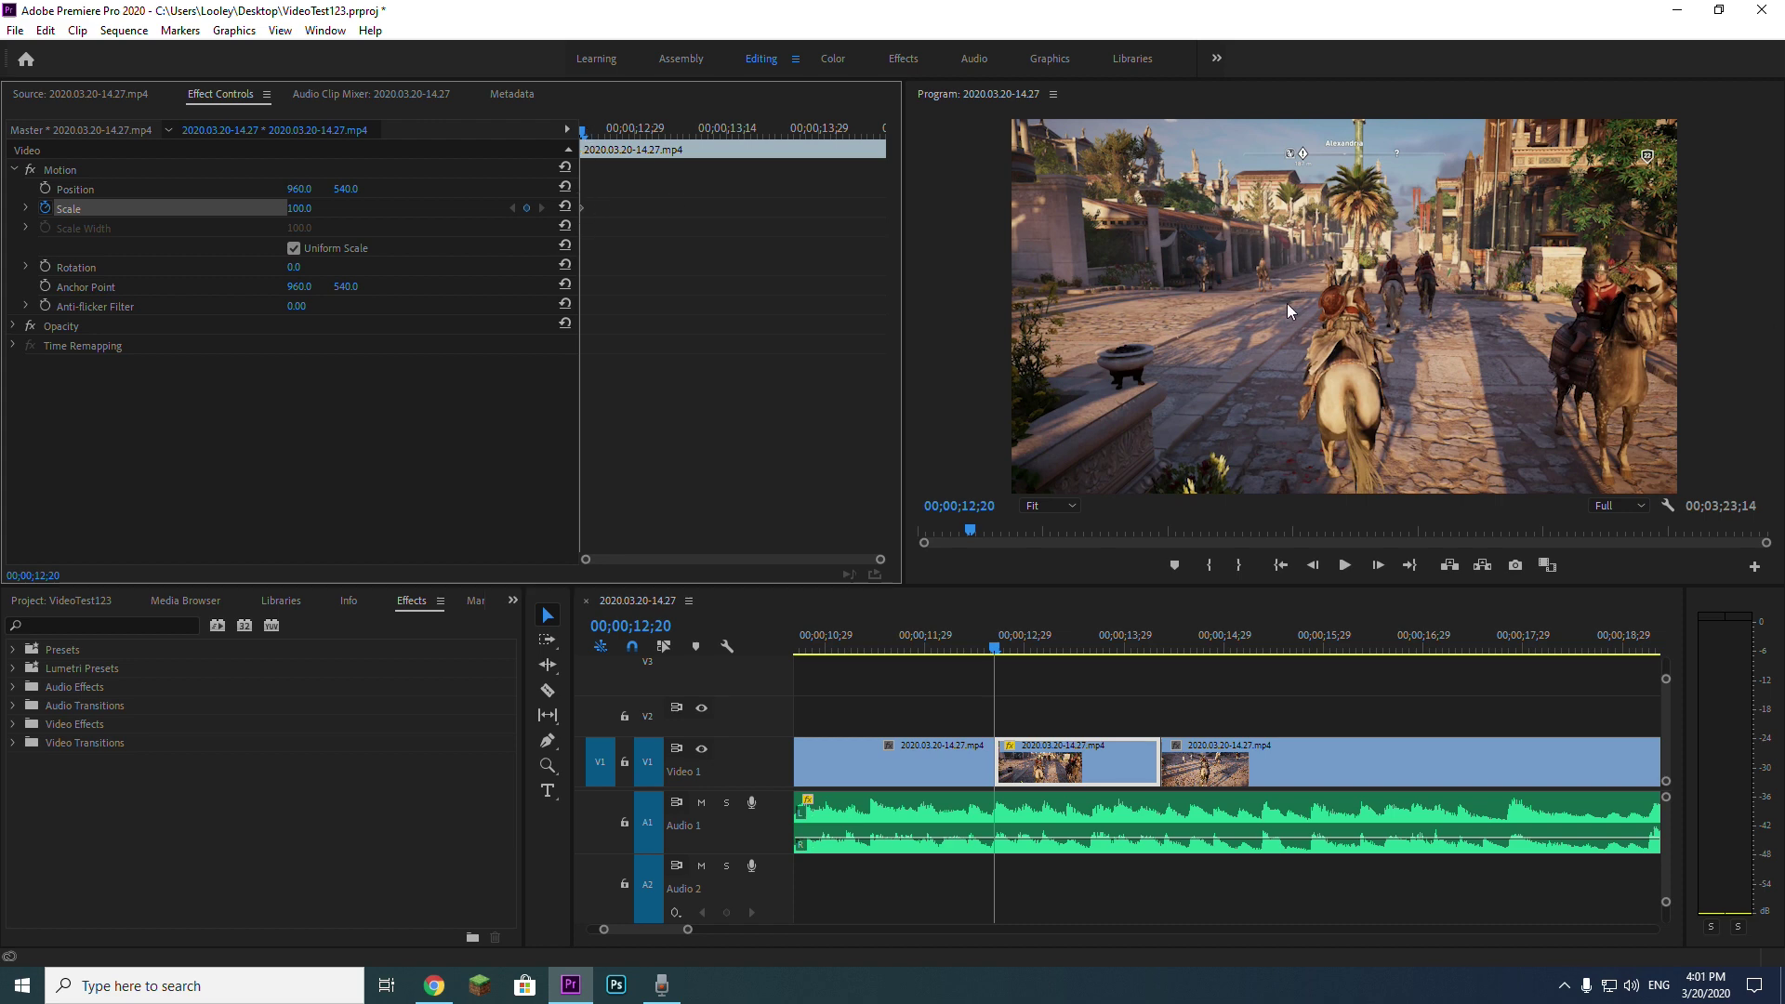
click(609, 136)
drag(611, 139, 720, 141)
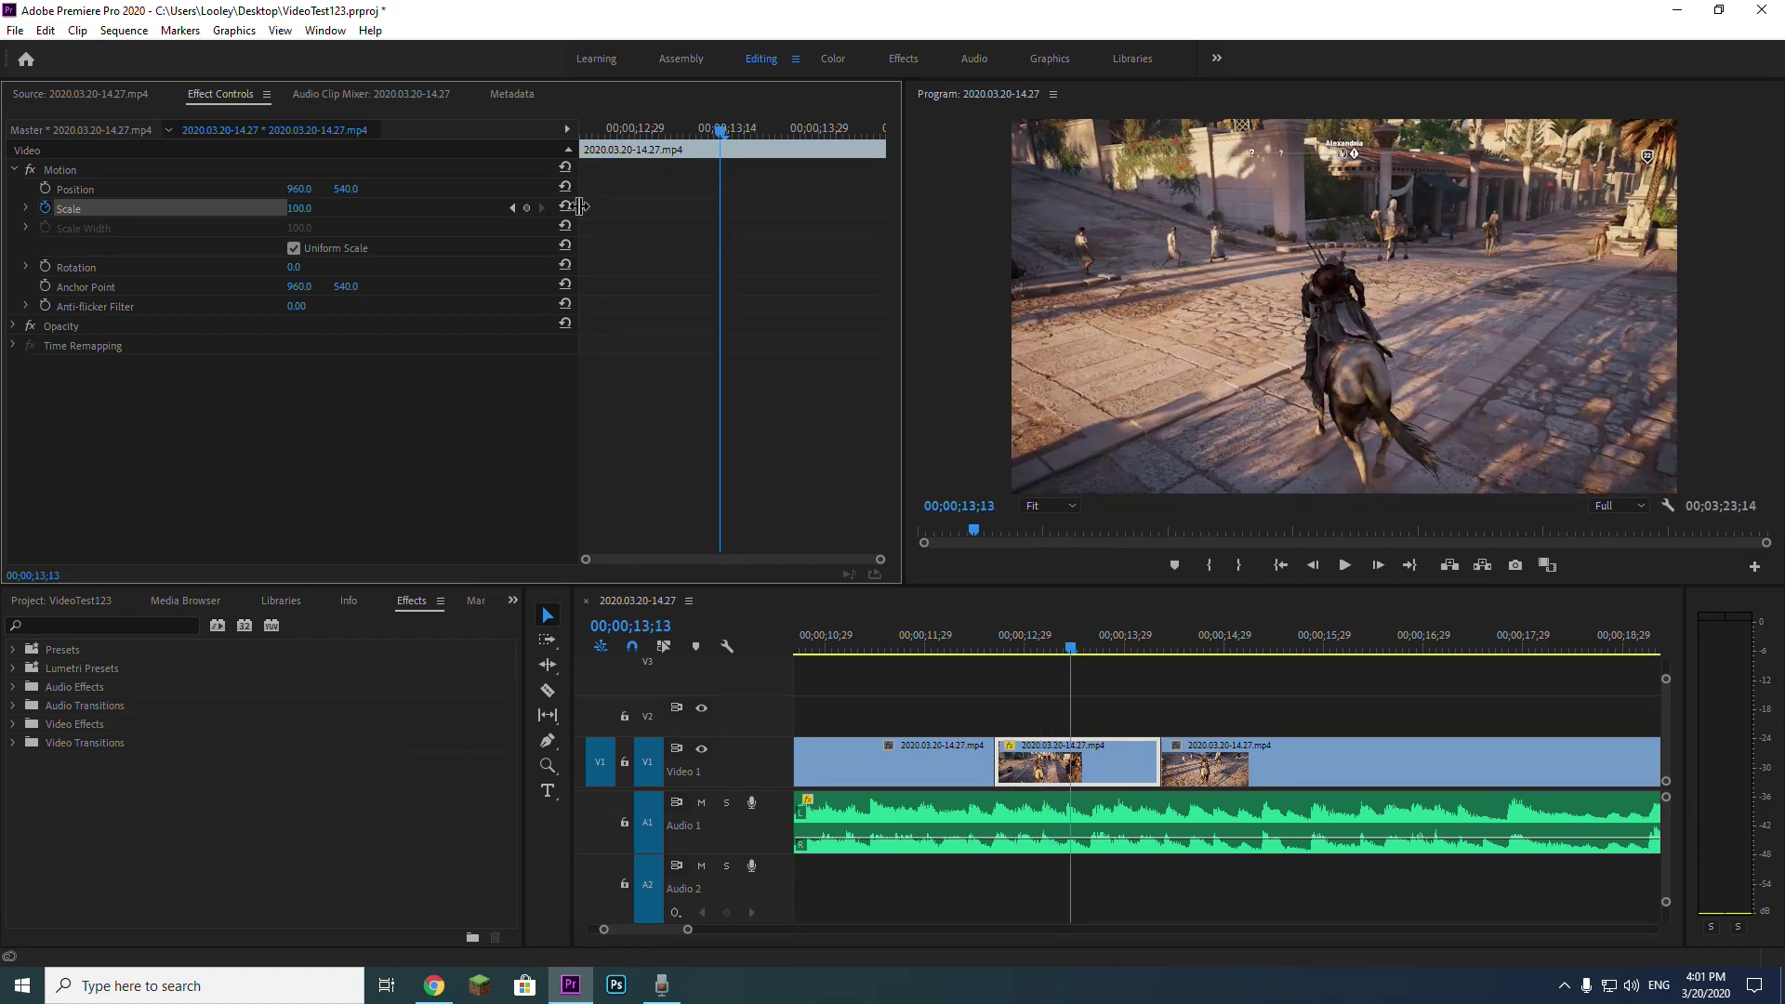
drag(320, 213, 397, 212)
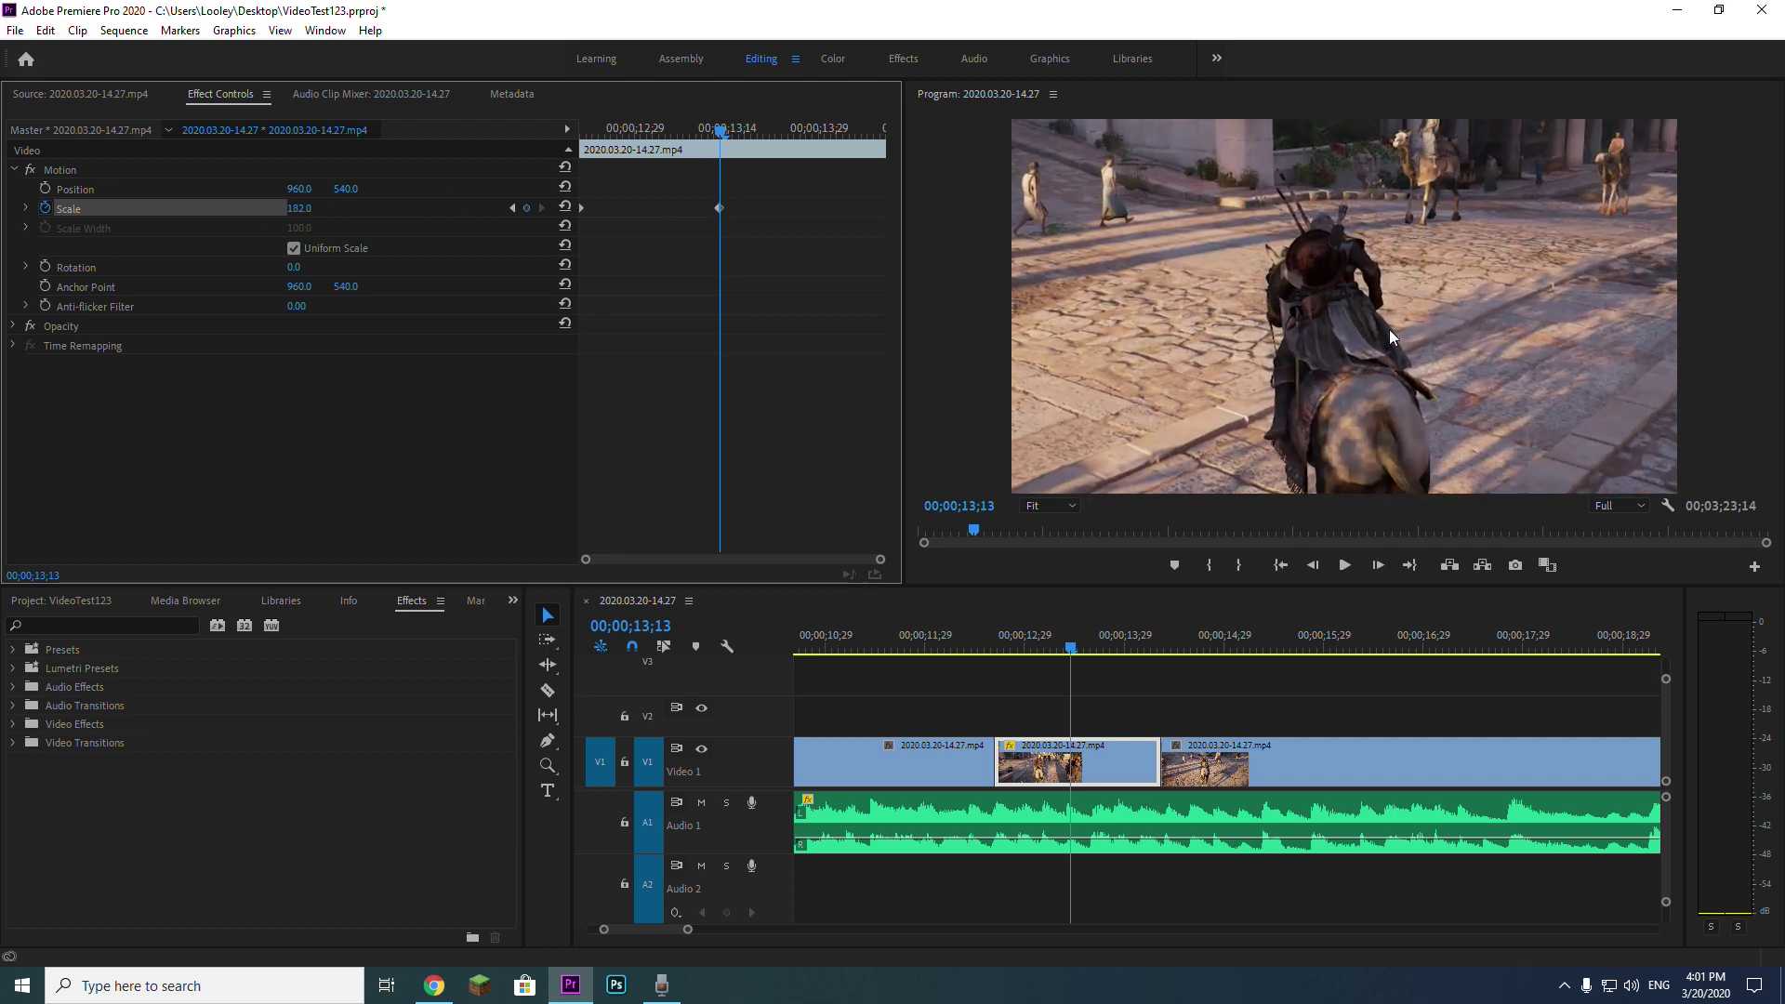
Step: Play the sequence from 00;00;12;11 to preview the animated zoom, stopping just after the middle clip
key(space)
click(965, 646)
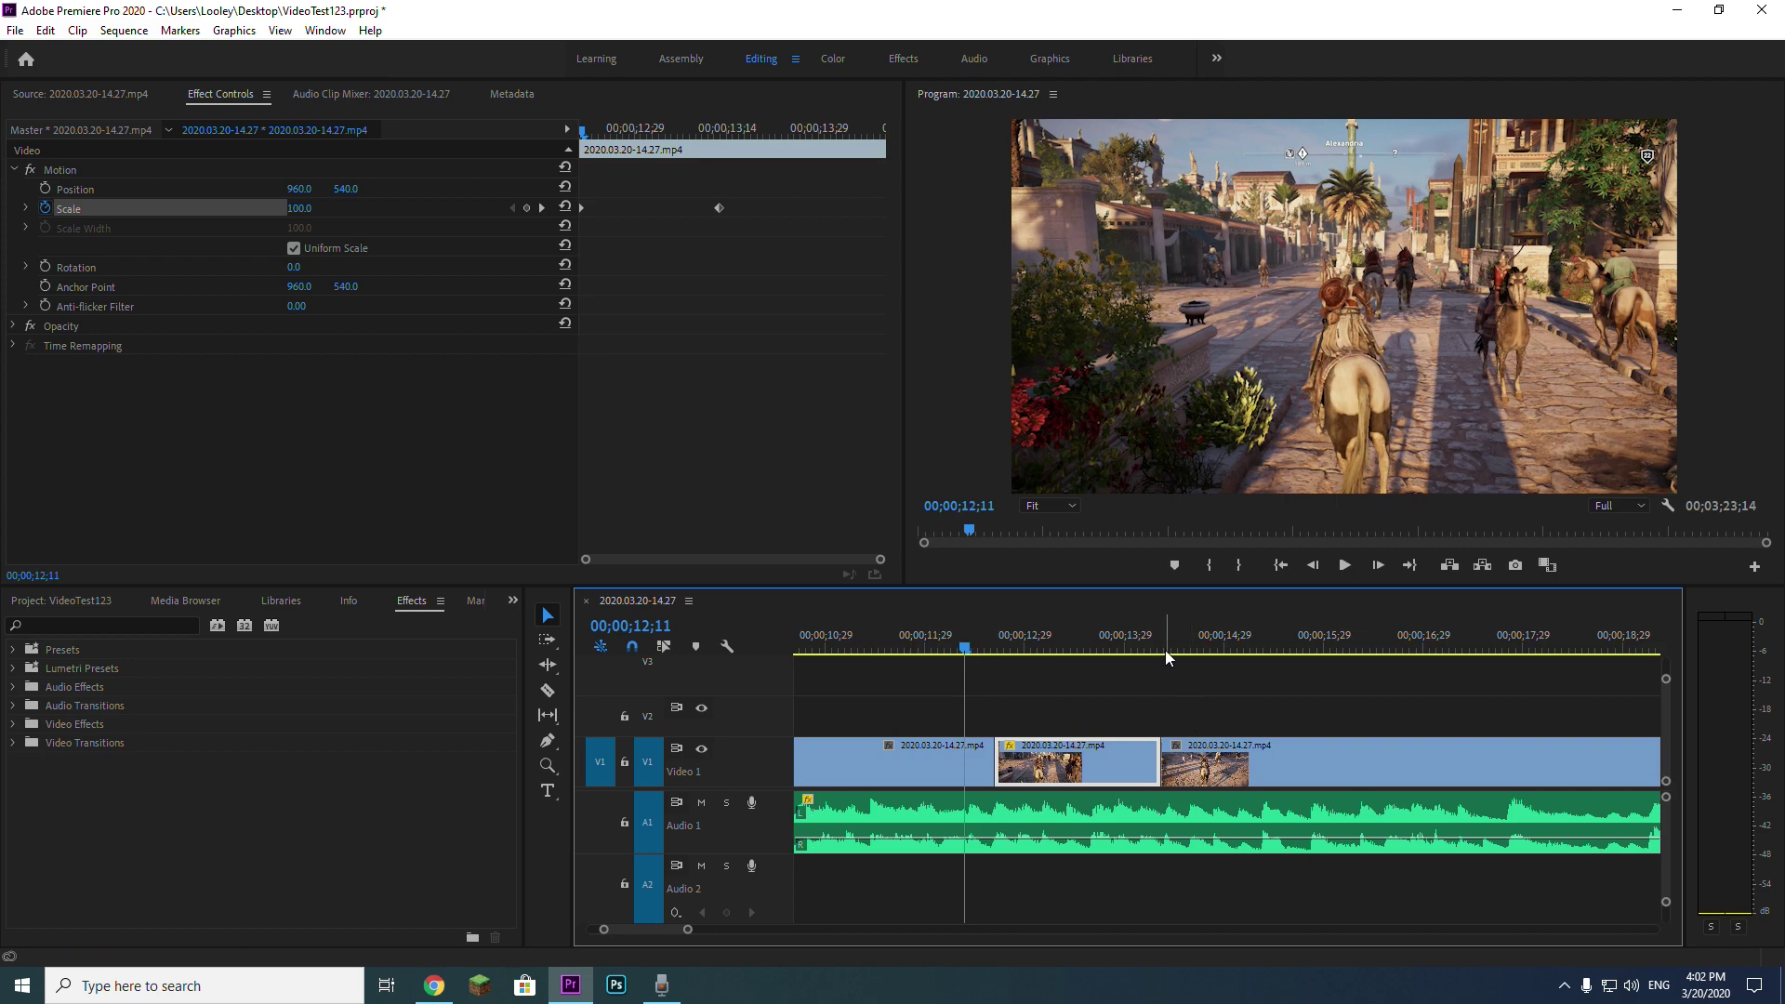
key(space)
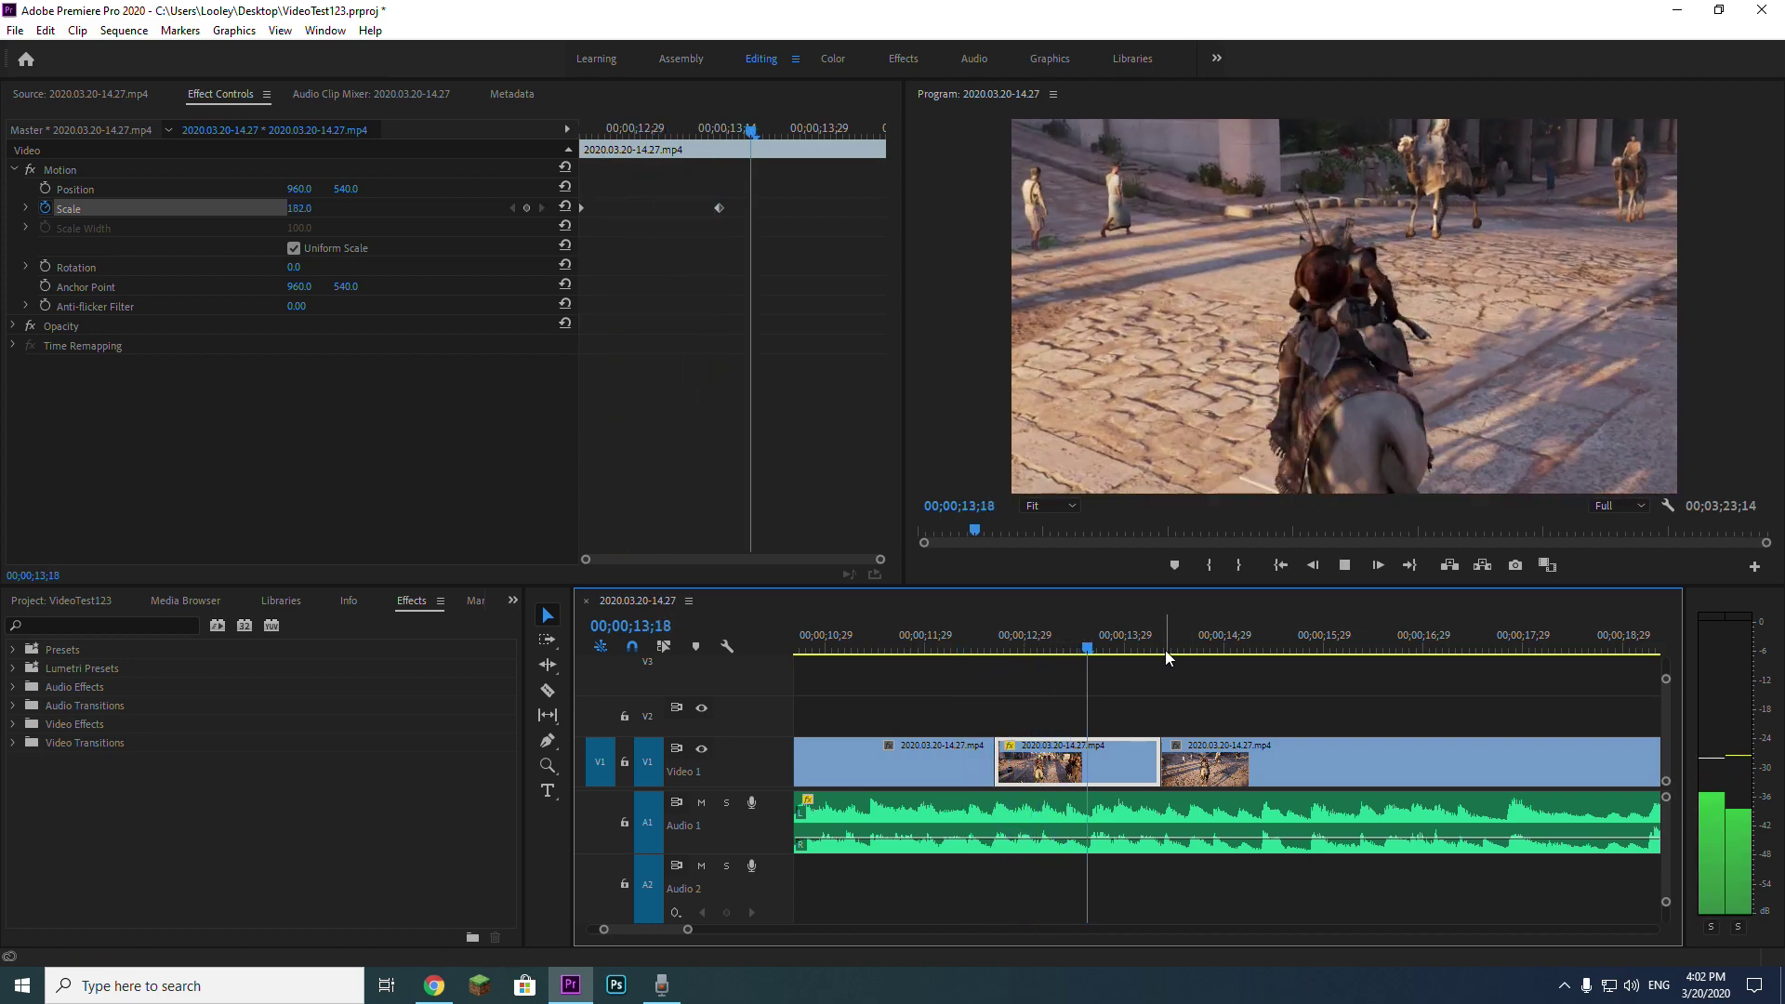
click(1167, 656)
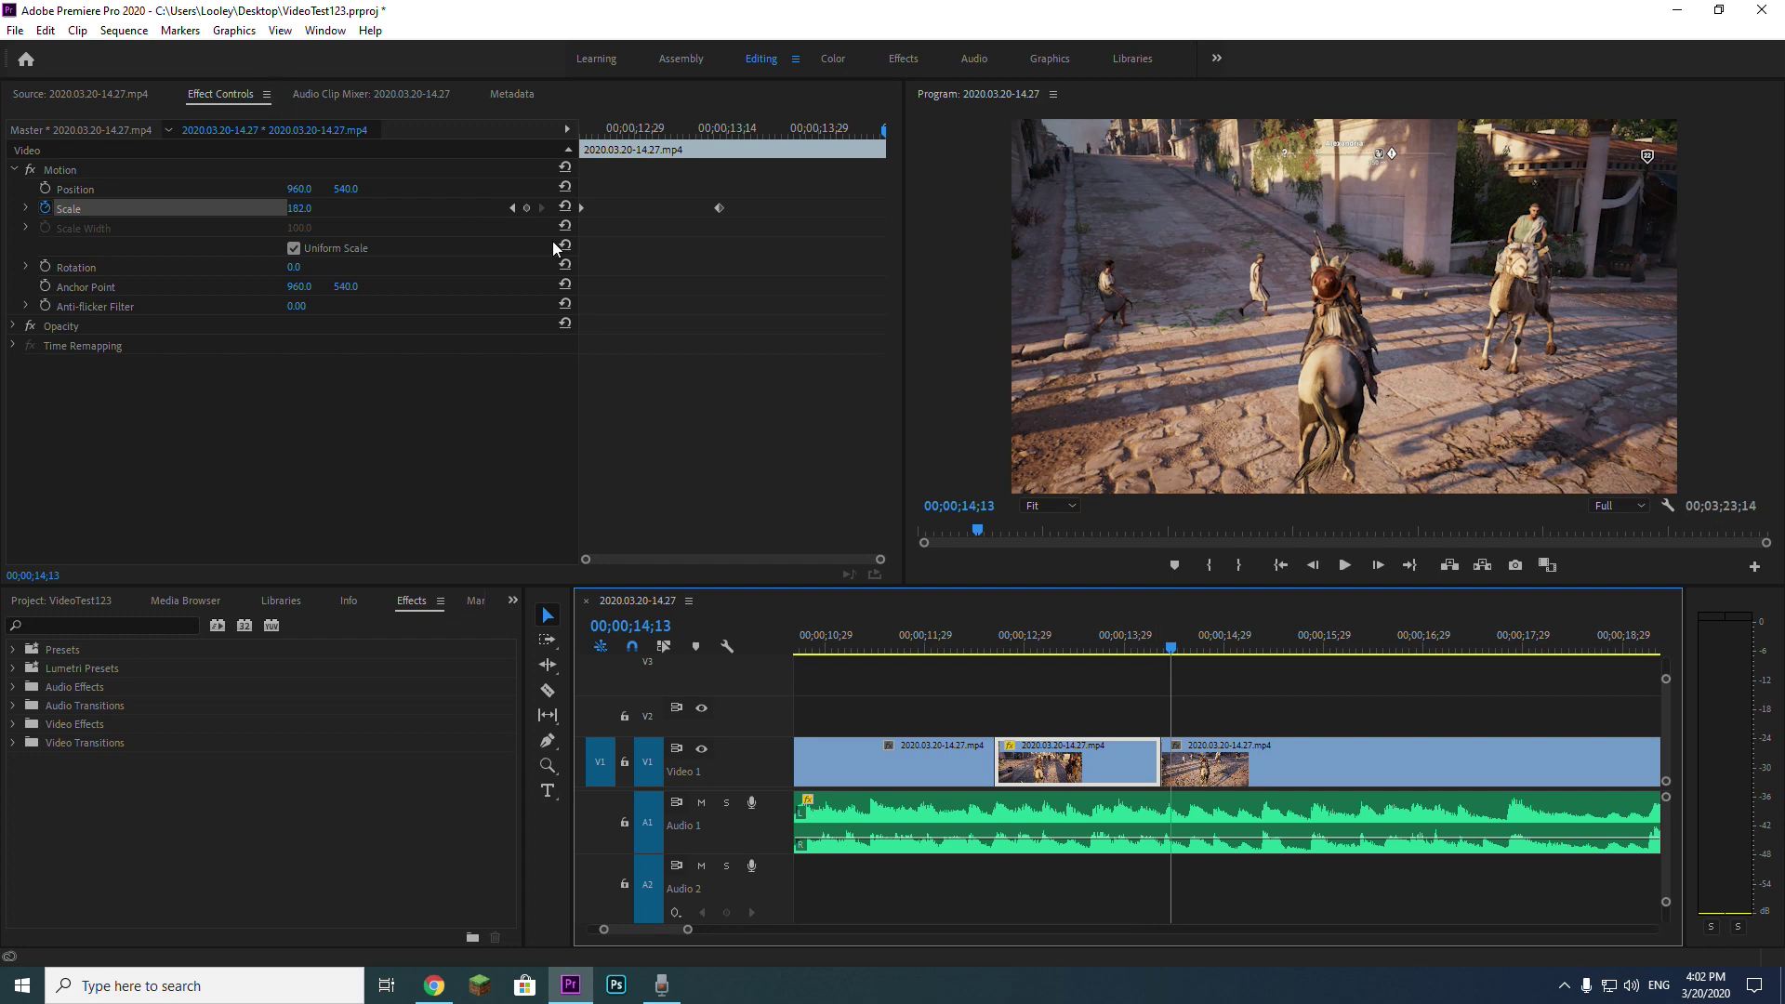
Step: Move the 182 Scale keyframe earlier to about 00;00;12;29 and add another Scale keyframe at 00;00;13;21
click(776, 131)
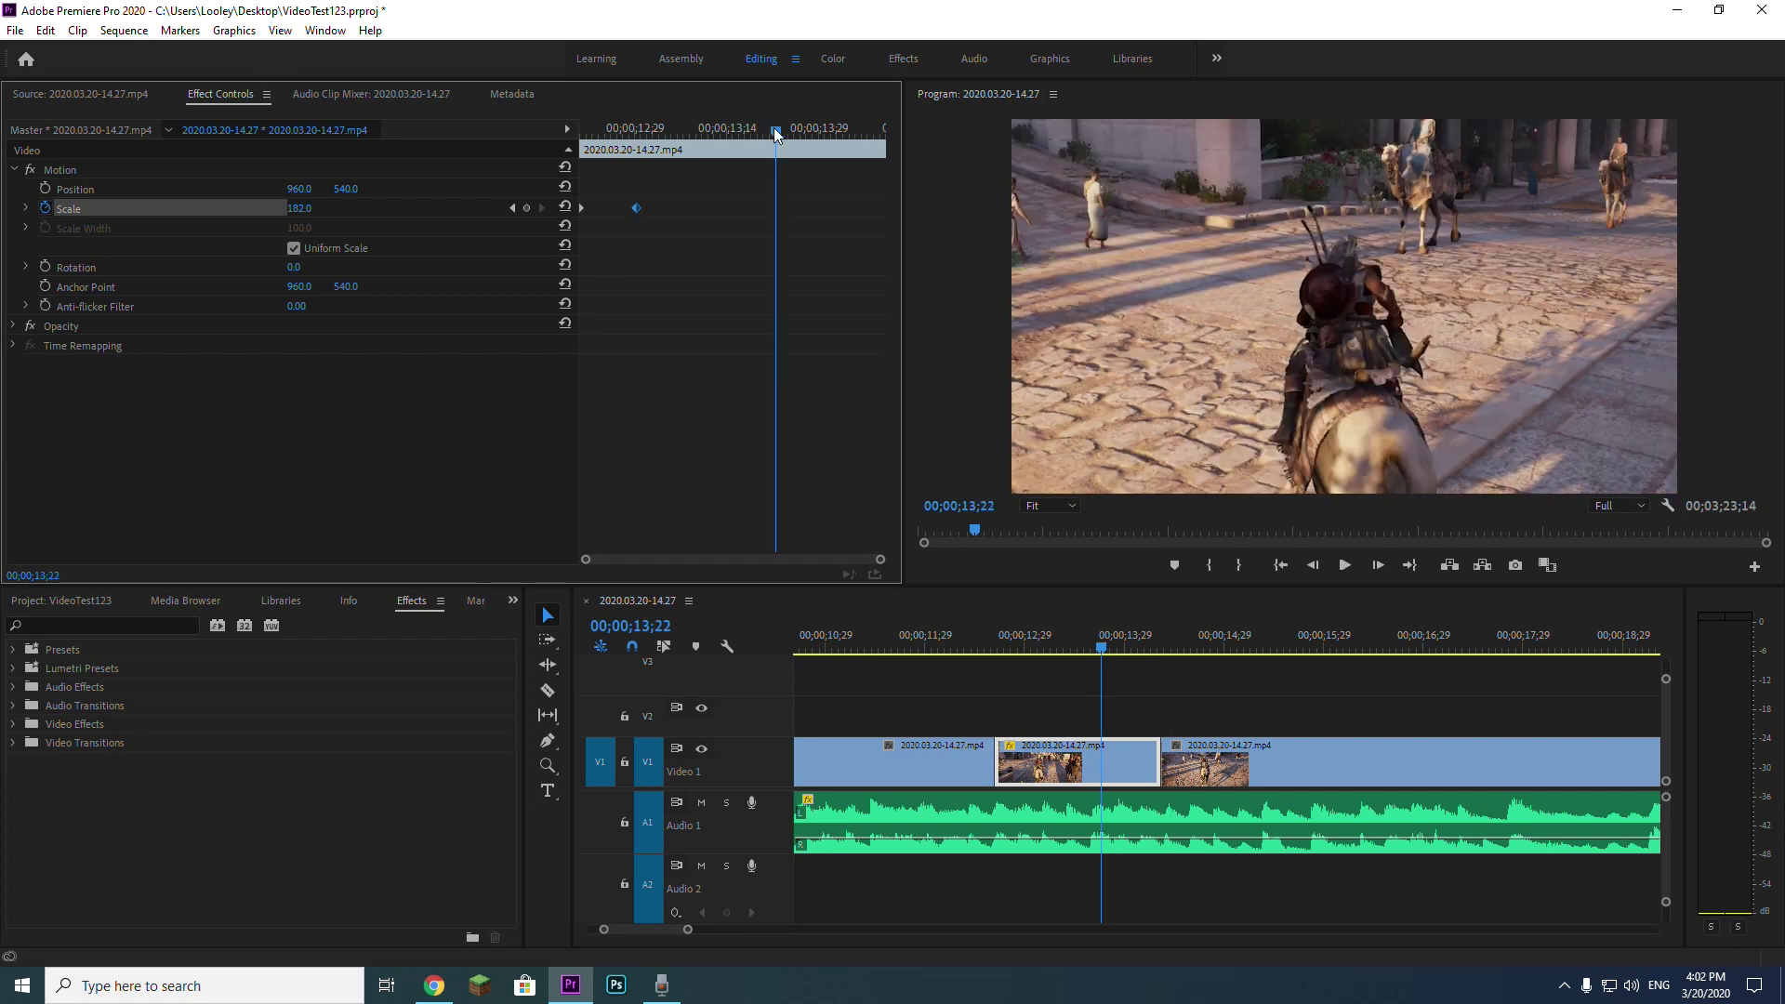
click(795, 134)
click(783, 132)
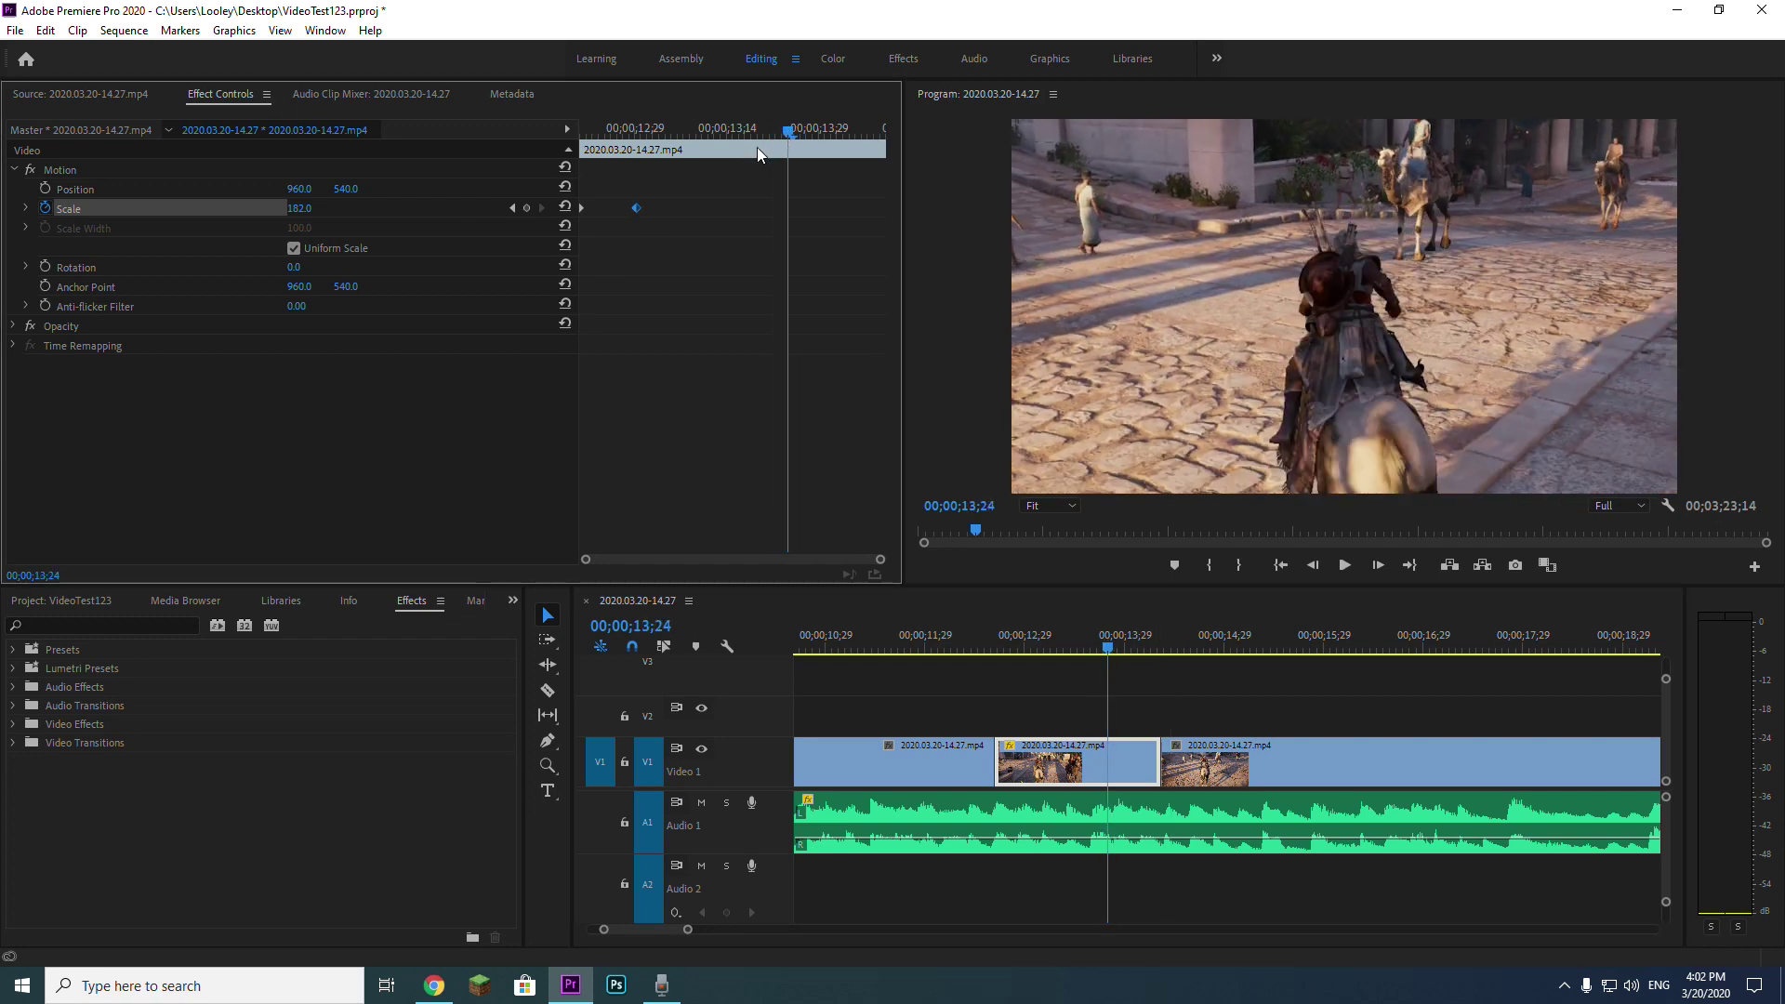
click(770, 132)
click(527, 208)
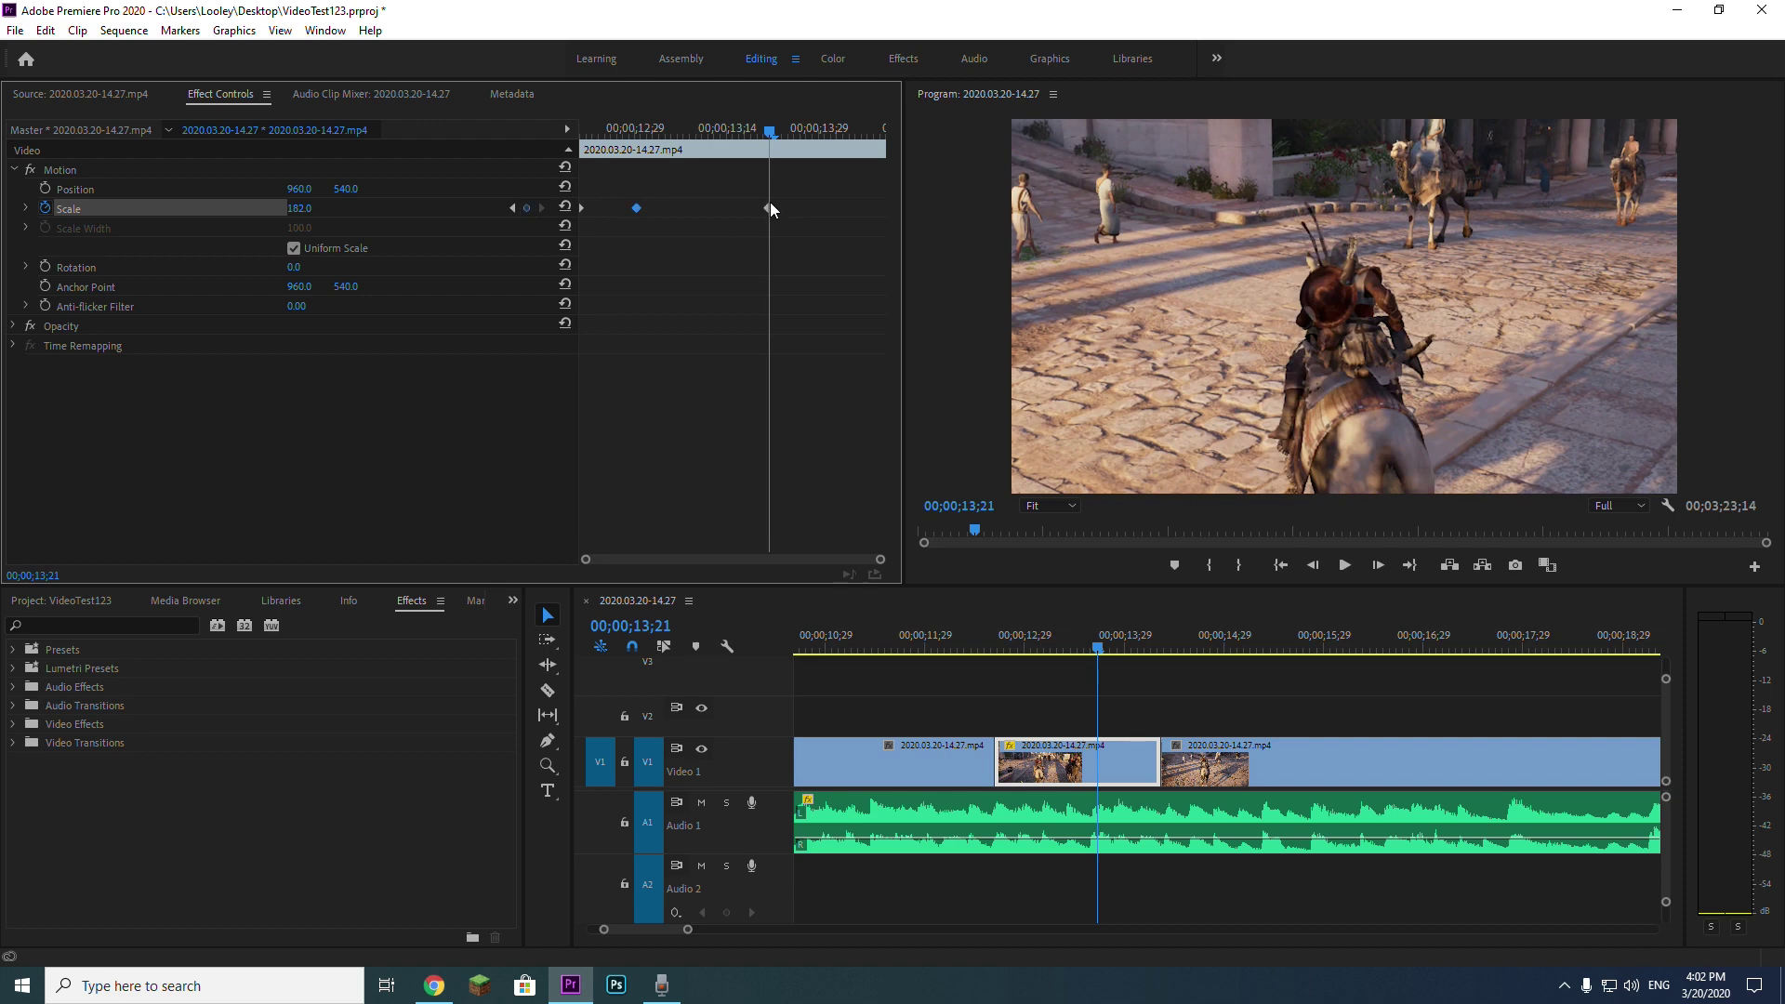
Step: Set Scale to 100 at the middle clip's end, 00;00;14;09, and play the zoom in and out from 00;00;12;08
key(space)
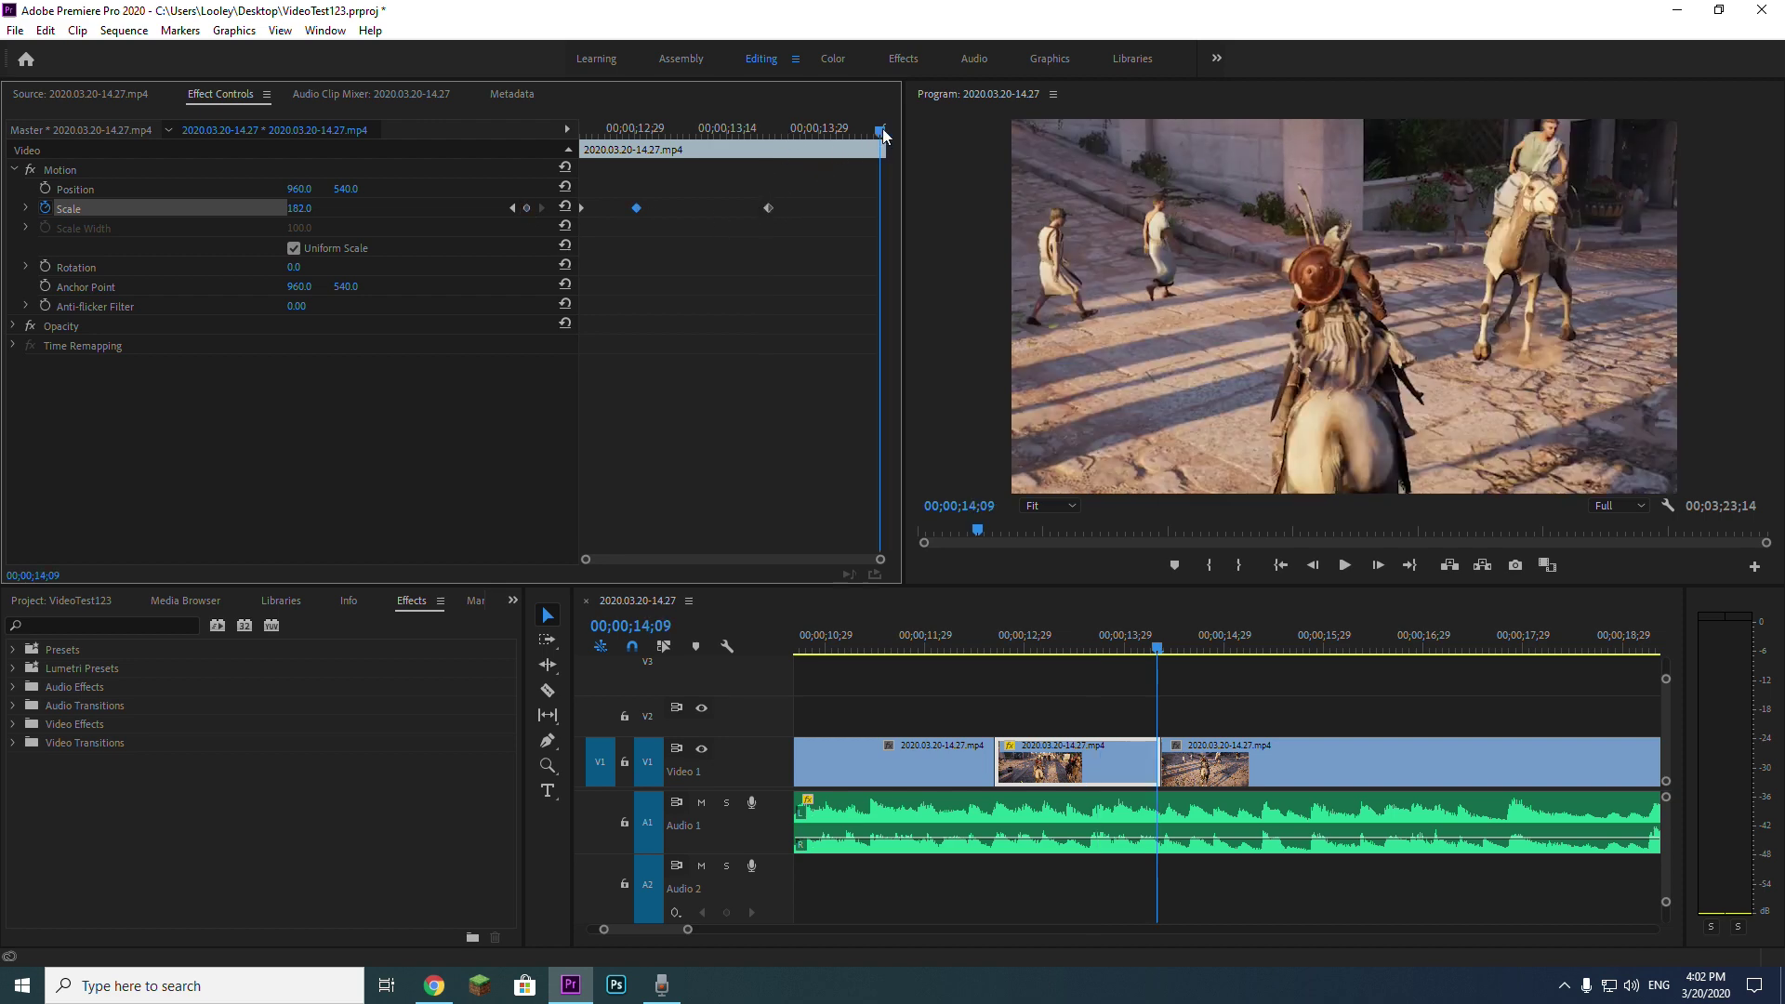
click(294, 209)
text(100)
key(Return)
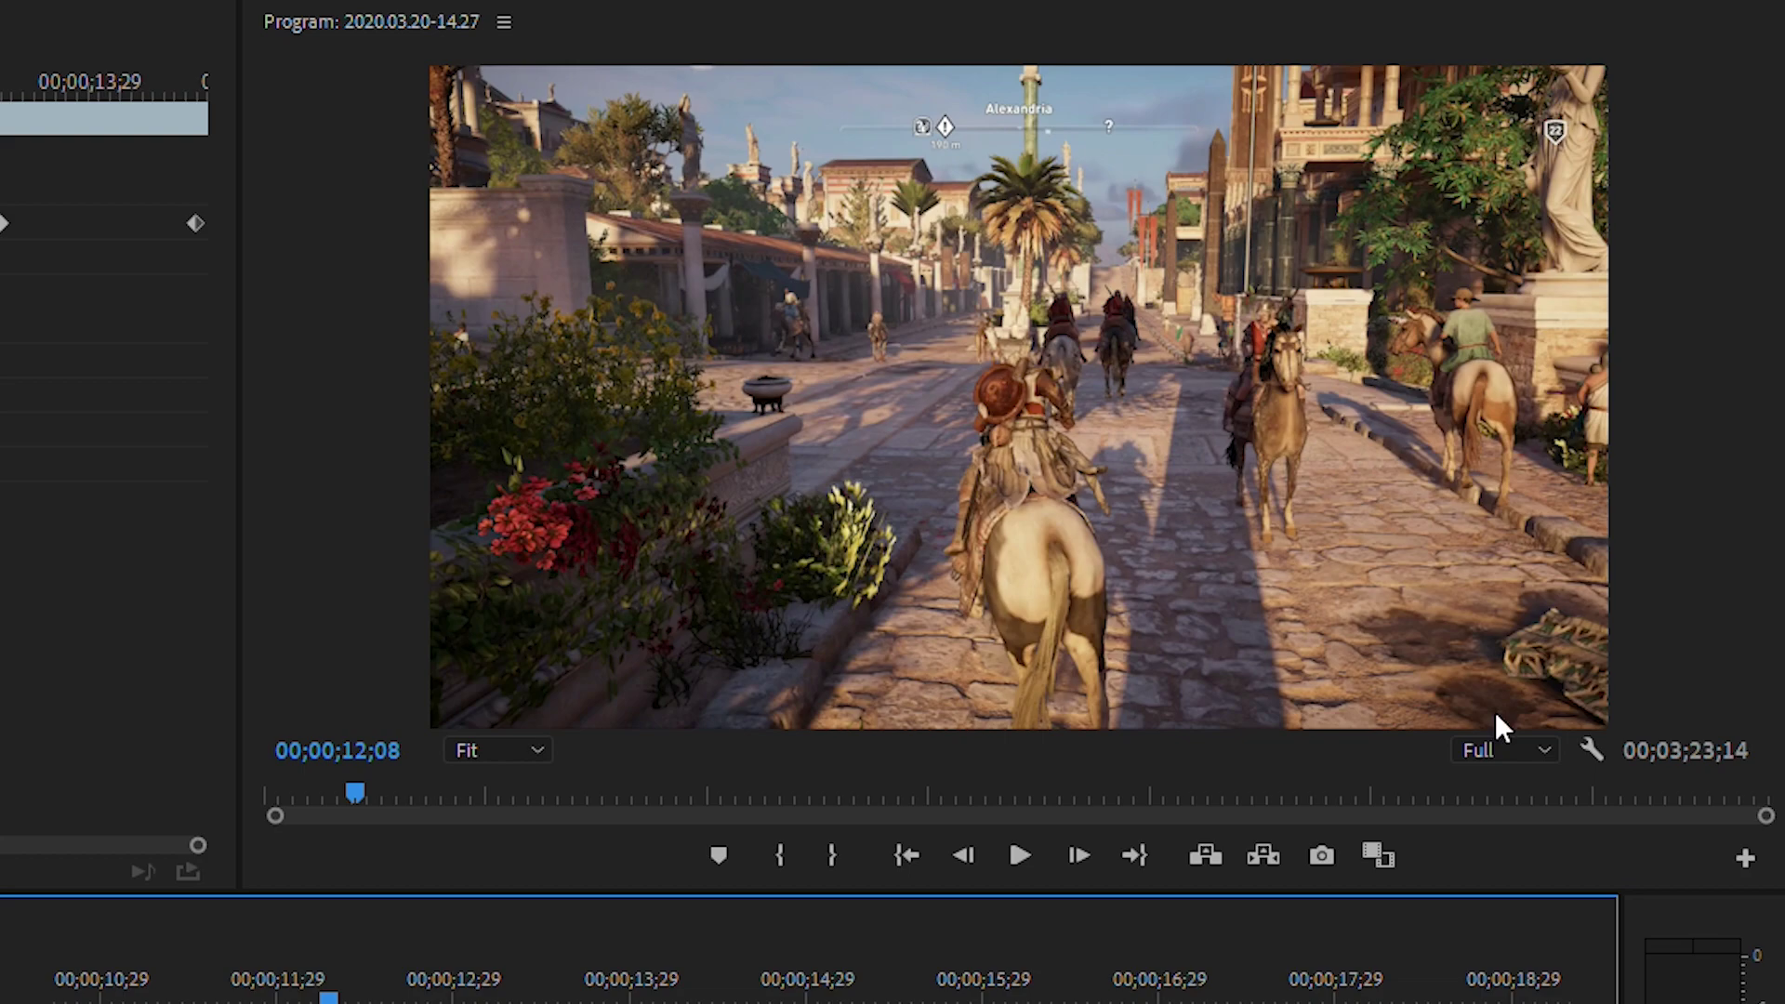
key(space)
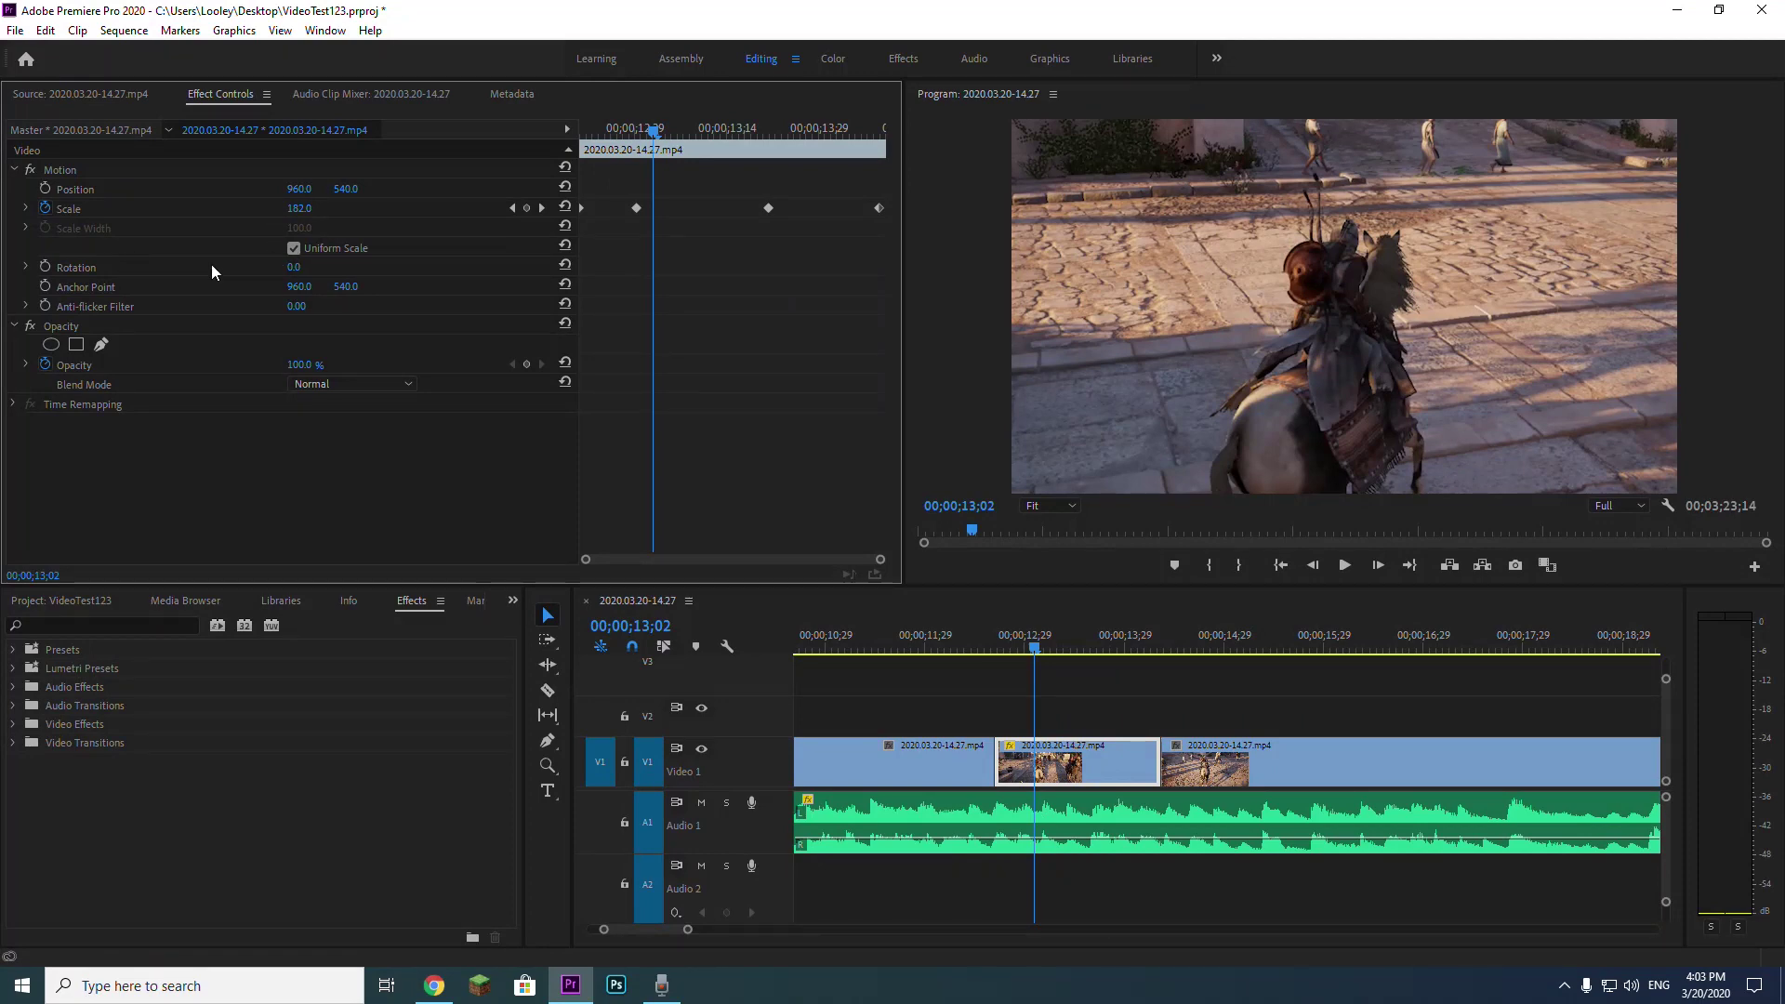
Step: Try out the middle clip's Rotation and set its Opacity to 41%
mouse_move(294, 267)
mouse_down()
mouse_move(262, 267)
mouse_move(293, 267)
mouse_up()
click(300, 365)
text(41)
key(Return)
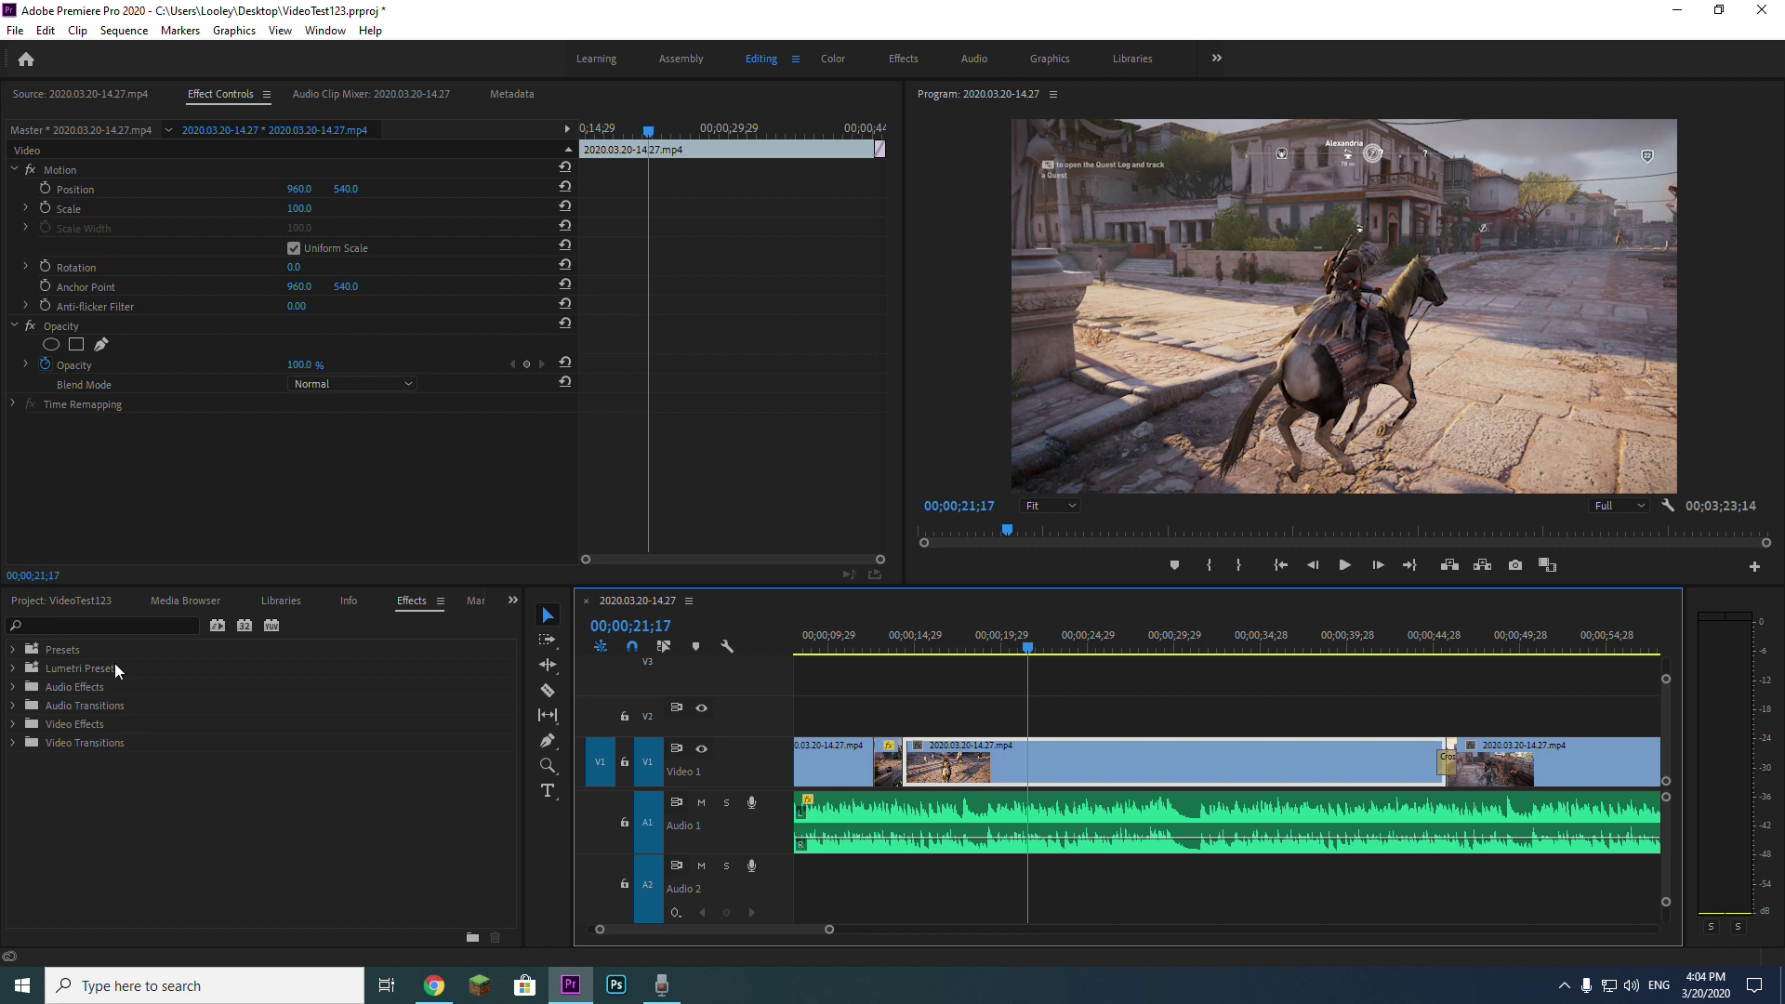
Step: Search the effects for "bright" and apply Brightness & Contrast to the long gameplay clip after the zoomed piece on V1
click(148, 626)
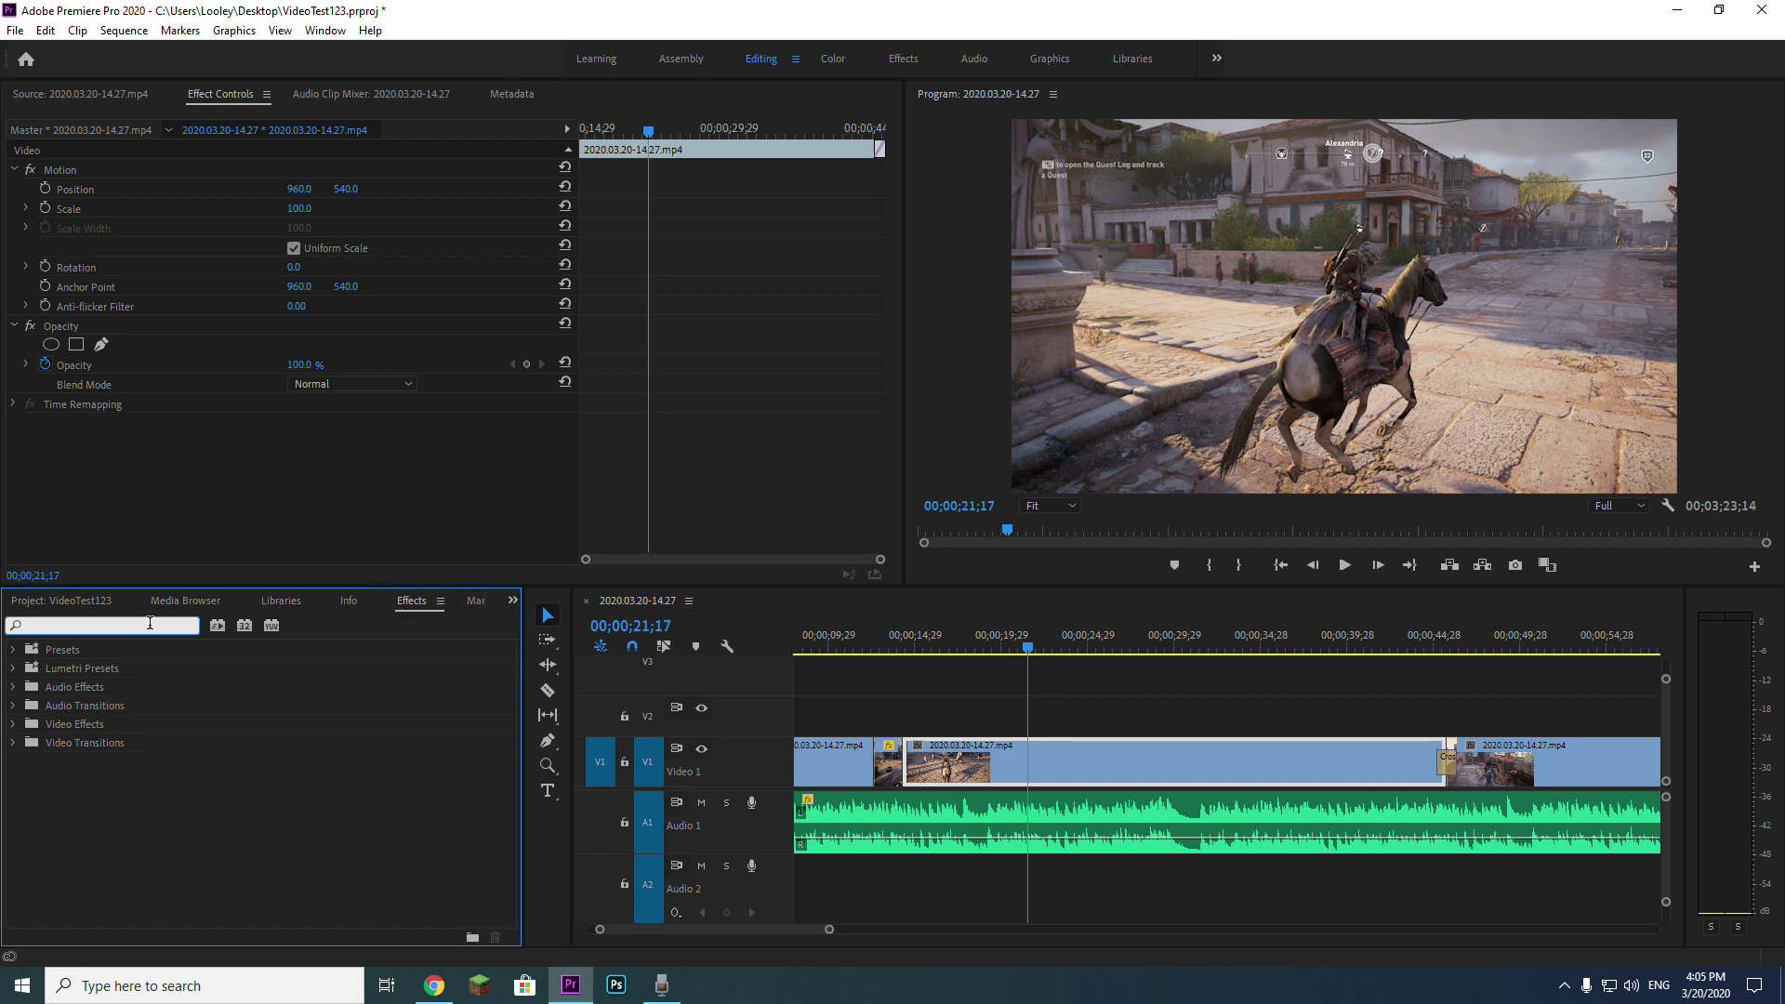
text(bright)
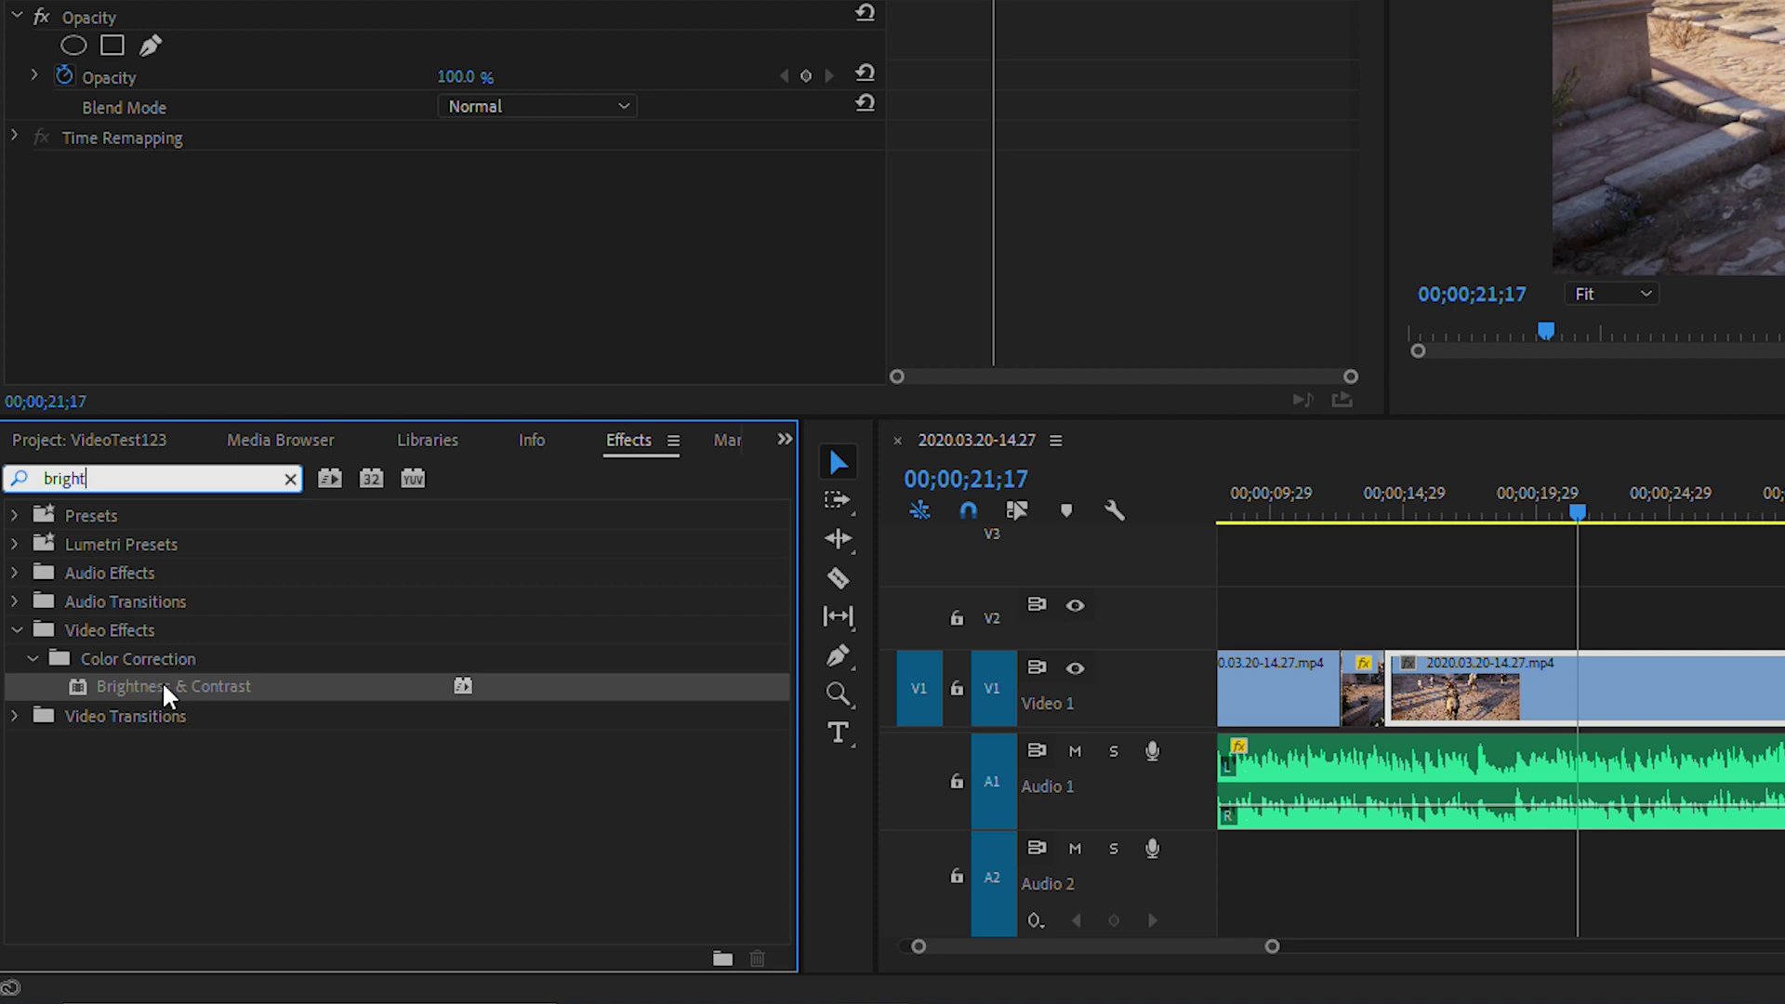
drag(164, 688, 1693, 646)
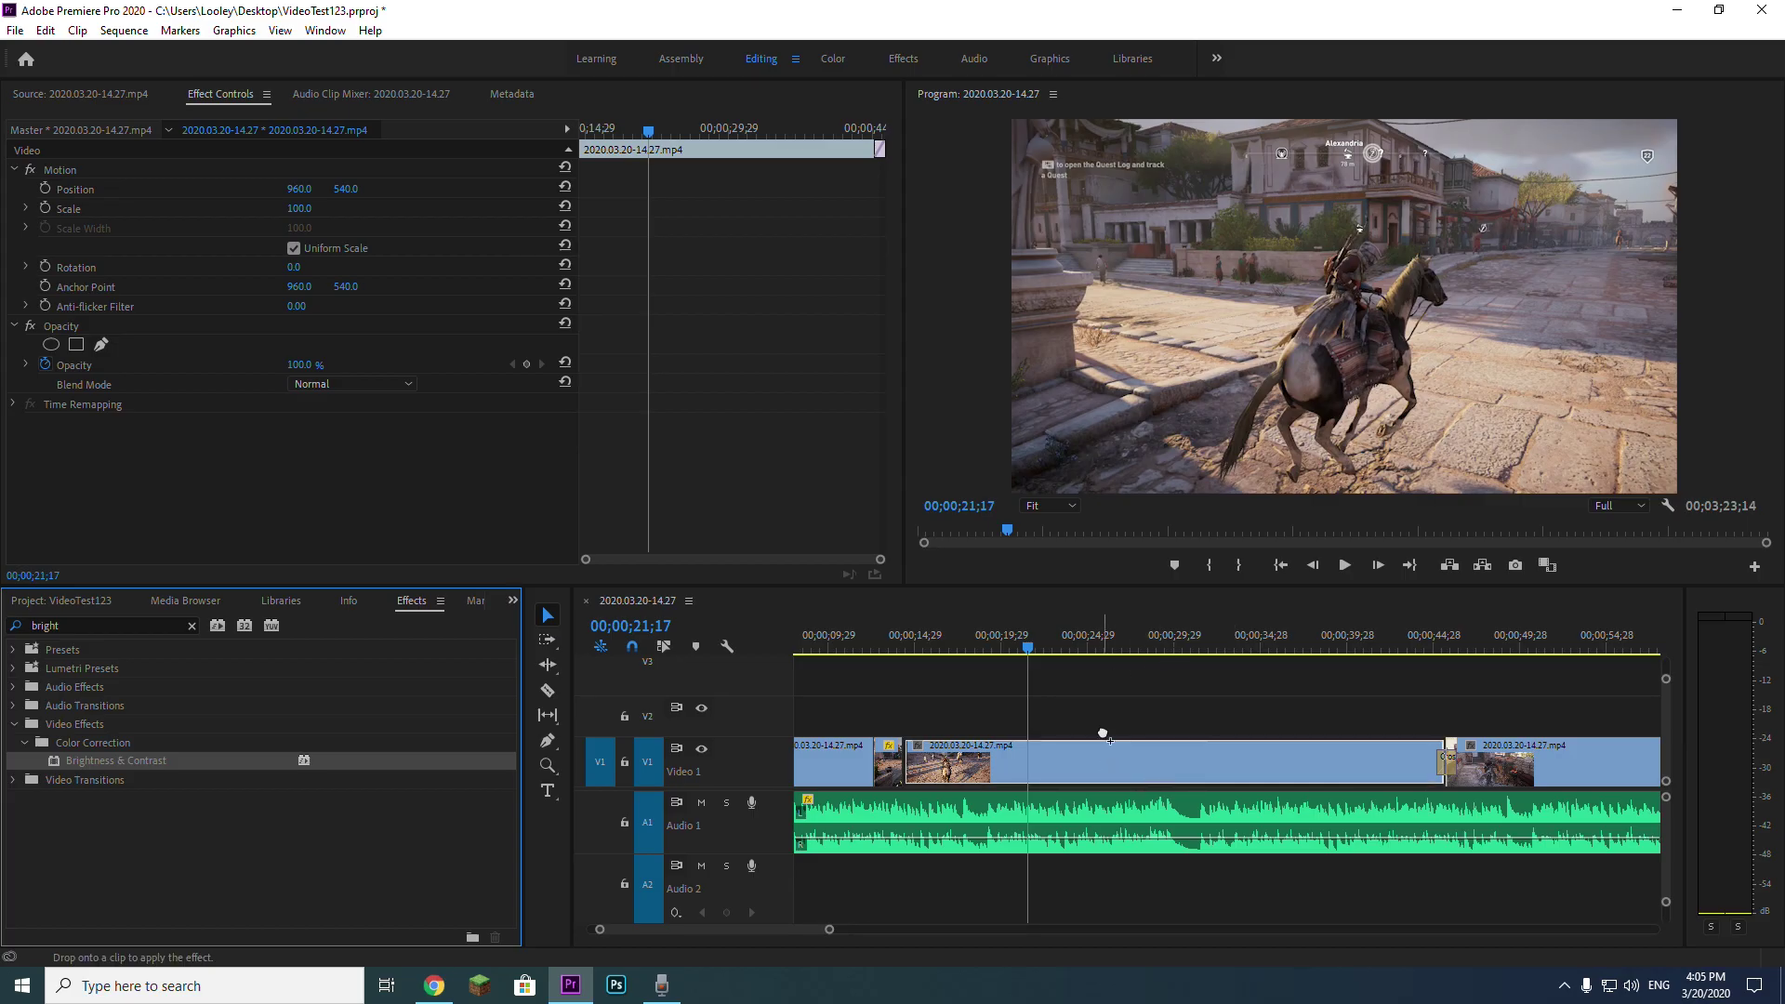
drag(1105, 735, 1152, 763)
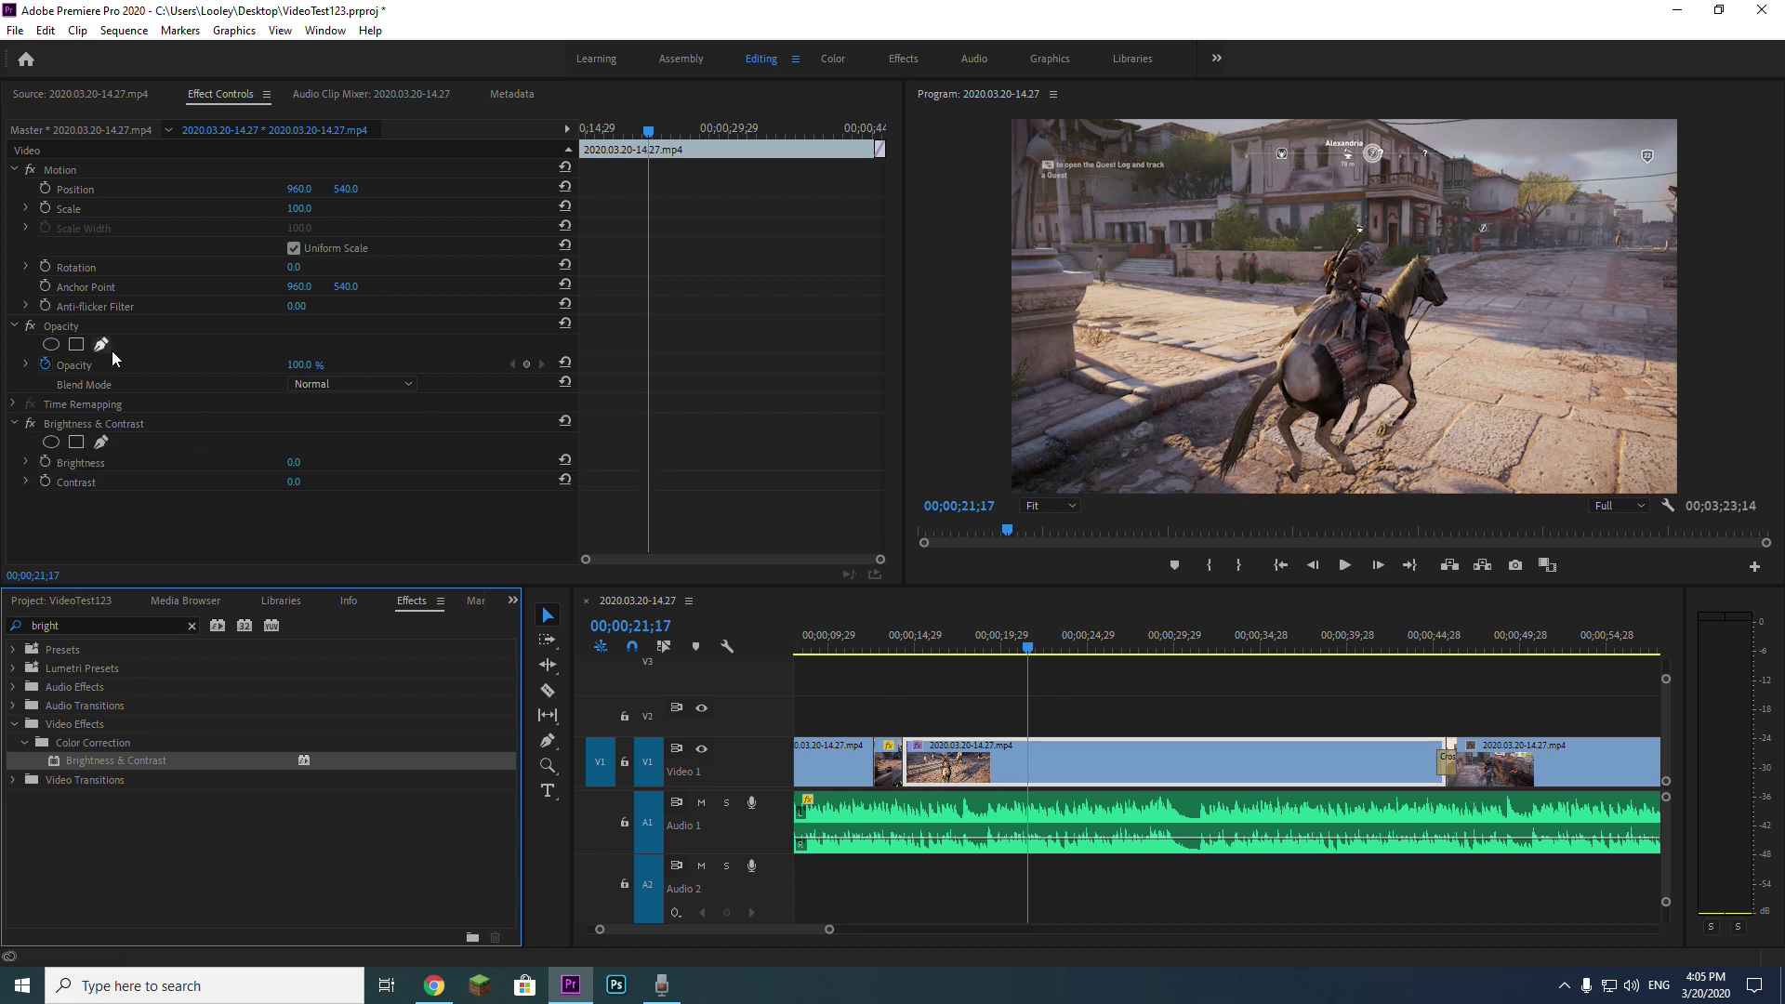
click(1052, 767)
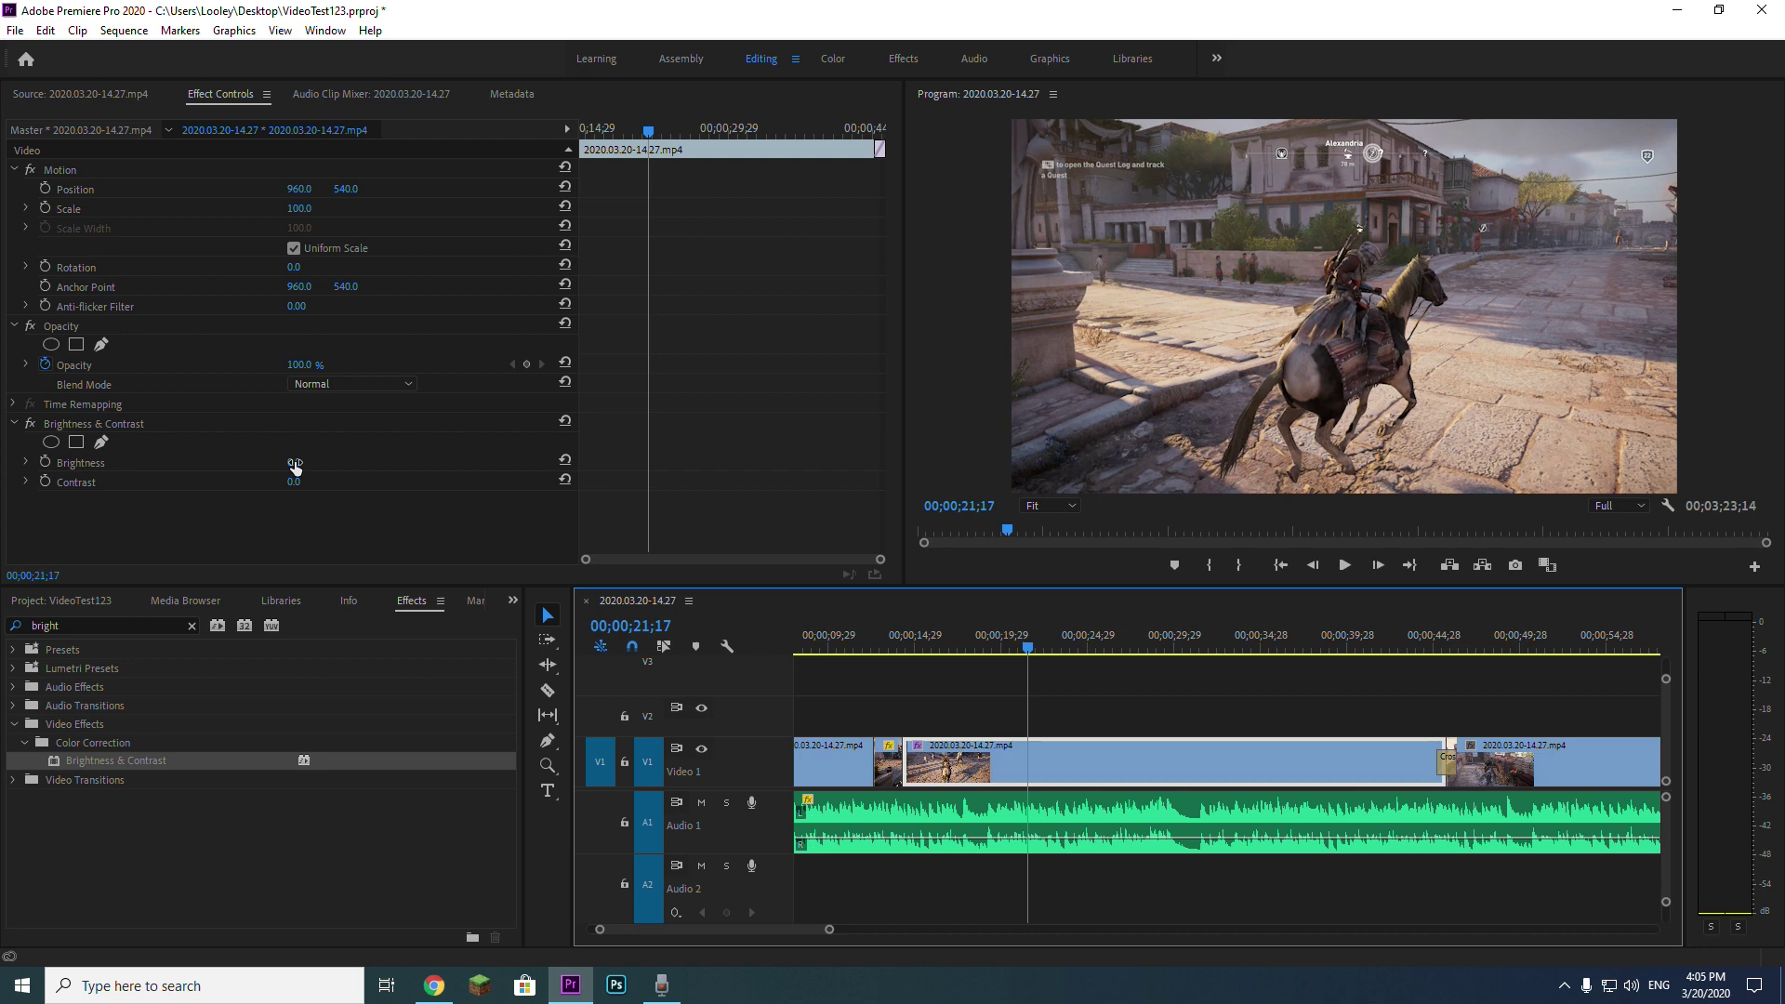
Step: Set the clip's Brightness and Contrast to 25 each, and clear the effects search
mouse_move(295, 467)
mouse_down()
mouse_move(347, 468)
mouse_move(312, 480)
mouse_up()
click(312, 481)
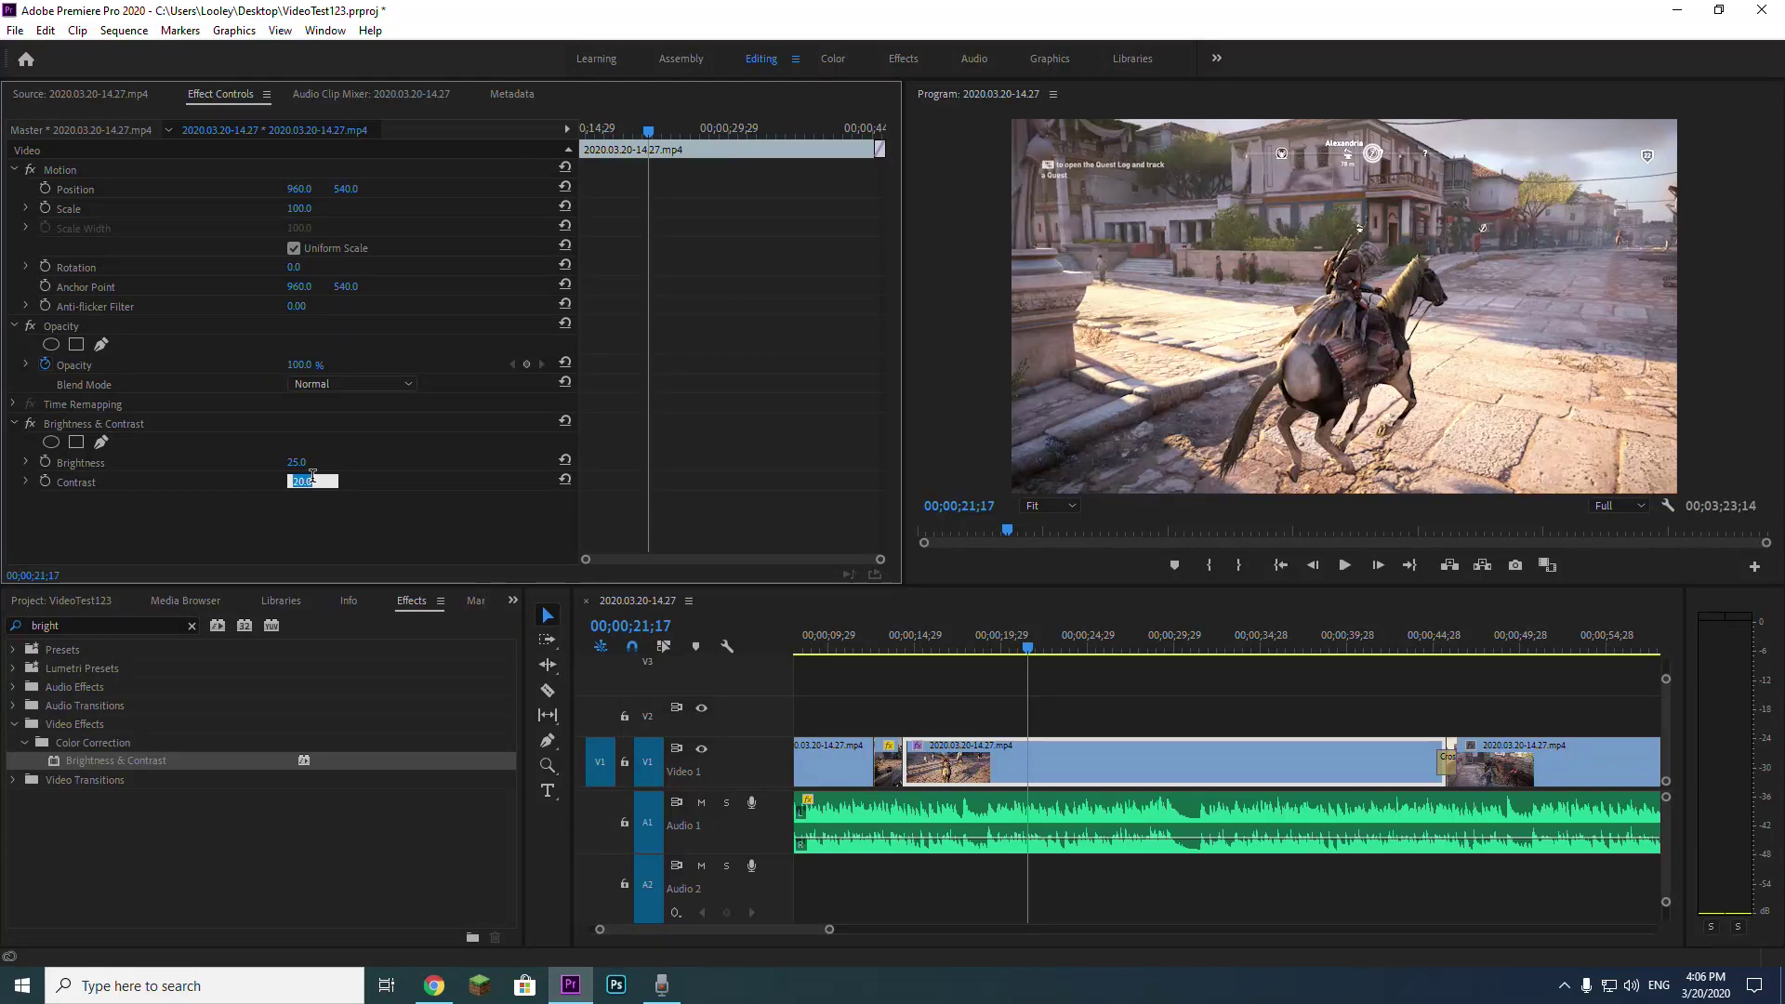
click(290, 511)
key(Escape)
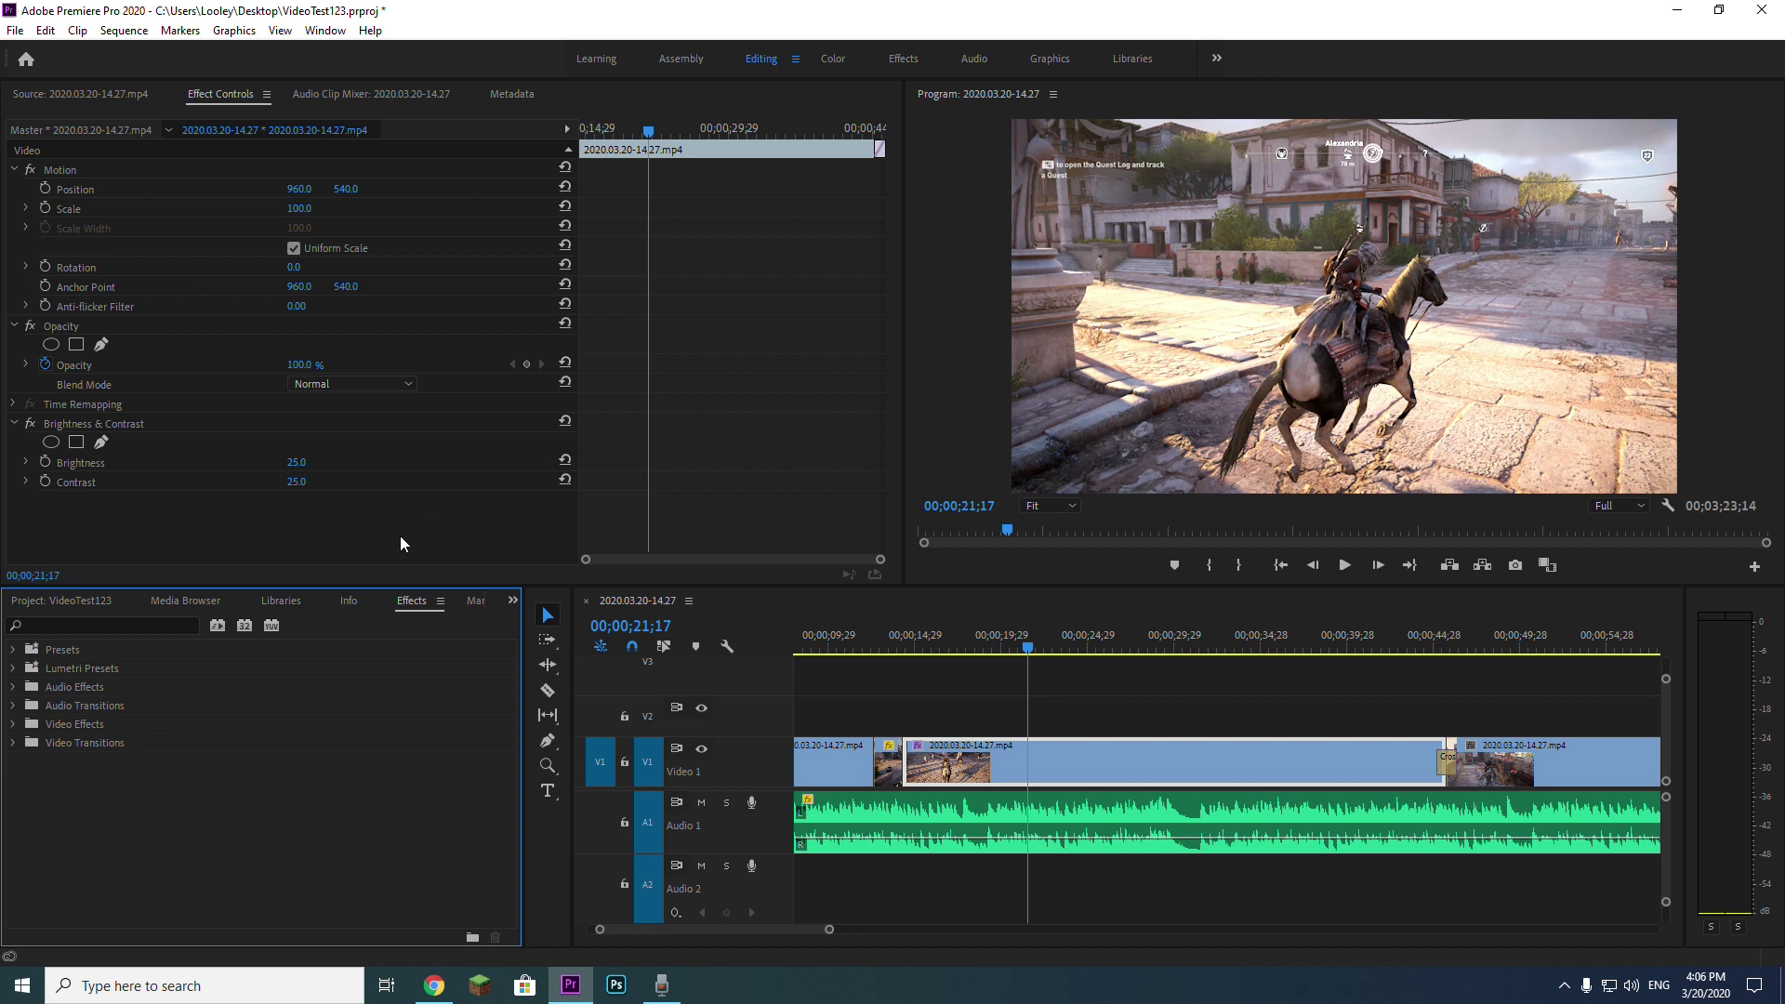
click(107, 626)
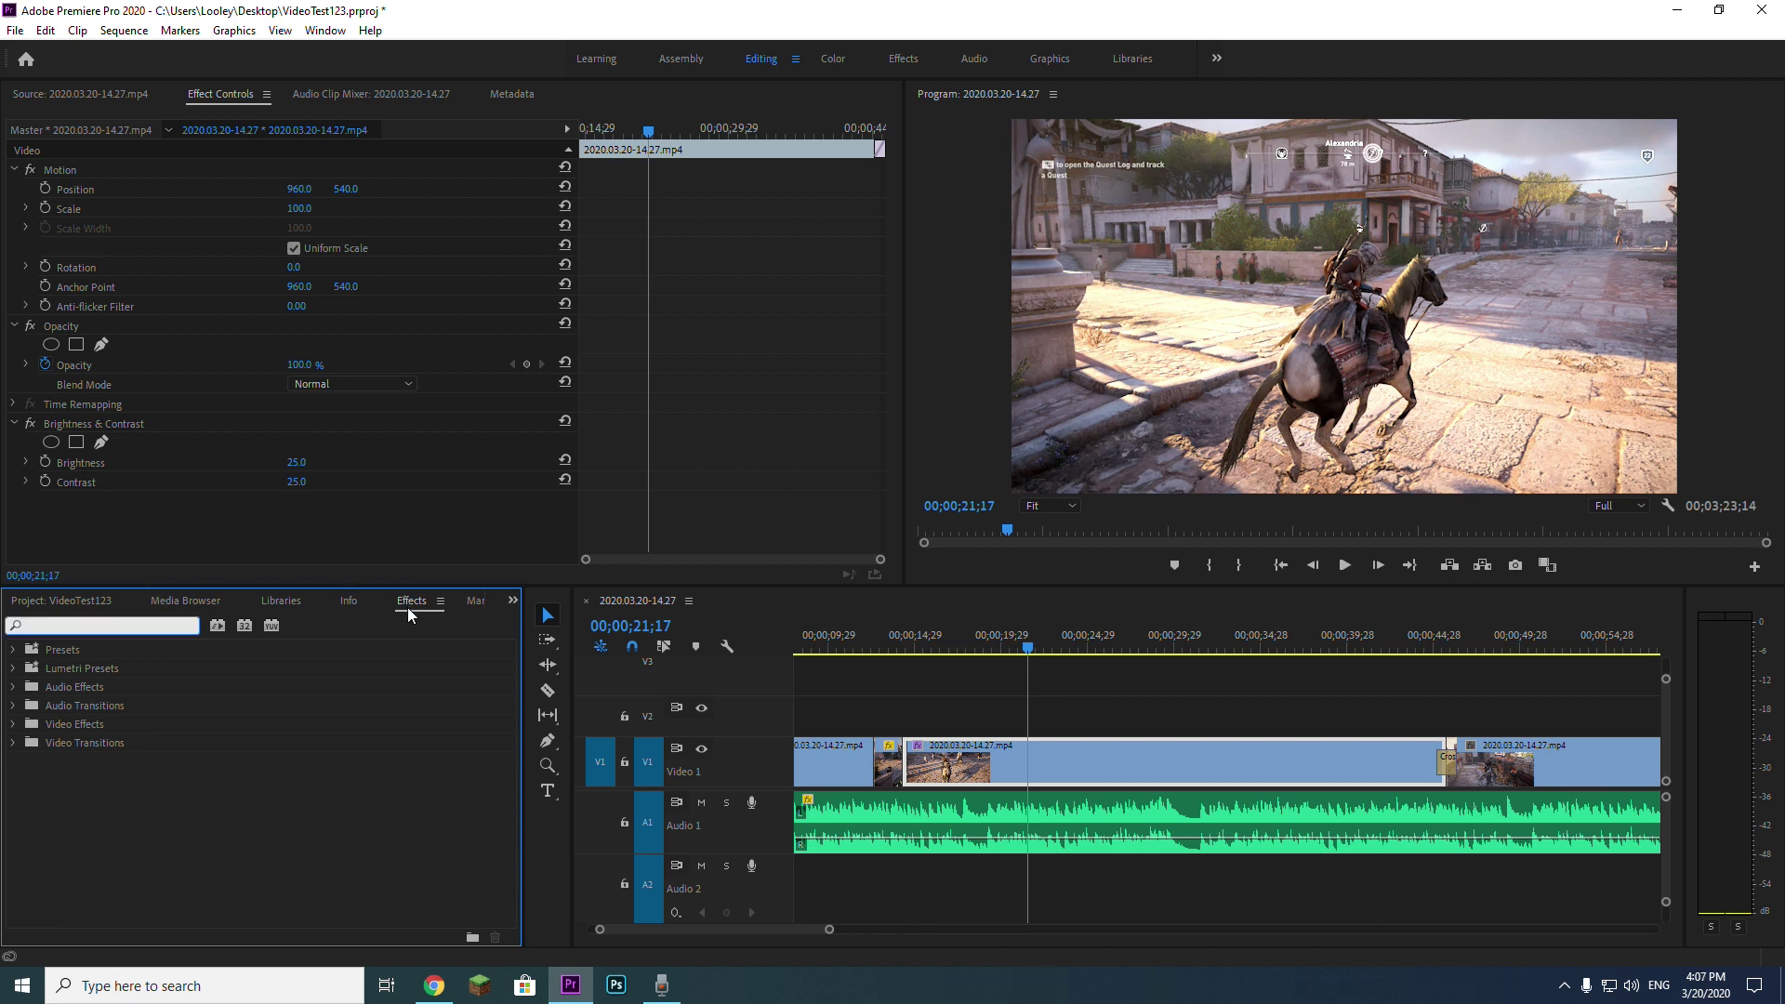
Step: Search the effects for "fast" and apply Fast Color Corrector to the long gameplay clip on V1
text(fast)
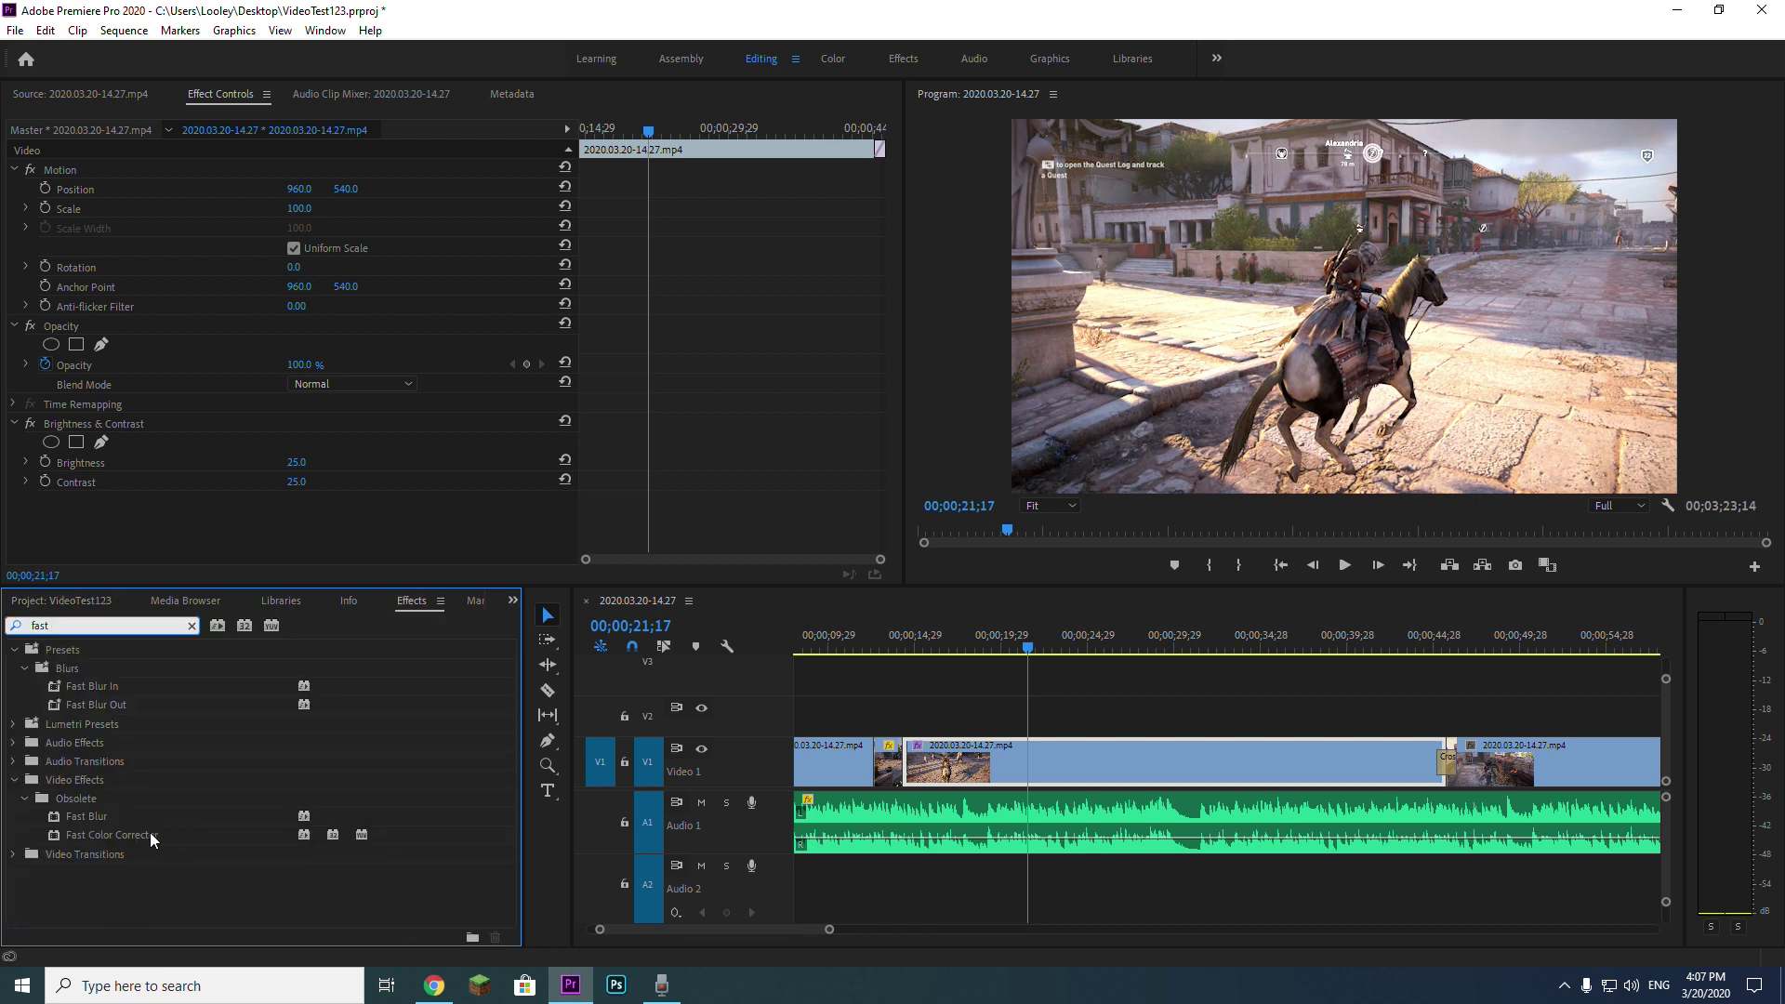
drag(153, 840, 988, 768)
scroll(56, 340, down, 5)
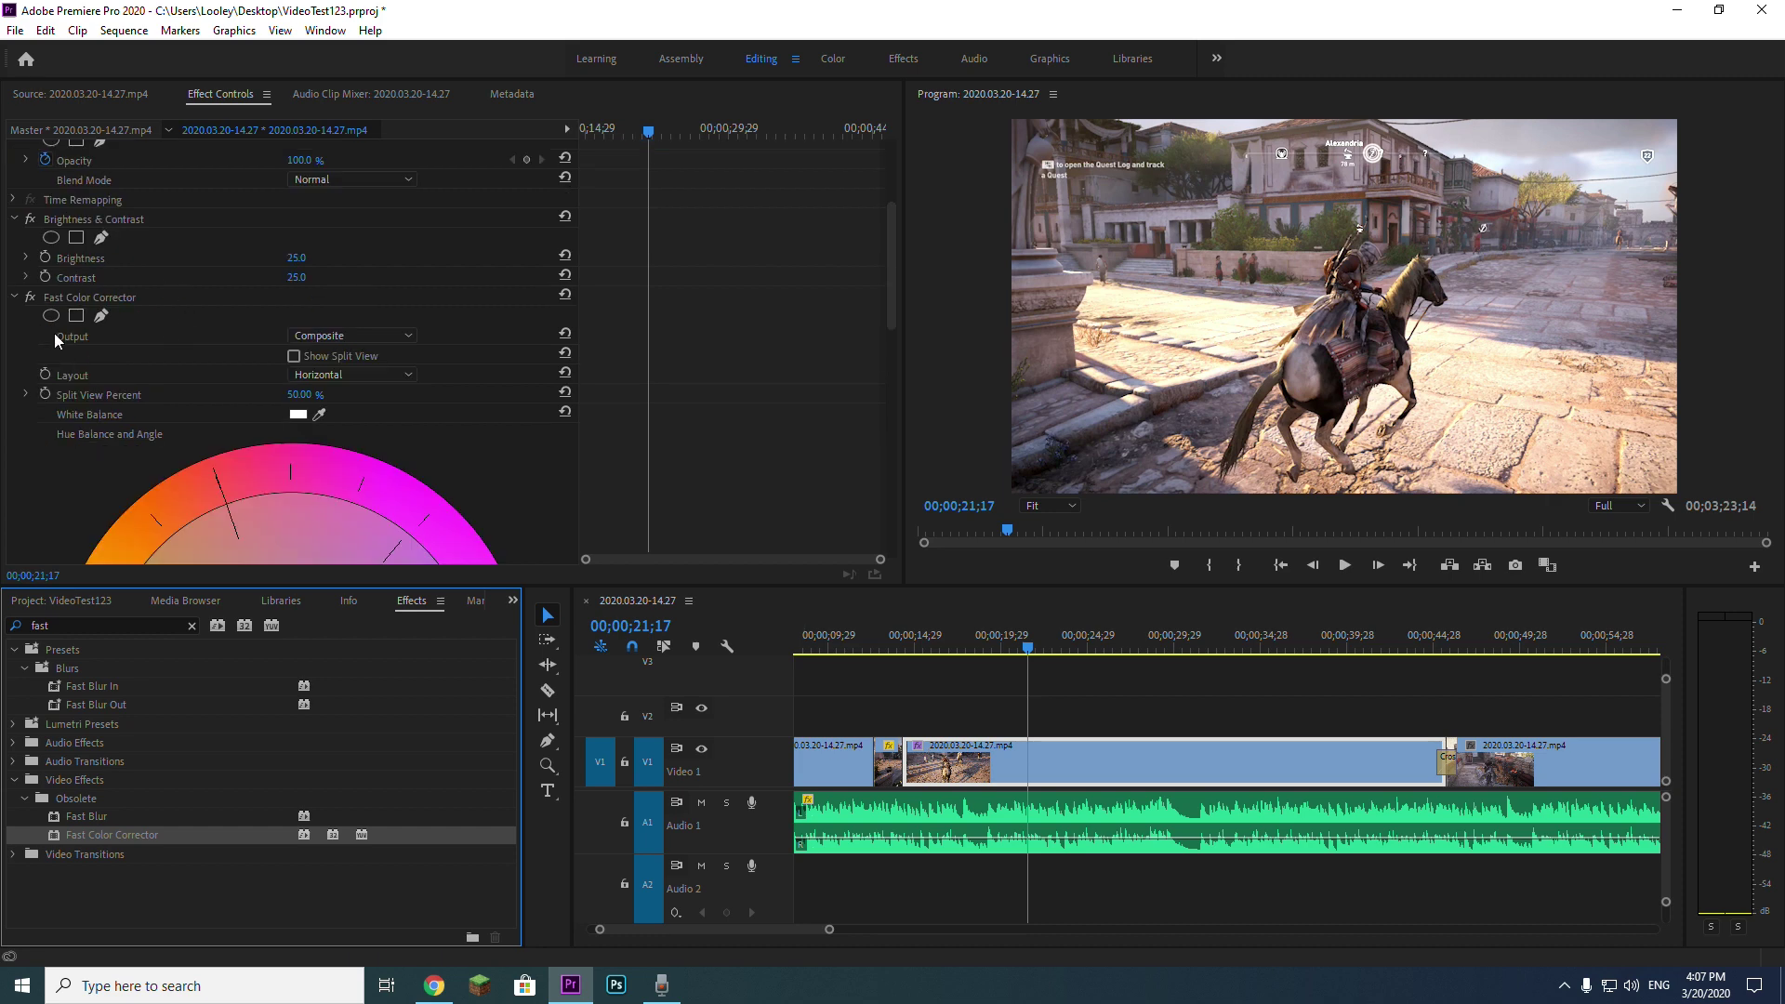
scroll(57, 437, down, 4)
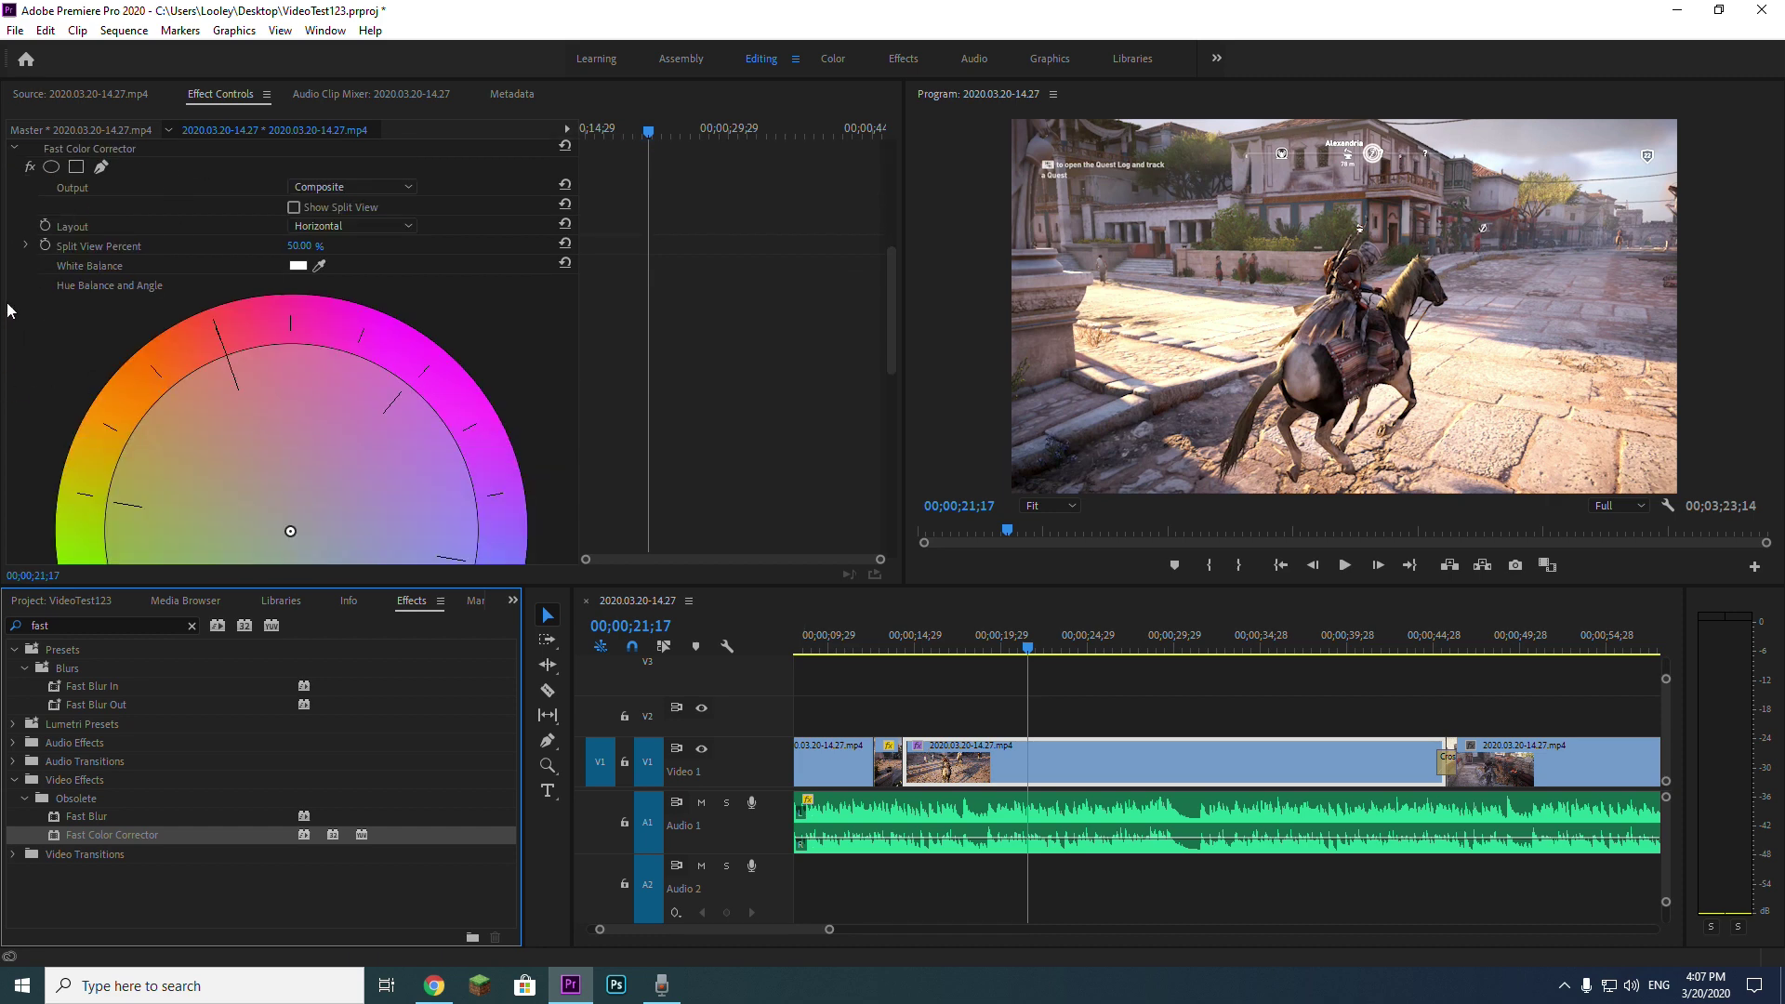
Step: Try out the Fast Color Corrector's hue balance wheel, reset the effect and look through its remaining settings
drag(278, 537, 146, 531)
click(565, 145)
scroll(279, 321, down, 2)
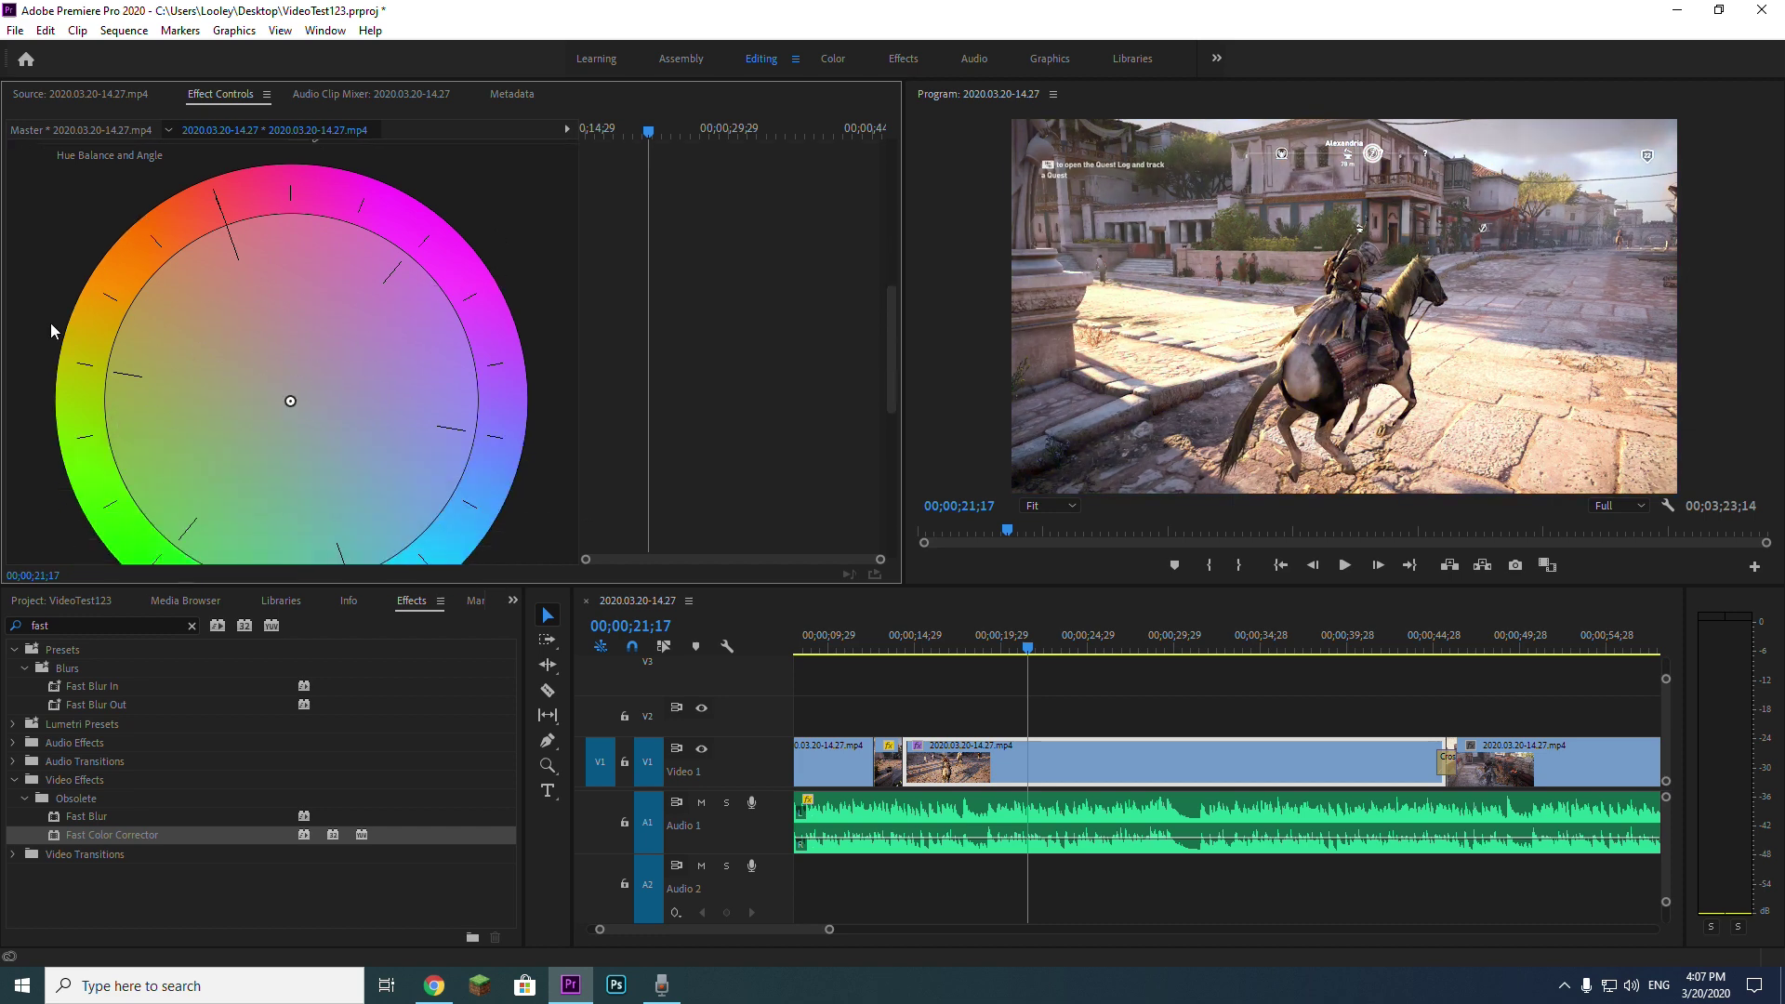
scroll(40, 393, down, 4)
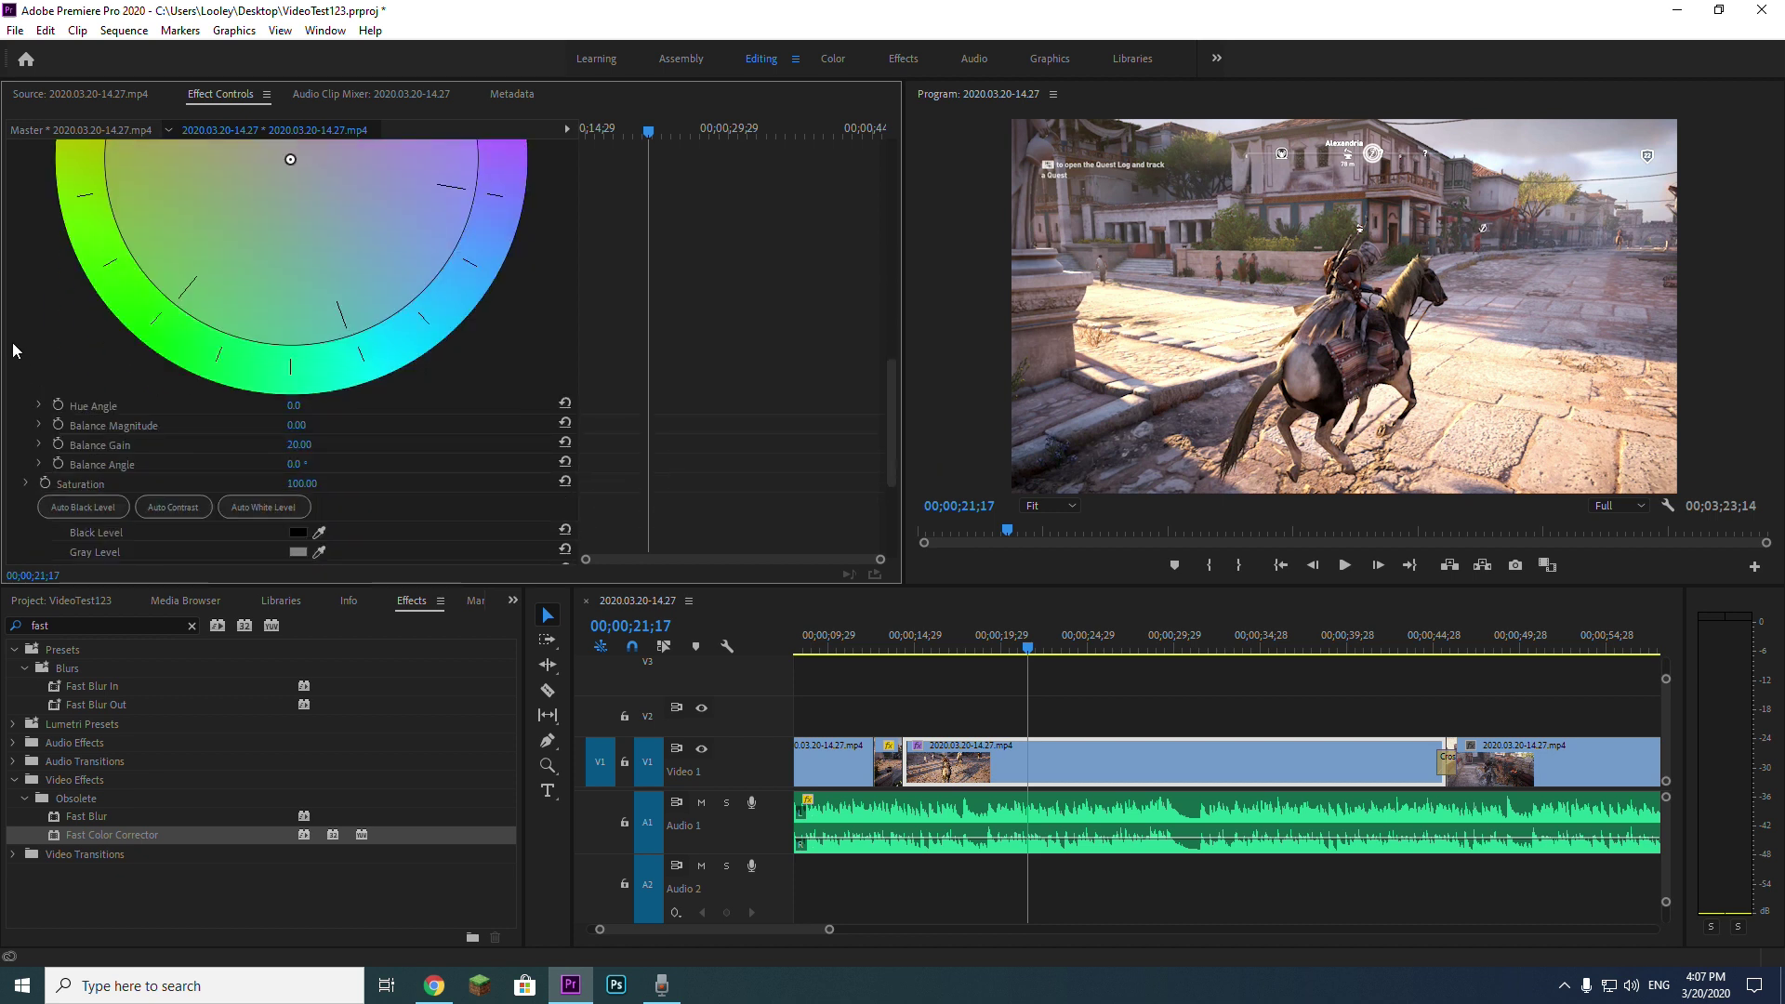
scroll(13, 349, down, 2)
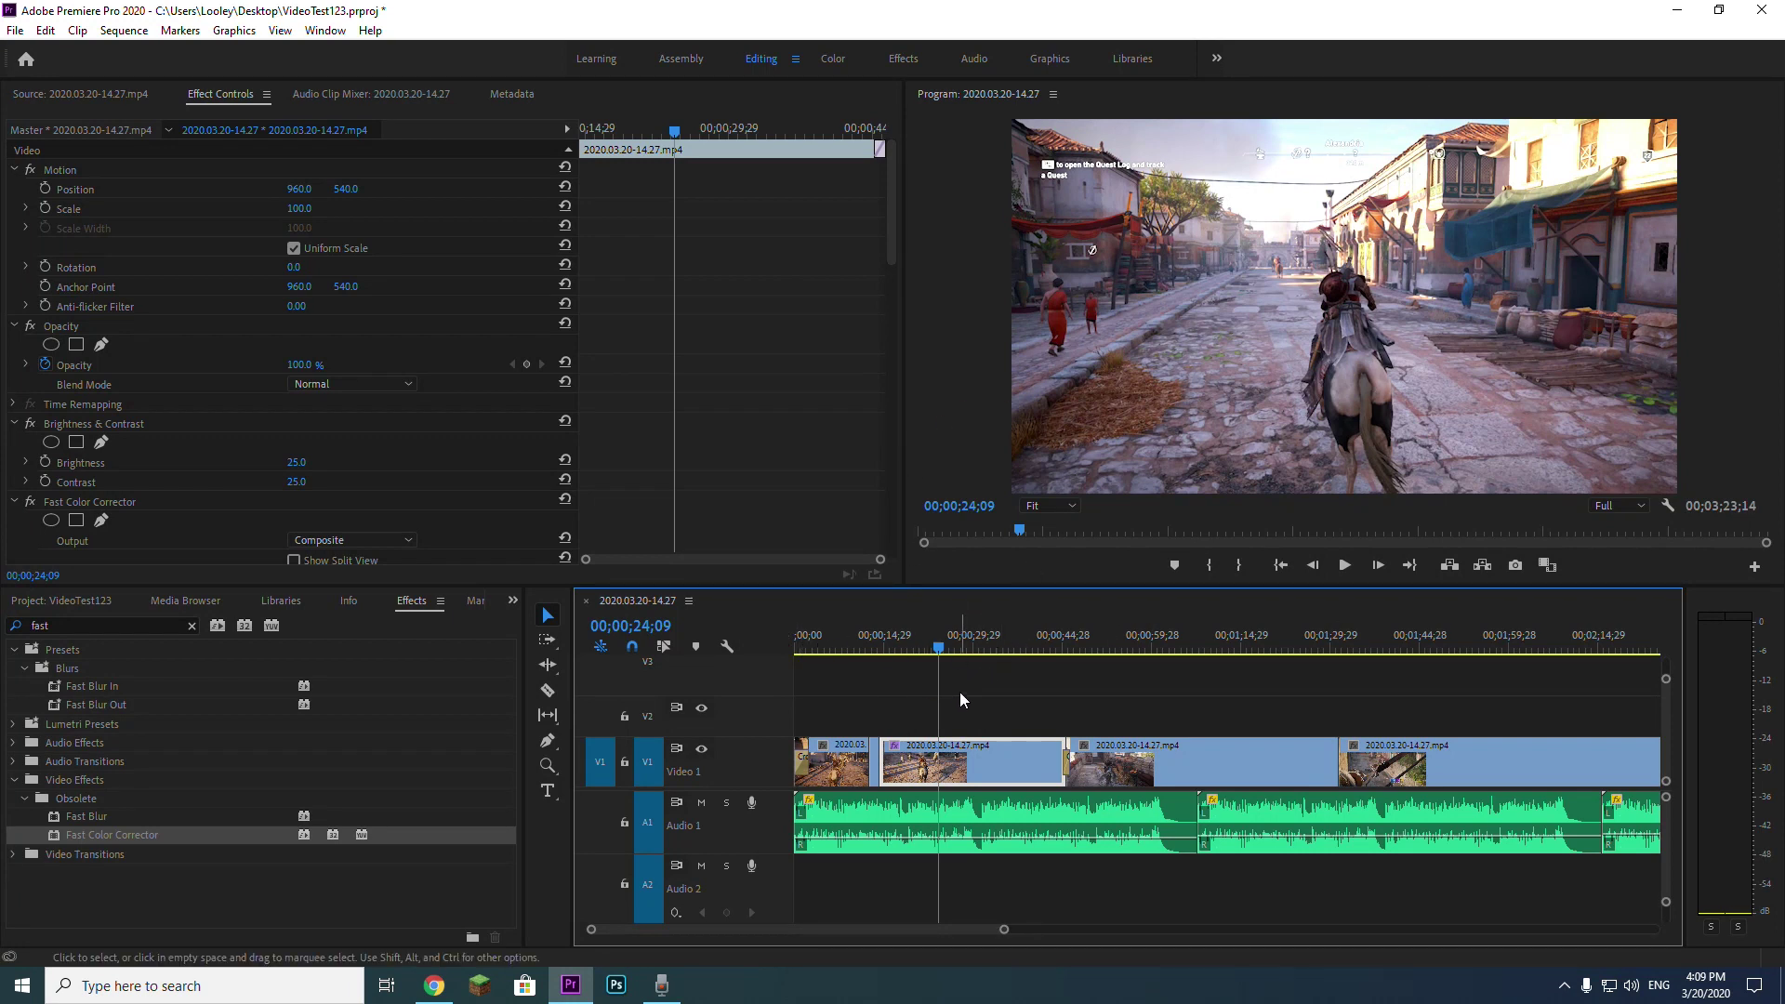
Step: Create a new 1920 x 1080 adjustment layer in the project with a 30.00 fps timebase and square pixels
mouse_move(944, 638)
mouse_down()
mouse_move(889, 638)
mouse_move(989, 645)
mouse_move(934, 635)
mouse_up()
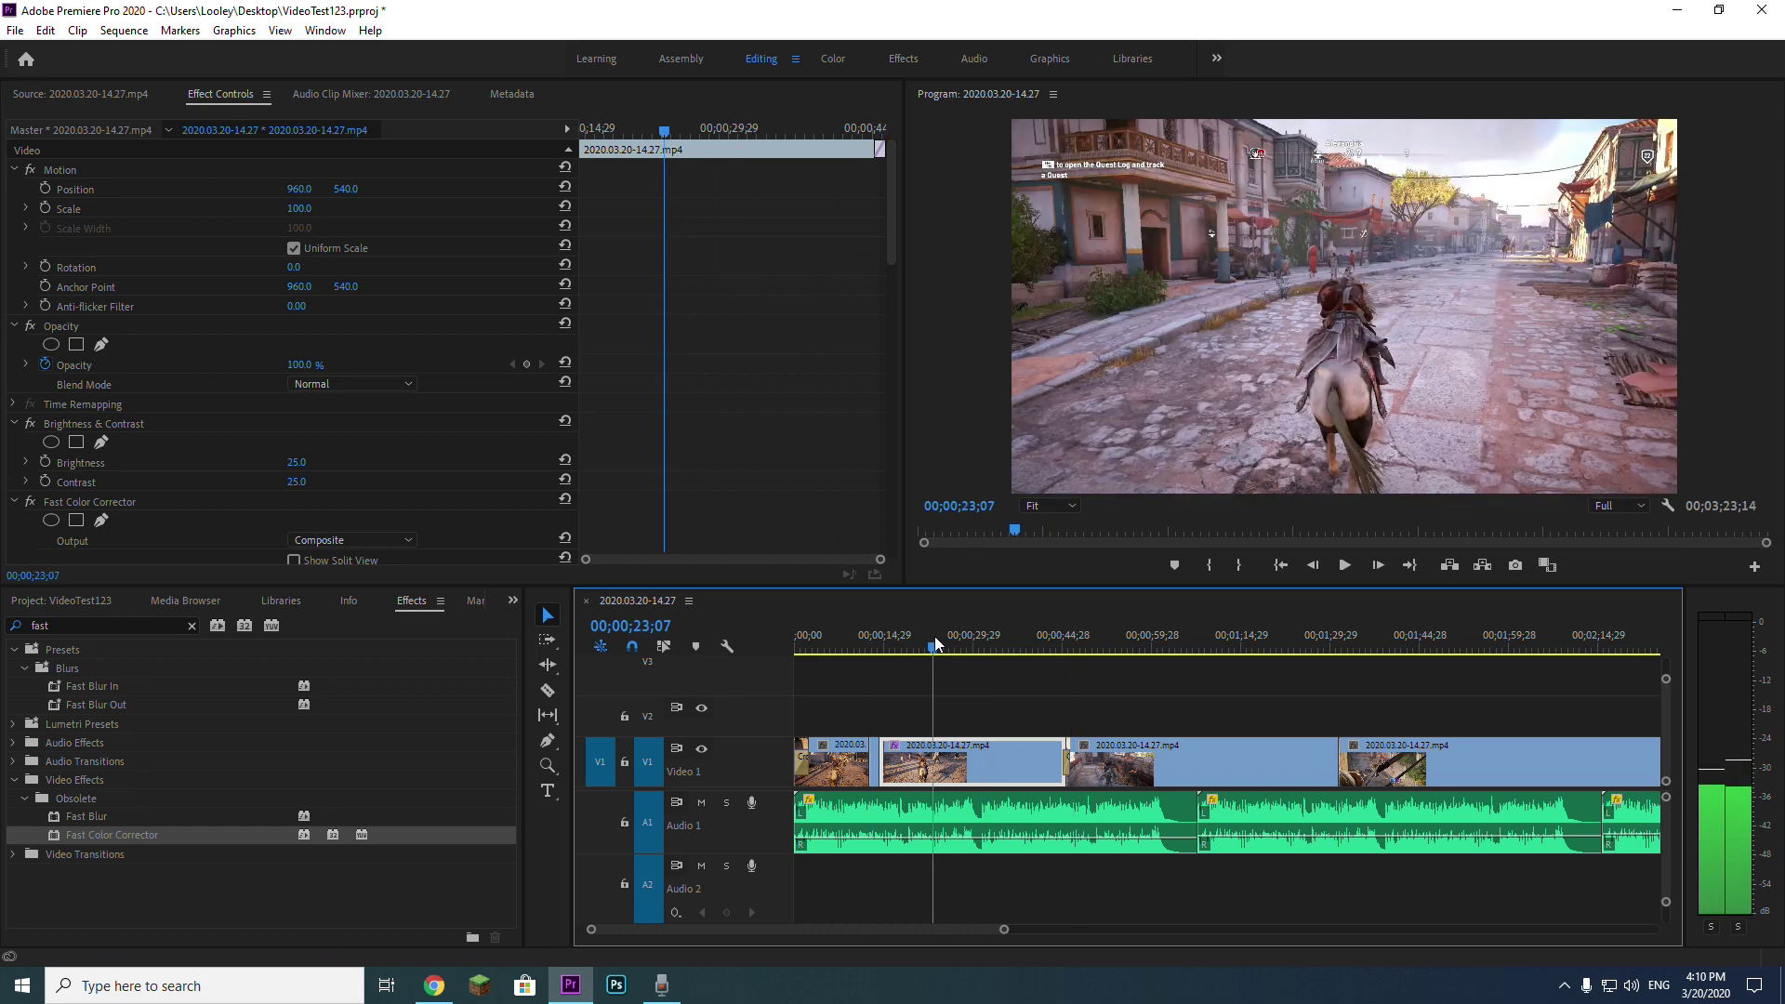
click(59, 603)
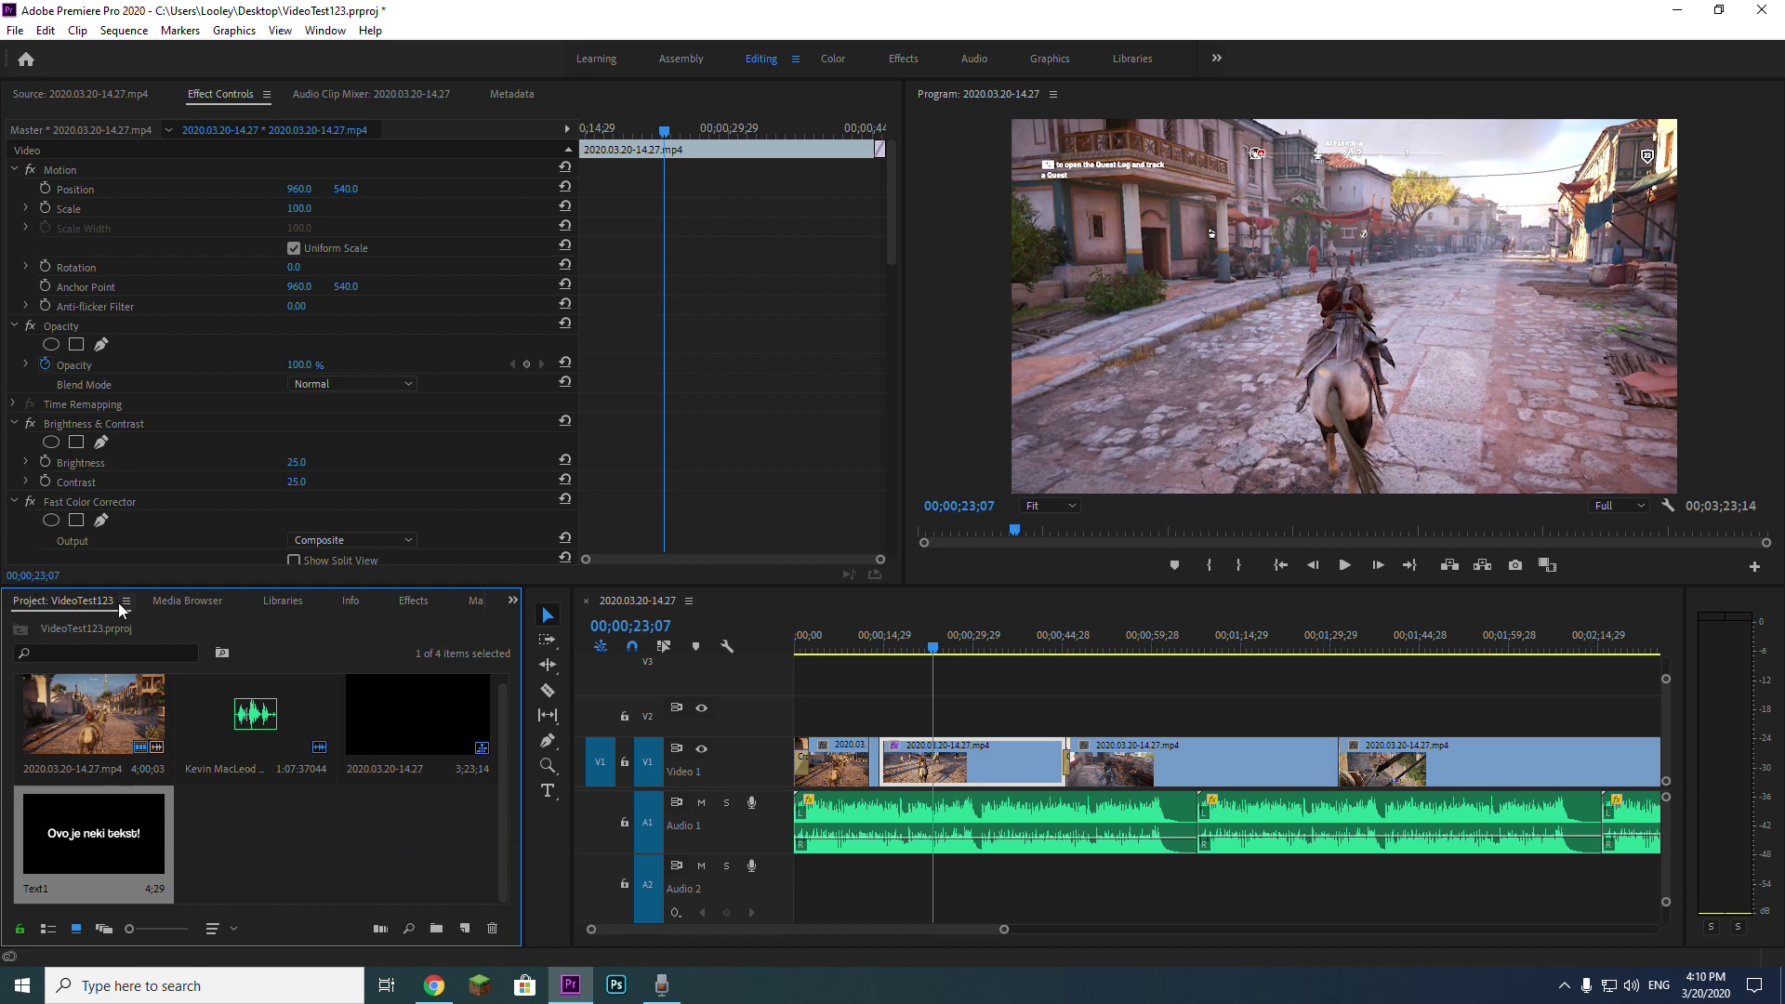
right_click(277, 846)
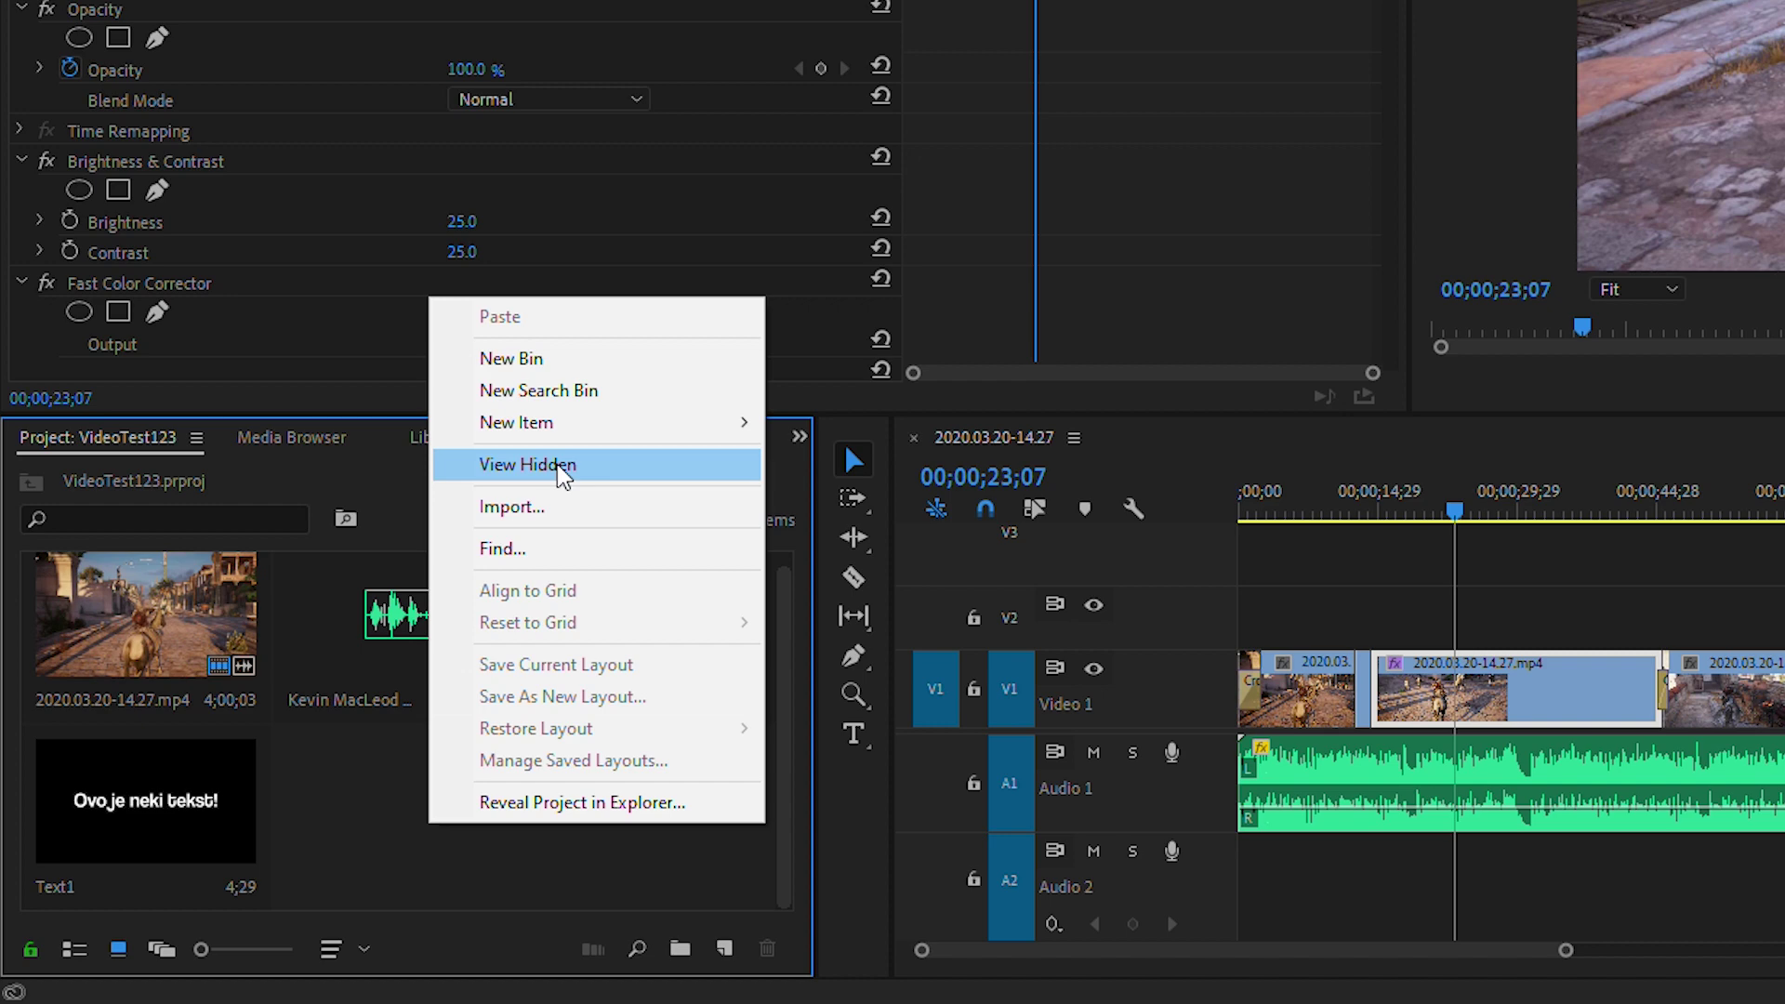
mouse_move(577, 426)
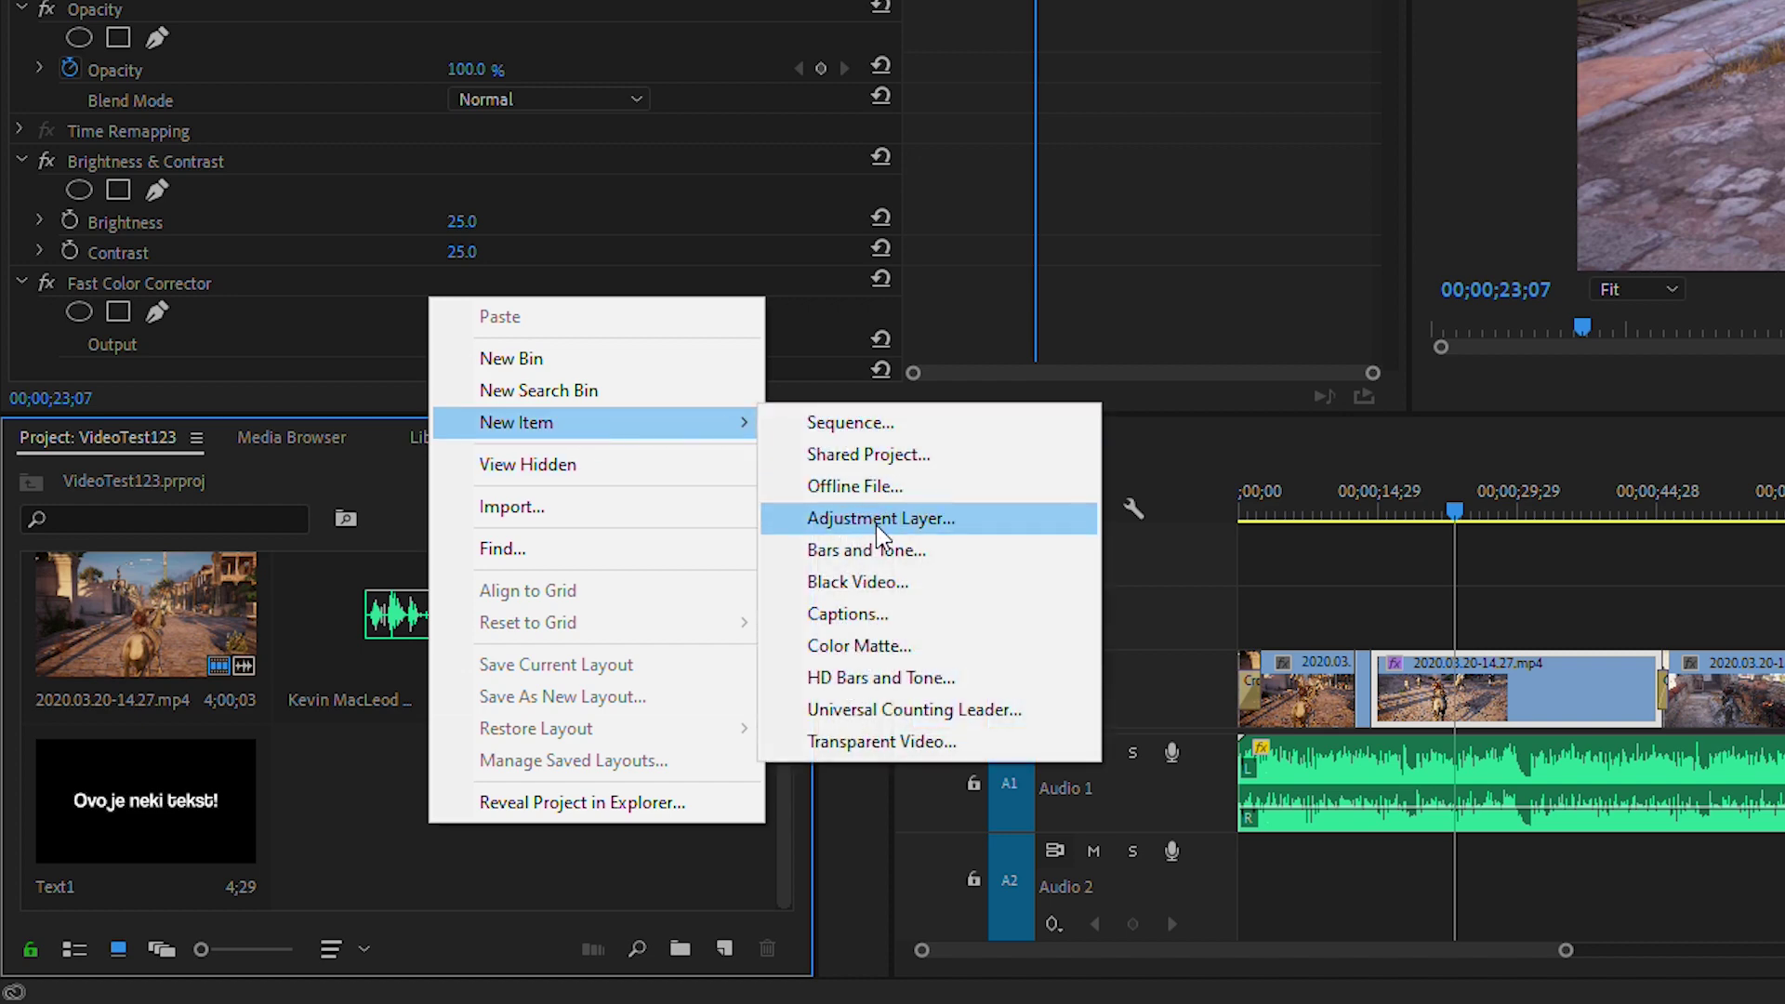
click(878, 518)
click(896, 479)
click(891, 599)
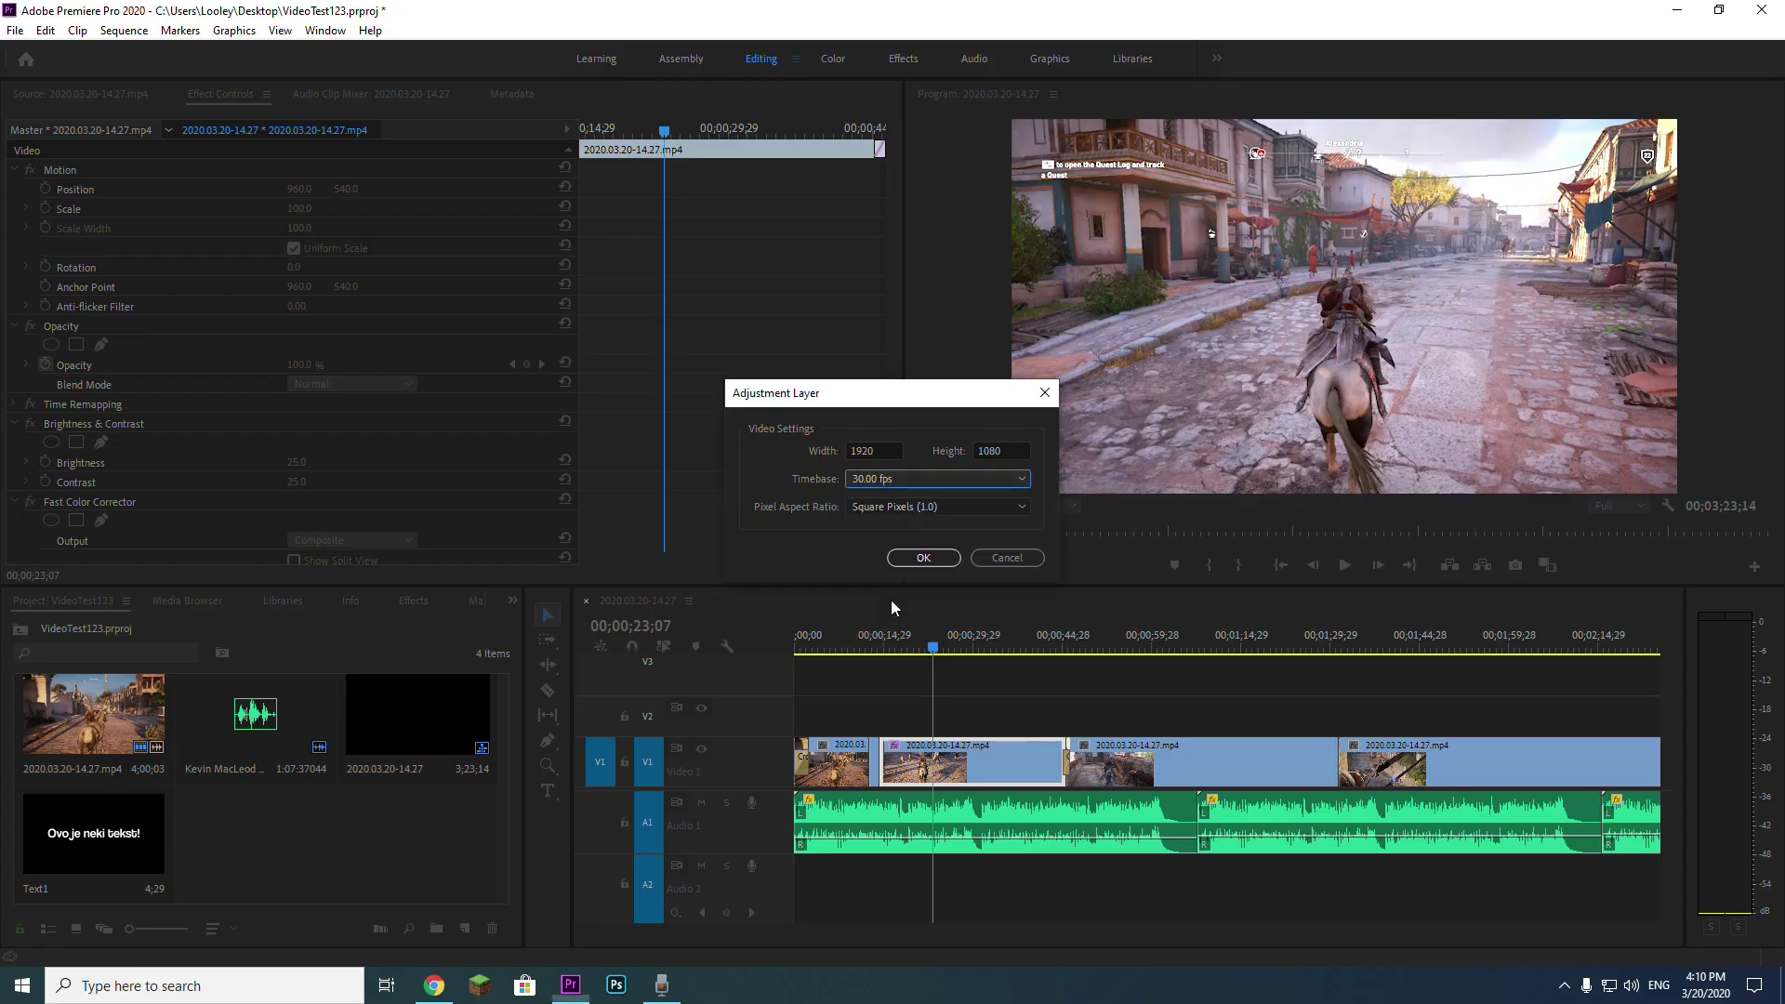
click(922, 557)
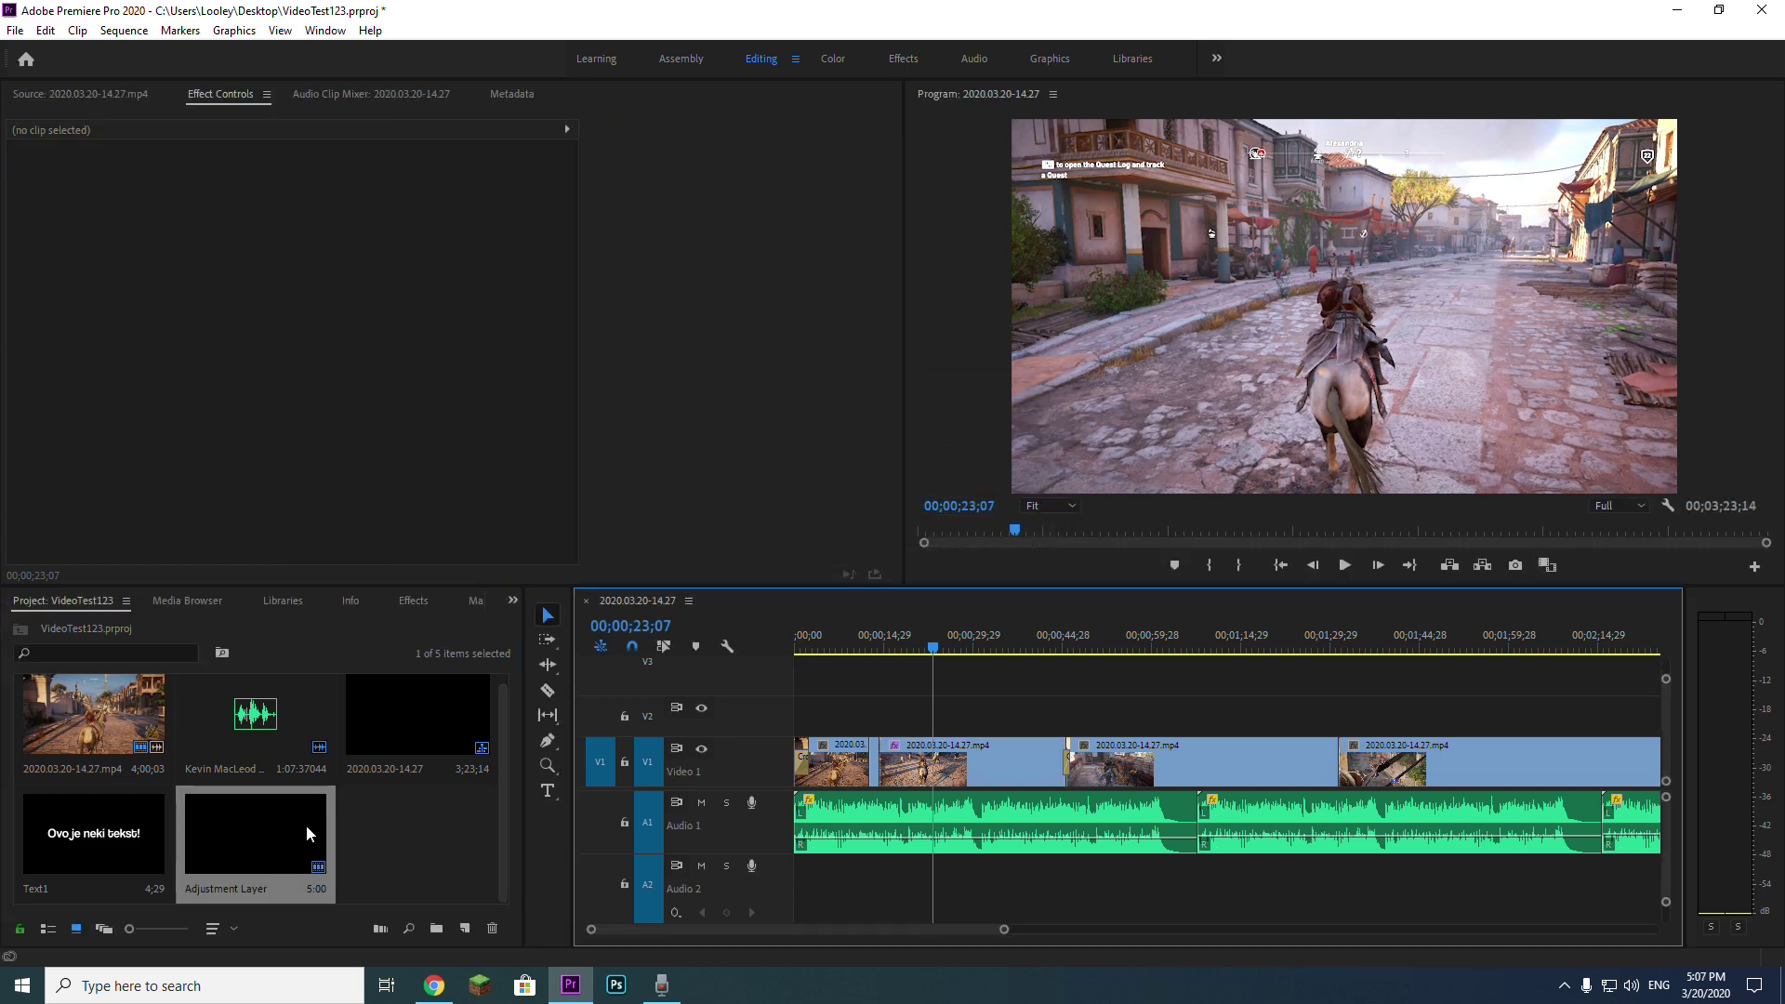
Step: Place the adjustment layer on V2 above the gameplay clips and extend it across the entire sequence
drag(271, 825, 926, 726)
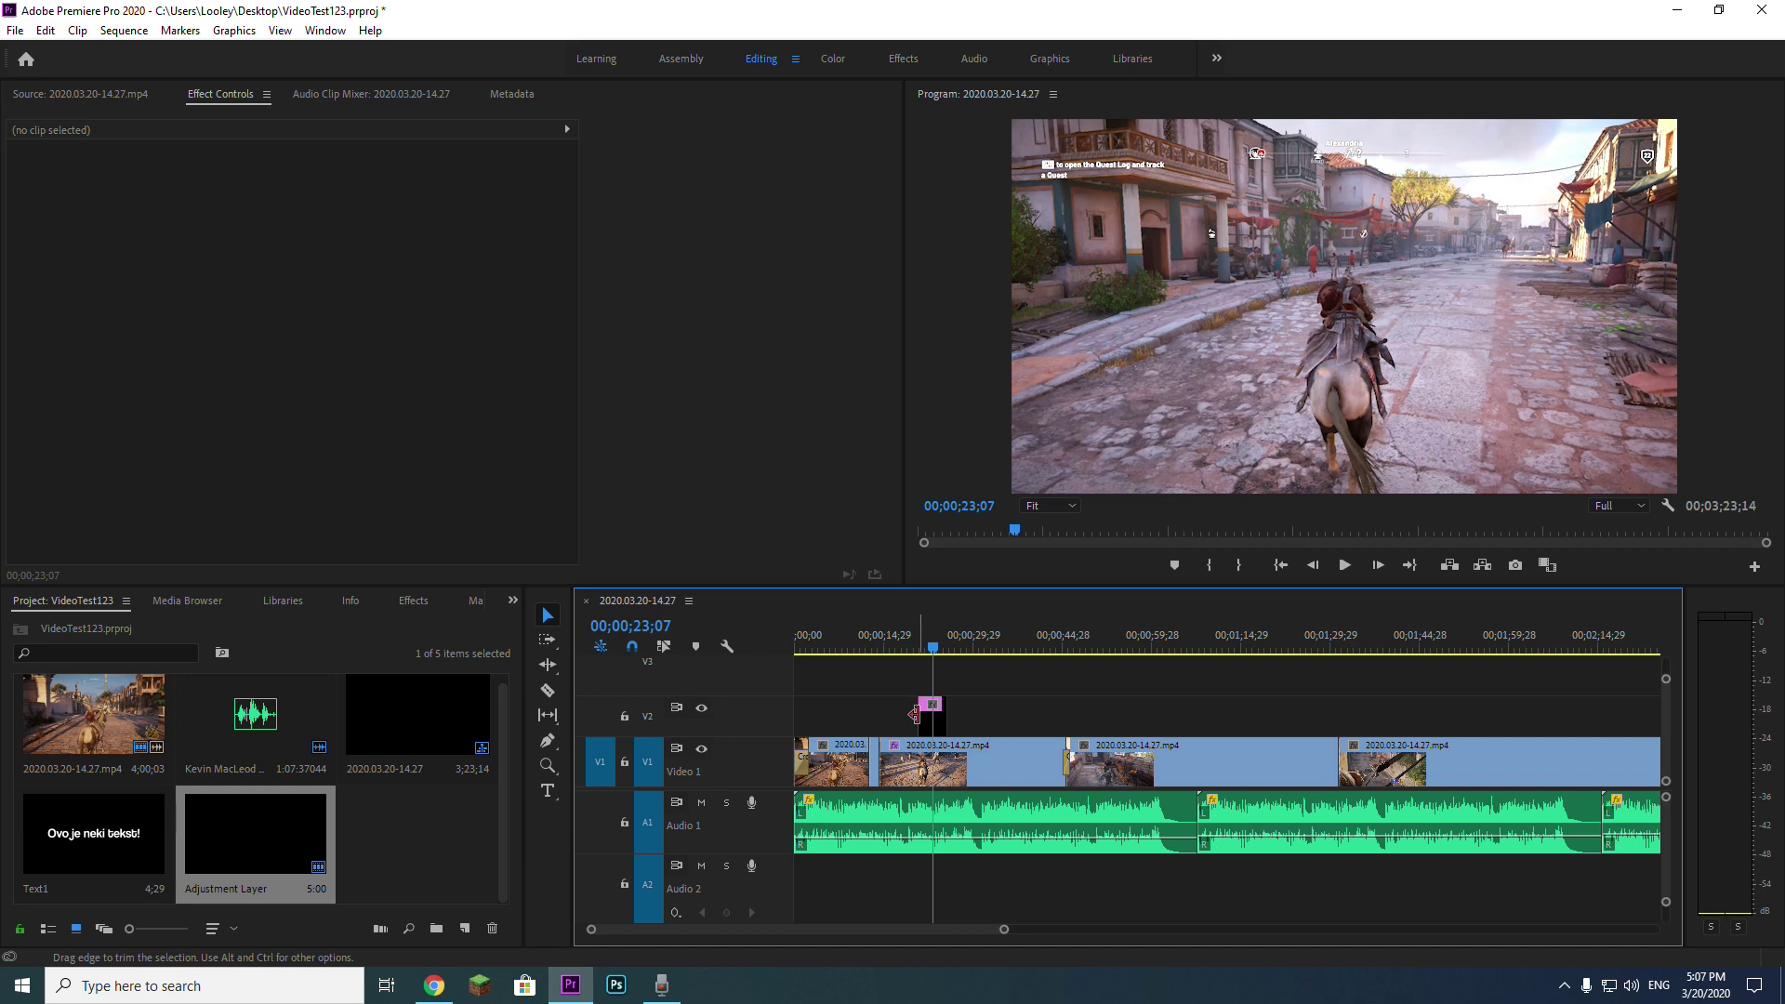
drag(918, 716, 779, 725)
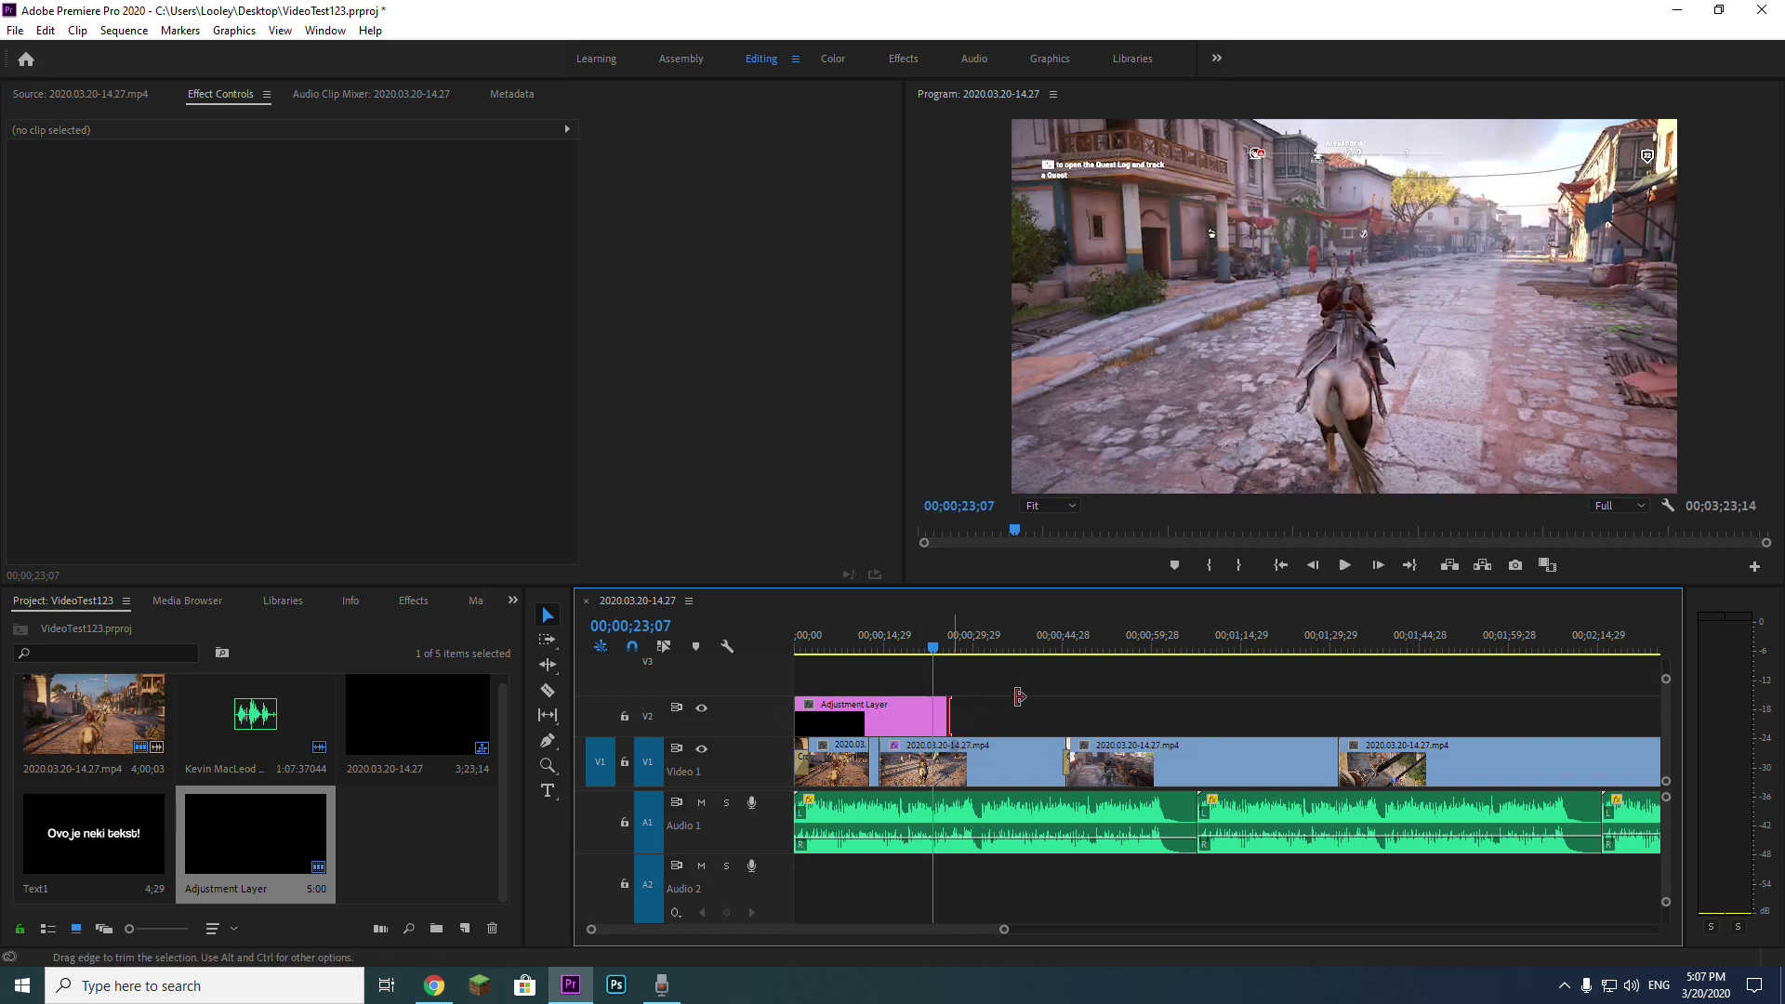
drag(947, 716, 1408, 690)
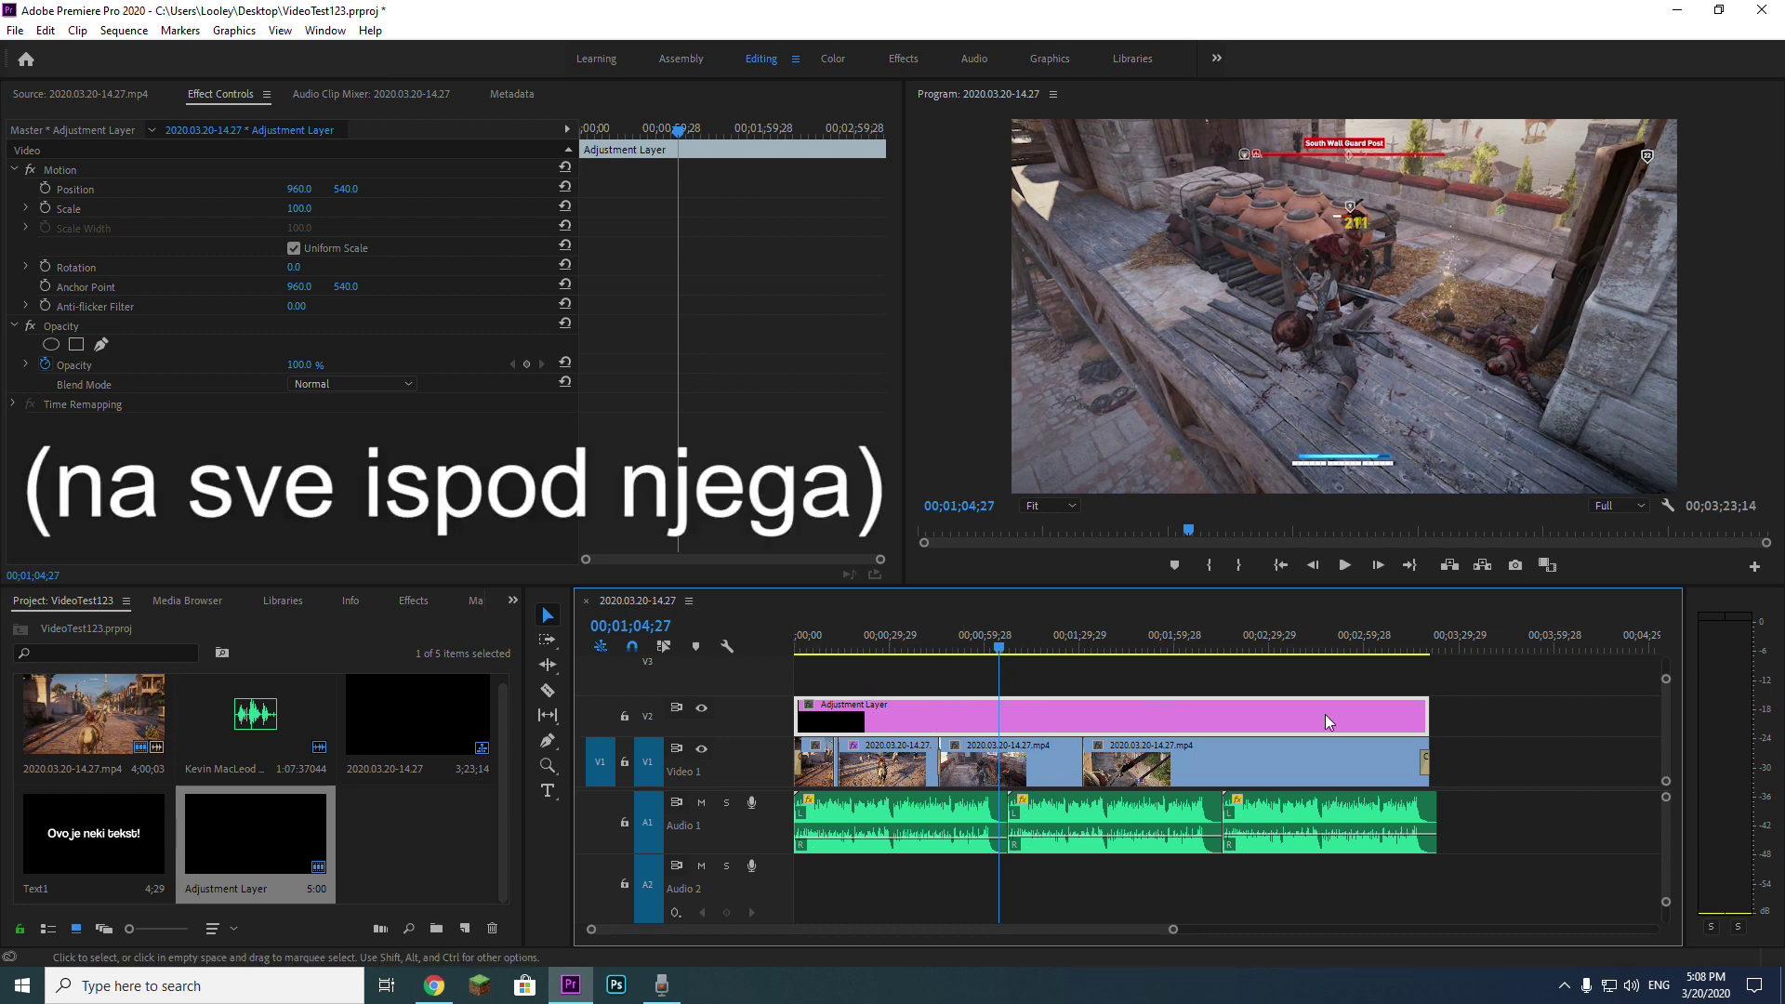
Step: Shorten the adjustment layer to about one minute above the last V1 clip and scrub across its start
drag(1425, 711, 1237, 706)
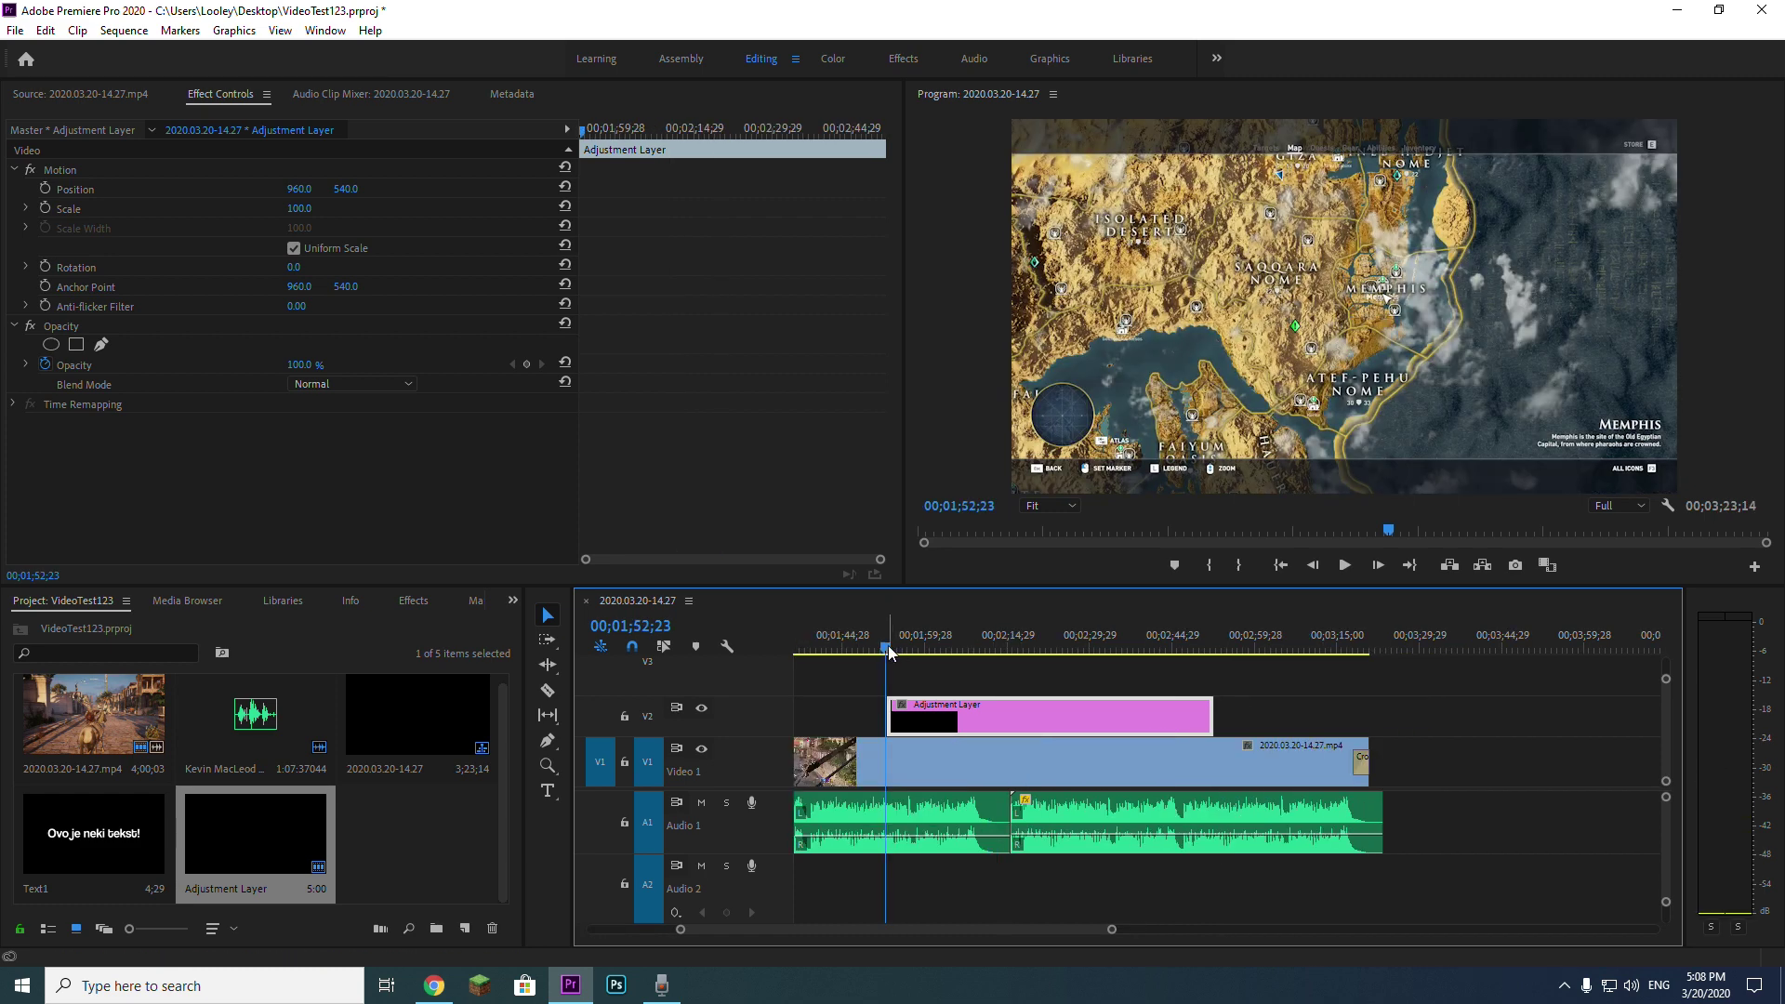
drag(885, 651, 932, 675)
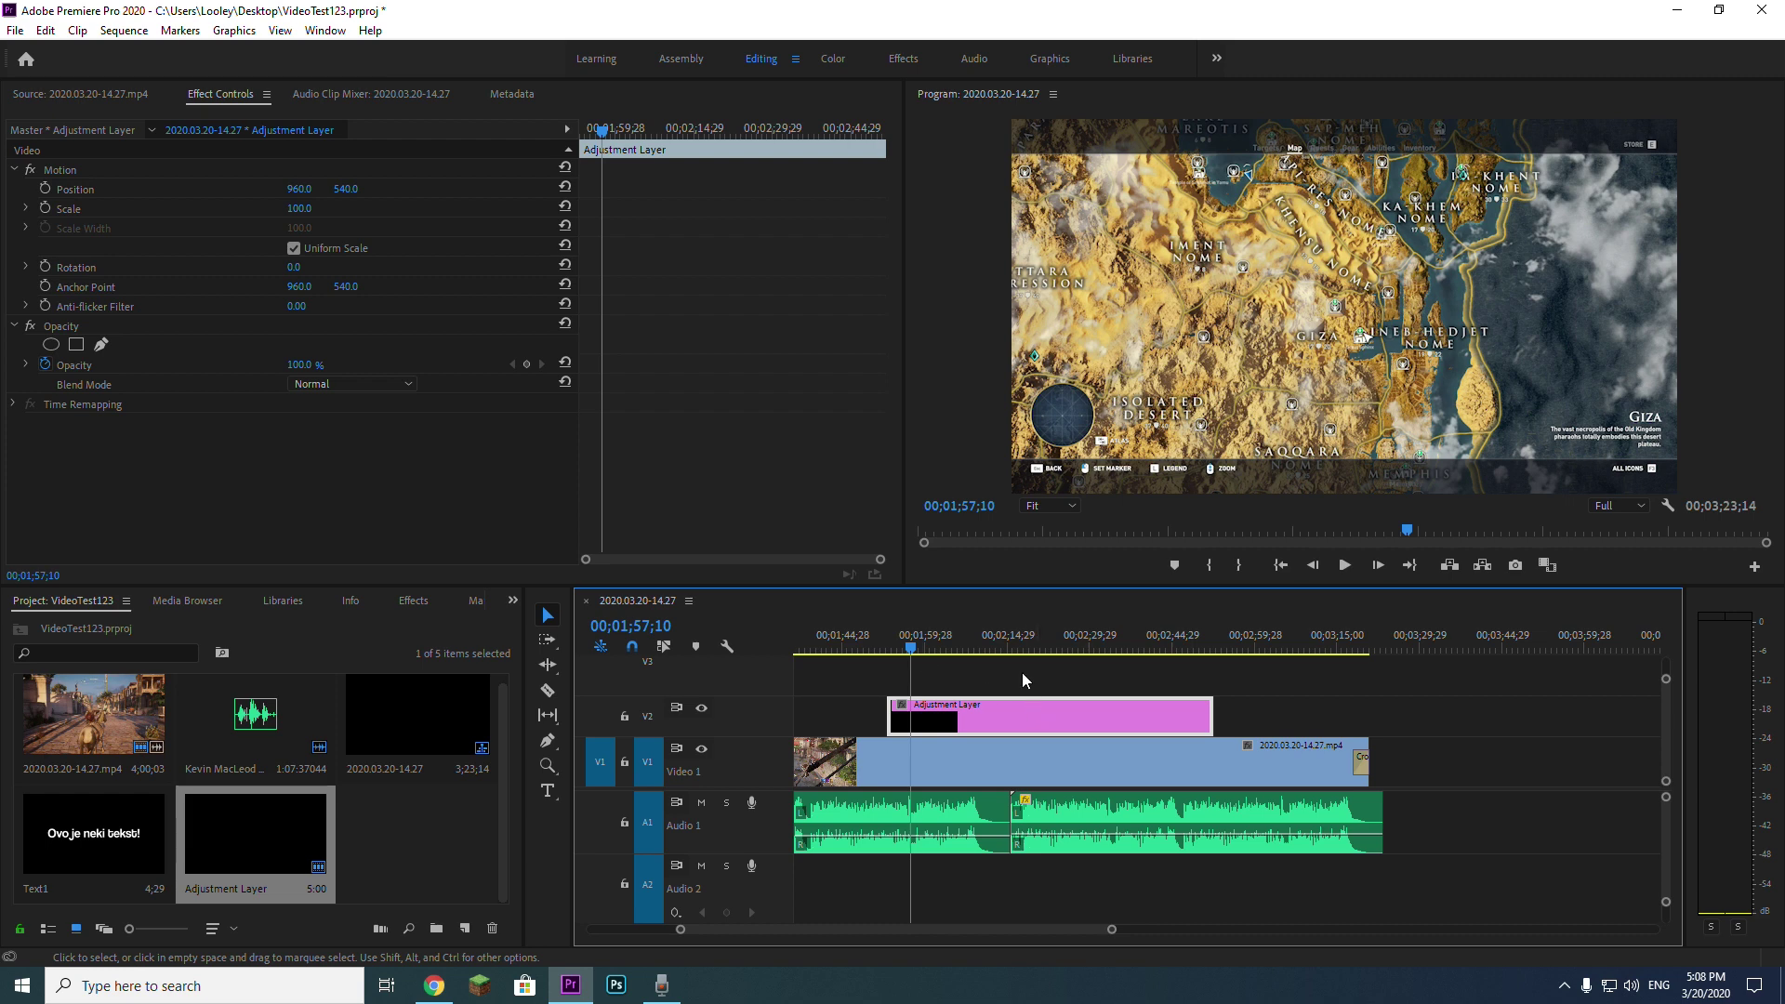
click(414, 600)
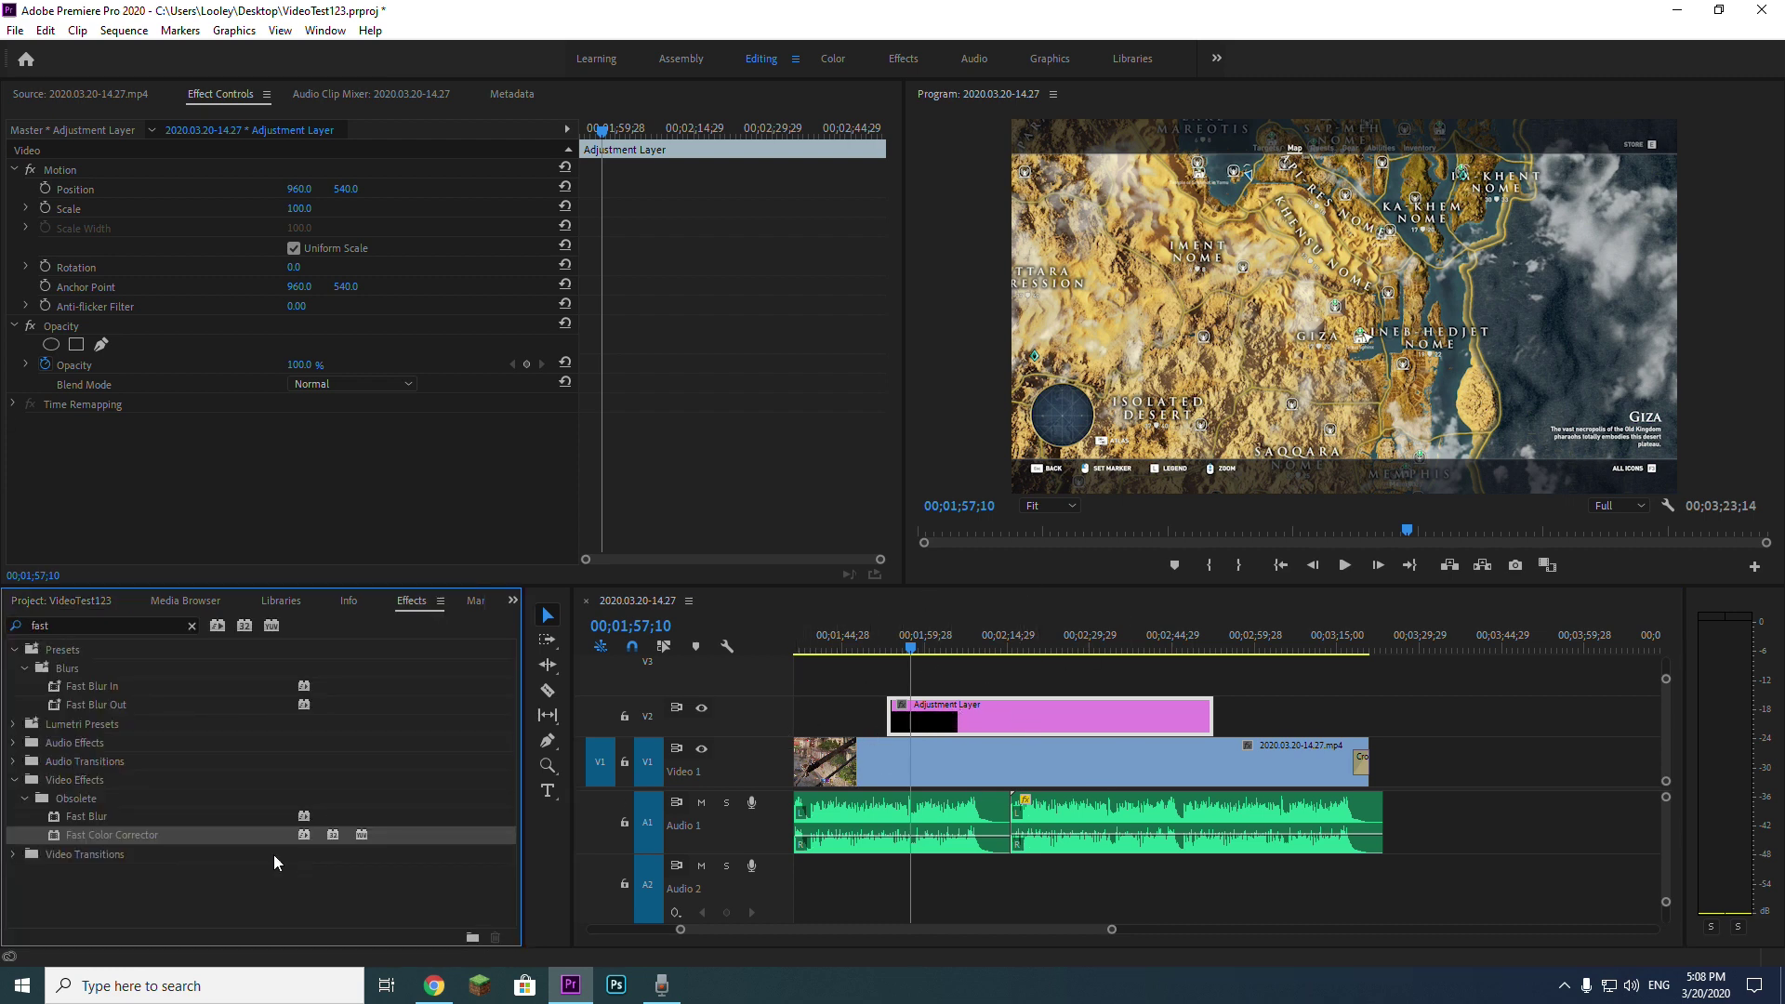
scroll(984, 784, down, 3)
Step: Inspect the effects applied to the long gameplay clip on V1 at 00;00;27;25
click(870, 639)
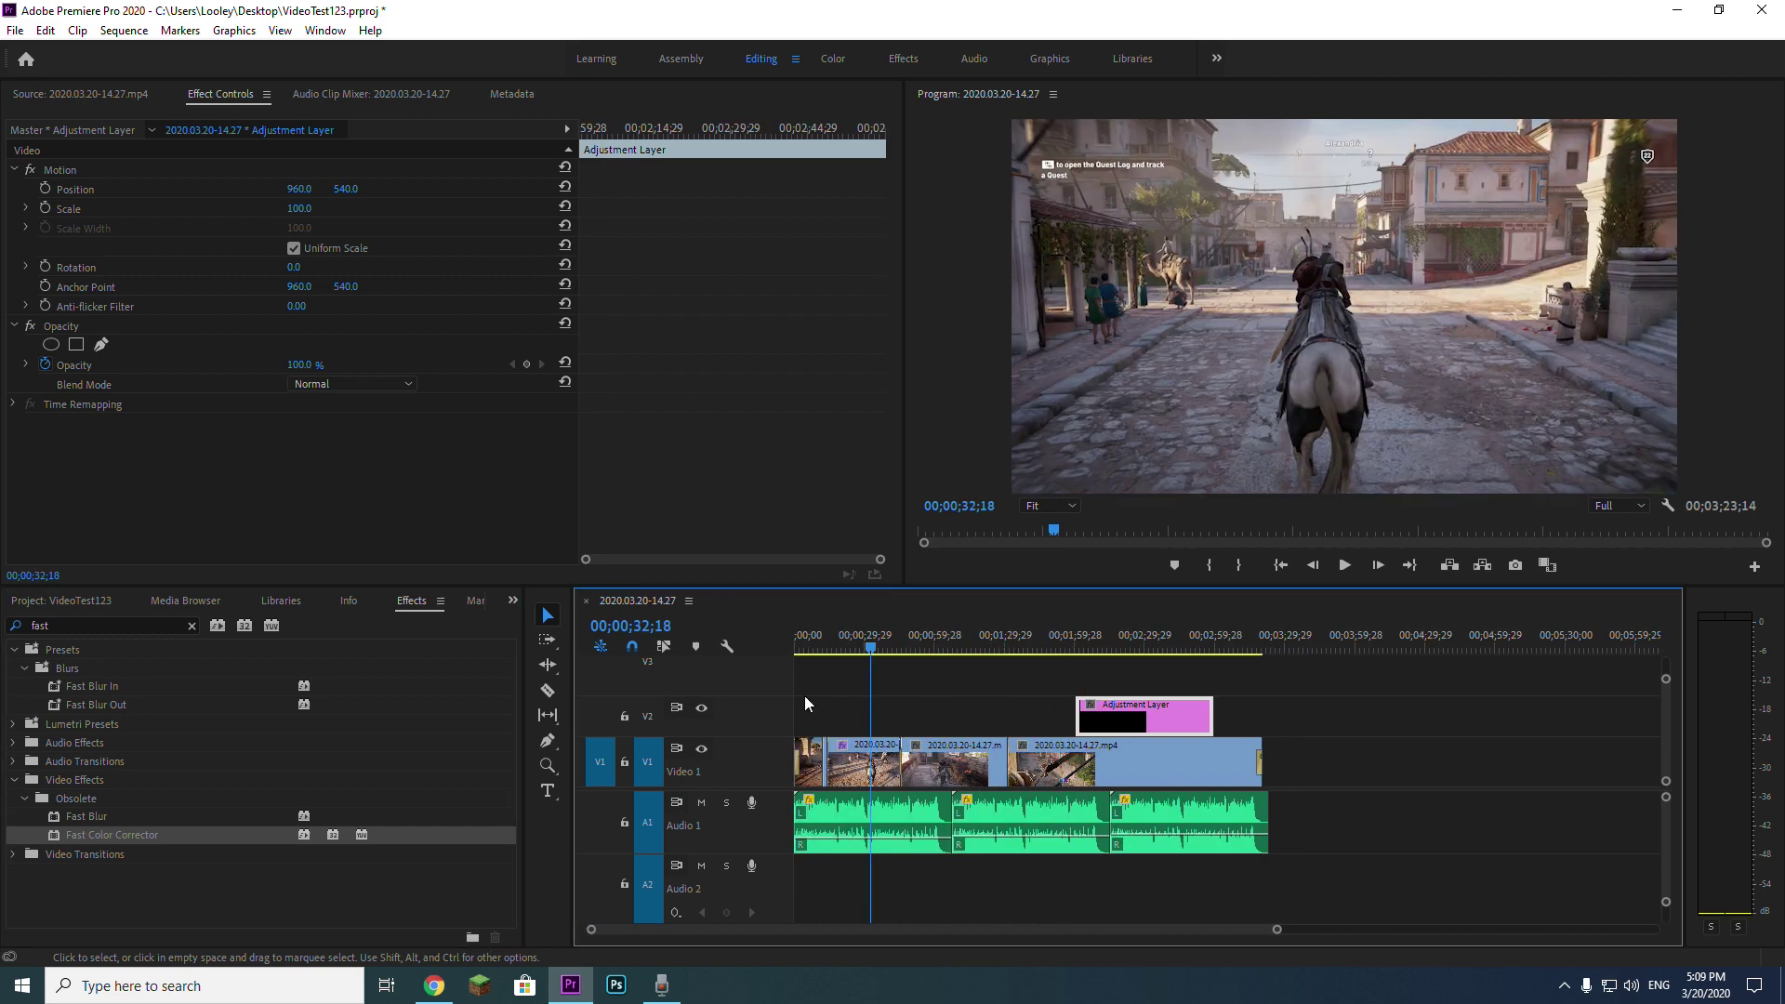
drag(848, 646, 859, 644)
click(861, 762)
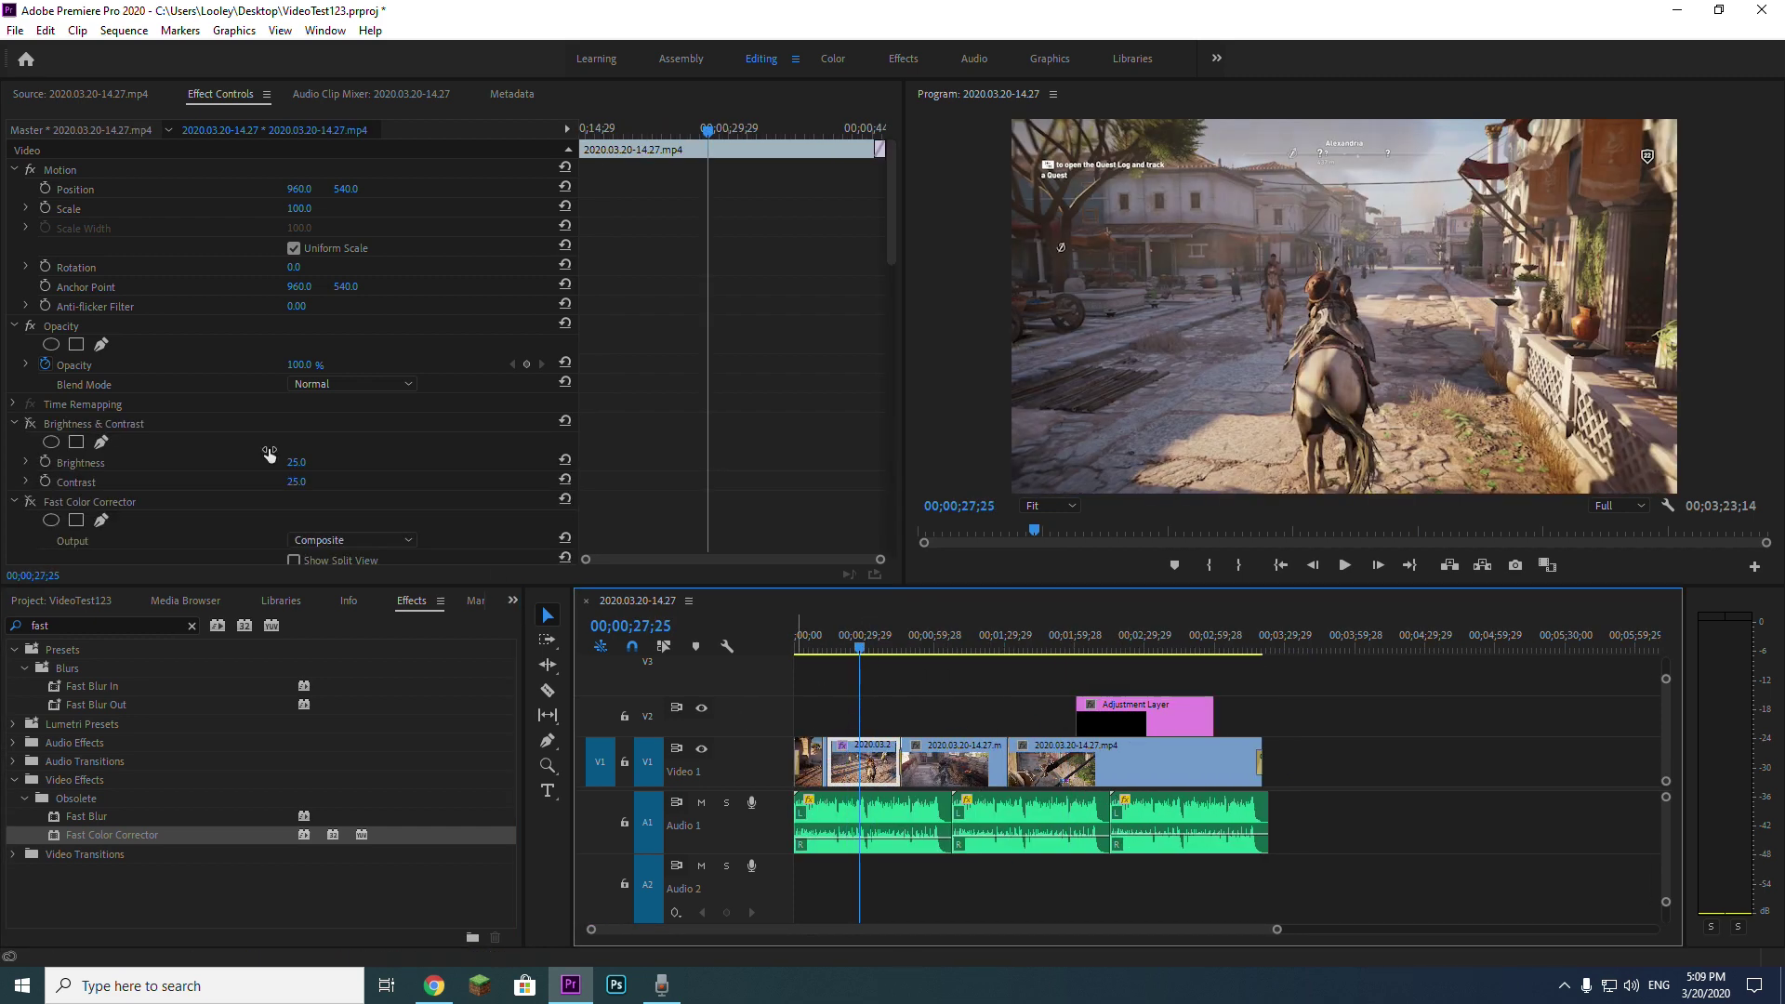
Step: Move the adjustment layer on V2 to the sequence start and extend it to the end of the last V1 clip
drag(1115, 716, 830, 721)
drag(991, 718, 1257, 726)
key(equal)
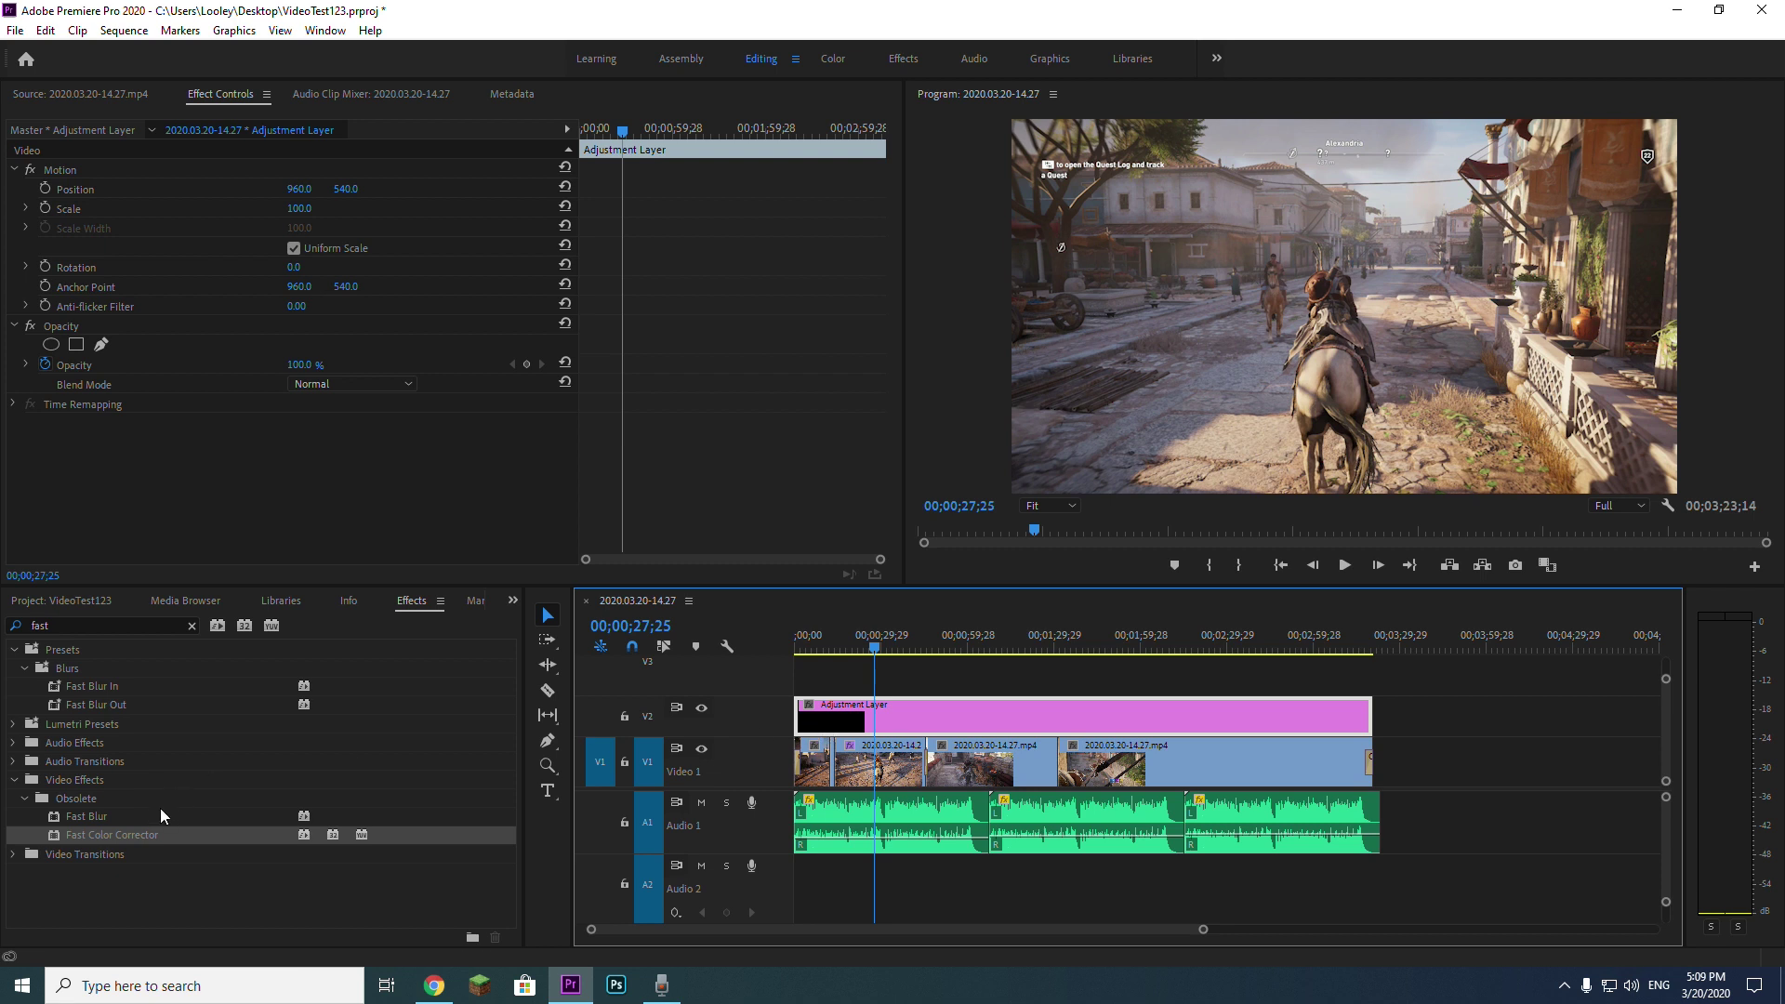
Step: Apply Fast Color Corrector to the adjustment layer and clear the effects search
drag(141, 835, 973, 716)
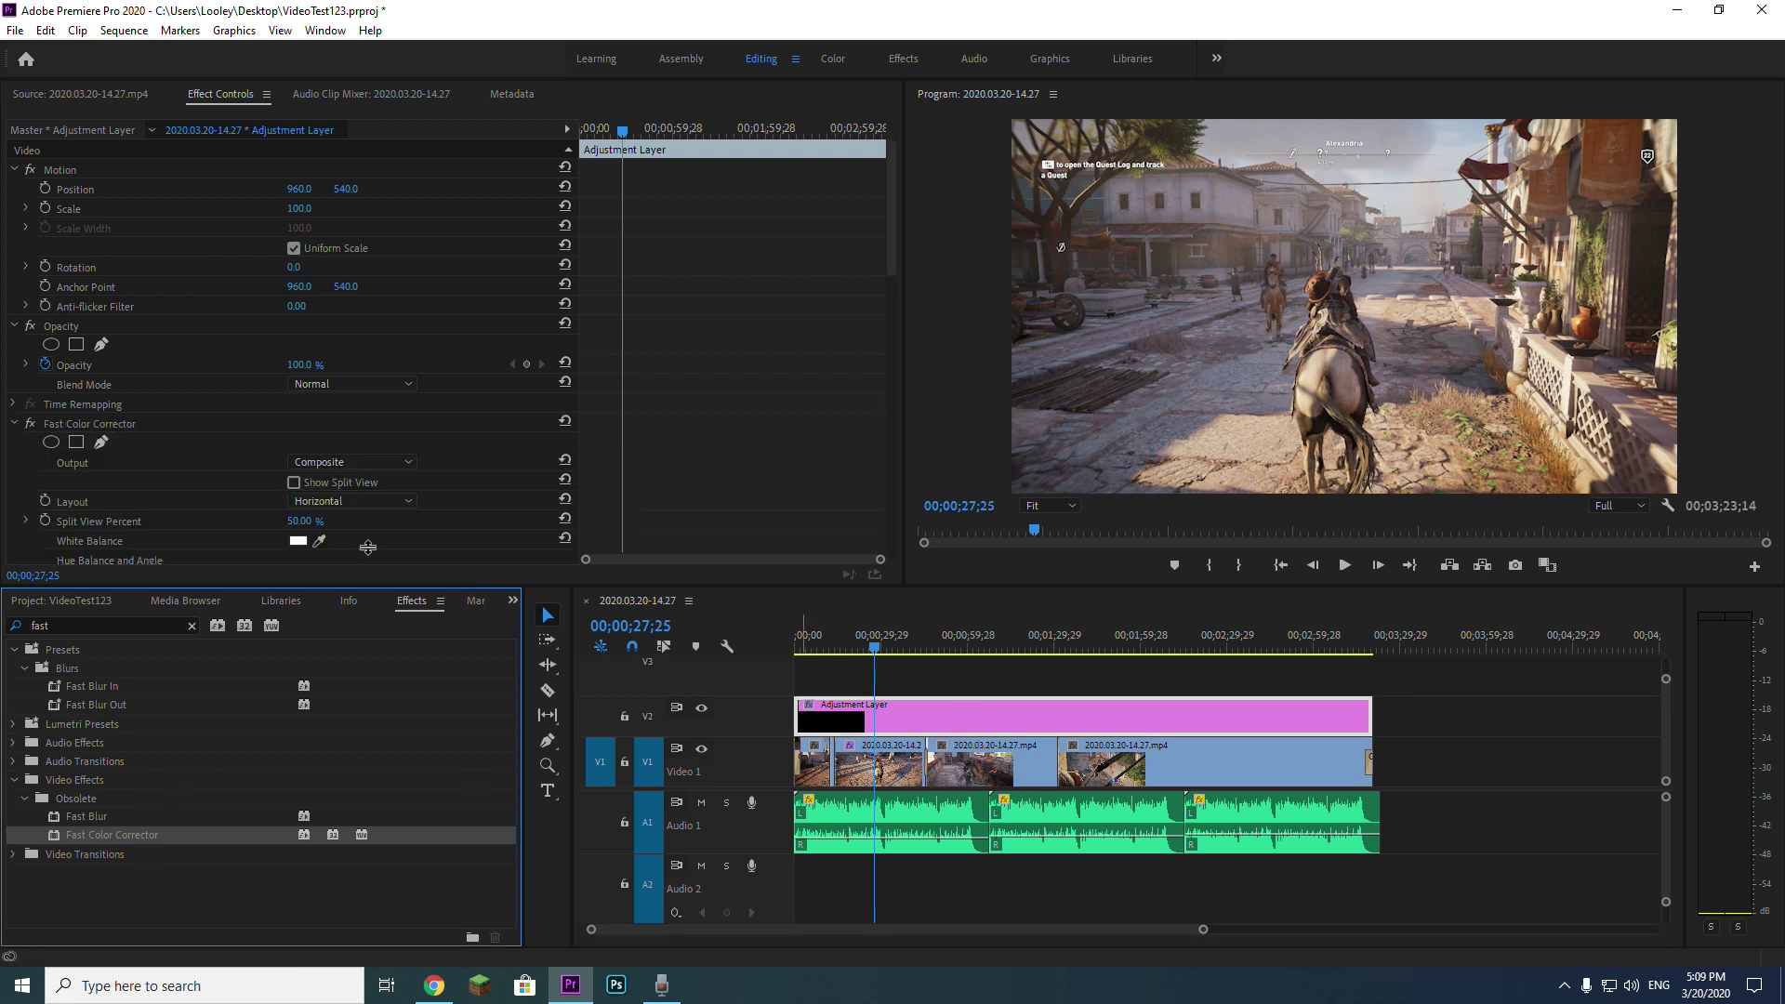
scroll(61, 347, down, 3)
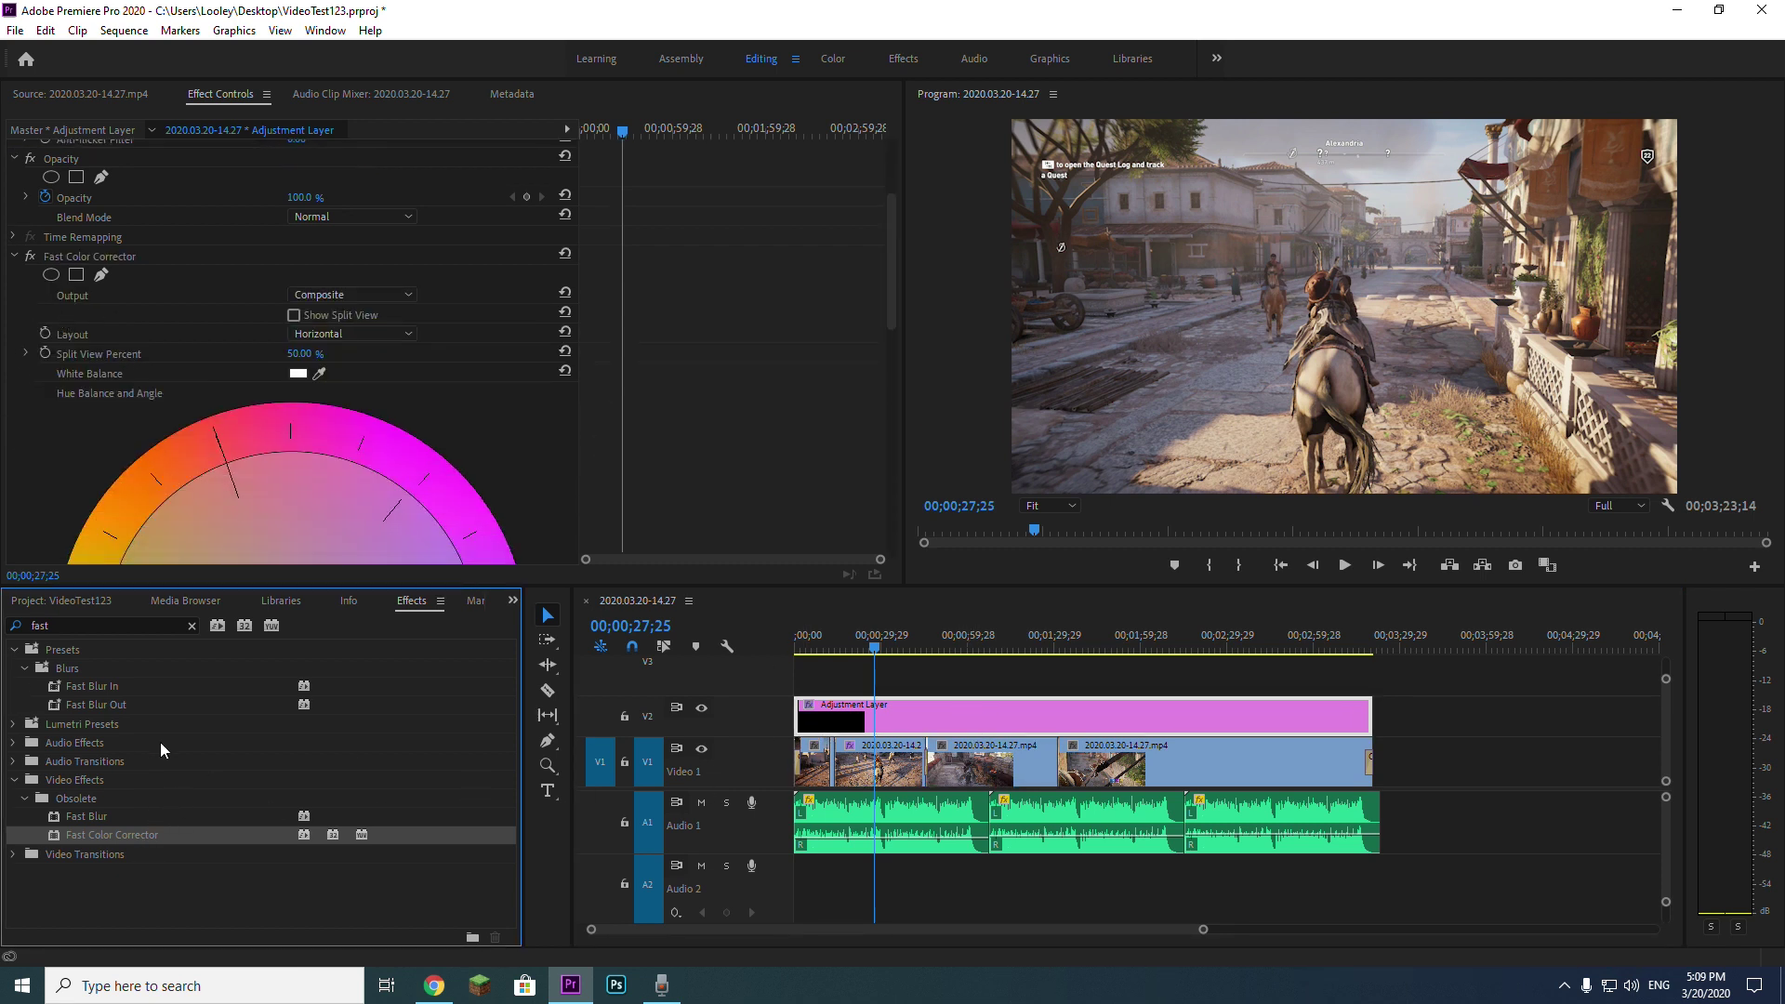
click(192, 627)
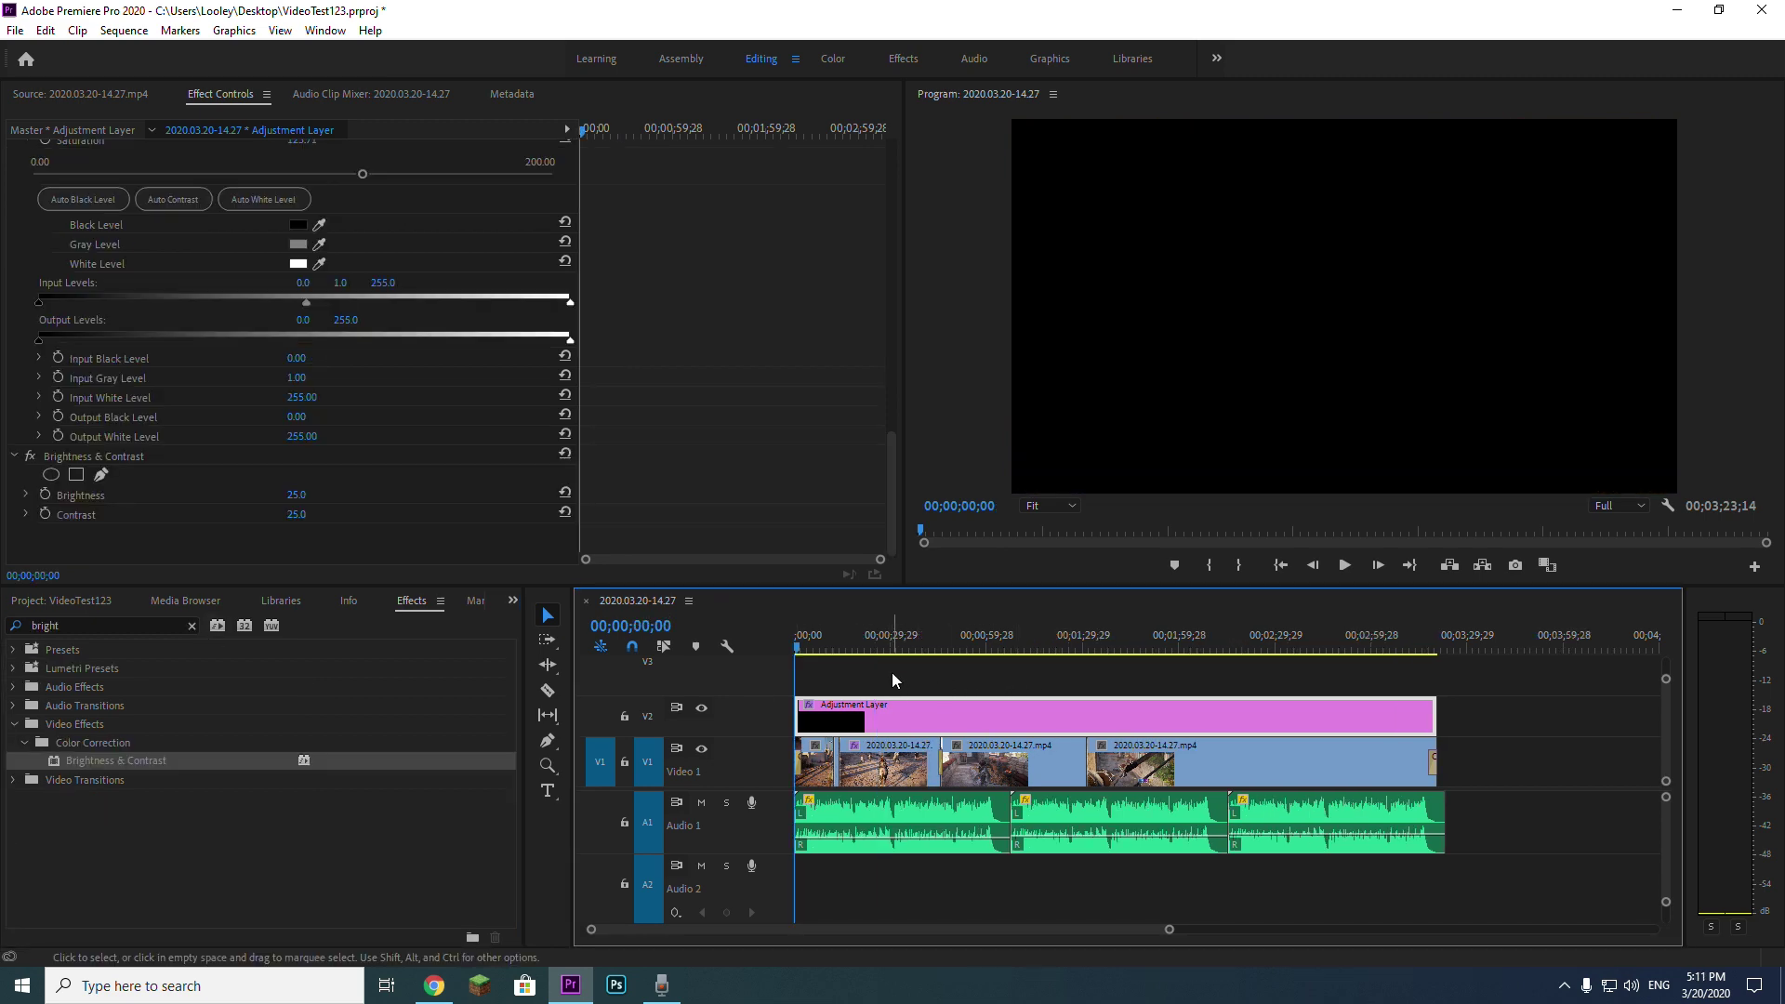
Step: Play the adjusted sequence from the start, and split the long gameplay clip on V1 at 00;00;33;22
key(space)
key(equal)
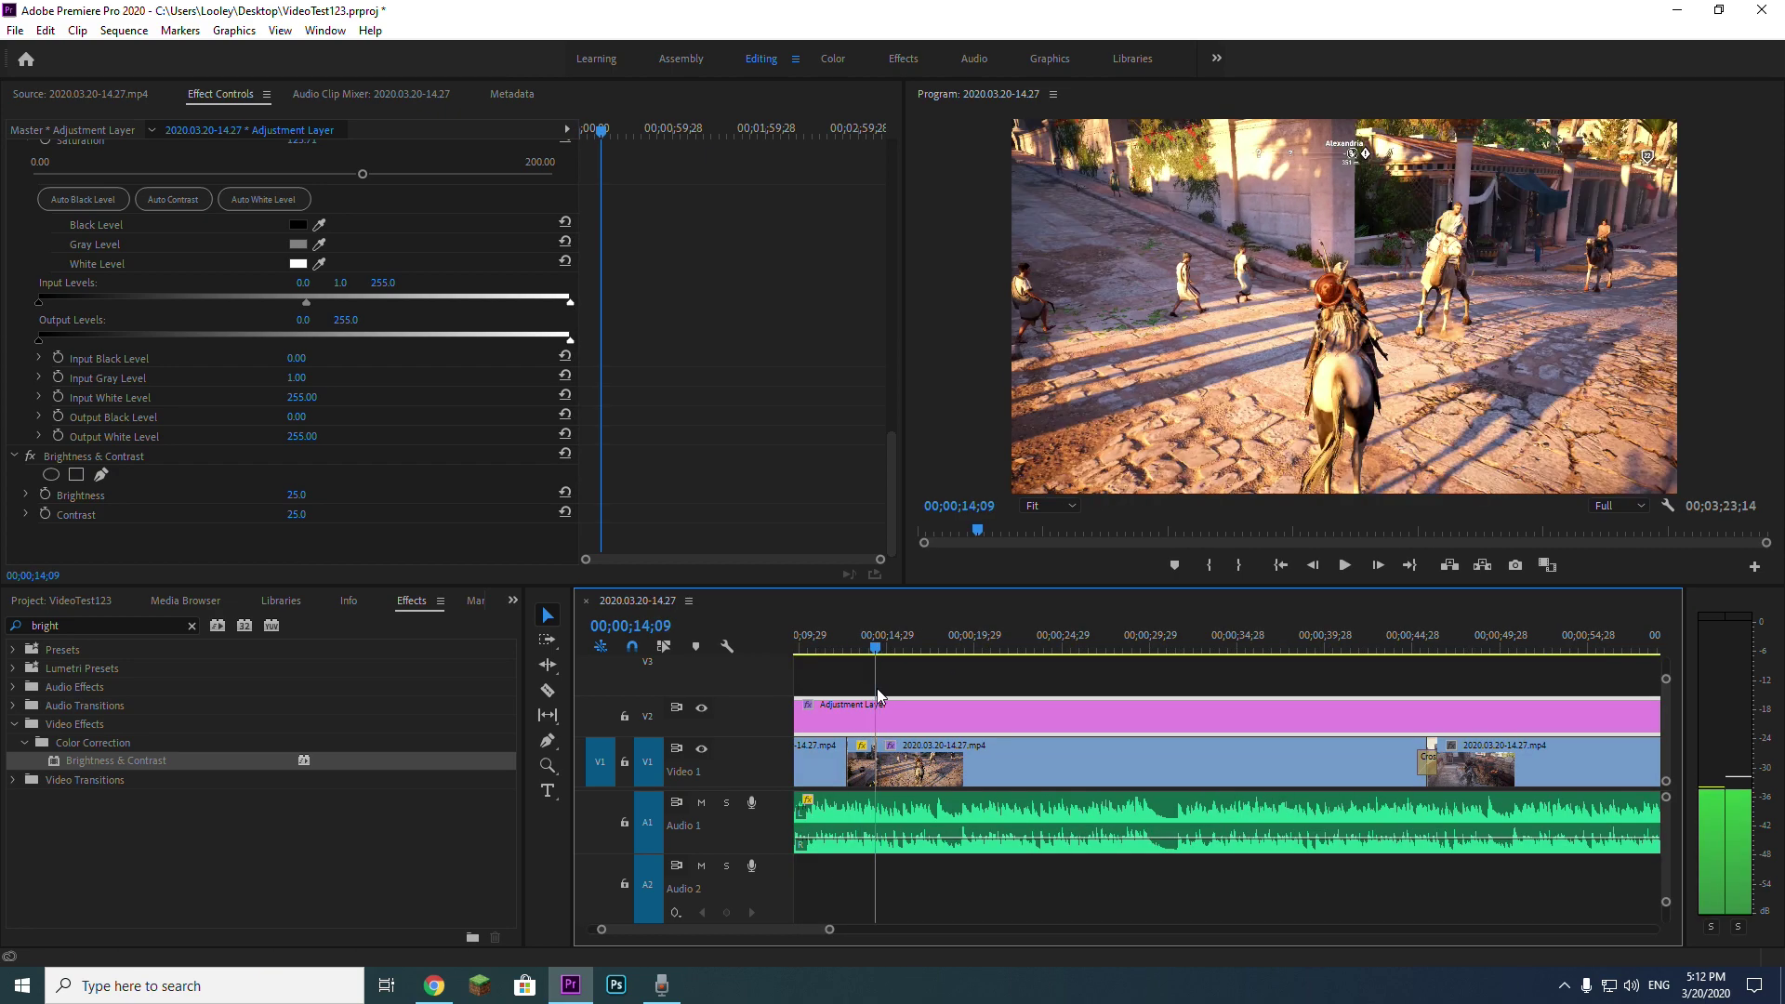
drag(877, 688, 1220, 666)
key(c)
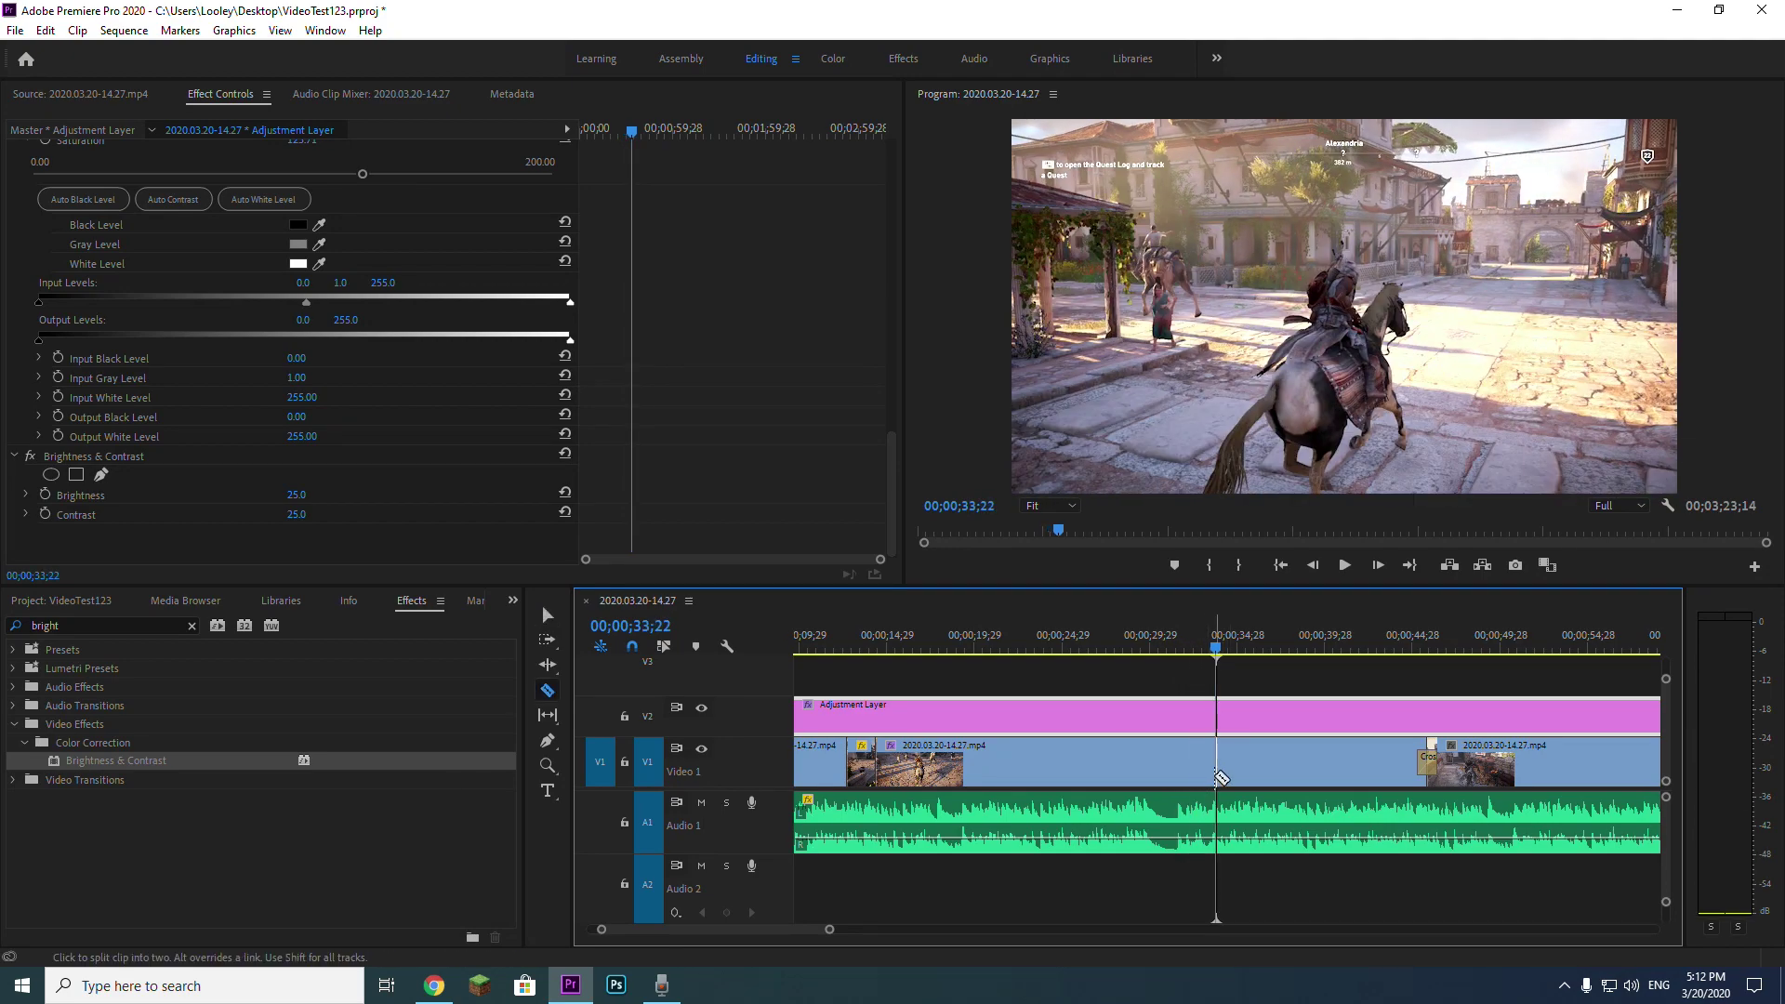
click(1216, 763)
key(v)
click(1004, 753)
click(977, 640)
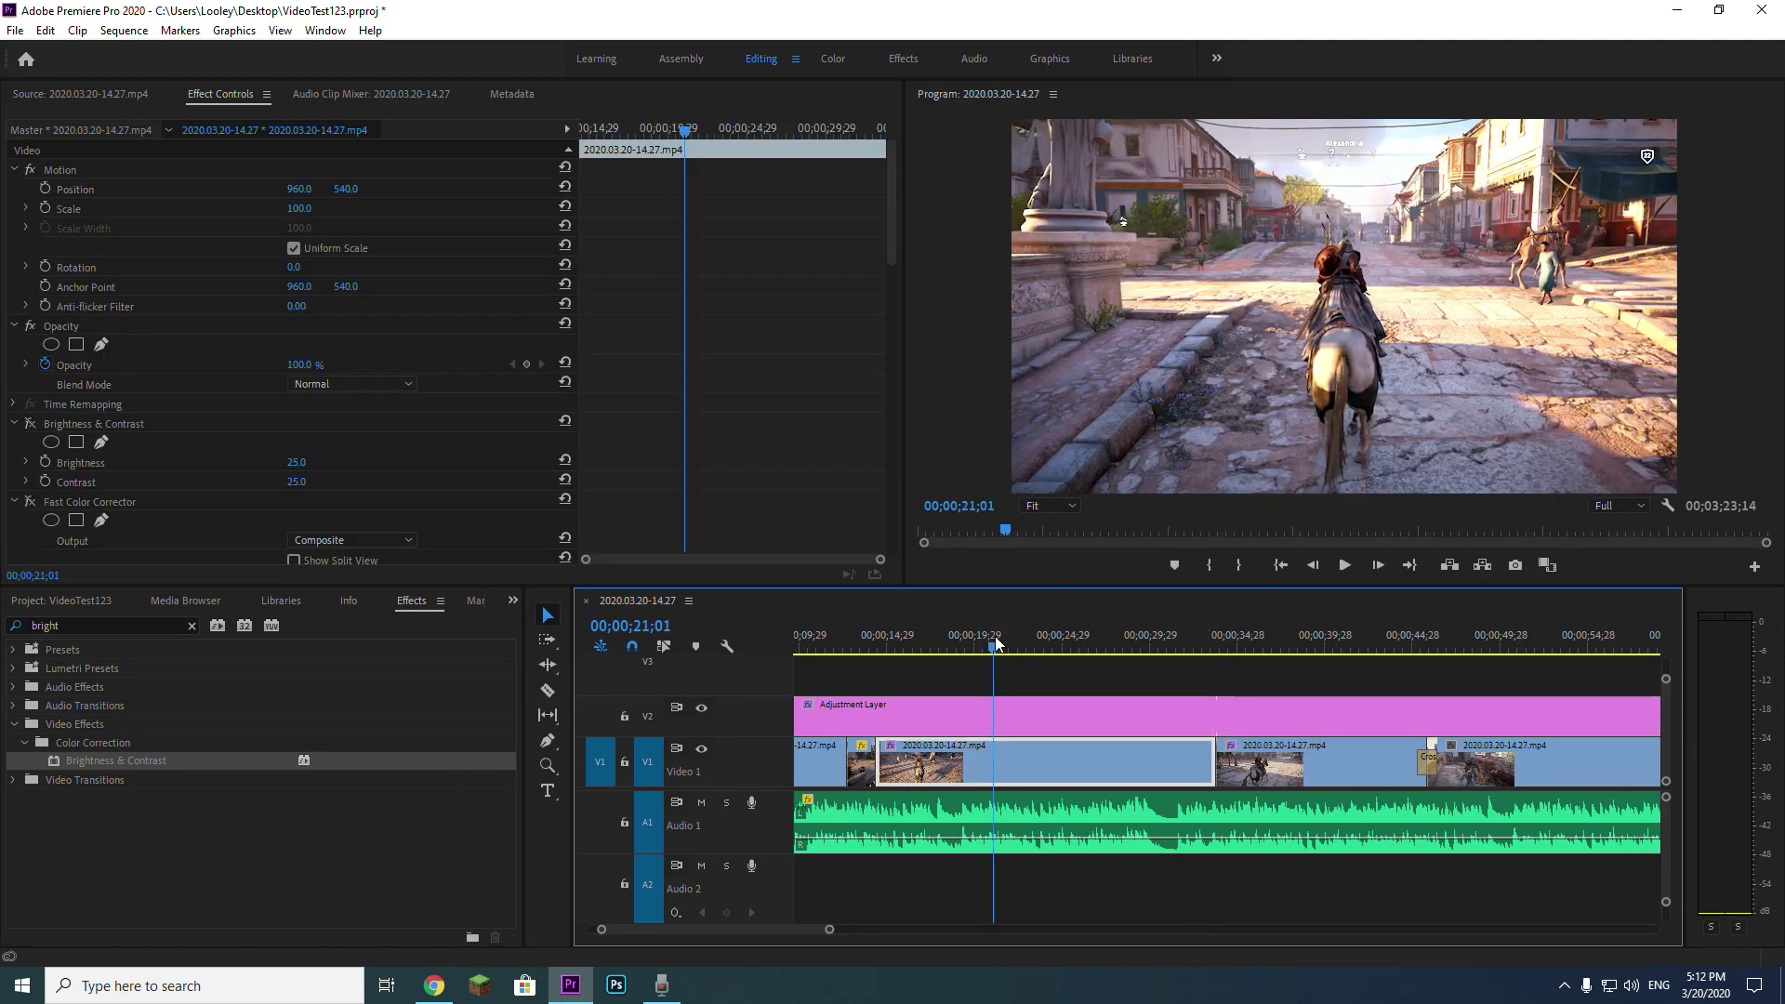
Step: Rate-stretch the first part of the split clip to about 226% speed and play it from 00;00;14;15
click(548, 664)
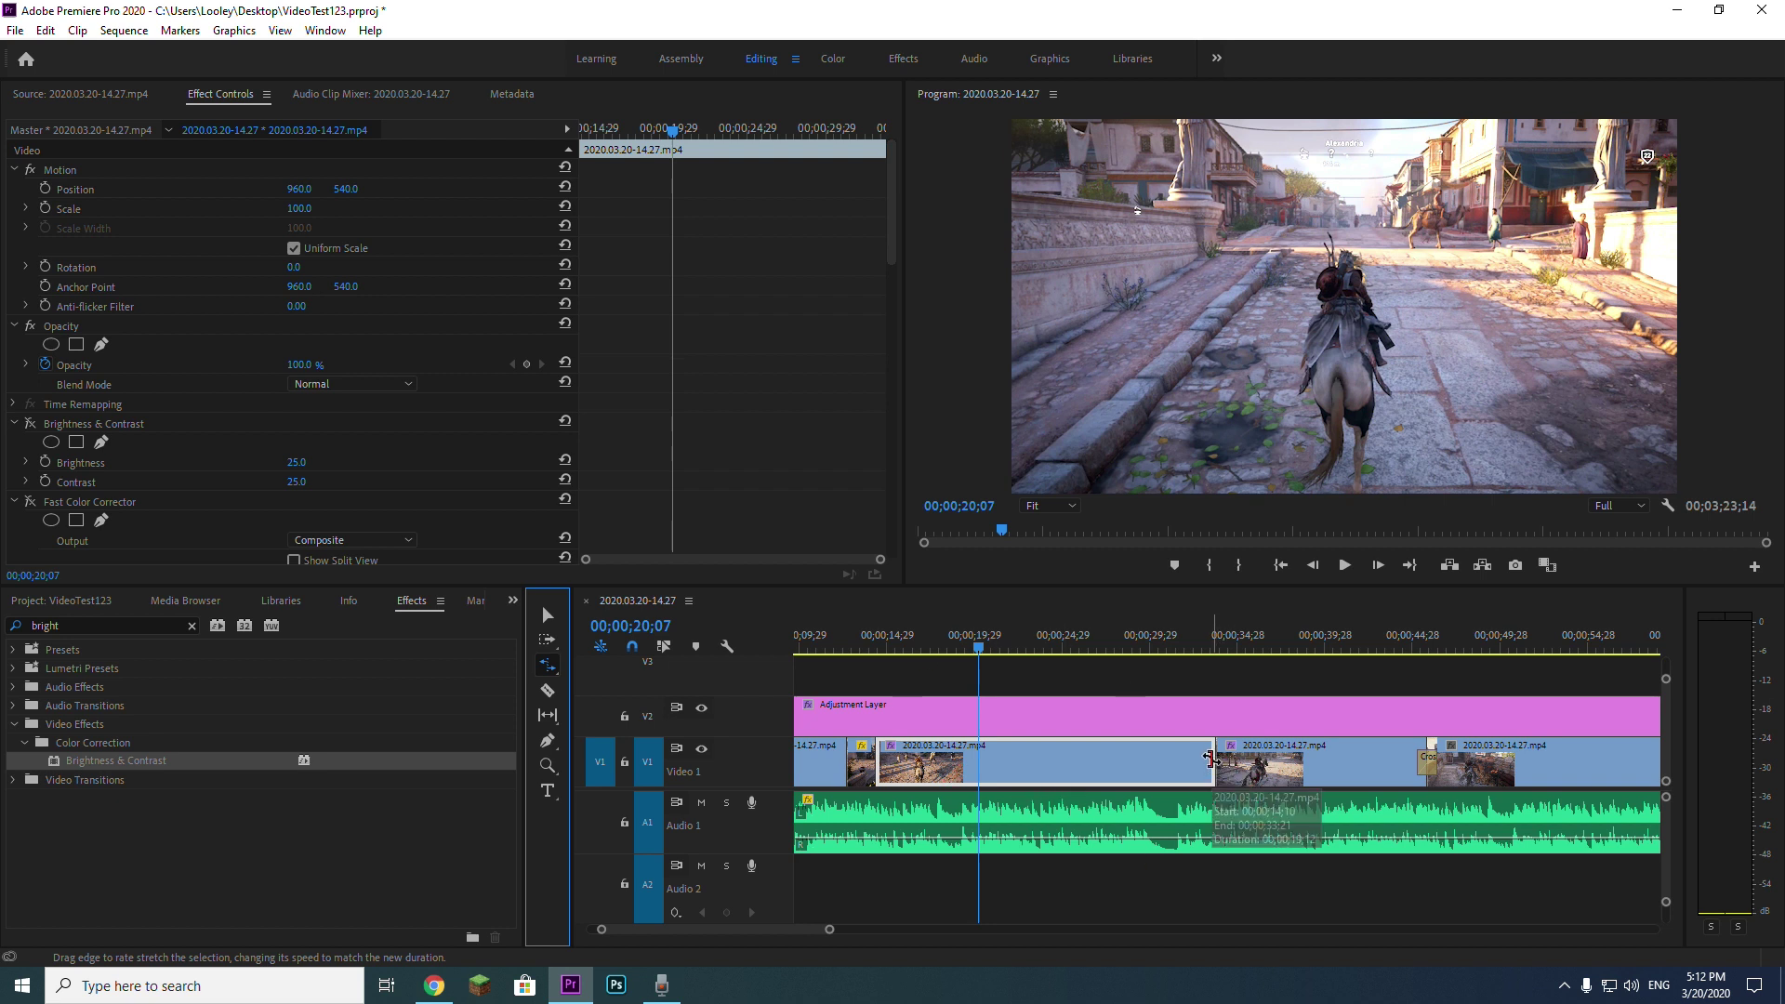
click(1210, 758)
drag(1210, 759, 1024, 755)
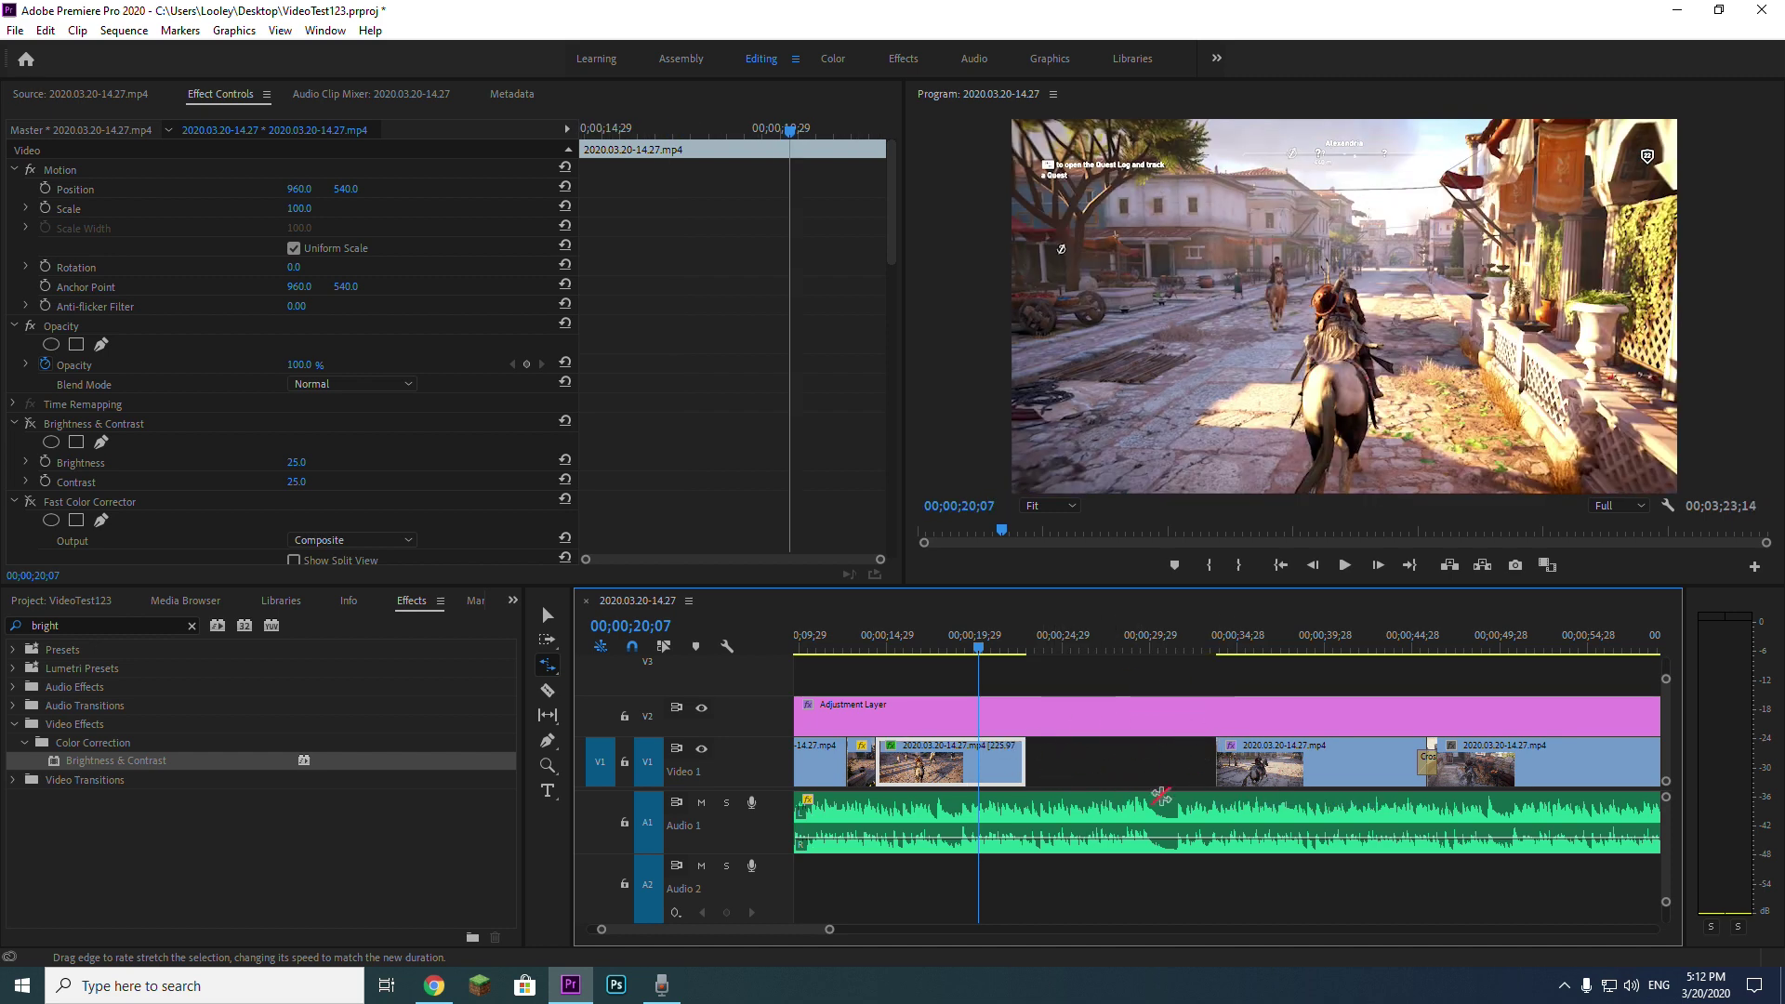
drag(967, 650, 883, 660)
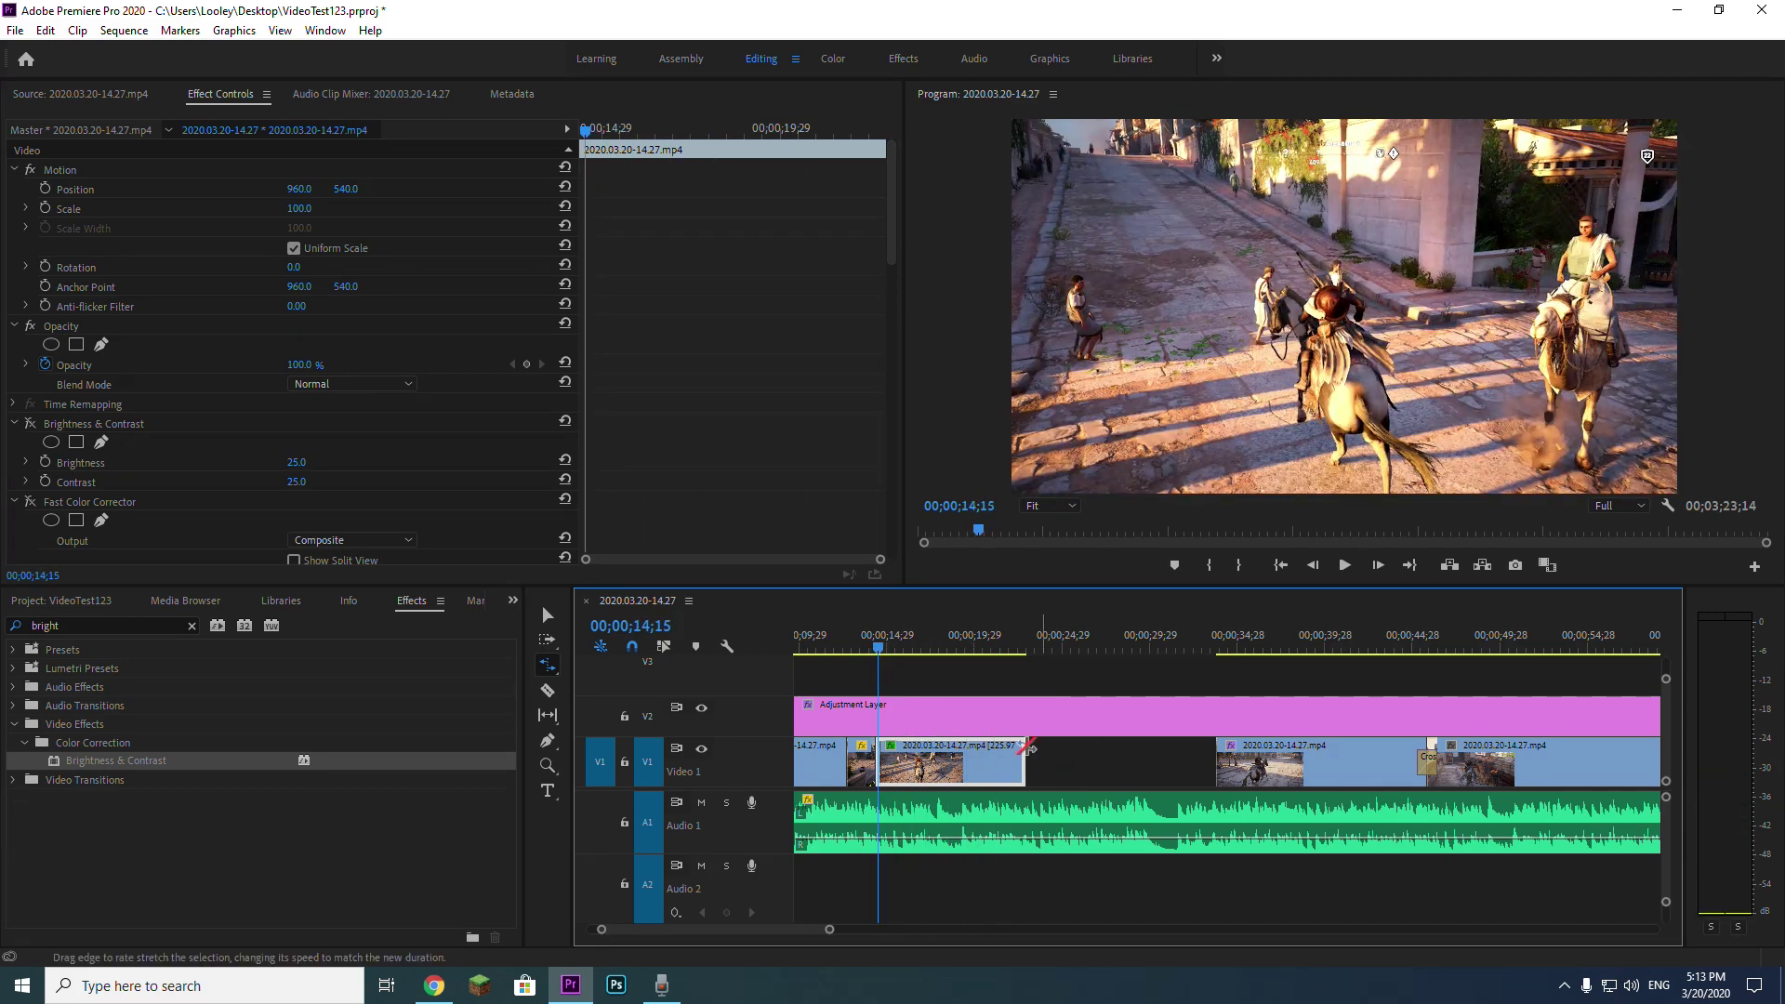
key(space)
key(v)
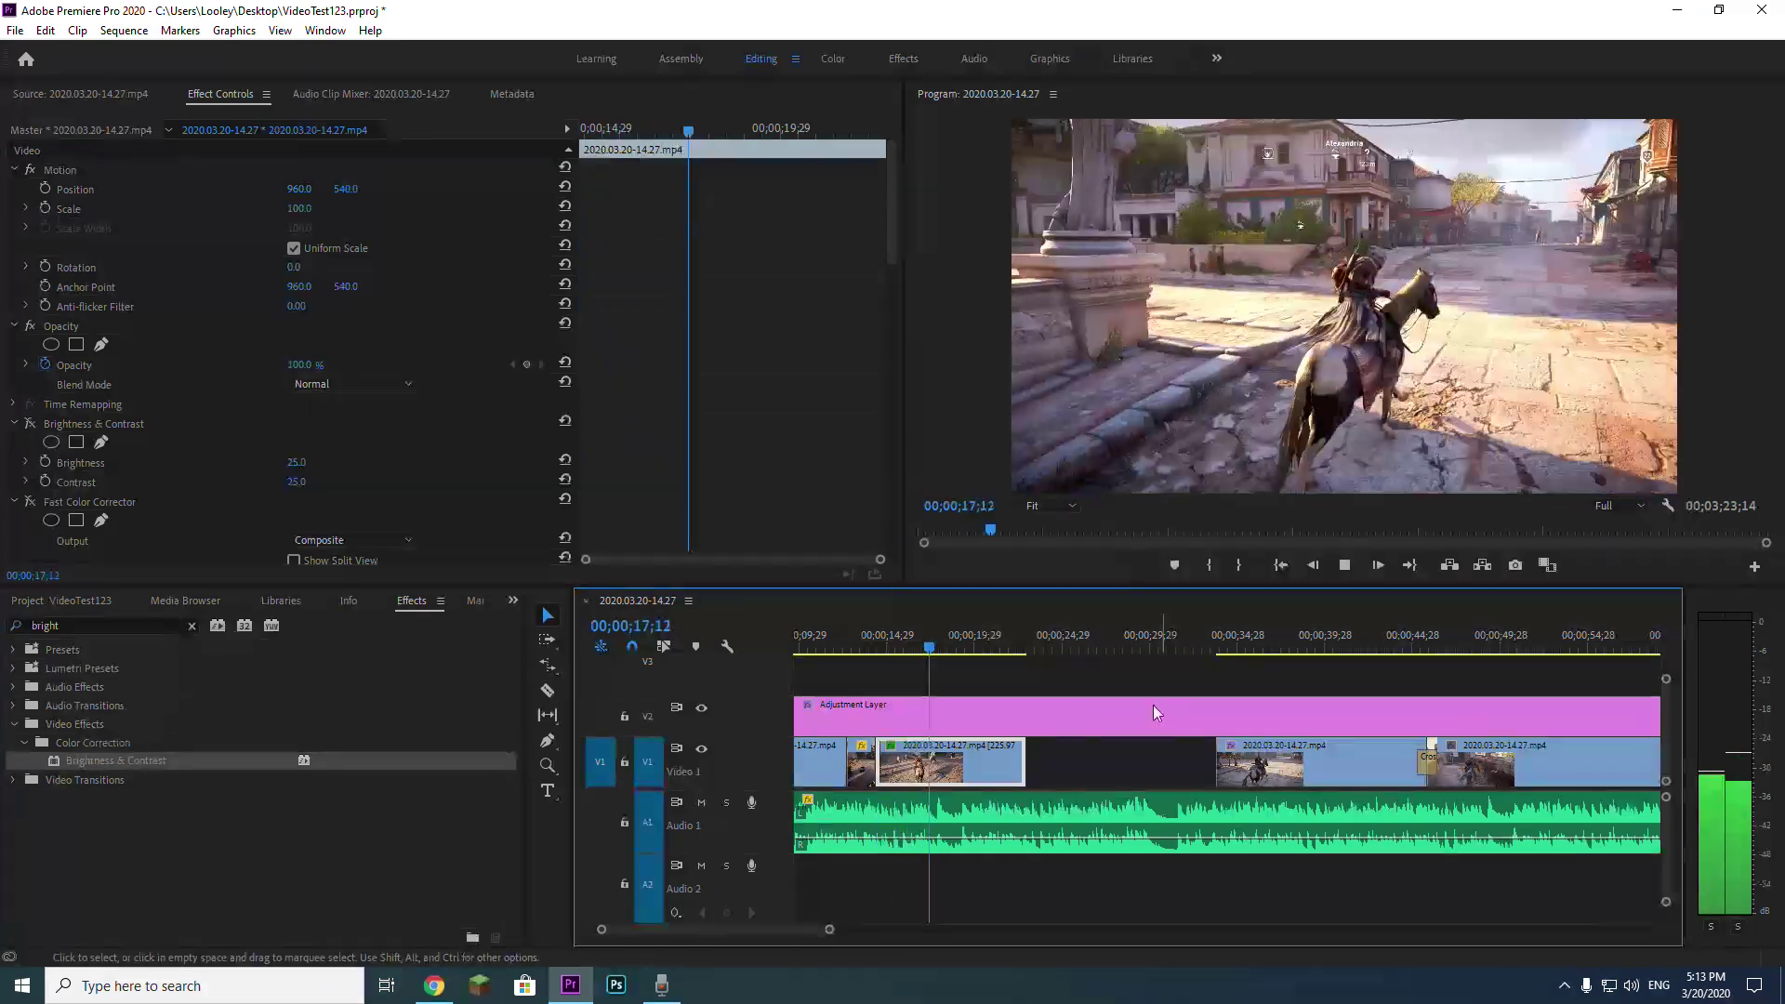
Step: Restore the first part's original speed and length so it meets the next clip on V1
click(1116, 763)
key(minus)
key(equal)
key(equal)
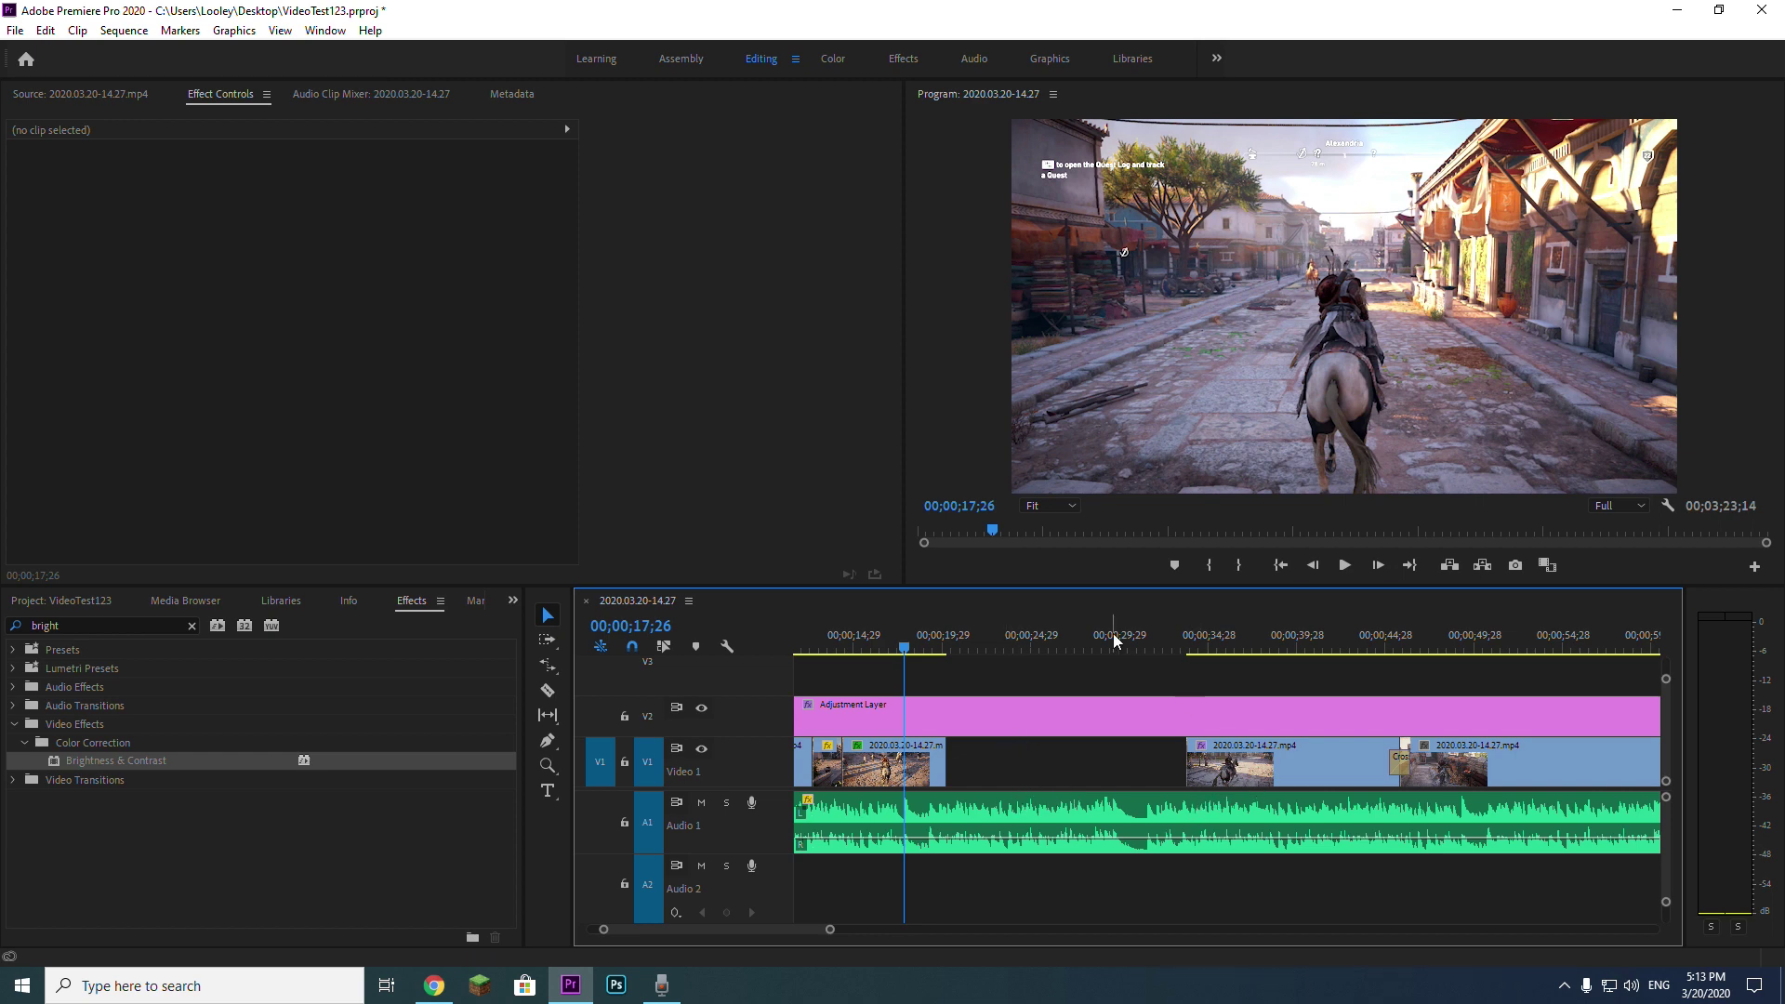
drag(945, 762, 1150, 722)
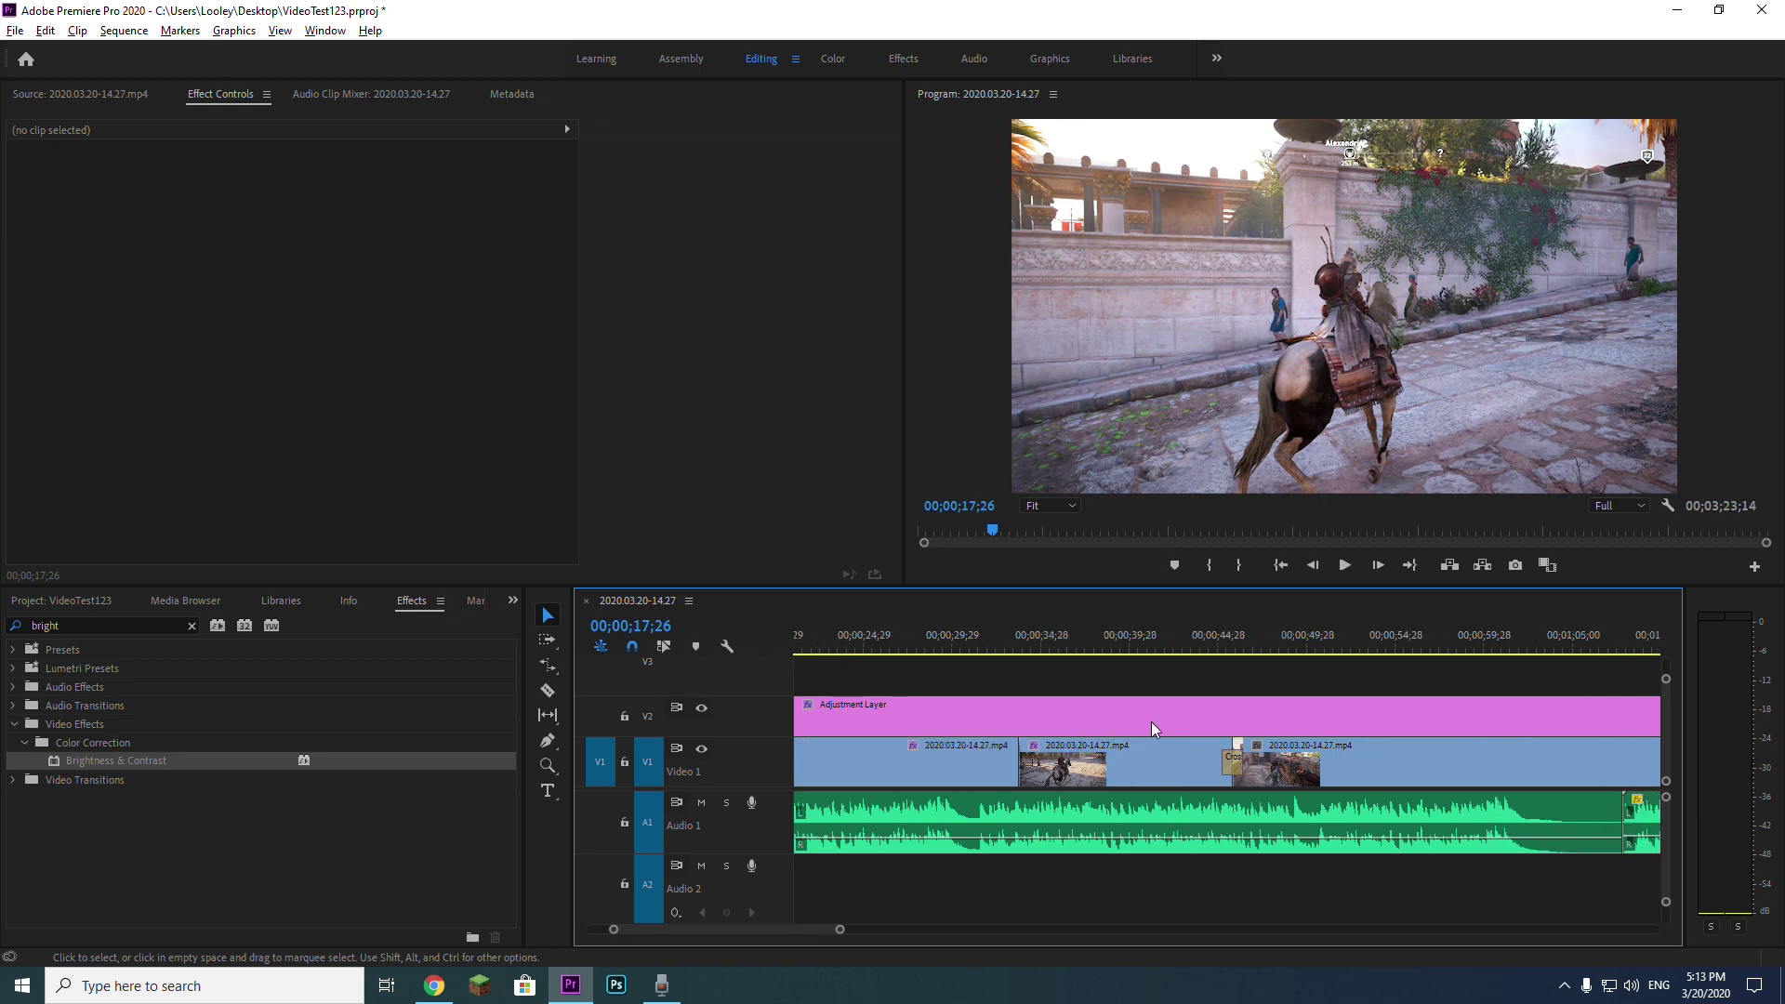
Step: Move all V1 clips after the split about 25 seconds later to open a gap behind the first part
key(backslash)
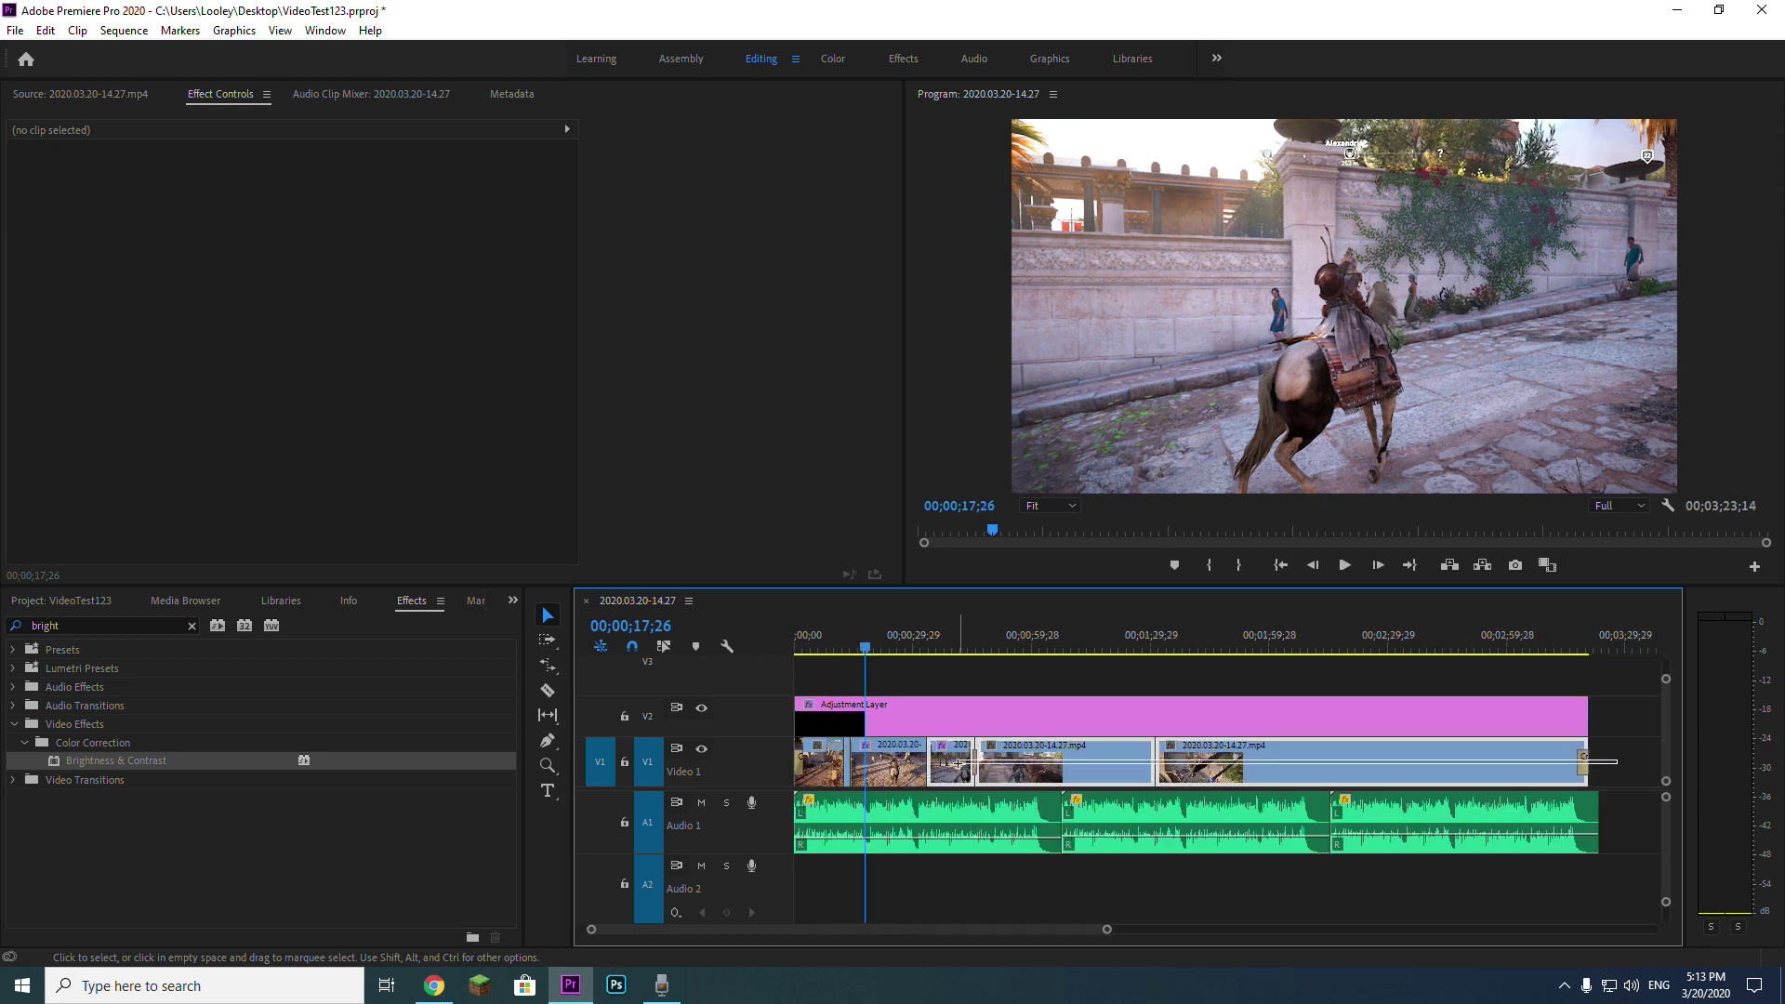
drag(958, 764, 1143, 757)
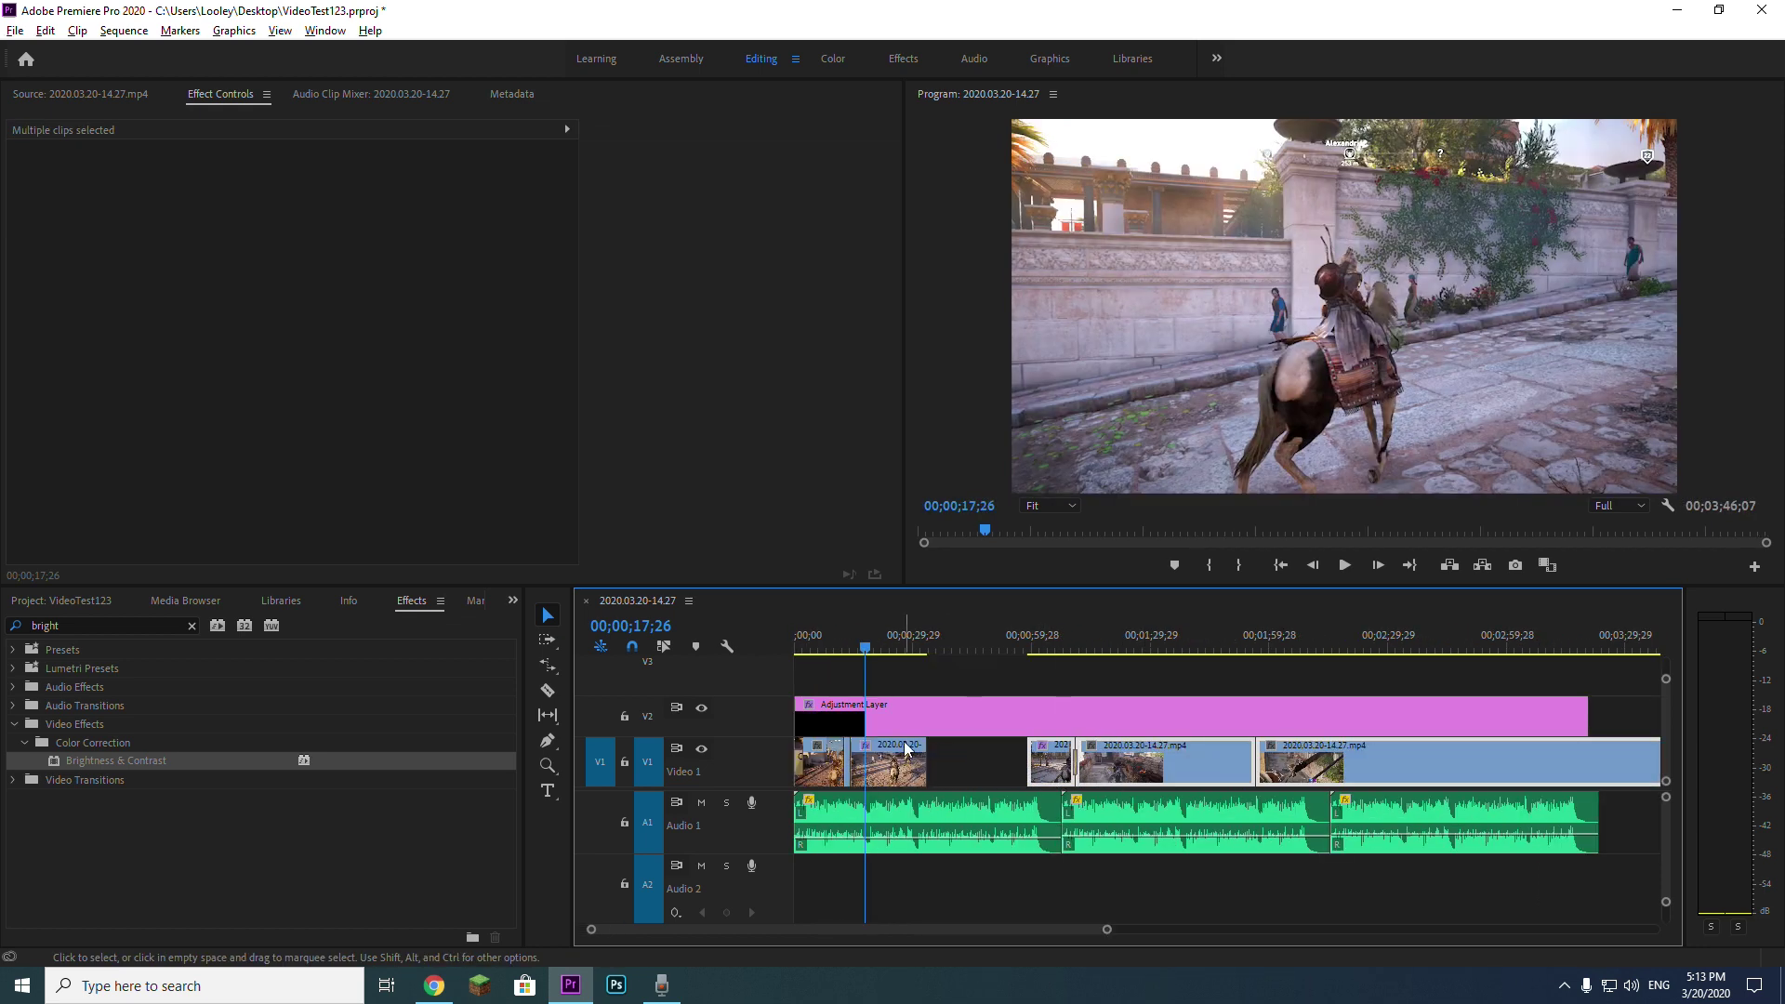
Step: Rate-stretch the clip before the gap on V1 until its end reaches the next clip
click(907, 748)
key(=)
key(r)
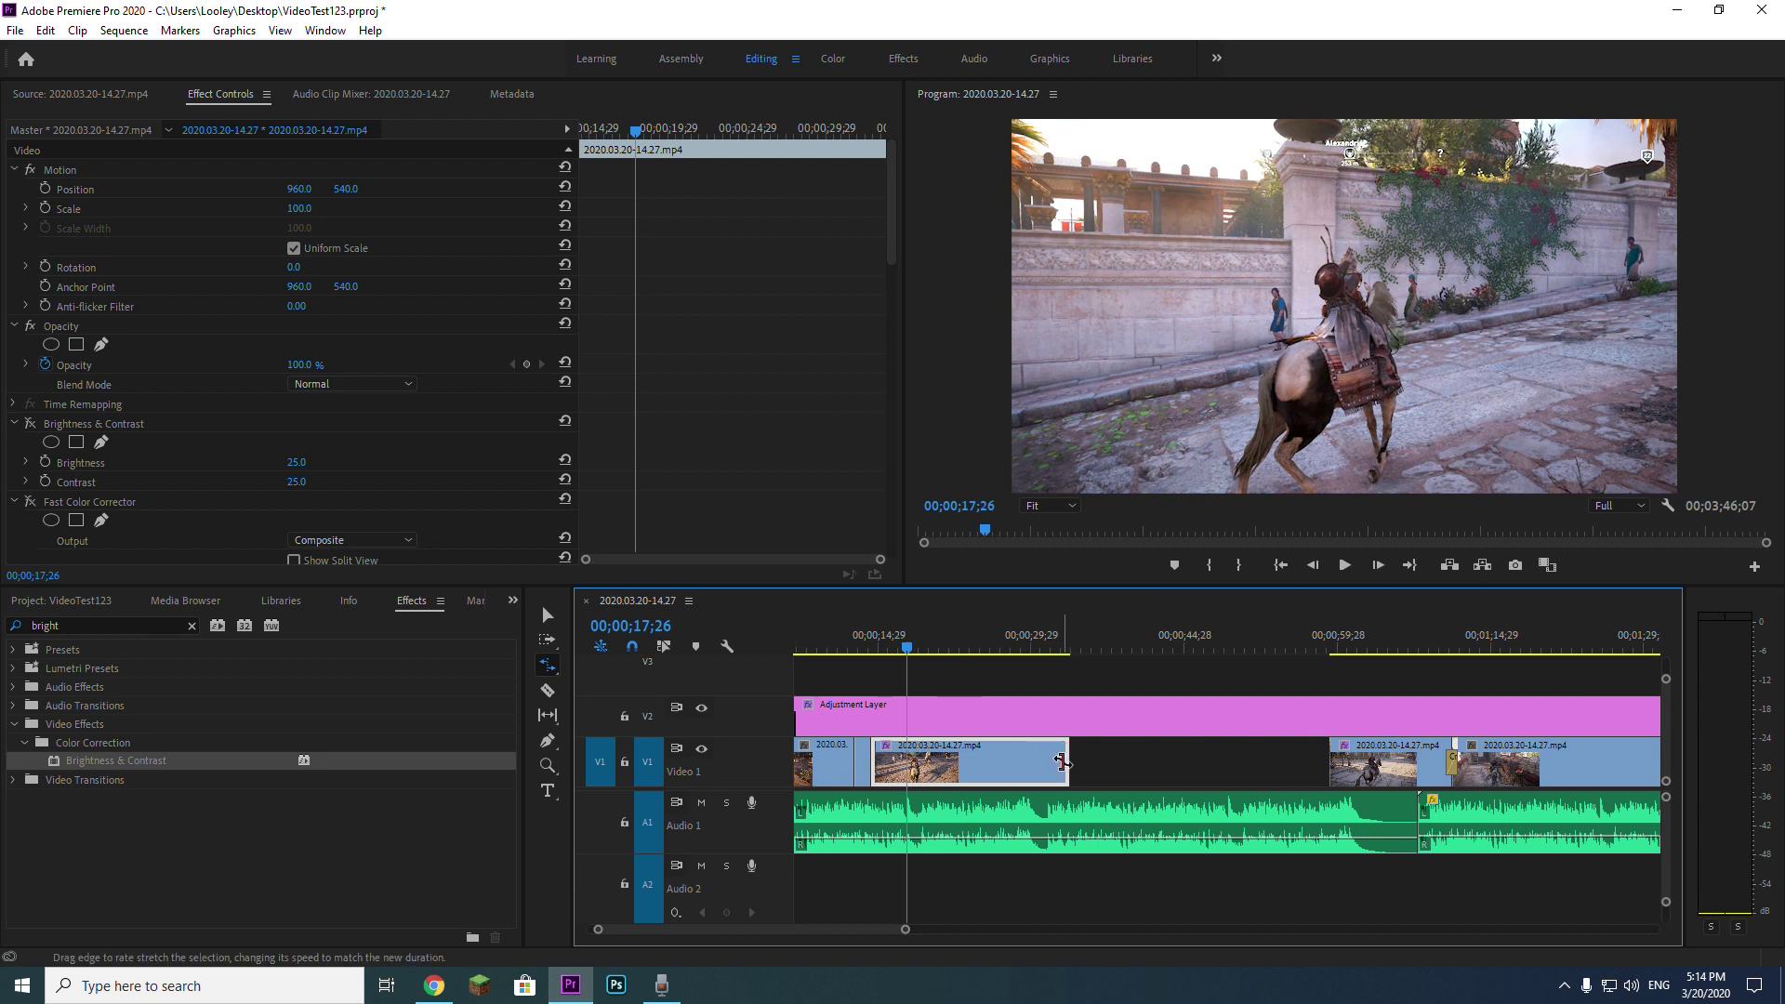
drag(1062, 762, 1318, 765)
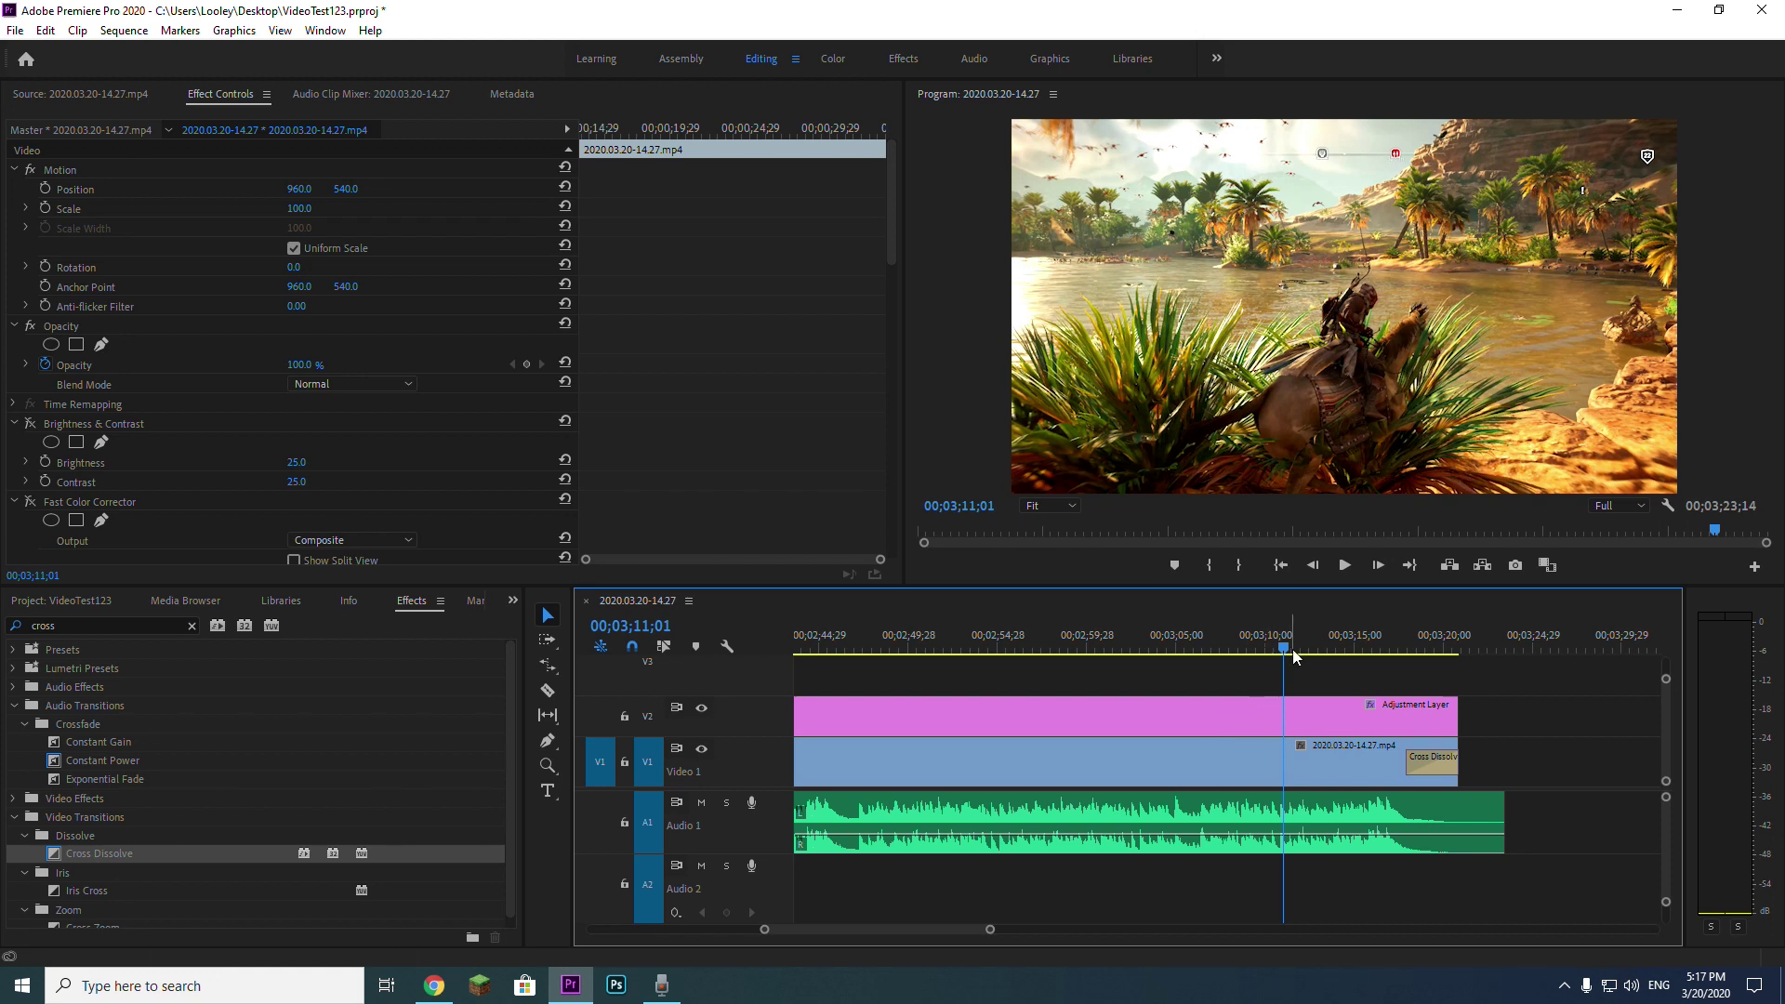
Step: Play the end of the sequence and trim the music on A1 to end together with the video on V1
key(space)
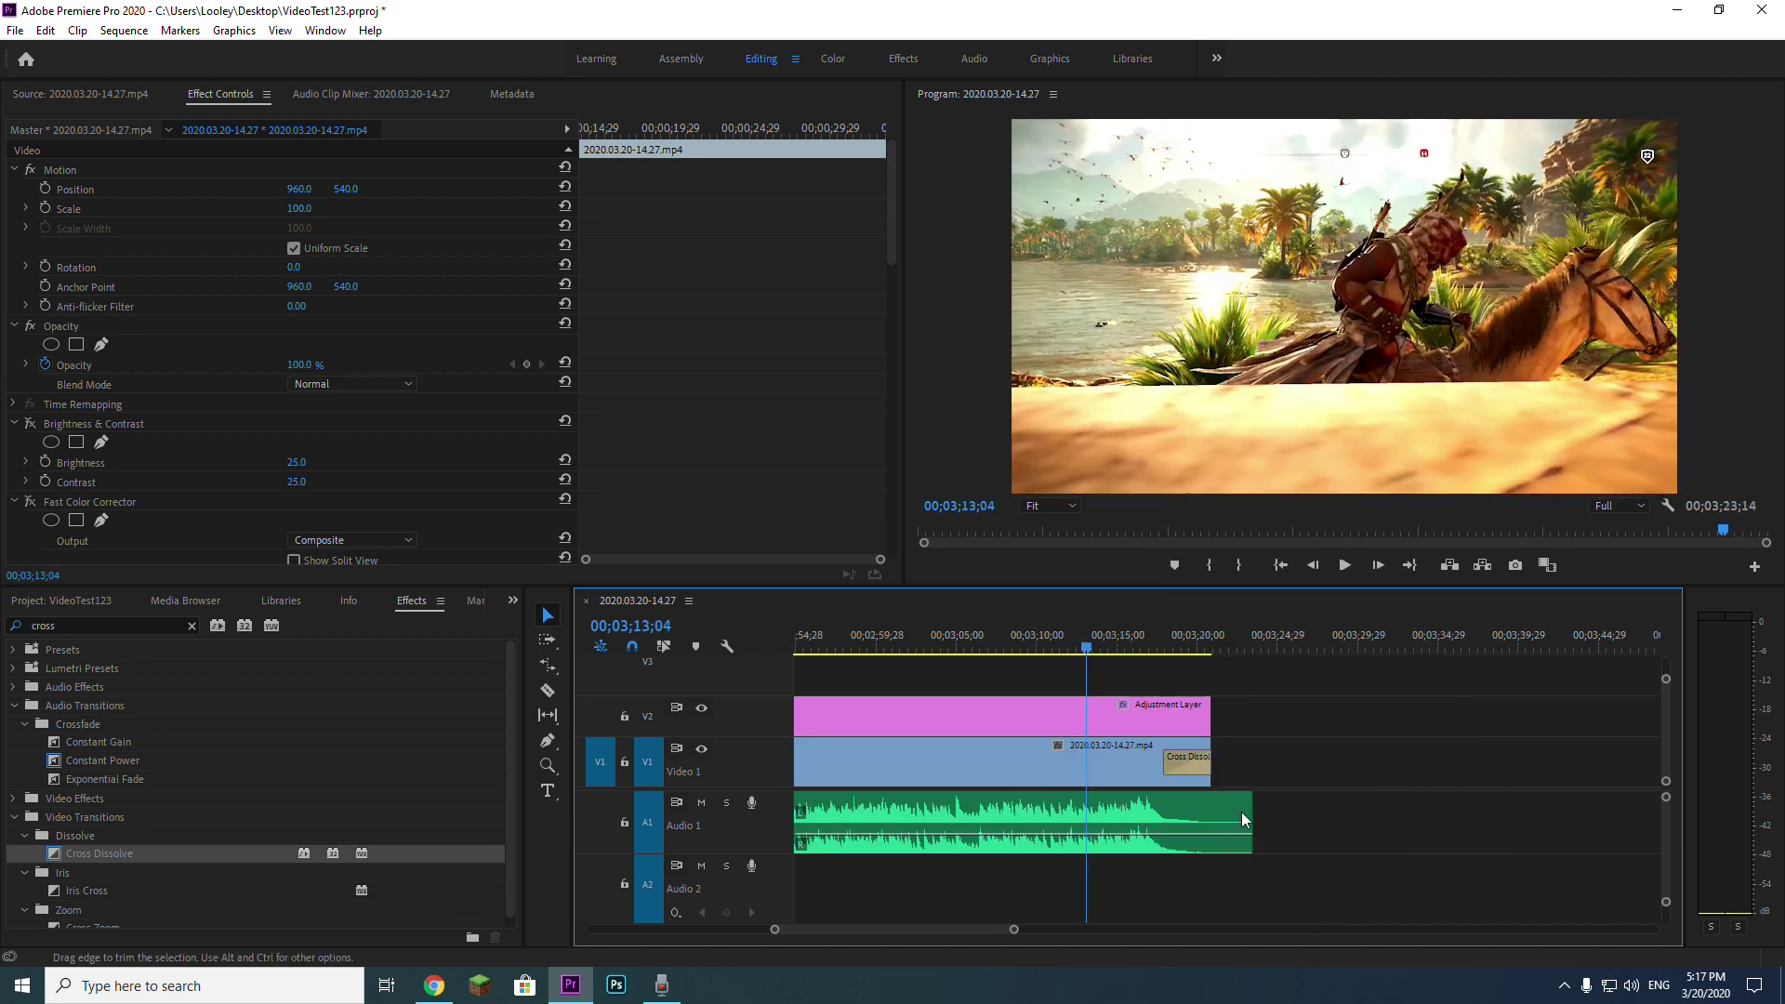
scroll(1266, 809, down, 2)
drag(1263, 809, 1211, 809)
scroll(1211, 809, down, 2)
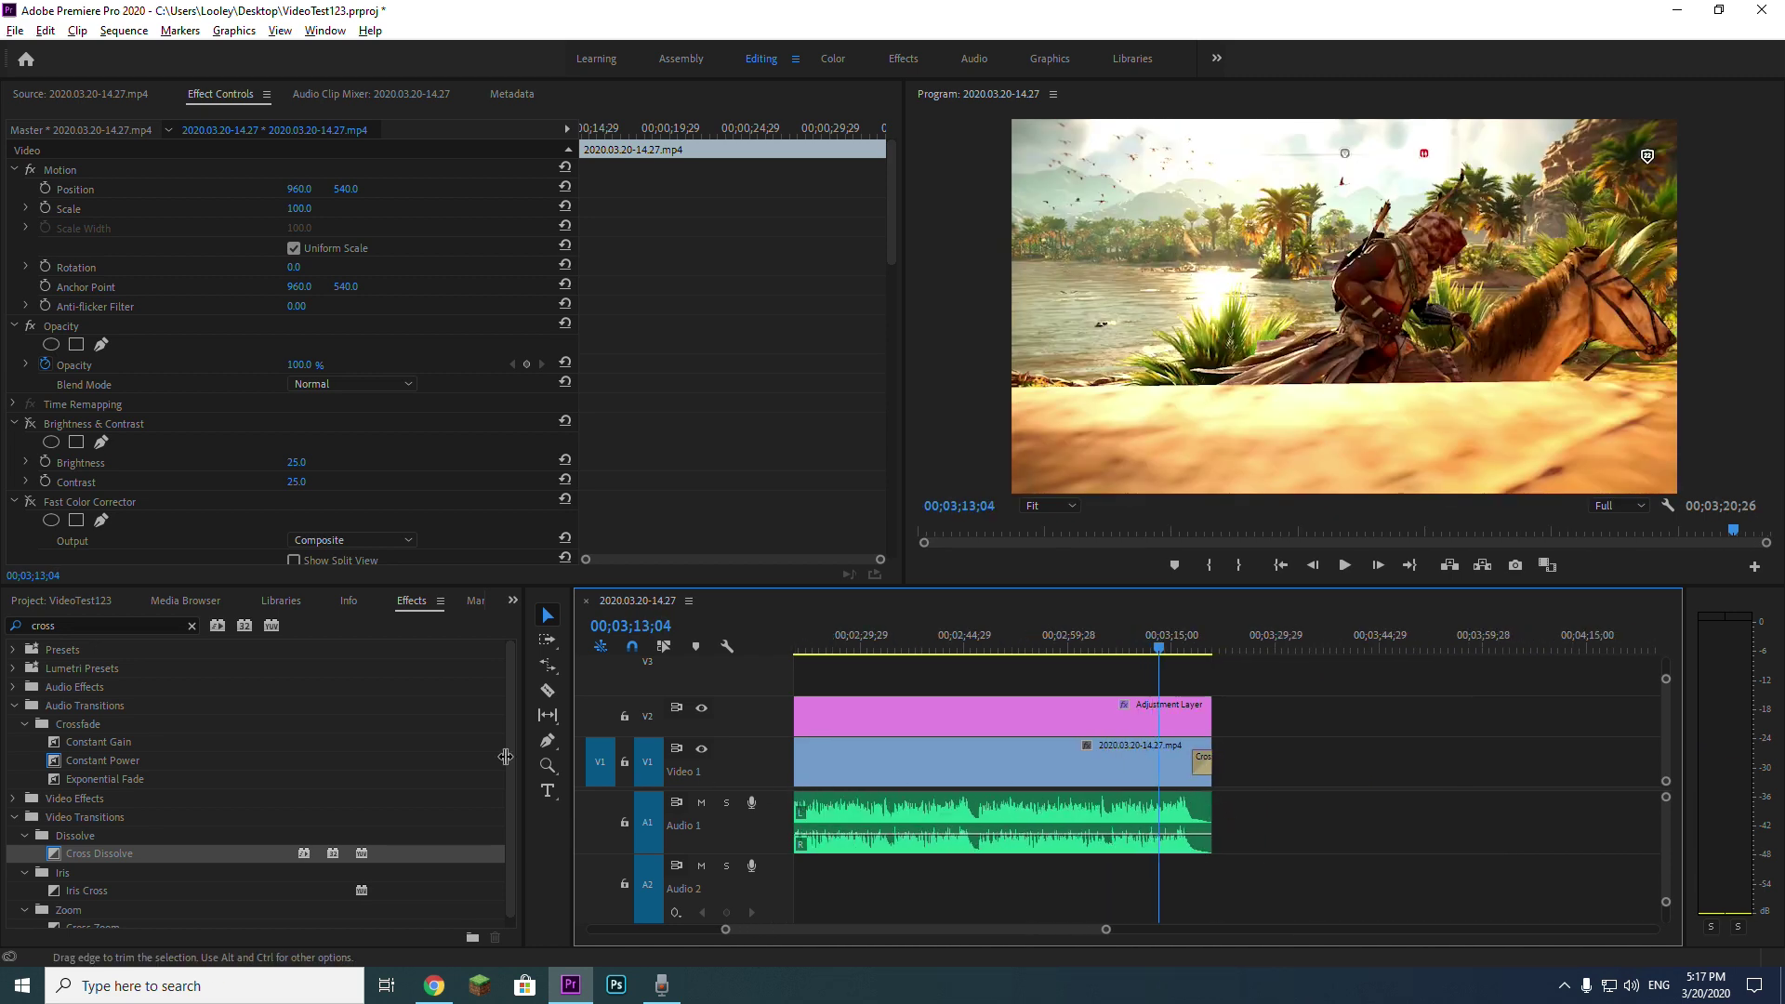
Step: Clear the effects search and browse the categories inside Video Effects
click(191, 625)
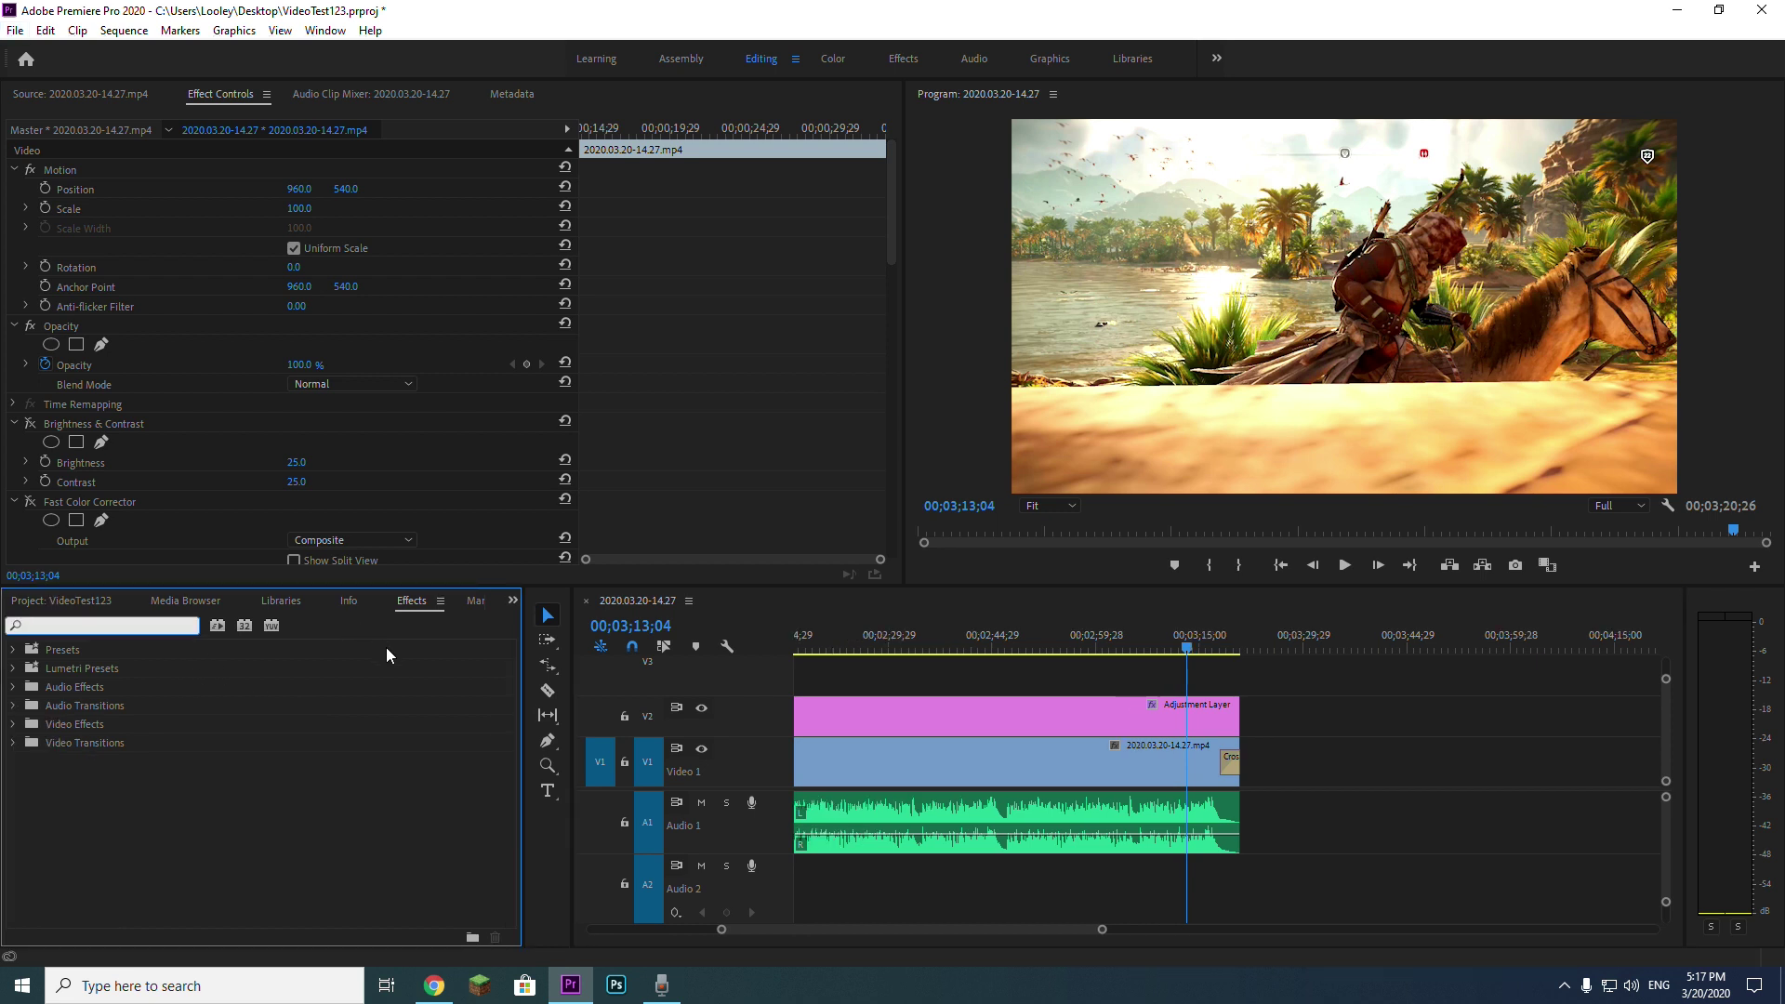
click(401, 600)
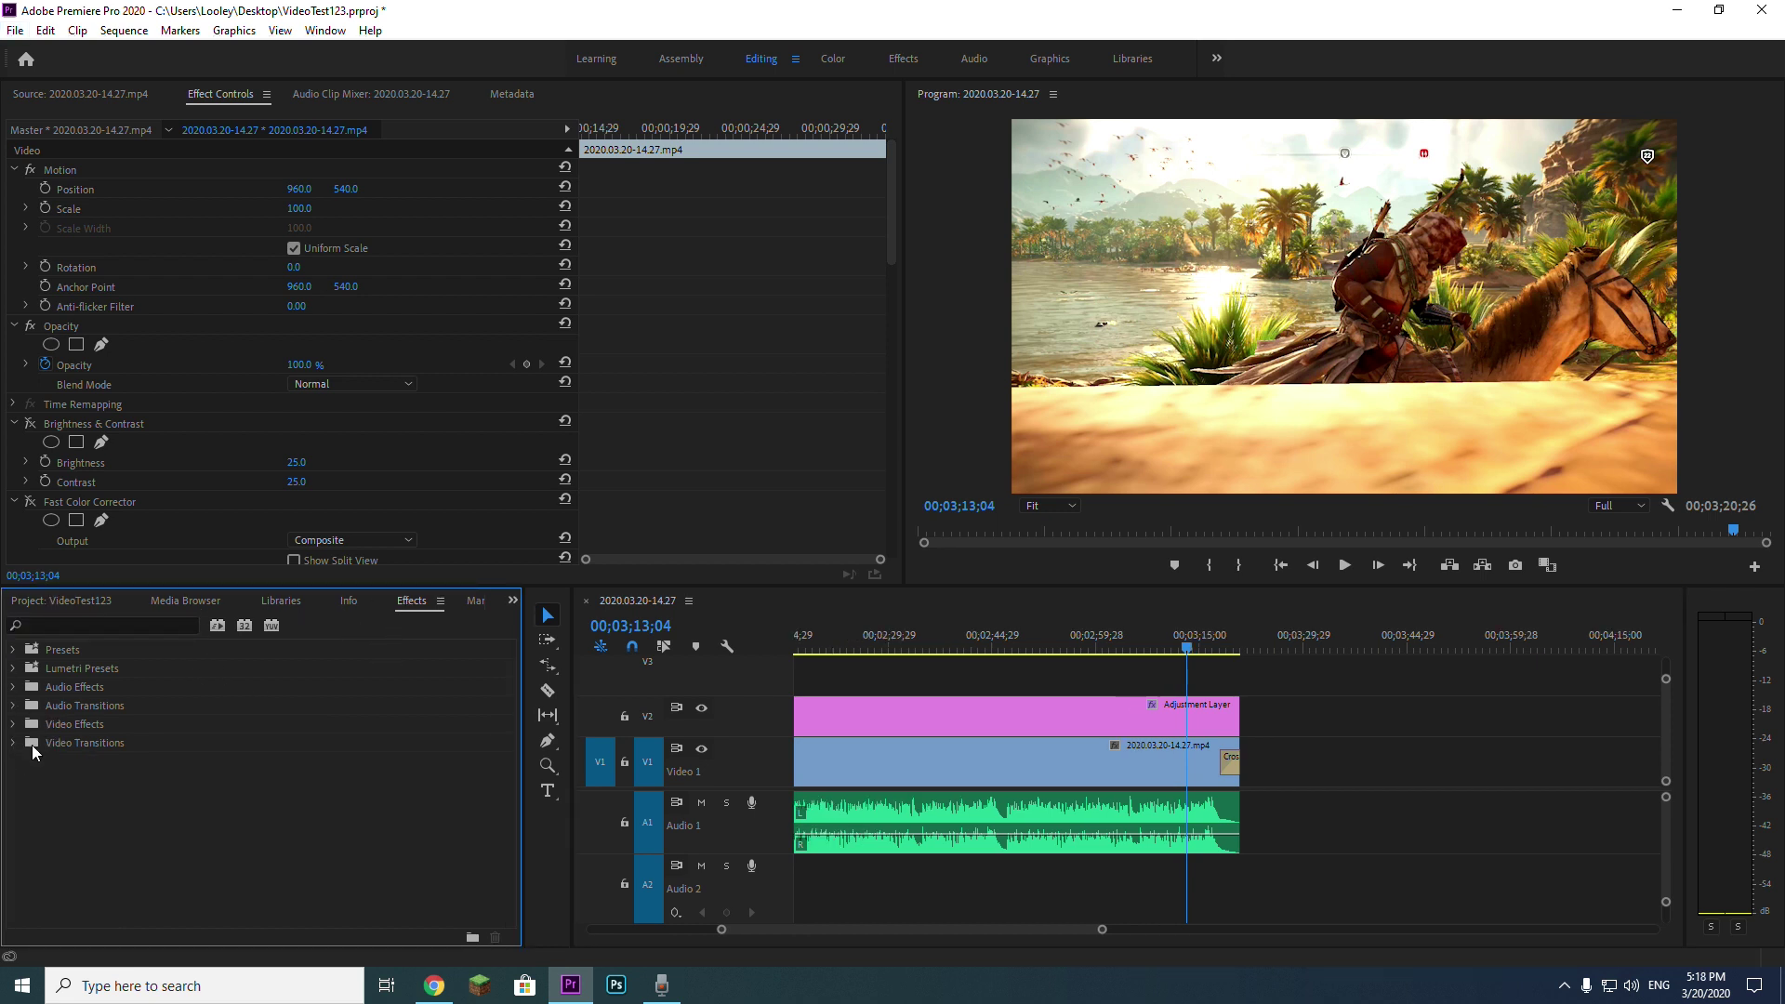
click(13, 725)
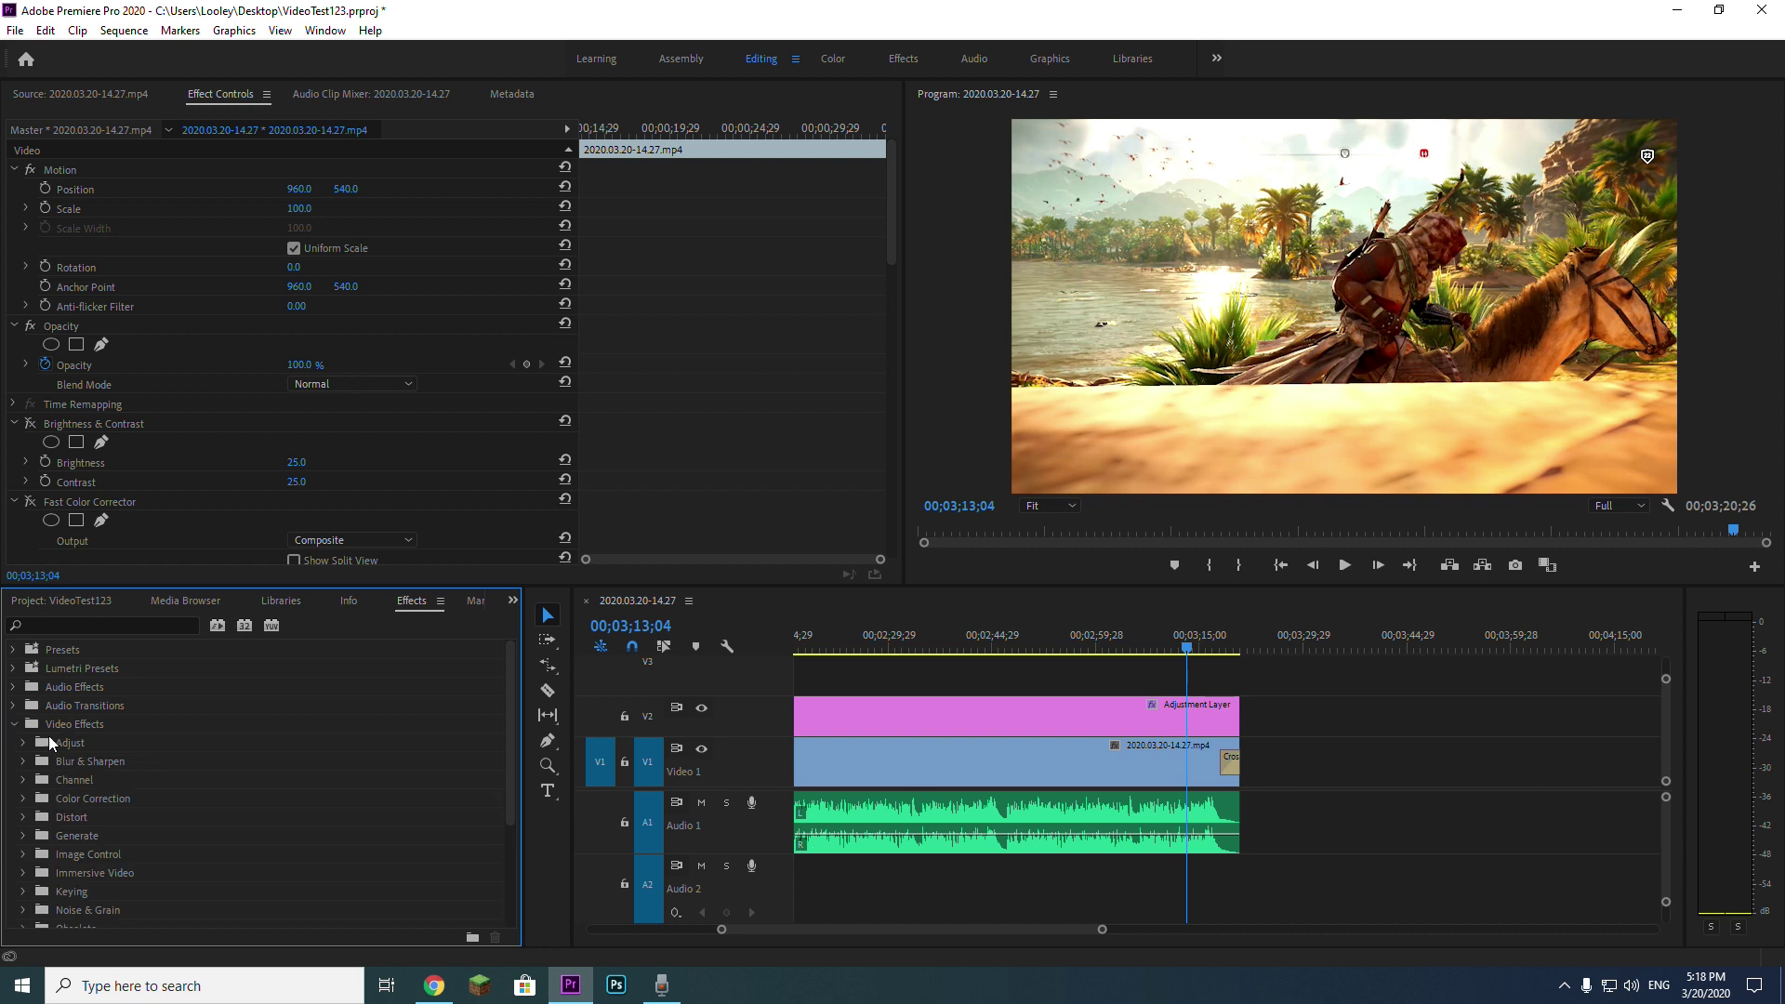
scroll(131, 744, down, 2)
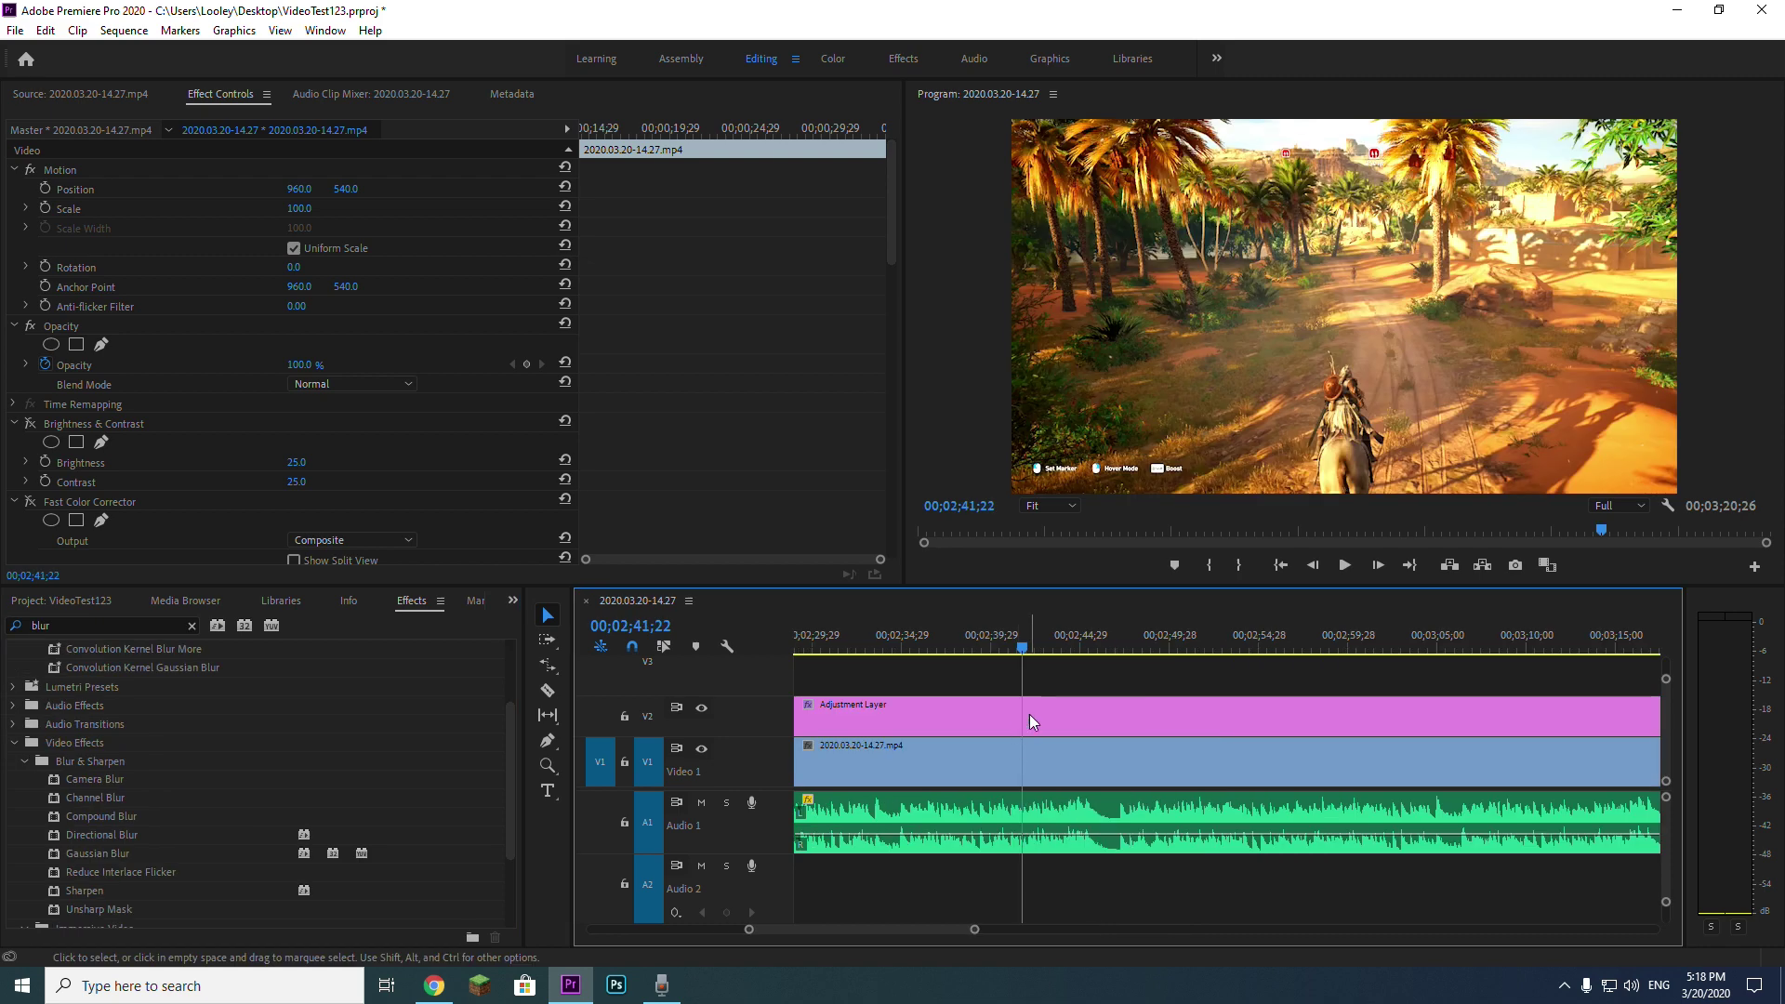
Step: Split the adjustment layer on V2 at 00;02;41;22 and again about seven seconds after that
key(c)
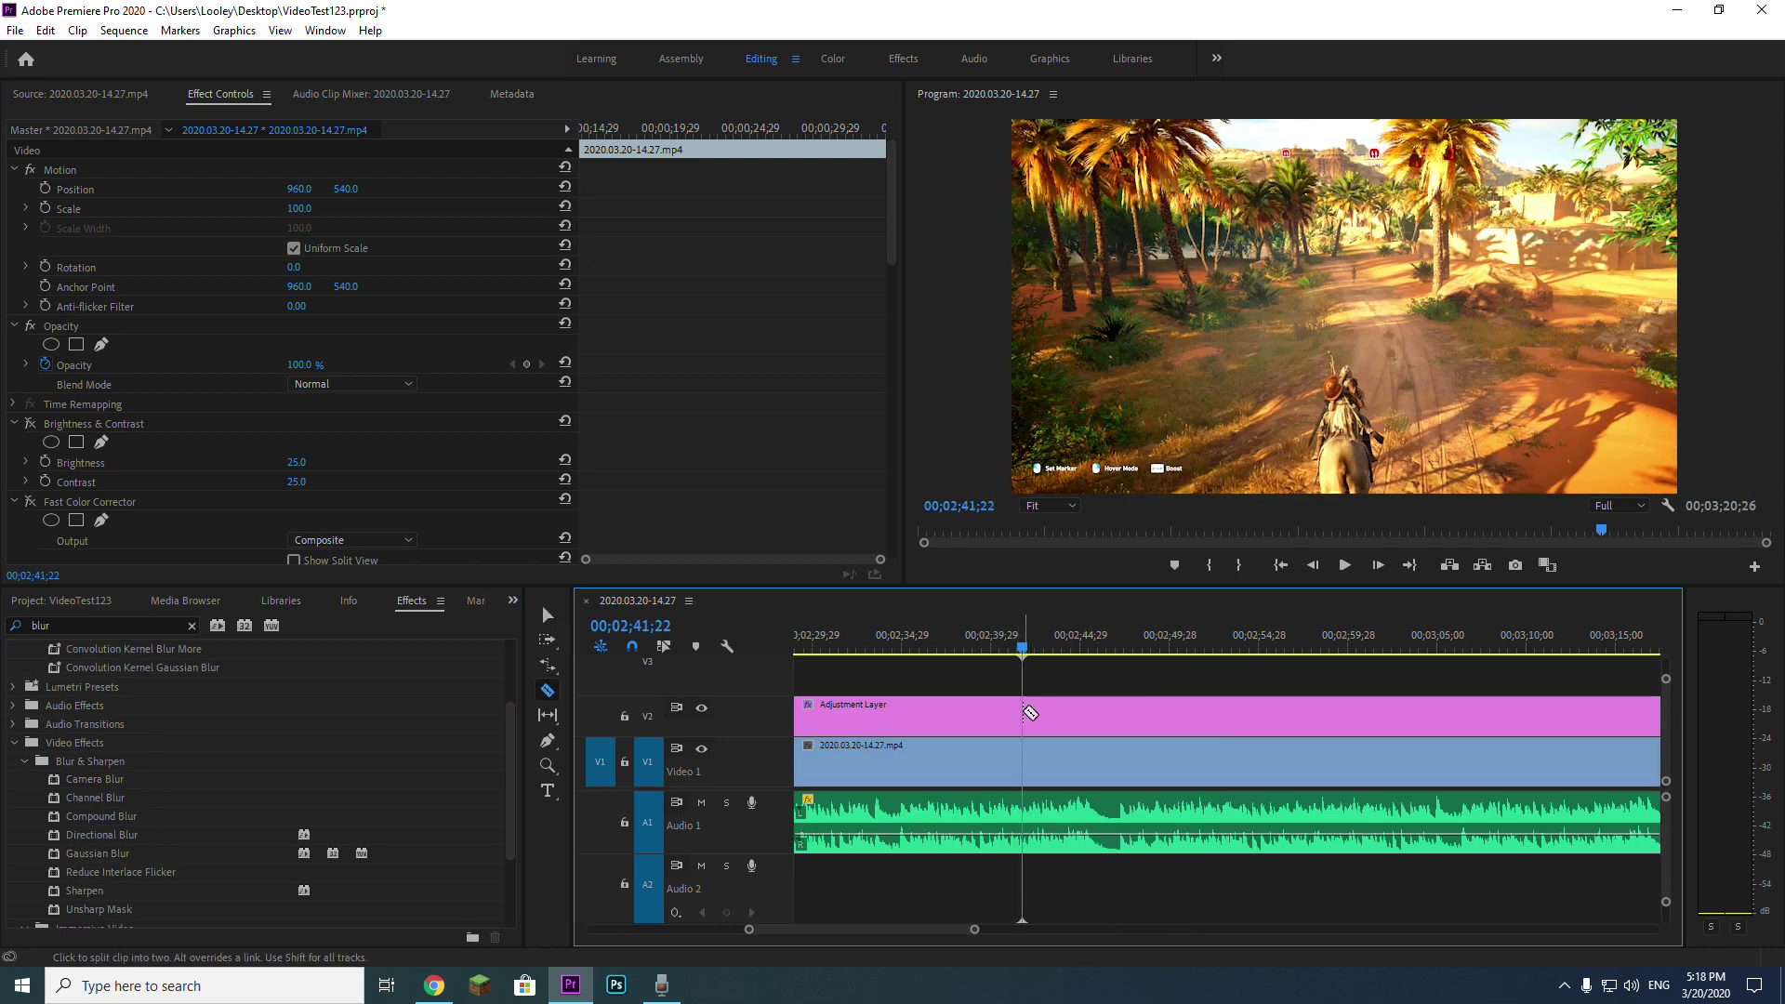
click(1030, 713)
click(1153, 713)
key(v)
Step: Apply Gaussian Blur to the short middle section of the adjustment layer and set its Blurriness to 58
click(1051, 644)
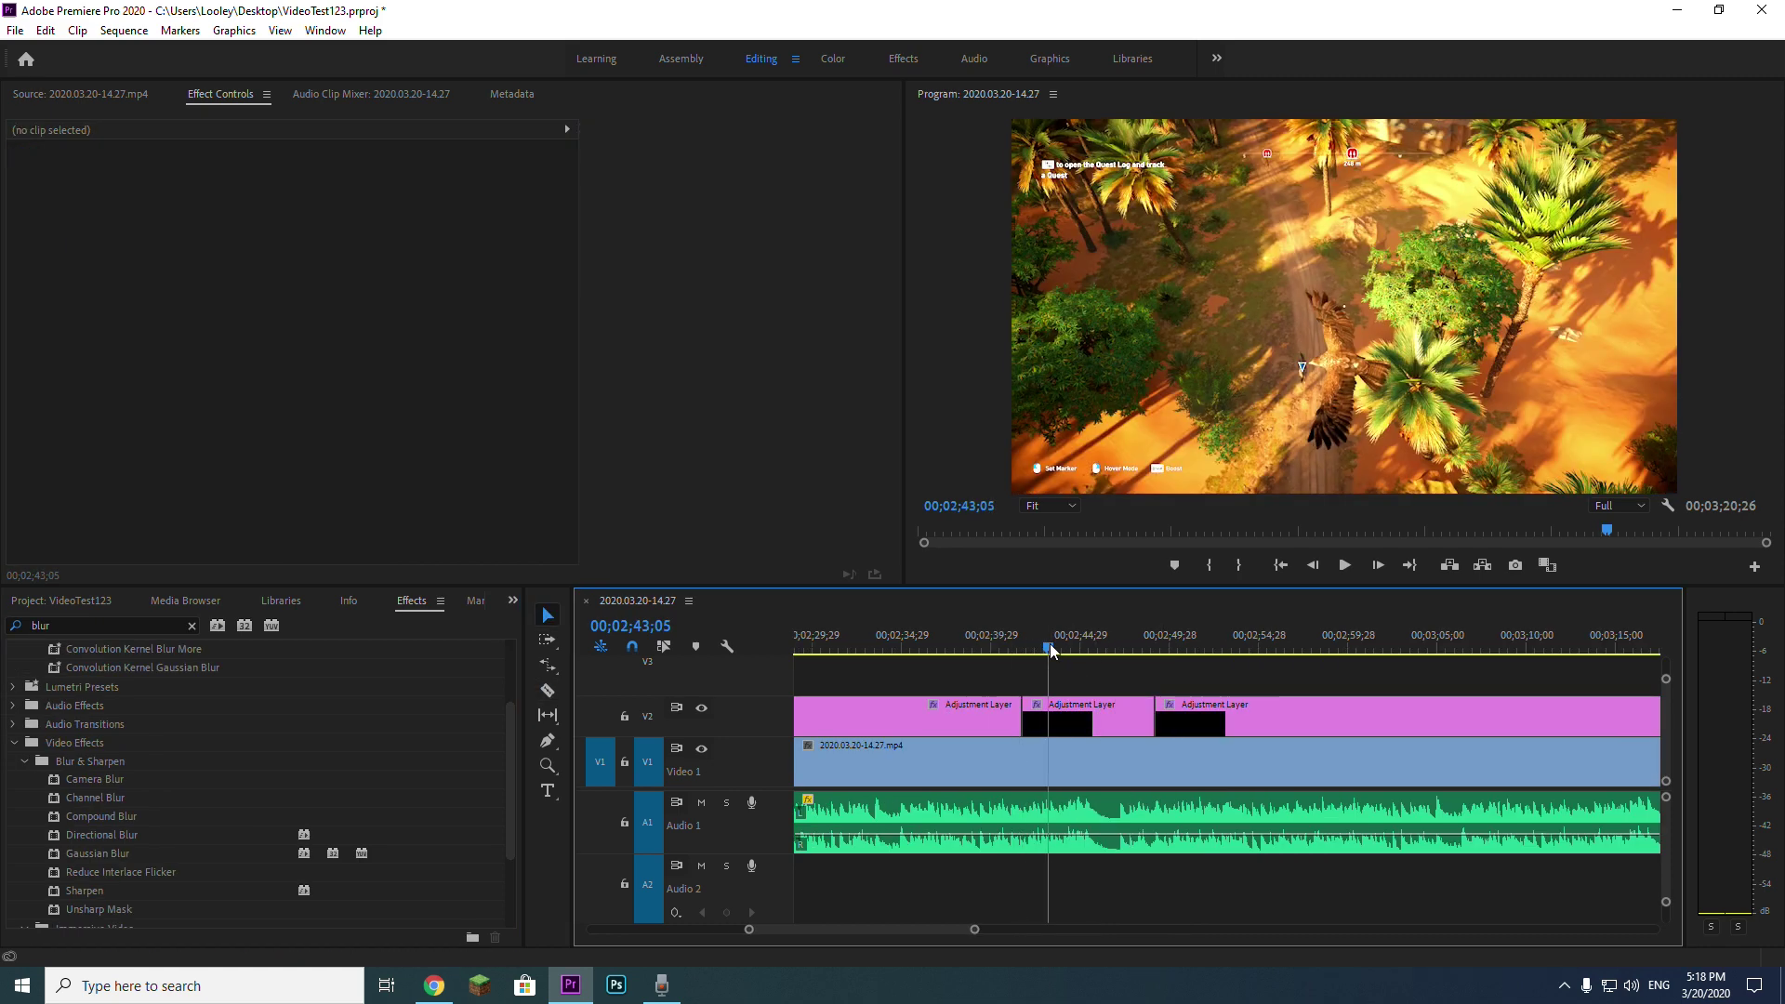
scroll(175, 812, down, 1)
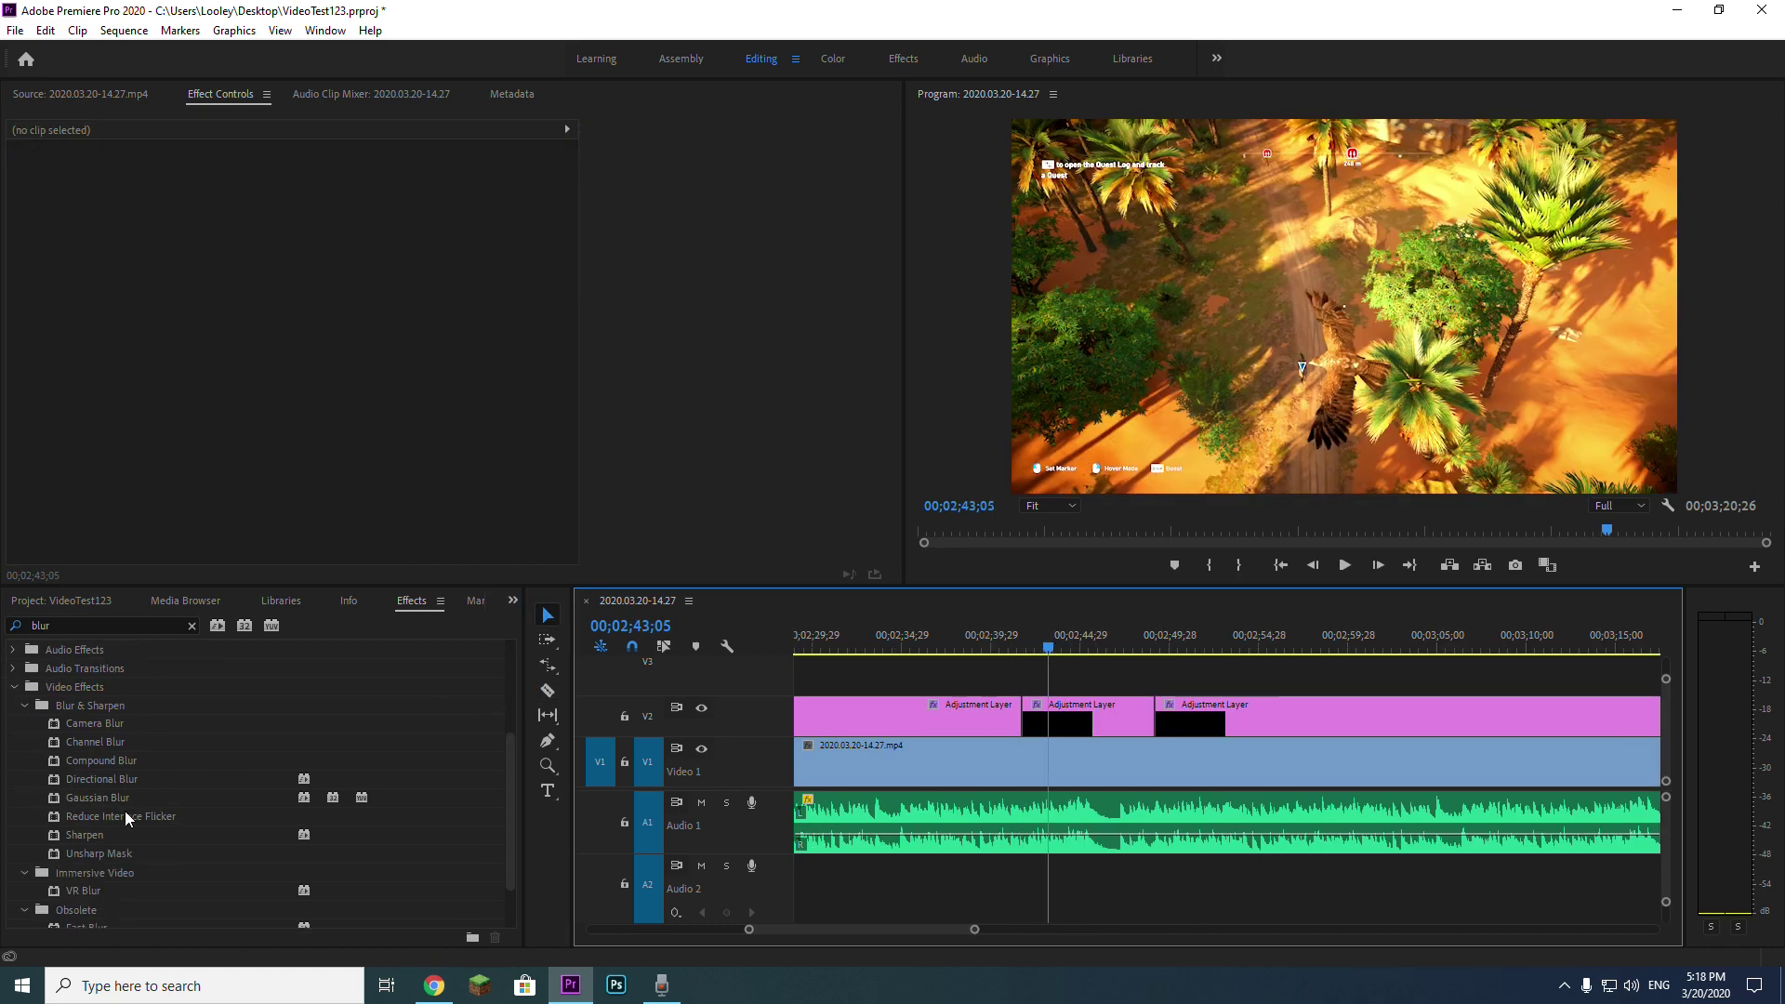
drag(110, 796, 1088, 712)
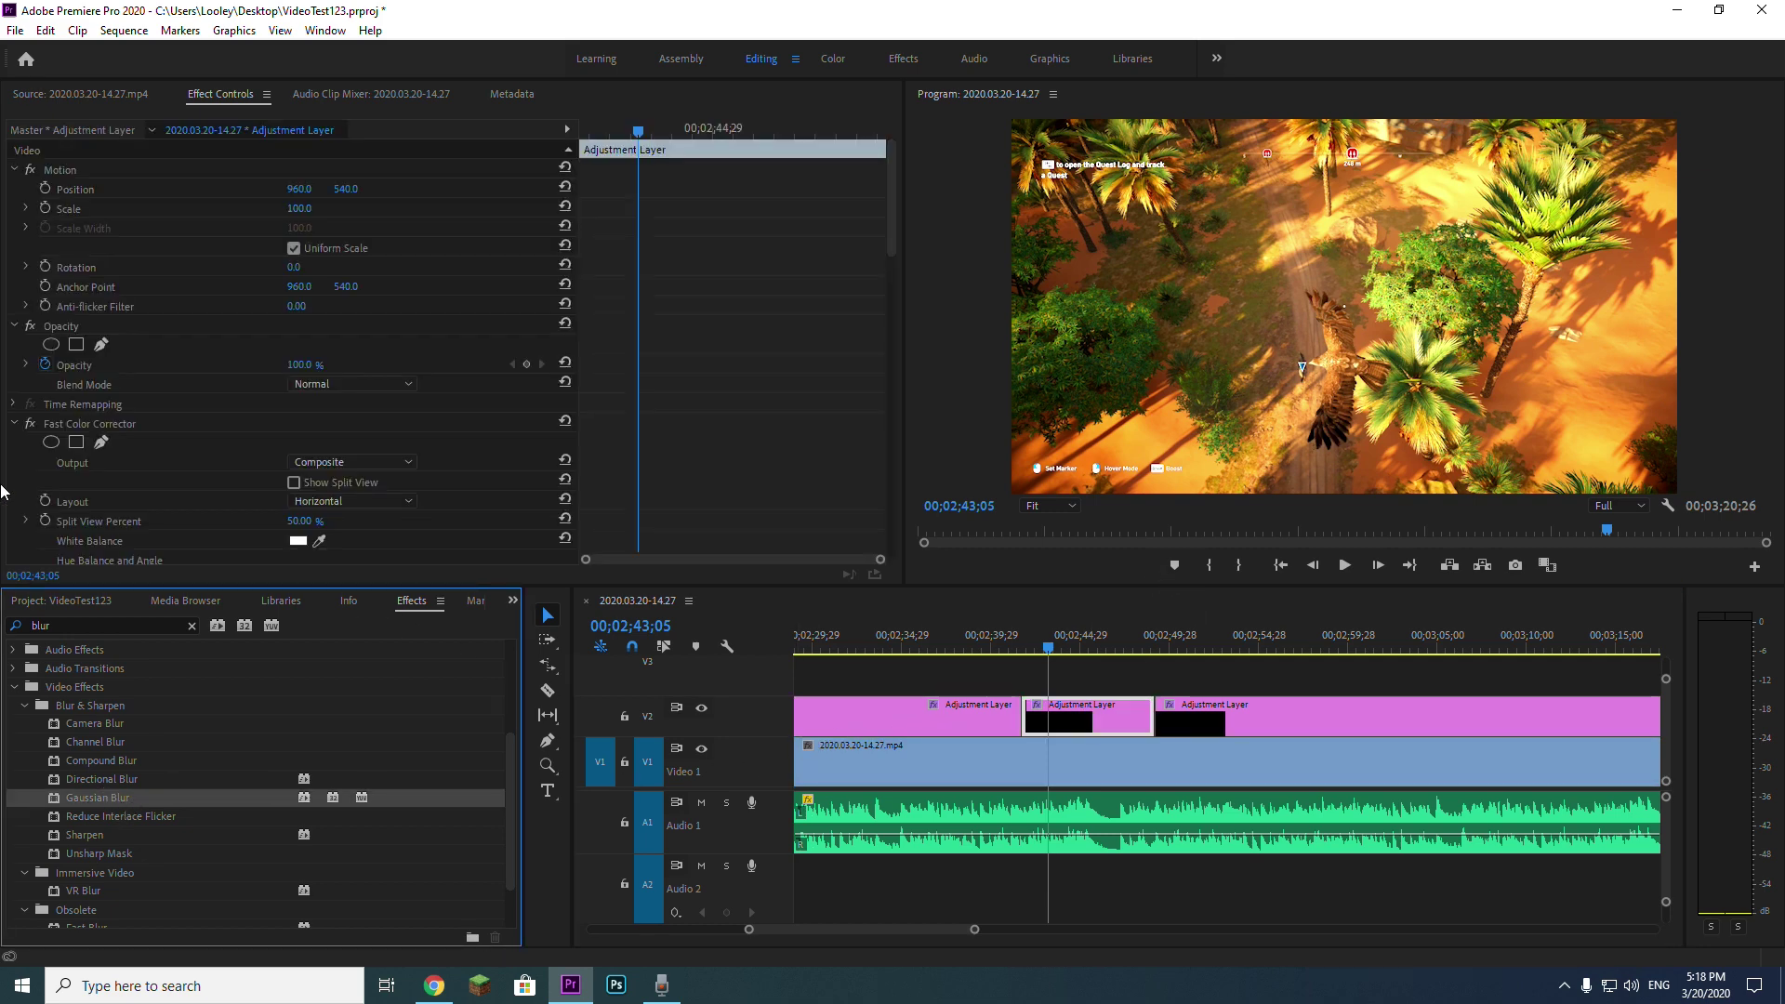
scroll(141, 410, down, 10)
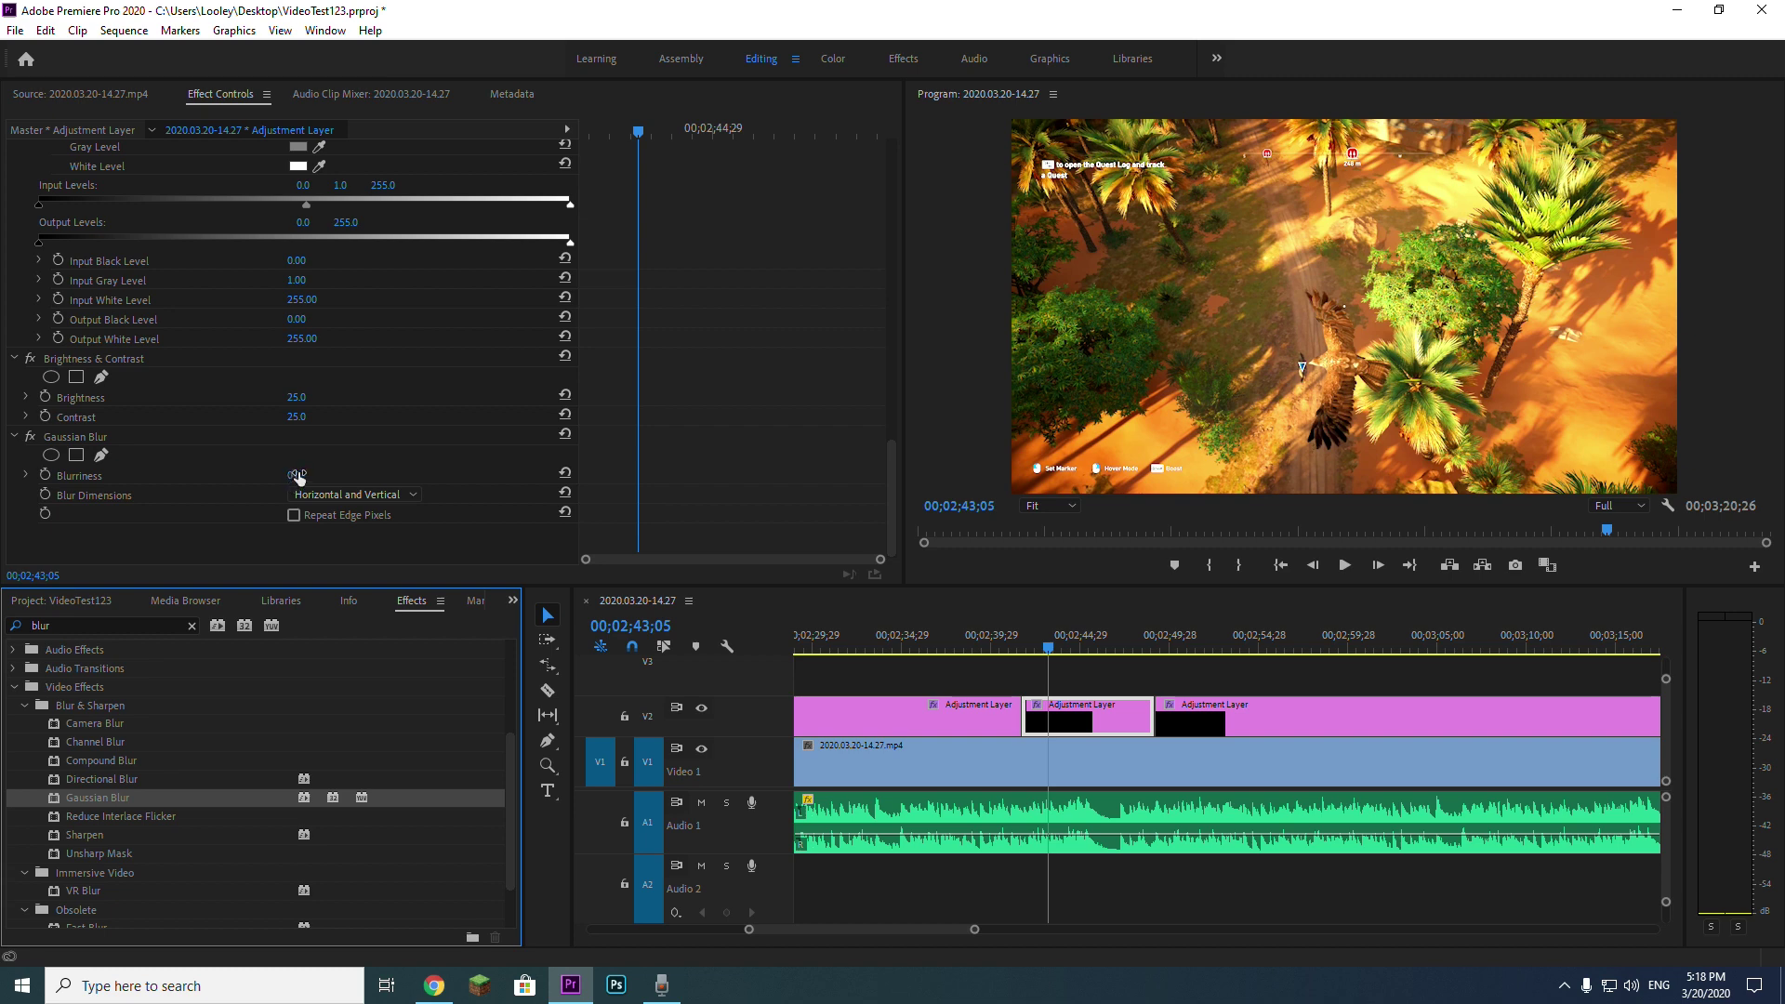
drag(298, 478, 310, 477)
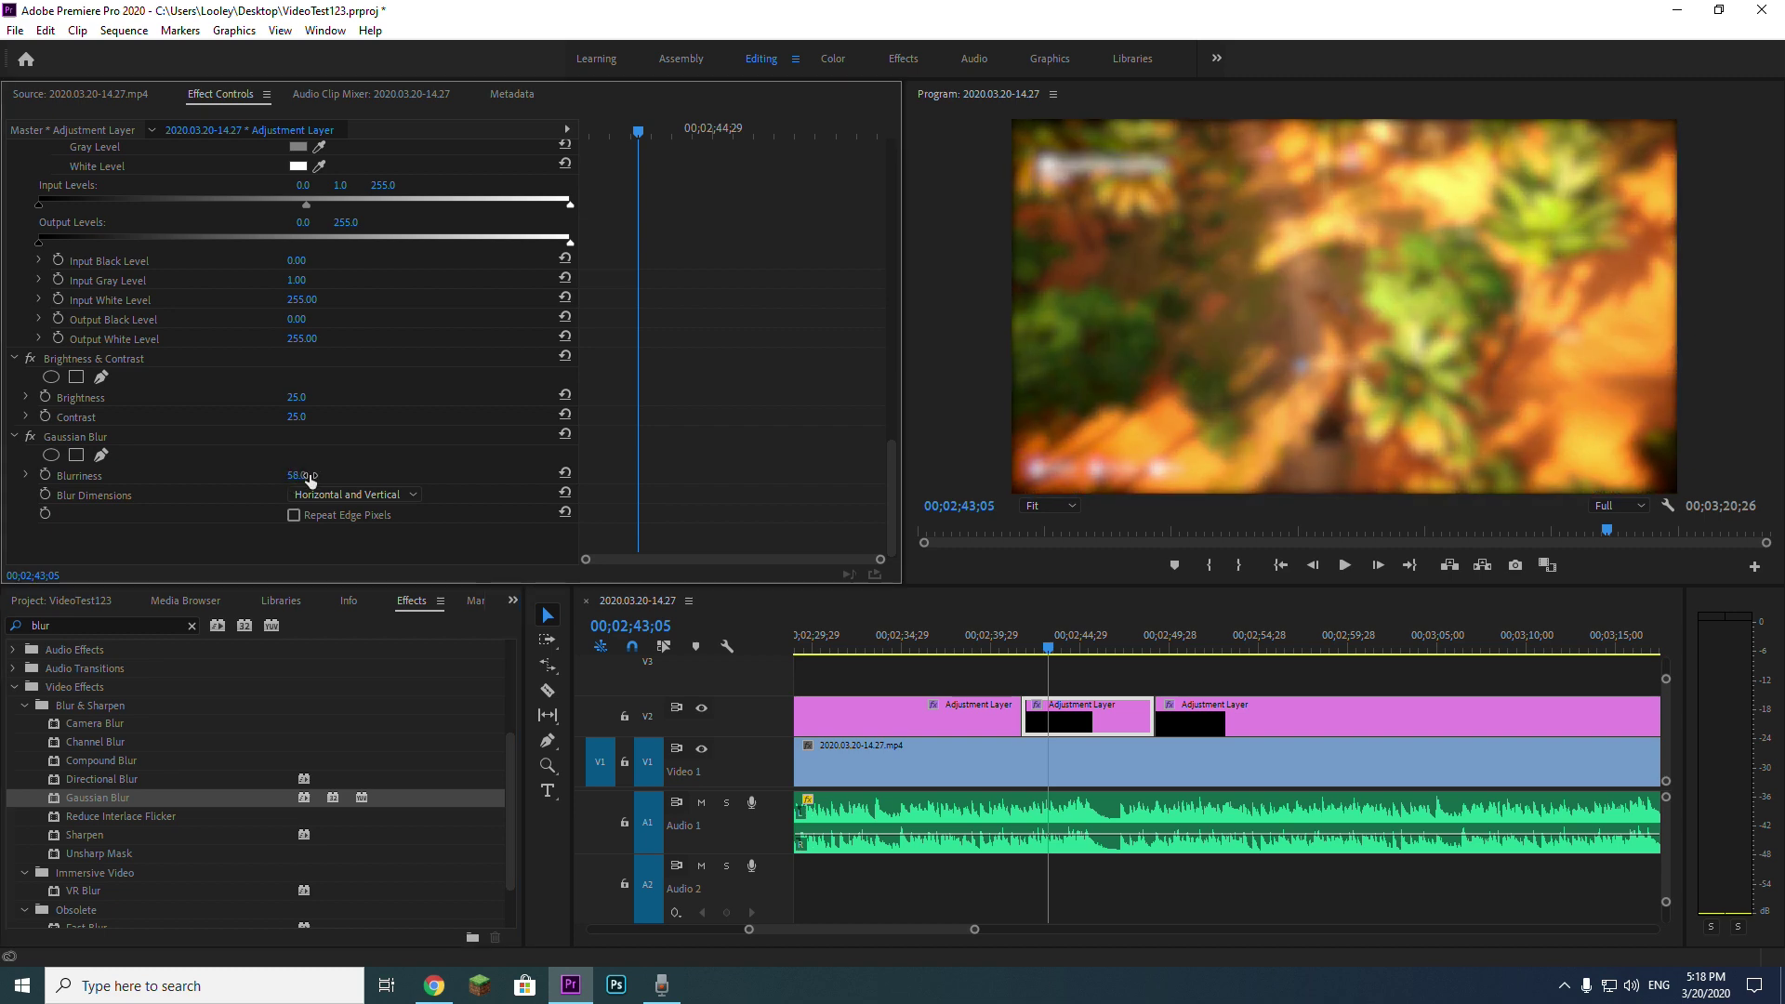
Step: Check the whole sequence around the blurred section and place the playhead at 00;03;09;07
click(1003, 633)
key(minus)
key(minus)
key(minus)
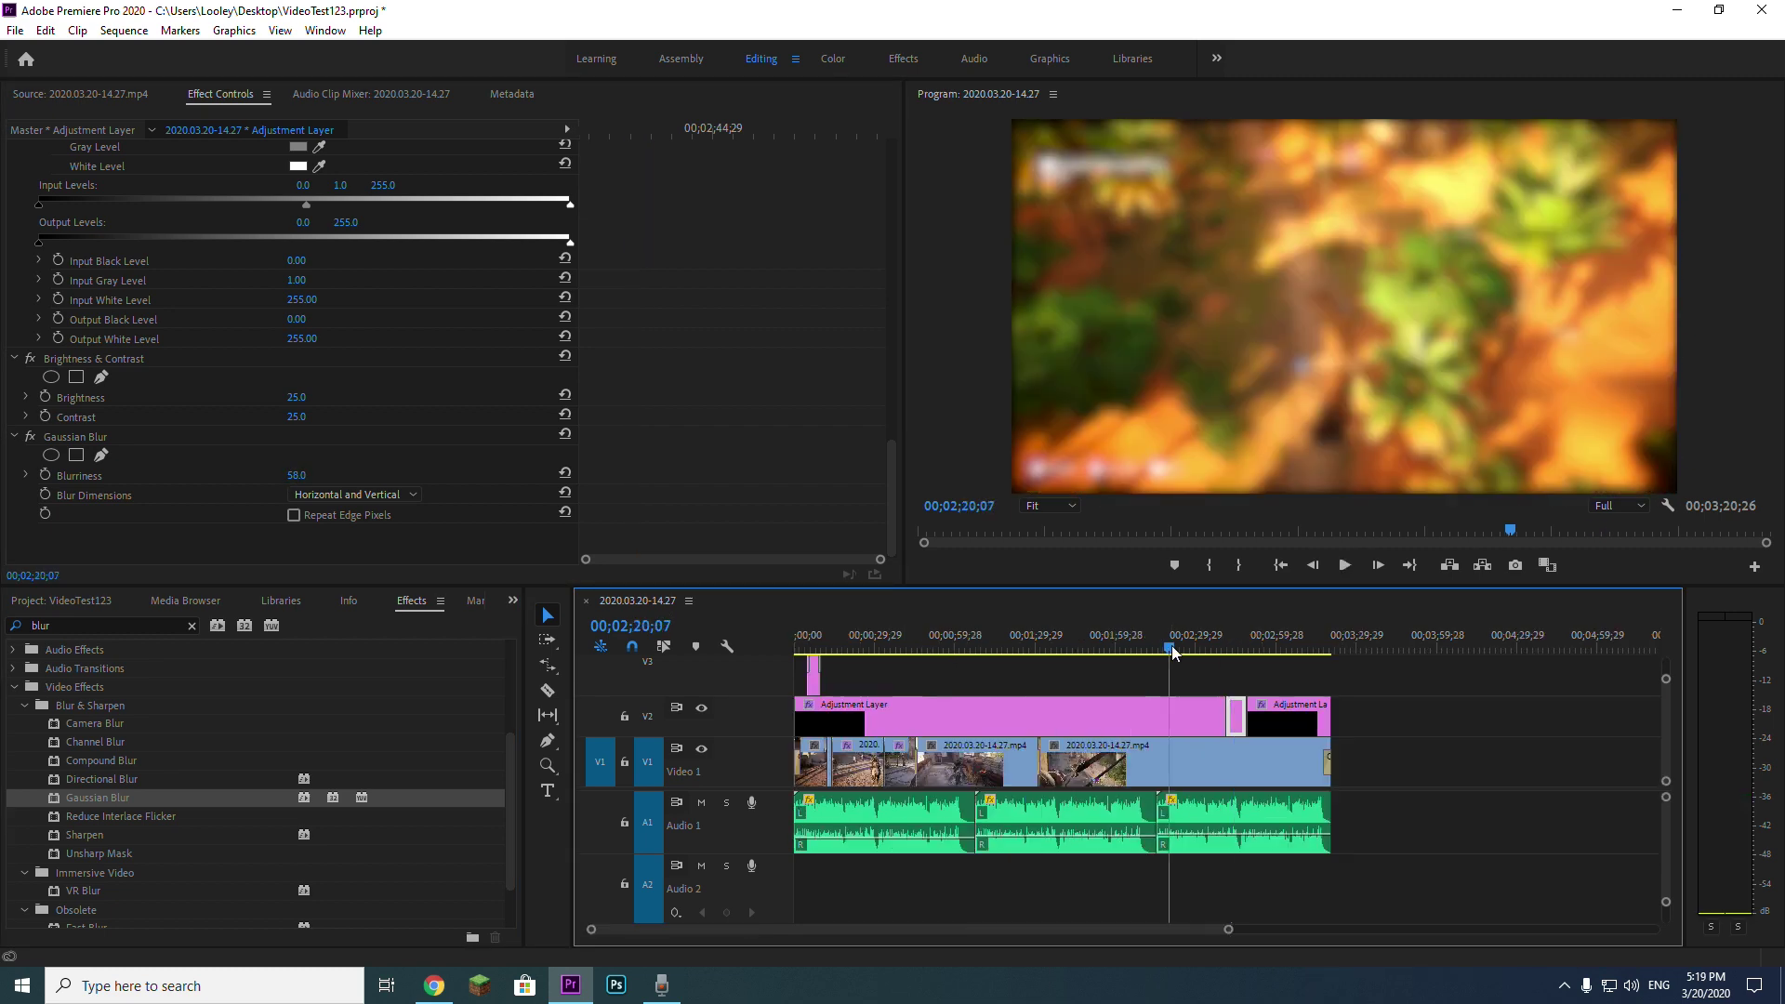
click(1302, 648)
click(1299, 648)
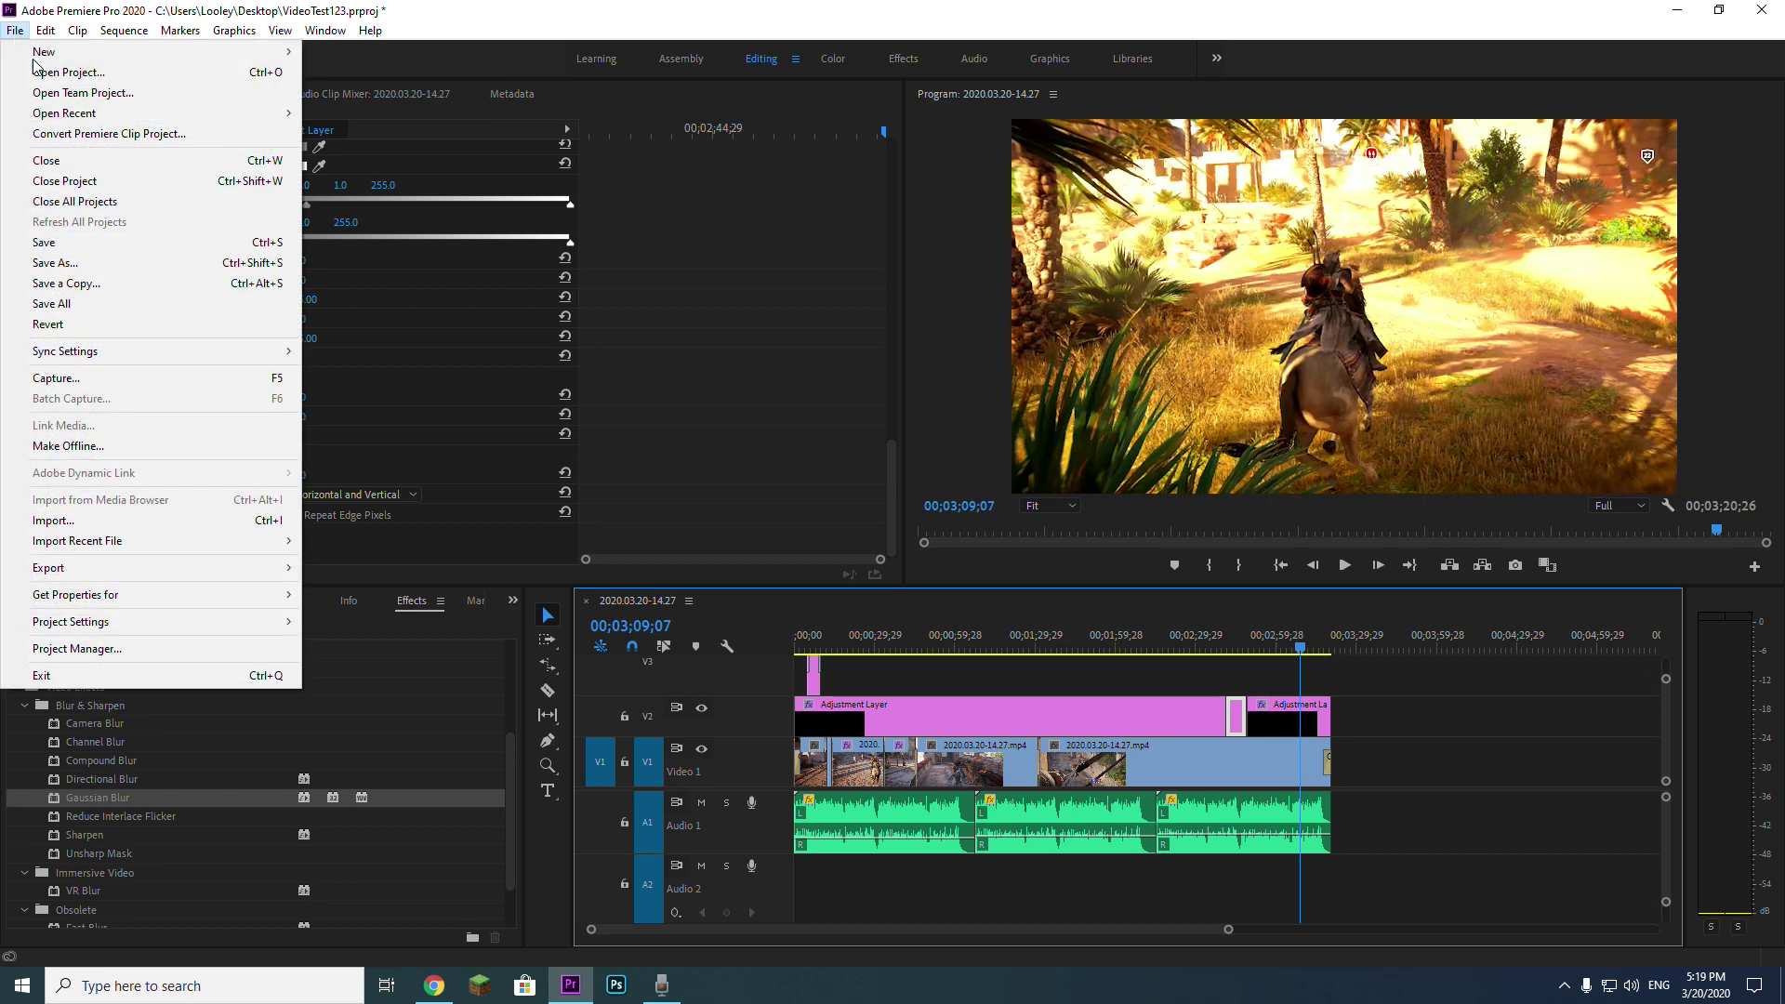
Step: Open the media export settings for the sequence and look through the formats, keeping H.264
click(15, 31)
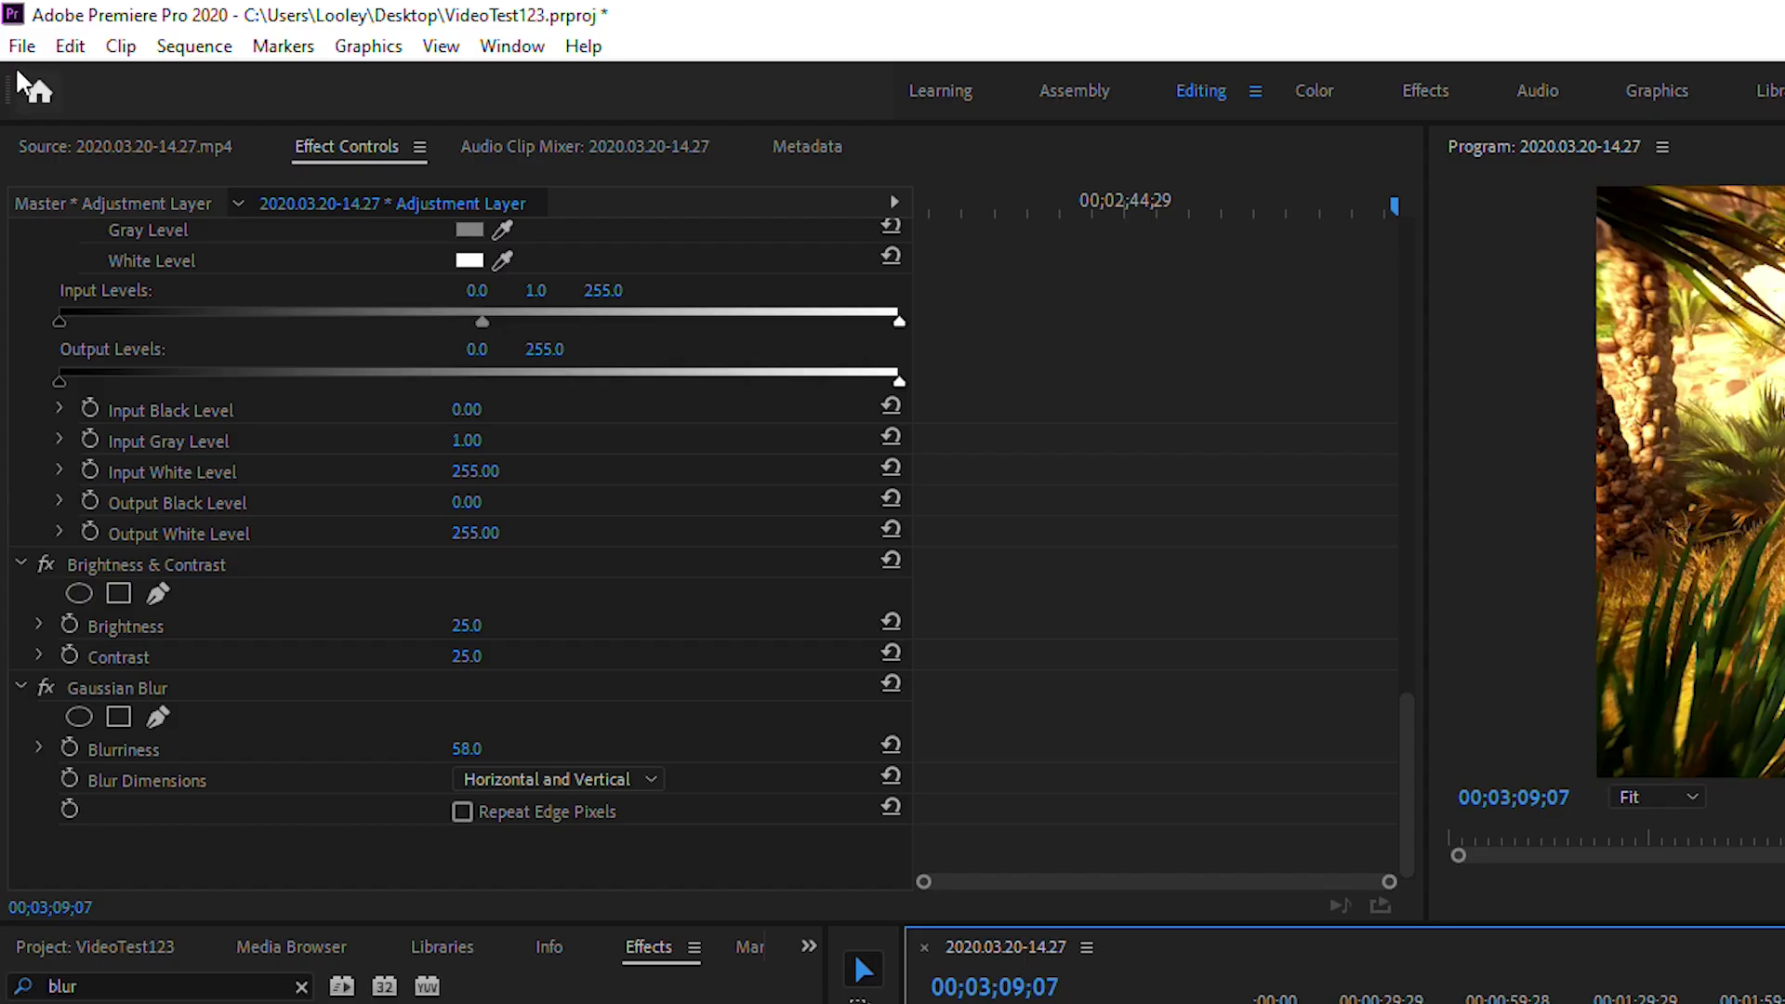
click(18, 46)
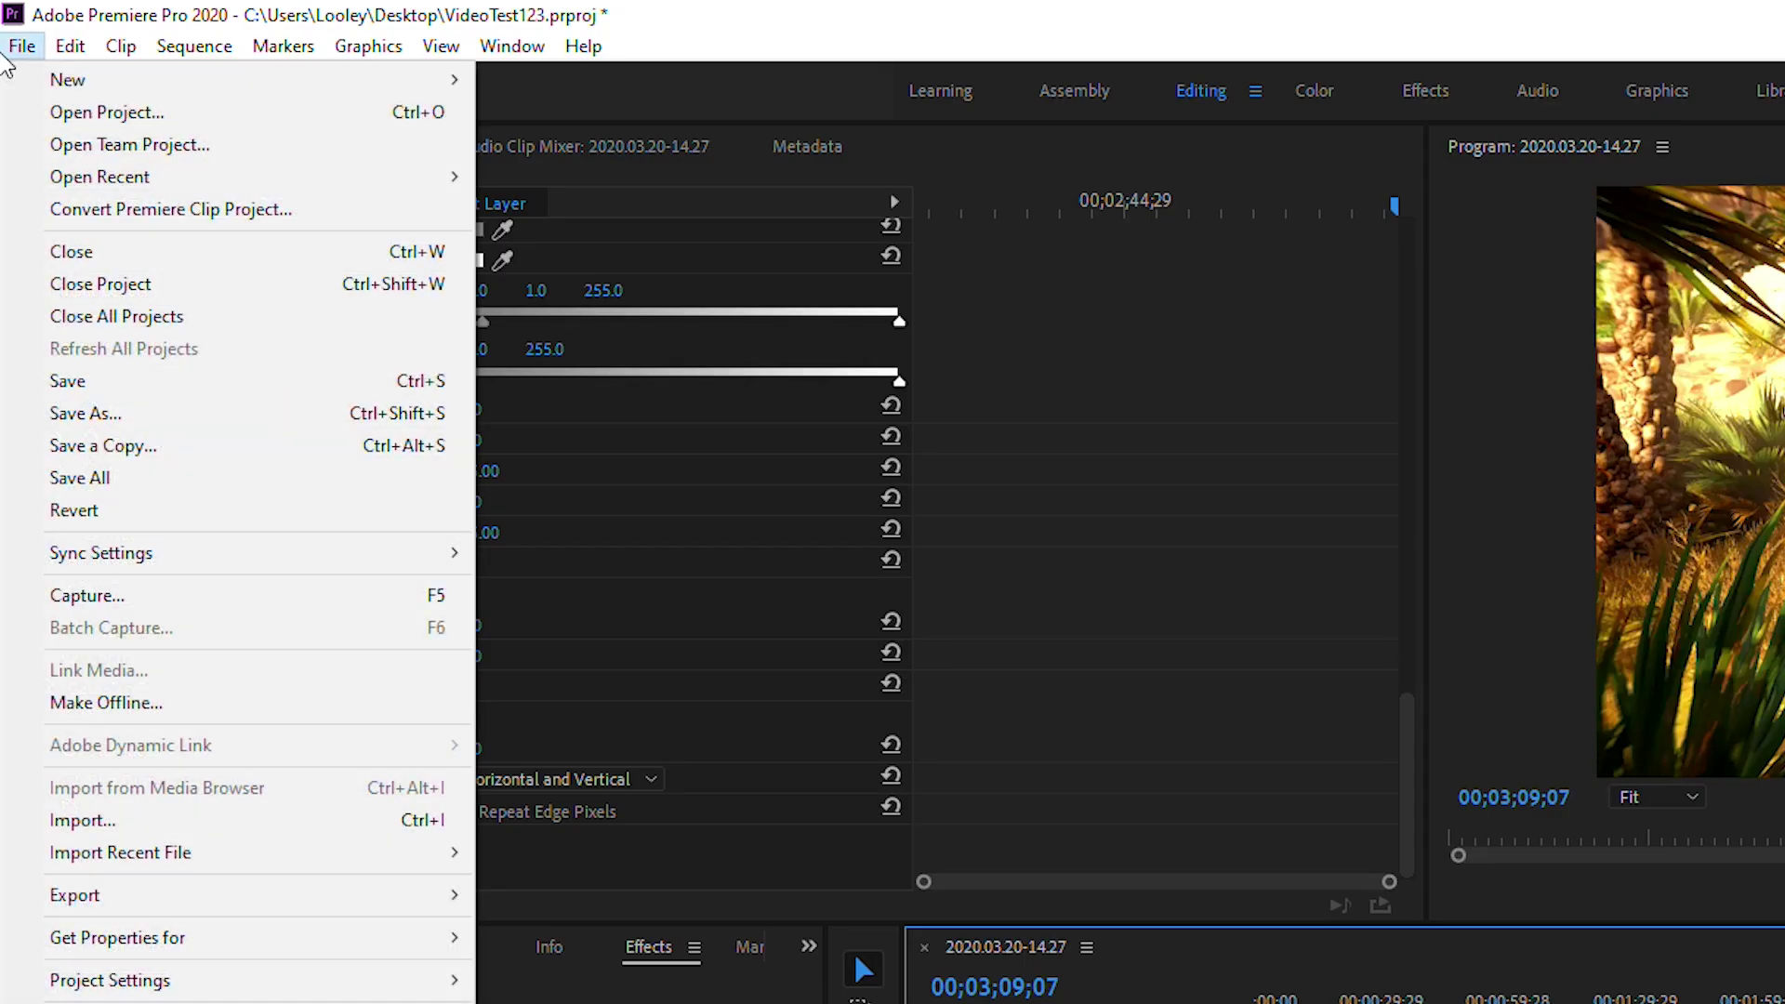
mouse_move(331, 897)
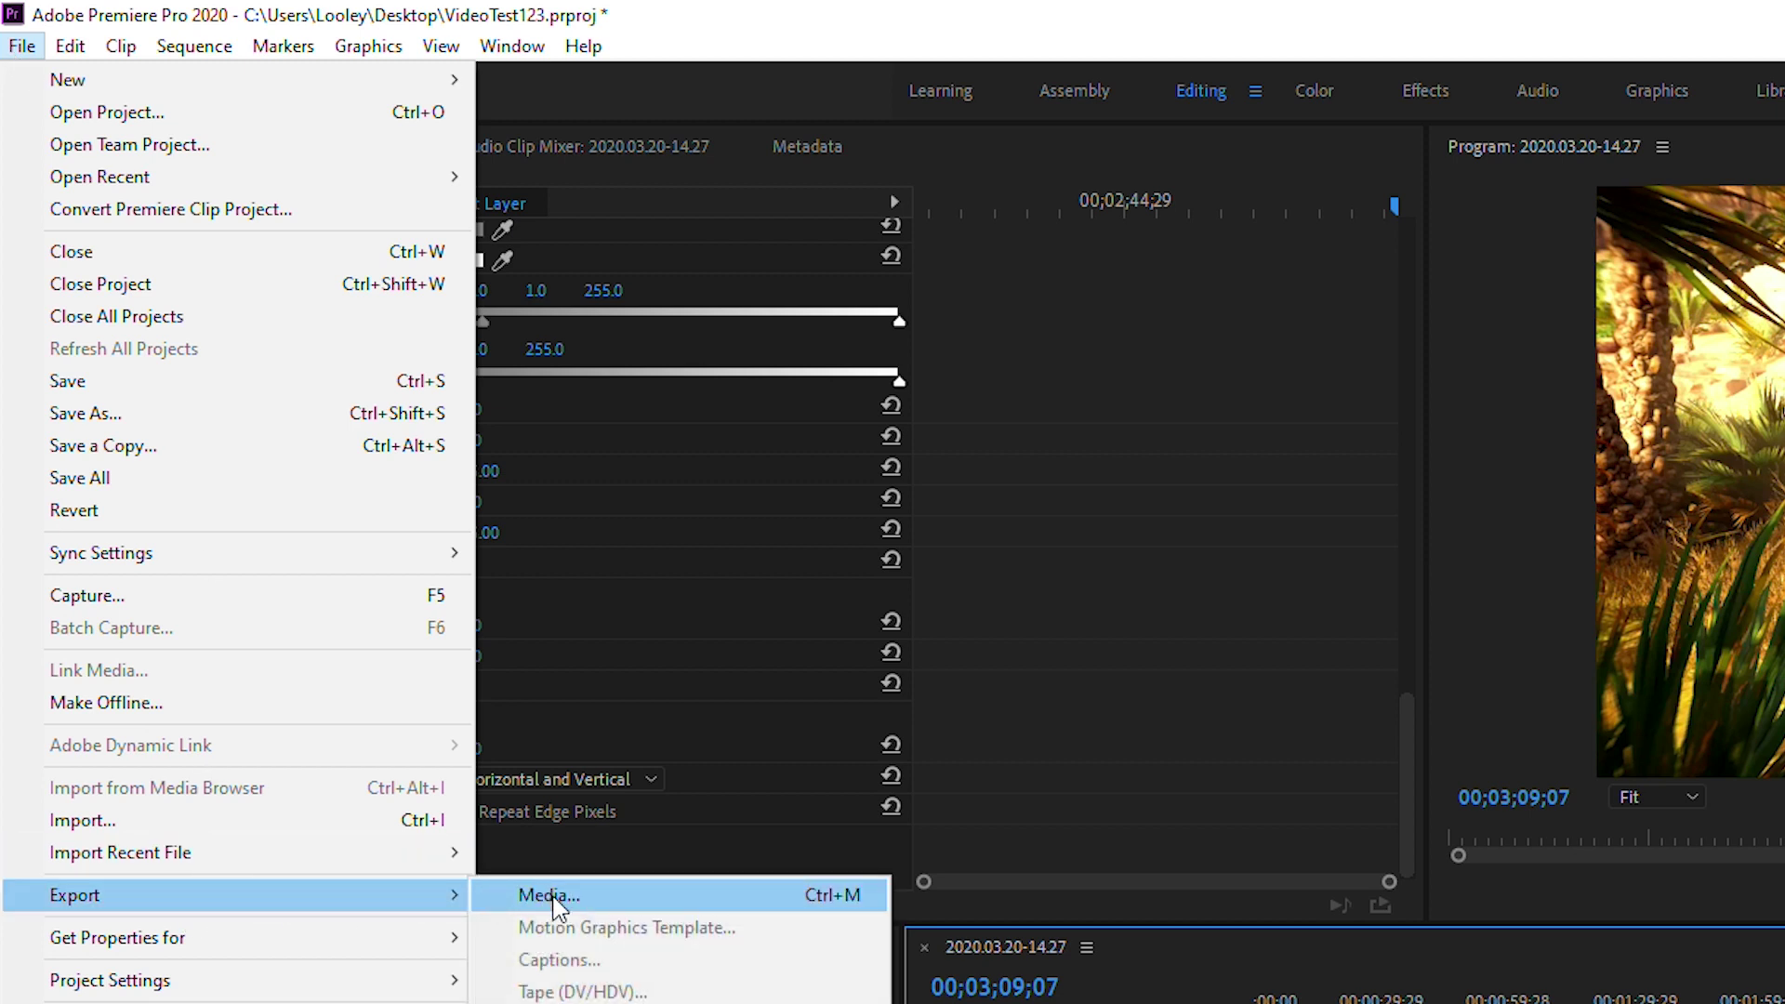
click(564, 892)
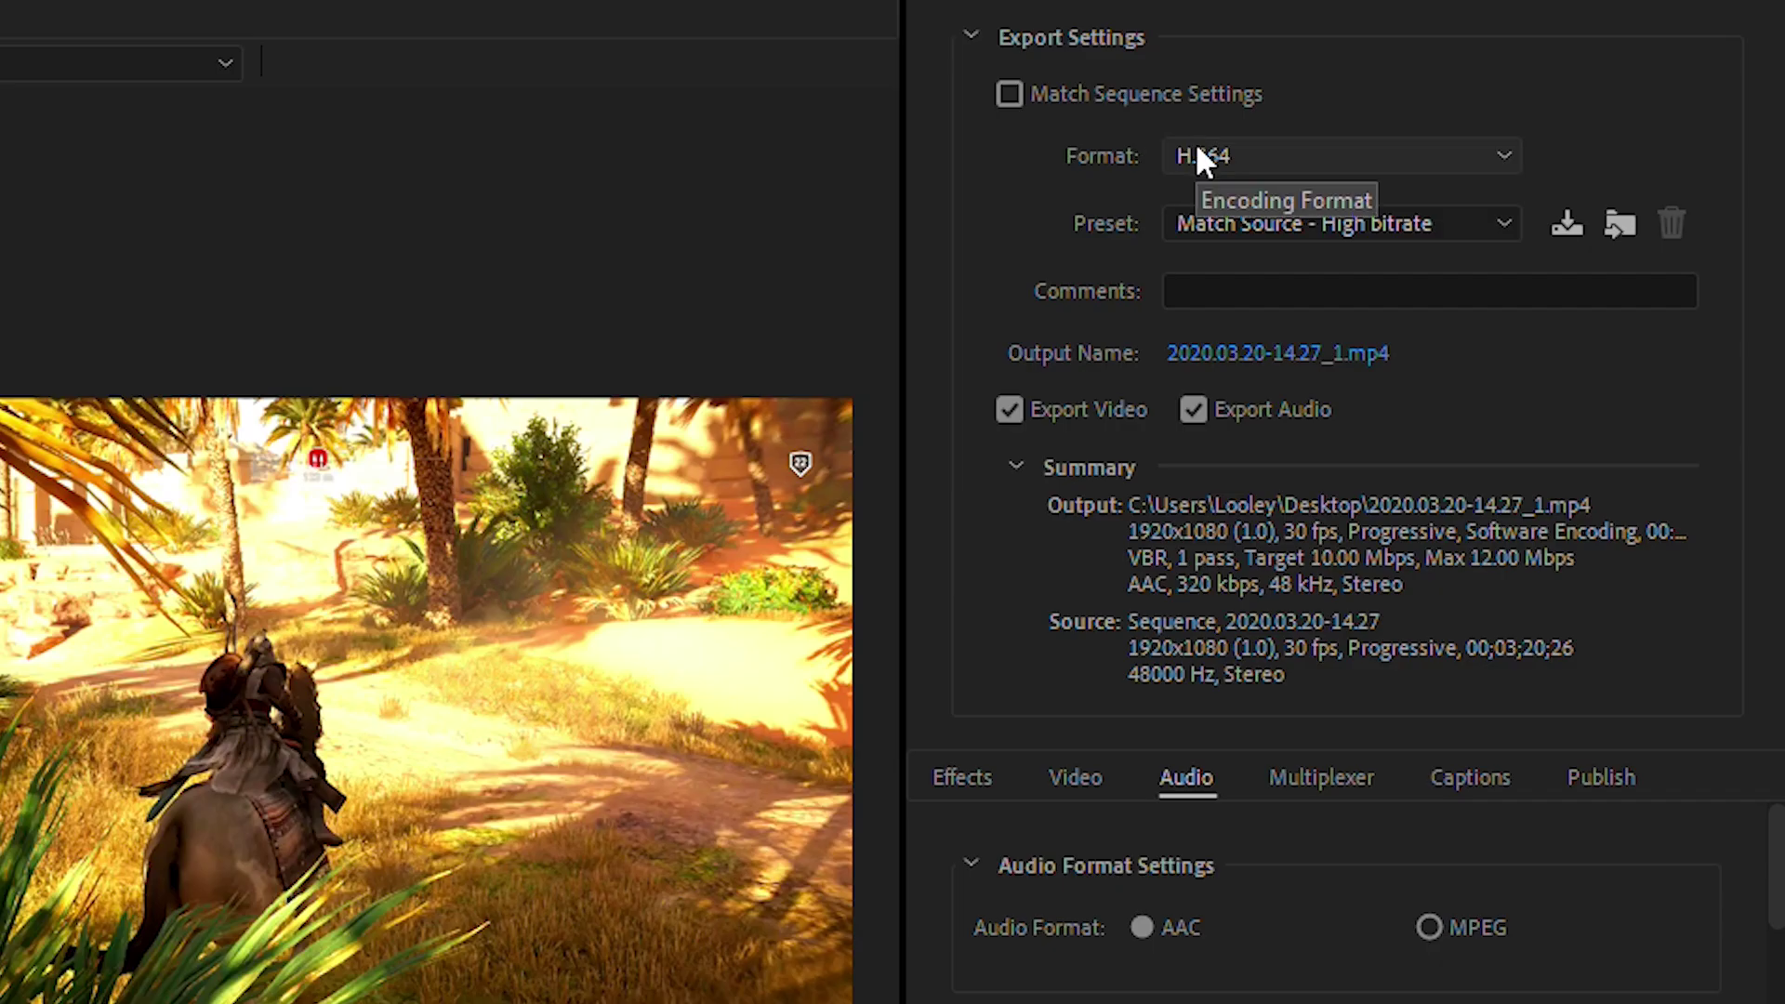
click(1130, 189)
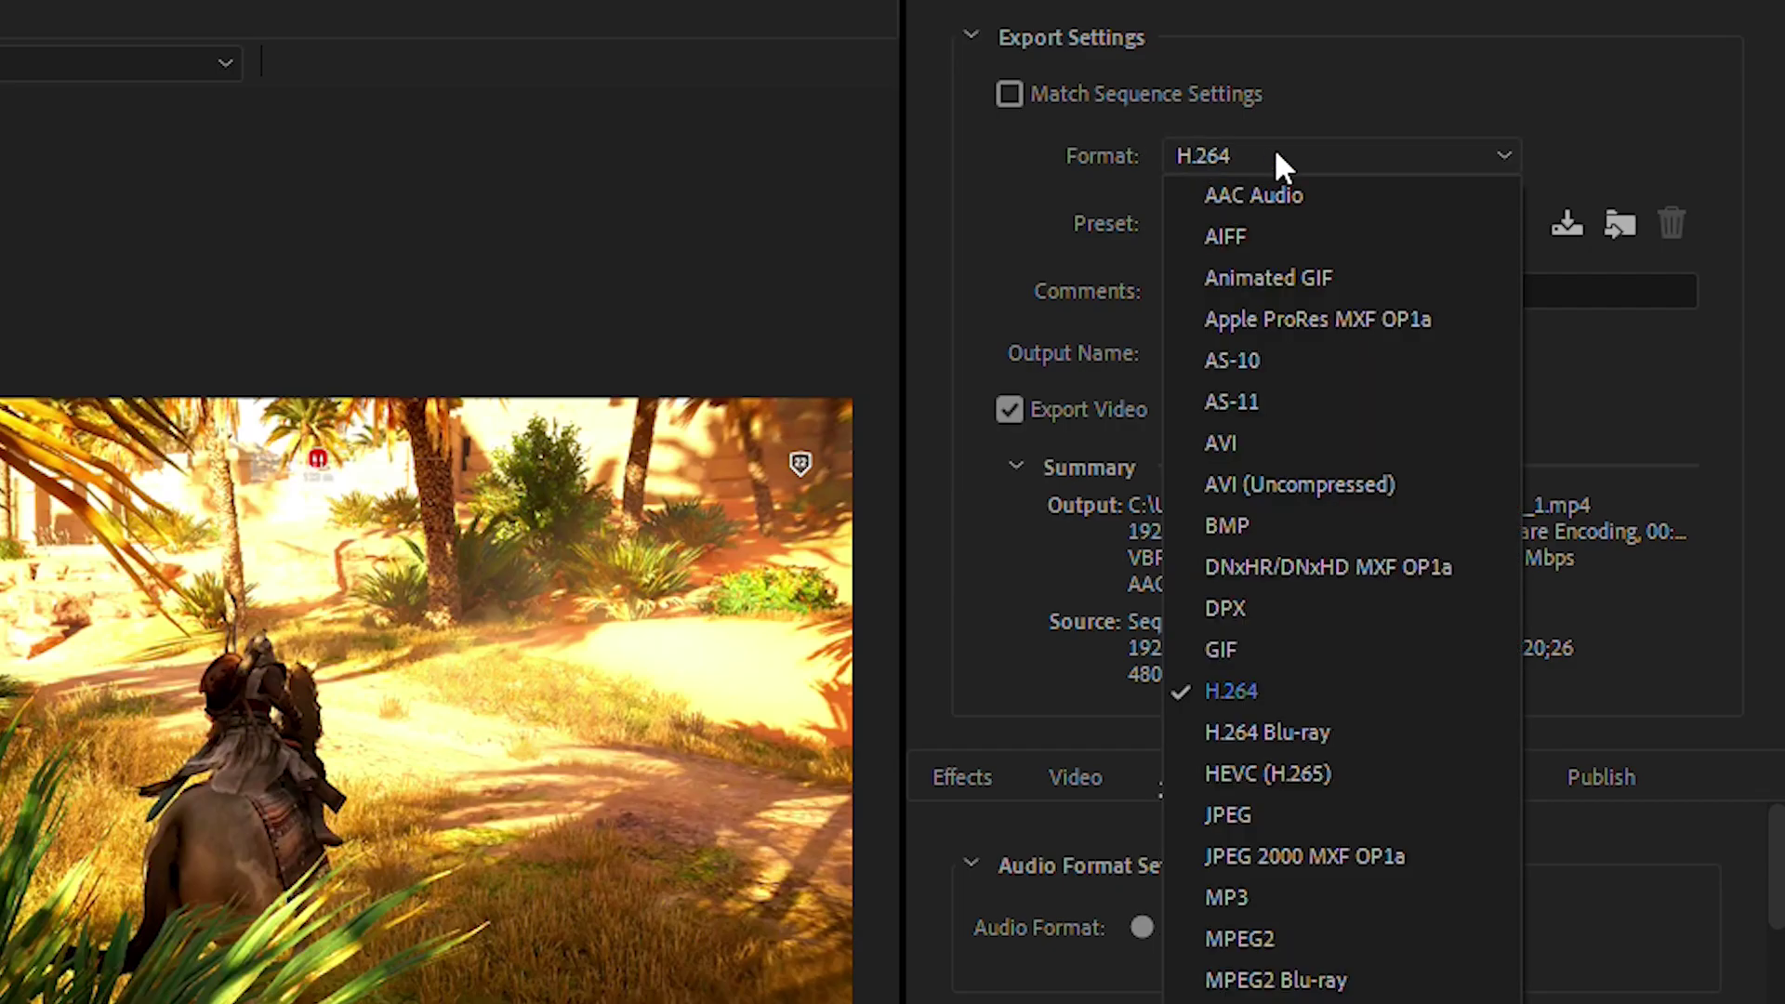
click(1261, 153)
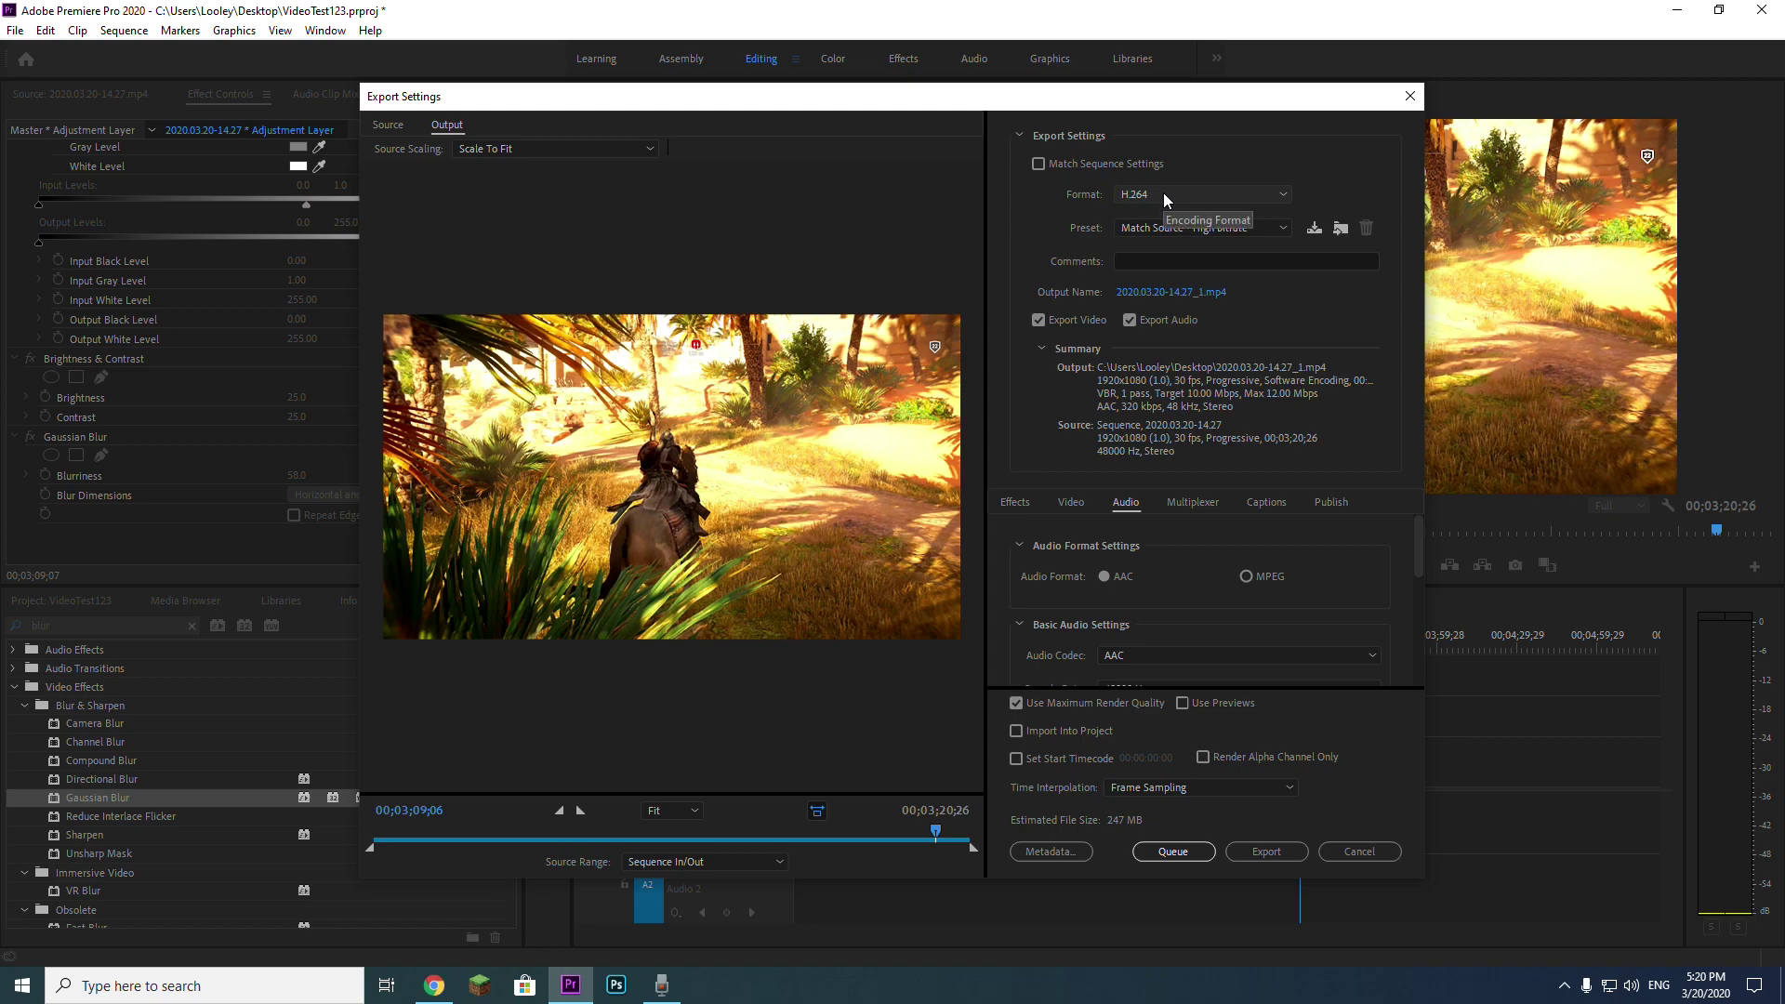
Step: Look through the H.264 export presets and keep Match Source - High bitrate
click(1163, 192)
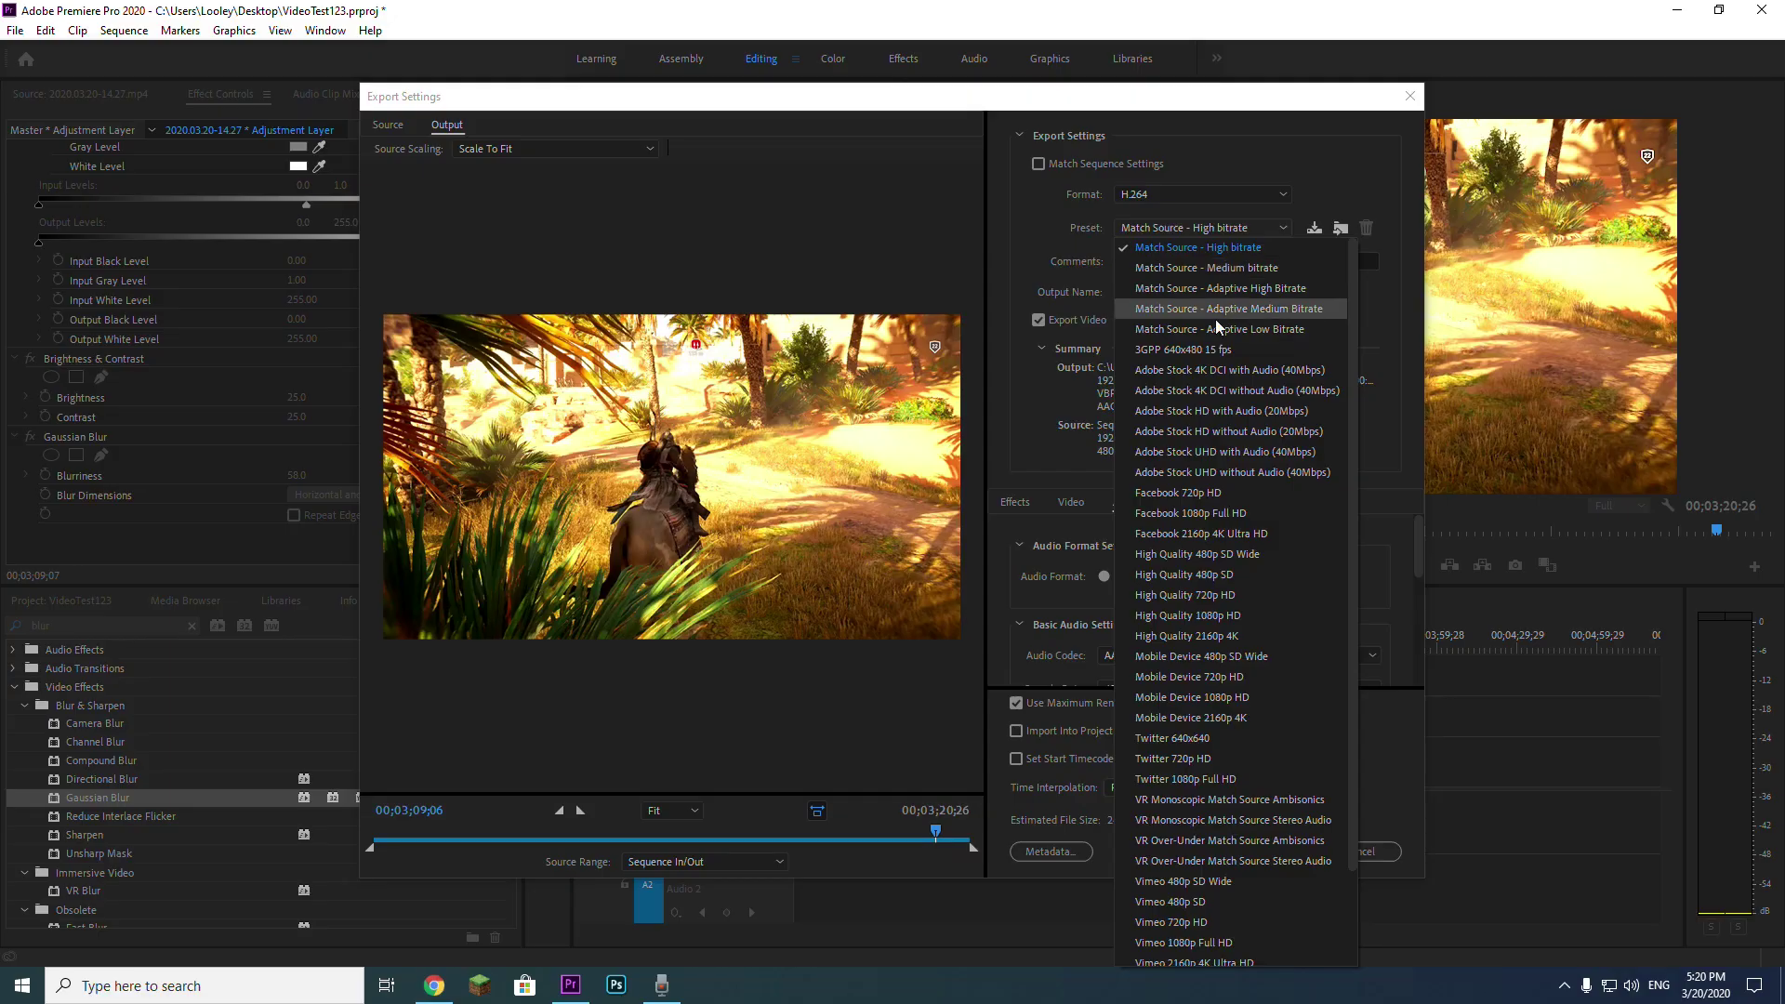
scroll(1214, 320, down, 5)
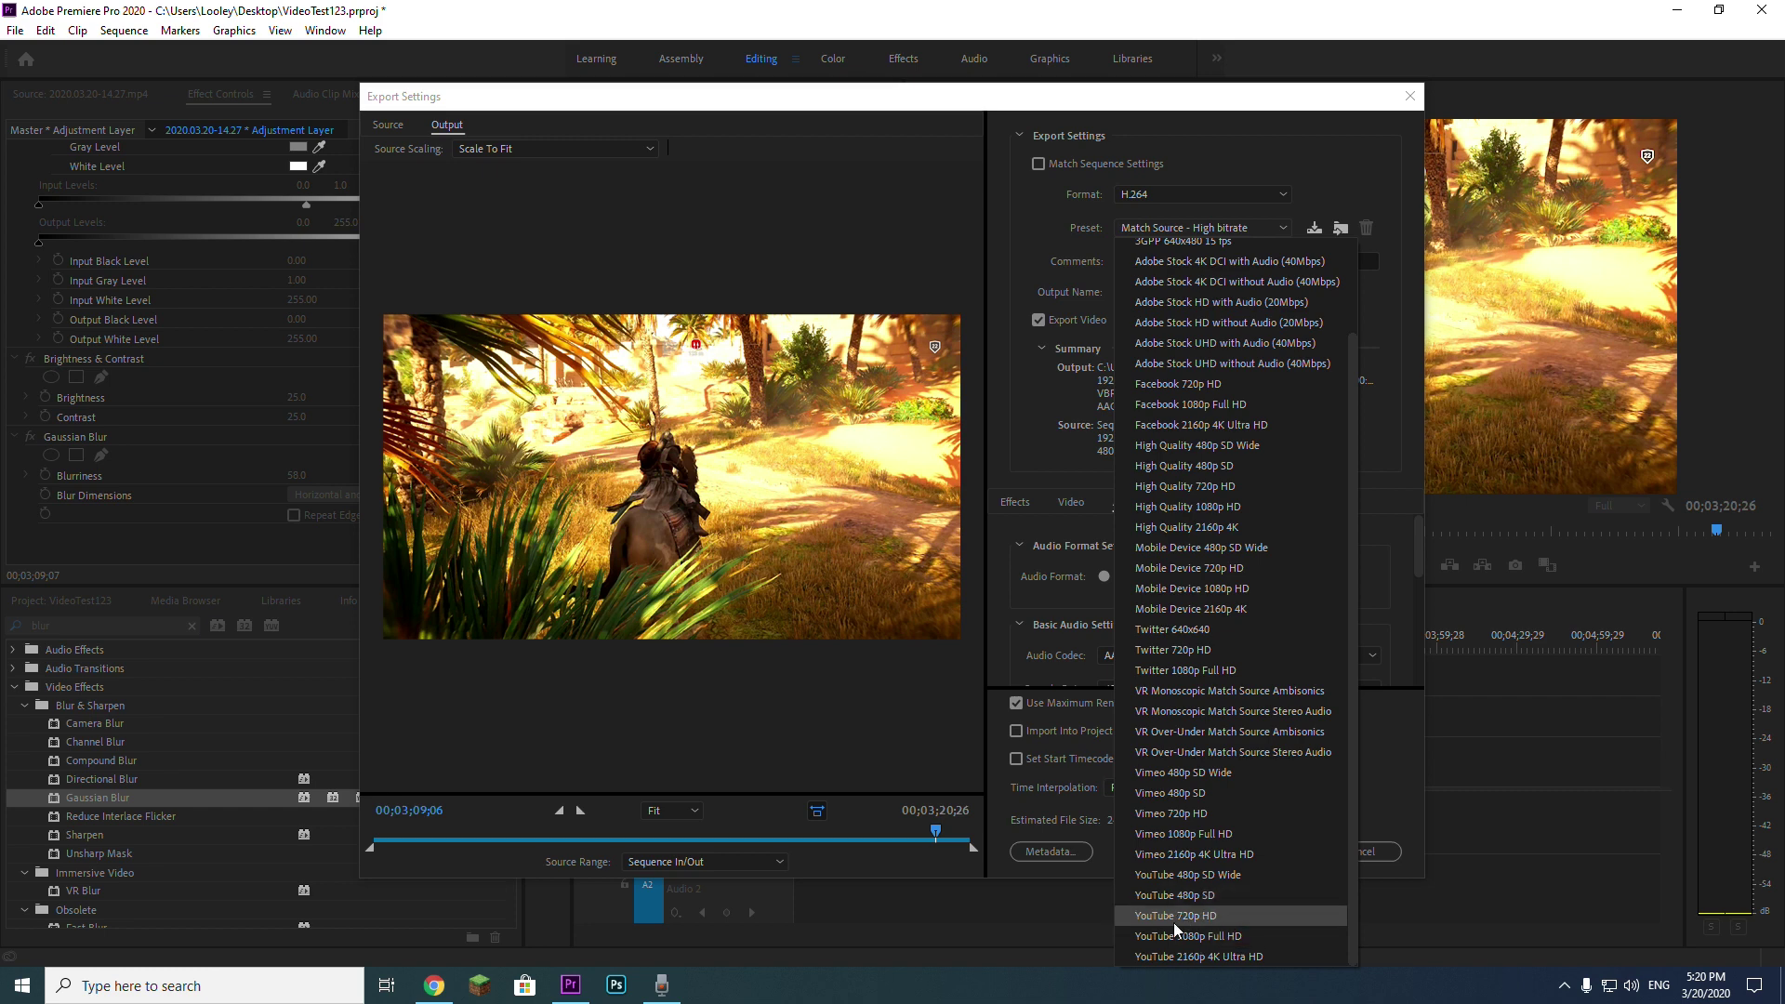
scroll(1183, 271, up, 3)
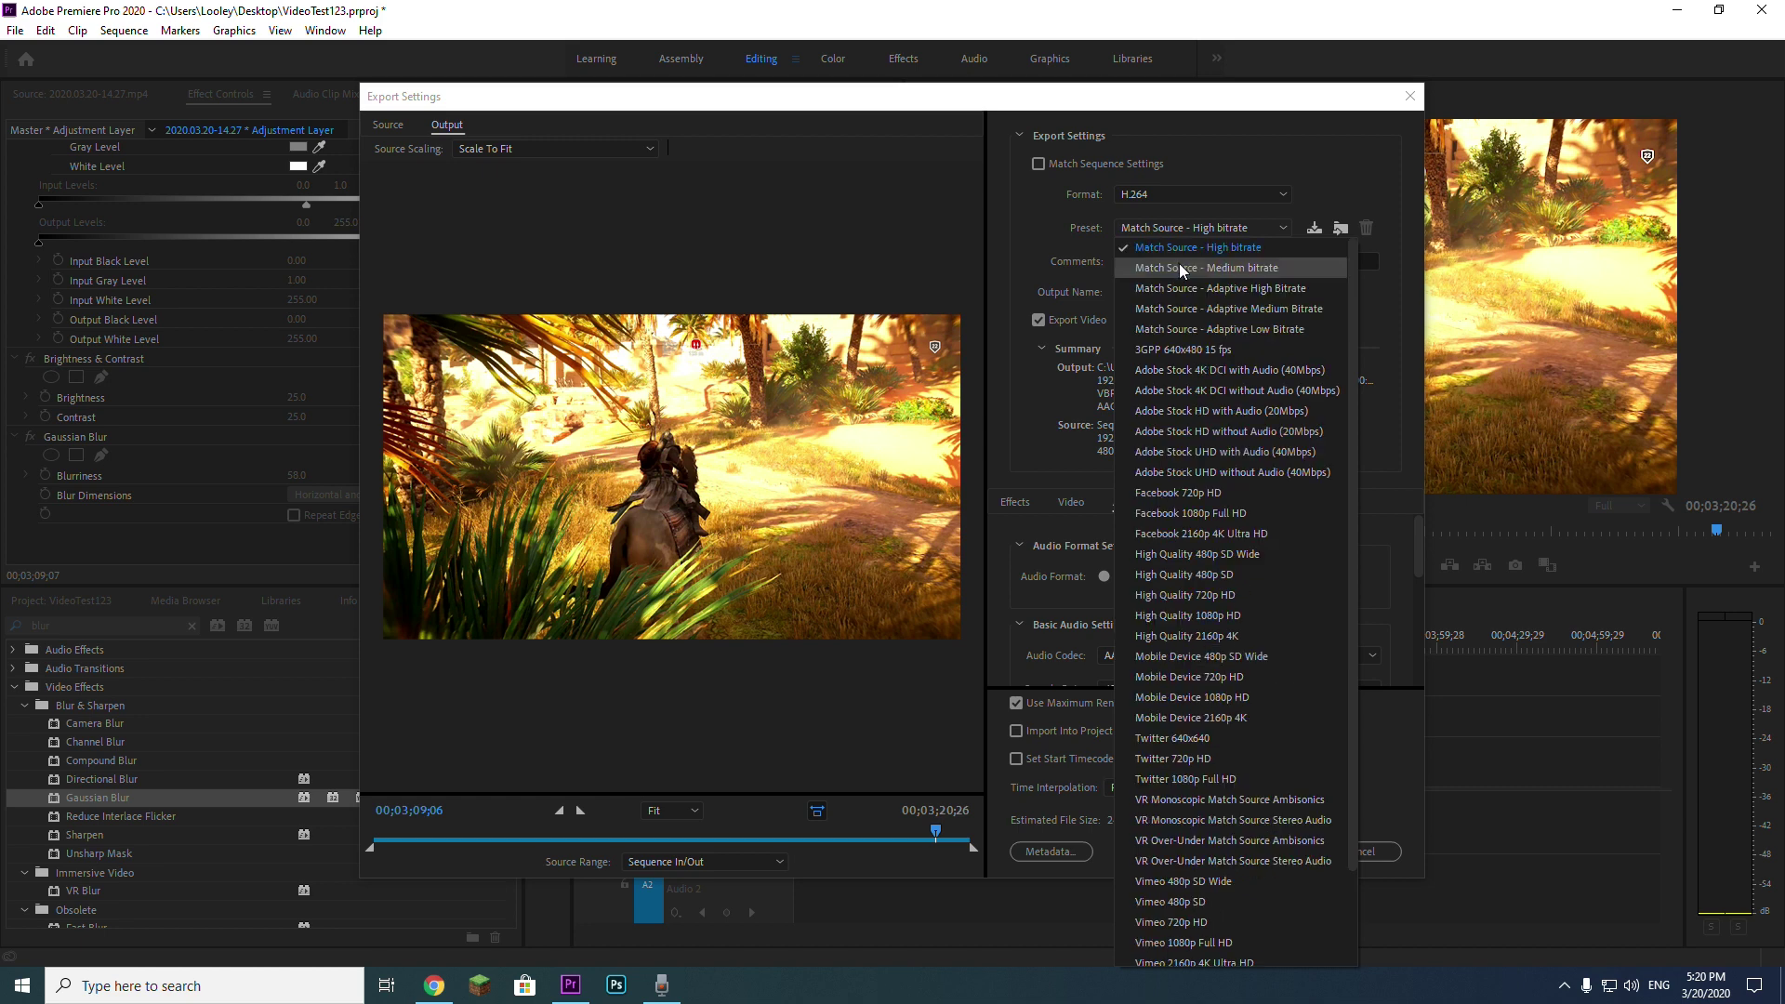
click(1239, 231)
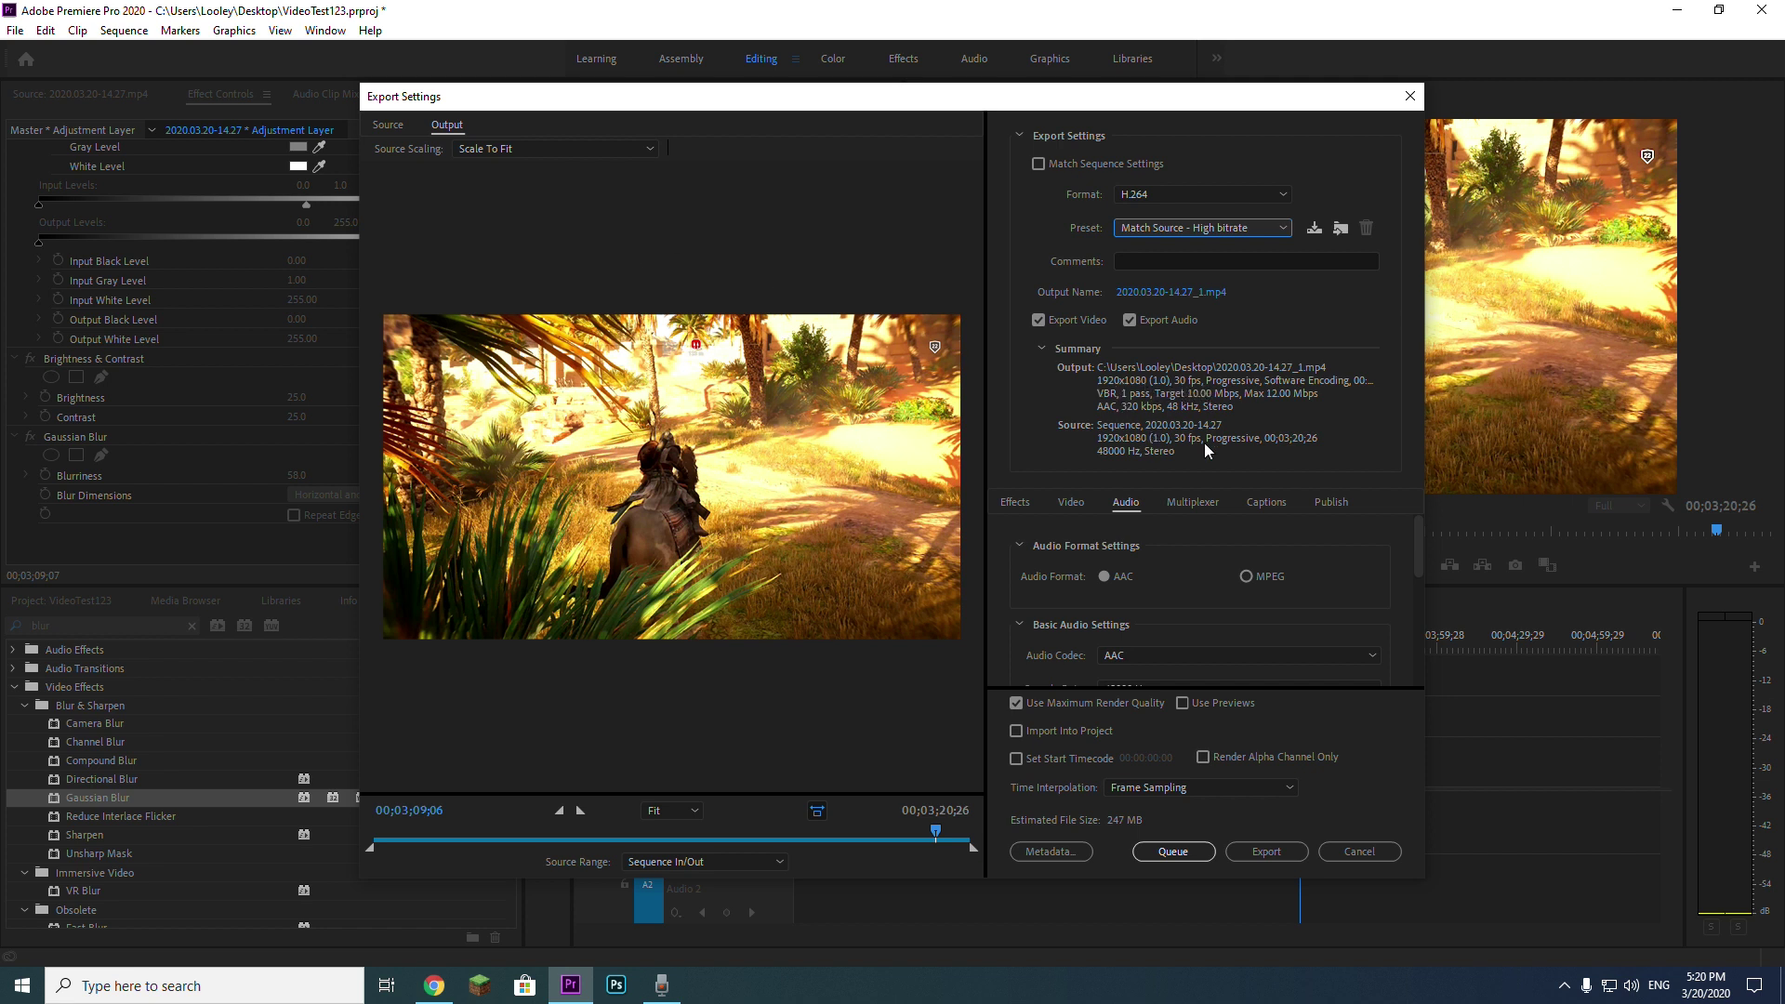
Step: Review the audio export settings and the basic video export settings
scroll(1030, 603, down, 4)
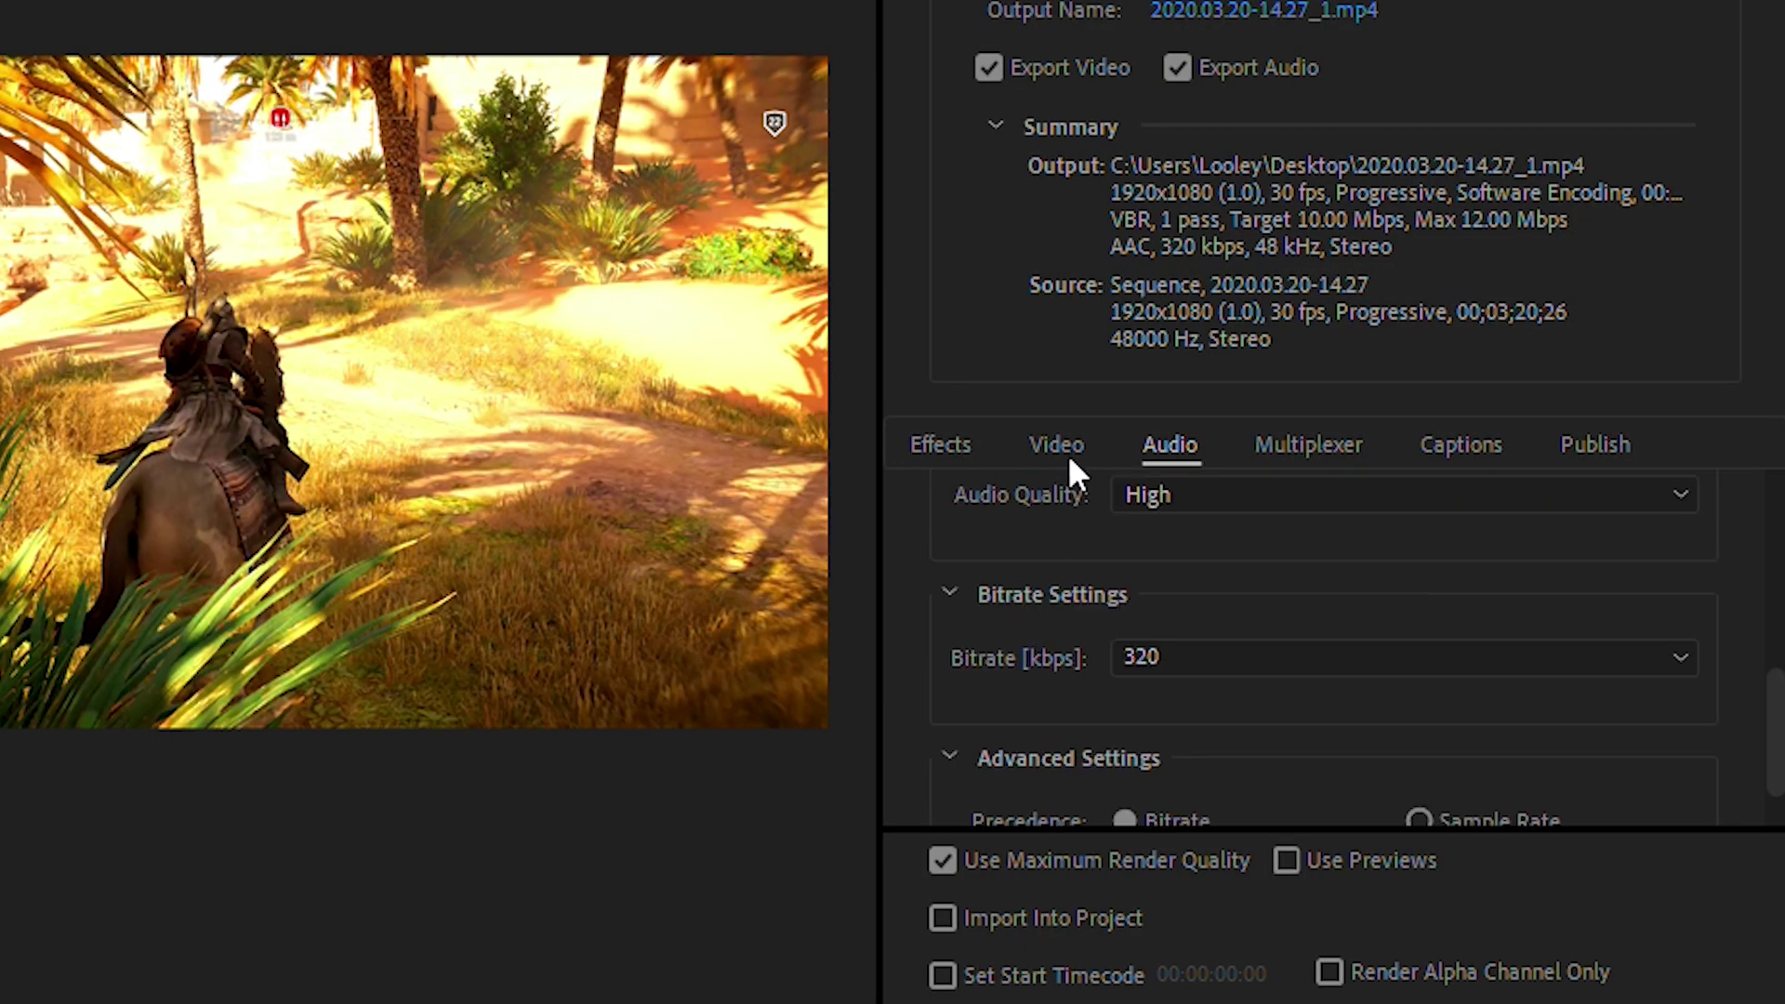
click(1062, 454)
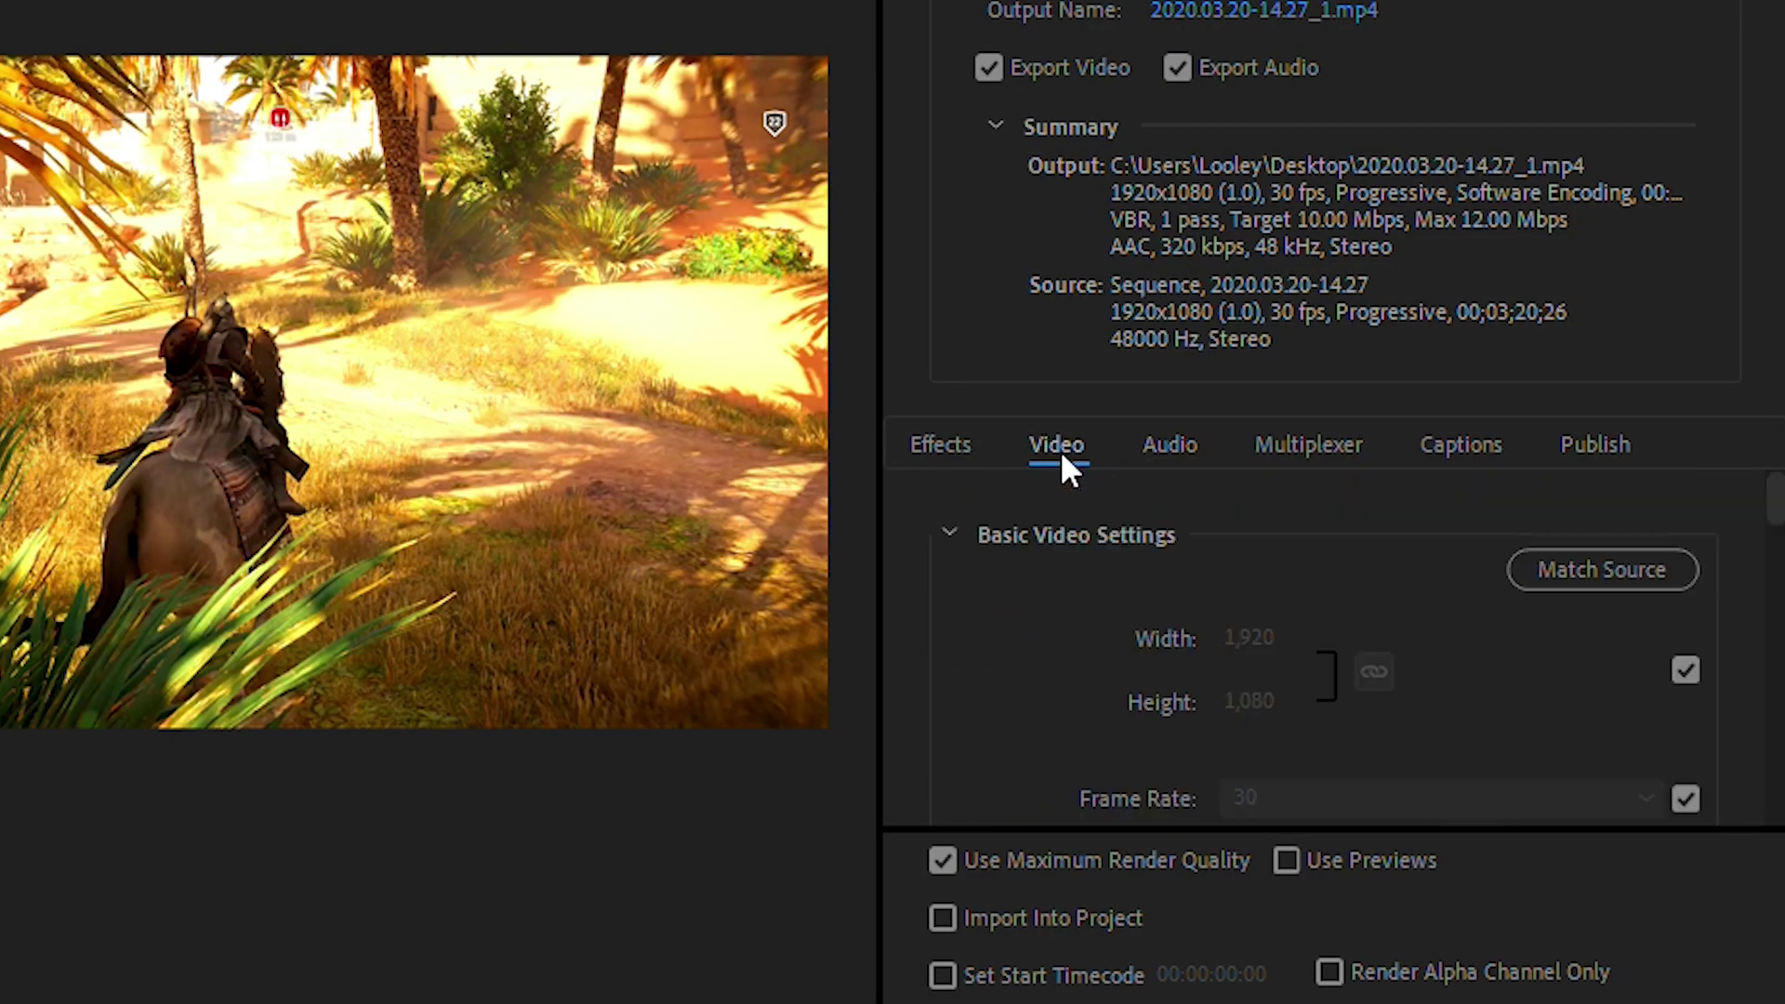
scroll(1096, 546, down, 3)
scroll(1089, 521, up, 3)
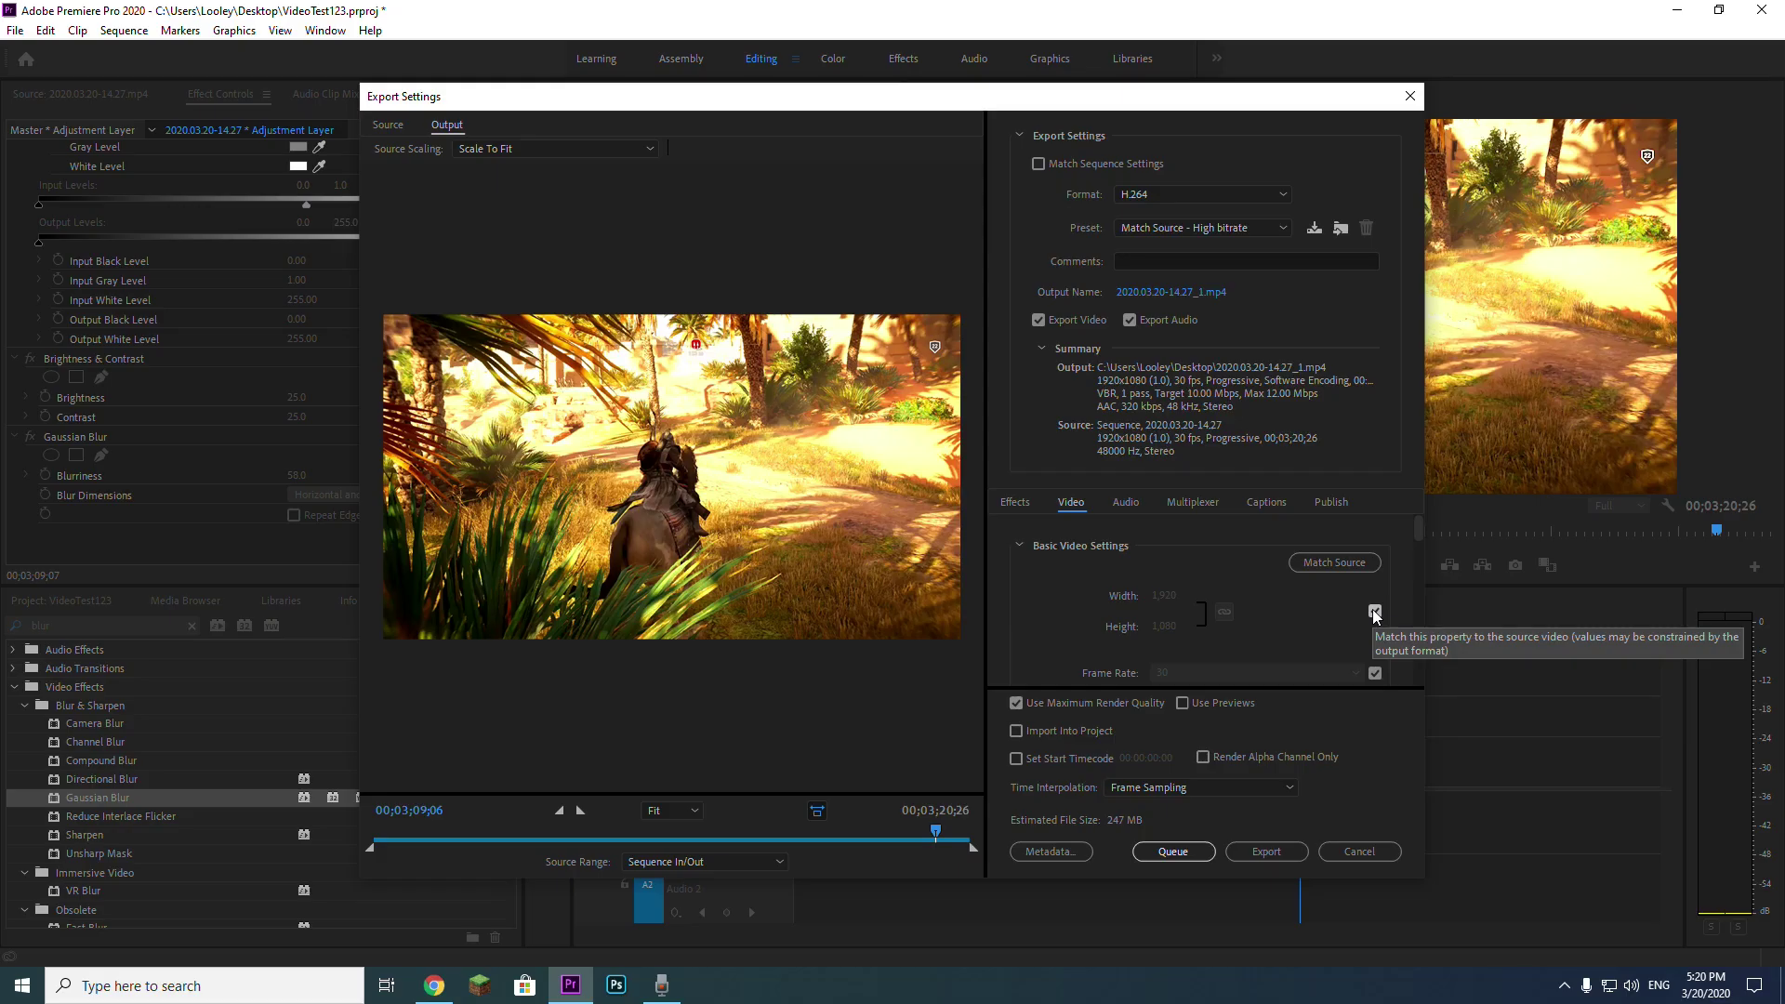
Step: Unlink the export frame size and frame rate from the source, and restore source matching for both
click(1375, 613)
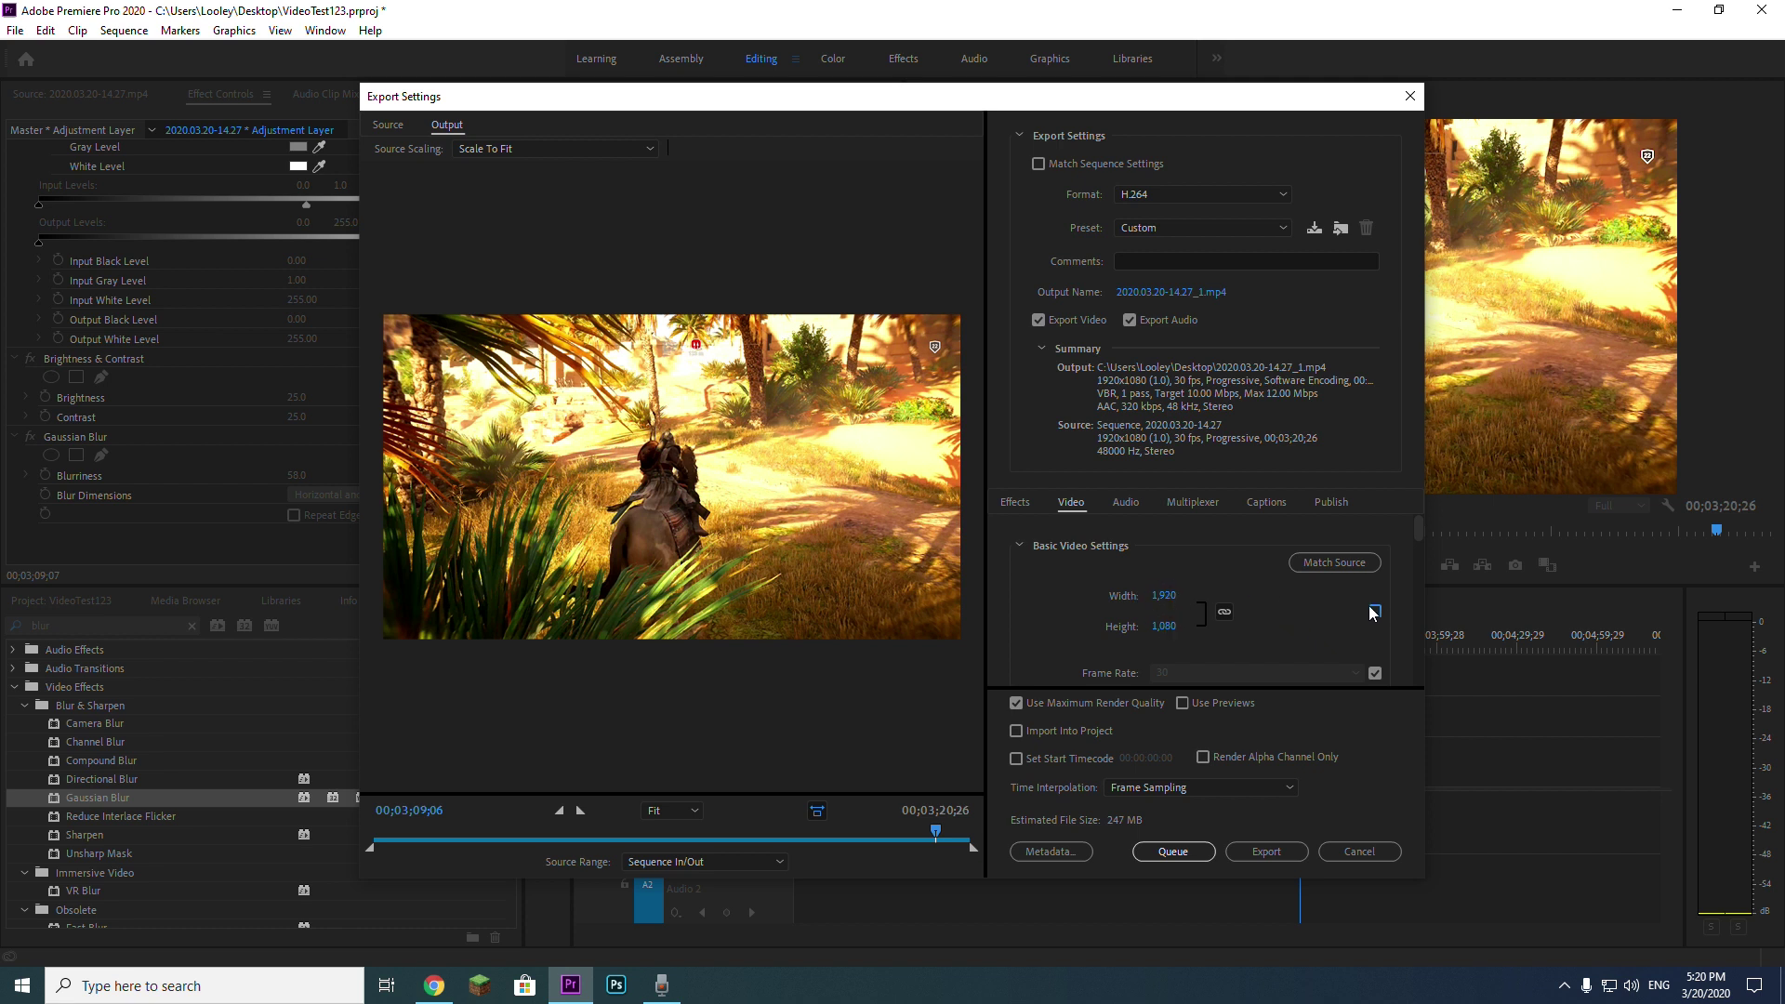
scroll(1348, 627, down, 3)
scroll(1370, 569, up, 2)
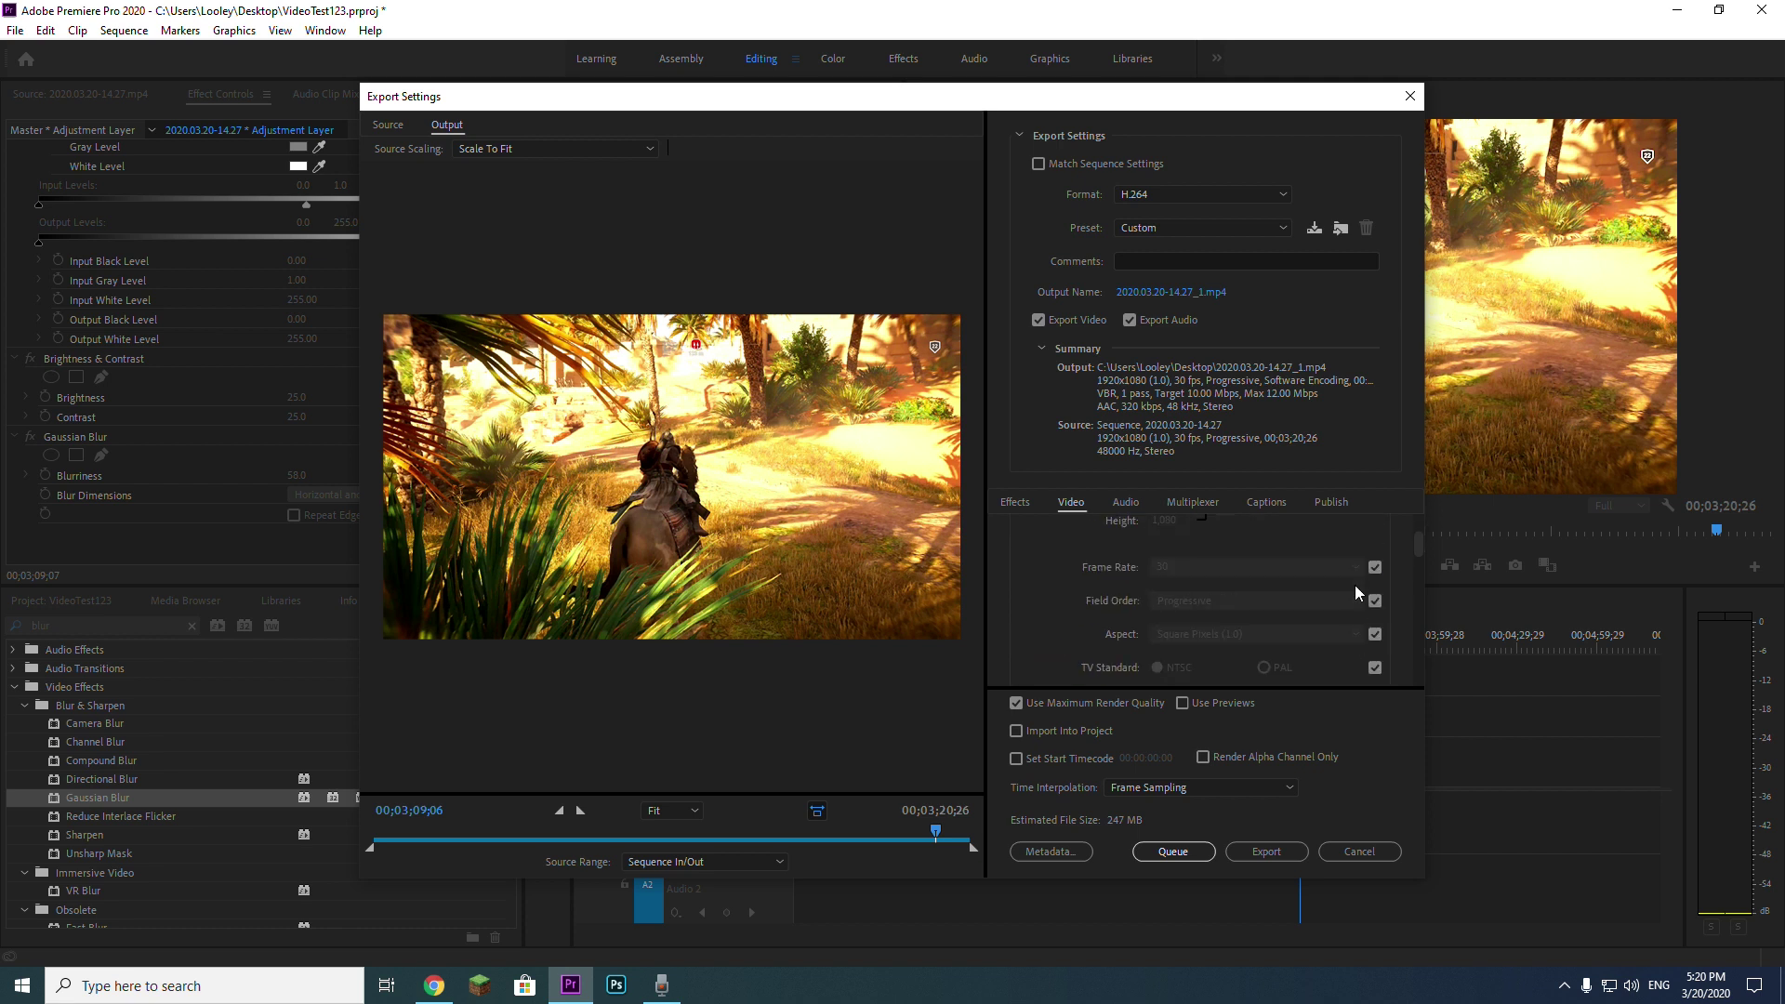
click(1375, 567)
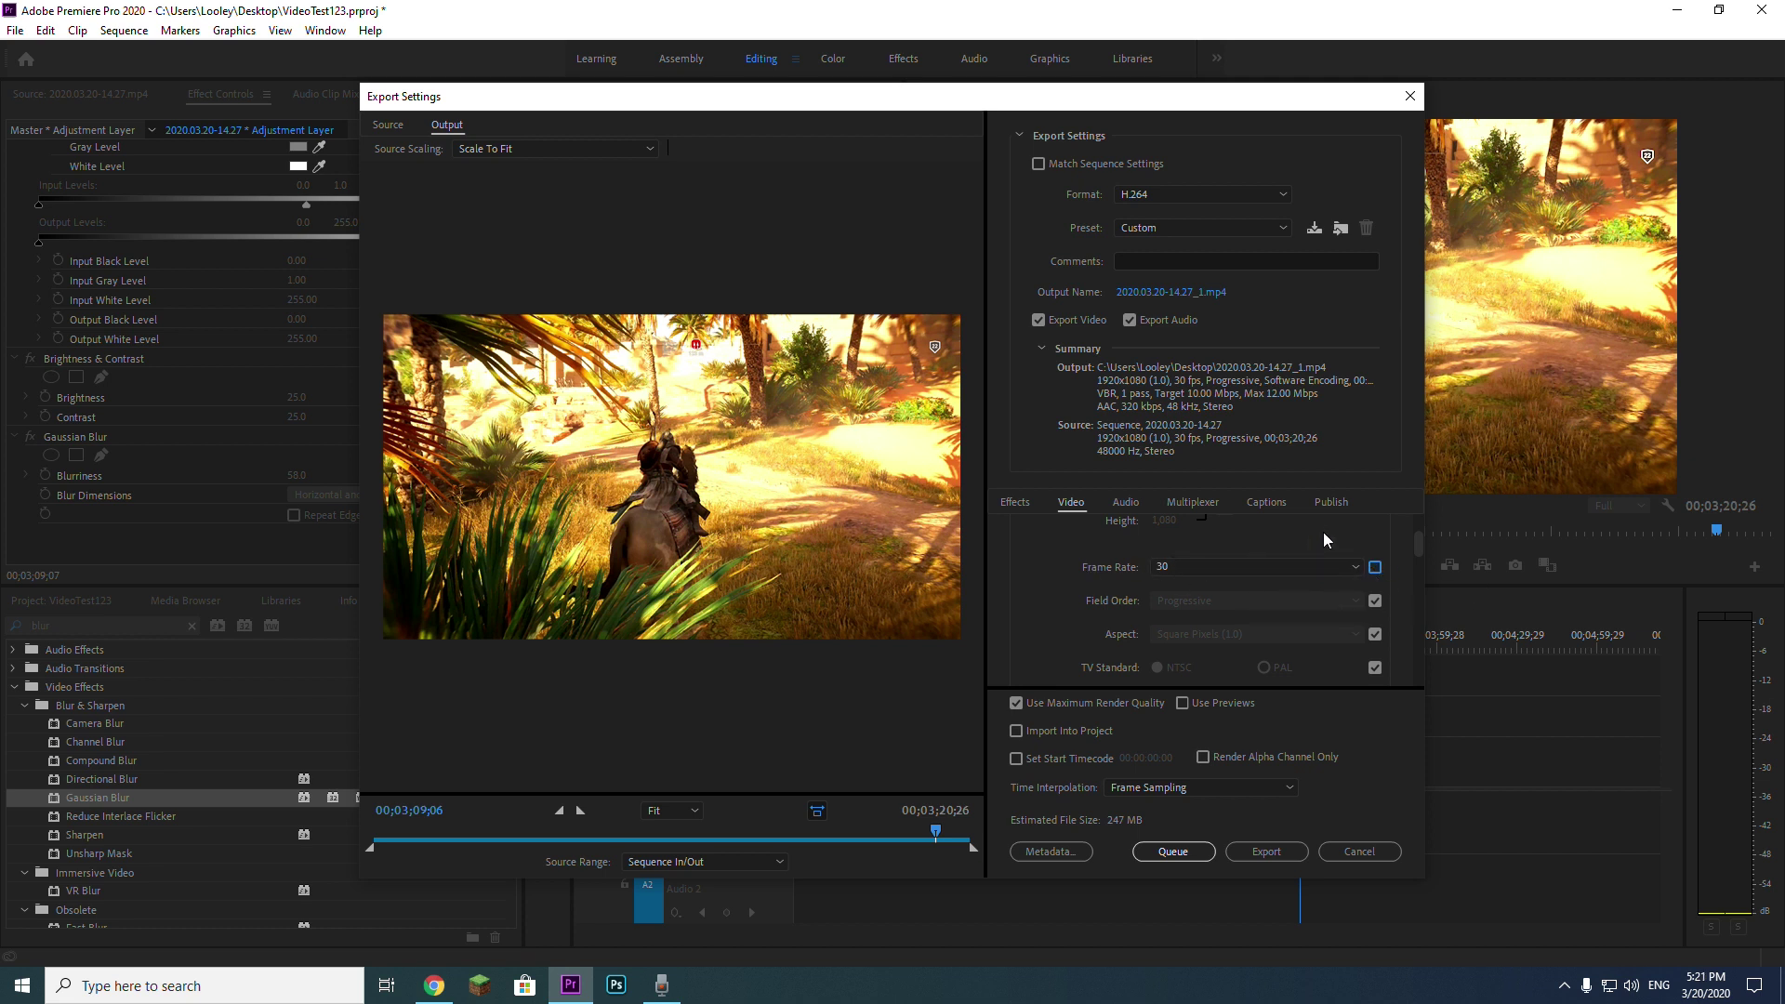
click(1375, 567)
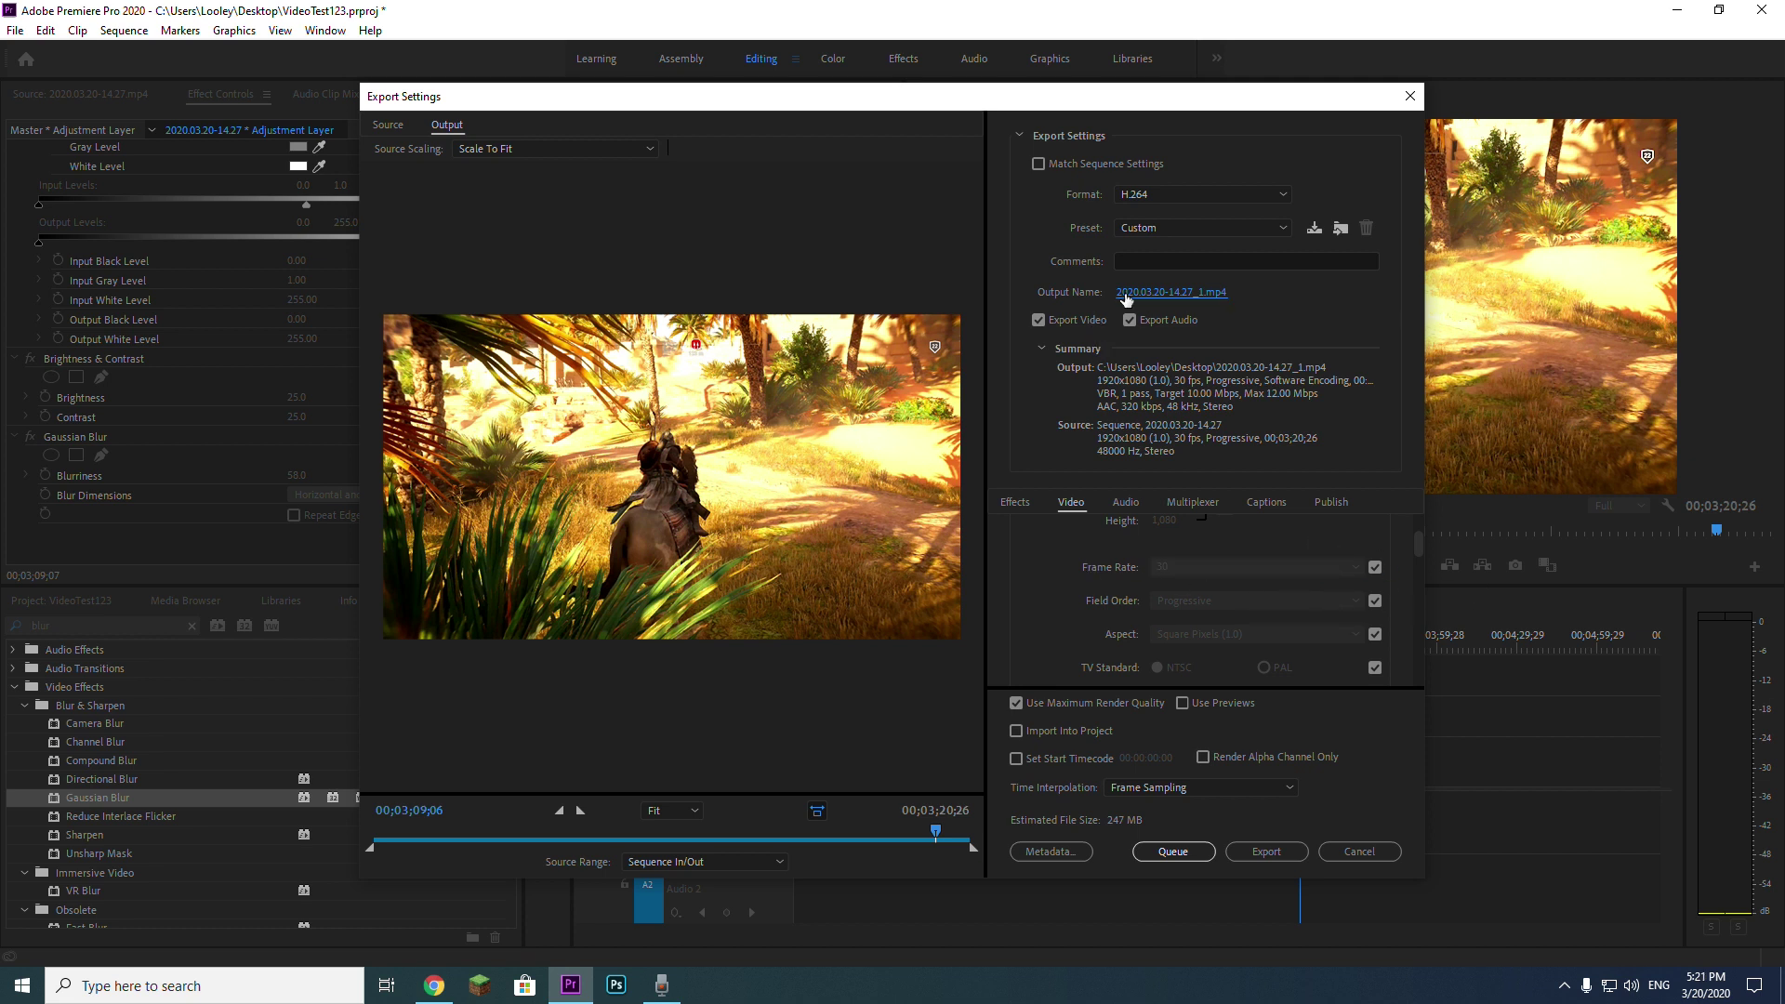
Step: Set the export output to the Desktop with the file name Najvideo321
click(1183, 294)
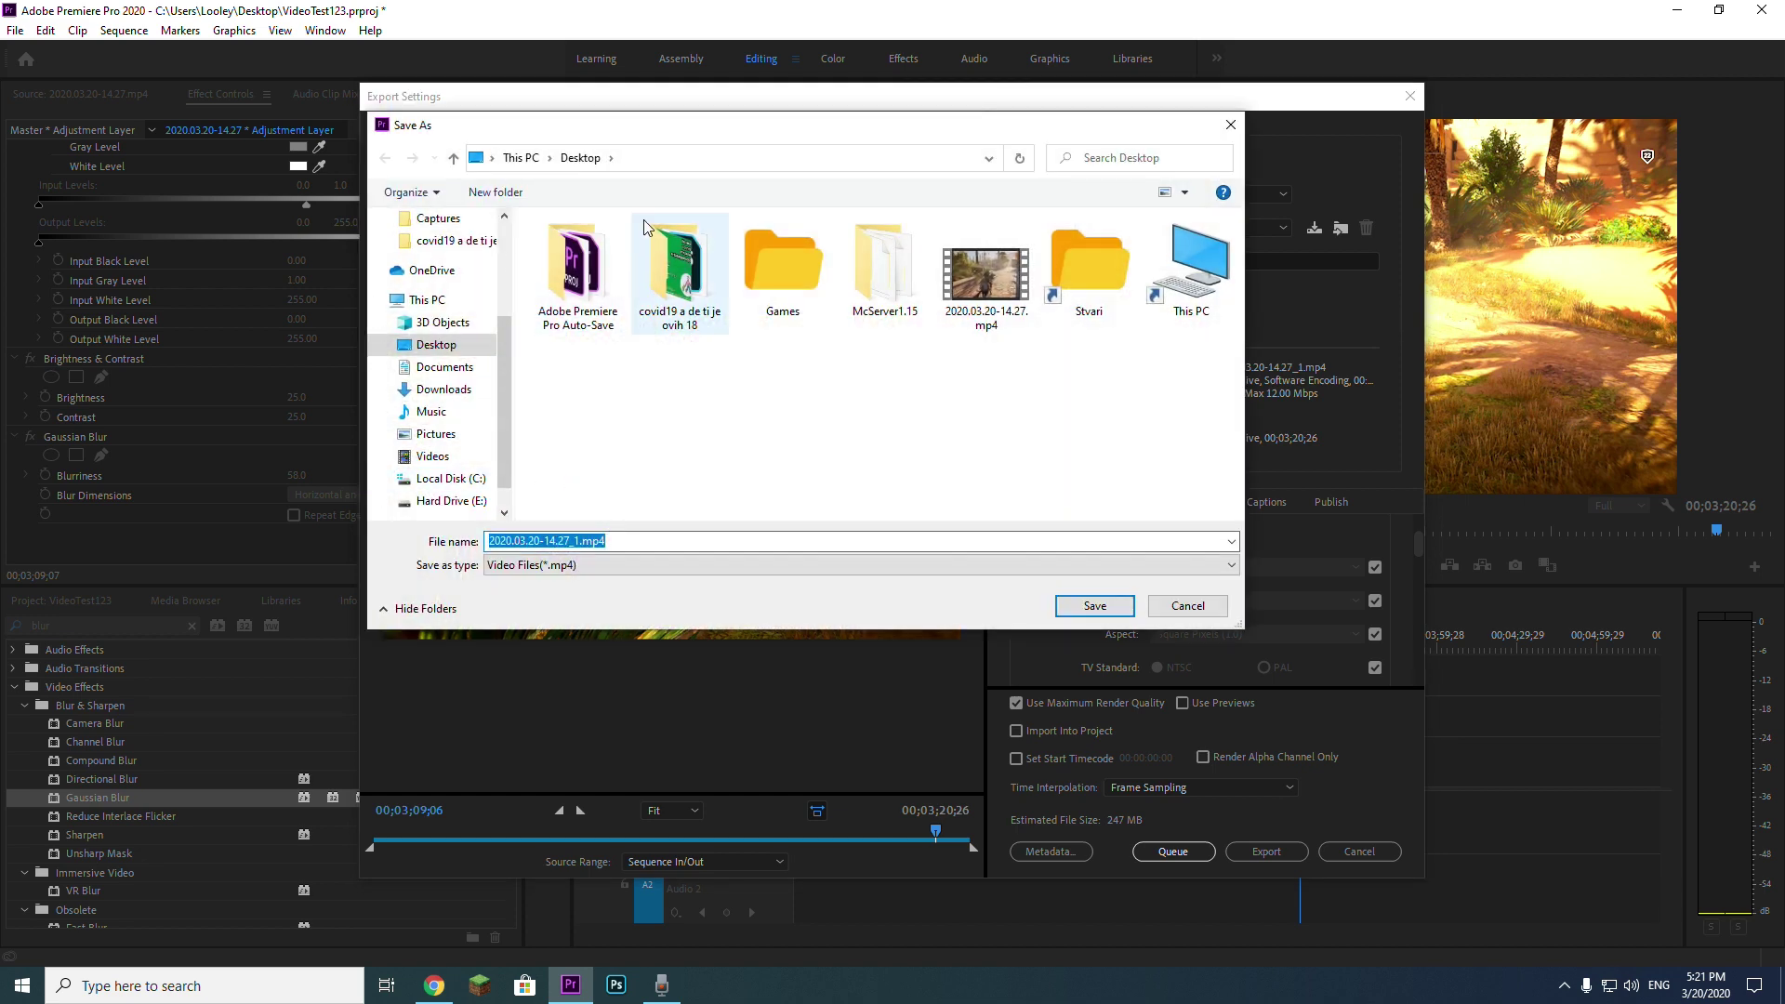
click(580, 158)
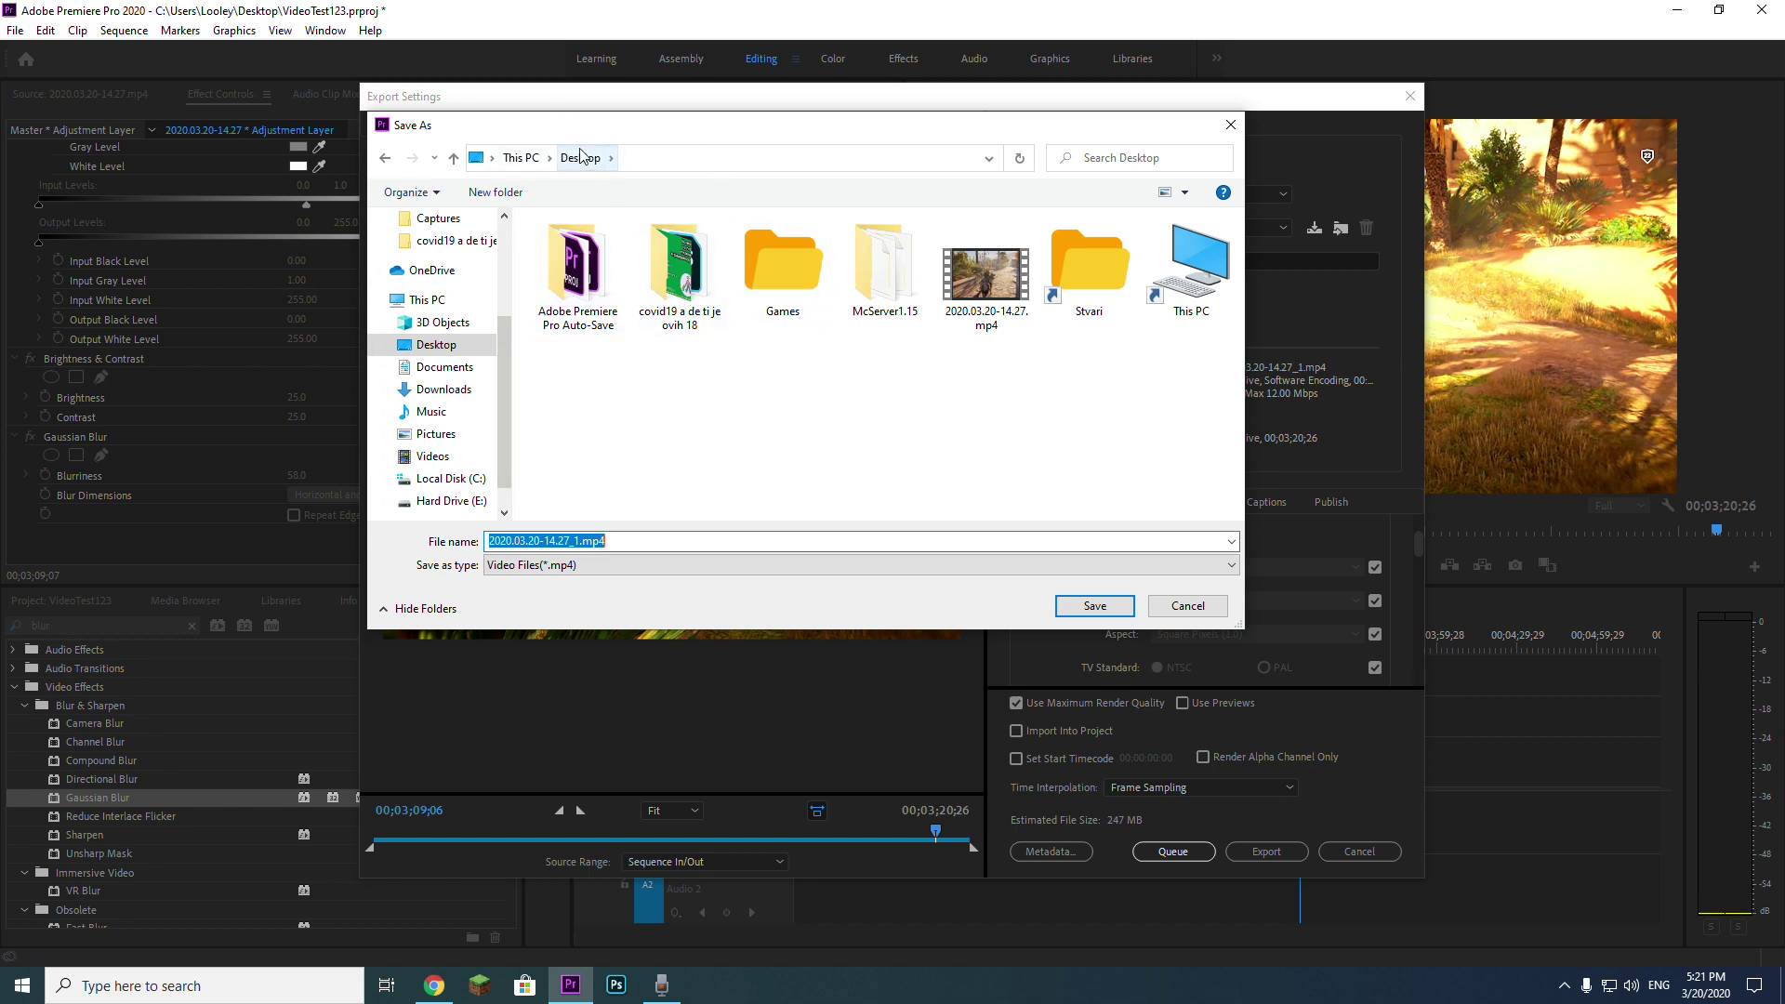
text(Najvideo321)
key(Return)
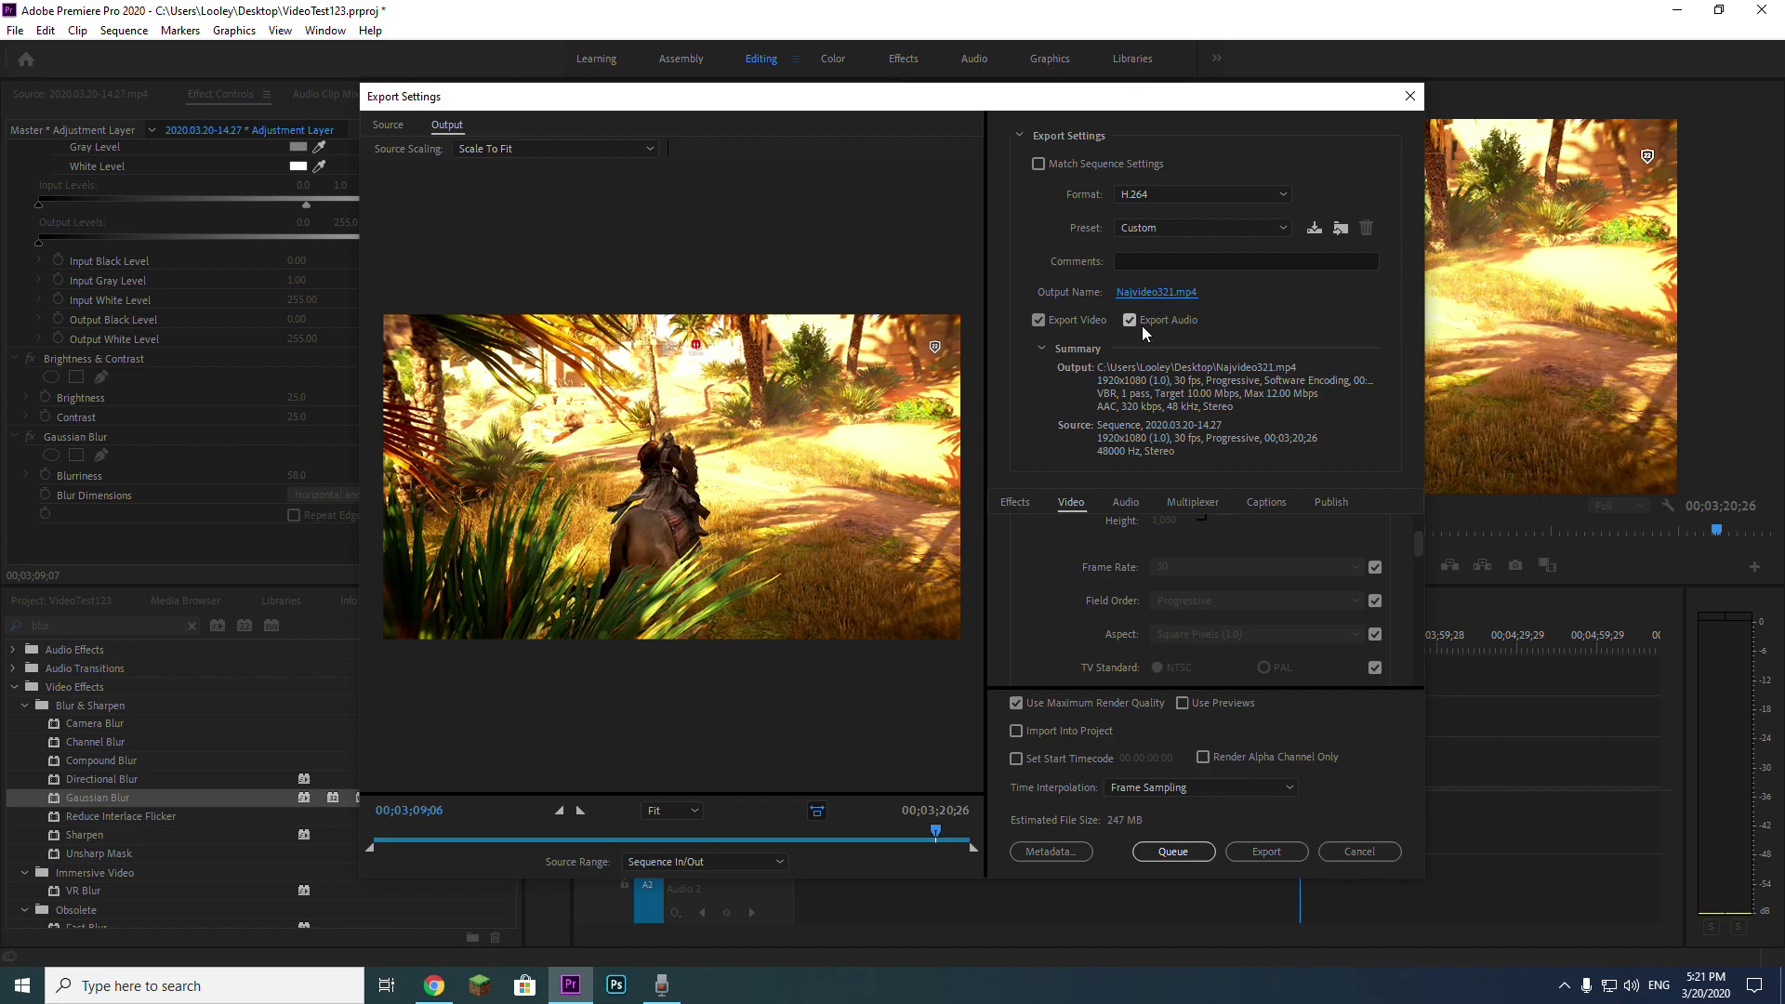
Step: Review the video bitrate settings and the audio format, codec and bitrate settings for the export
scroll(1203, 625, down, 5)
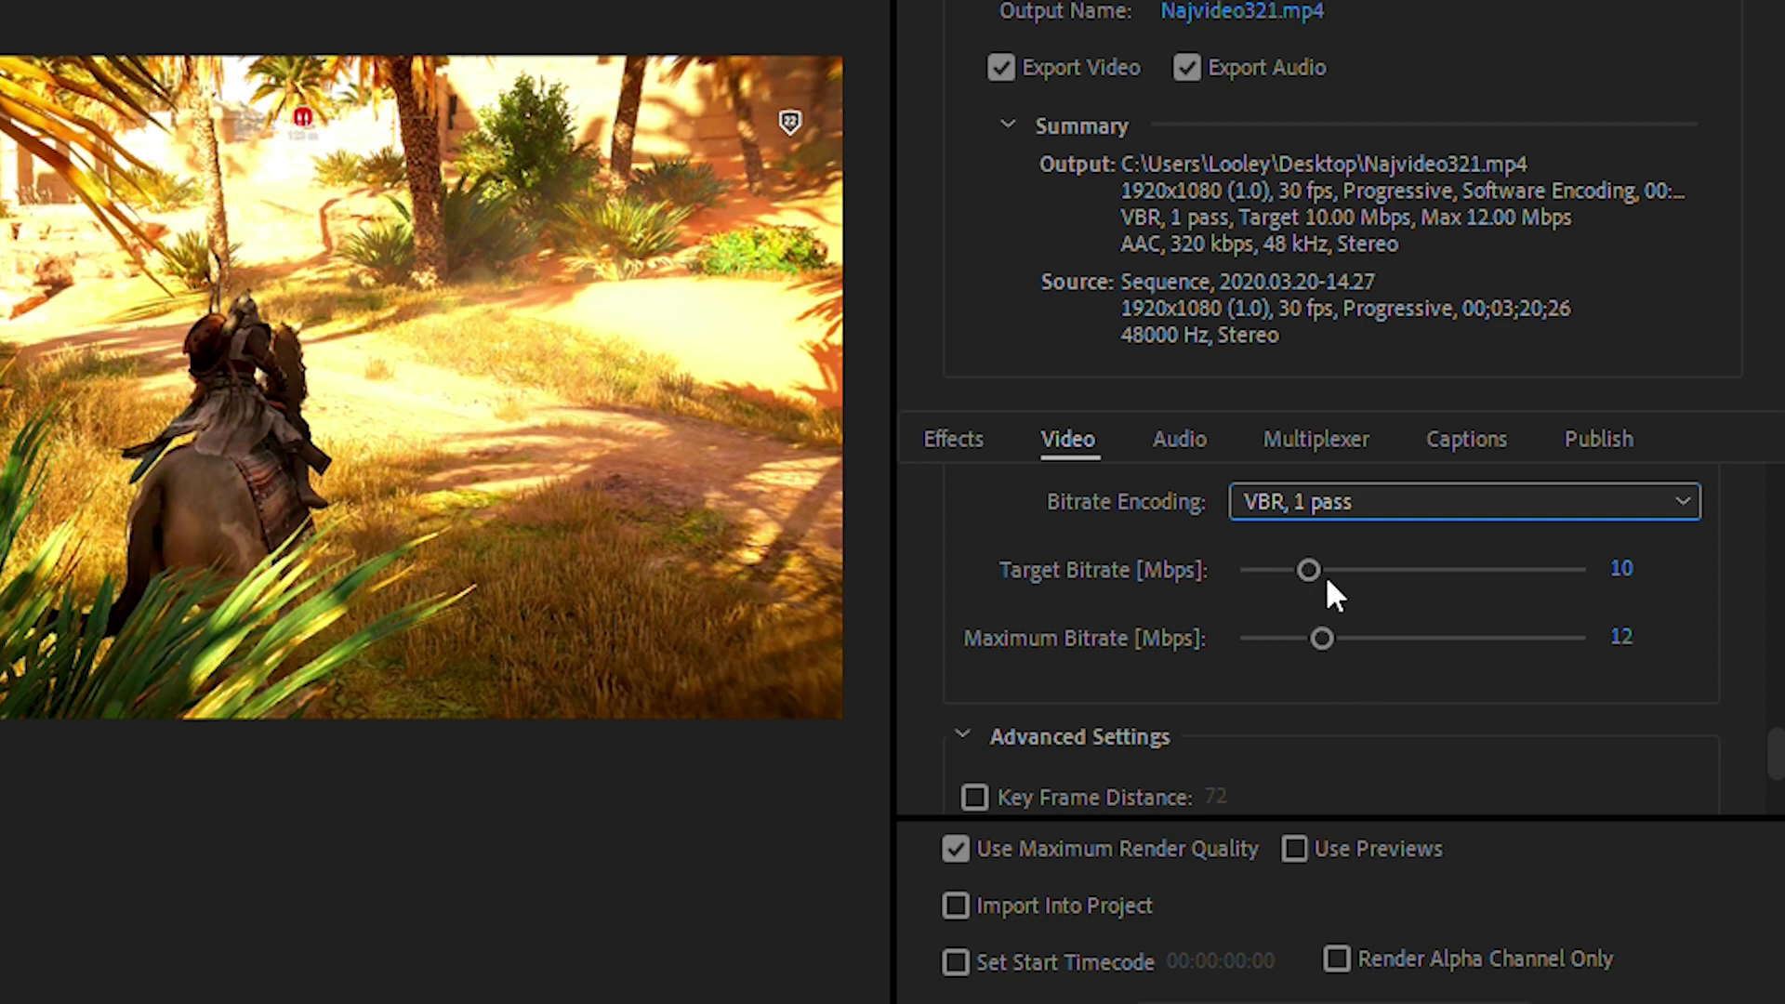
click(1180, 439)
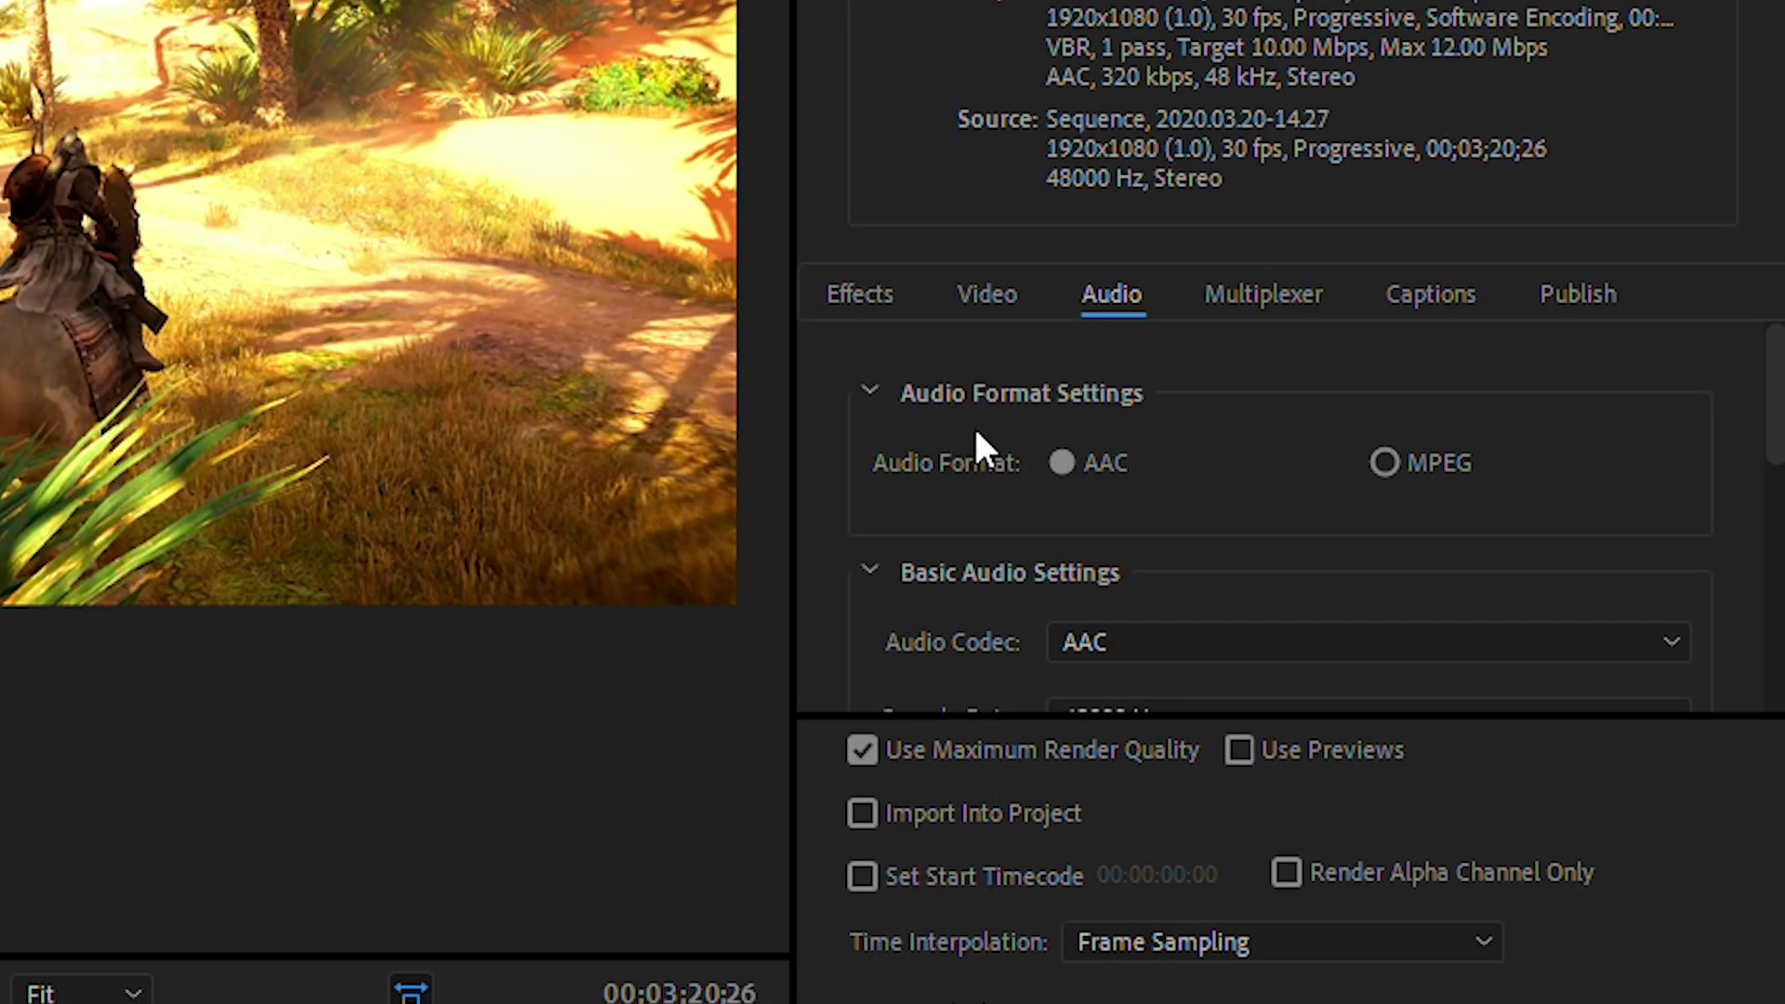
scroll(1060, 575, down, 5)
scroll(1057, 562, up, 3)
scroll(973, 422, up, 2)
scroll(972, 414, down, 4)
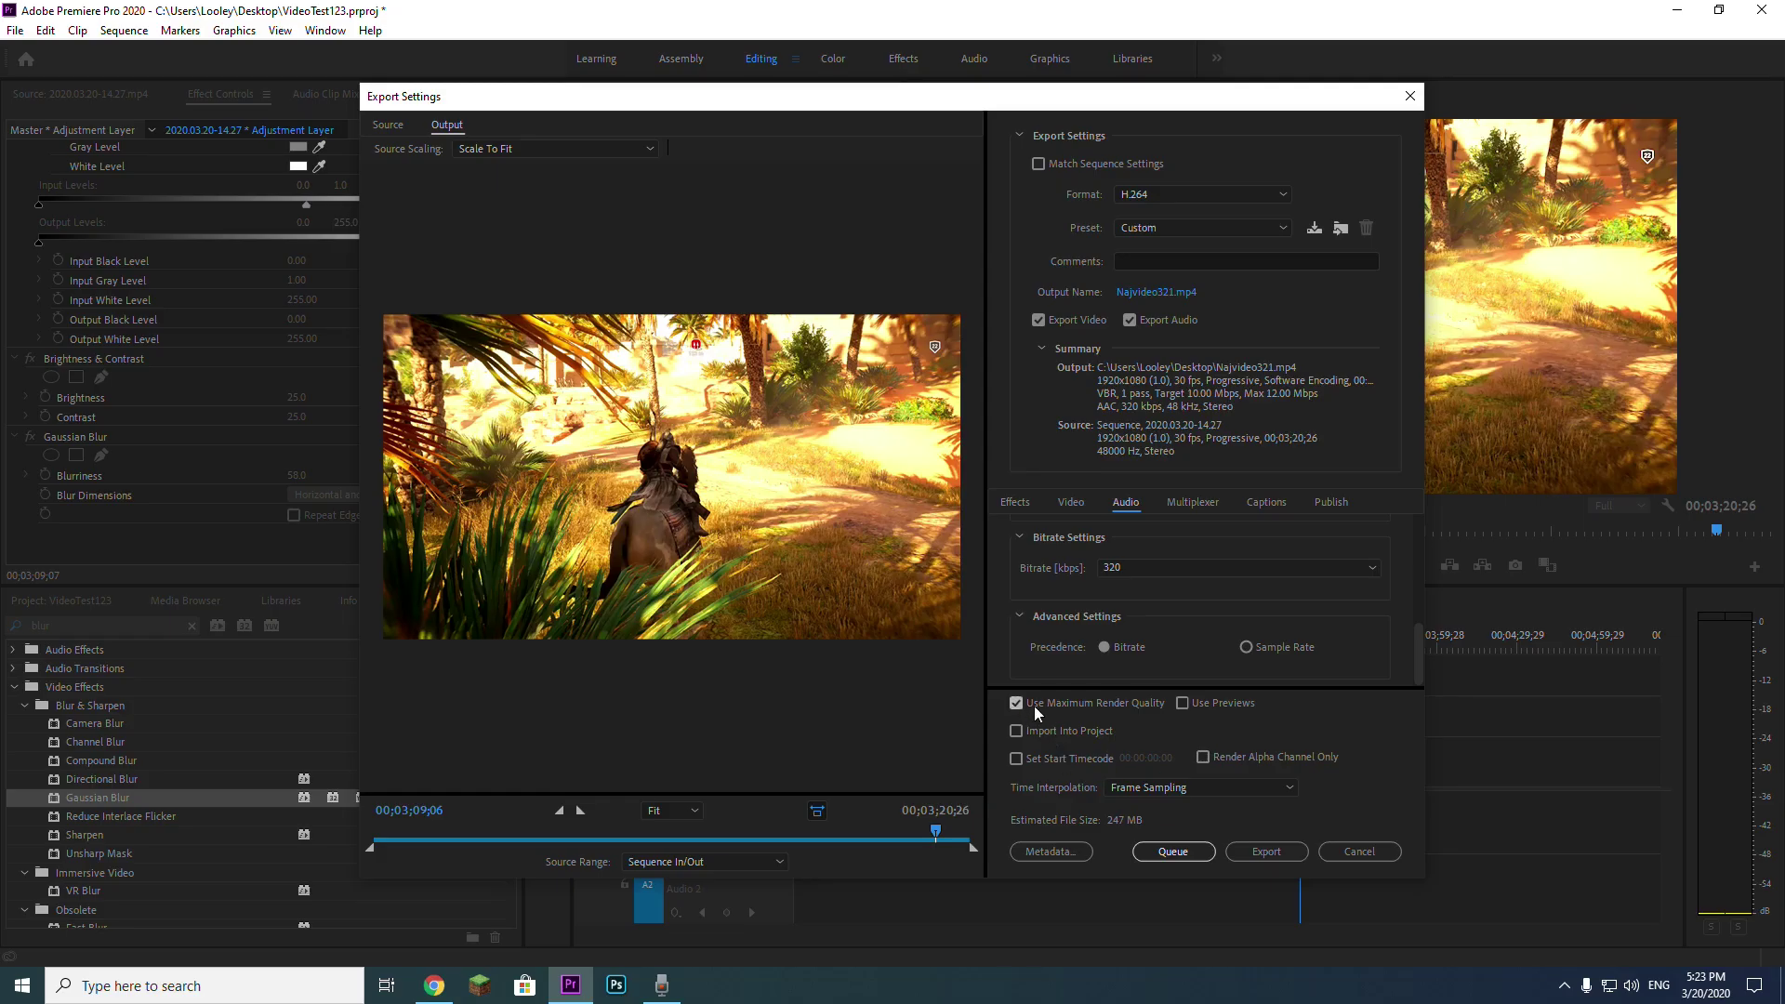
Step: Keep Frame Sampling as the time interpolation and export the sequence
click(1136, 788)
click(1131, 792)
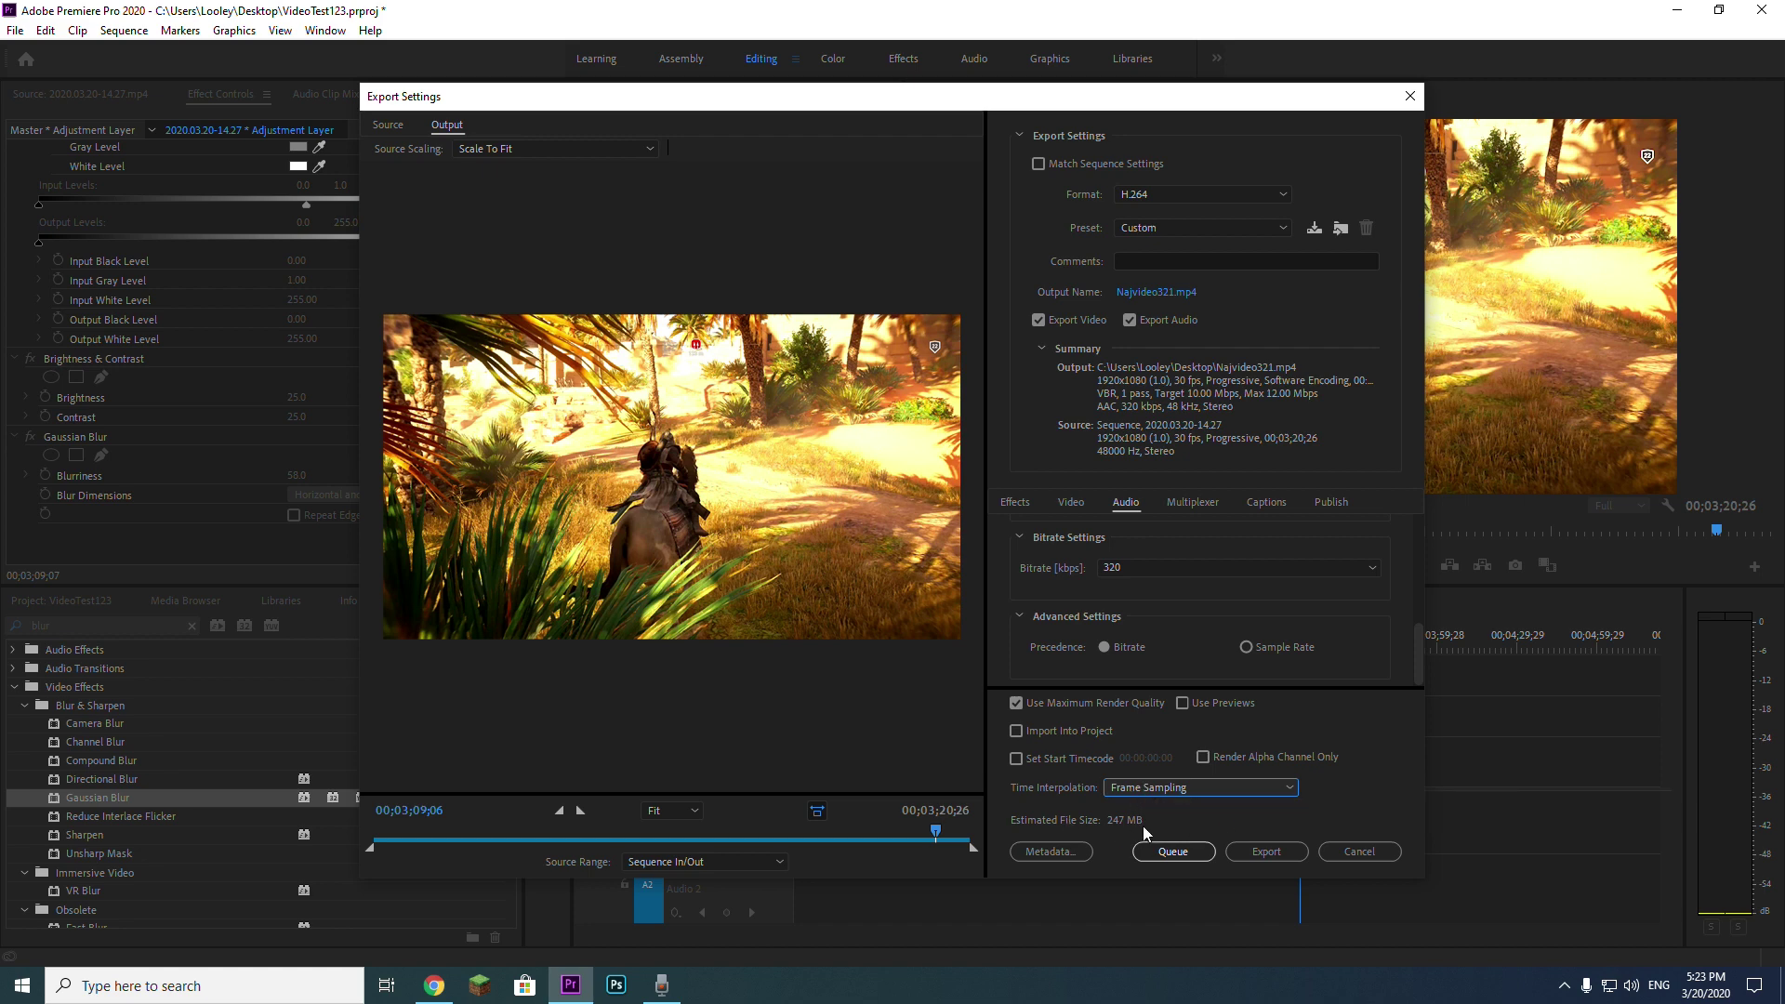
click(1285, 850)
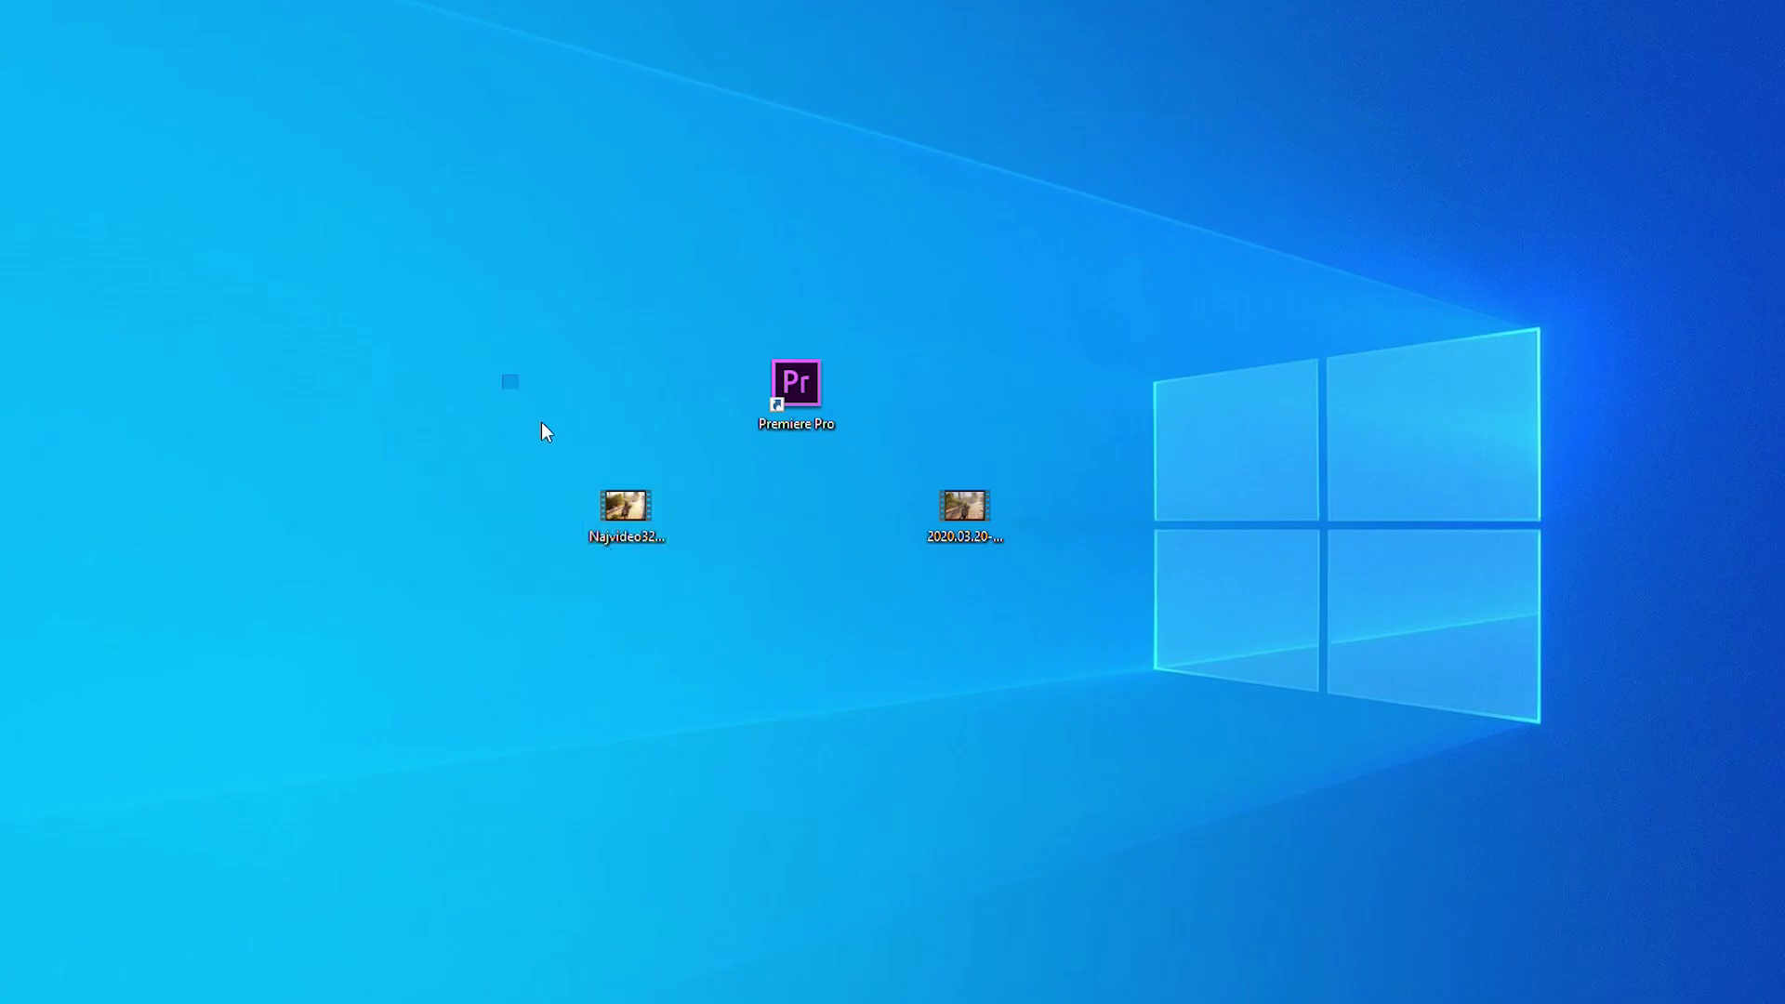
Step: Reposition the exported Najvideo321 video on the desktop and open it for playback
drag(542, 423, 727, 662)
click(570, 439)
drag(665, 492, 743, 498)
double_click(740, 495)
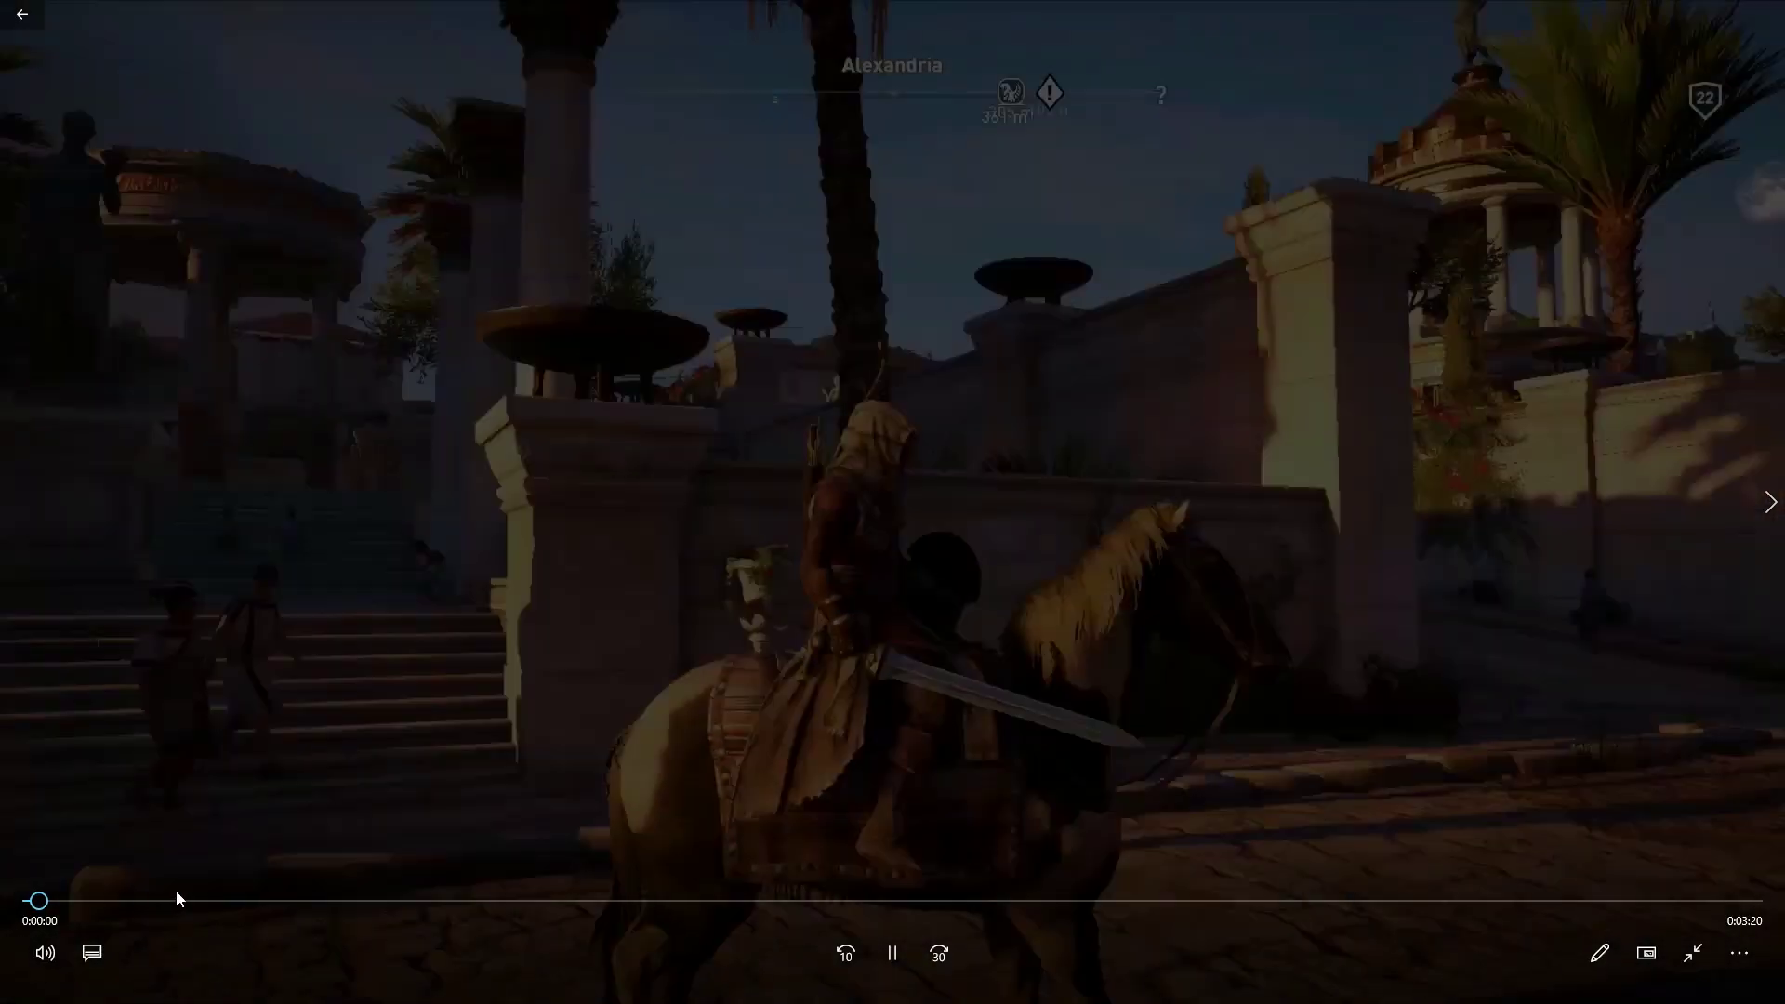
Step: Skim through the exported video, close the player and switch back to Premiere Pro
click(197, 900)
drag(290, 900, 705, 900)
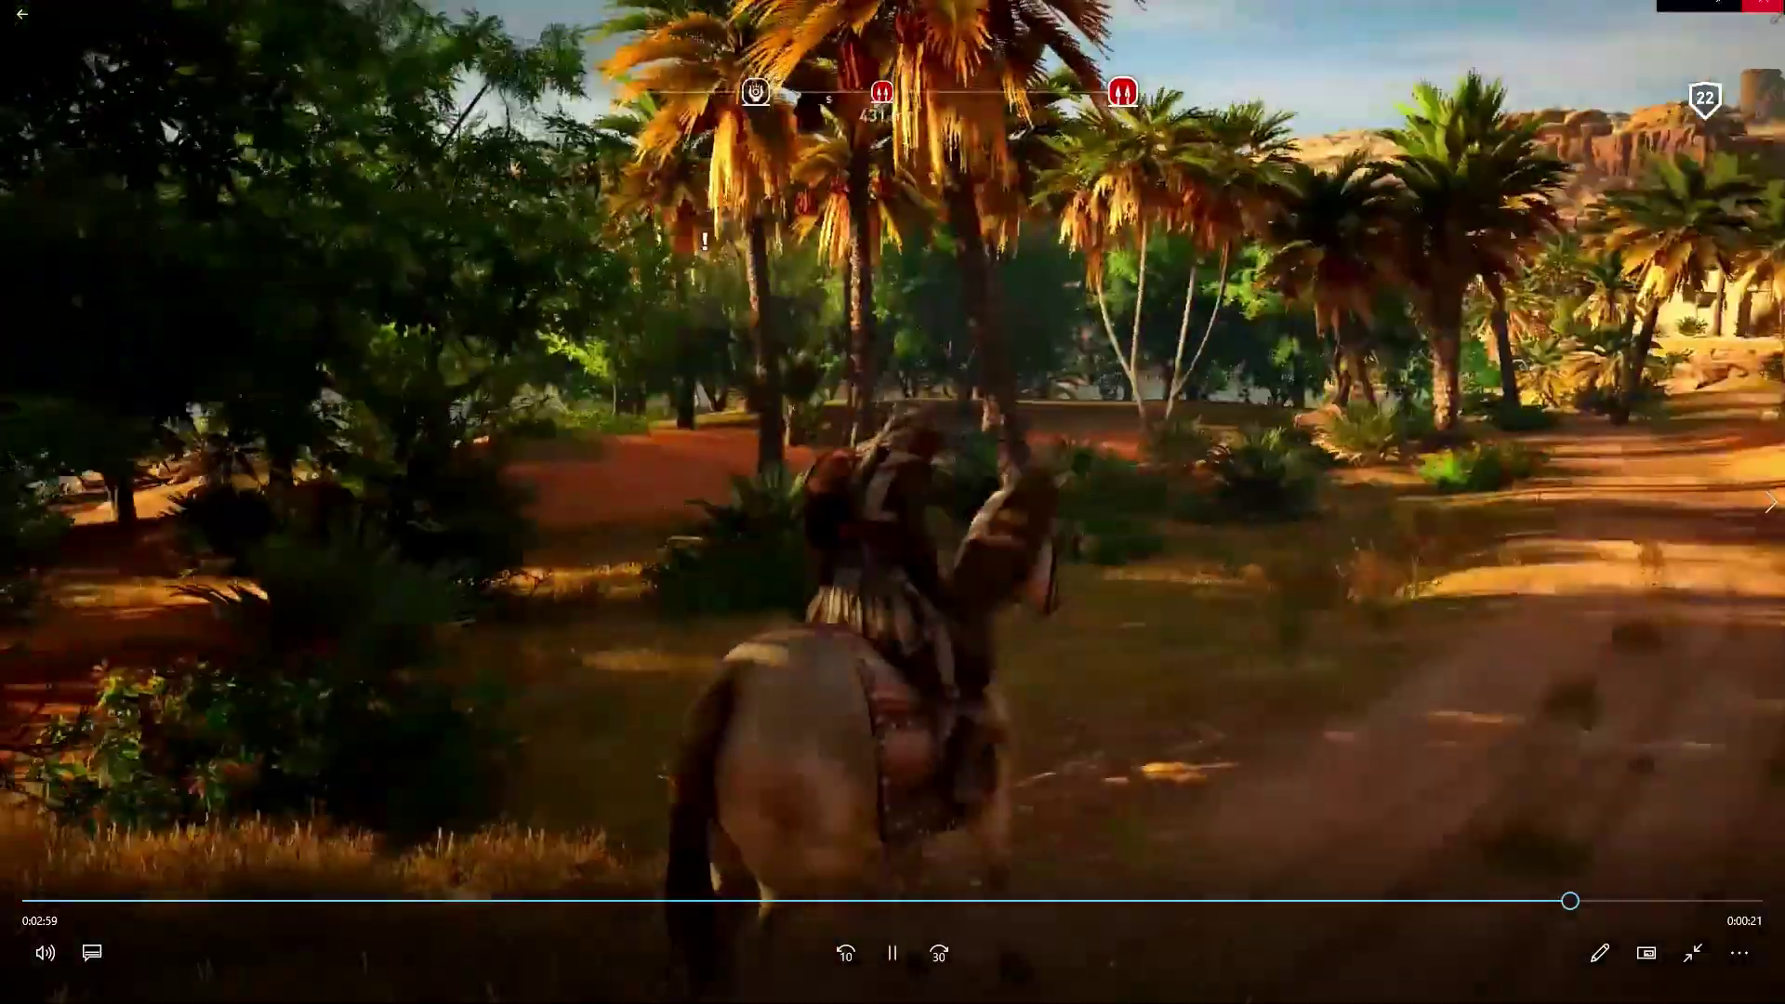
key(alt+F4)
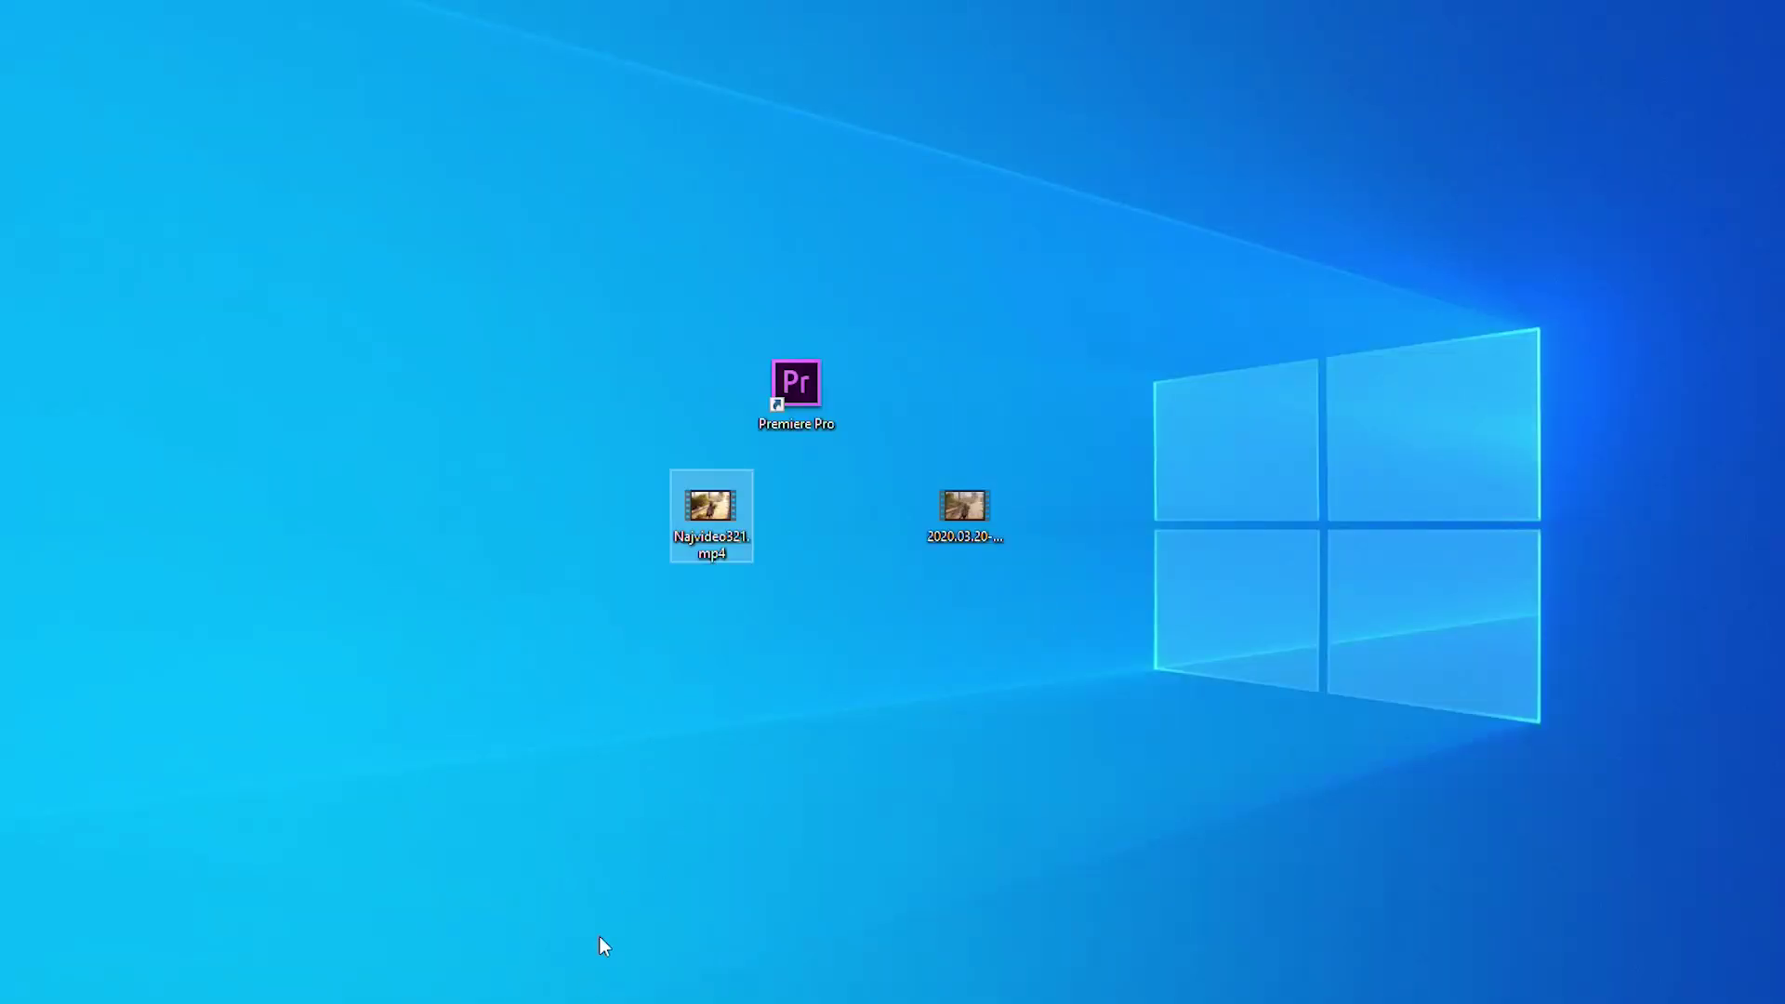
click(570, 985)
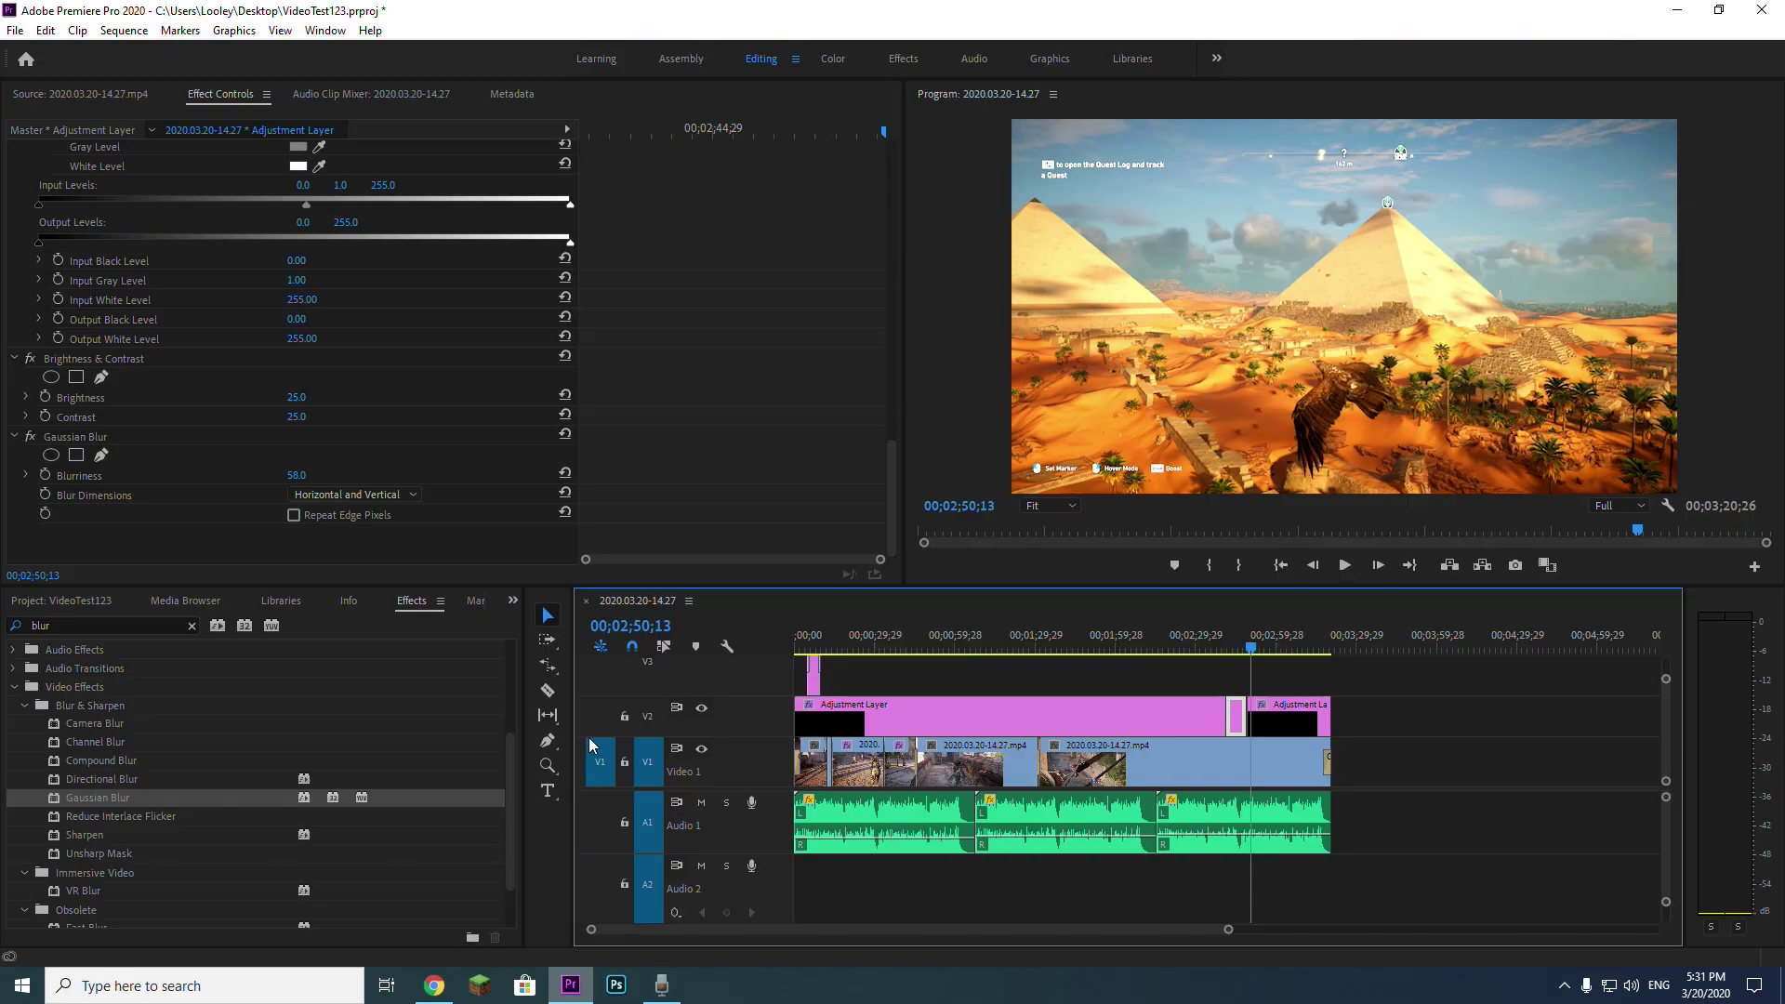